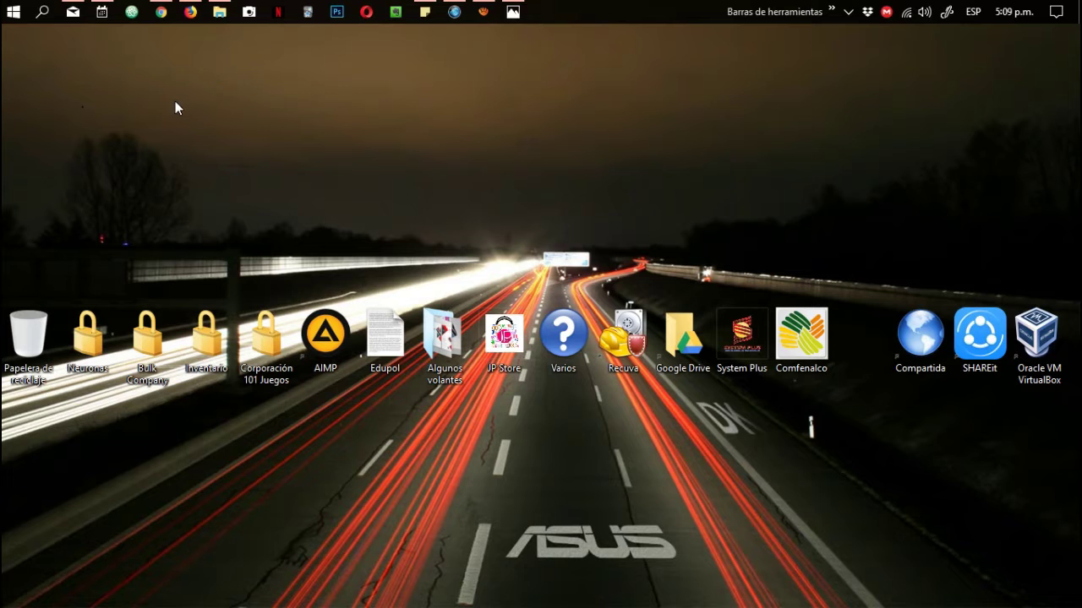
Step: Open Chrome on the Google homepage and sign in with the chosen account's password
left_click(162, 12)
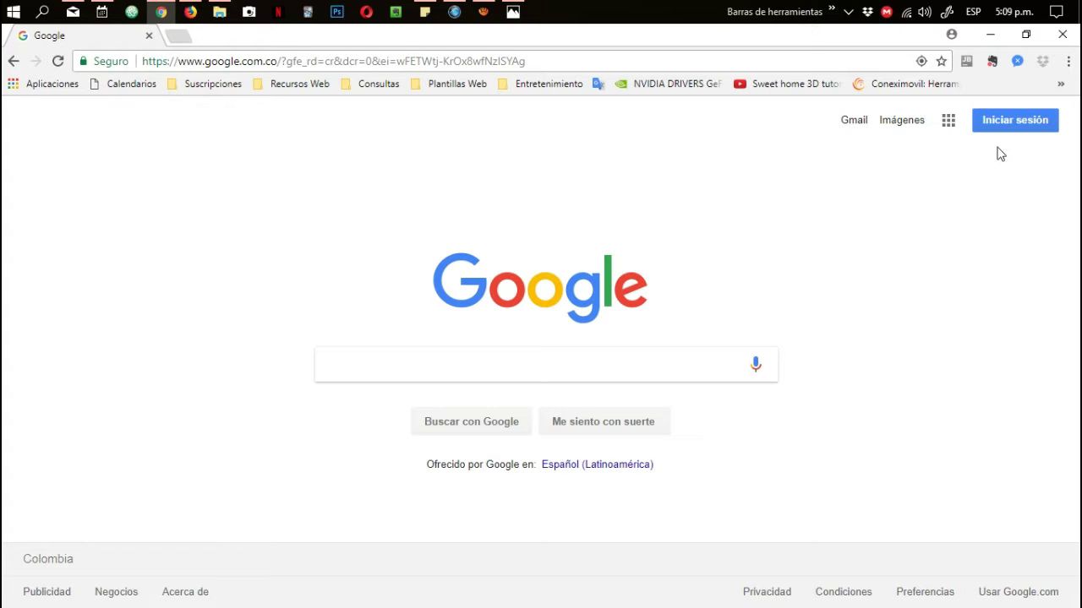
left_click(1038, 124)
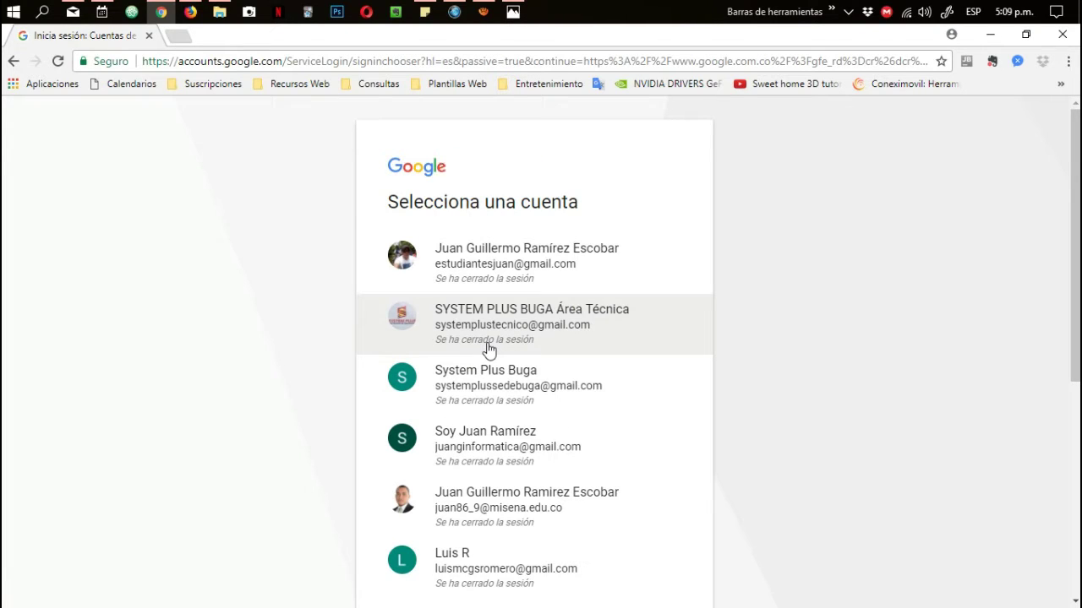
scroll(489, 349, "down", 2)
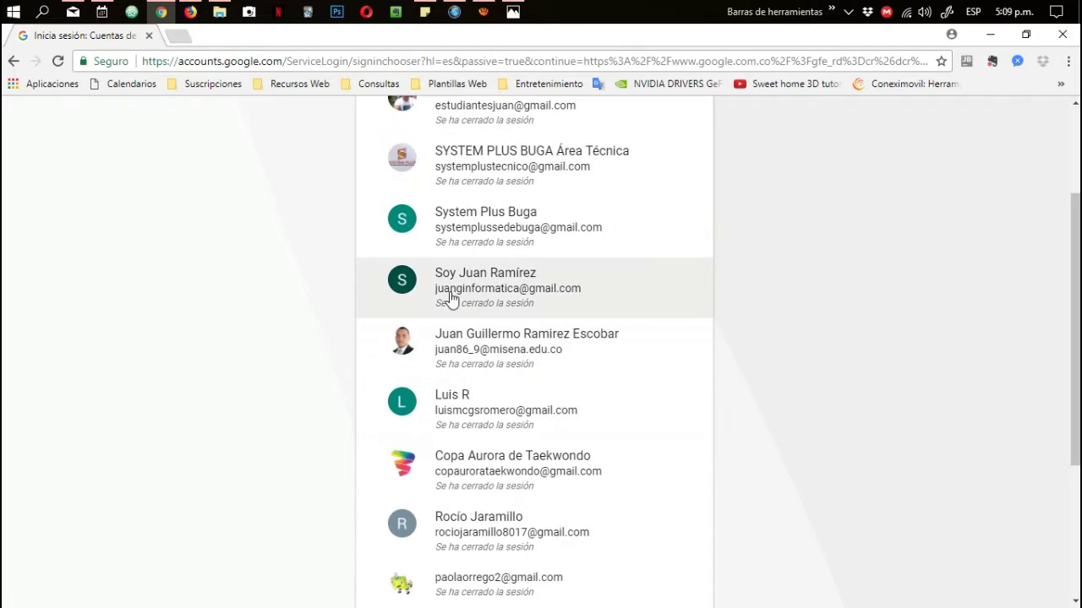
left_click(518, 293)
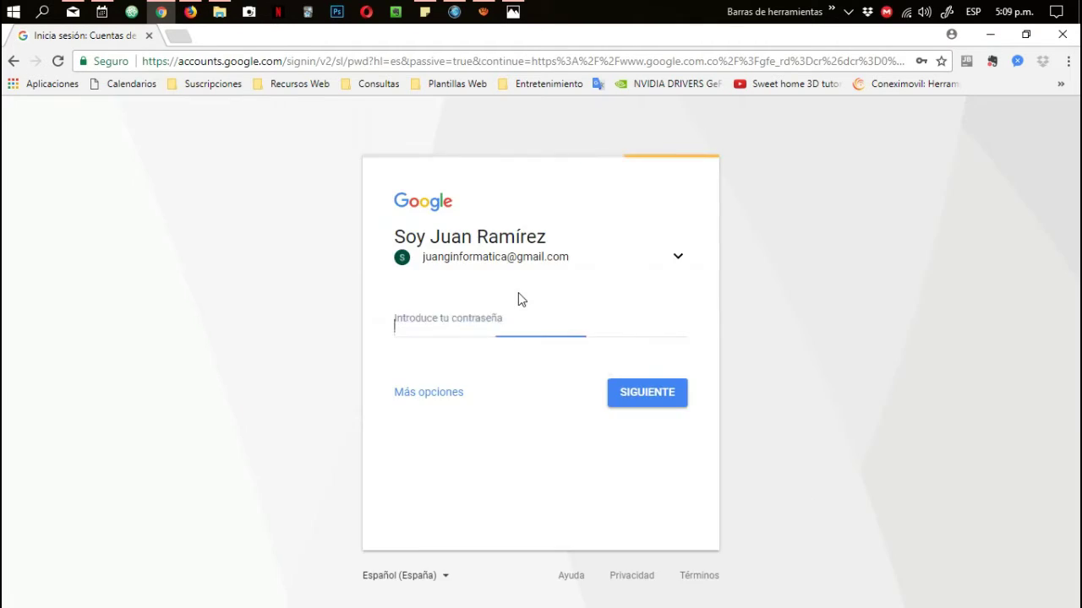
type("•••••••")
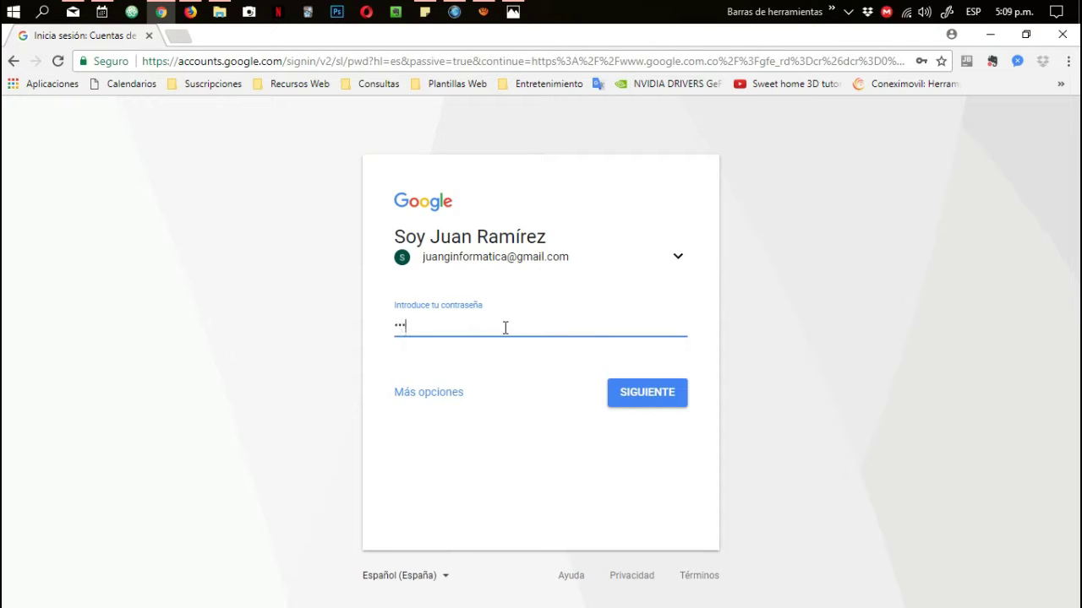
type("•••••••")
key("Return")
type("•")
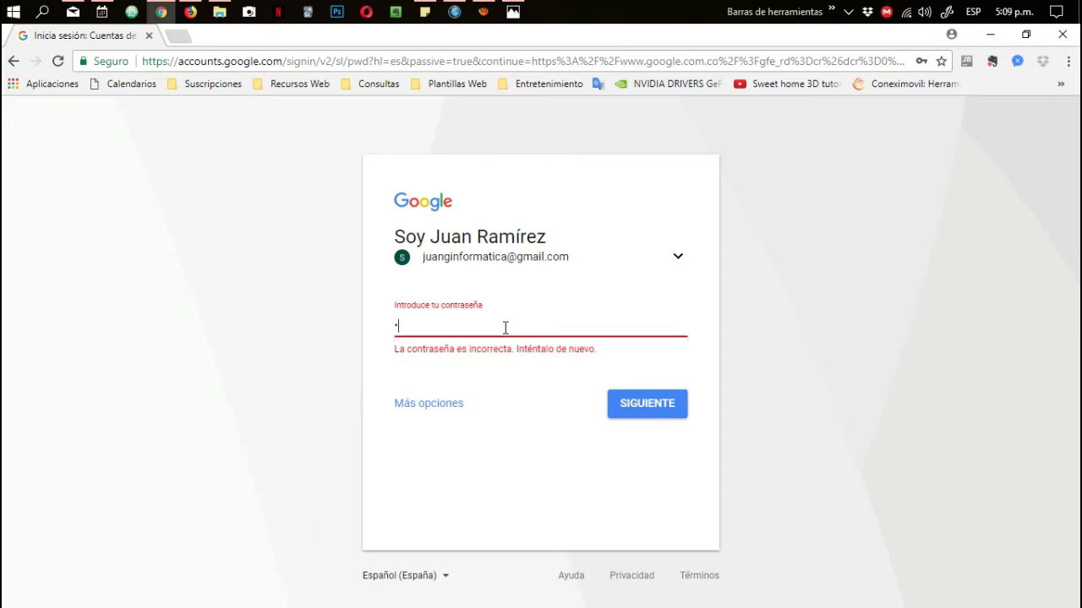
type("•••••••••••••")
key("Return")
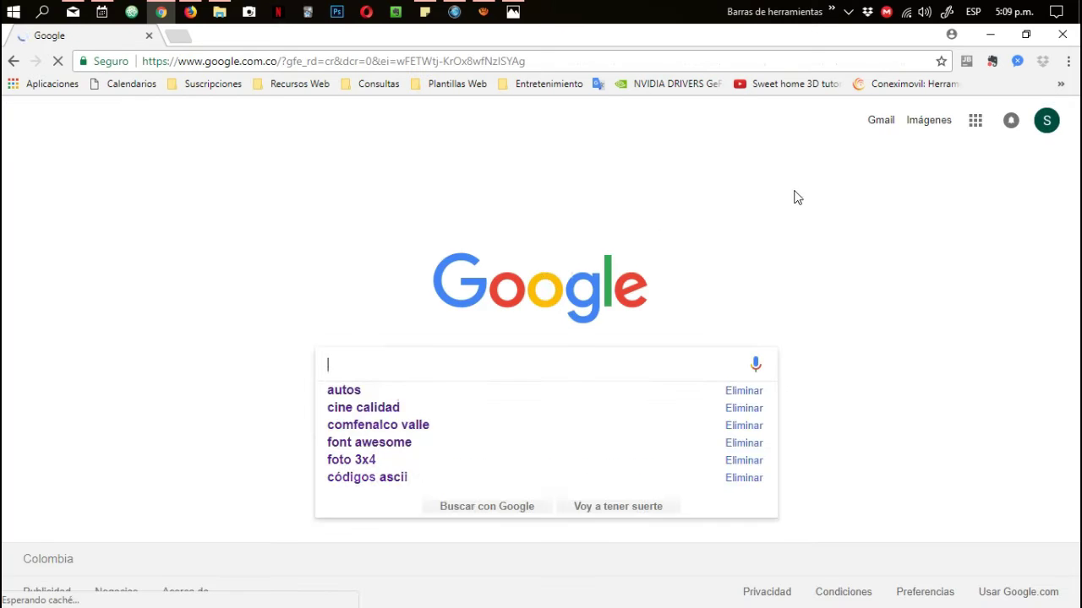
Step: Open Google Drive and create a folder named 'Formulario de prueba'
left_click(976, 120)
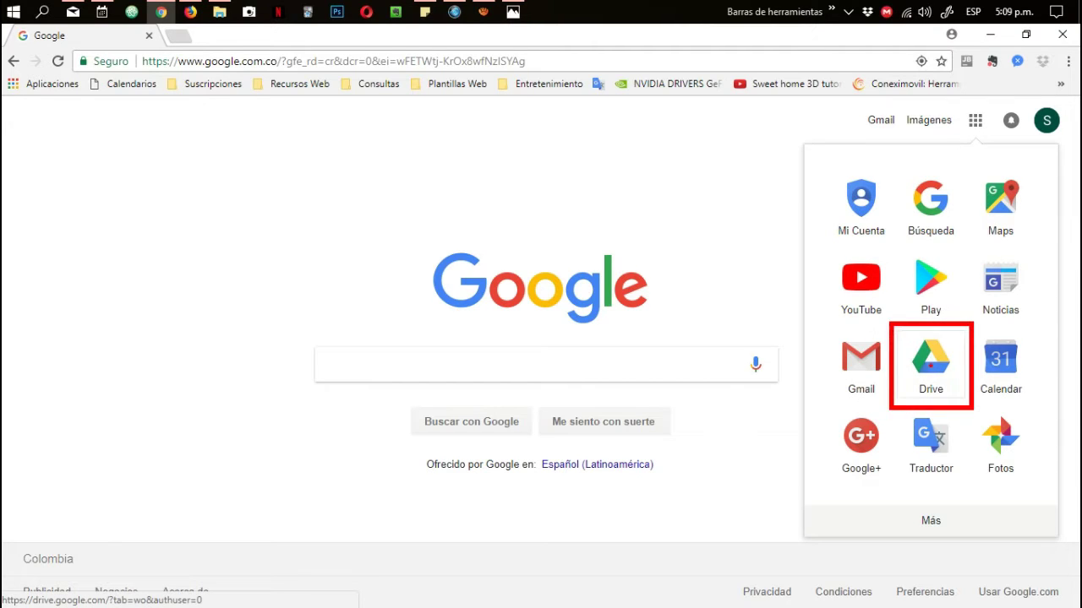
left_click(930, 363)
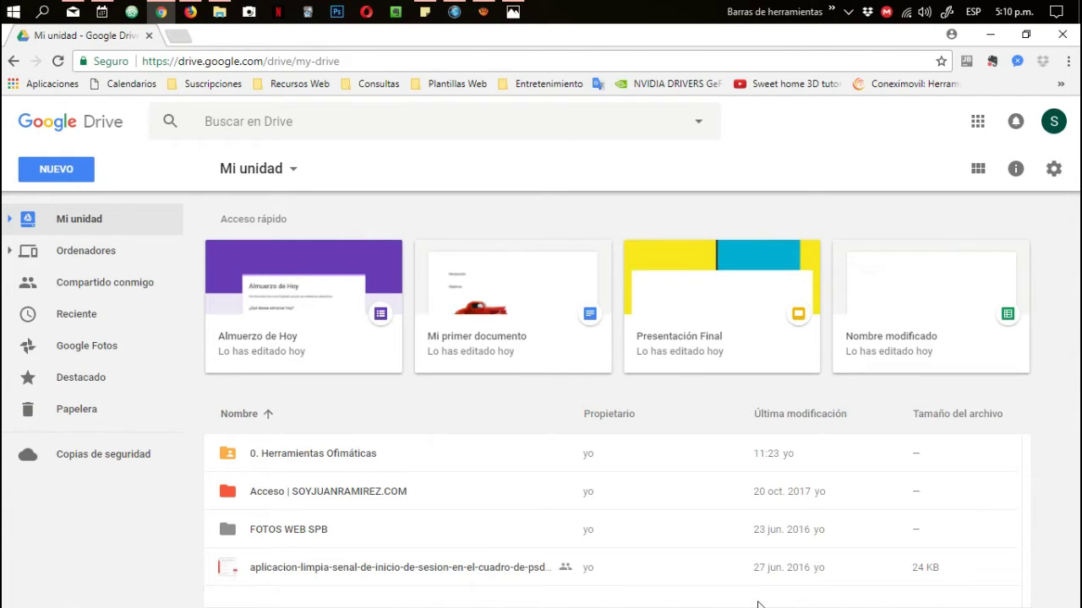
right_click(717, 601)
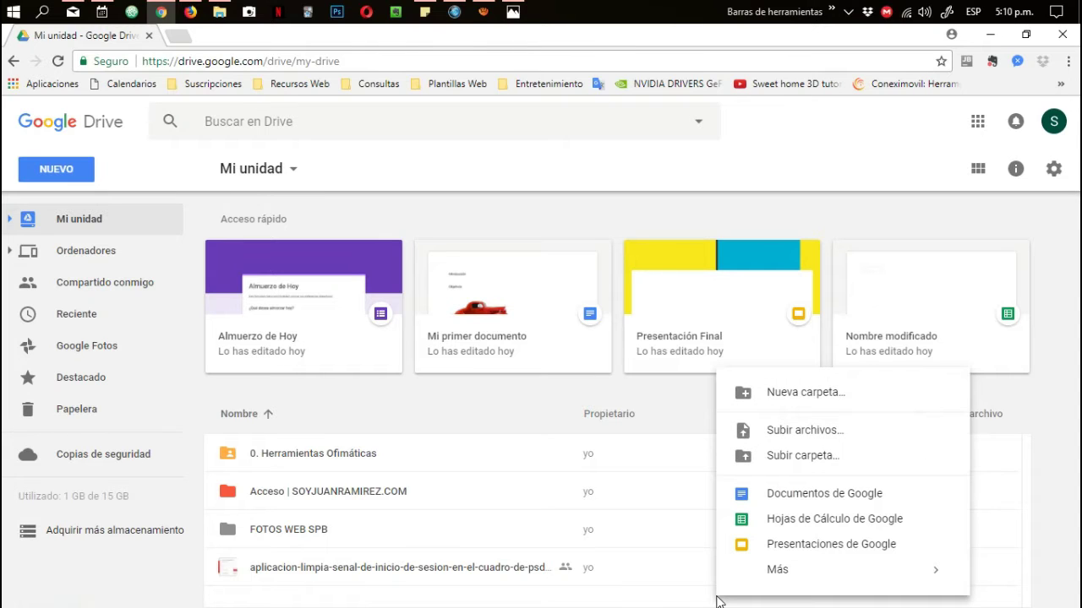
left_click(810, 403)
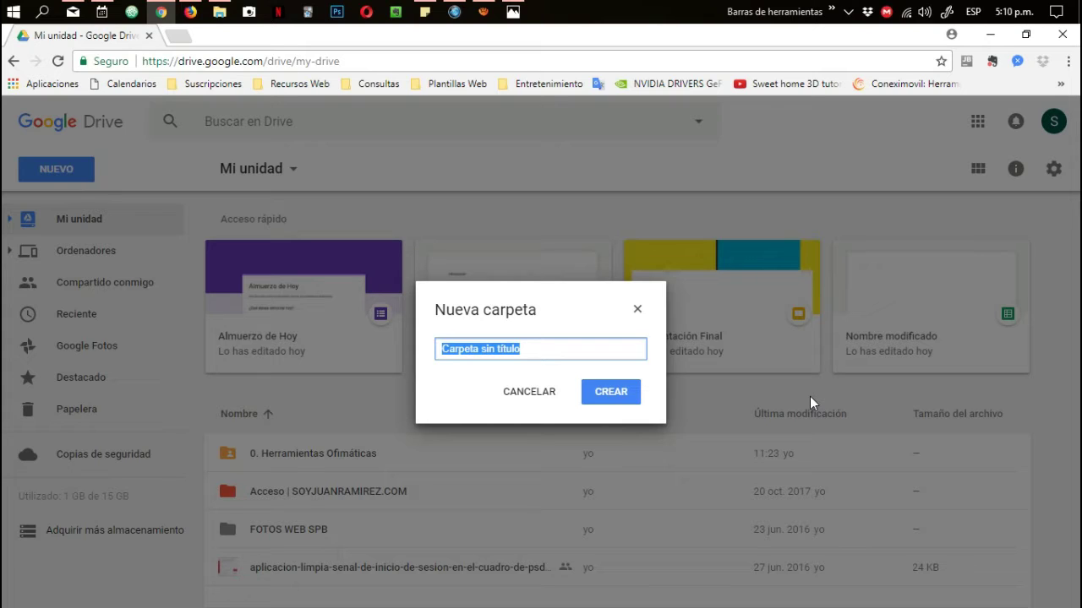
type("Formulario de prueba")
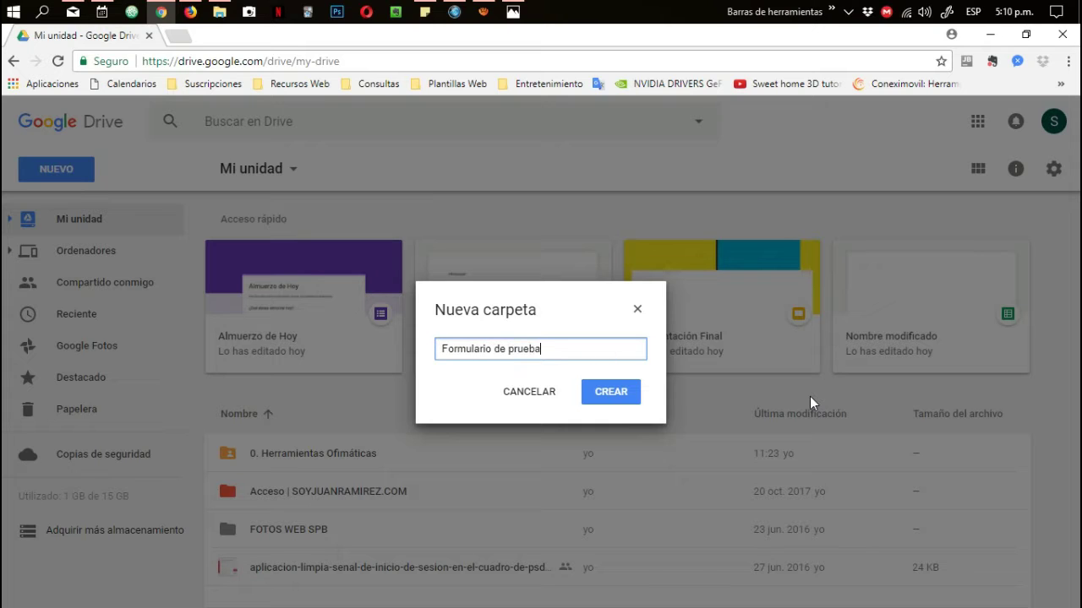
key("Return")
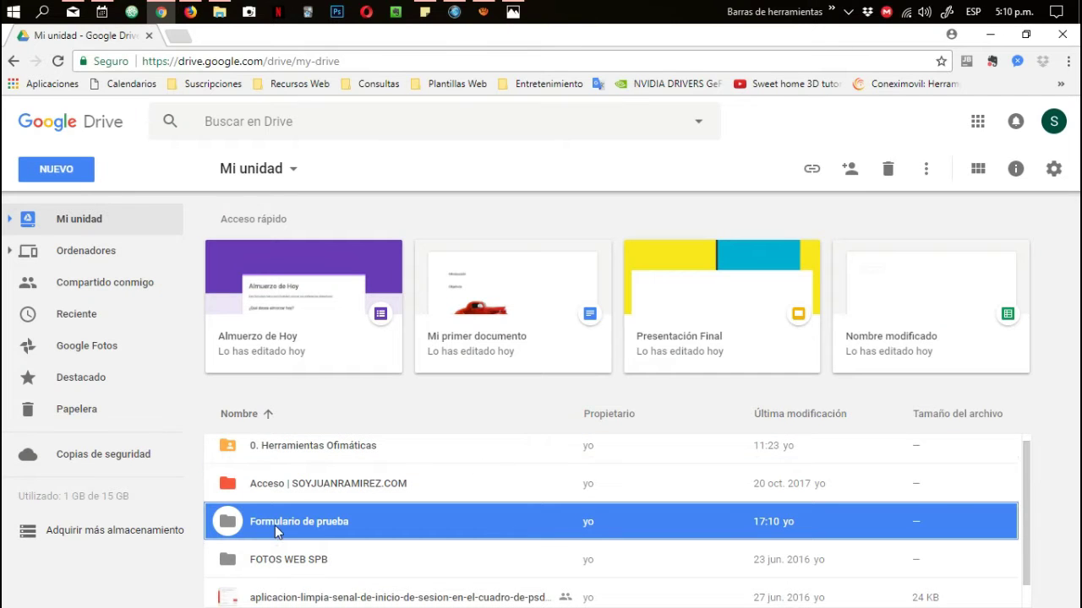
Step: Inside the 'Formulario de prueba' folder, create a new Google Form
double_click(275, 524)
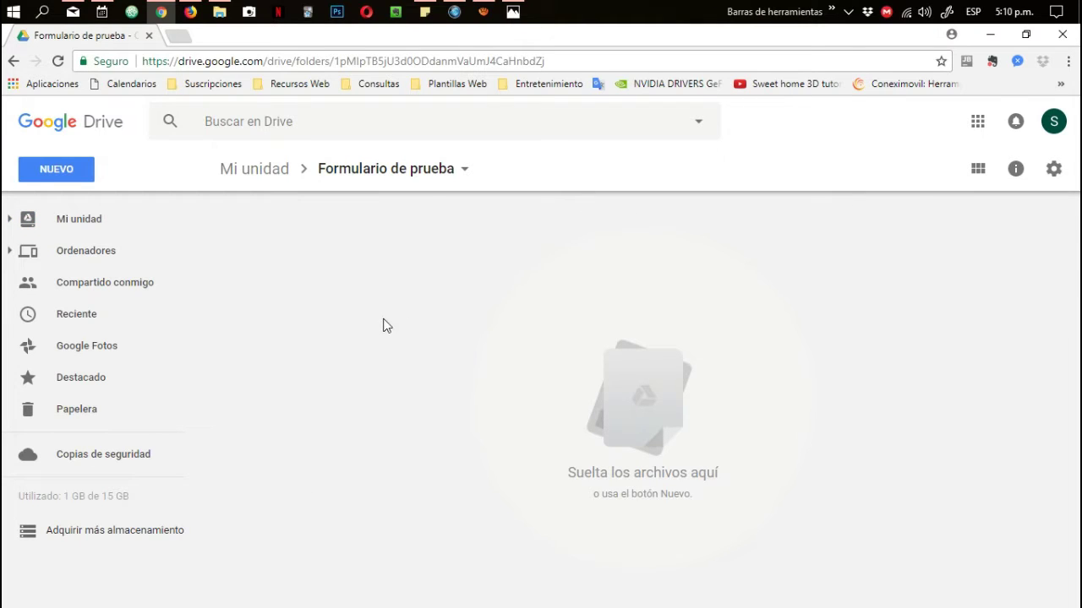
right_click(378, 332)
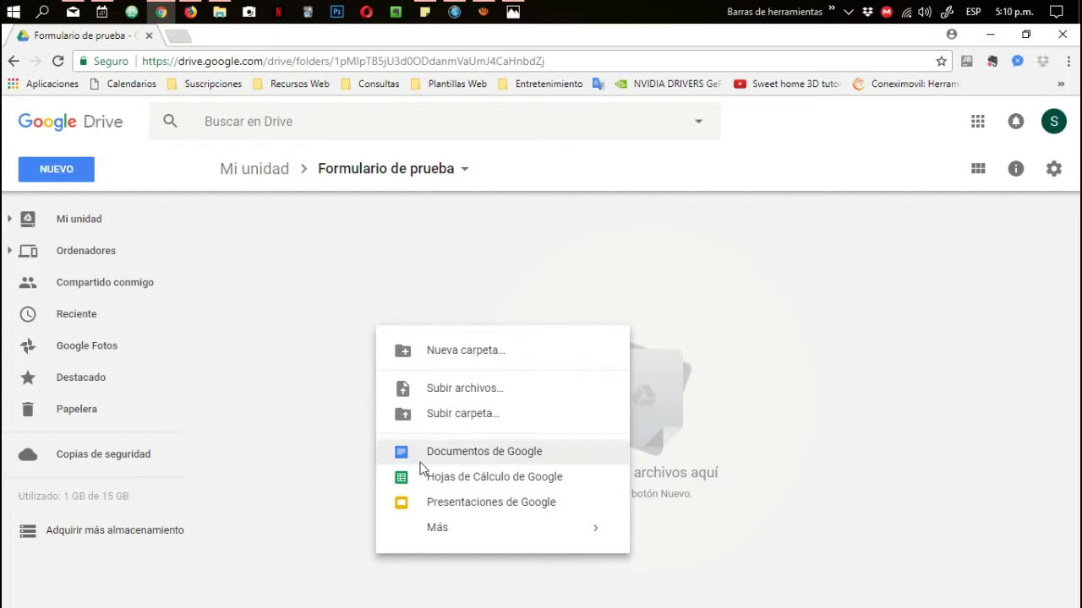
mouse_move(437, 528)
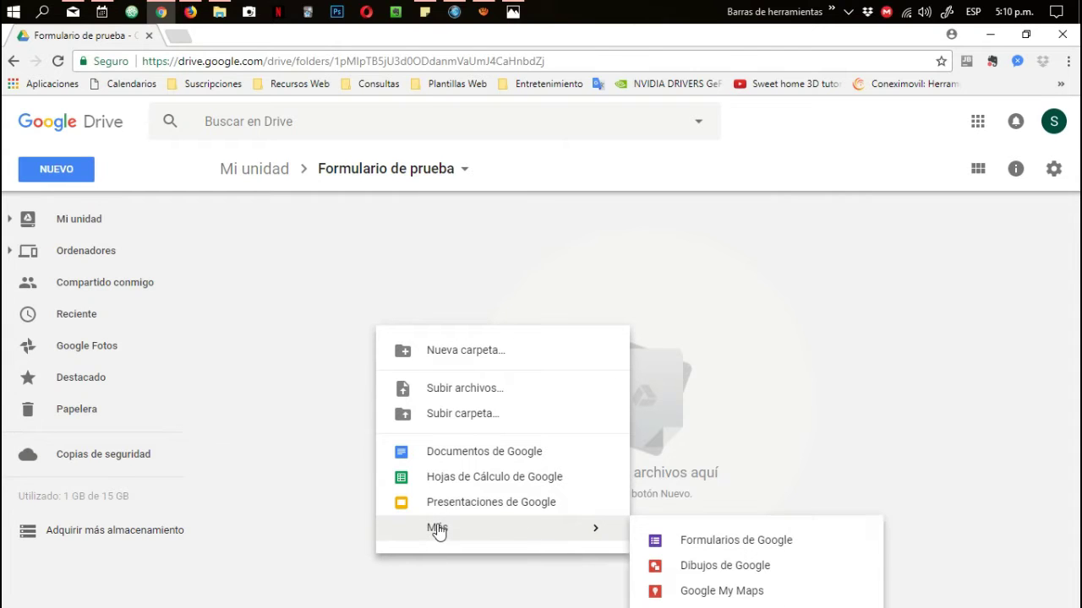
left_click(753, 550)
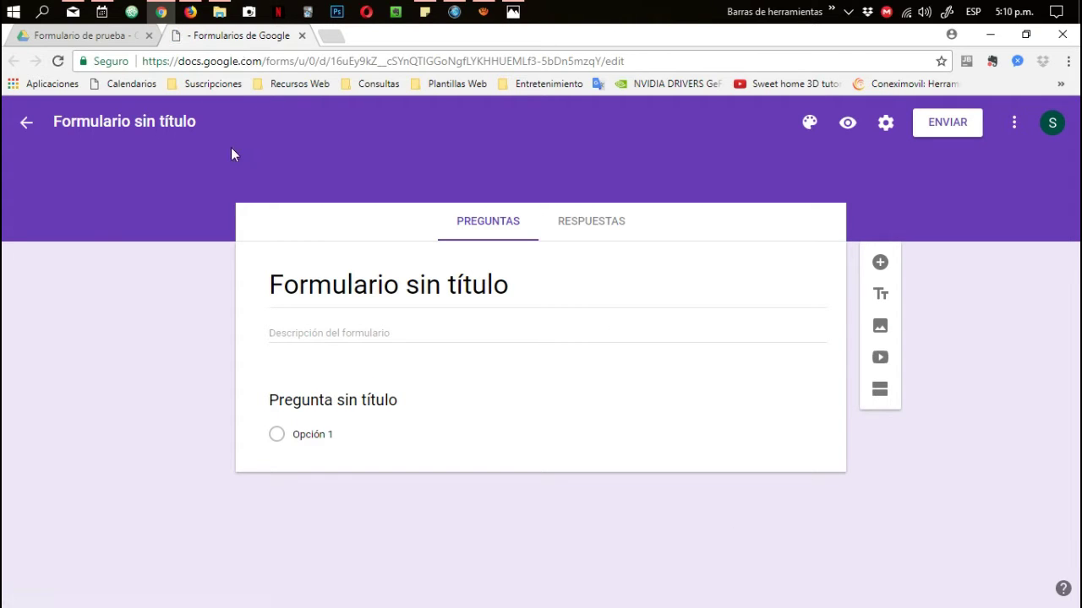
Step: Rename the form file to 'Formulario de pruebas'
left_click(145, 124)
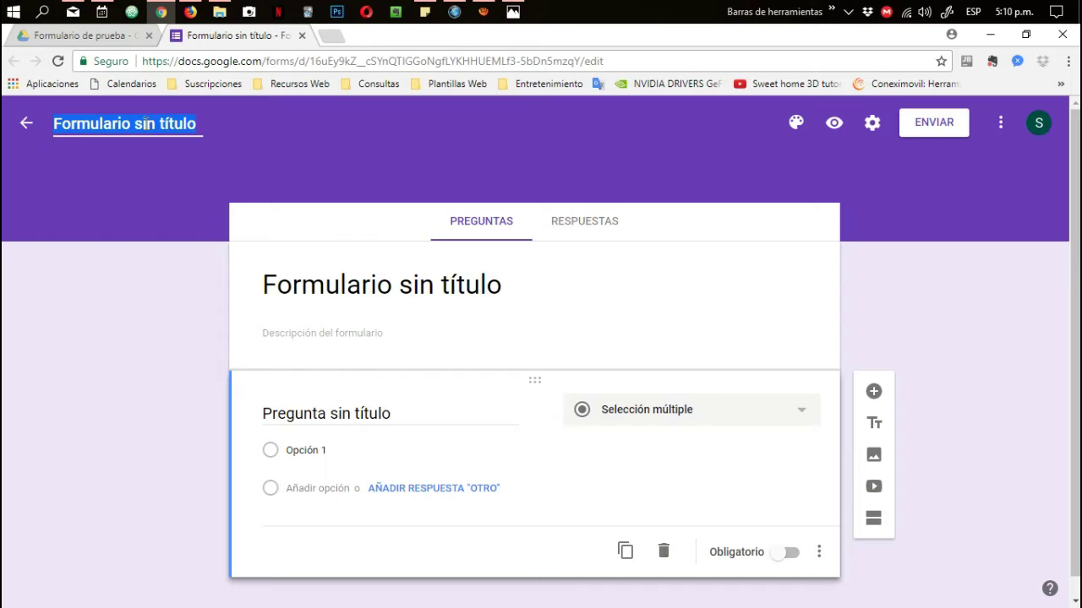
type("Formular")
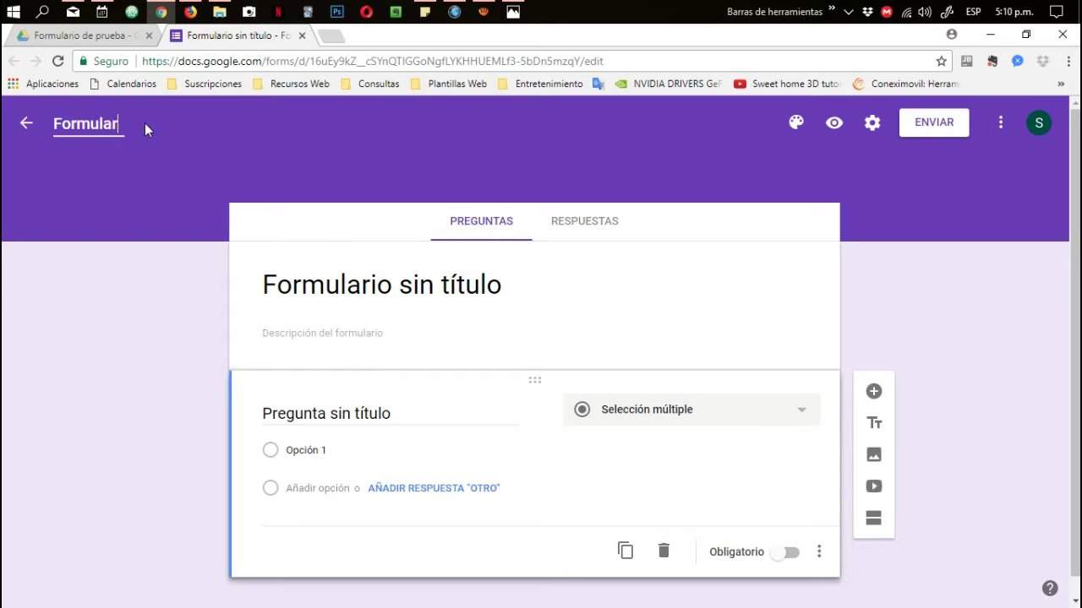
type("io de pruebas")
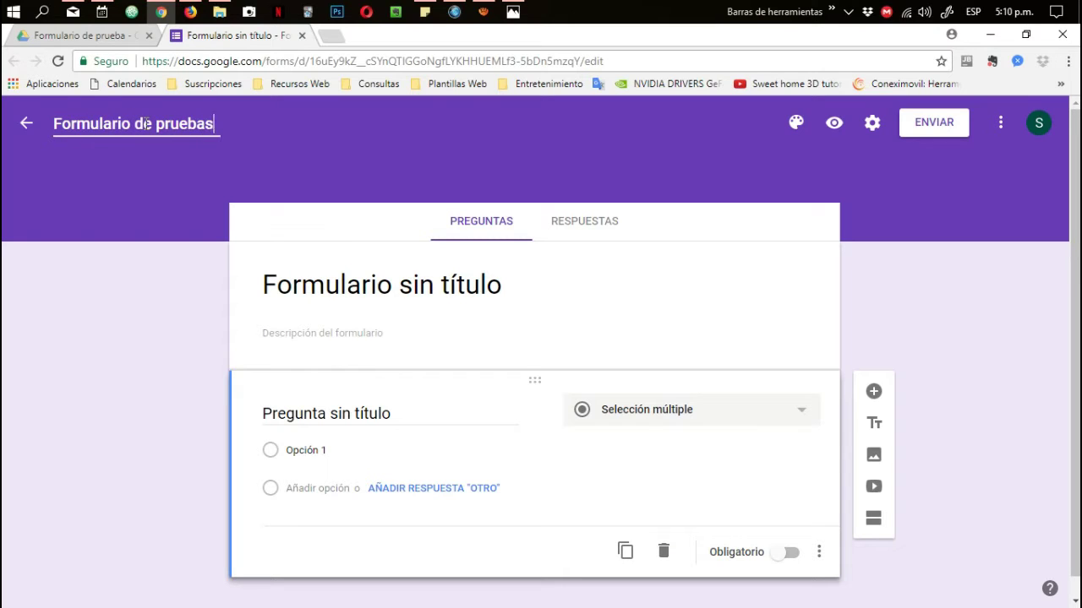
key("Return")
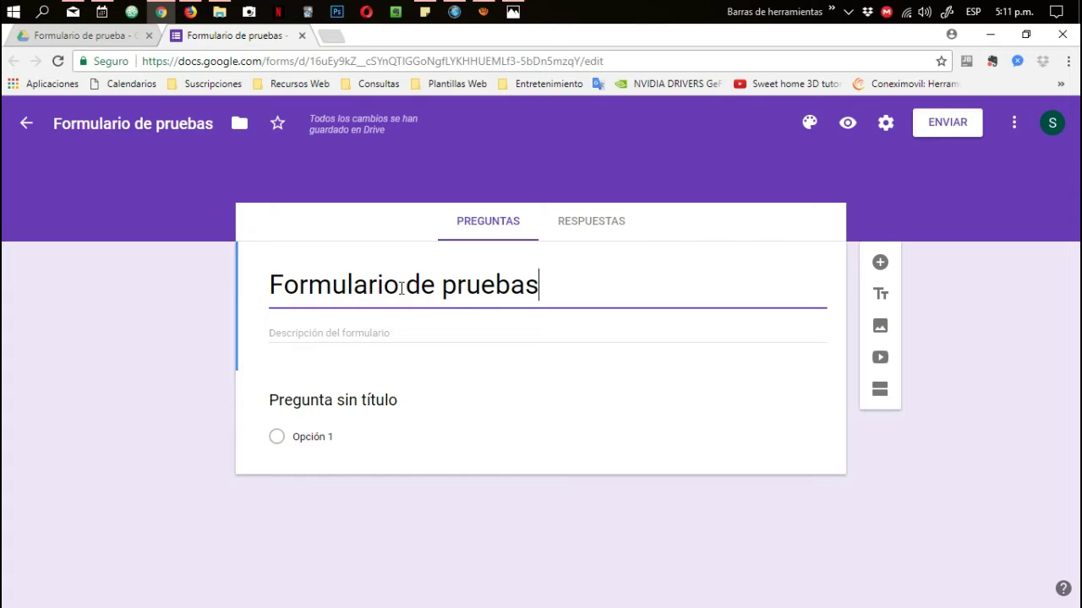
Step: Title the form 'Actividades de tiempo libre' and add a description about students' free-time activities
key("ctrl+a")
type("Ac")
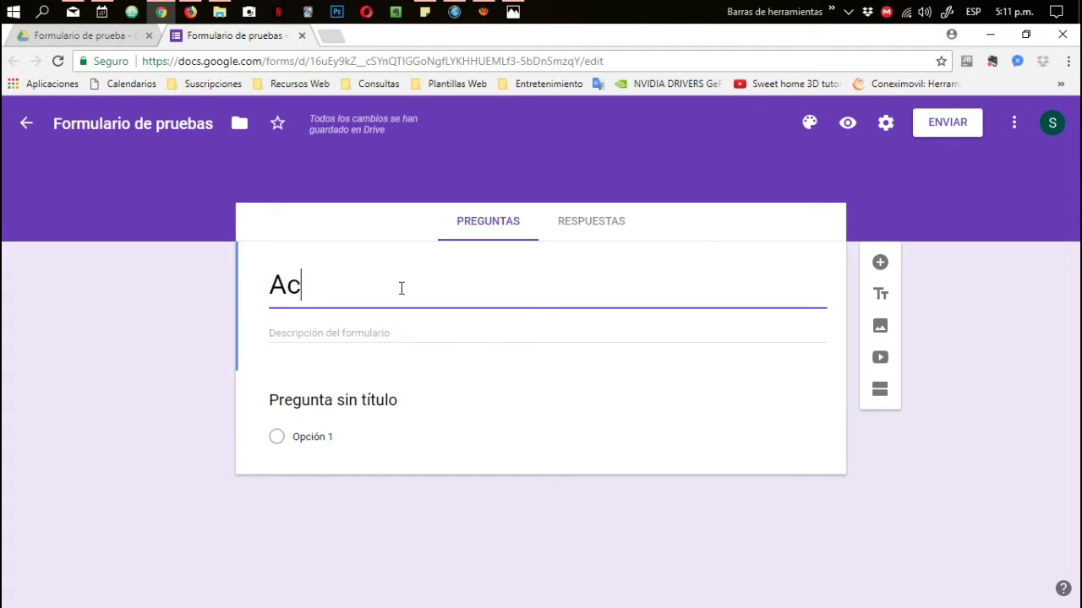
type("tividades de ")
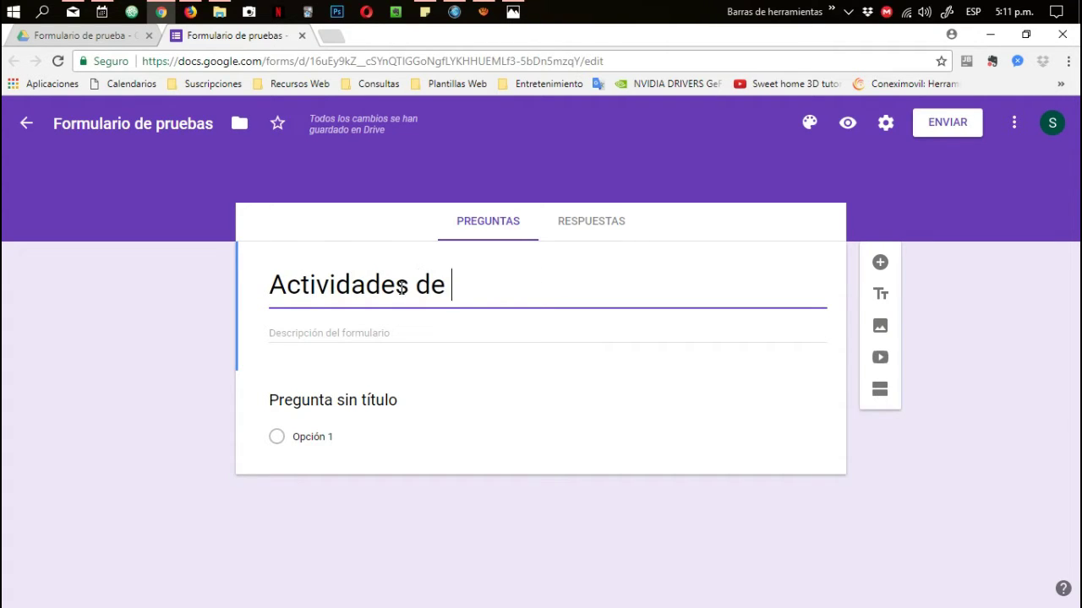
type("tiempo libre")
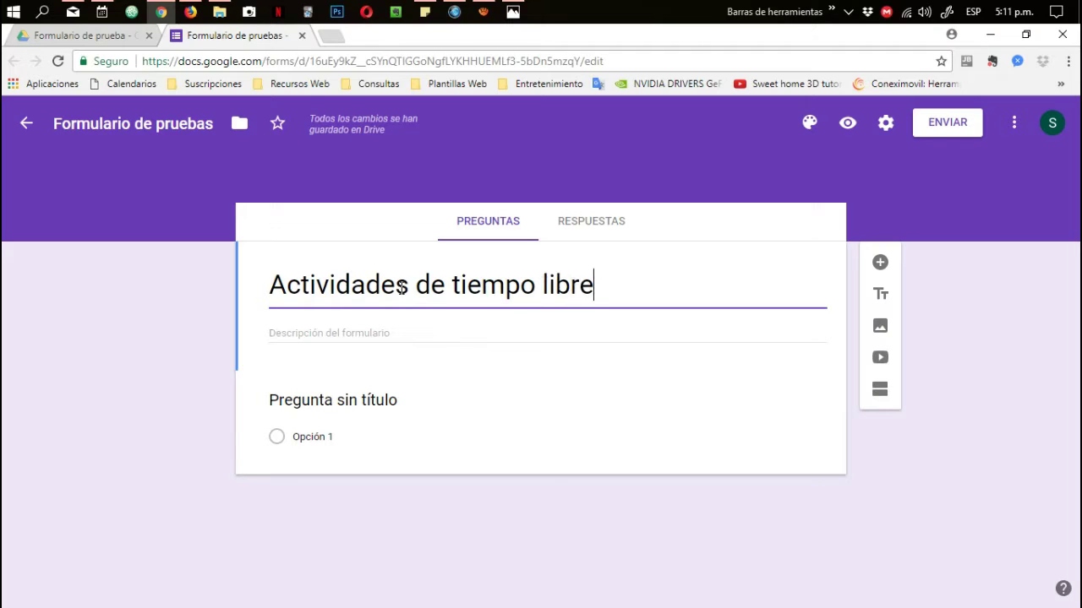
left_click(338, 343)
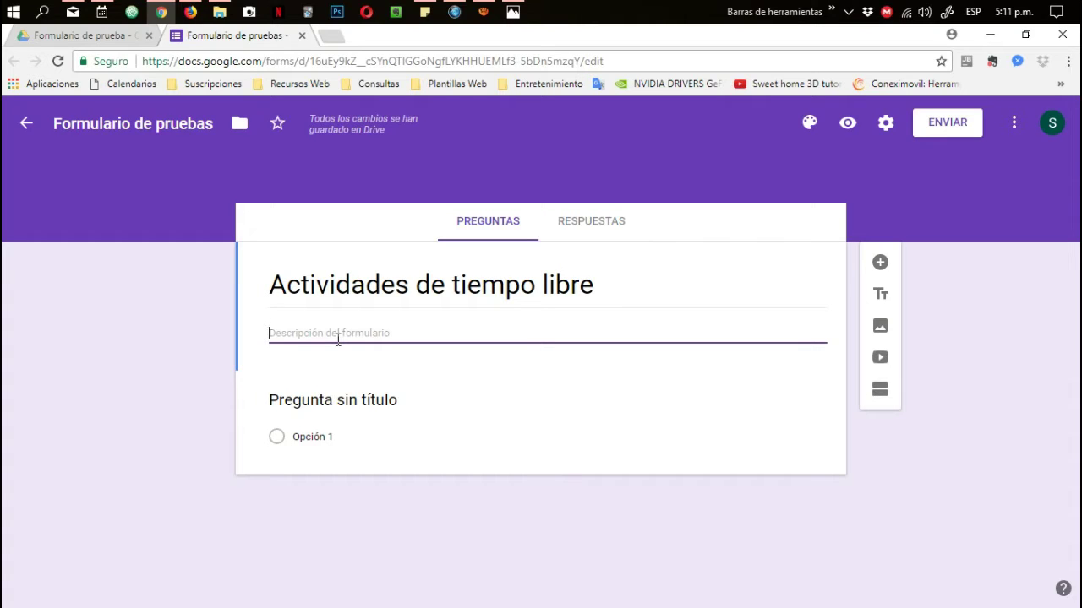
type("A través")
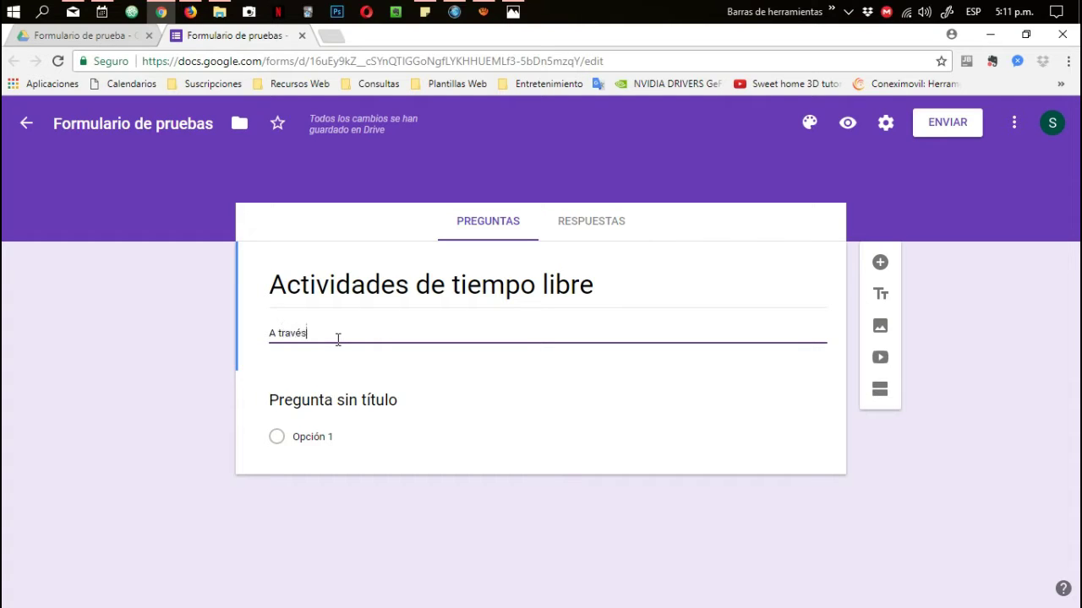
type(" de este formulario, preten")
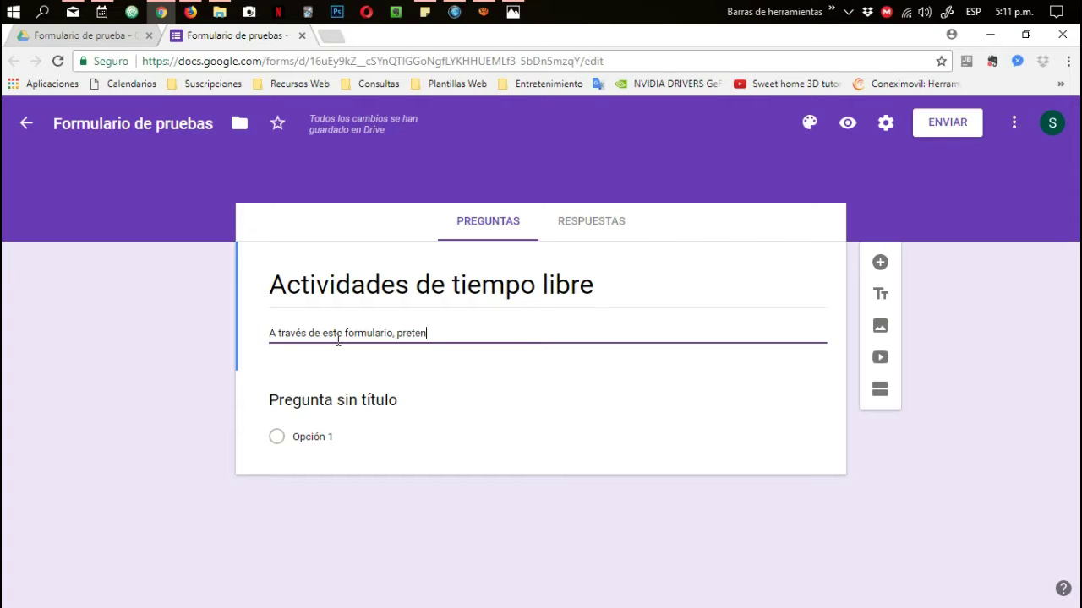
type("demos cnoce")
key("BackSpace")
key("BackSpace")
key("BackSpace")
key("BackSpace")
type("onocer ")
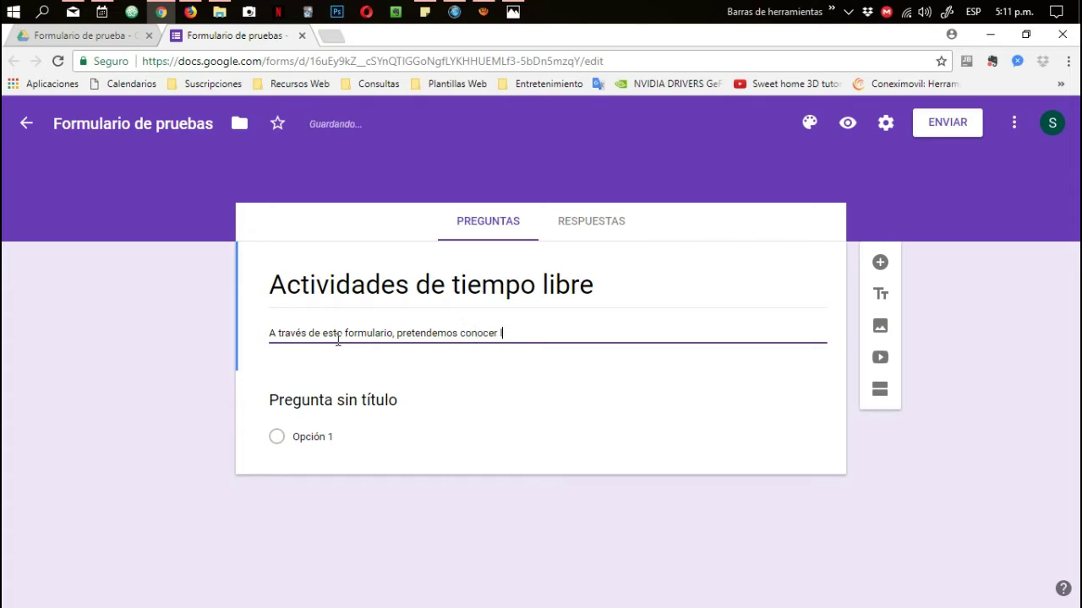
type("las principales")
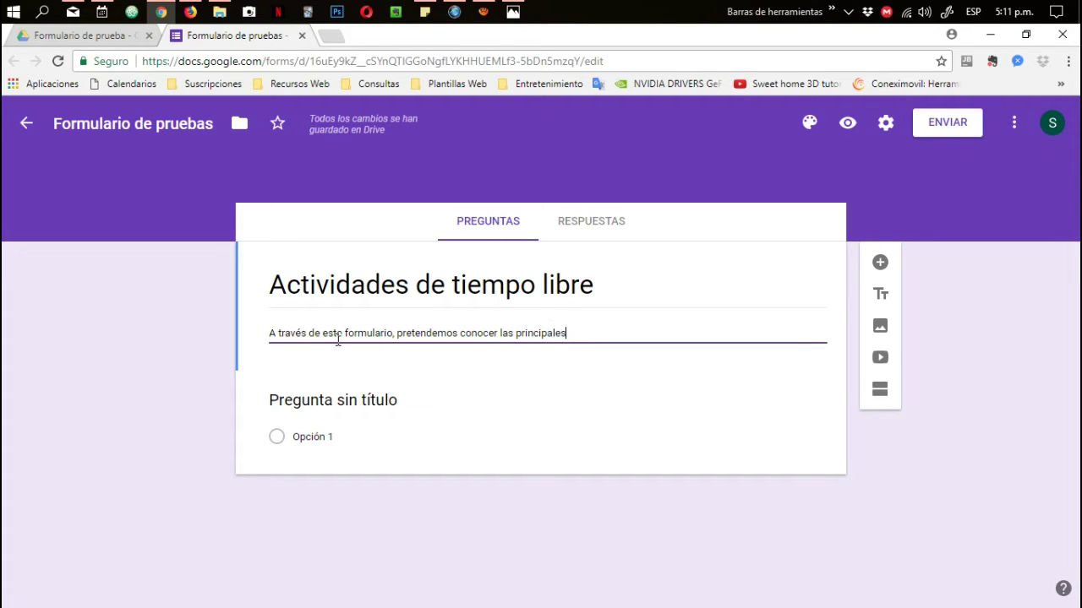
type(" actividades que nuestro")
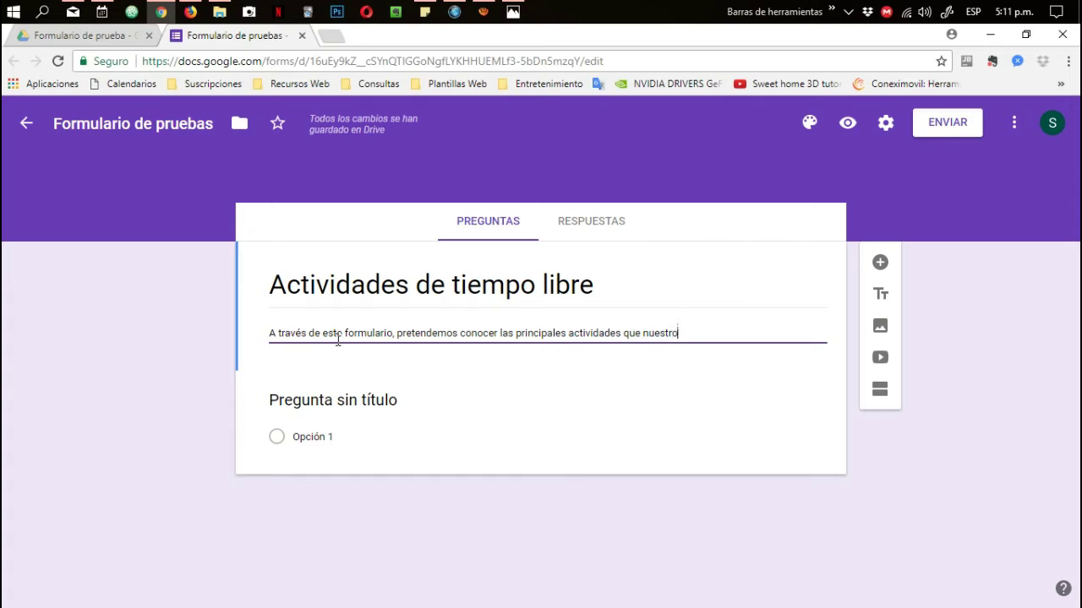
type("s estudiantes realizan ")
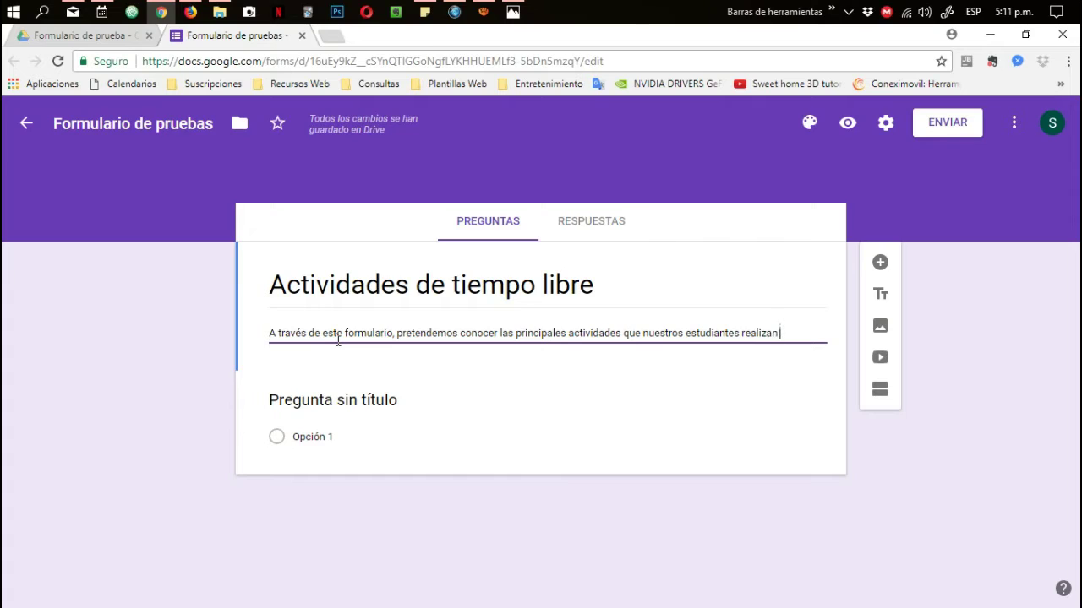
type("en su tiepo libre")
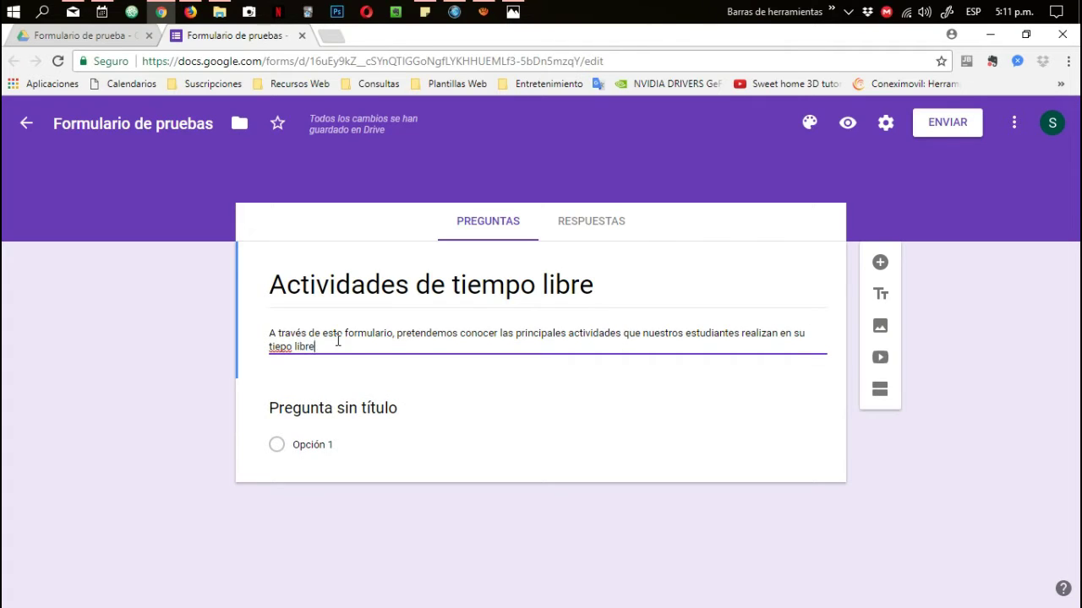
key("ctrl+Left")
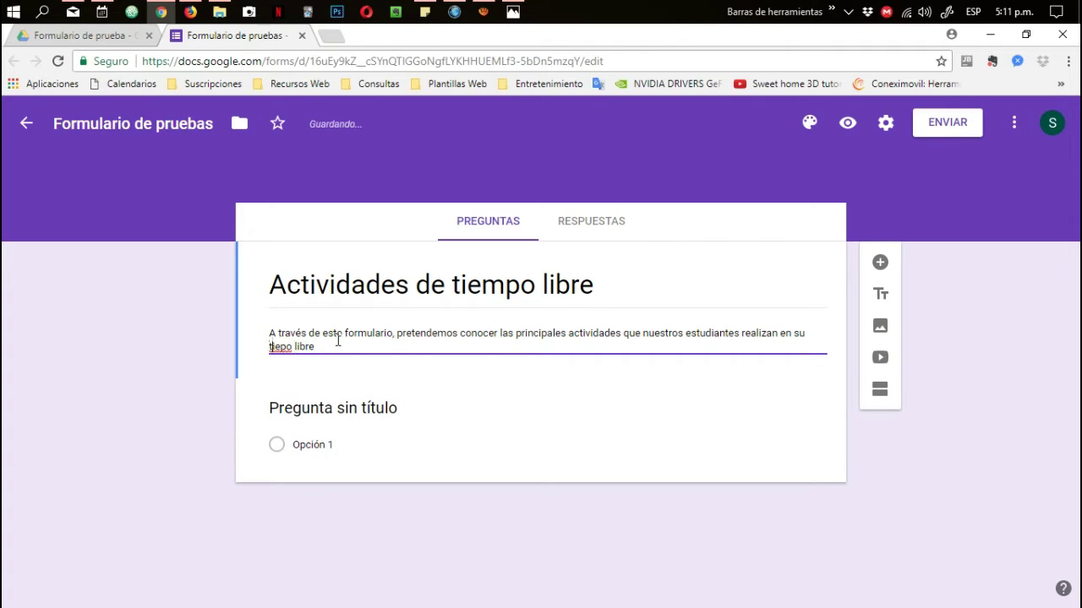
type("m")
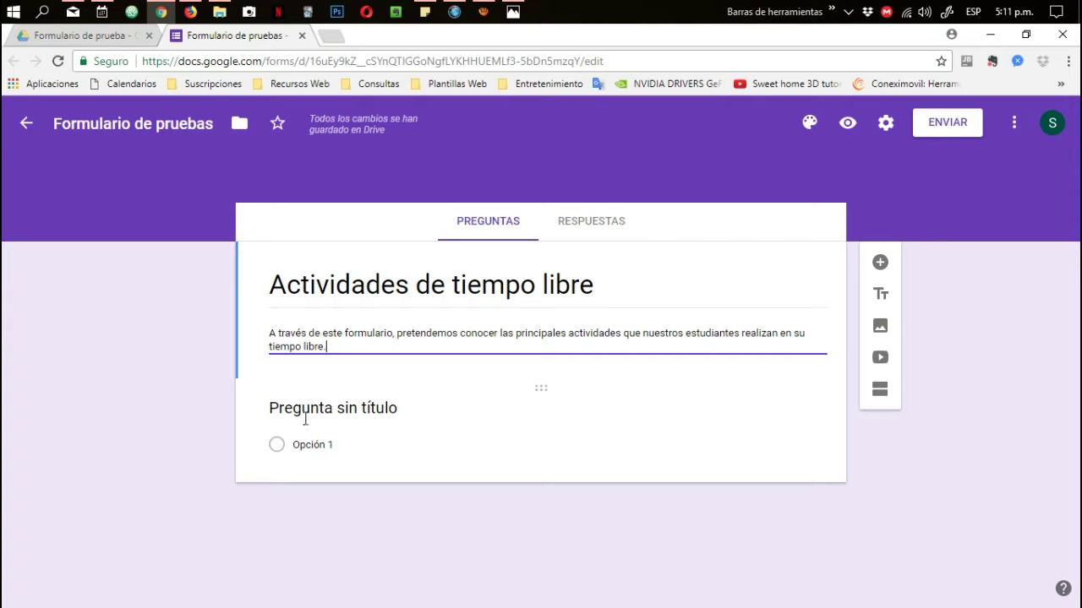
Step: Title the first question '¿Cuál es su nombre?' and open its answer-type list
left_click(352, 408)
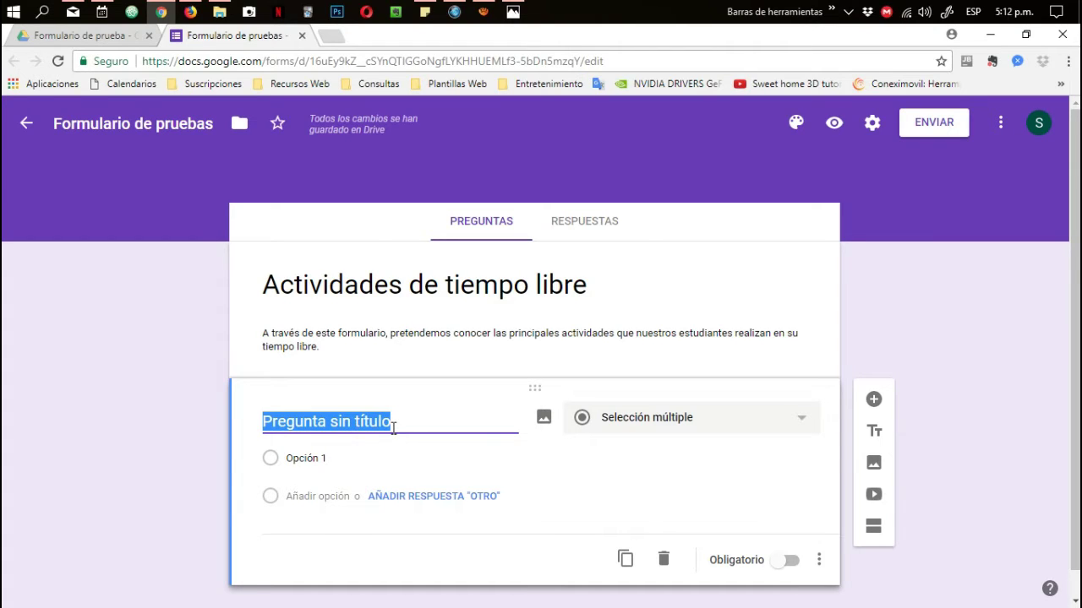
type("Nom")
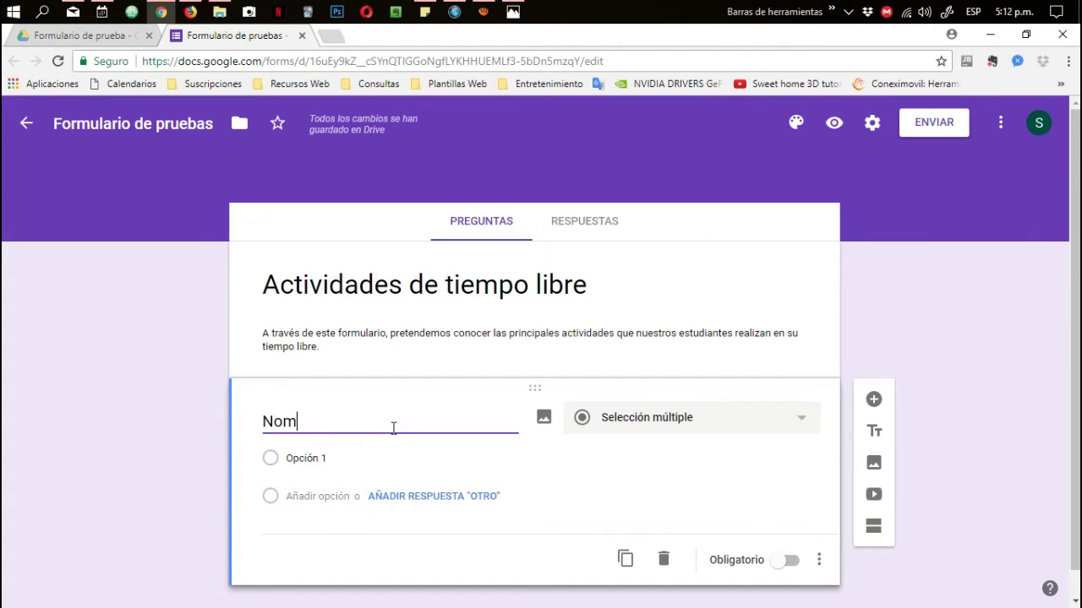
type("bre")
key("ctrl+a")
type("i")
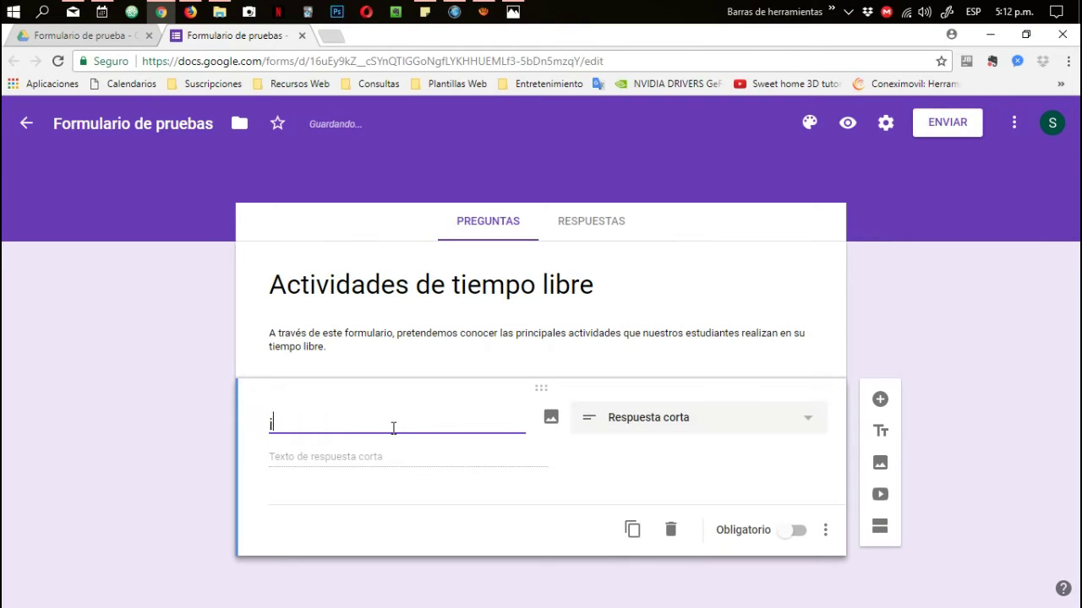
key("BackSpace")
type("¿?")
type("Cu")
type("ál es su nombr")
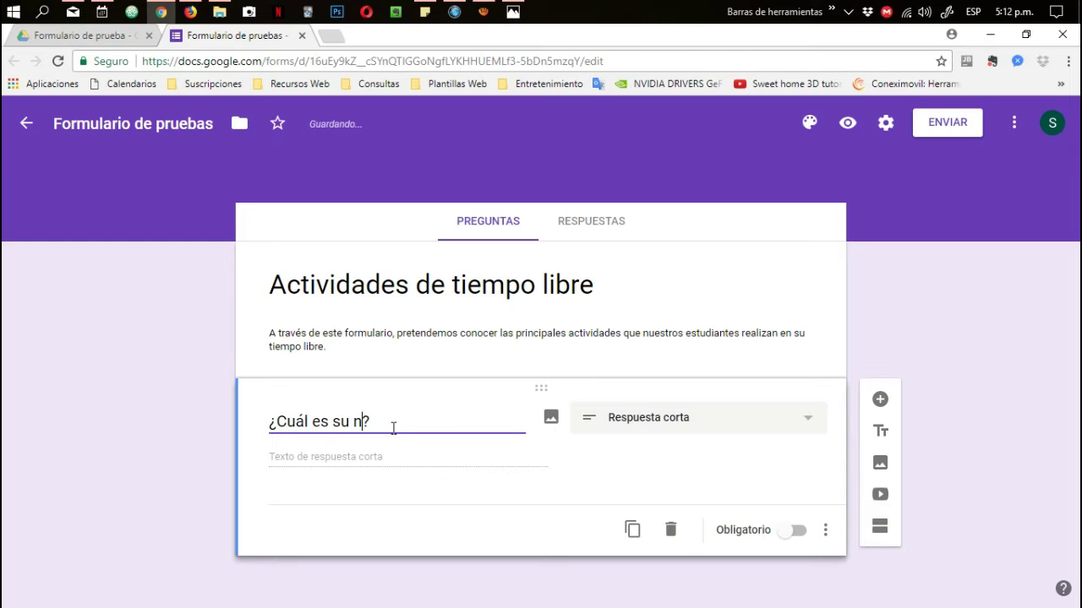
type("e")
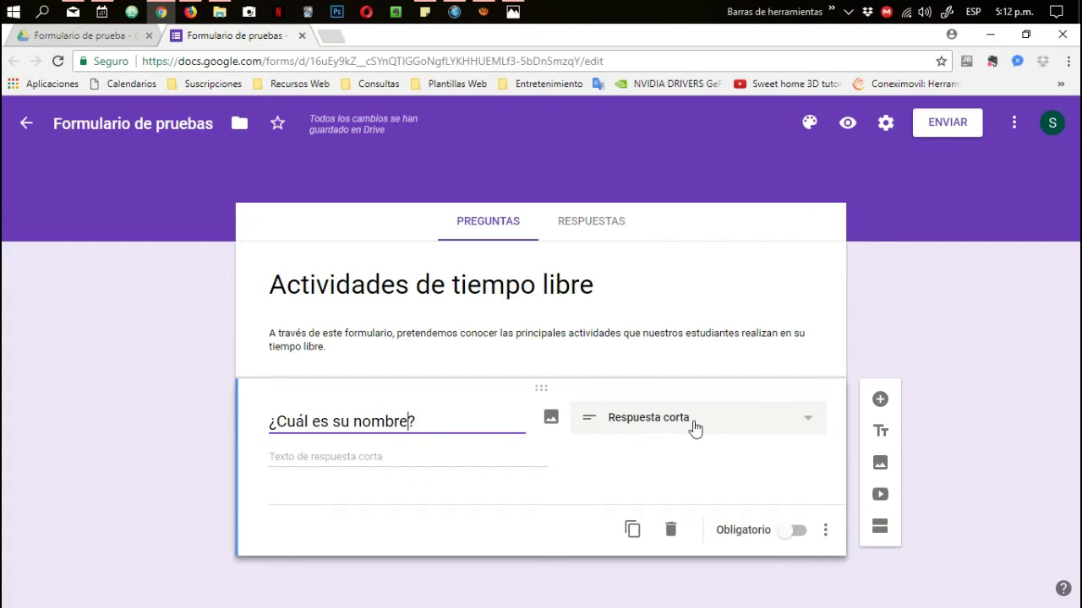
left_click(694, 429)
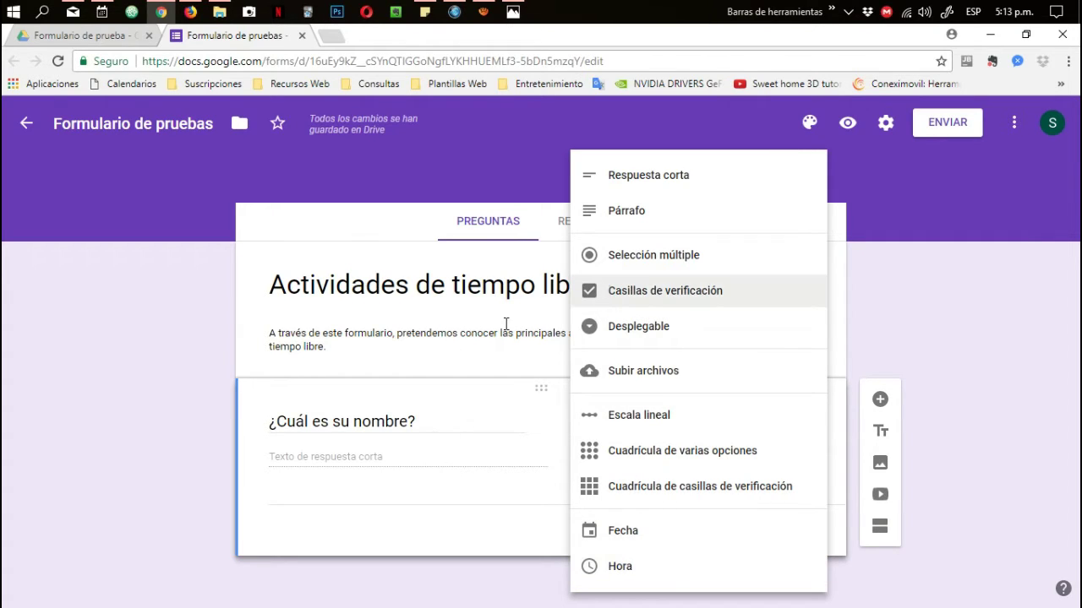
Step: Keep the name question as Respuesta corta, mark it Obligatorio, and add a new question
left_click(657, 184)
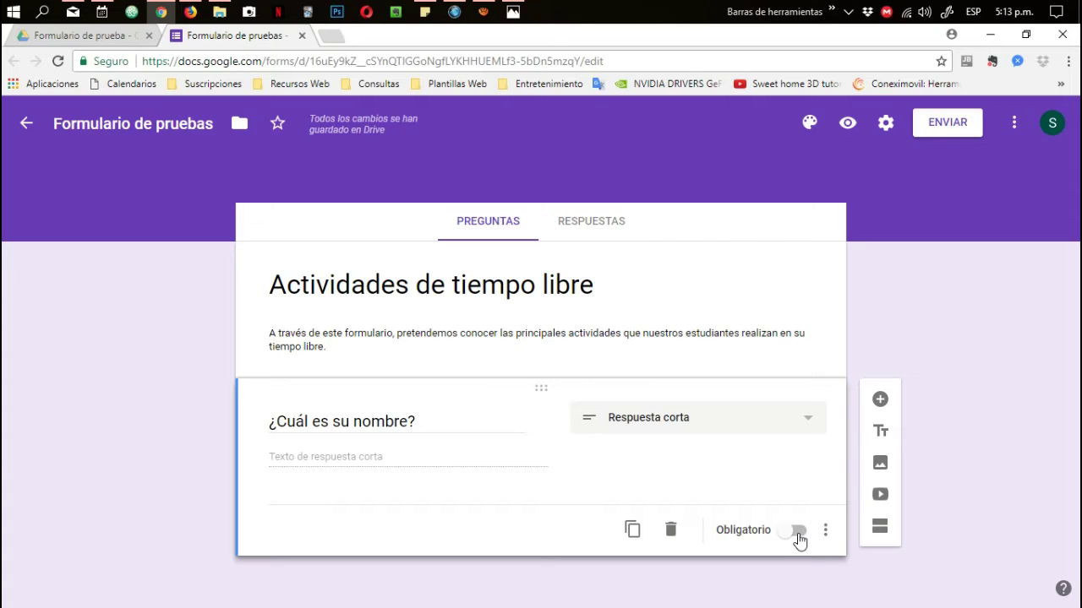
left_click(799, 533)
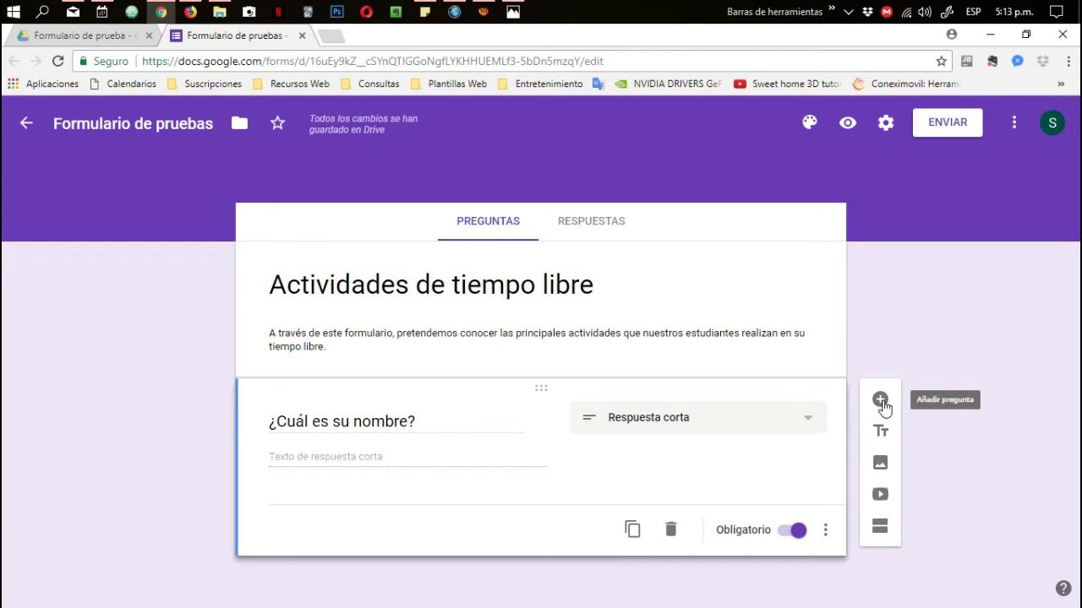
left_click(881, 402)
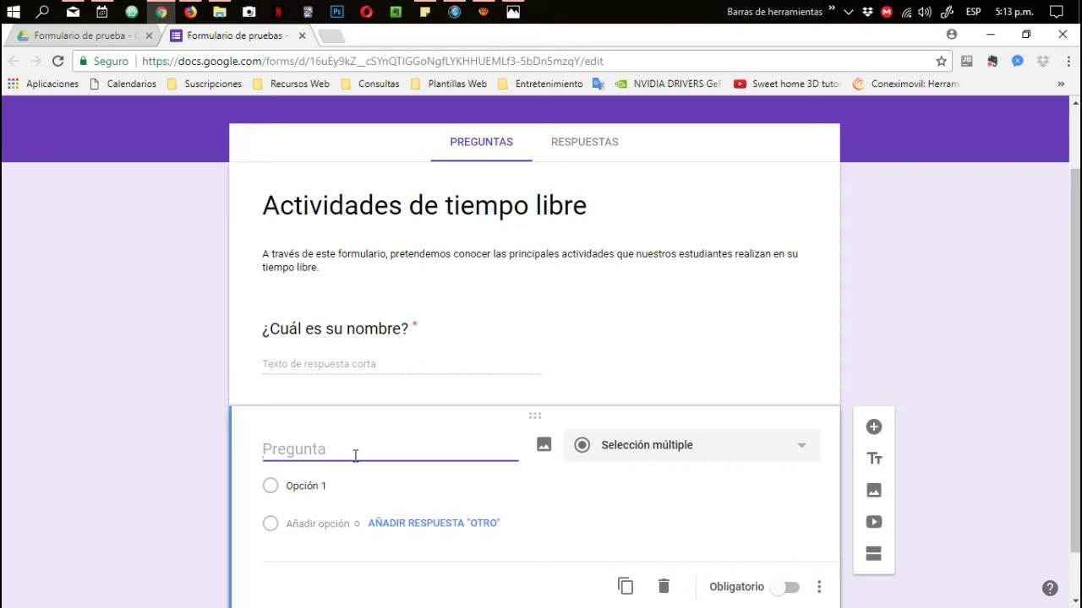
Step: Title the second question '¿Cuál es su género?' with options Masculino and Femenino
type("¿?")
type("Cuál es ")
type("su gé")
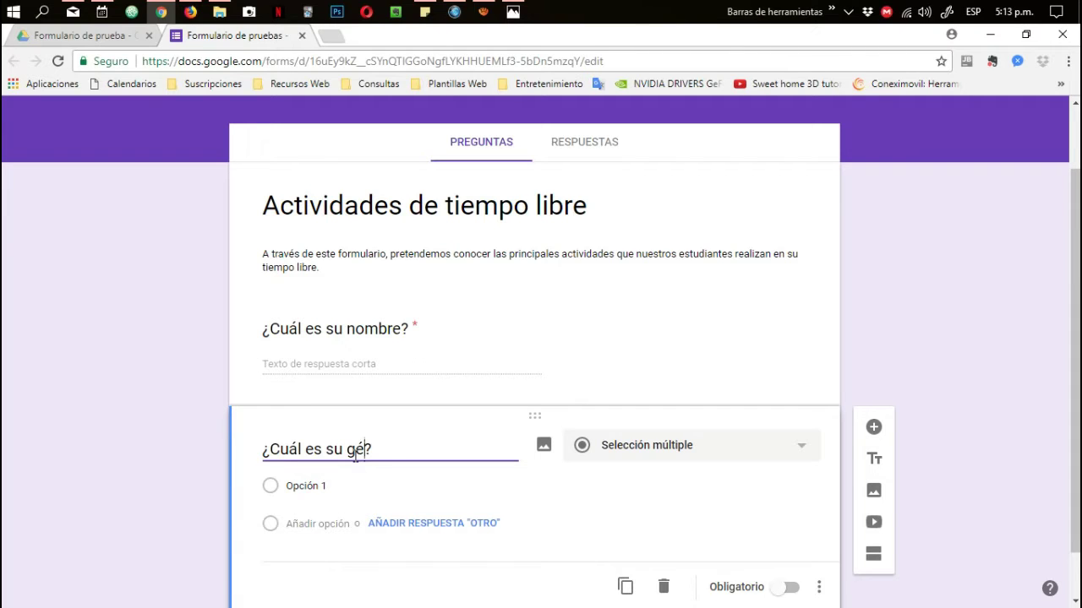
type("nero")
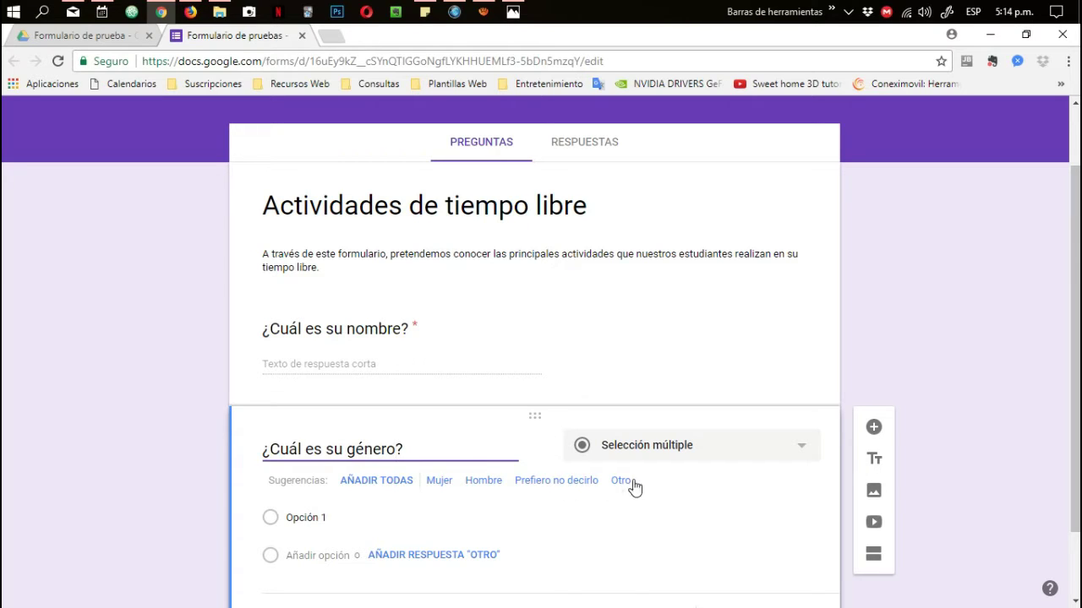
left_click(312, 524)
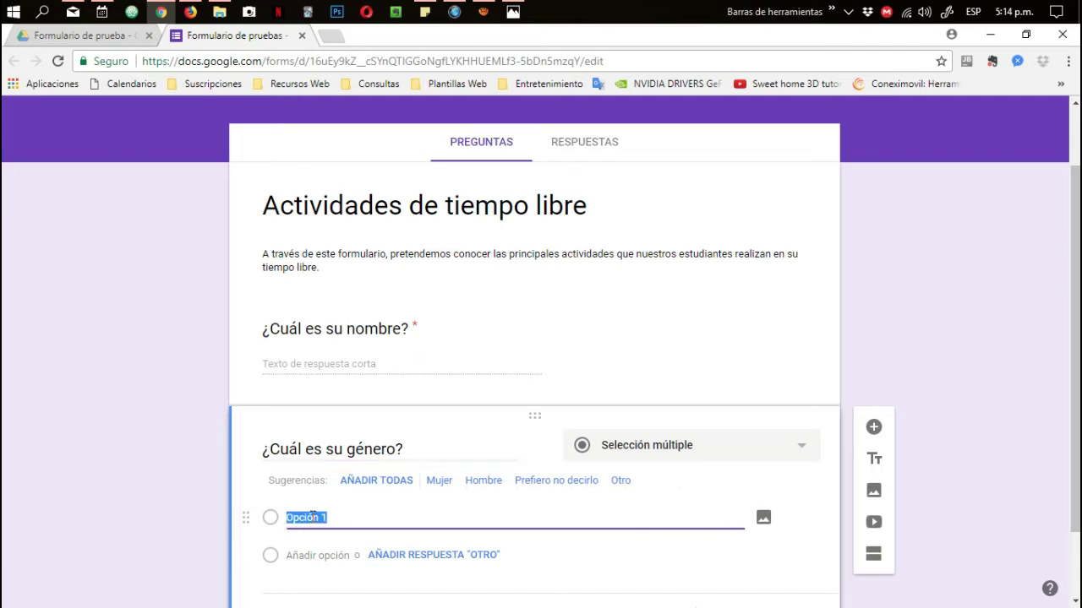
type("Masculino")
left_click(321, 556)
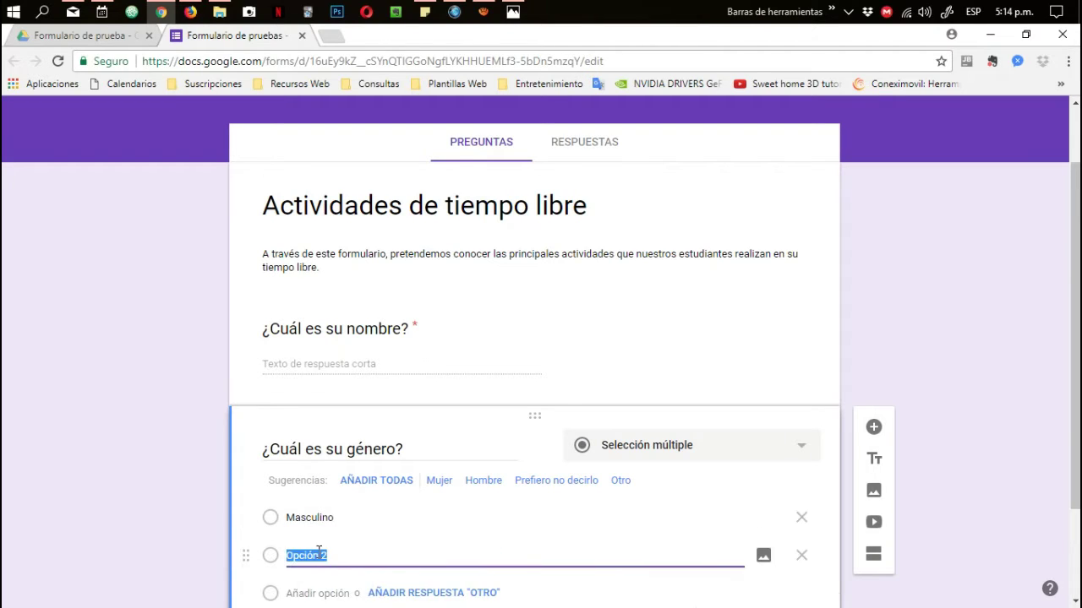
type("Femenino")
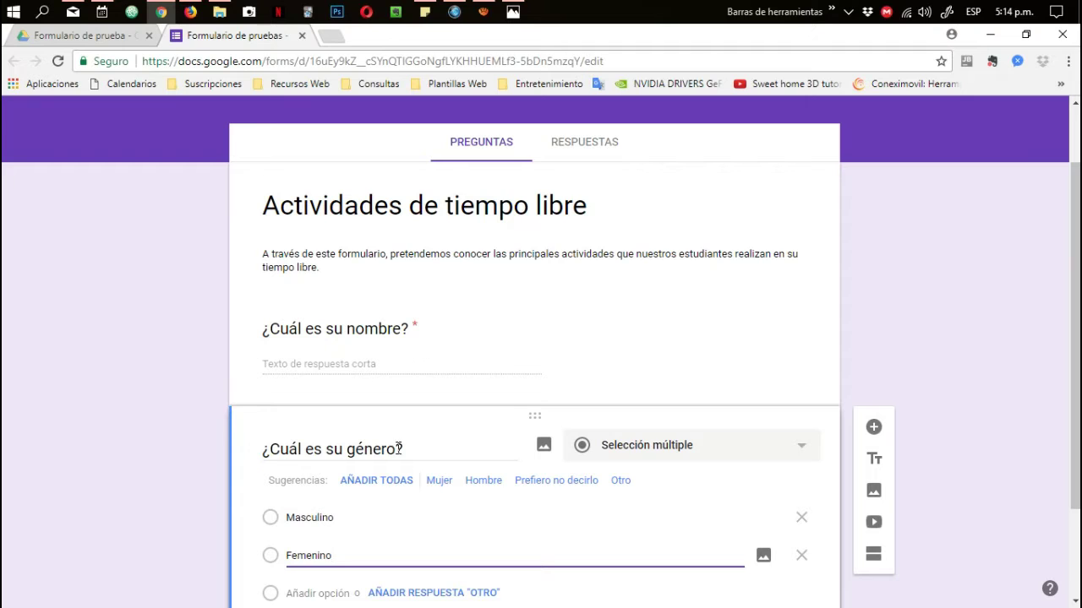
Step: Make the gender question required and add a third question below it
left_click(666, 460)
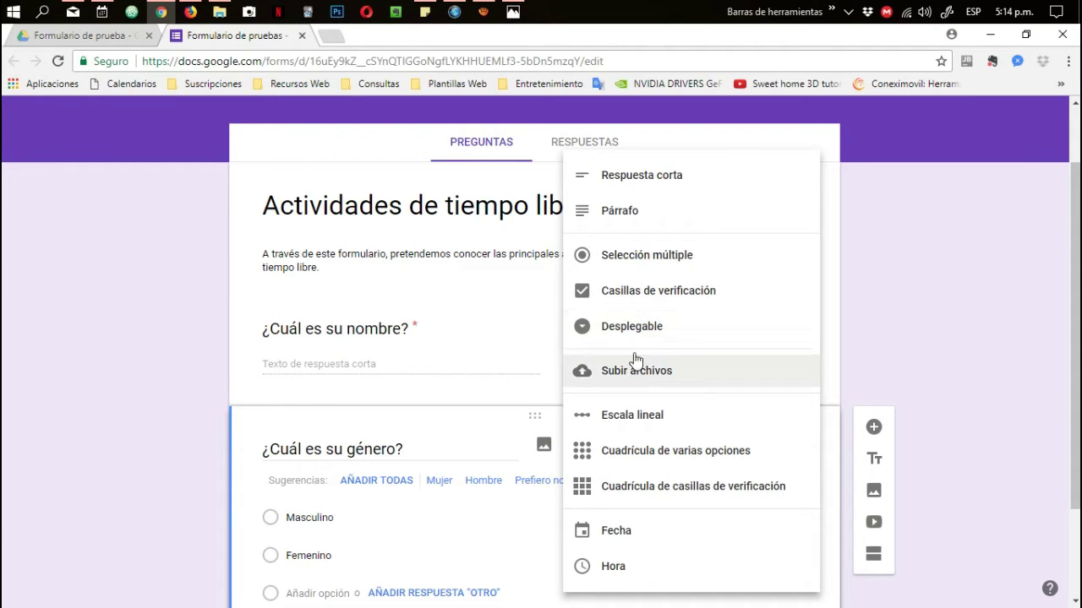
left_click(135, 364)
scroll(404, 533, "down", 1)
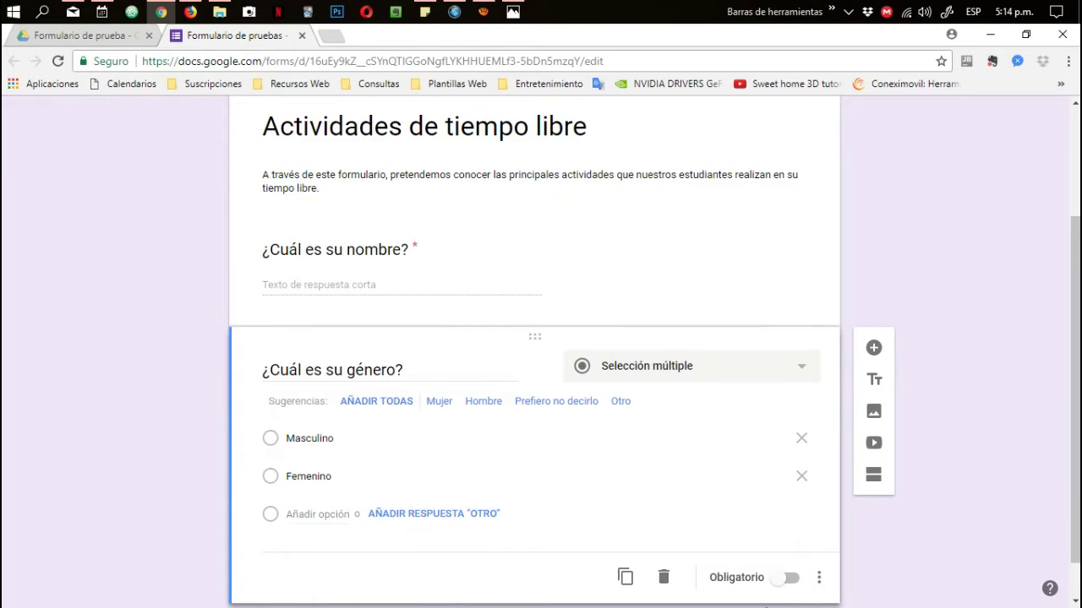
left_click(791, 579)
scroll(725, 512, "down", 1)
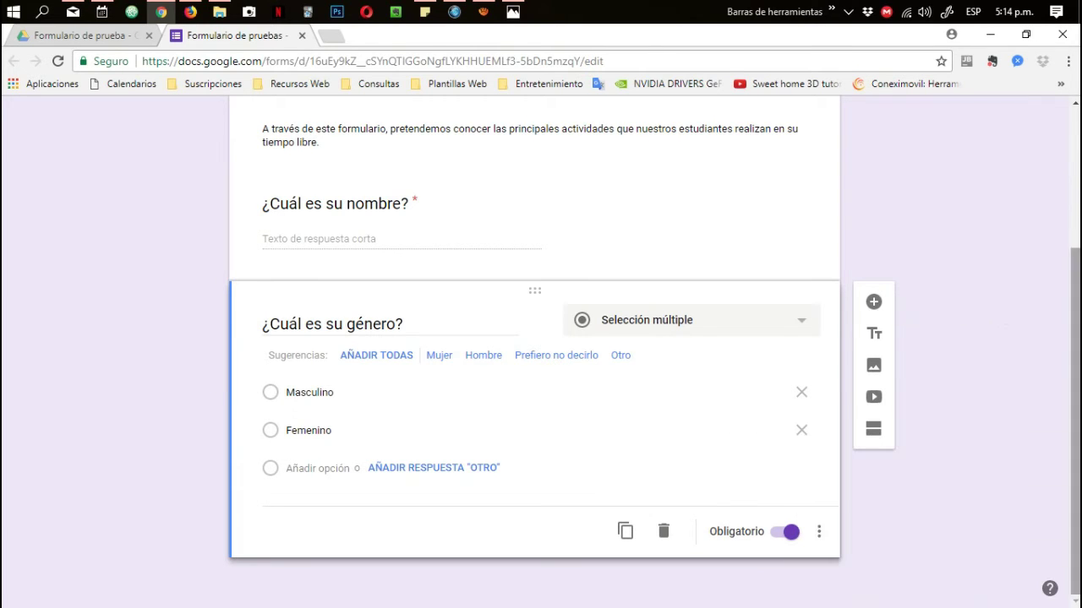
left_click(873, 302)
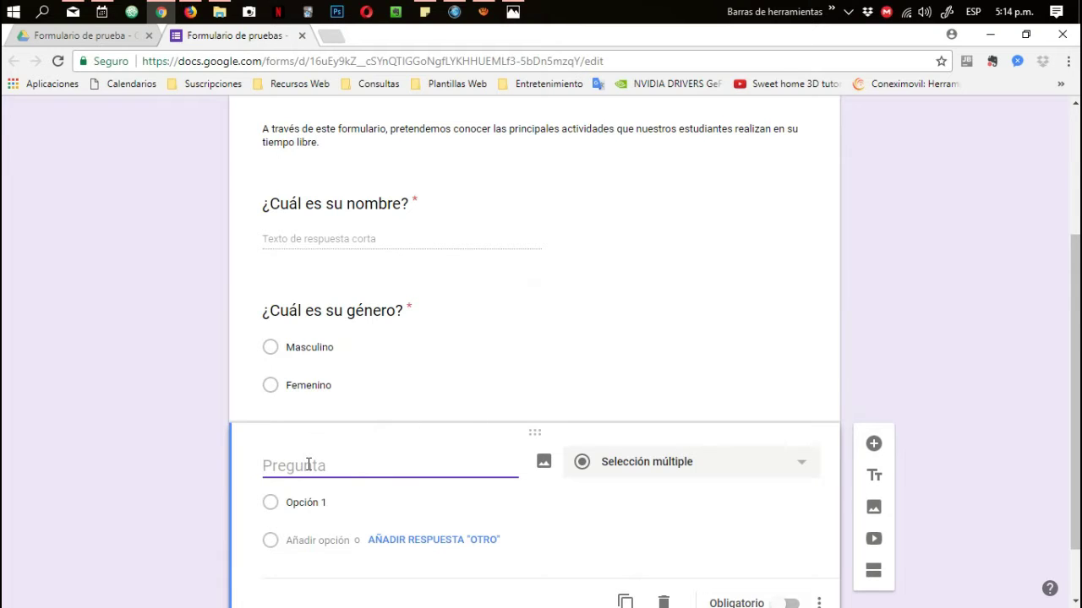
Step: Title the third question '¿Cuál es su ciudad de origen?' and make it a dropdown
type("¿?")
key("Left")
type("Cu")
type("ál es ")
type("su ciudad de ori")
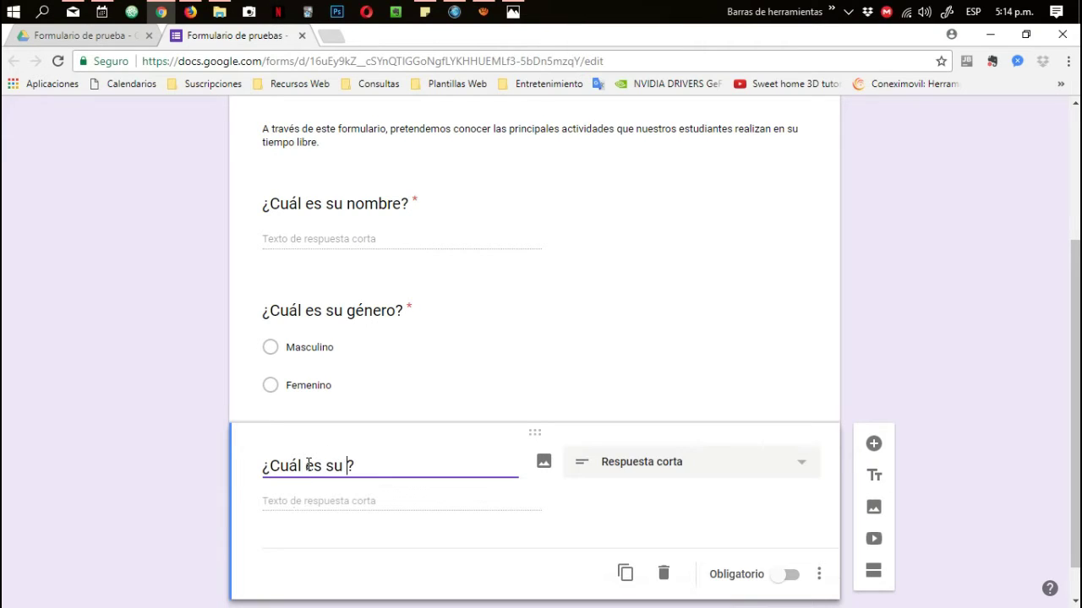
type("gen")
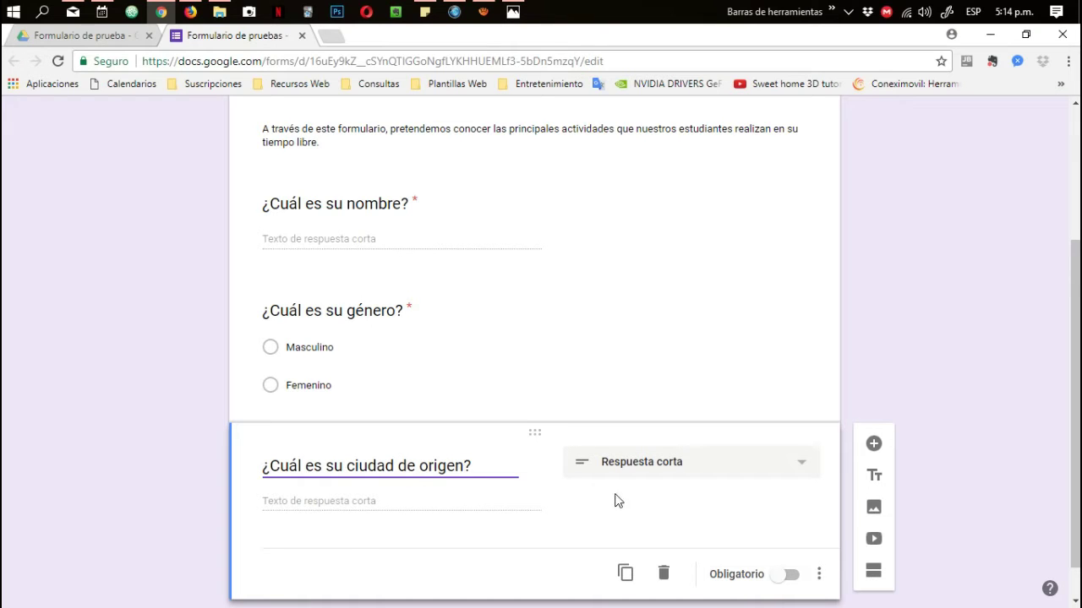
left_click(745, 474)
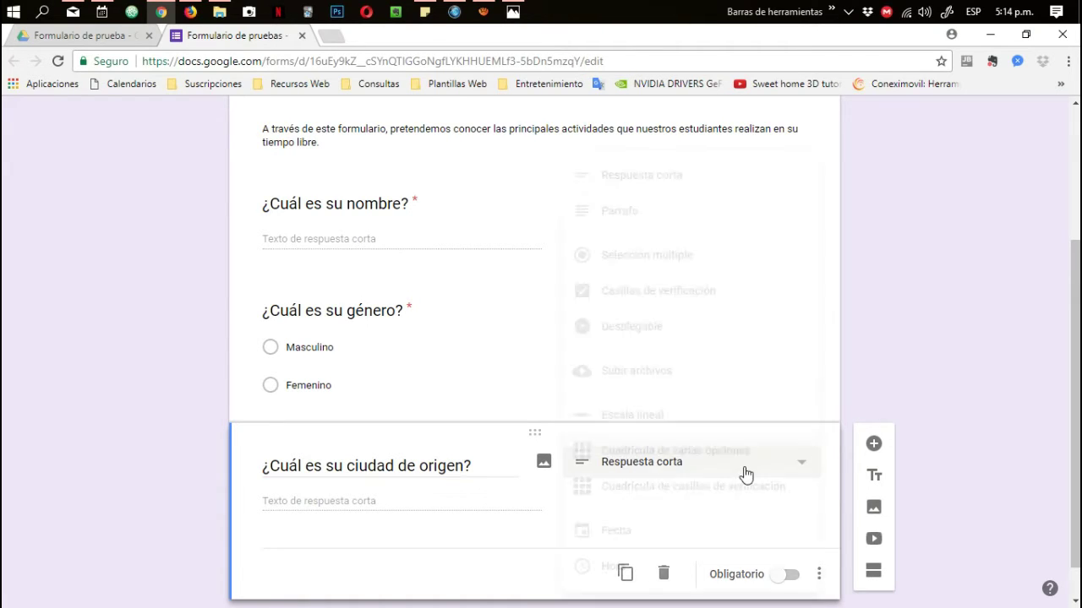
left_click(636, 335)
Step: Enter the city options Buga, Palmira, Tuluá, Cartago and Pereira
left_click(315, 503)
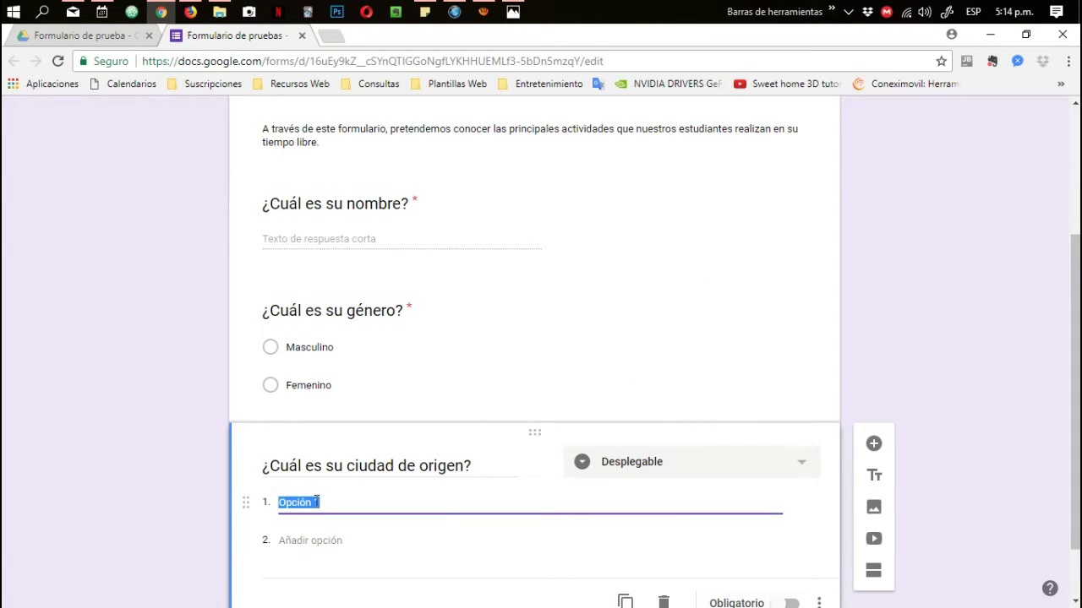
type("Buga")
left_click(304, 540)
type("Palm")
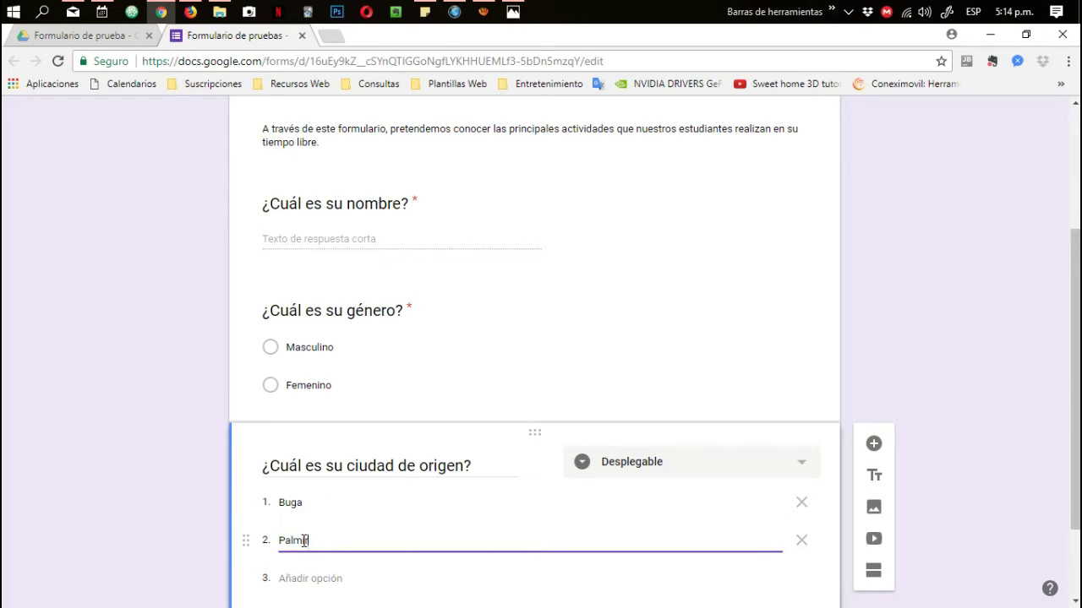
type("ira")
left_click(334, 578)
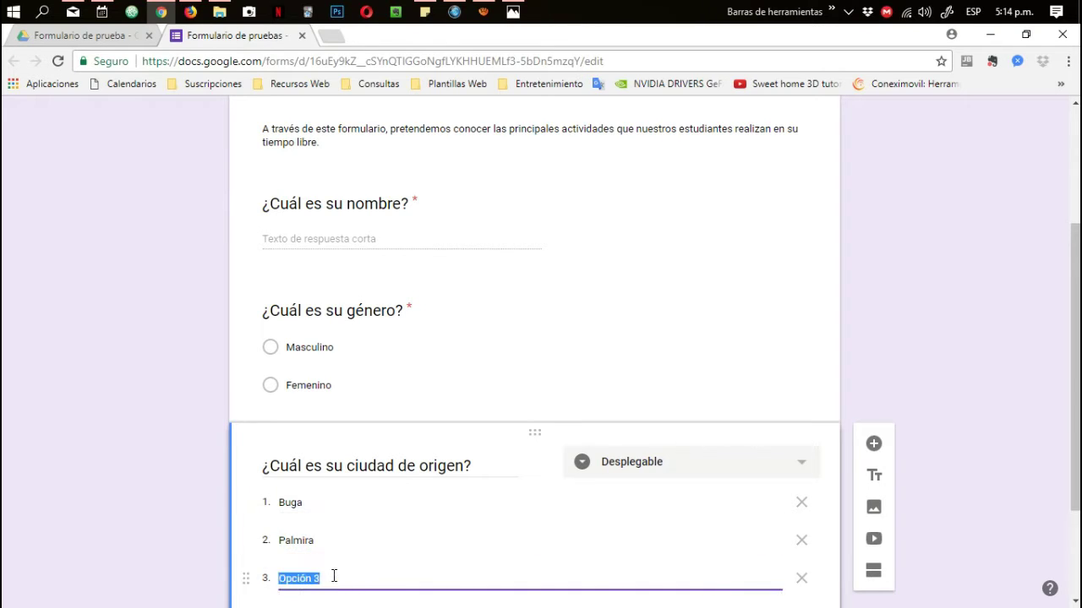
type("Tuluá")
scroll(331, 580, "down", 1)
left_click(321, 543)
type("Car")
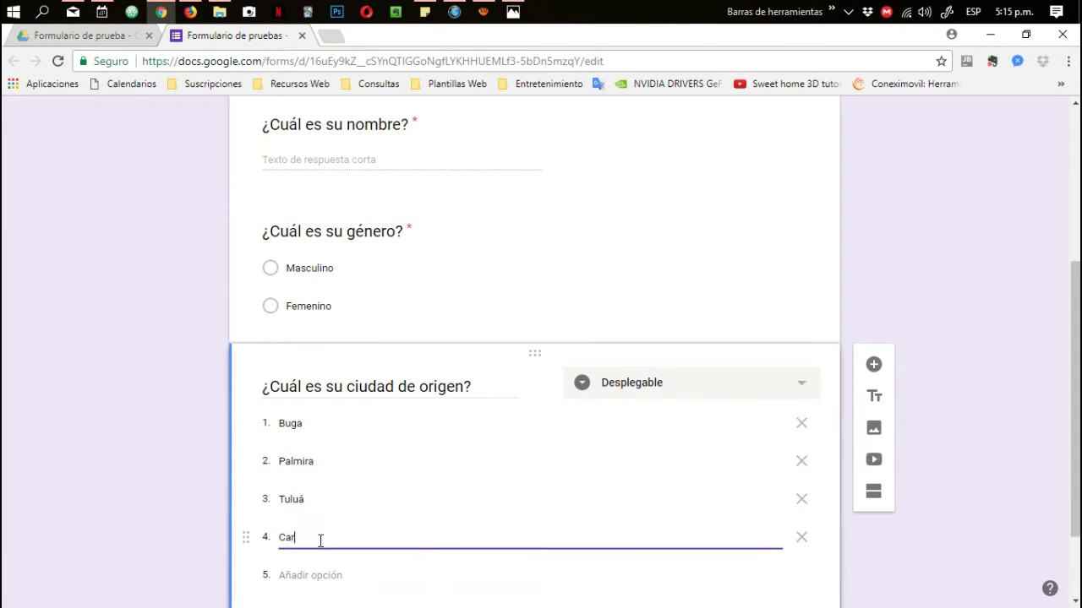
type("tago")
left_click(341, 574)
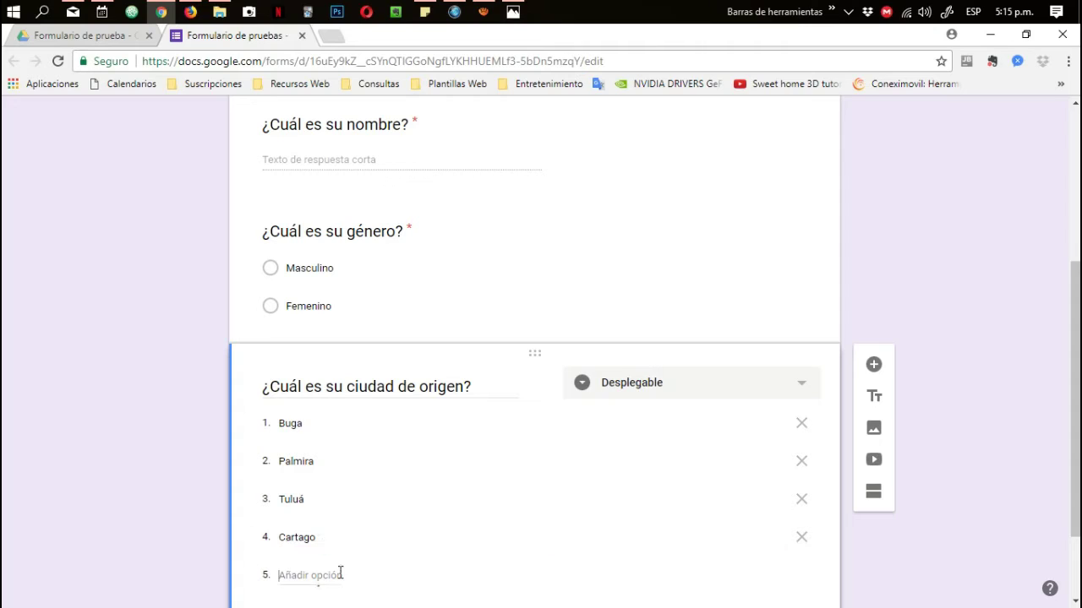
type("Pereira")
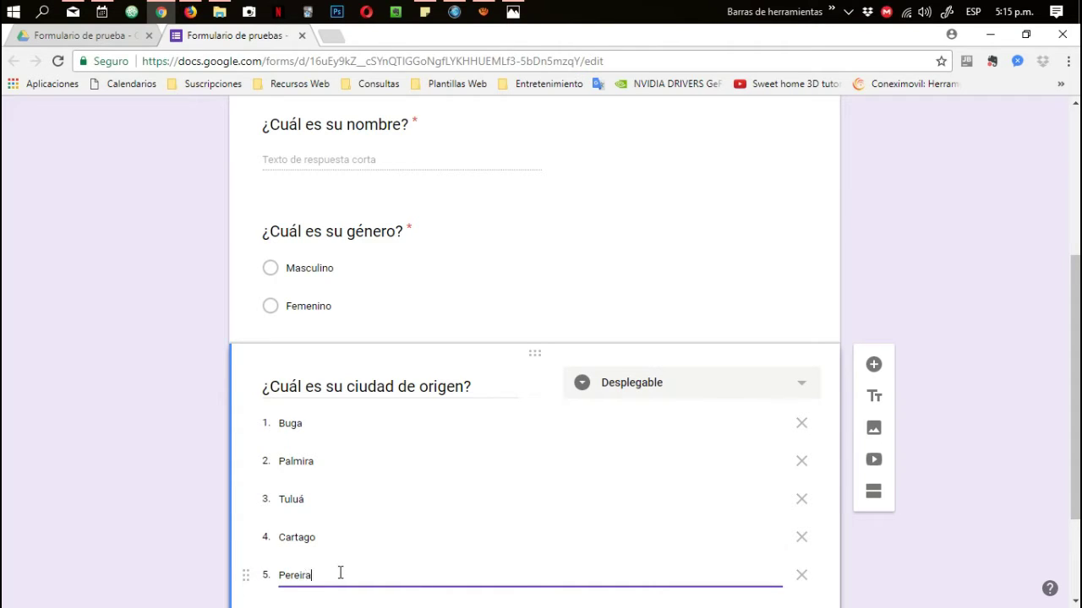
Step: Make the city question required and add a new question after it
scroll(355, 466, "down", 2)
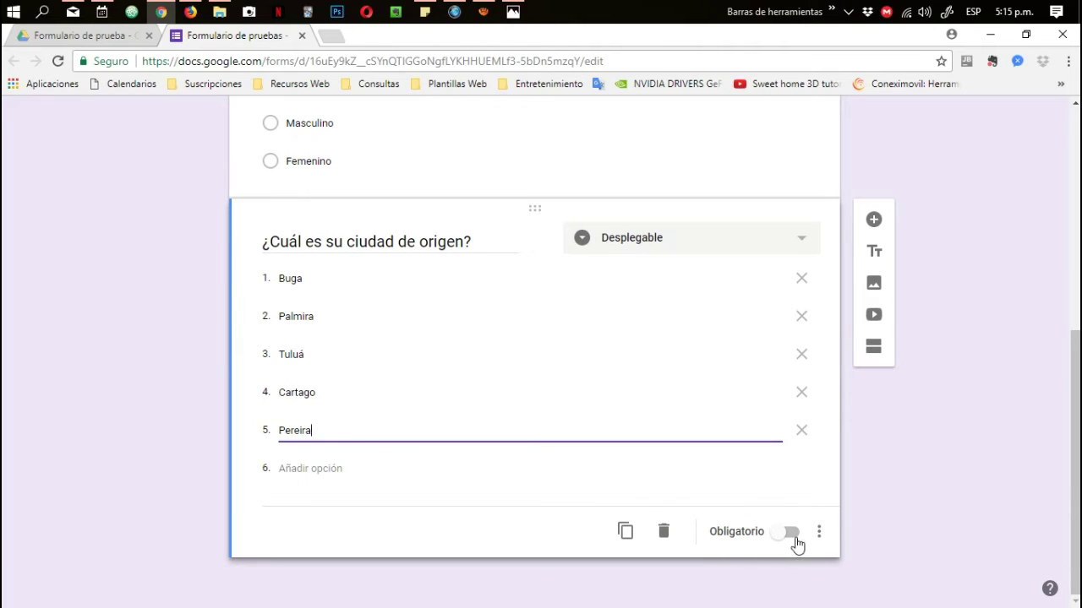
left_click(796, 541)
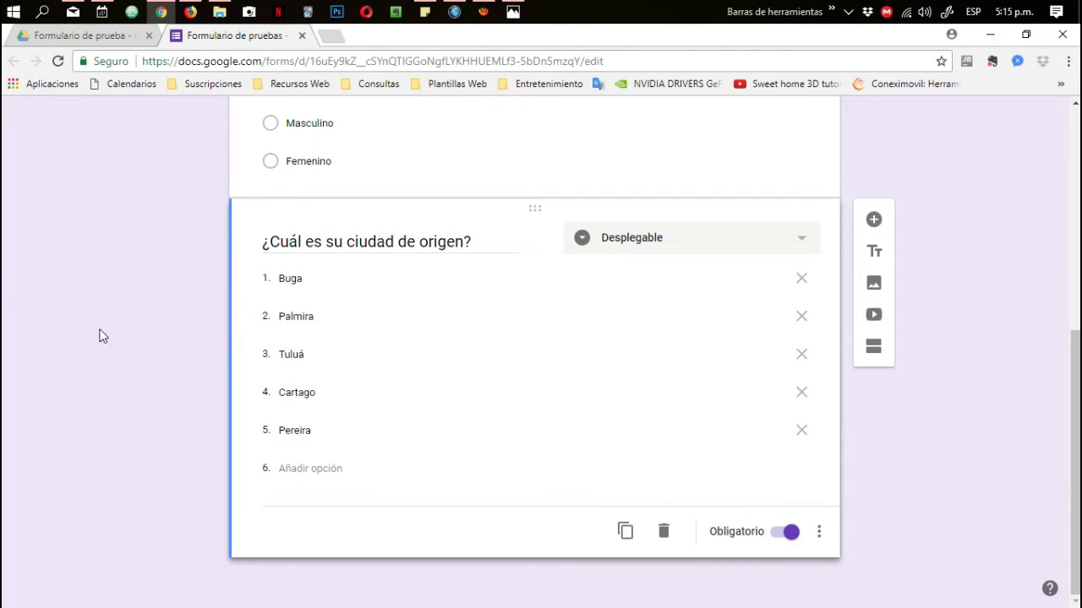
left_click(876, 223)
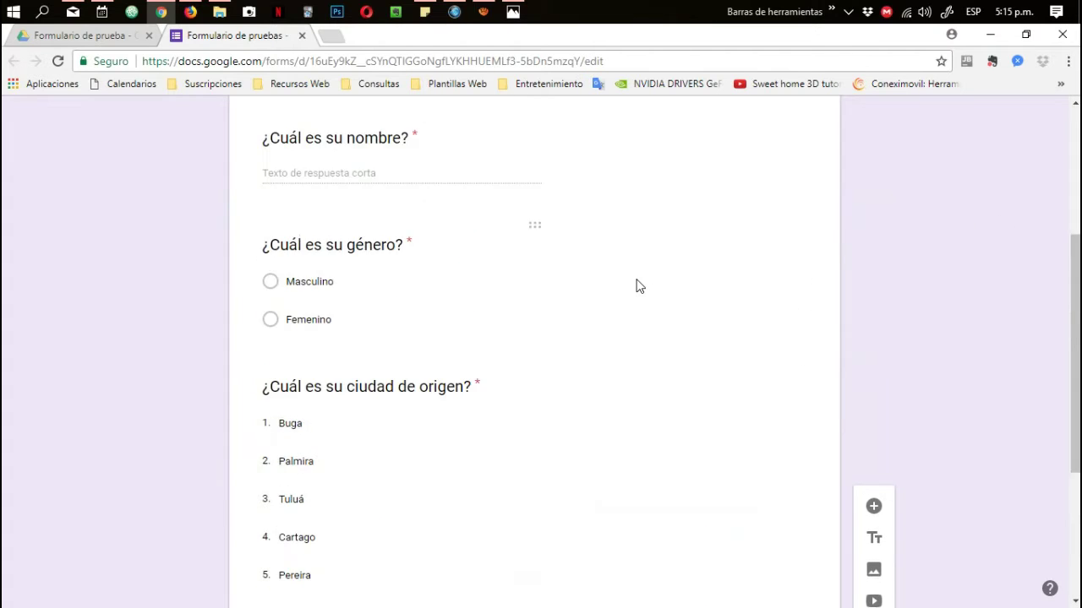
Step: Make the fourth question a Párrafo titled '¿Tiene algún comentario?', then add another question
left_click(757, 421)
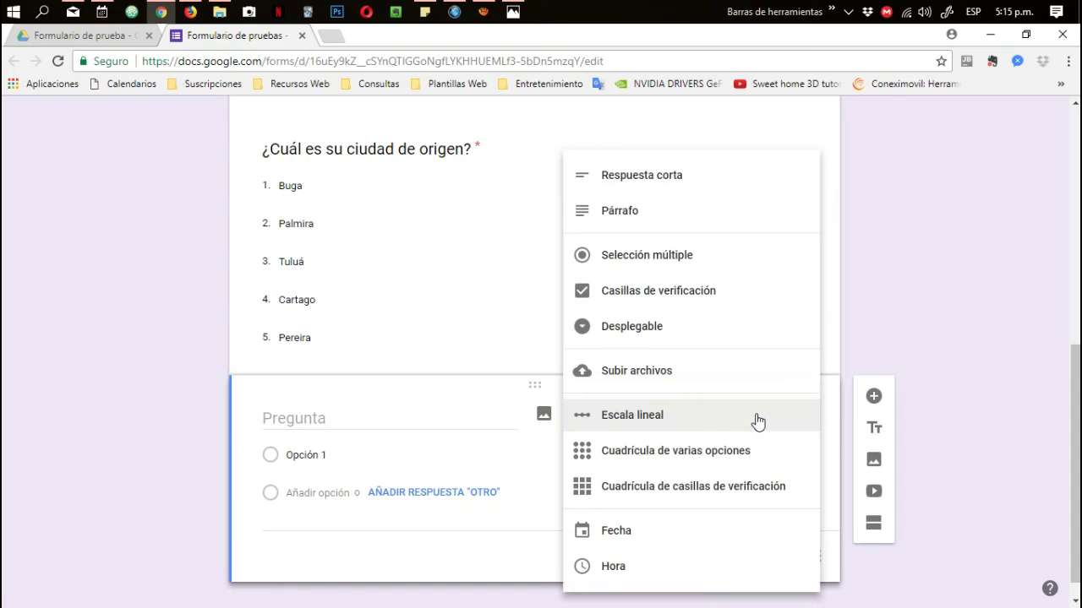
left_click(695, 220)
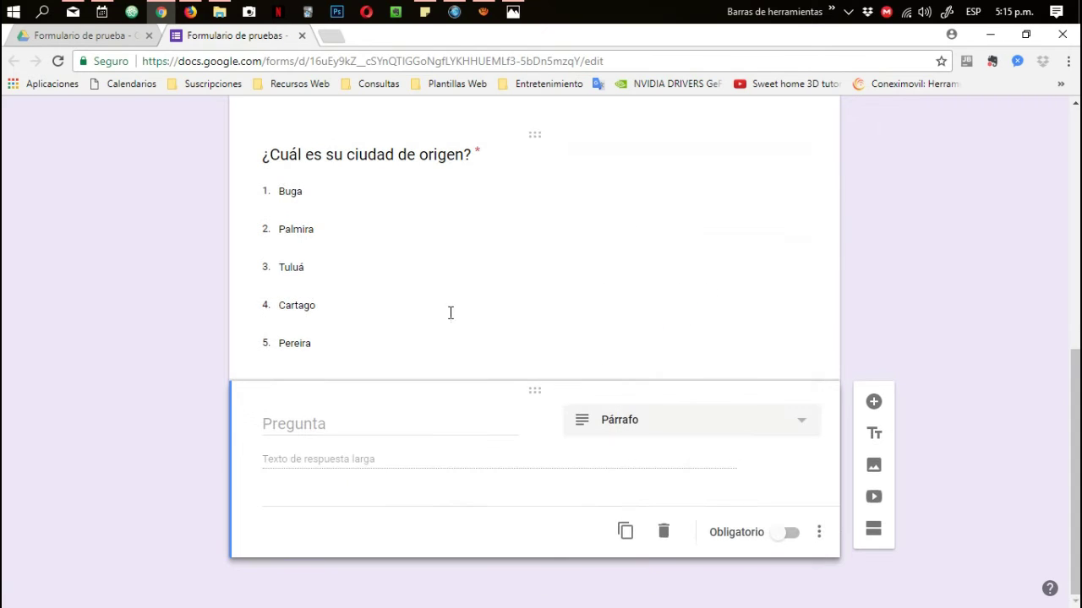
left_click(317, 426)
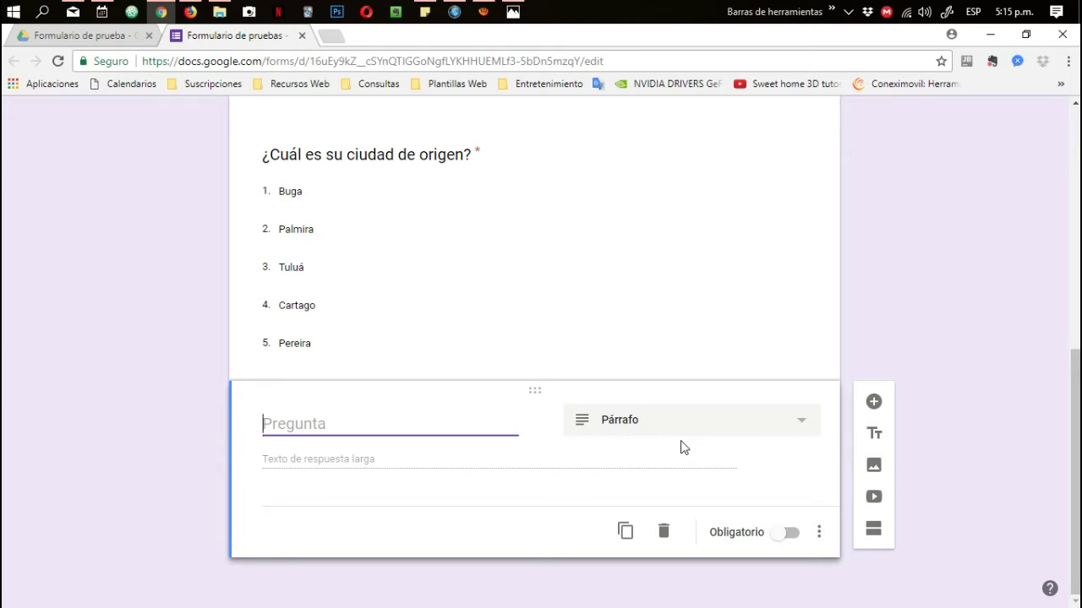
type("¿?")
type("Tiene alg")
type("ún omentario?")
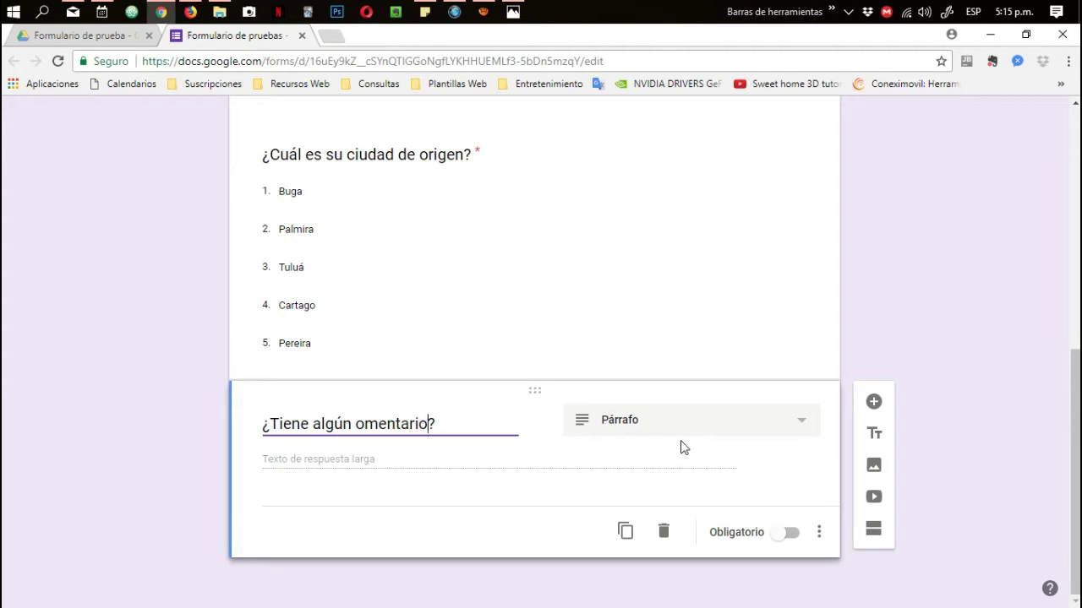
key("ctrl+Left")
type("c")
key("End")
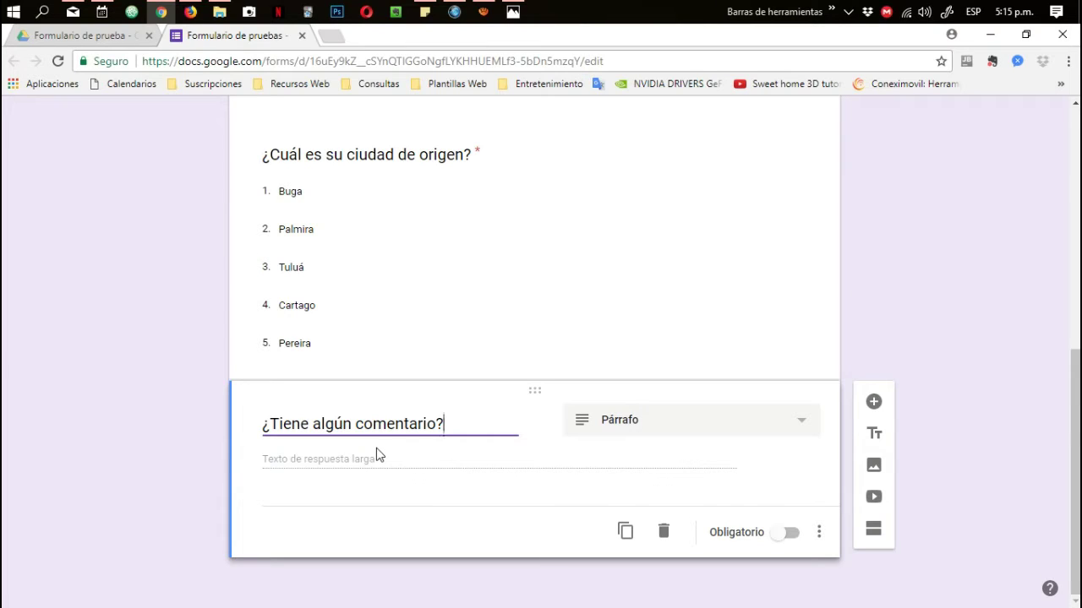
left_click(874, 404)
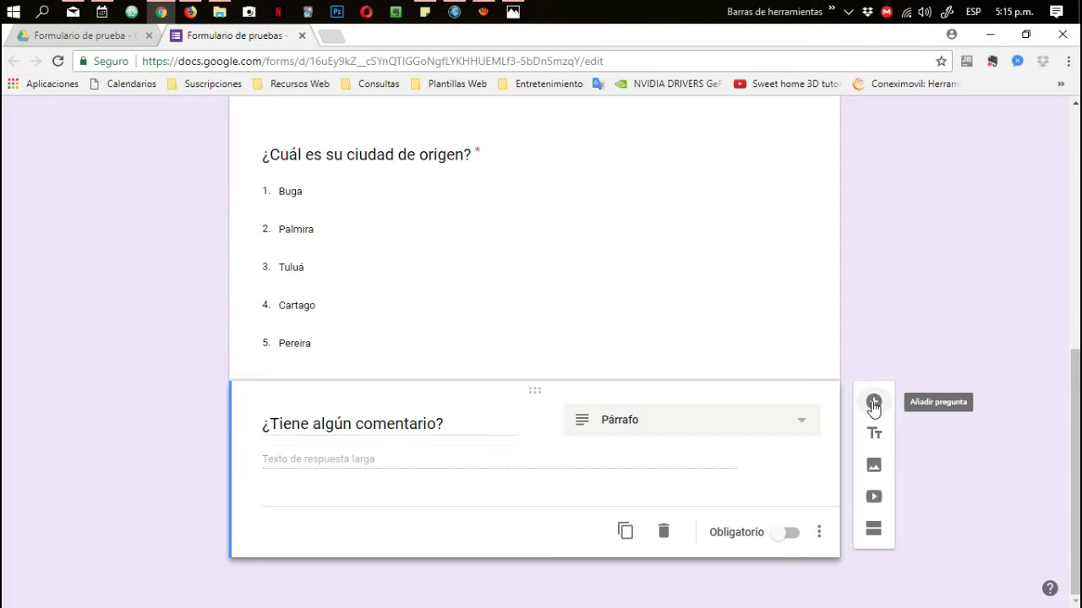
Step: Make the fifth question checkboxes titled '¿Cuáles son sus actividades de tiempo libre?'
left_click(723, 531)
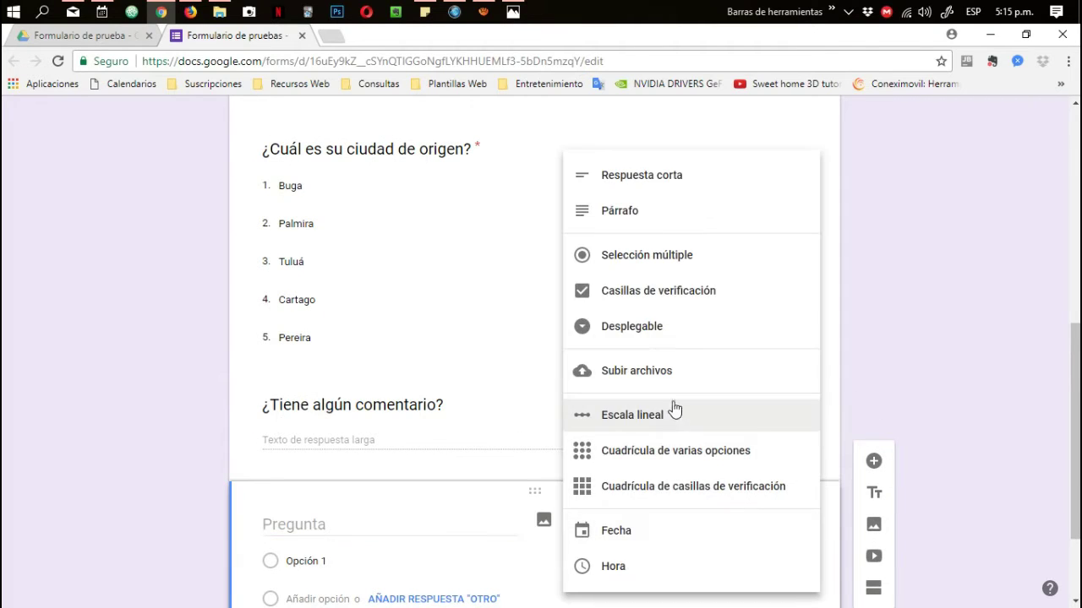
left_click(652, 296)
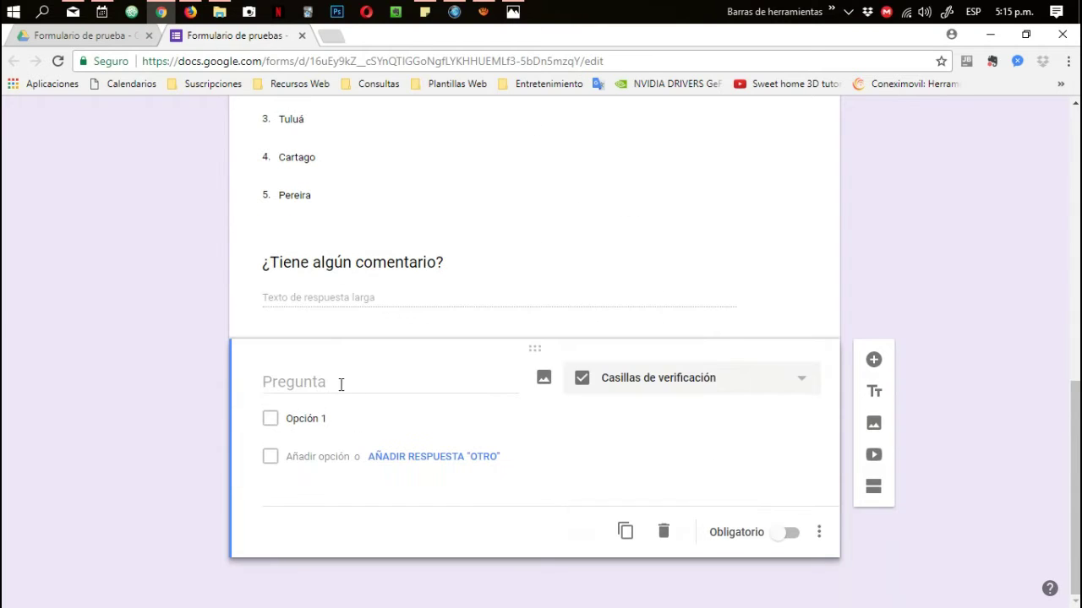
left_click(334, 380)
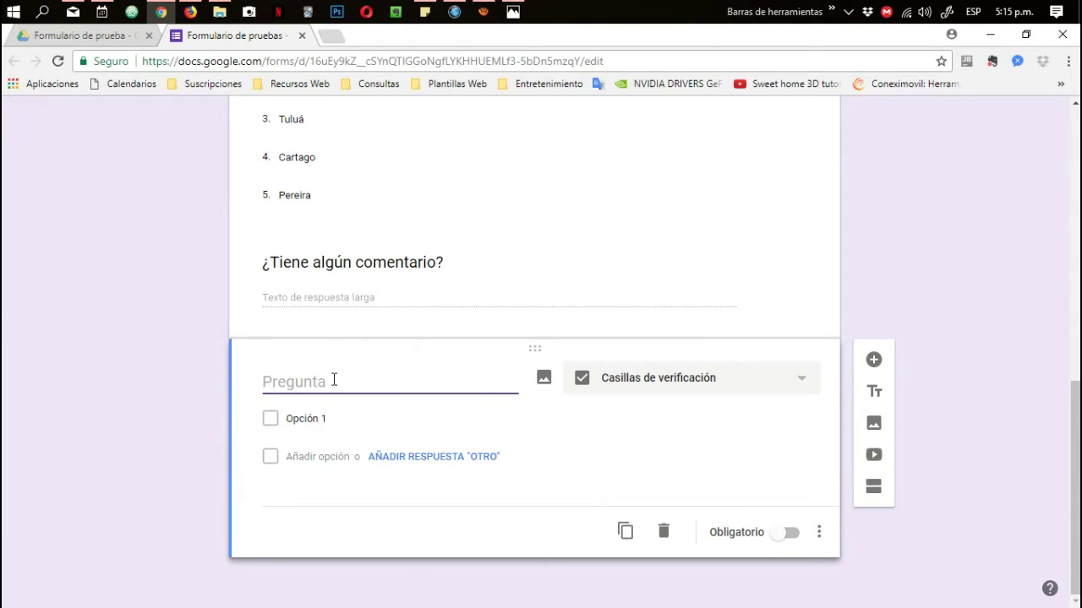
type("Actividades de ti")
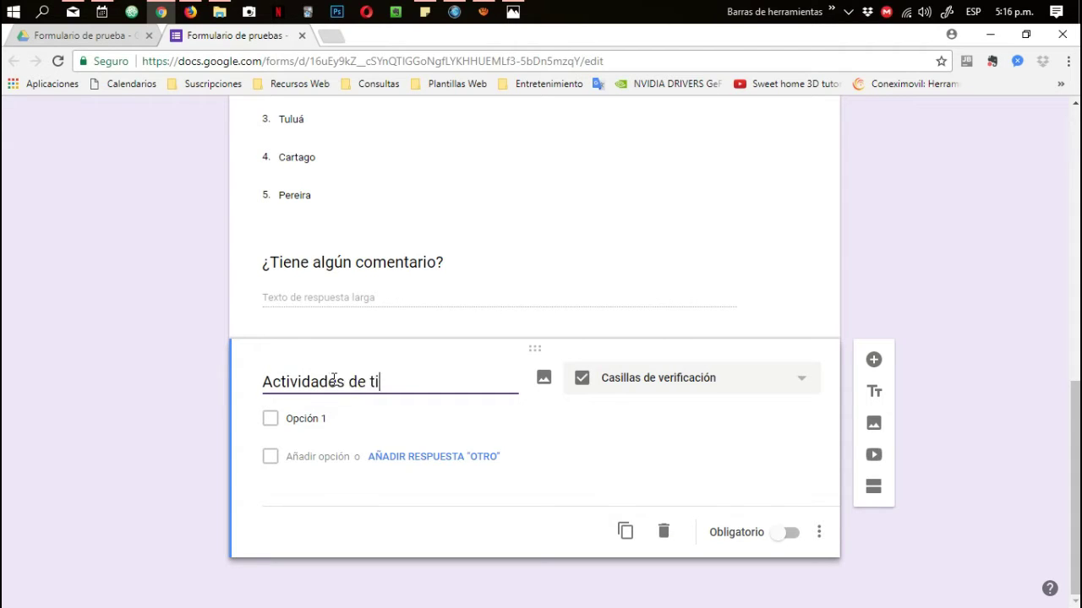
type("empo")
key("Delete")
type("a")
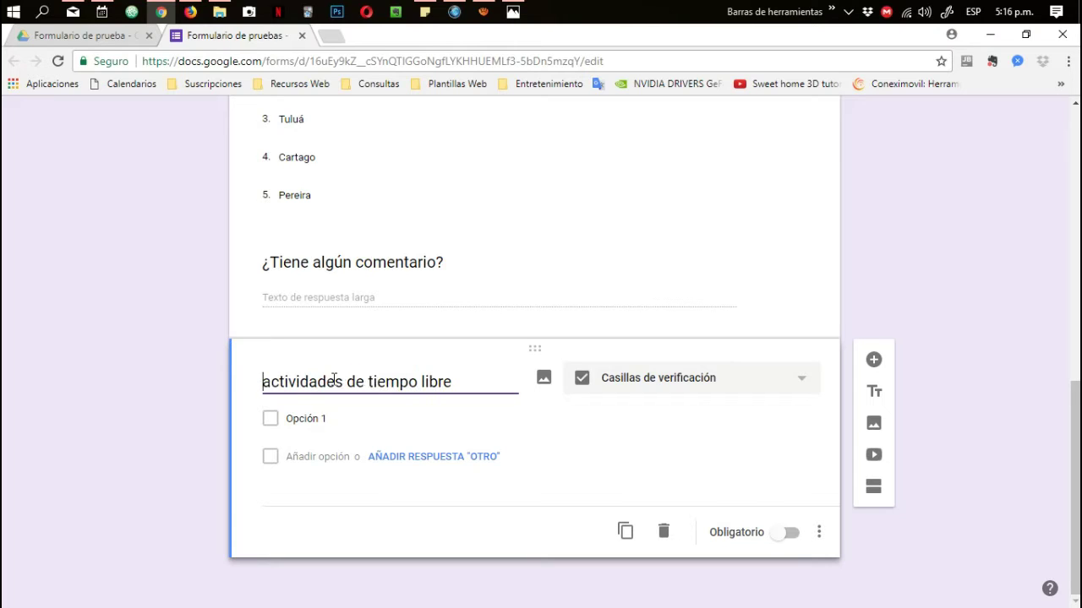
type("Cu")
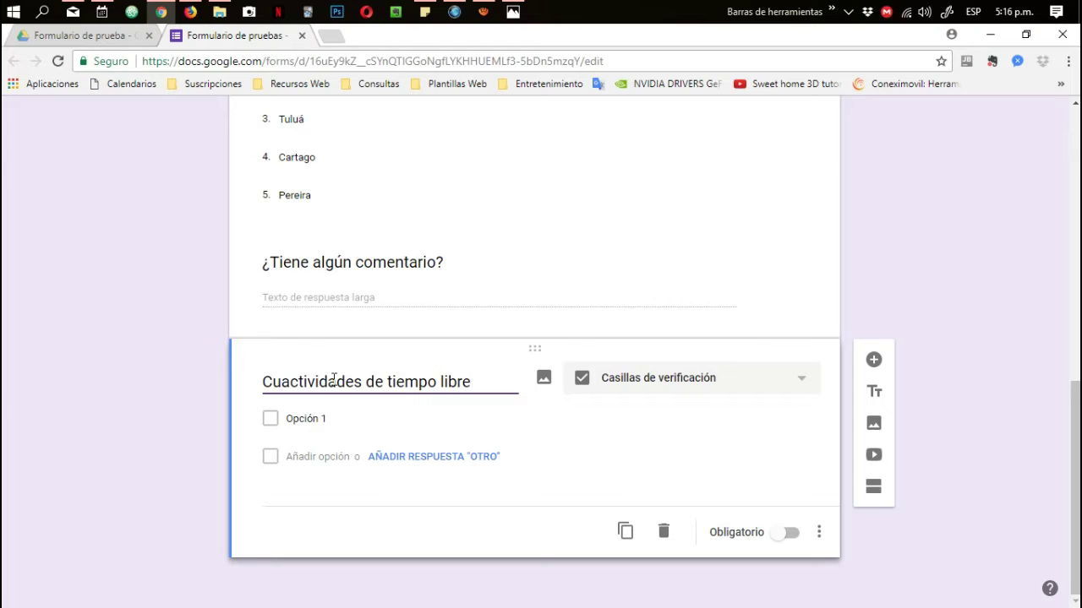
key("BackSpace")
type("uáles son sus ")
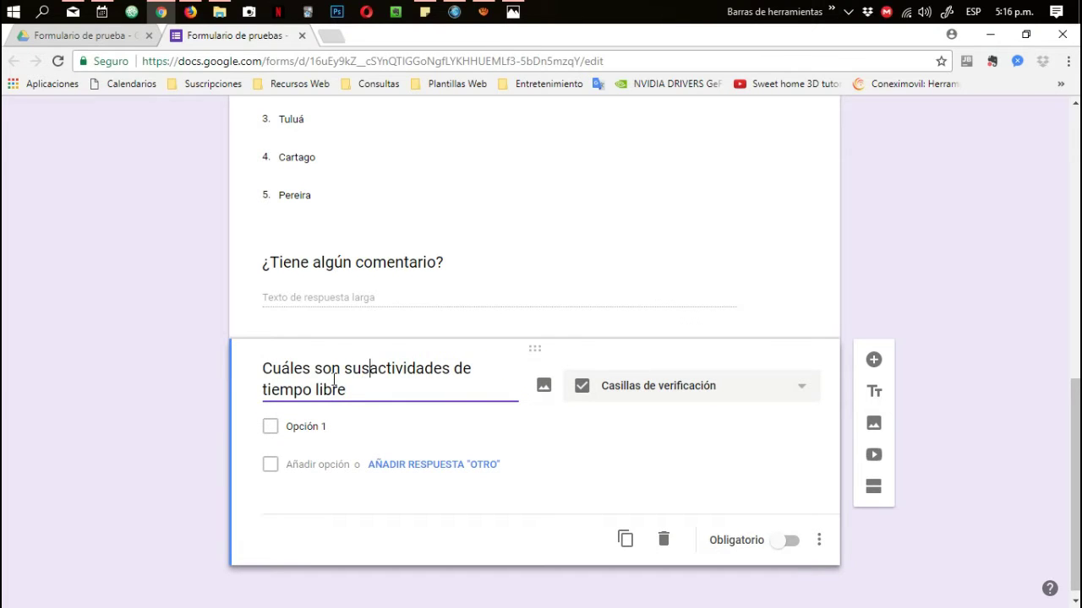
type("¿")
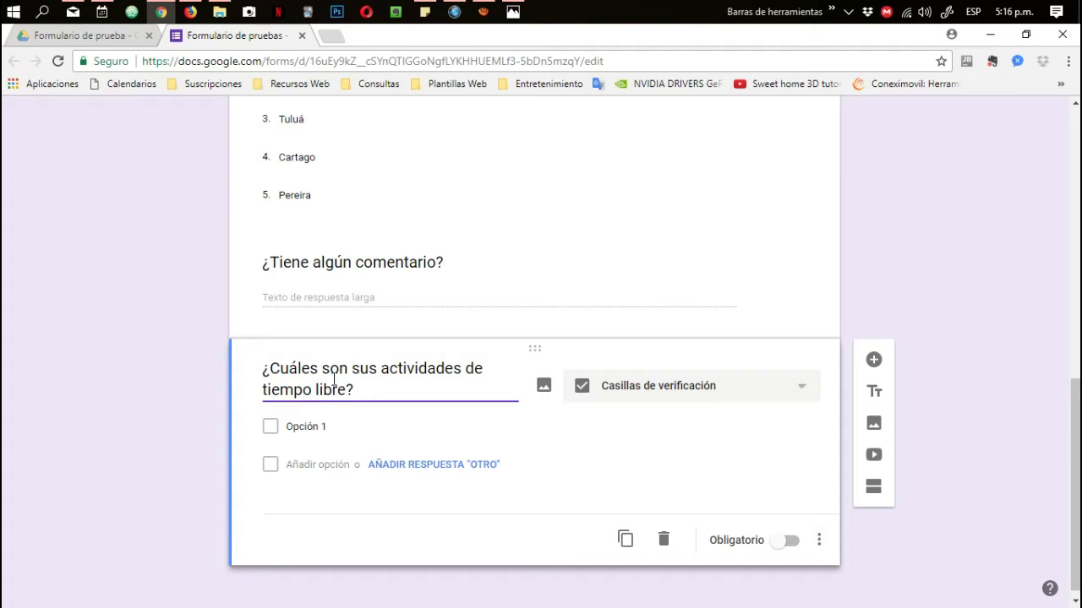
Step: Enter the checkbox options Deporte, Música, Lectura, Viajes and Cine
left_click(325, 436)
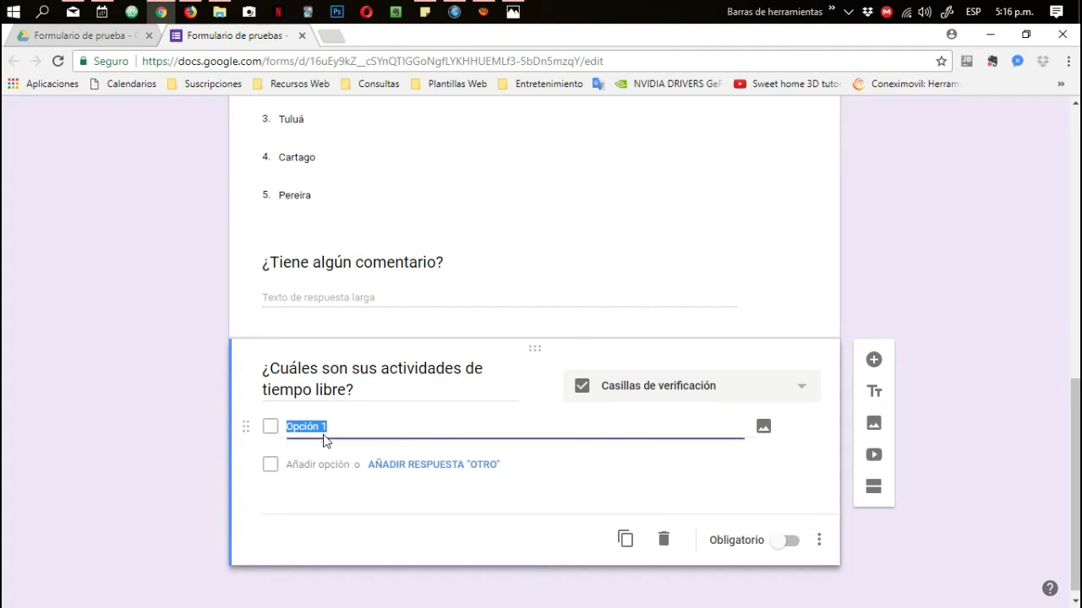
type("Deporte")
left_click(294, 466)
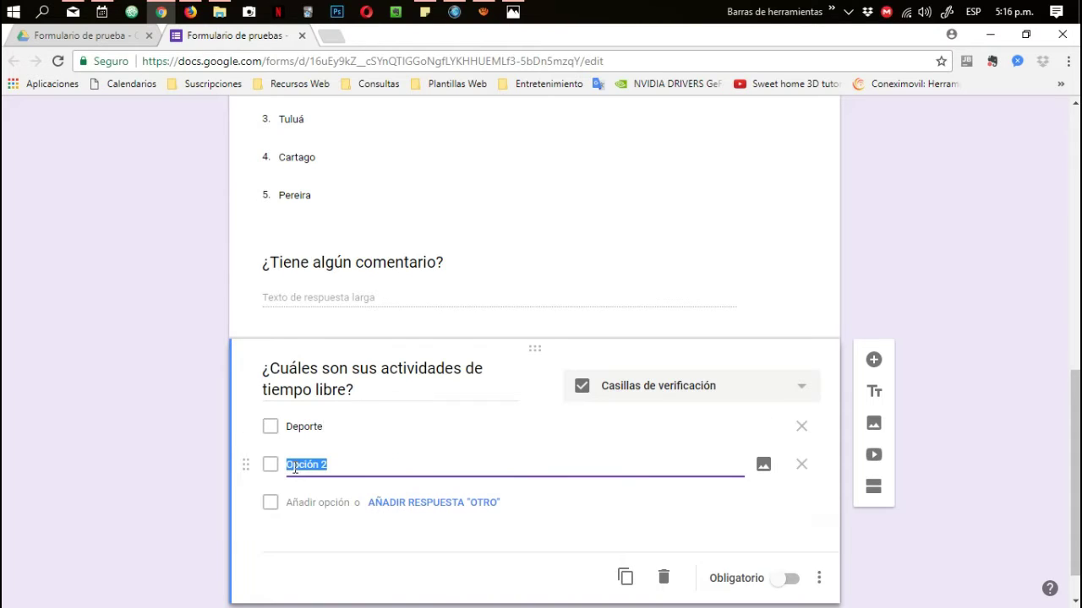
type("Música")
left_click(302, 503)
type("Lectura")
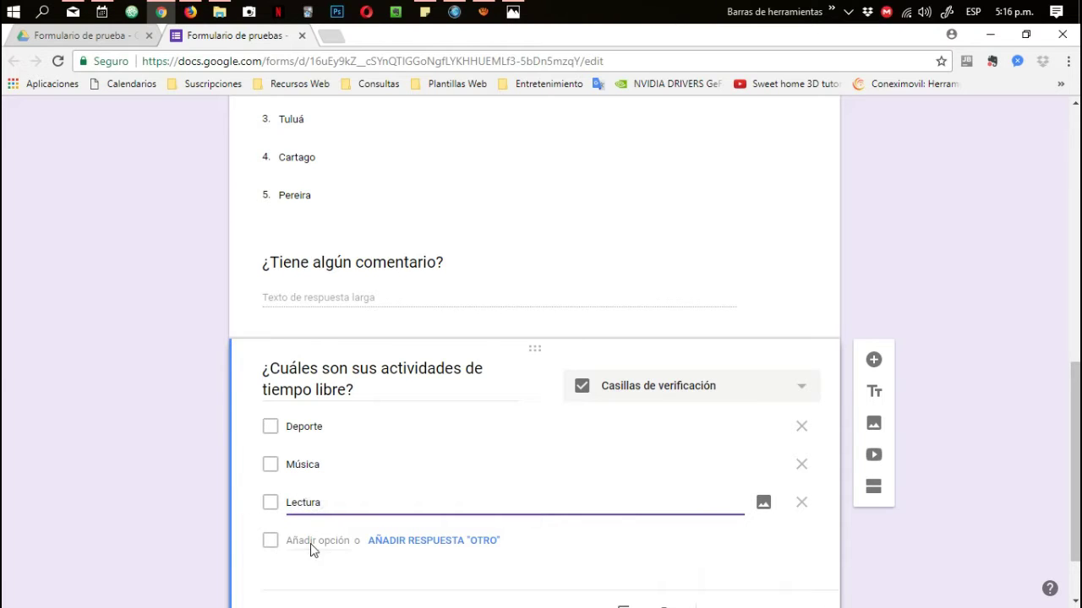
left_click(311, 546)
type("Viajes")
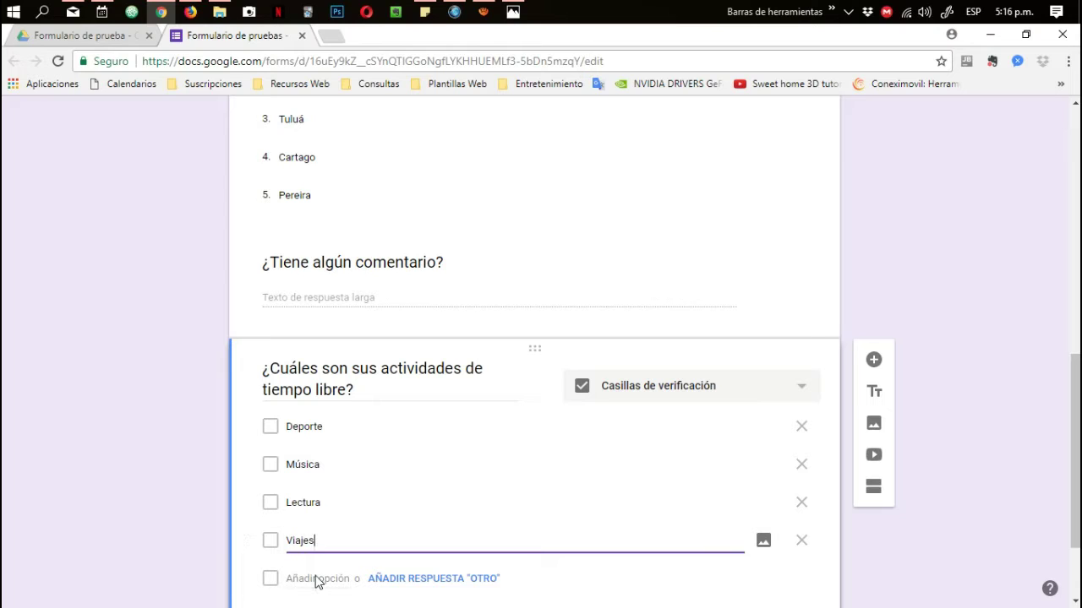
left_click(318, 579)
type("Cine")
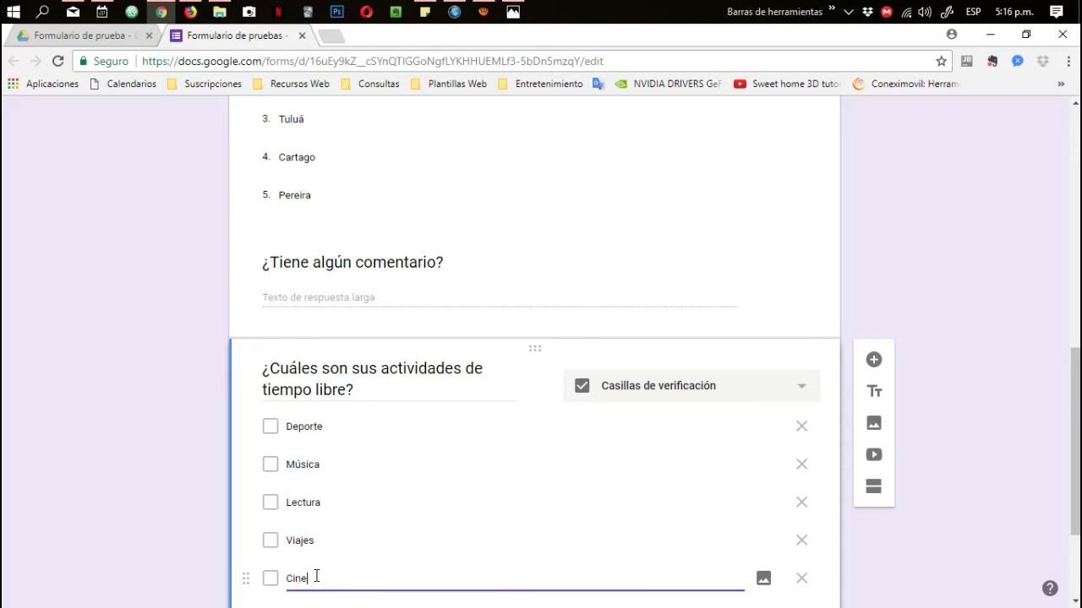
Step: Mark the leisure activities question as required (Obligatorio)
scroll(446, 475, "down", 2)
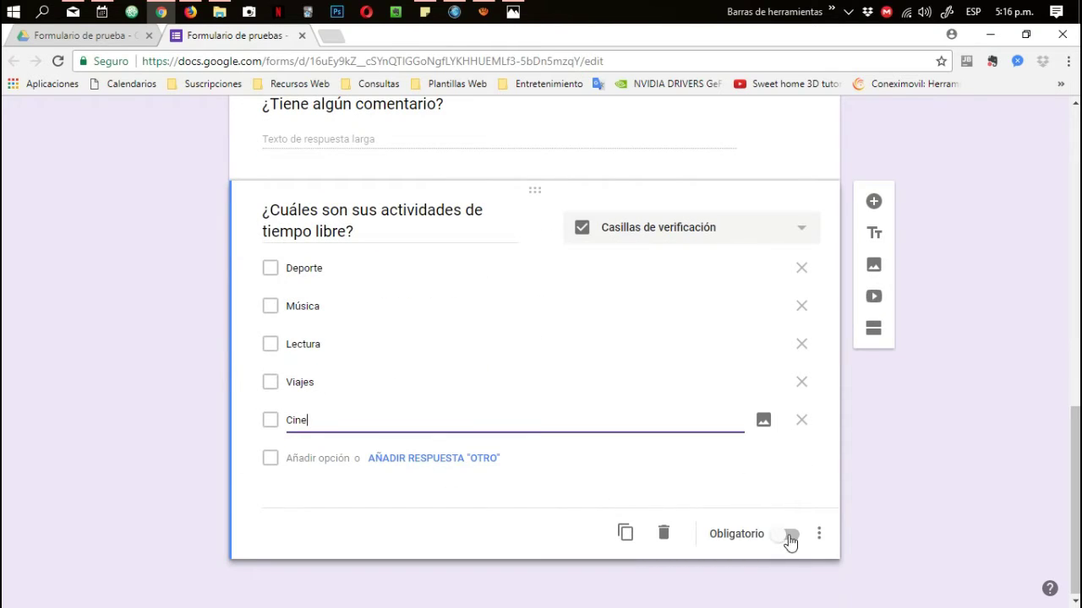
left_click(789, 536)
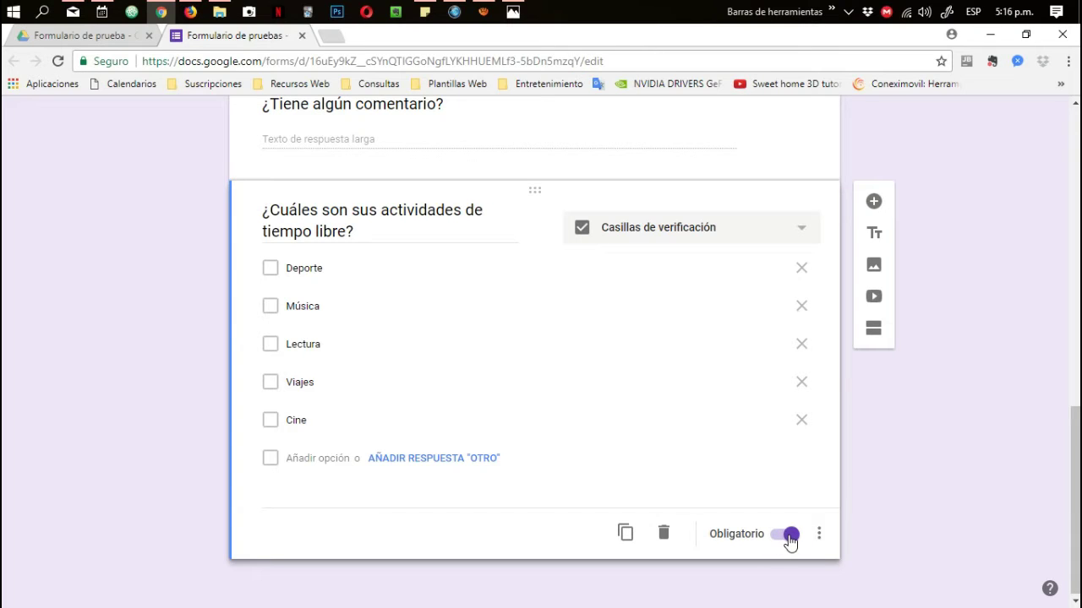
scroll(122, 395, "up", 1)
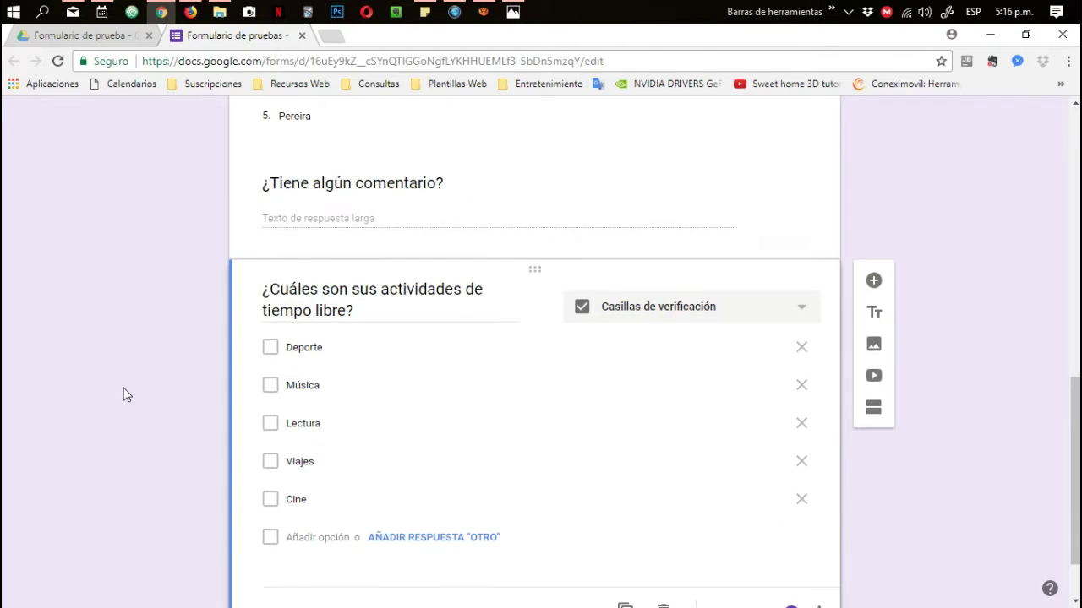
scroll(122, 395, "up", 1)
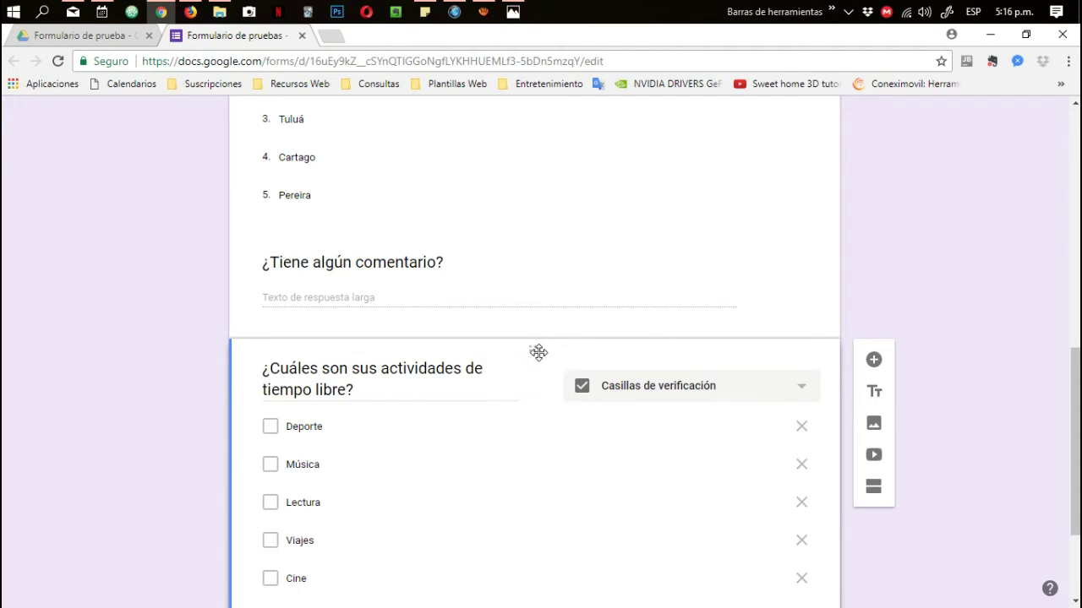
left_click_drag(538, 352, 536, 262)
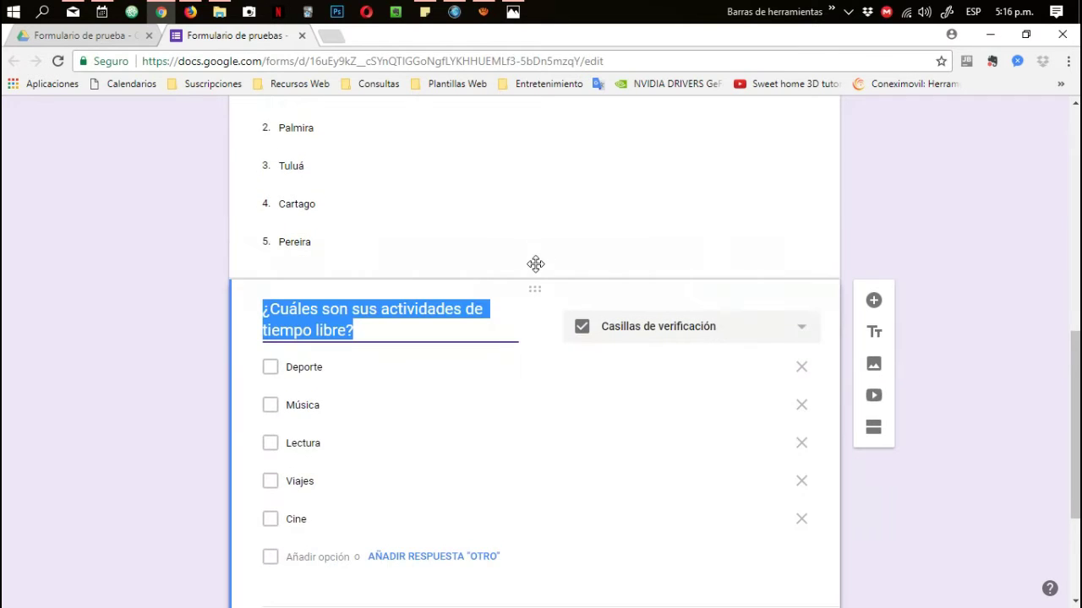
scroll(269, 352, "down", 2)
left_click(204, 469)
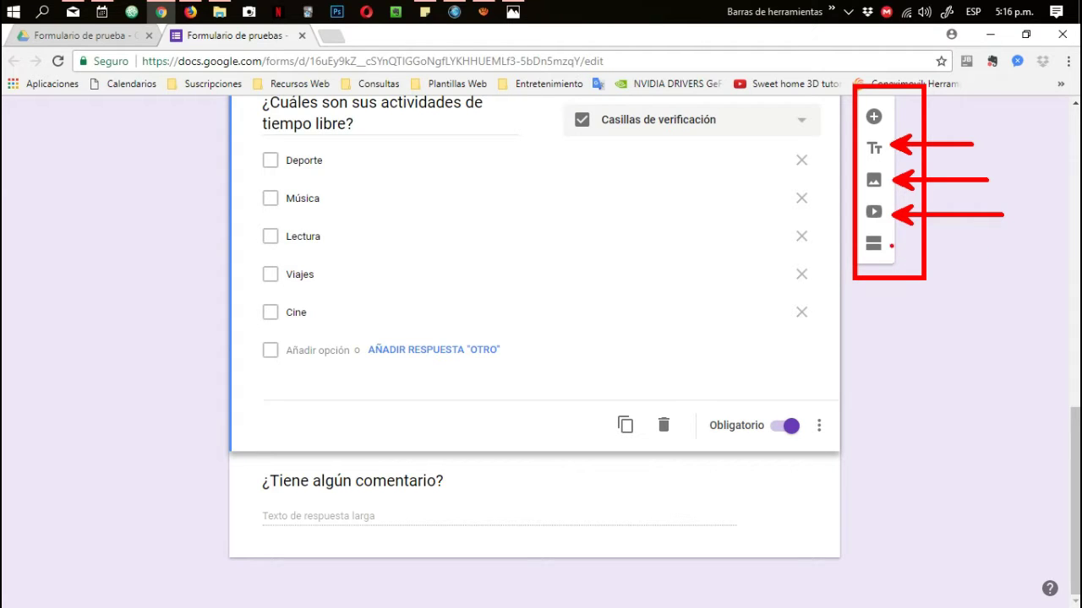
left_click_drag(890, 245, 997, 245)
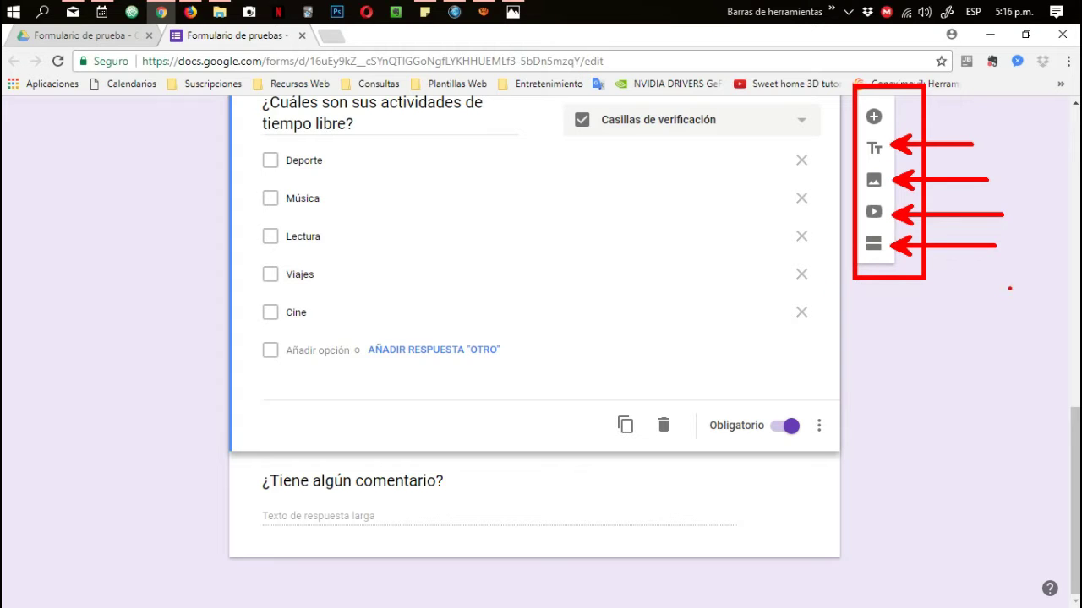
scroll(826, 295, "up", 10)
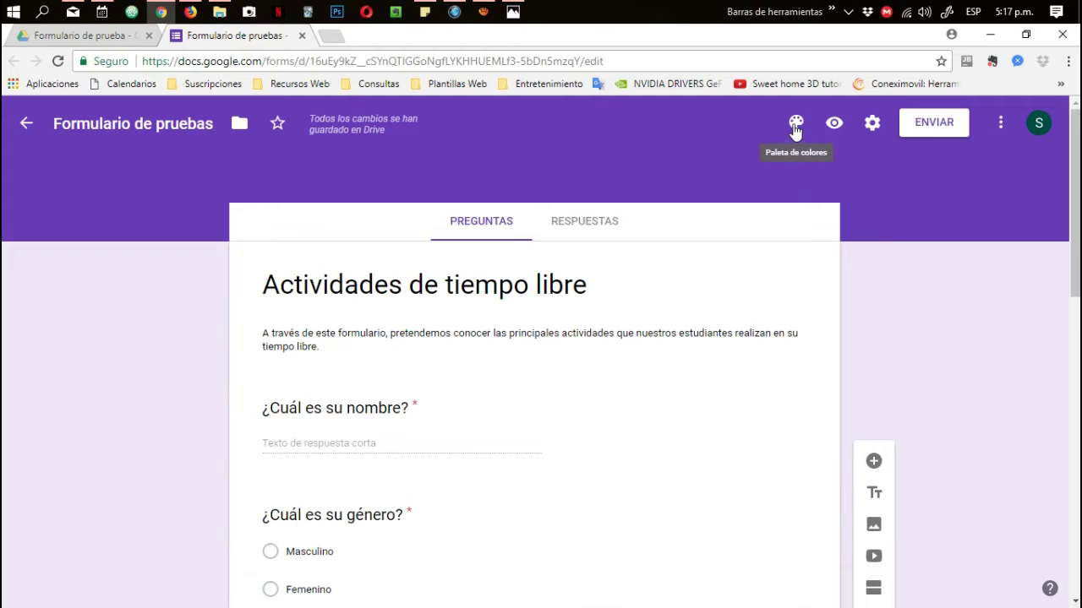
Step: Show the form's colour theme palette, then open a new blank Chrome tab
left_click(794, 125)
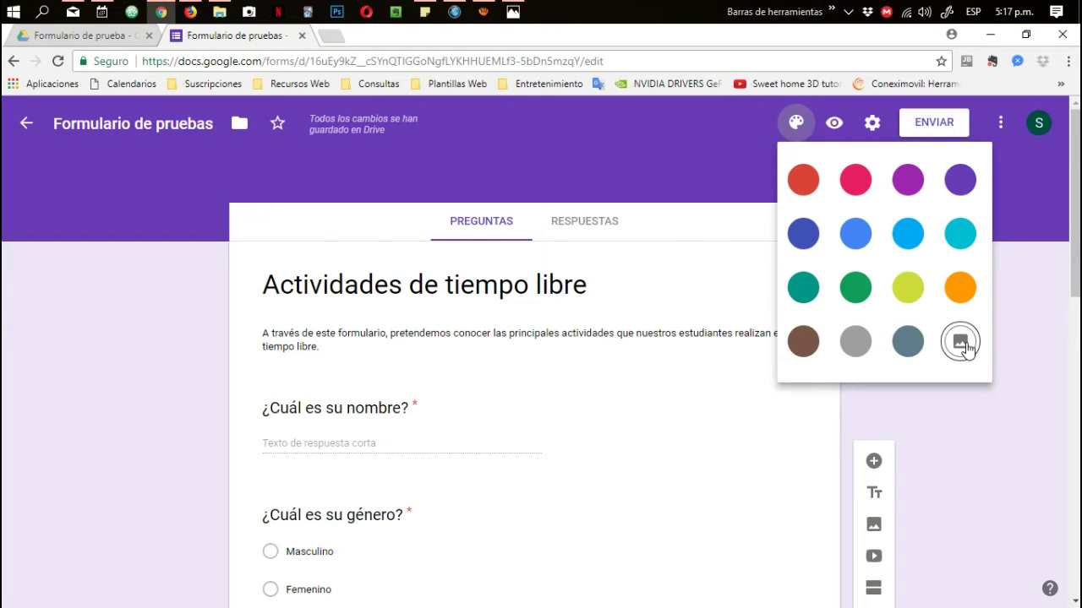
left_click(333, 38)
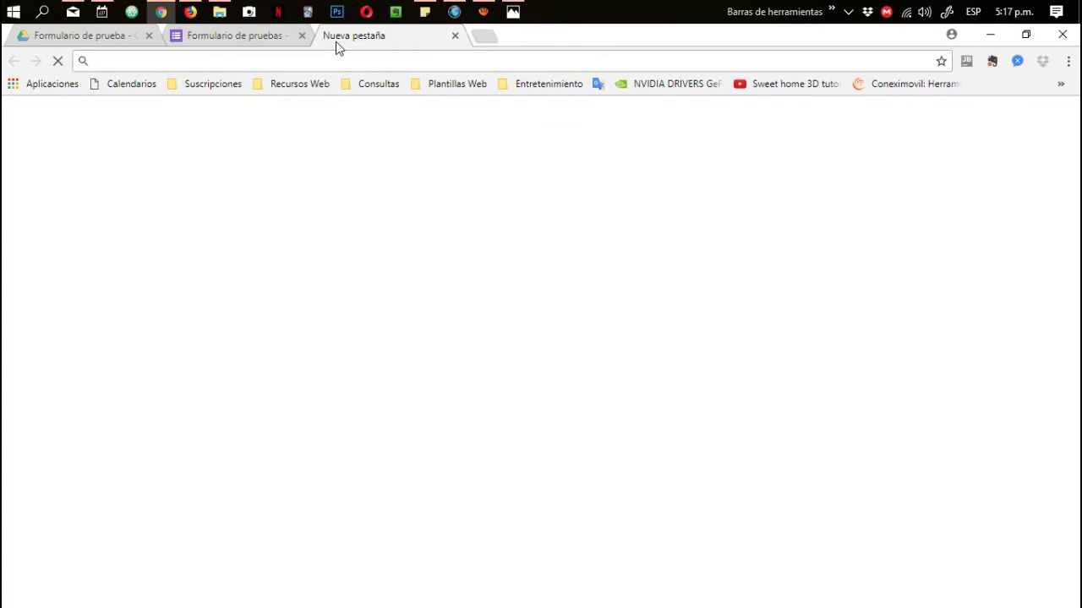
Step: Search Google Images for 'actividades de tiempo libre'
type("google")
key("Return")
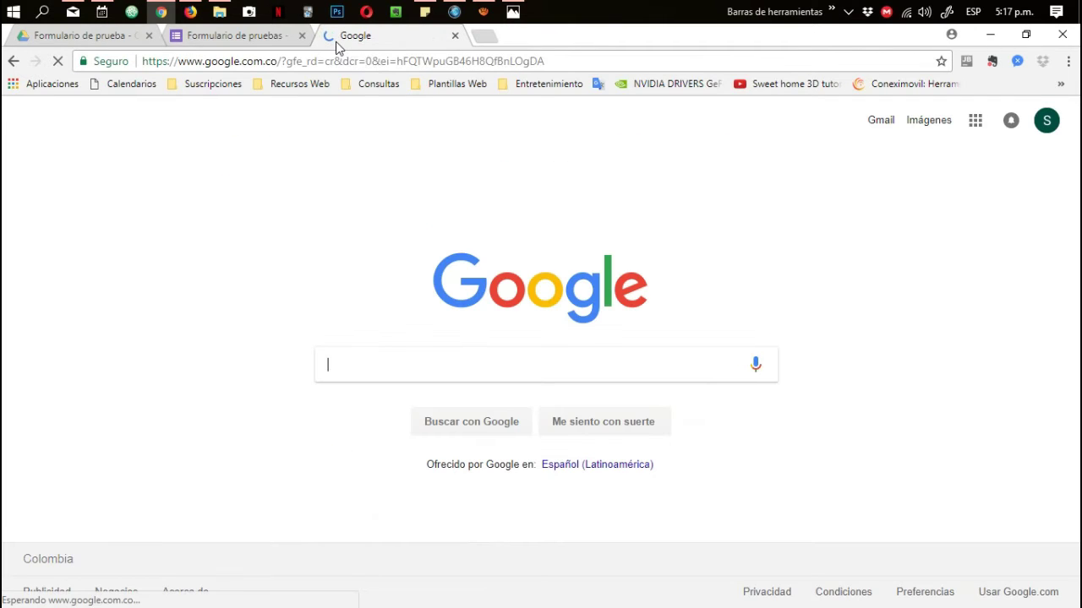
type("actividades d")
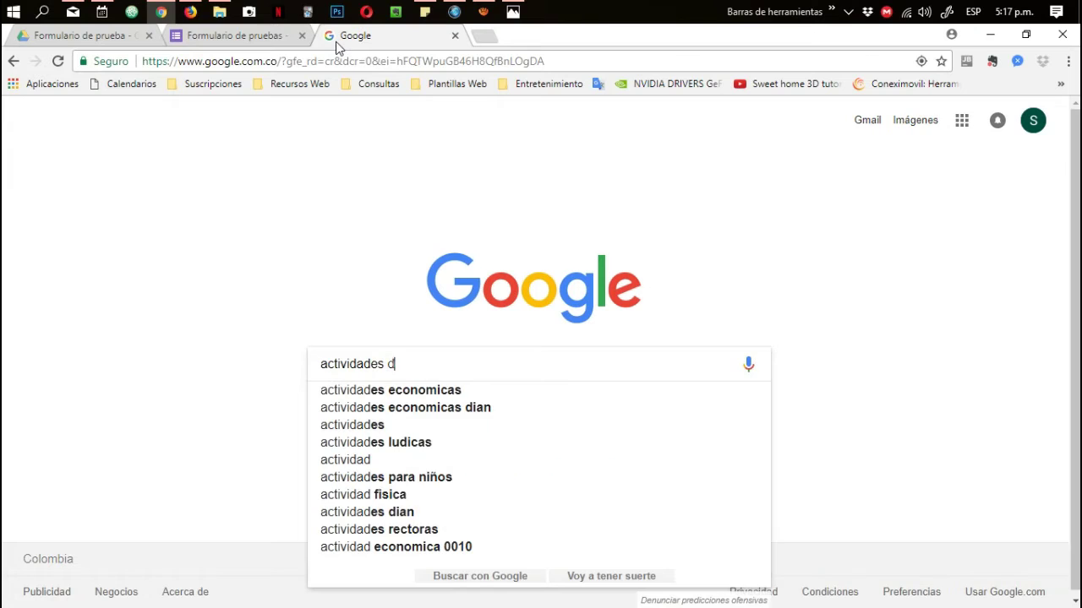
type("e tiempo libre")
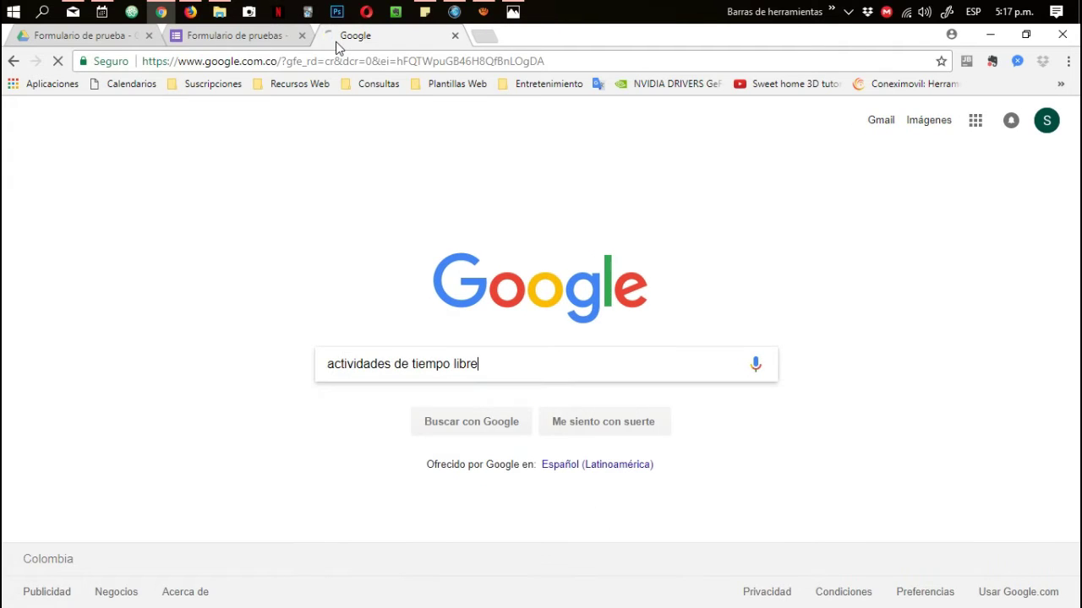
key("Return")
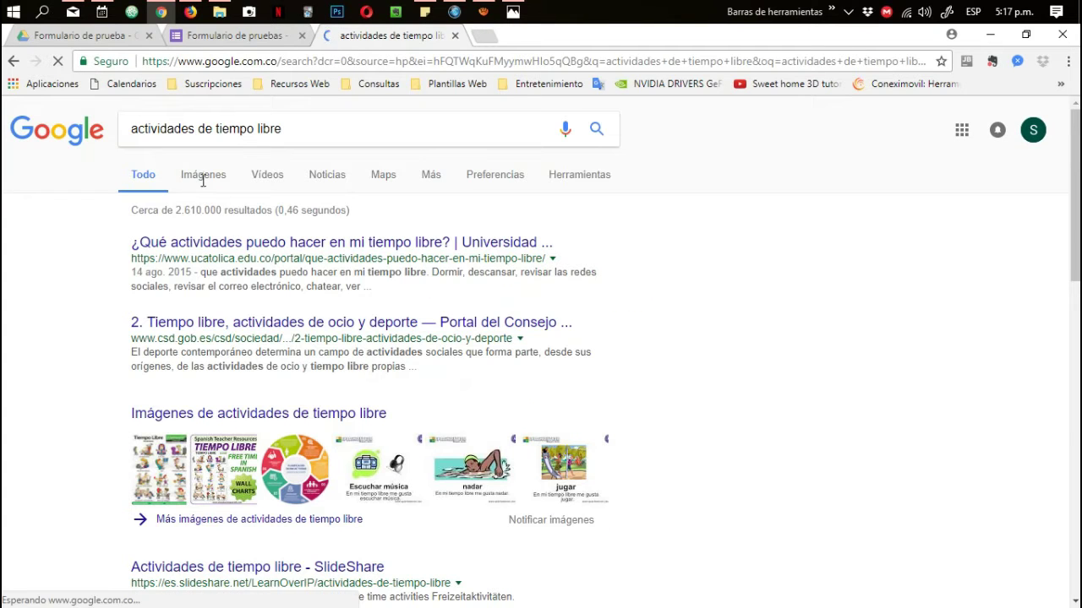
left_click(208, 184)
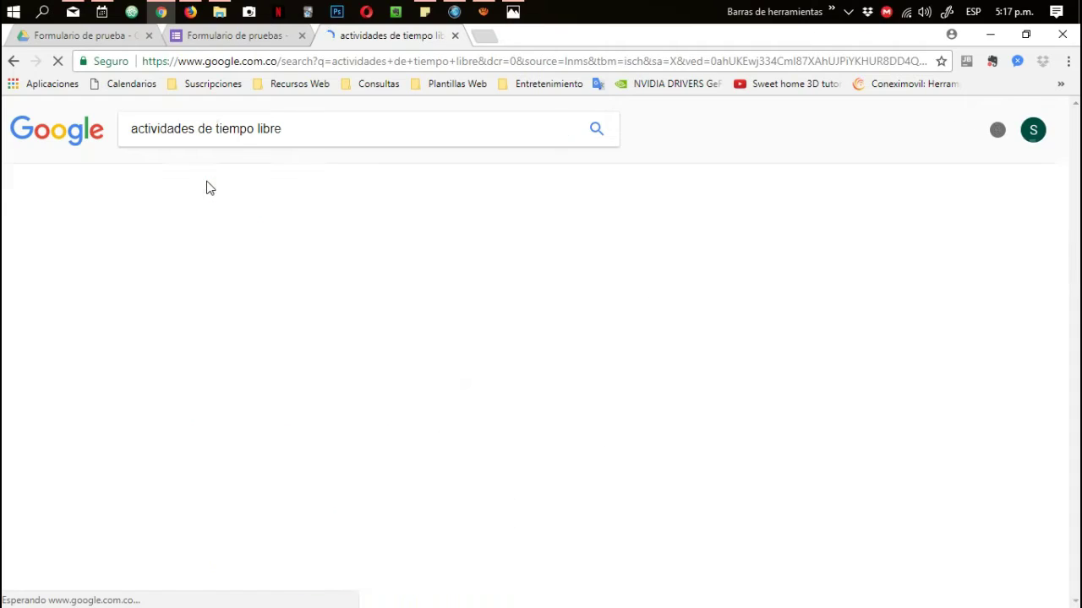
scroll(211, 208, "down", 1)
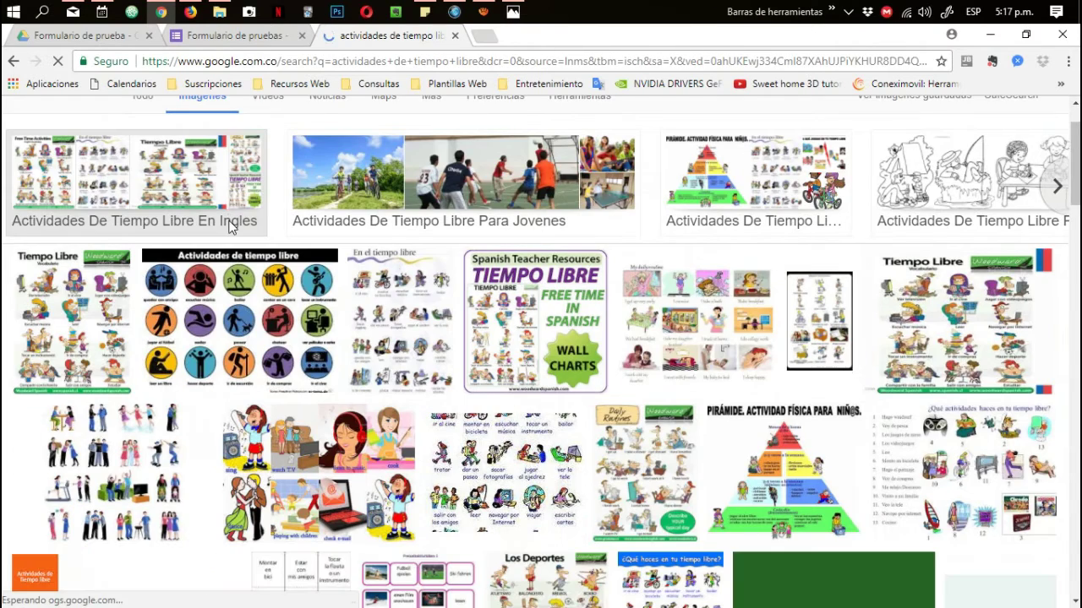
scroll(229, 226, "up", 1)
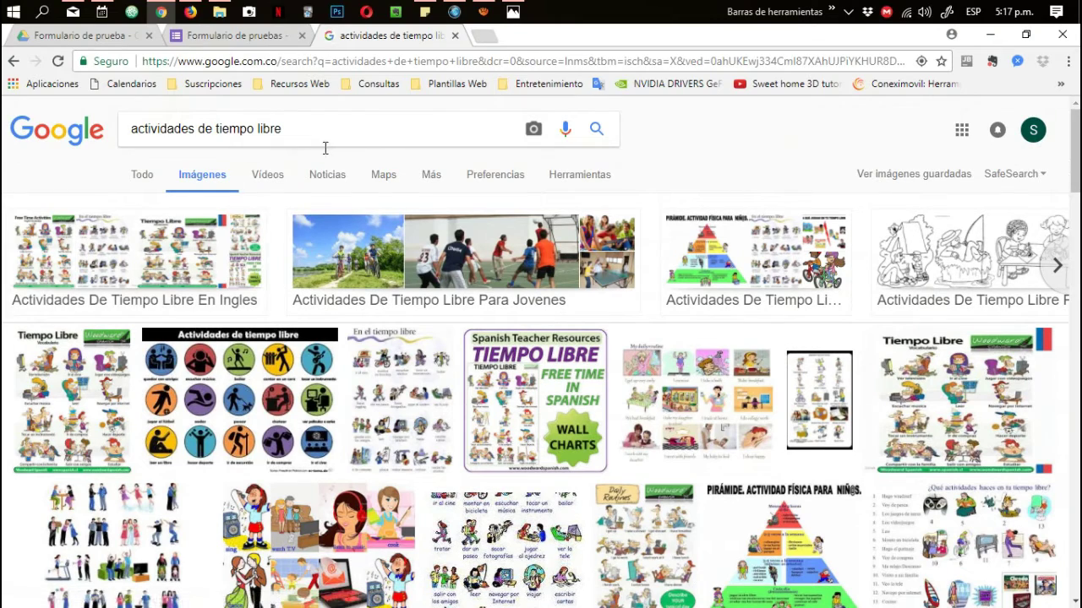
Step: Search images for 'deporte' and open the green sports silhouettes picture full size
left_click(263, 142)
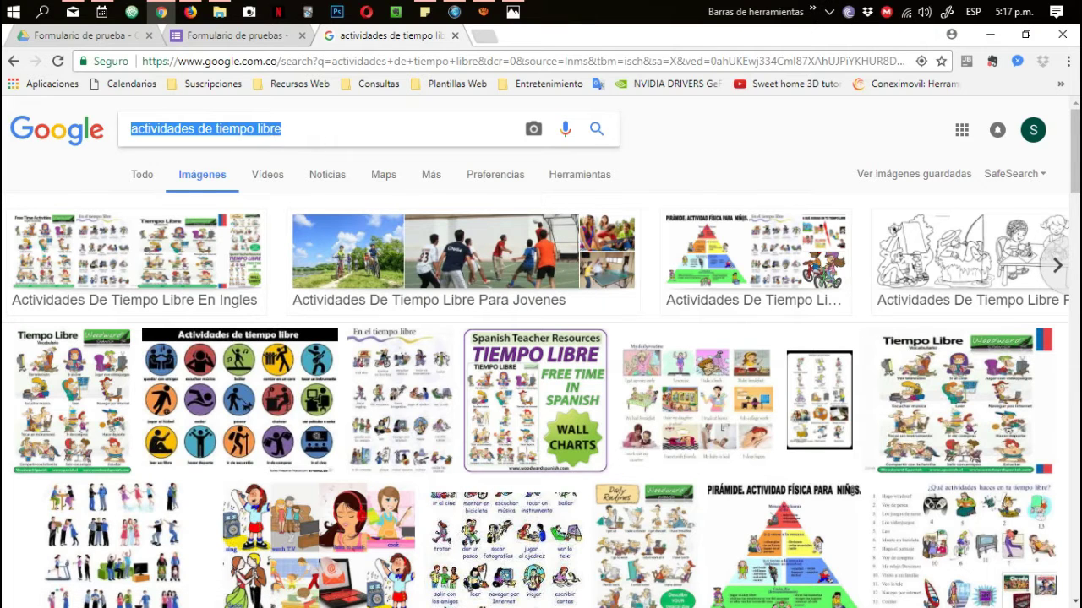
type("deporte")
key("Return")
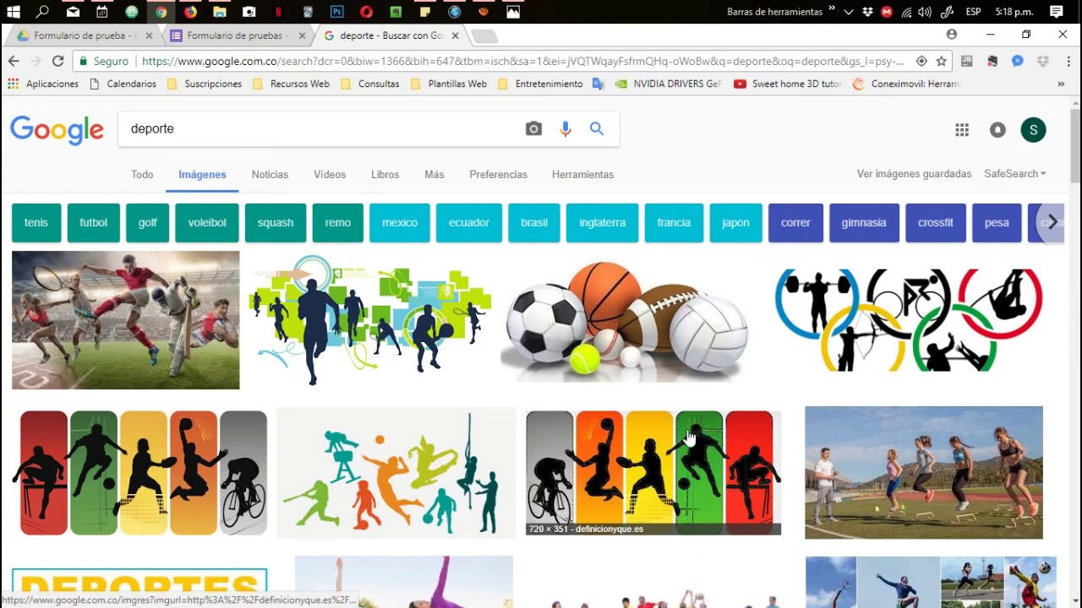
left_click(315, 303)
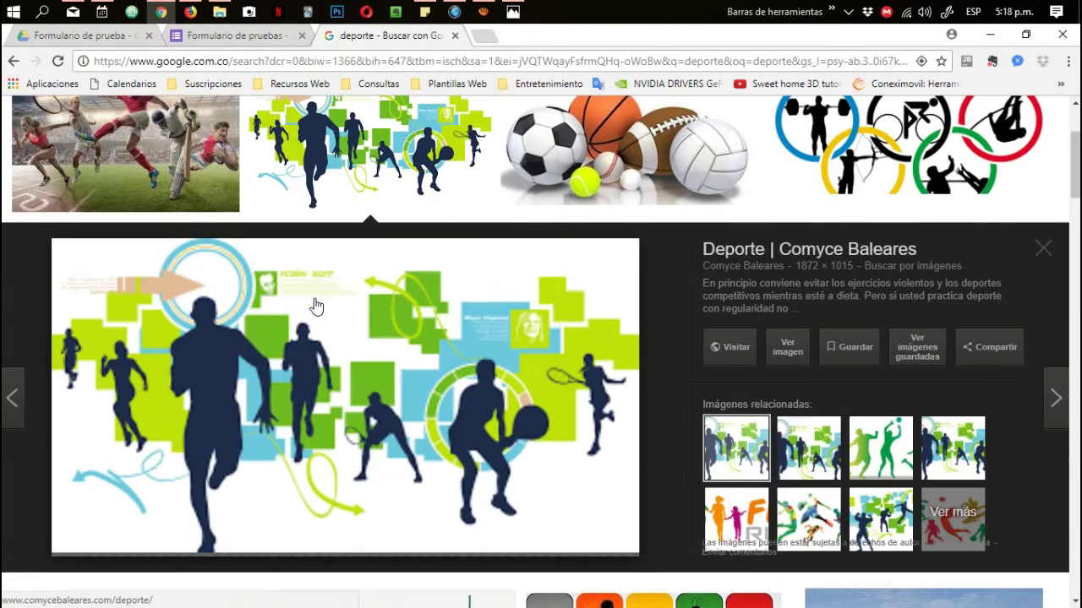
left_click(786, 350)
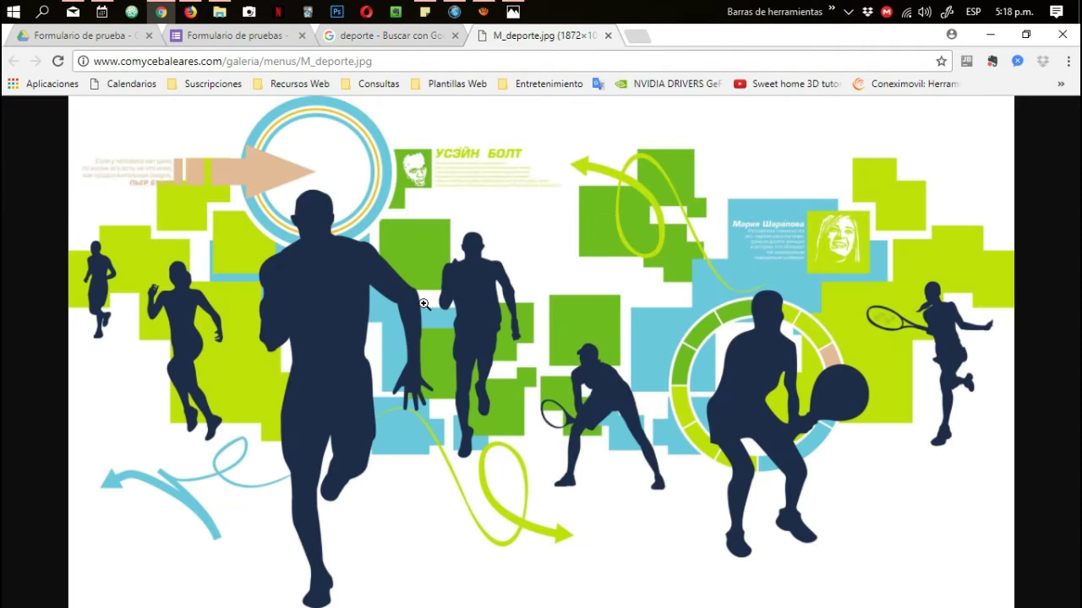
Step: Save the picture to the Desktop as deporte
right_click(424, 304)
left_click(524, 342)
left_click(68, 174)
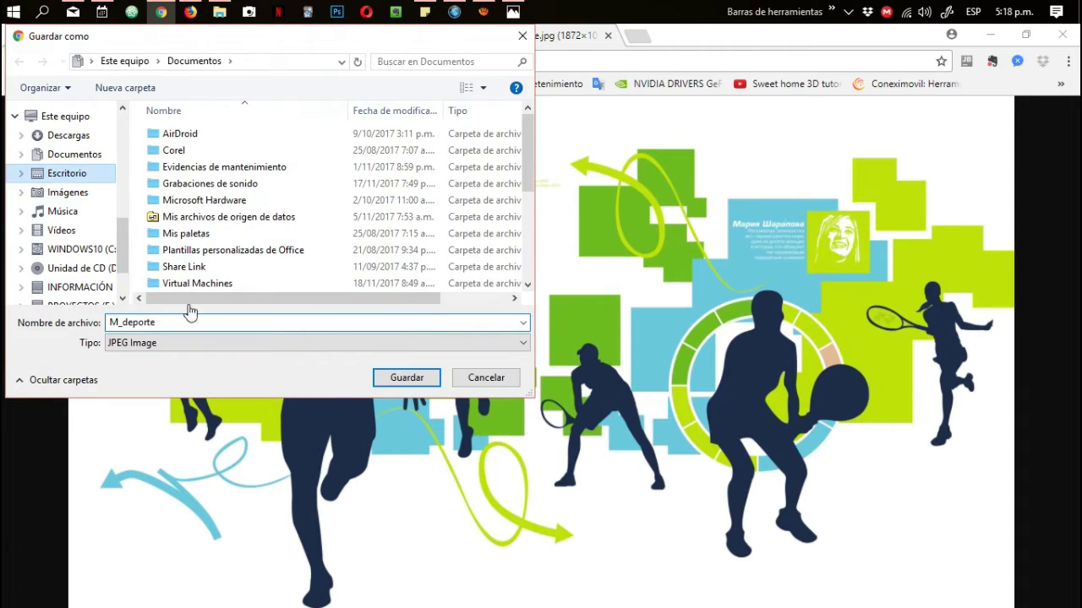
type("depo")
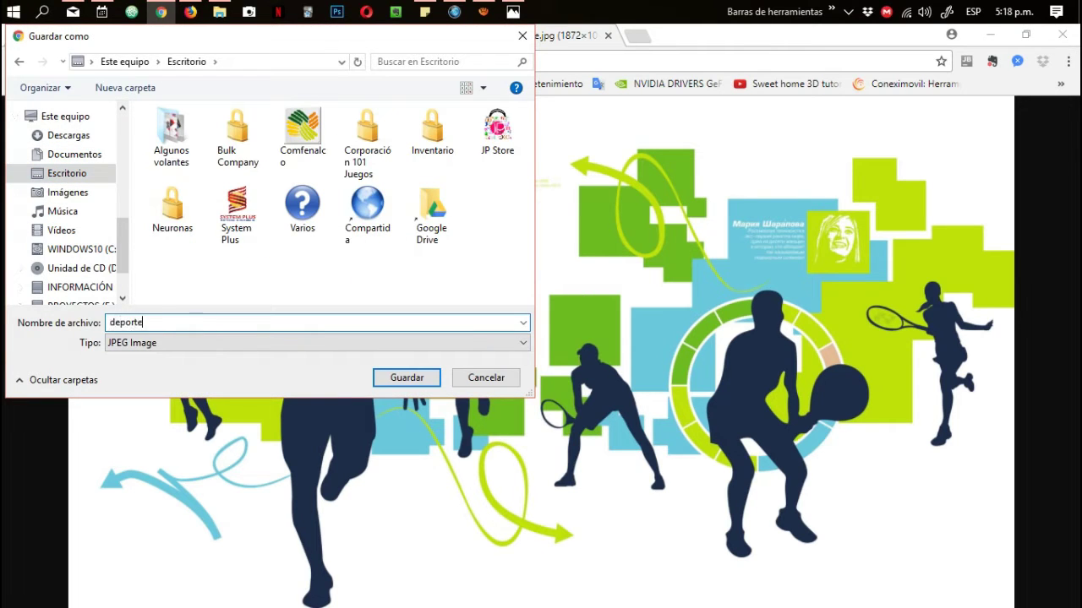
type("rte")
key("Return")
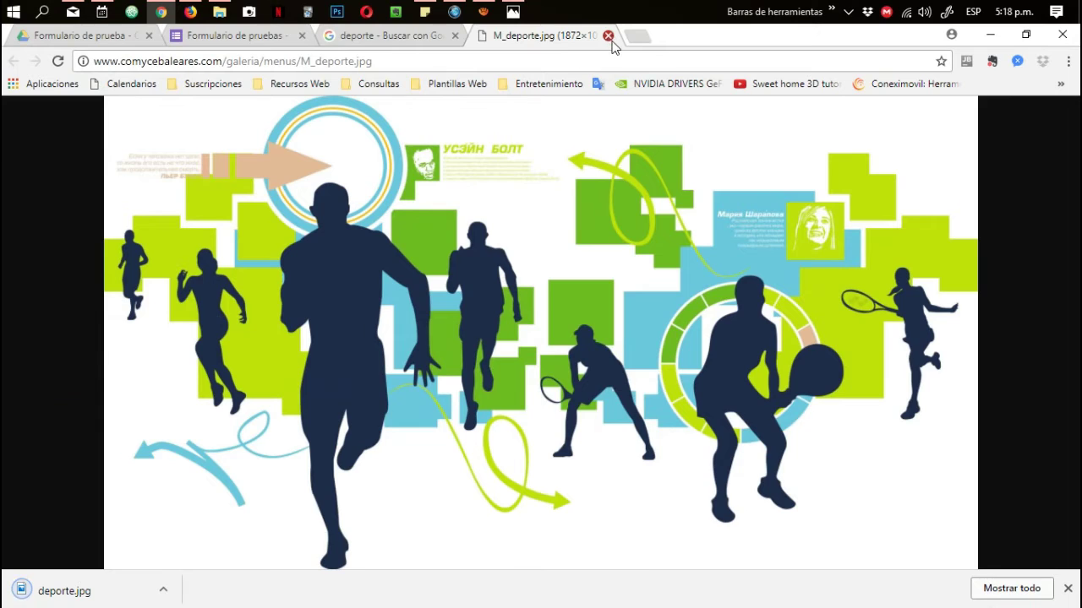
Step: Close the image tabs and upload deporte.jpg from the Desktop as the header image
left_click(608, 36)
left_click(453, 35)
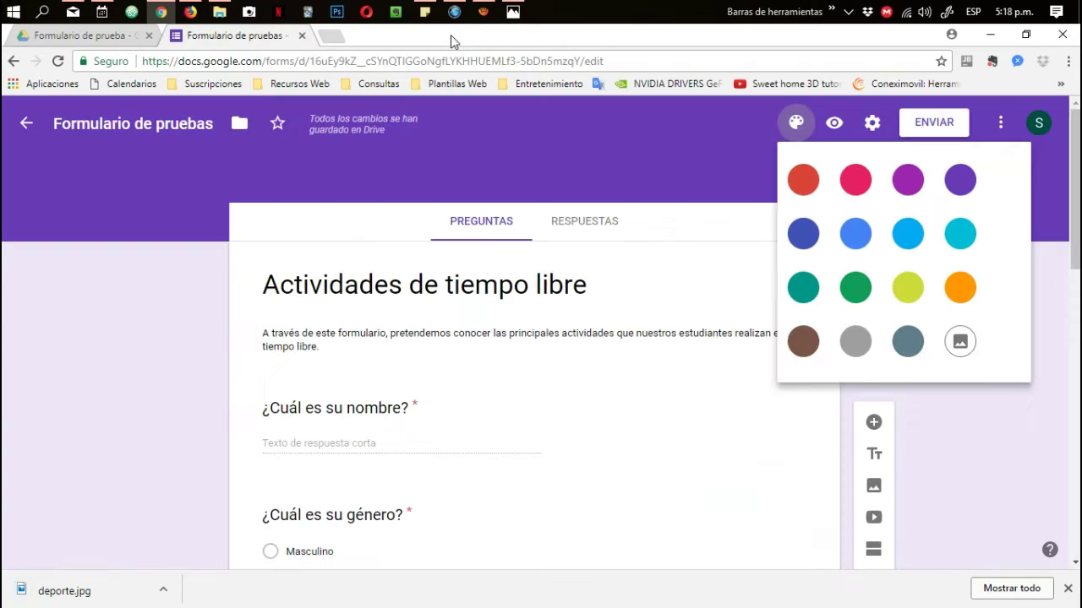
left_click(972, 354)
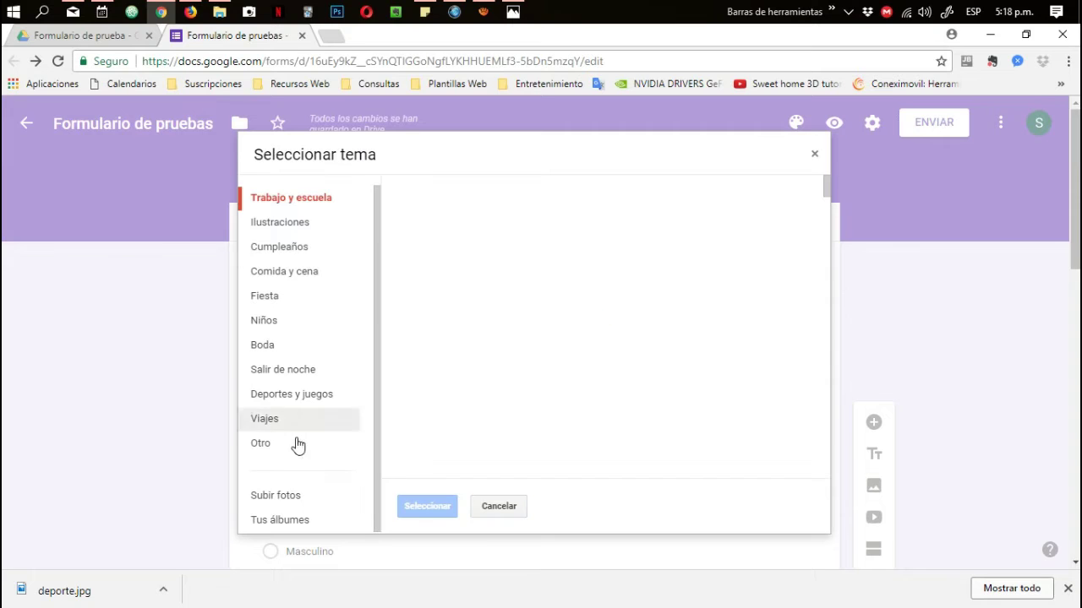
left_click(264, 497)
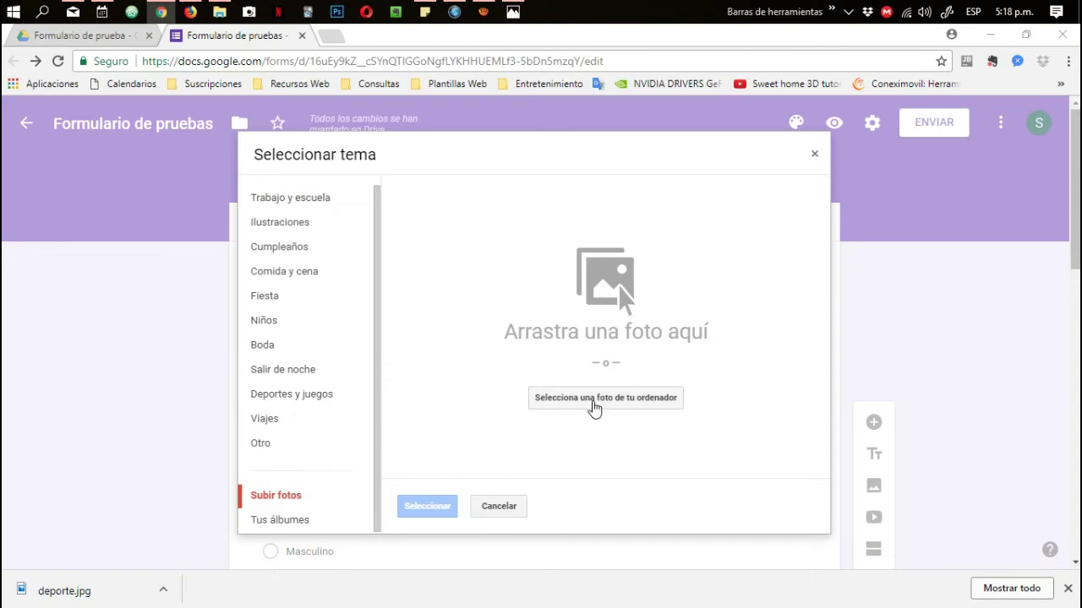
left_click(556, 337)
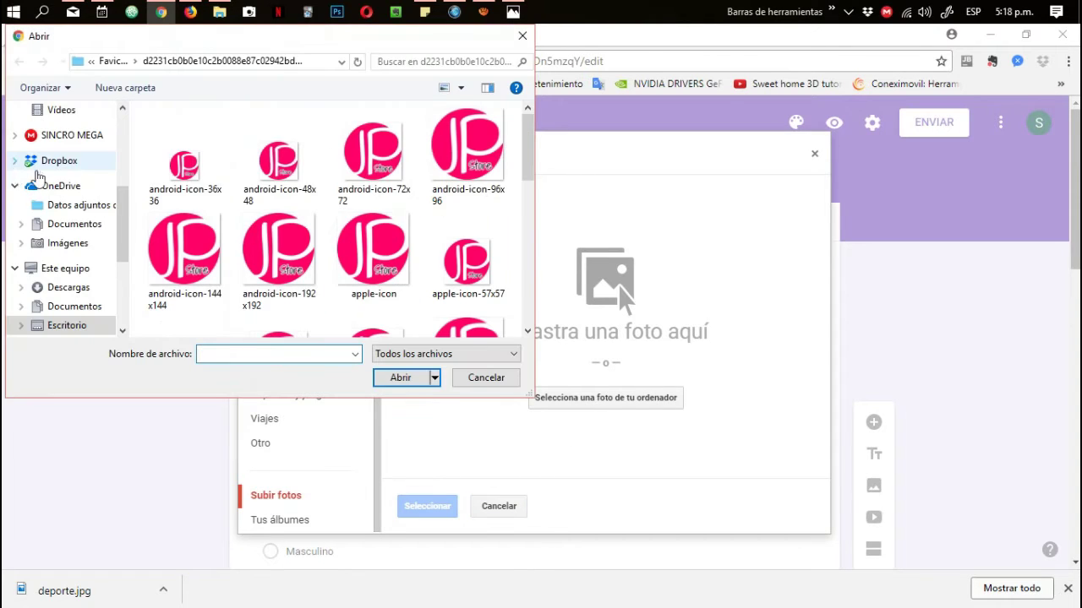
scroll(81, 187, "up", 2)
scroll(80, 188, "up", 3)
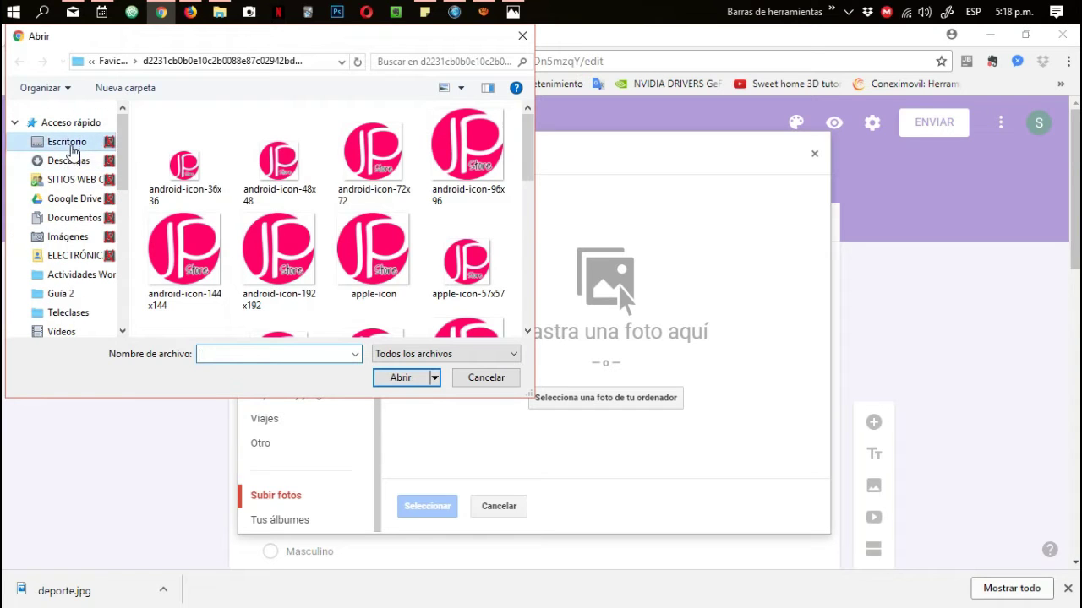
left_click(66, 141)
double_click(415, 230)
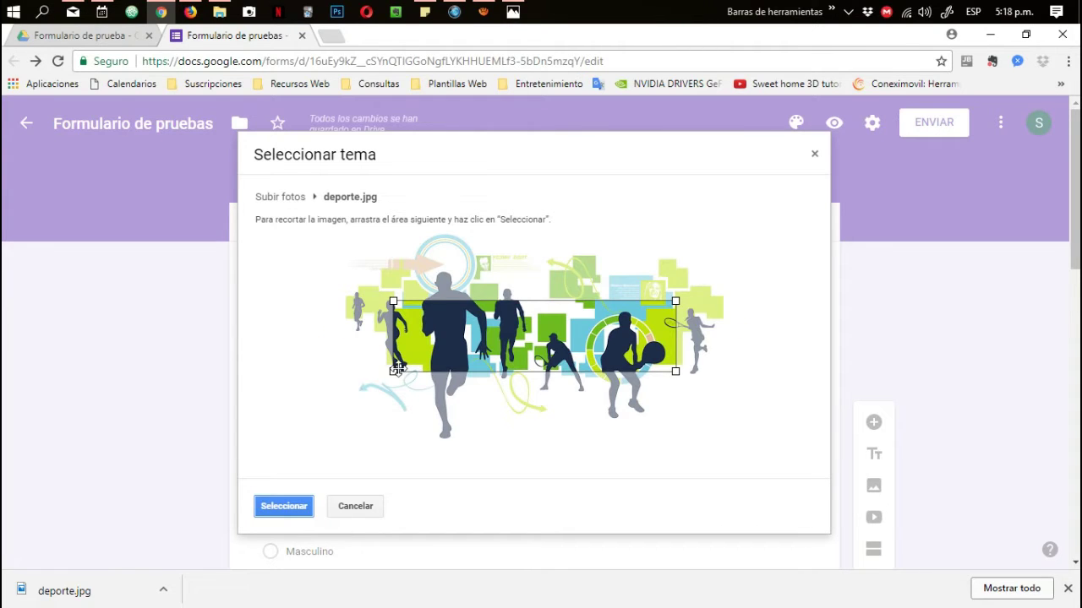
Step: Widen and shift the crop box across the picture, then apply it as the header
left_click_drag(393, 371, 353, 421)
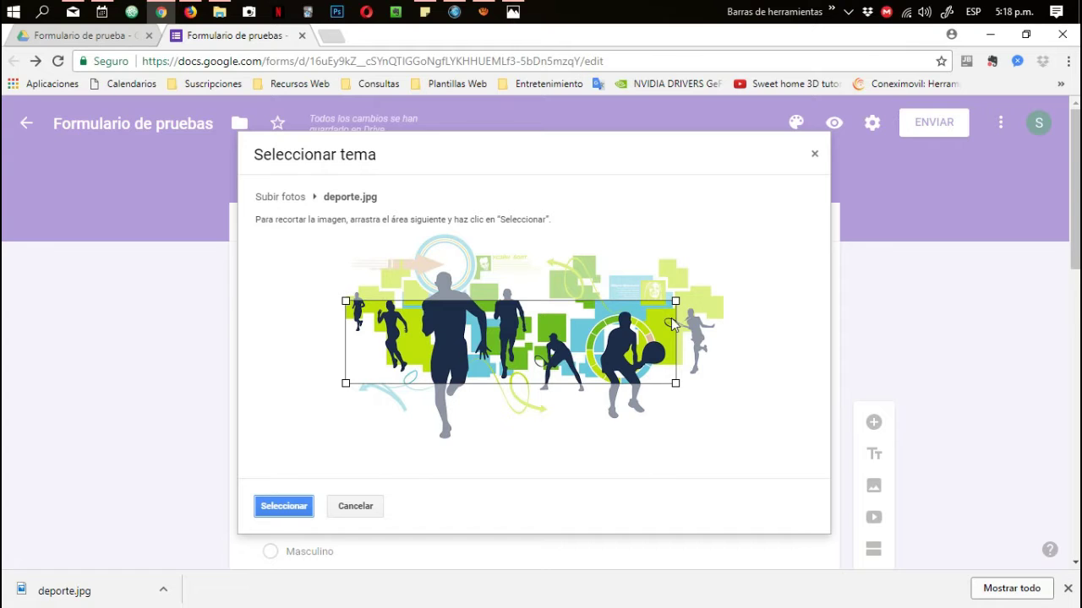
left_click_drag(676, 302, 741, 280)
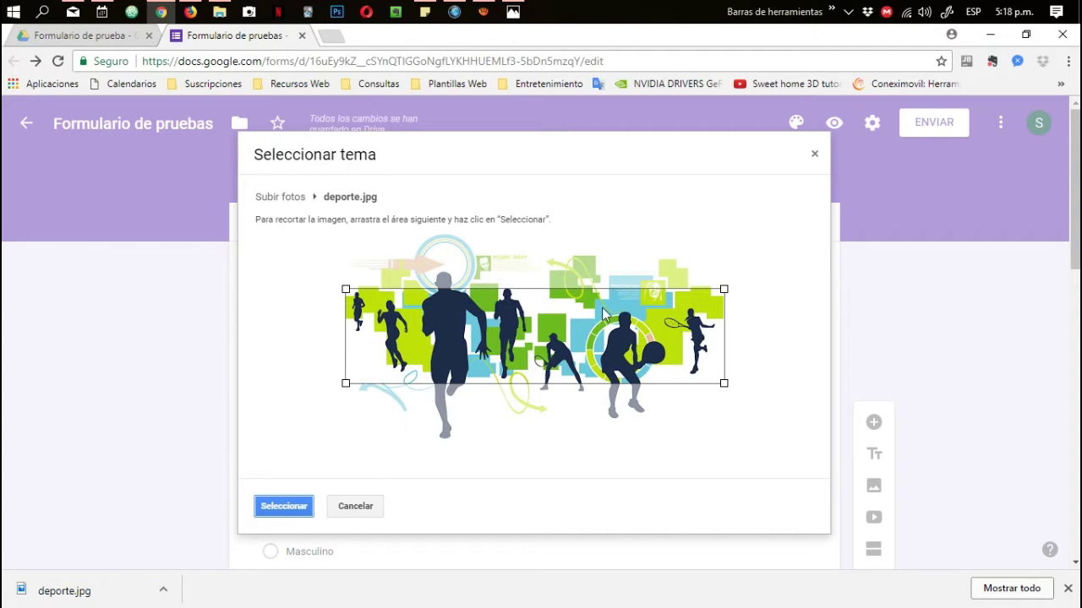
left_click_drag(601, 308, 603, 296)
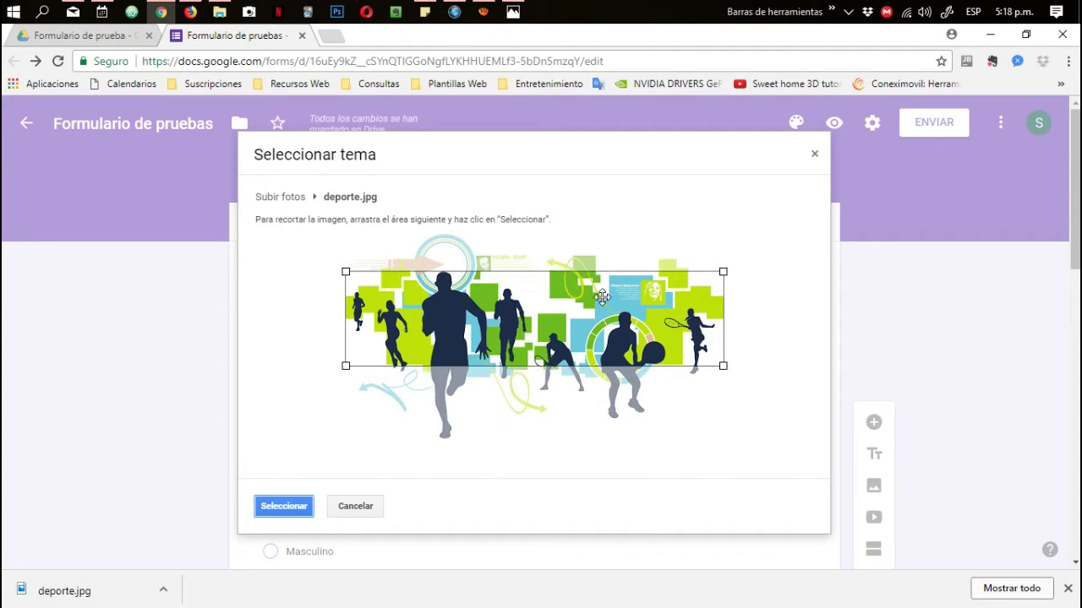
left_click(282, 504)
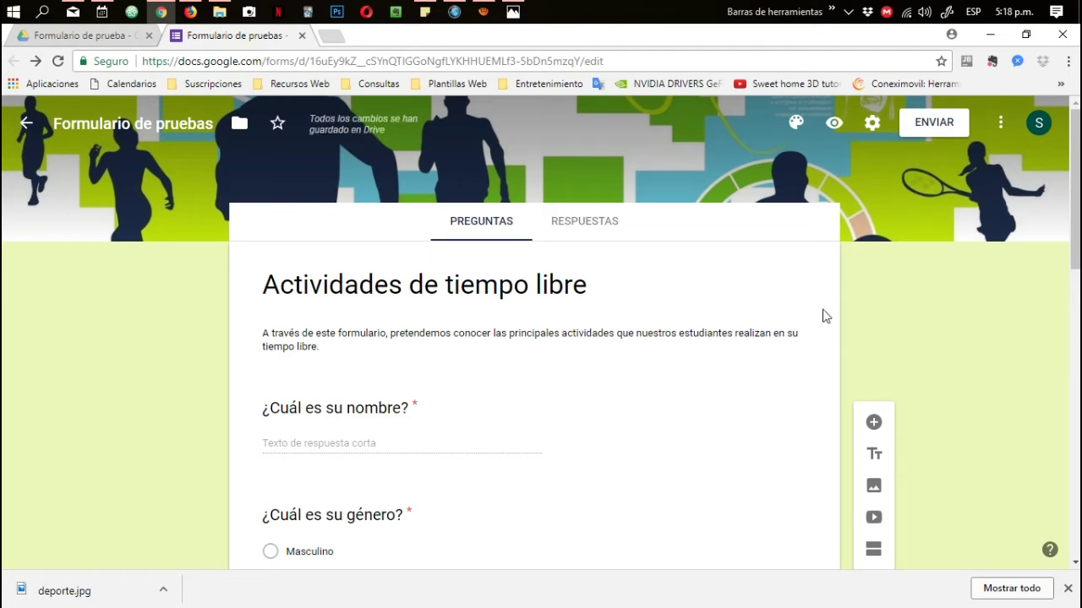
Step: Check the responses, return to the questions, and preview 'Actividades de tiempo libre' as a respondent
scroll(932, 307, "down", 9)
scroll(942, 330, "up", 9)
left_click(595, 224)
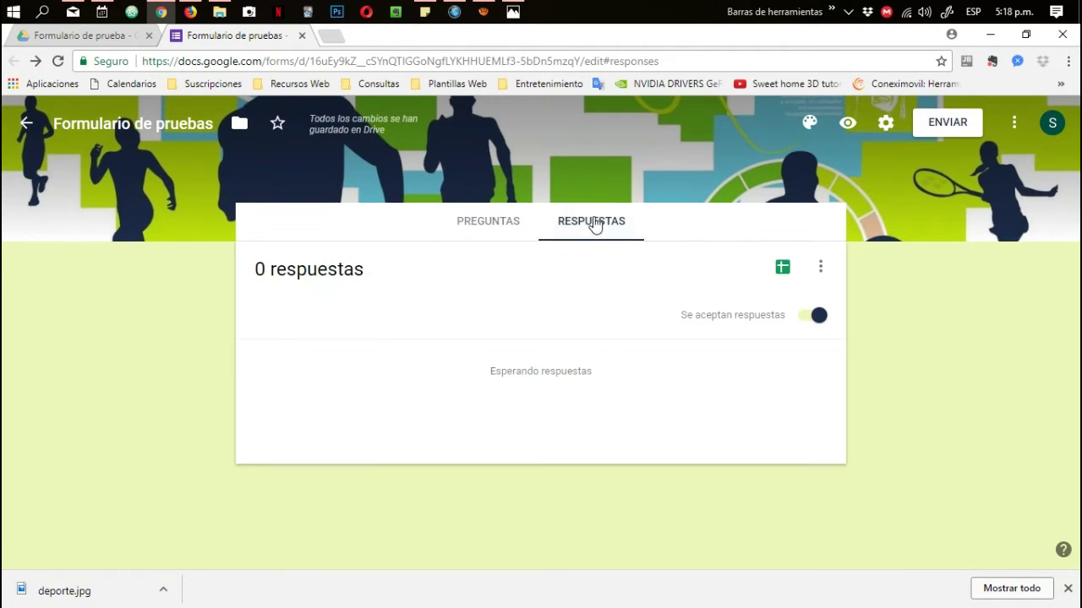
left_click(478, 224)
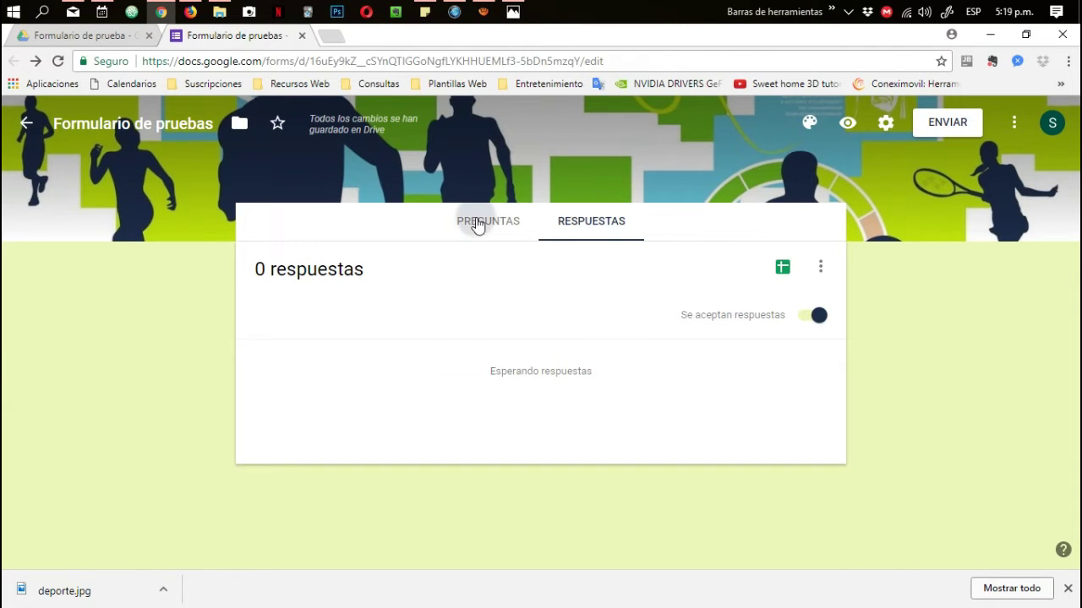
left_click(834, 124)
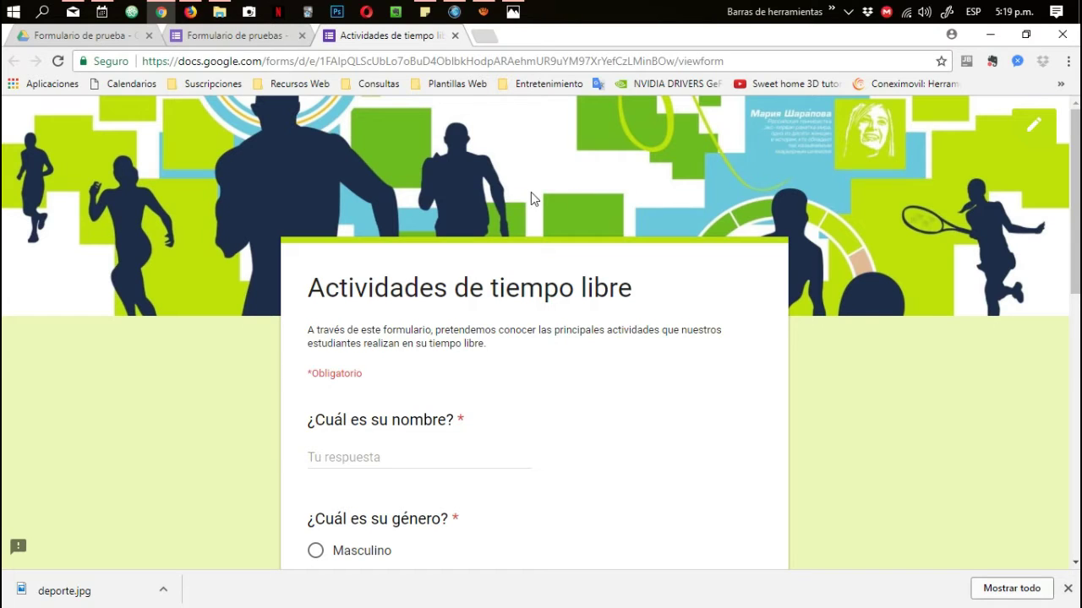
Step: Check the response count in the editor, then return to the form preview
scroll(507, 228, "down", 1)
scroll(485, 271, "up", 1)
left_click(241, 35)
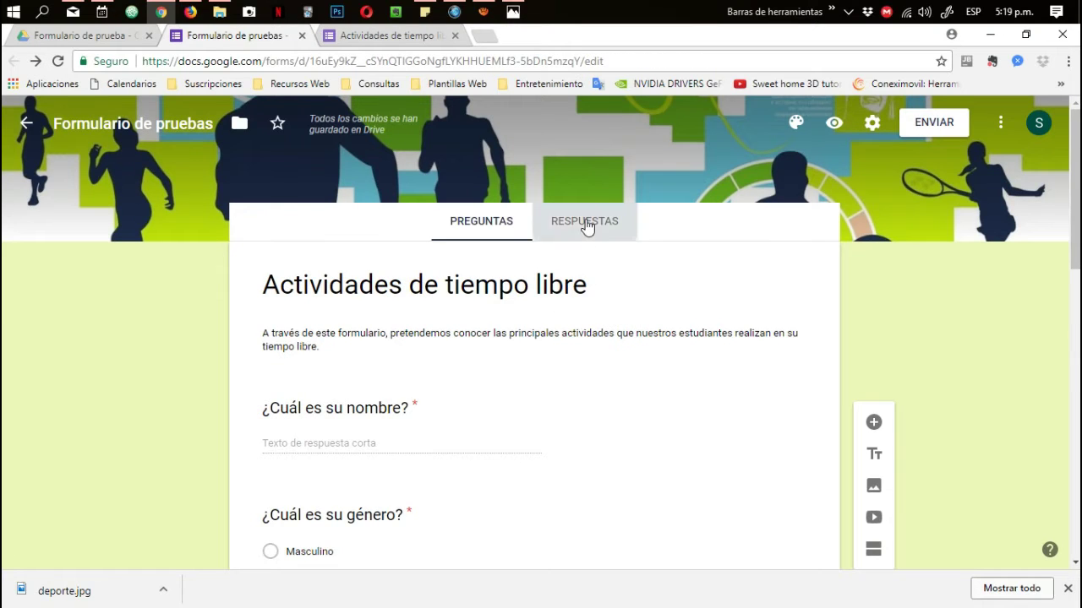
left_click(584, 223)
left_click(391, 35)
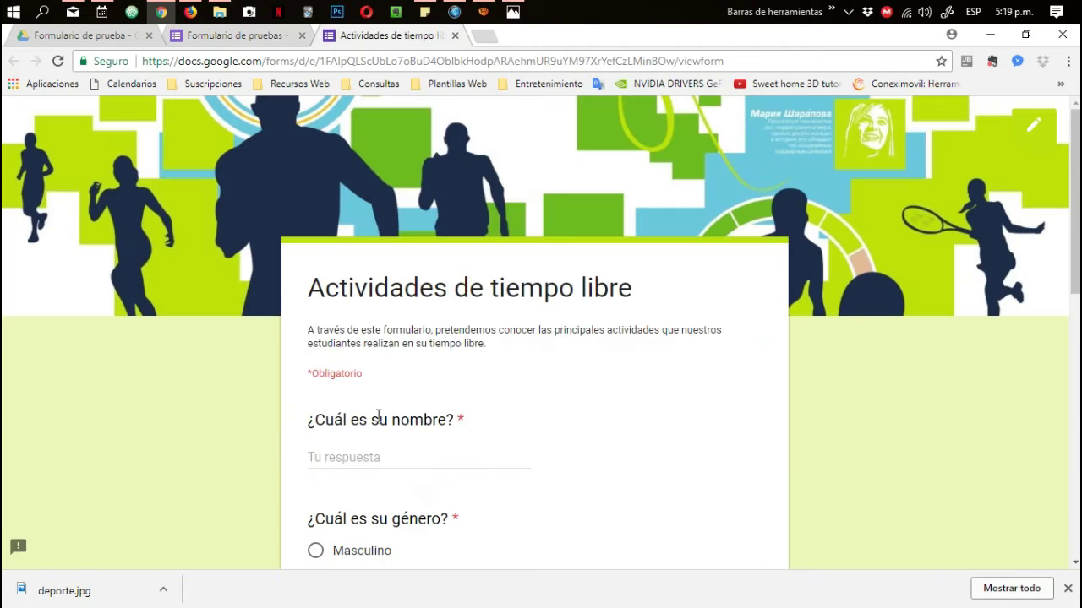
Step: Enter the respondent's full name, choose Masculino, and select Buga as city of origin
left_click(382, 456)
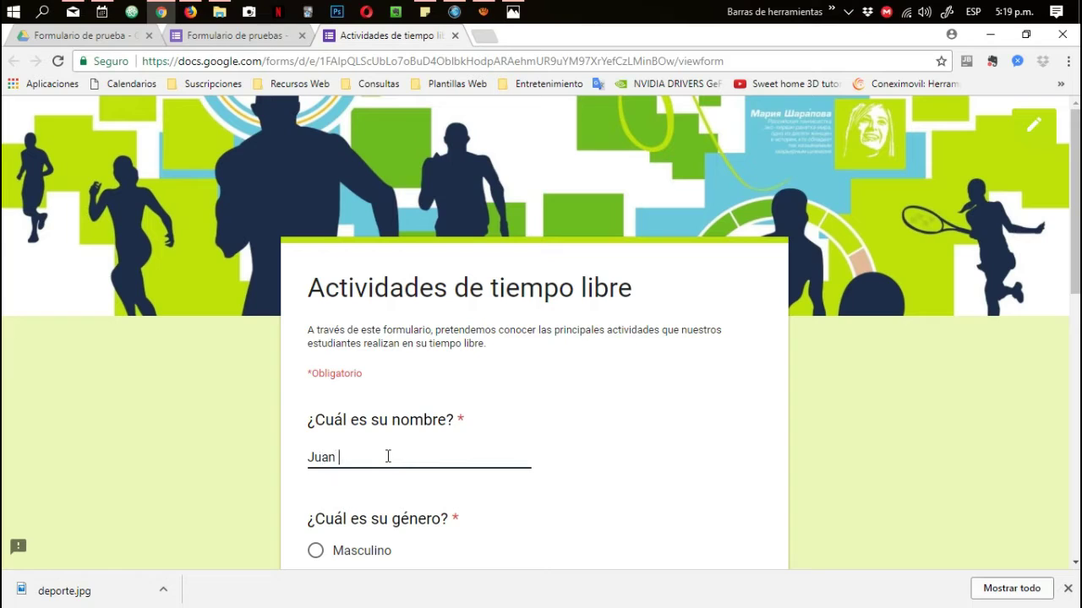
scroll(366, 520, "down", 1)
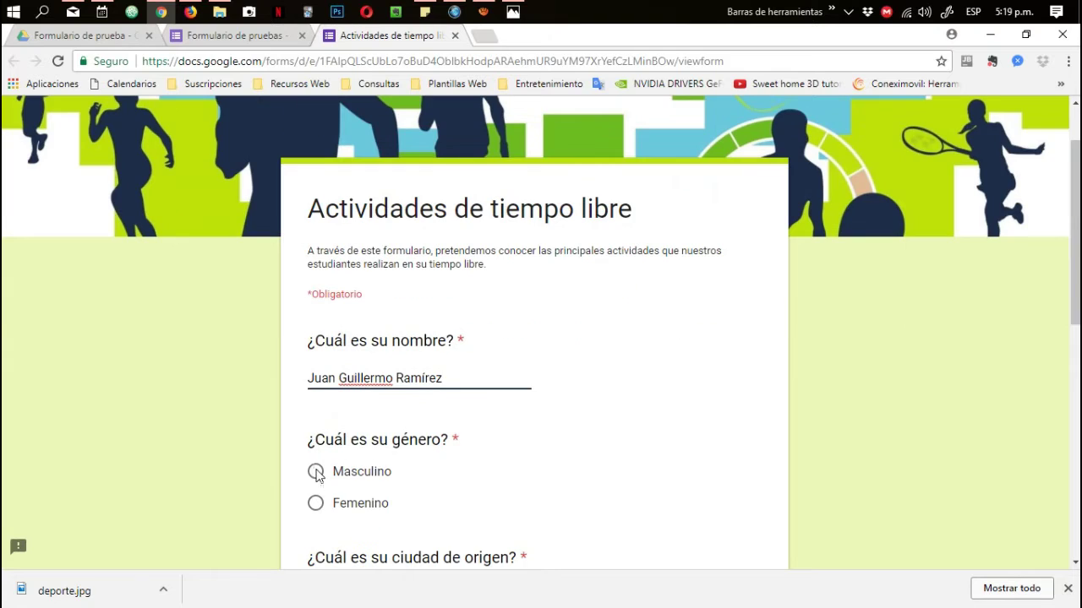
left_click(315, 471)
scroll(365, 423, "down", 2)
left_click(370, 435)
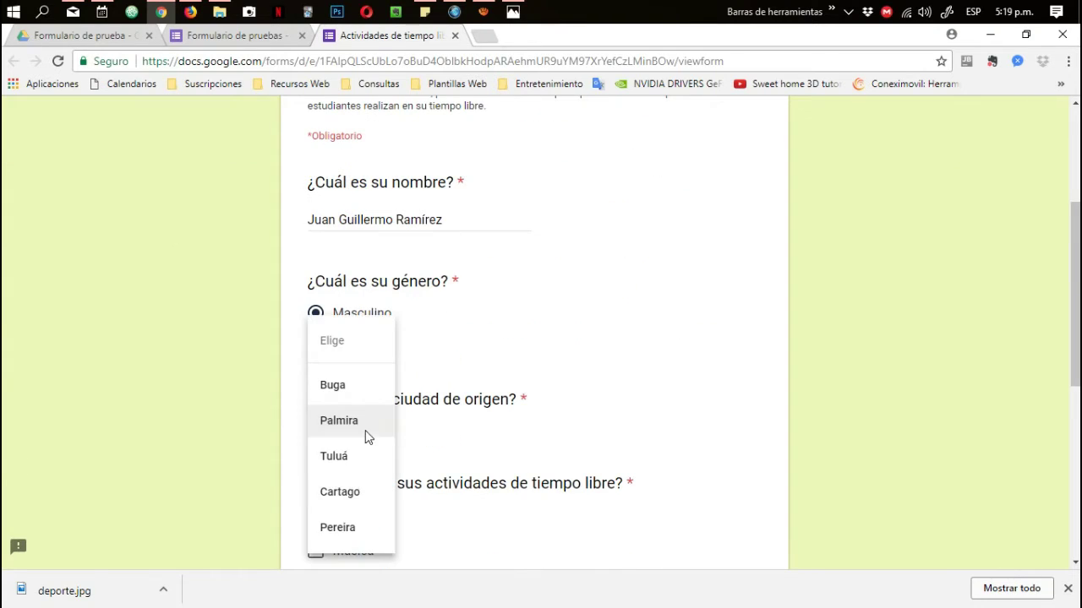
left_click(346, 390)
Step: Tick Deporte, Música, Lectura and Cine as leisure activities
scroll(343, 437, "down", 1)
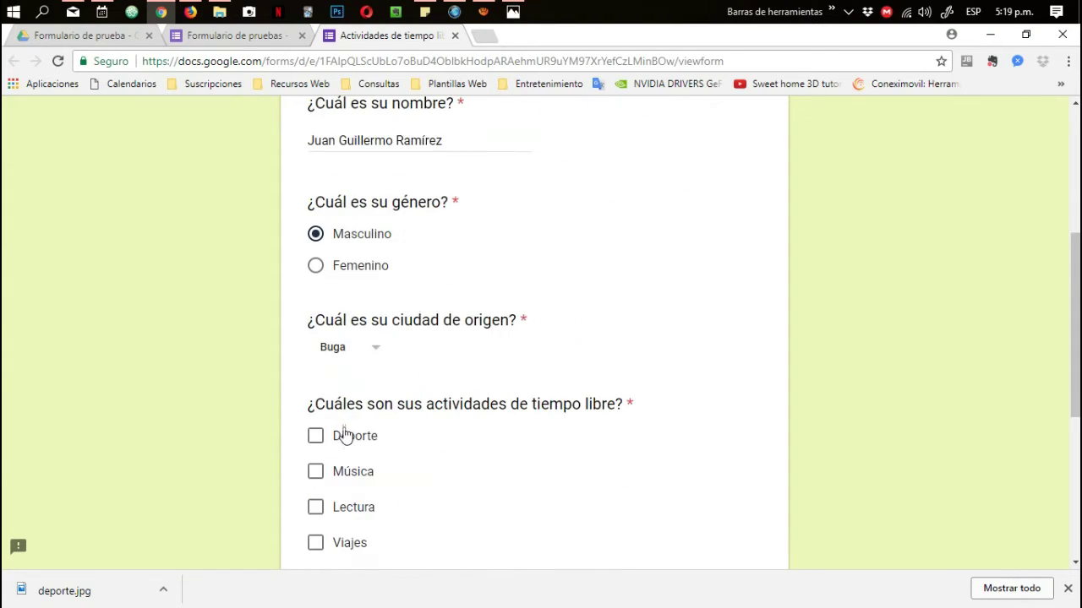
left_click(314, 436)
left_click(313, 472)
scroll(313, 488, "down", 1)
left_click(317, 433)
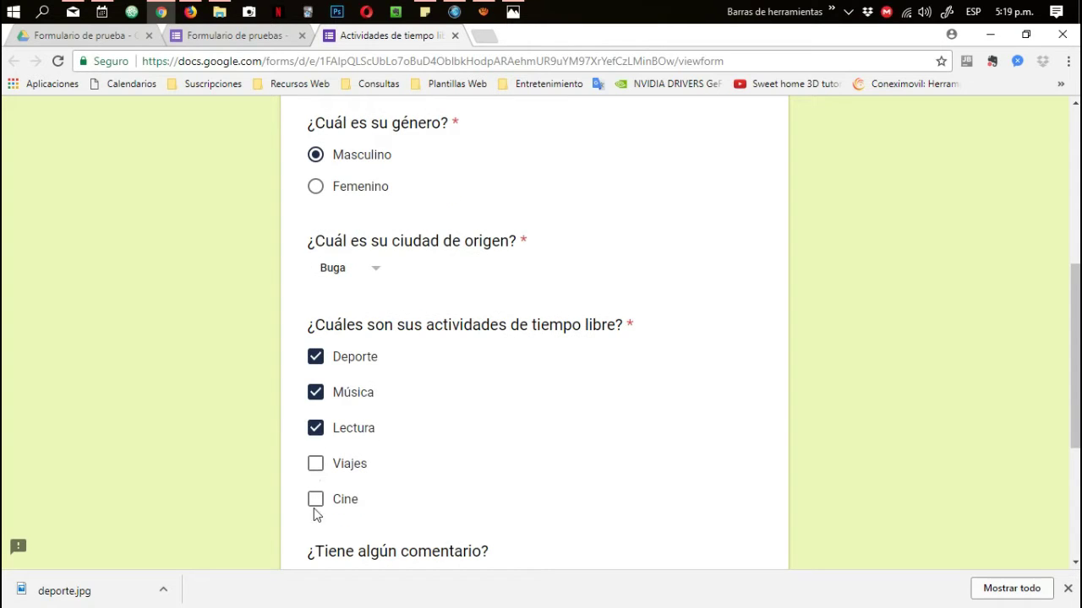
left_click(316, 500)
scroll(332, 502, "down", 2)
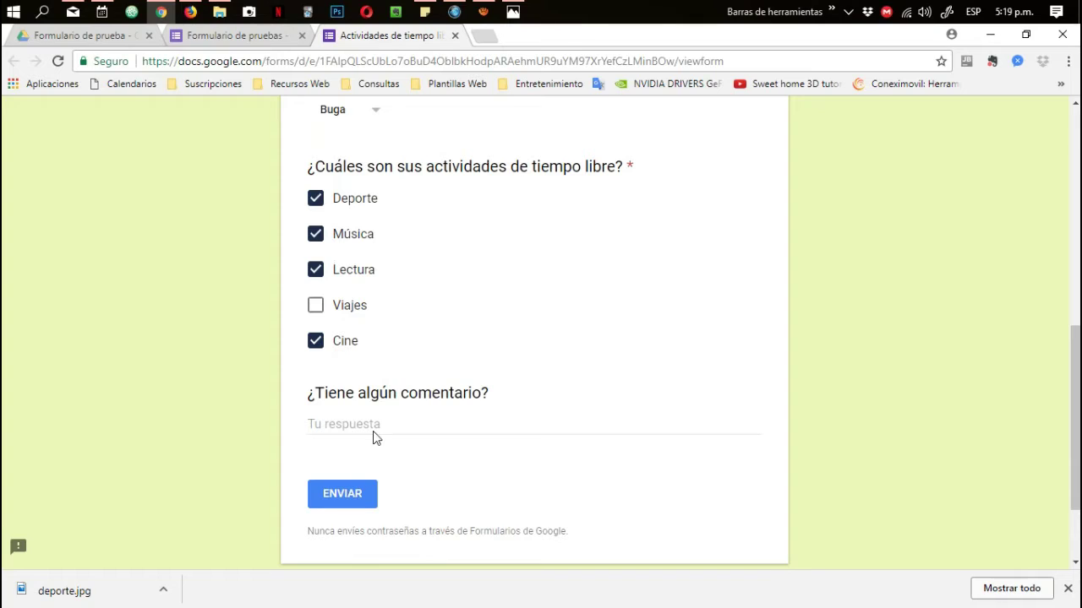
Step: Comment 'Me gustaría recibir información sobre actividades tecnológica' and submit the response
left_click(374, 431)
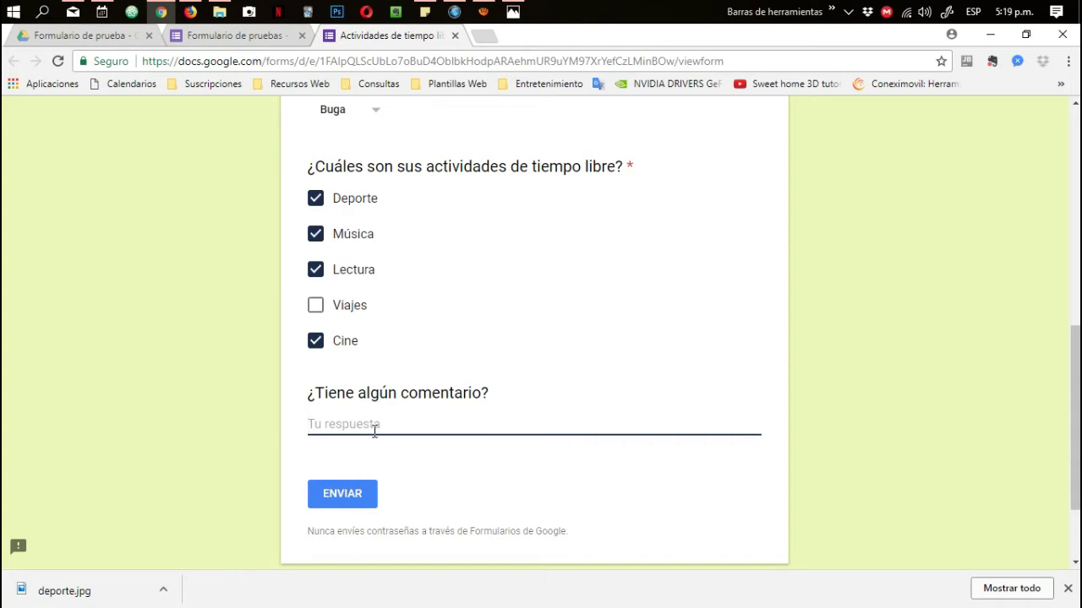
type("Me gustaría recibir información so")
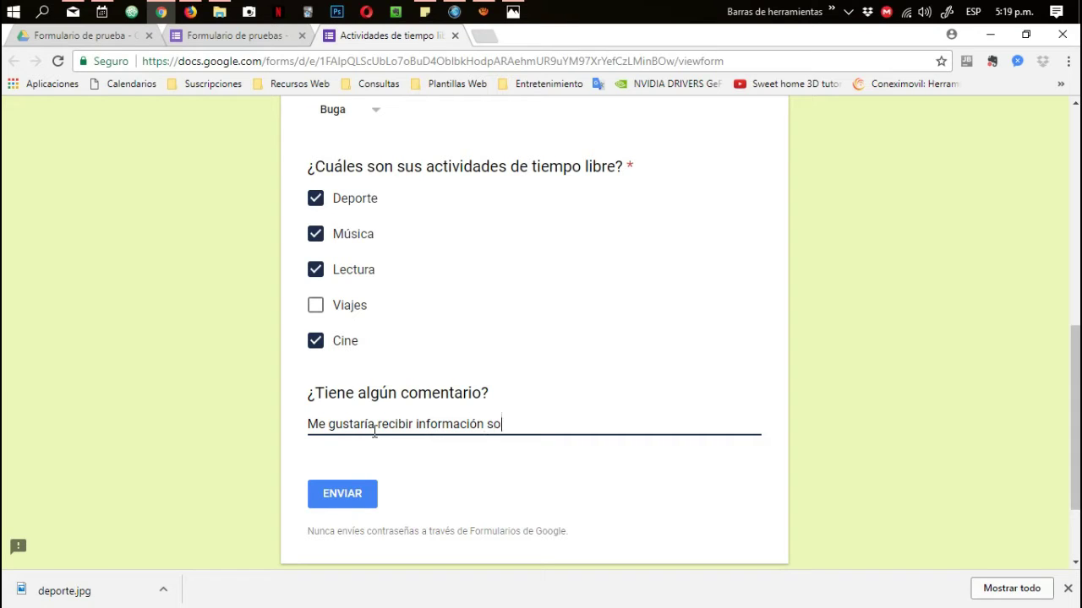
type("bre actividades tecnol")
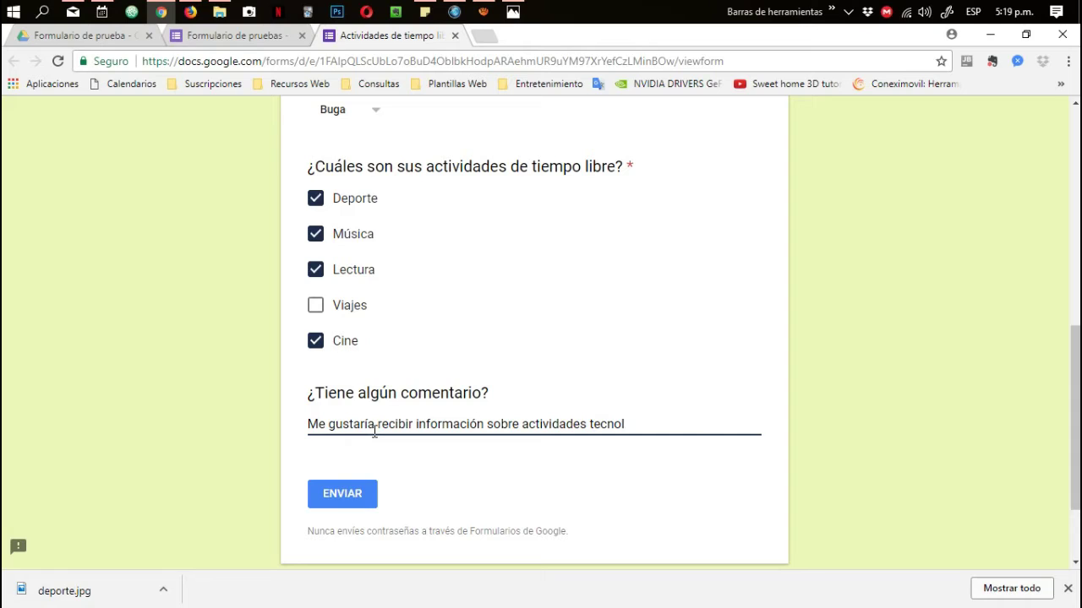
type("ógicas")
left_click(360, 493)
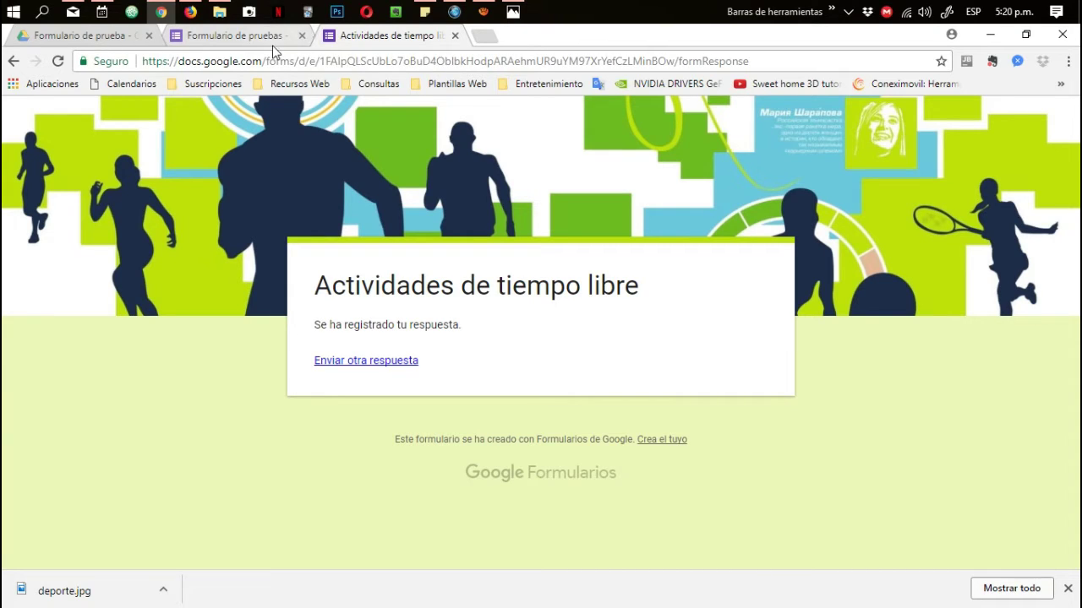
Step: Scroll through the 1-response summary charts for gender, city, activities and comment
left_click(236, 35)
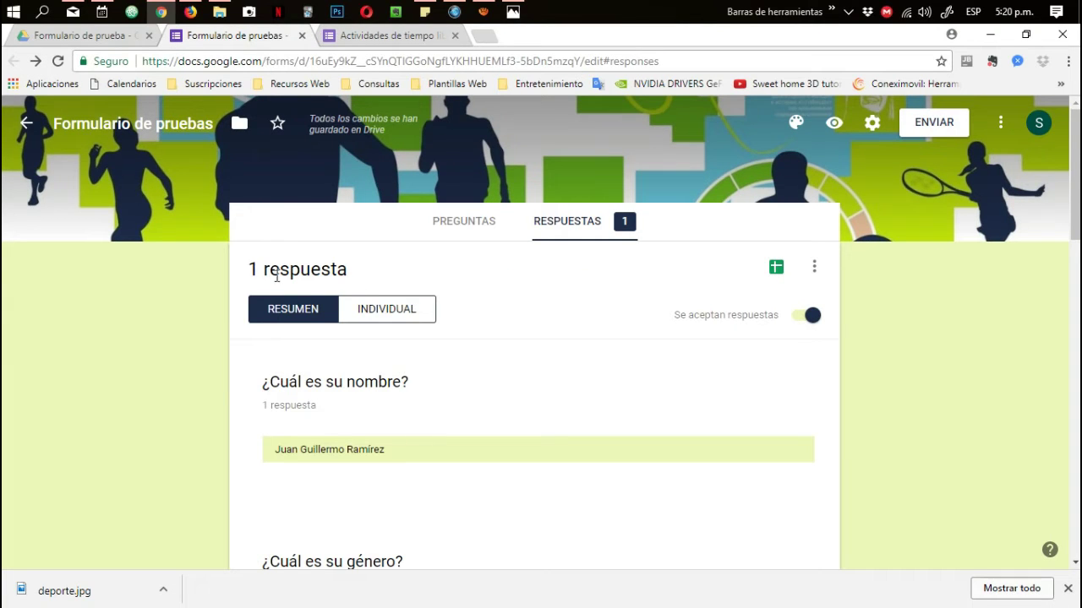
scroll(304, 296, "down", 1)
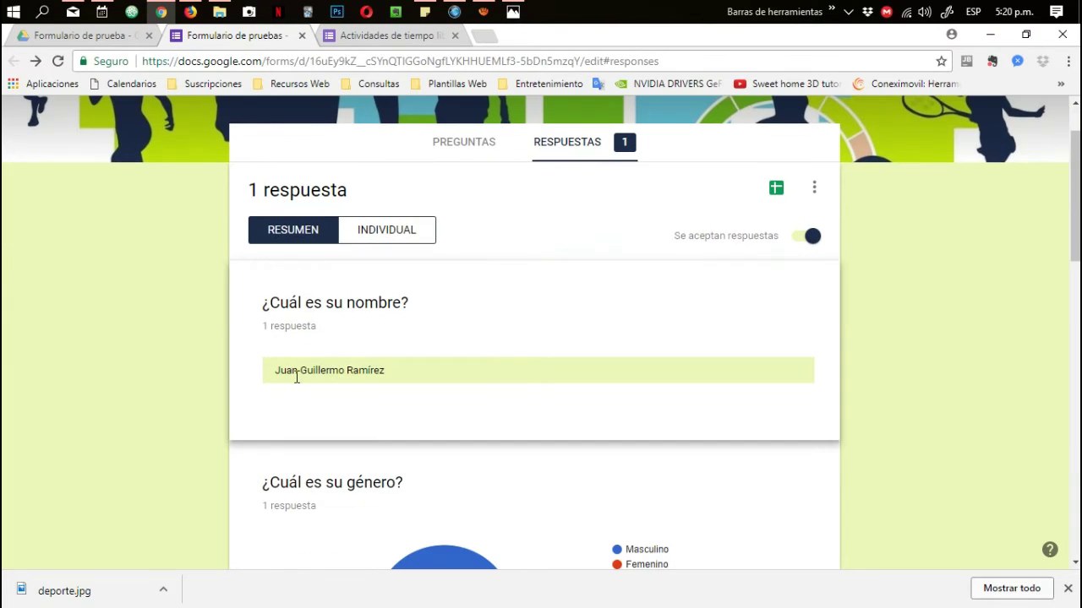
scroll(394, 382, "down", 2)
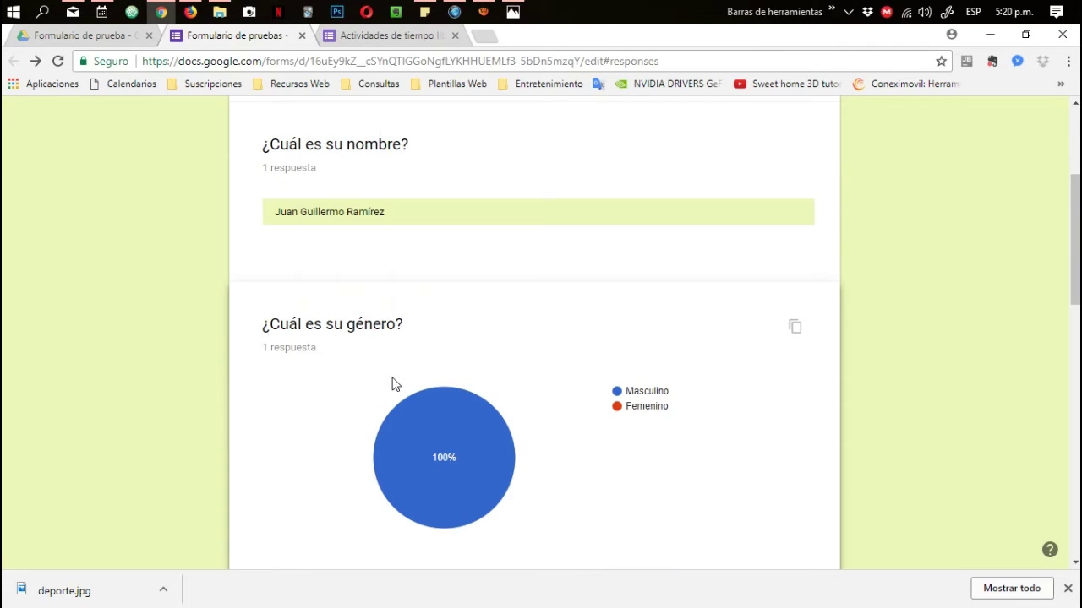
scroll(332, 326, "down", 1)
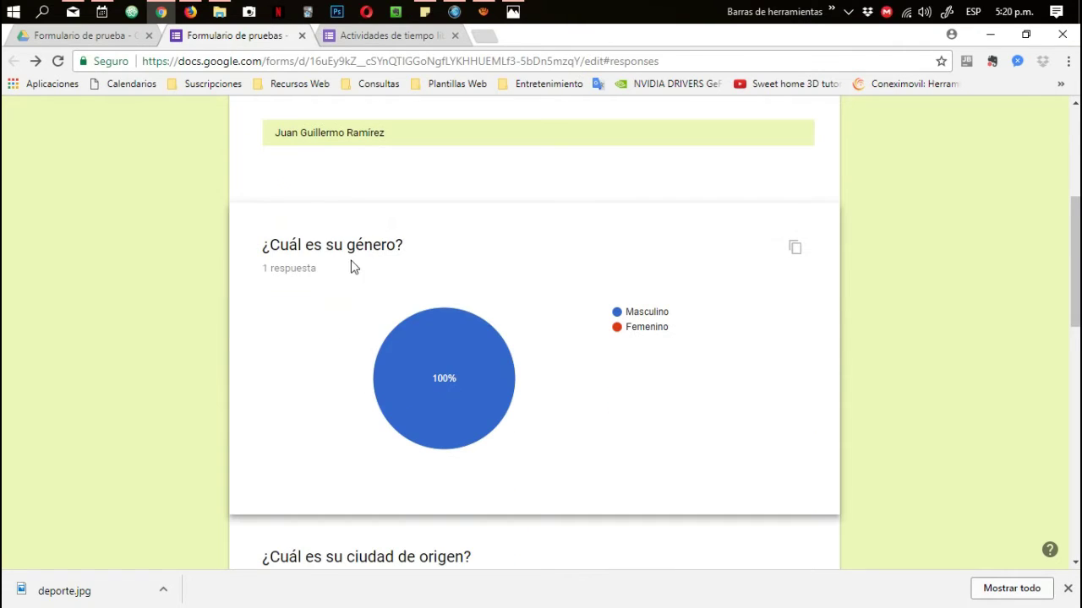
scroll(507, 397, "down", 1)
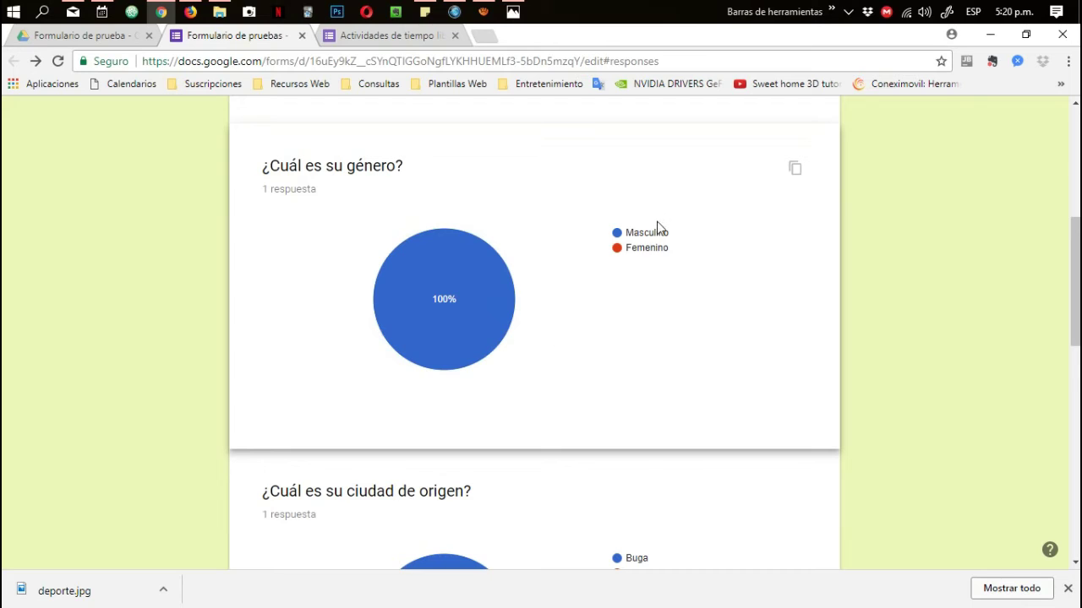
scroll(642, 254, "down", 2)
scroll(382, 269, "down", 4)
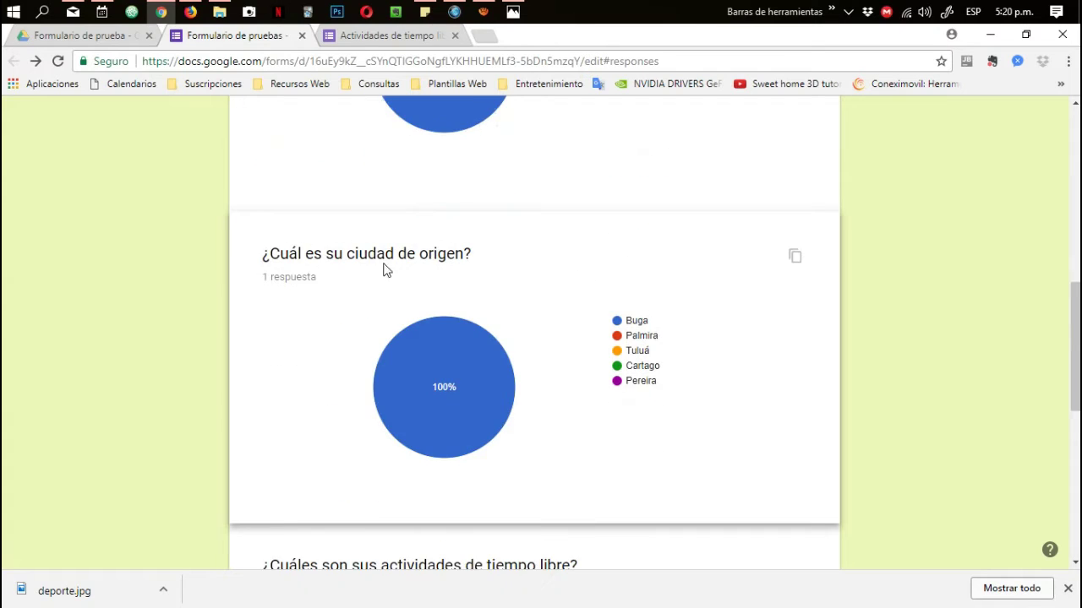
scroll(384, 273, "down", 4)
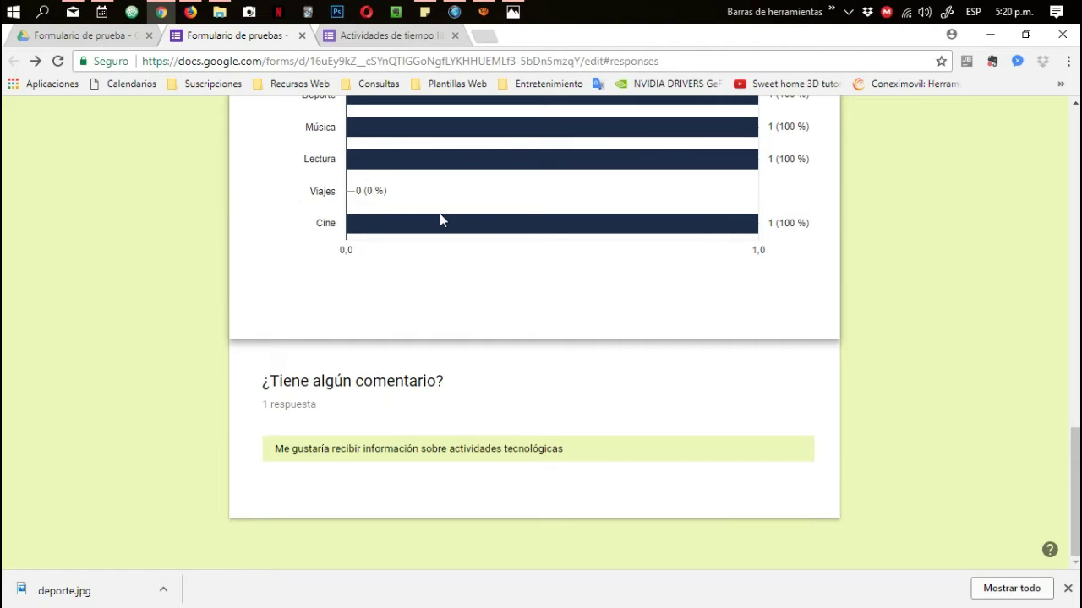
scroll(566, 213, "up", 15)
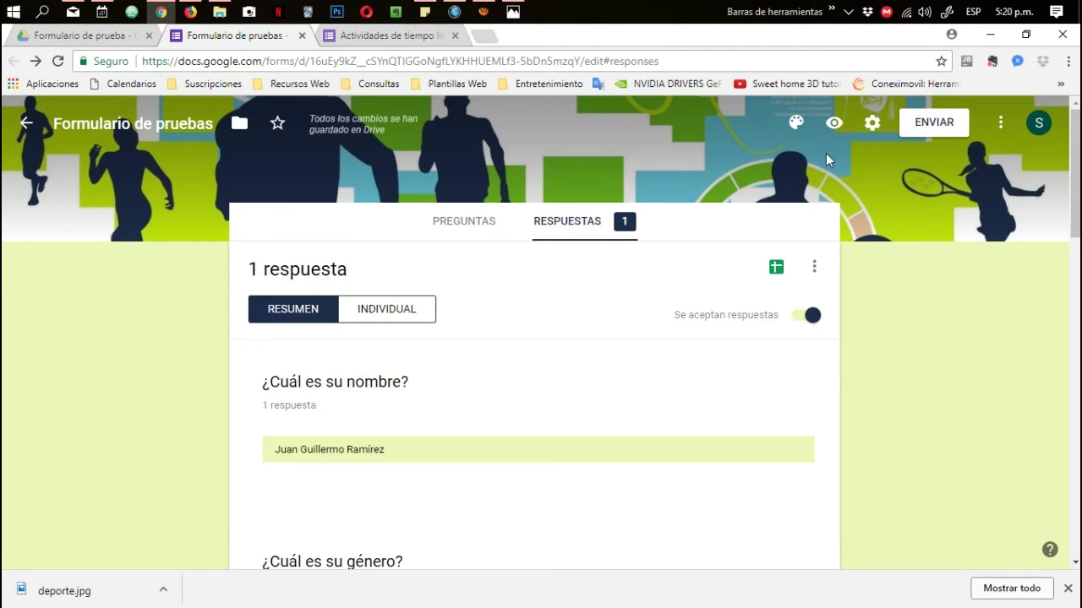
left_click(872, 125)
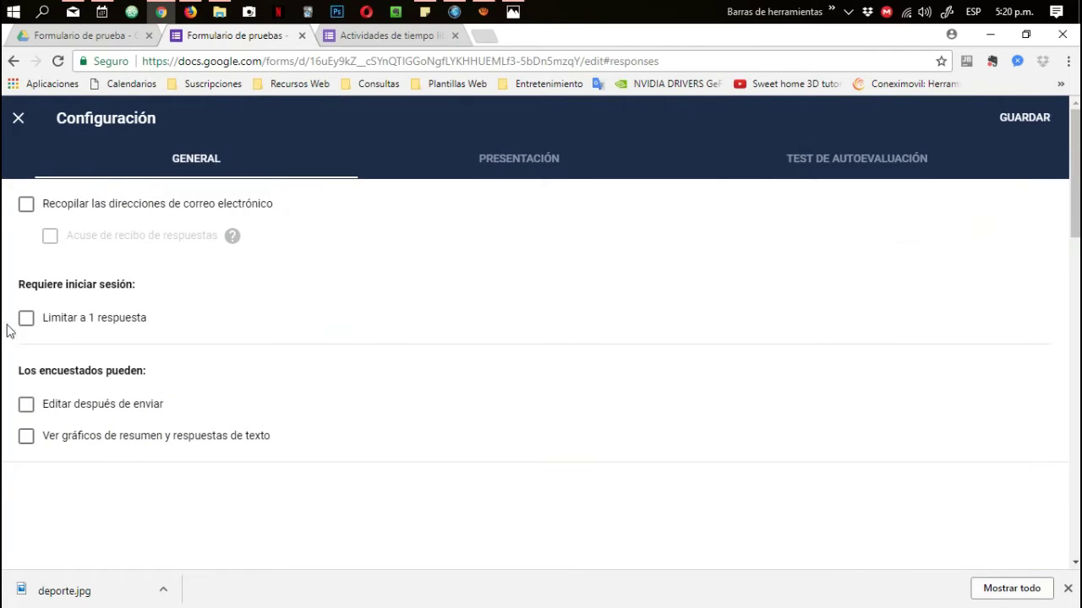
left_click(27, 321)
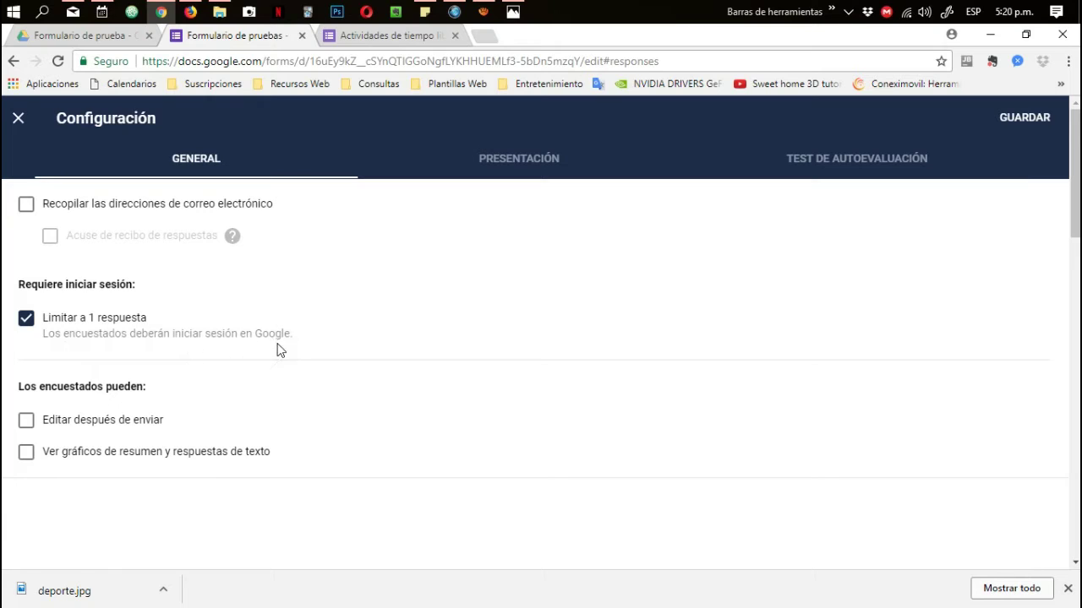
left_click(30, 318)
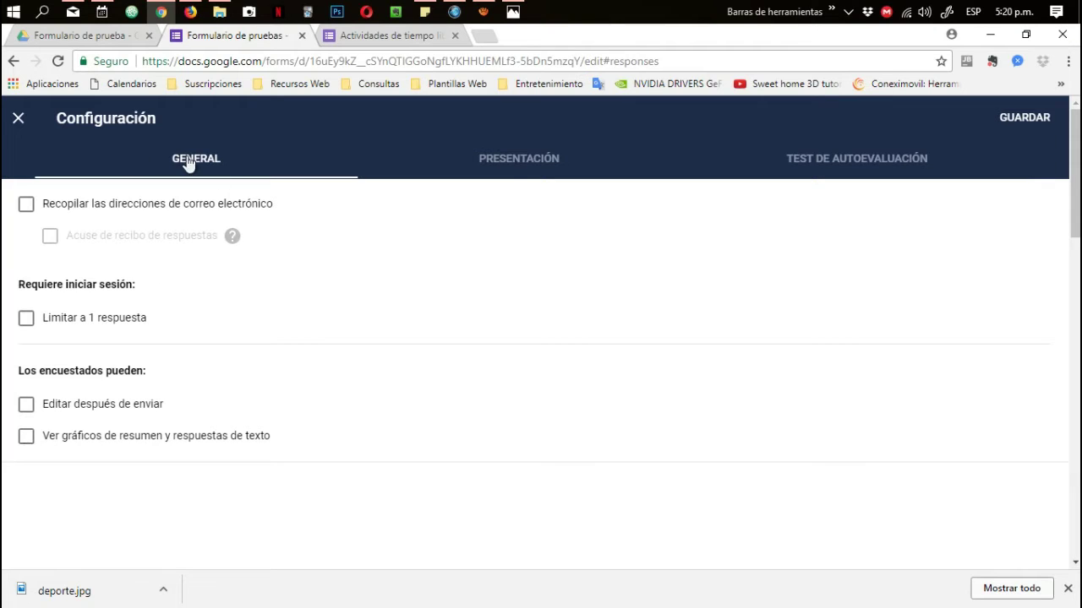
left_click(515, 168)
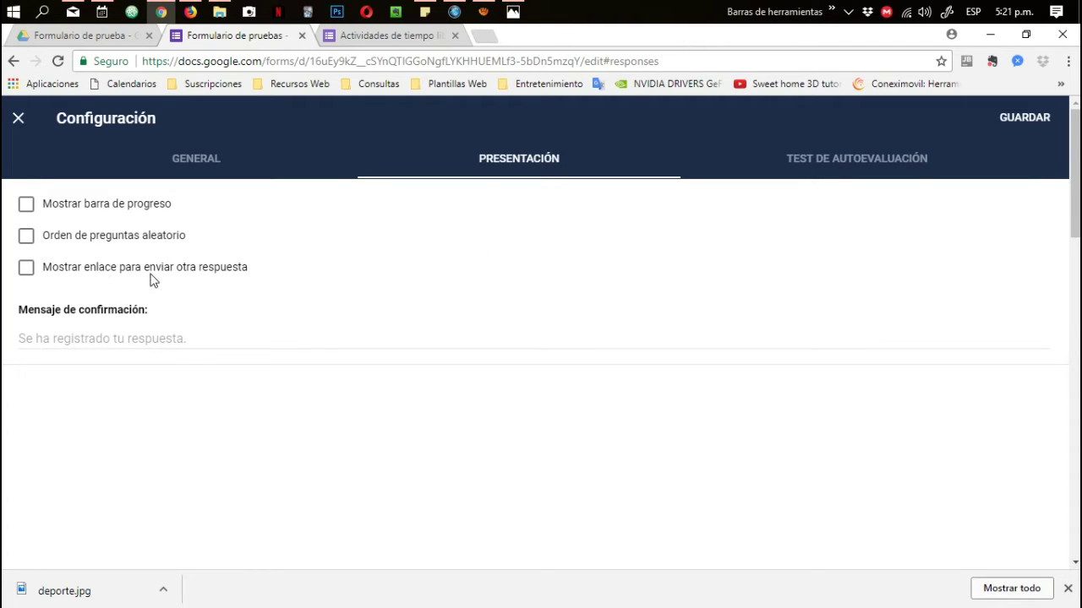
left_click(848, 162)
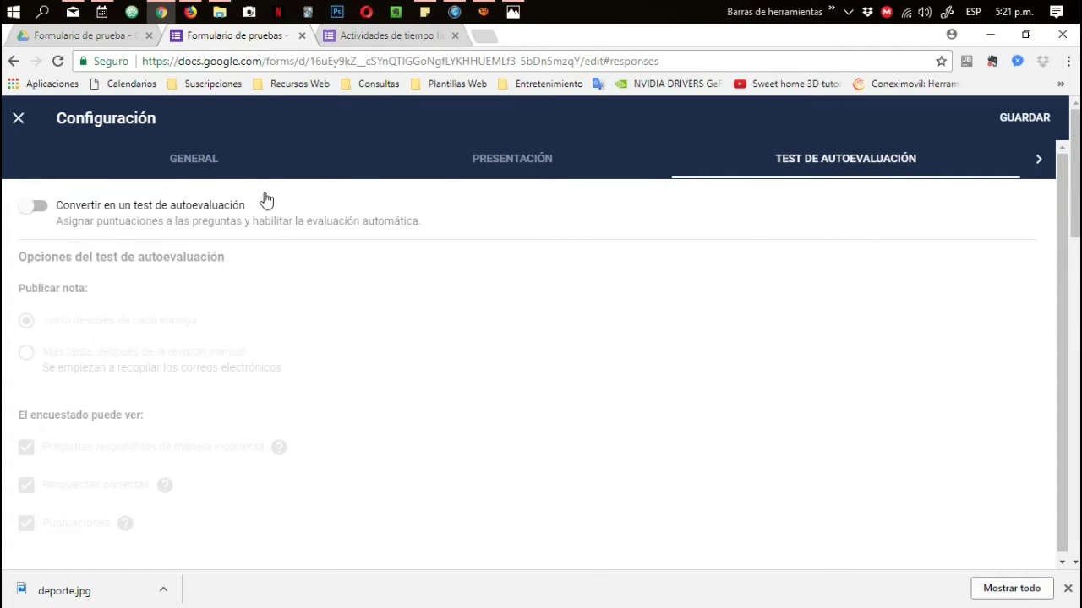
left_click(241, 171)
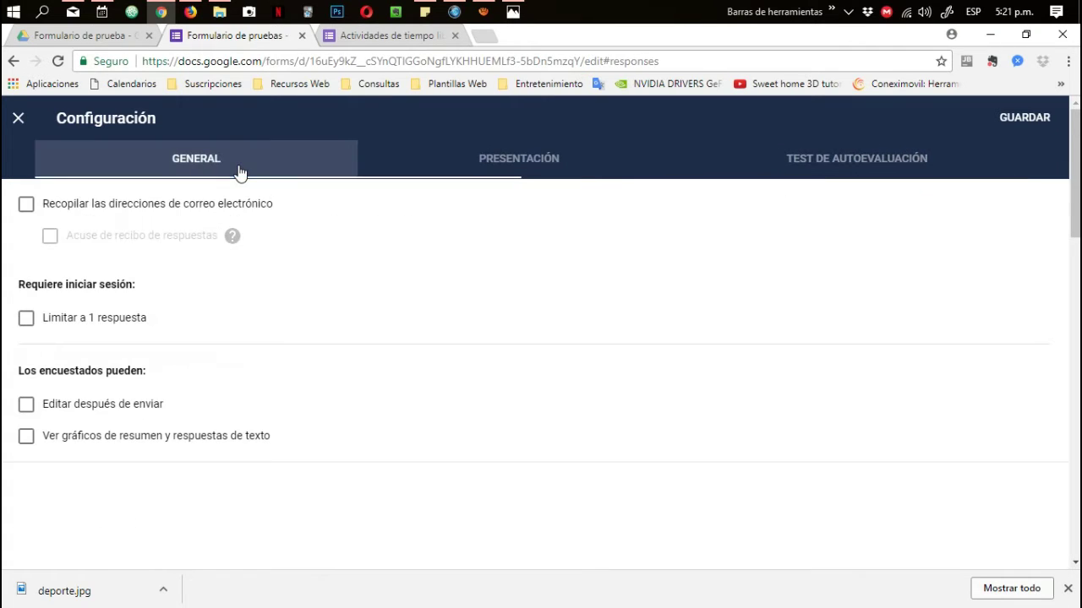
left_click(19, 120)
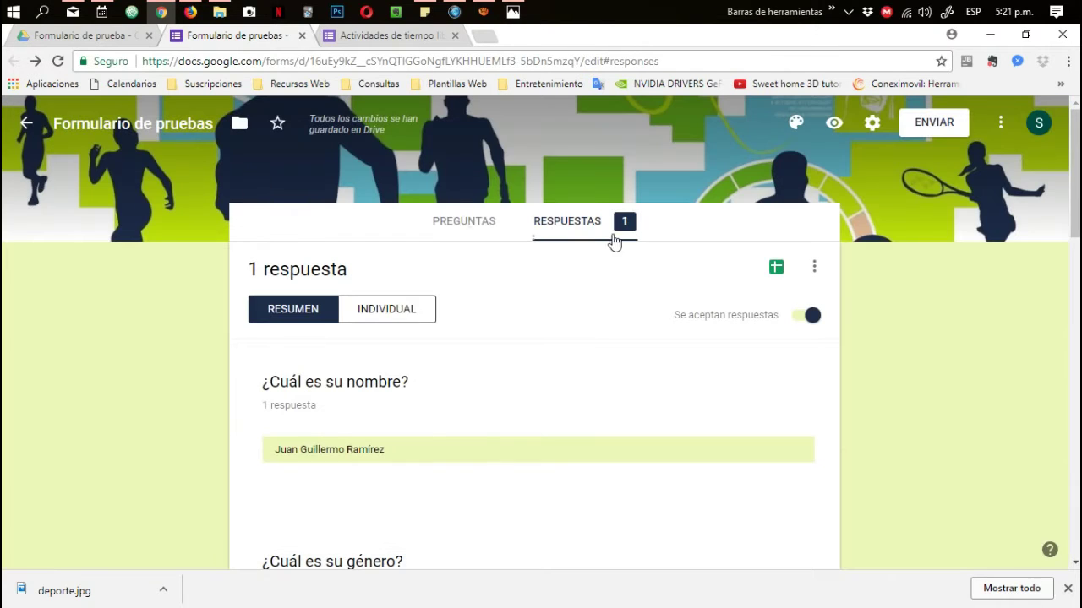
Step: Address the form invitation to the student contact, replacing the Ofimática Comfenalco group
left_click(933, 123)
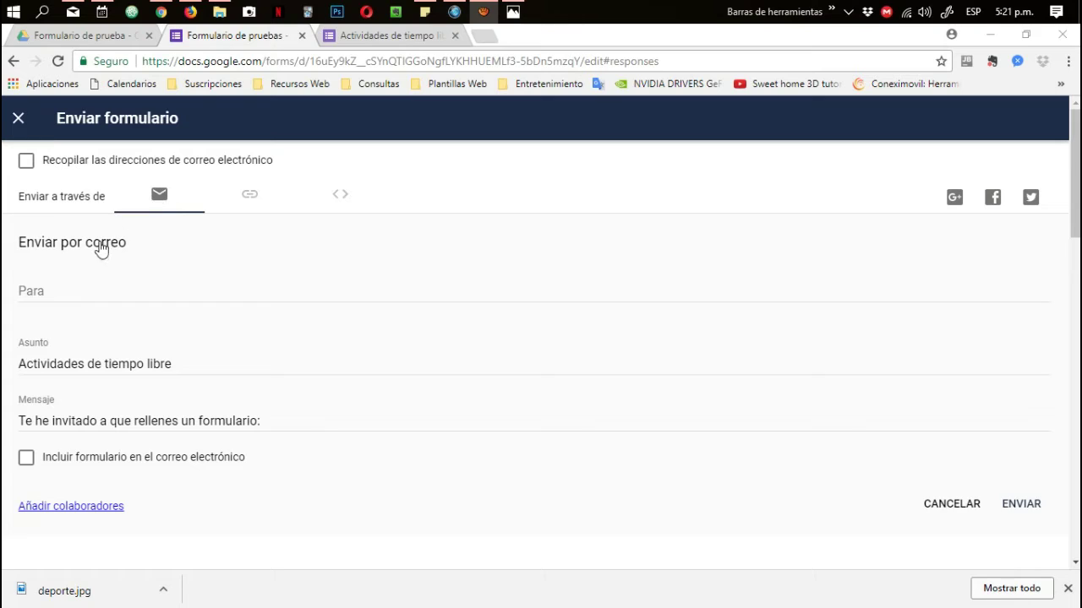
left_click(59, 292)
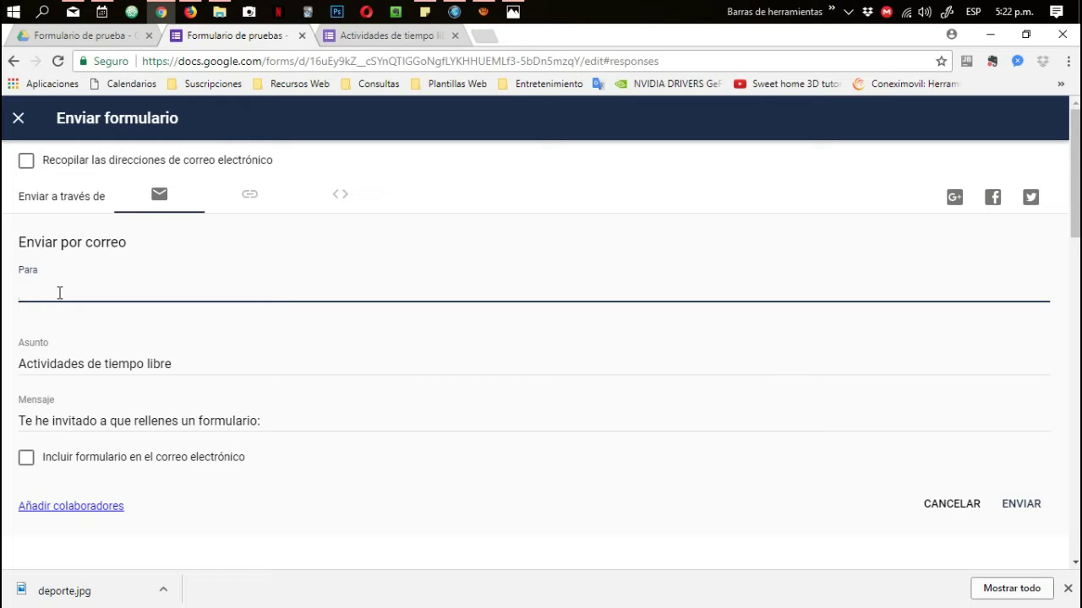
type("fi")
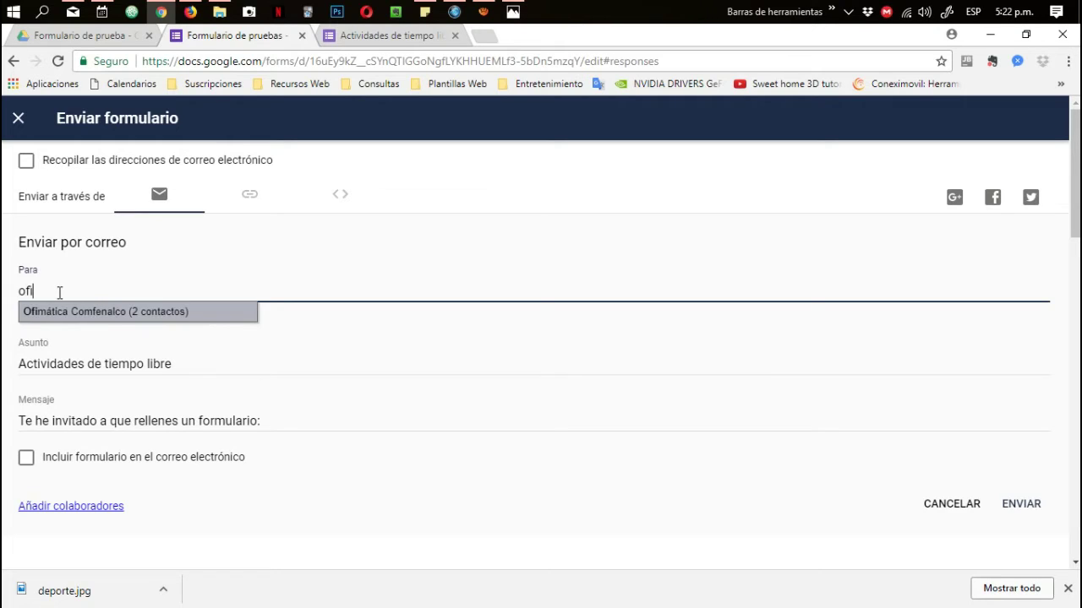
left_click(104, 313)
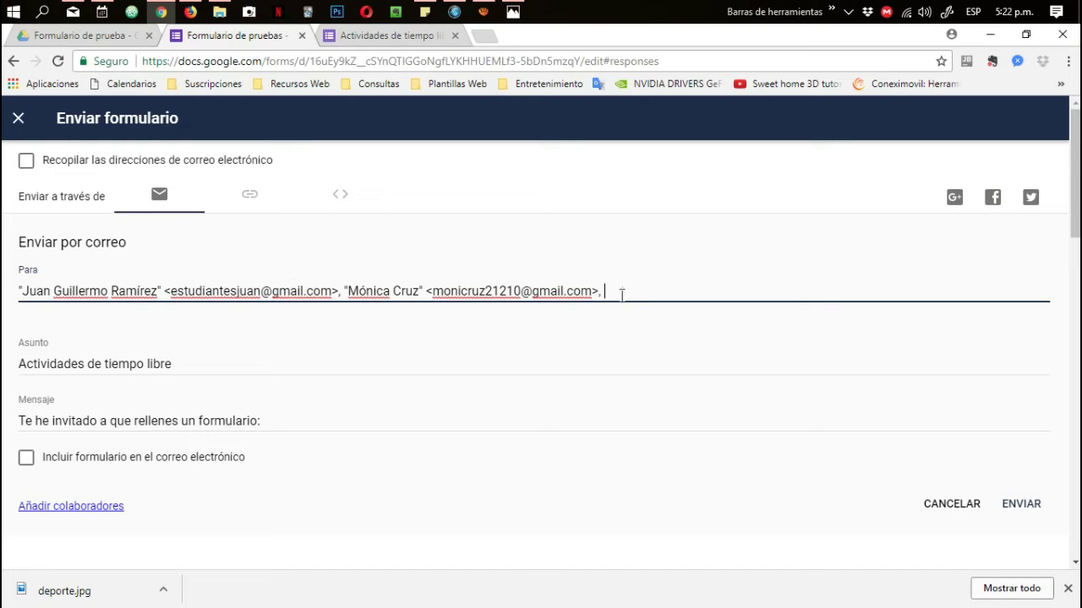
left_click_drag(622, 293, 18, 291)
key("BackSpace")
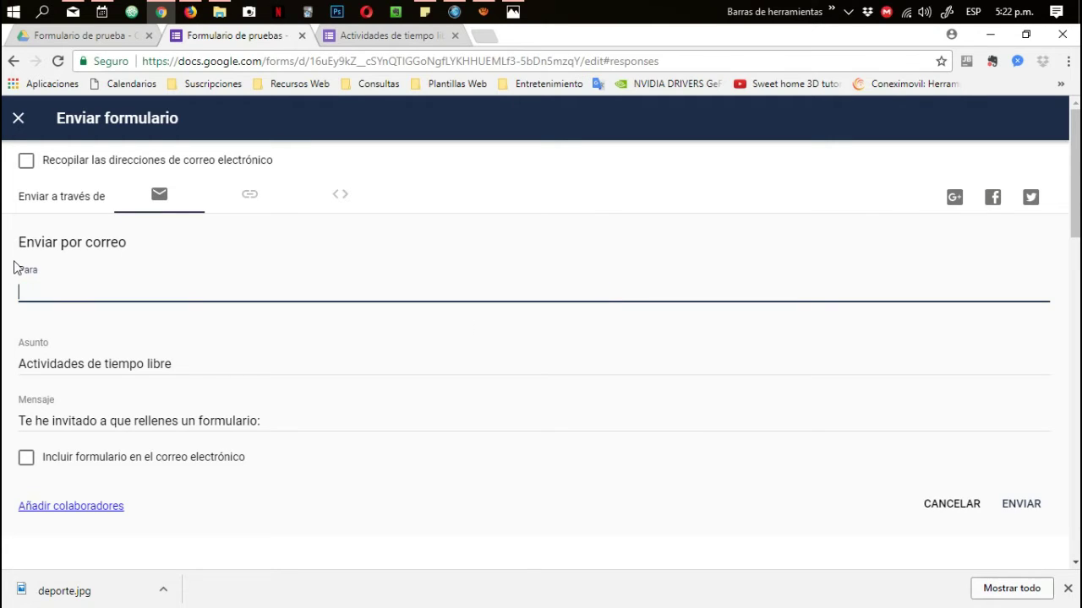
type("estu")
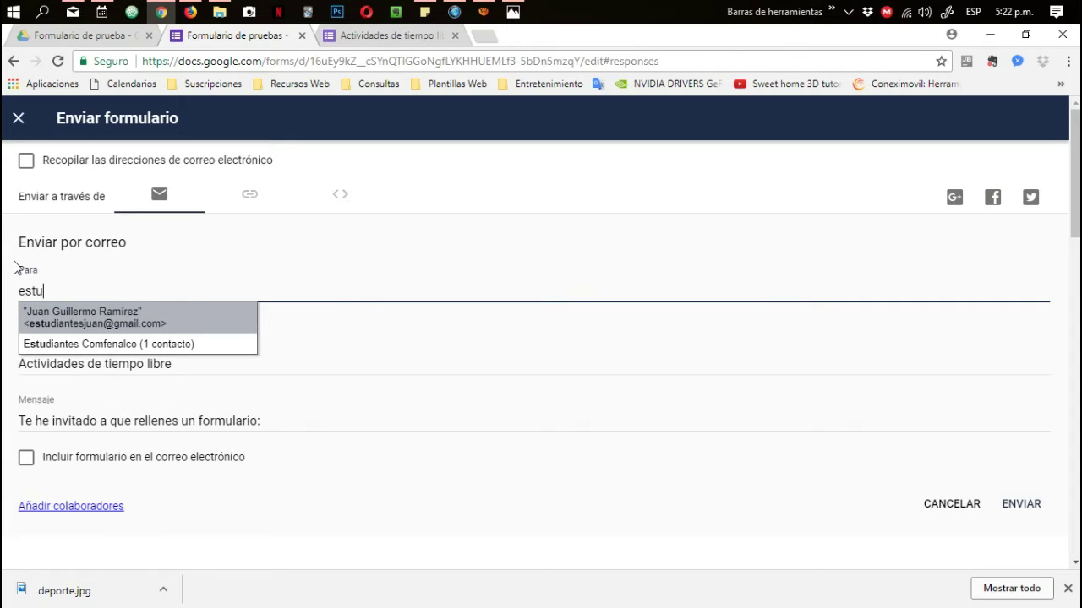
left_click(82, 314)
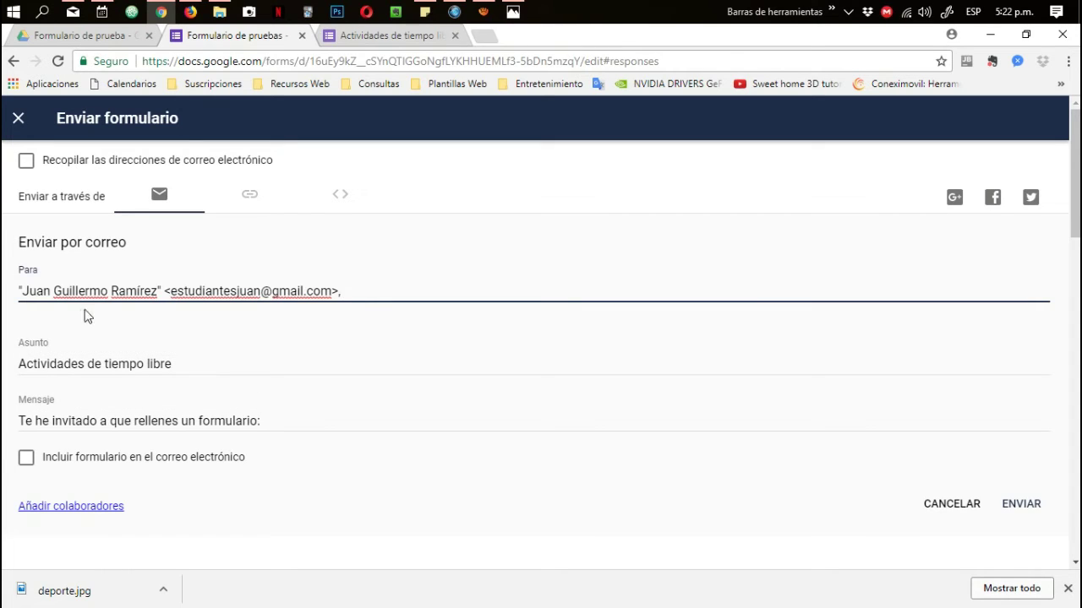
Step: Select the existing subject and start typing 'En' over it
left_click(22, 363)
left_click_drag(196, 370, 4, 364)
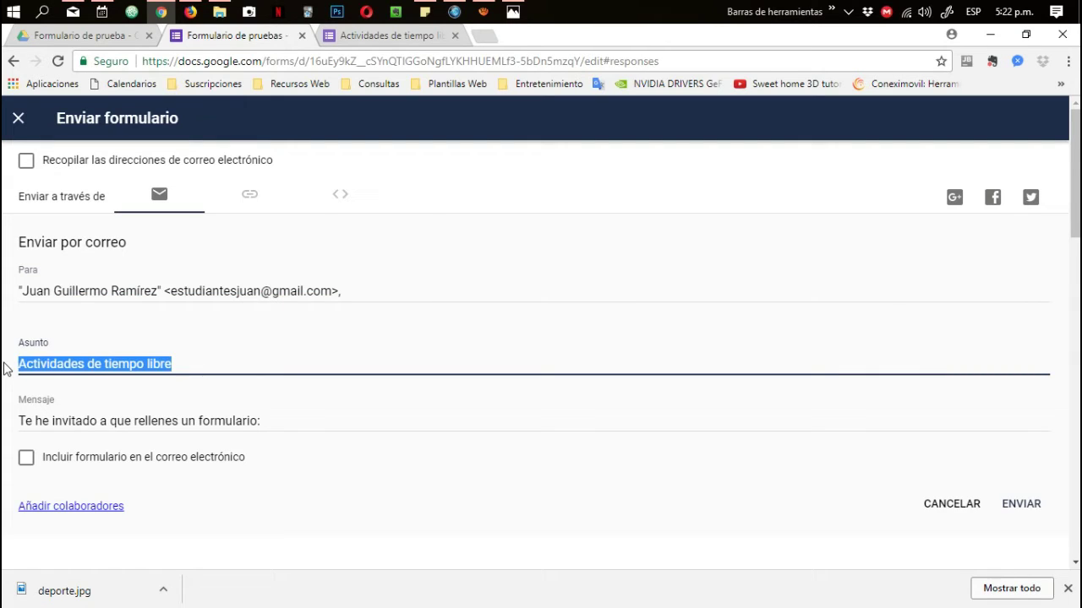
type("Encuesta")
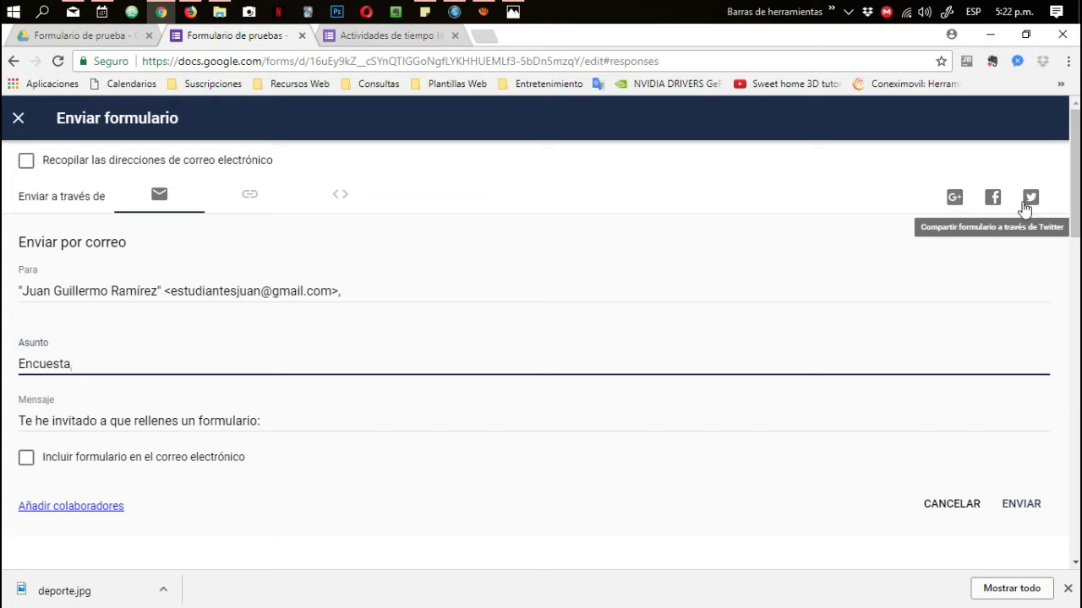
Step: Send the 'Encuesta' invitation e-mail to the student contact
left_click(1021, 505)
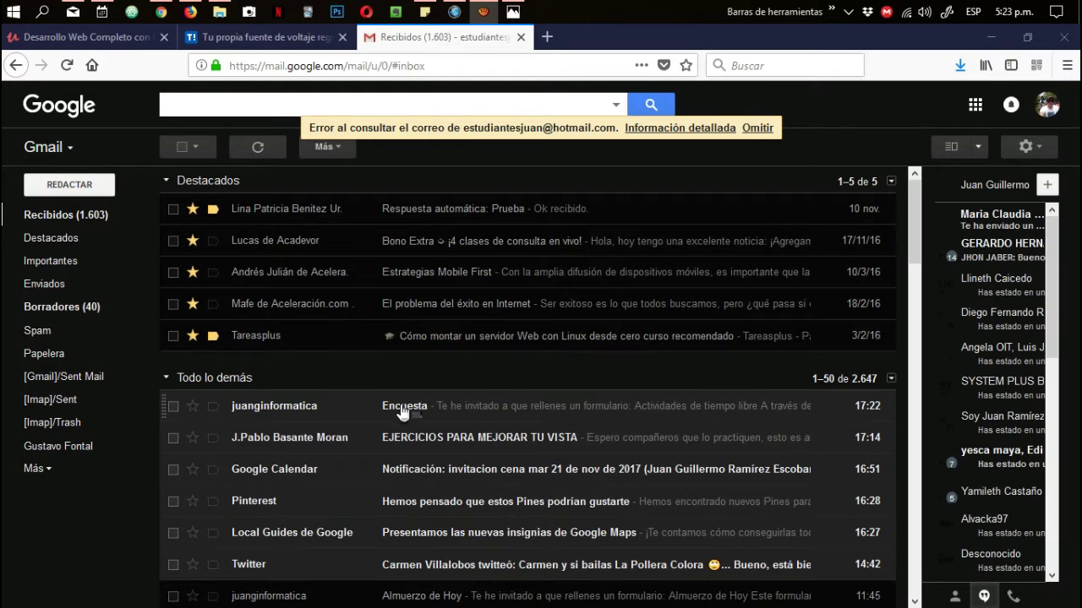
Step: Open the Encuesta e-mail, fill in and submit the form, then return to the editor
left_click(290, 407)
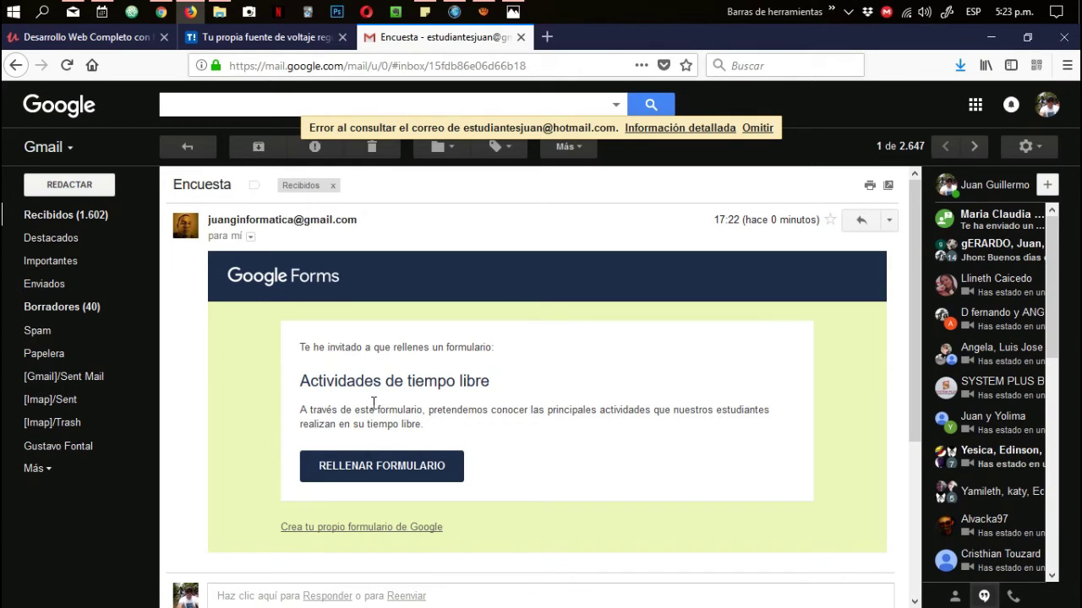
left_click(372, 475)
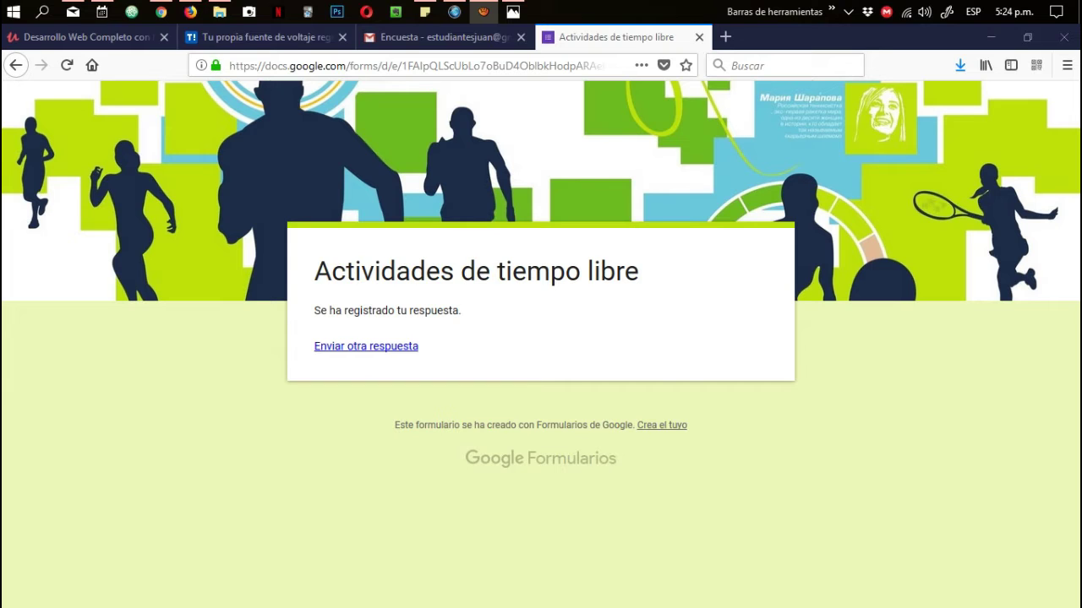
key("alt+Tab")
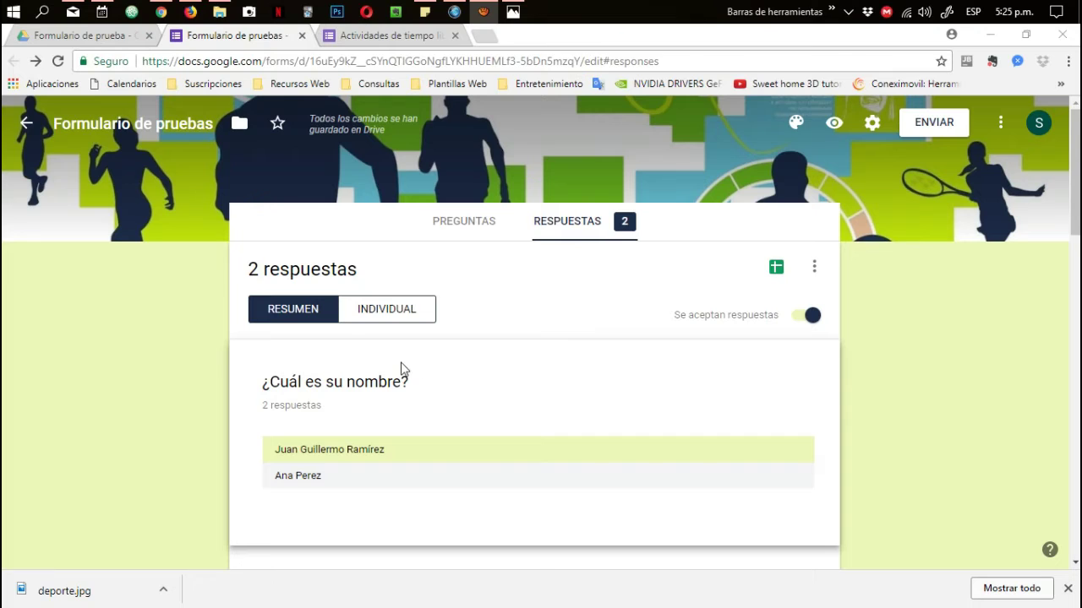
scroll(402, 369, "down", 1)
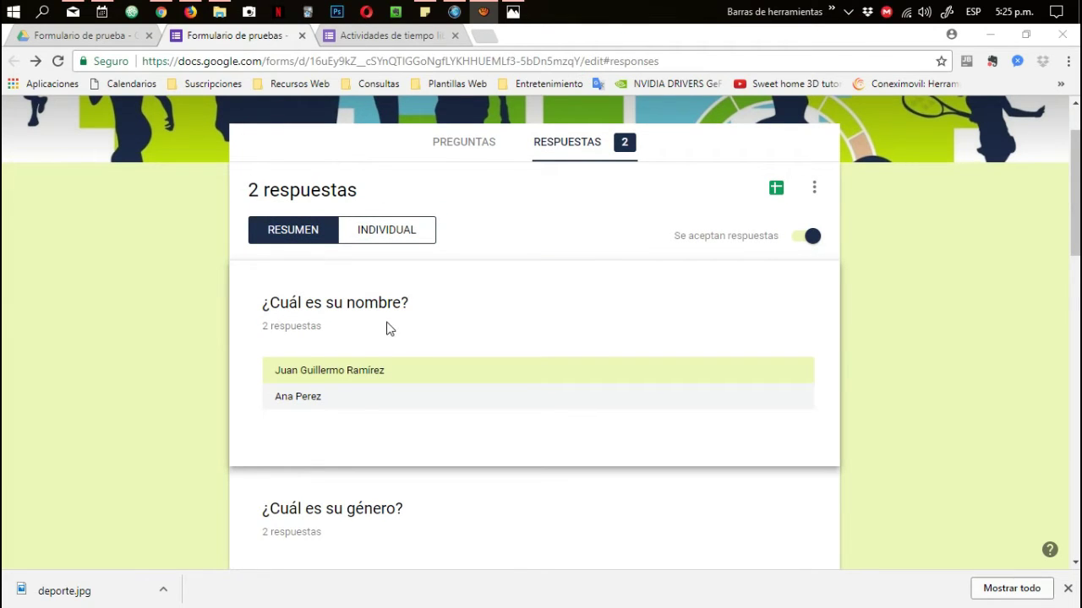
scroll(372, 331, "down", 1)
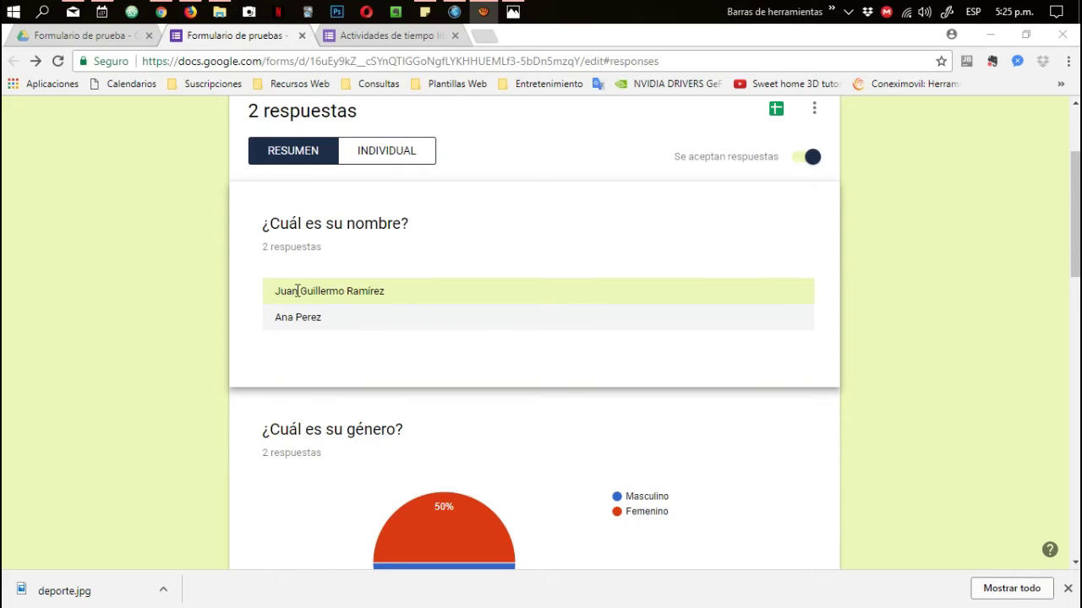
scroll(359, 323, "down", 3)
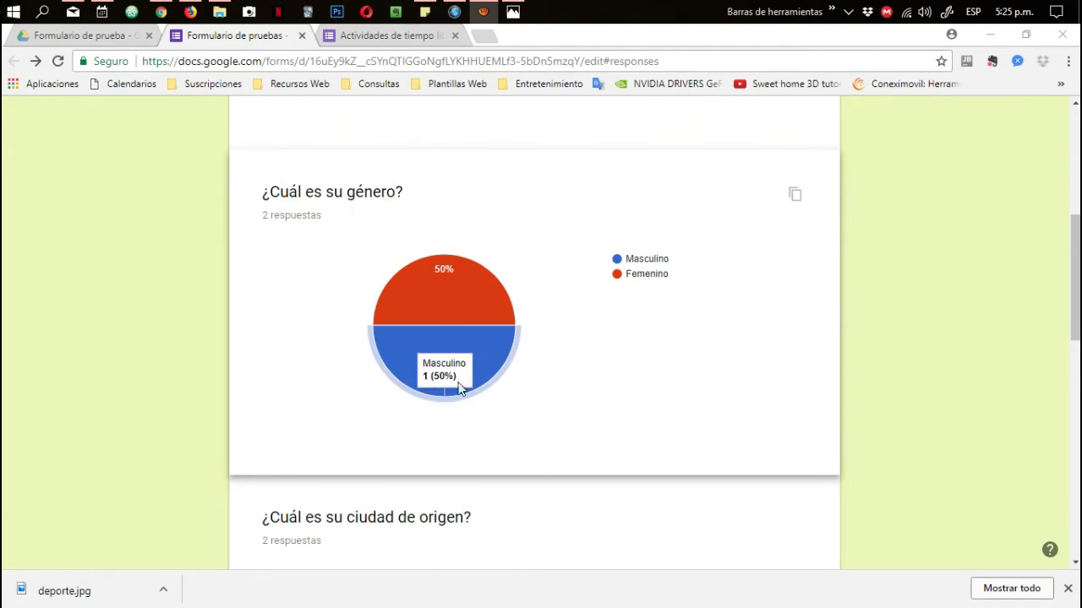
scroll(633, 254, "down", 3)
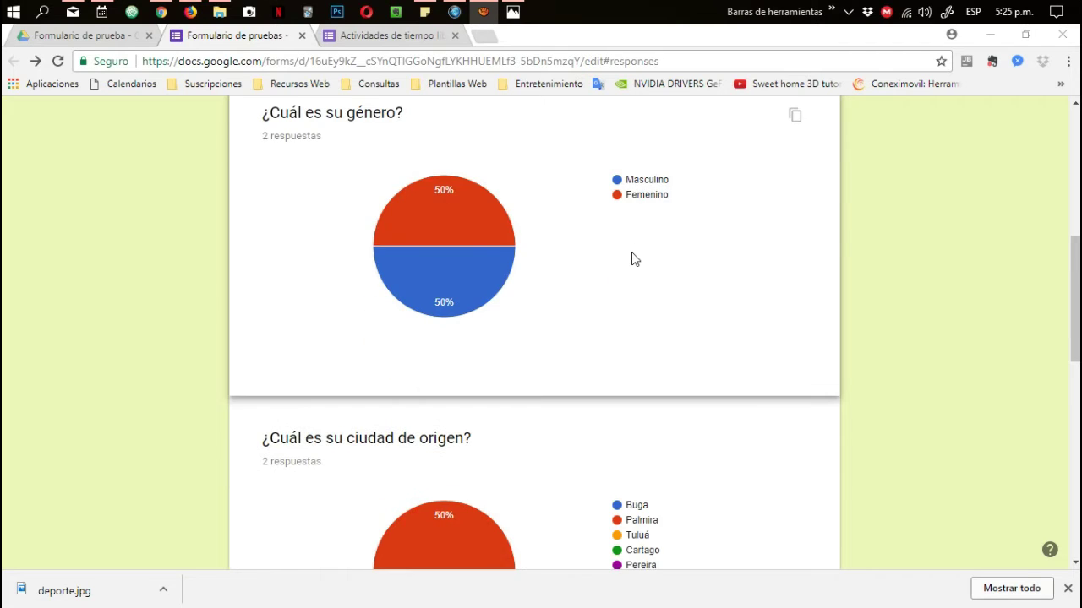
scroll(446, 323, "down", 4)
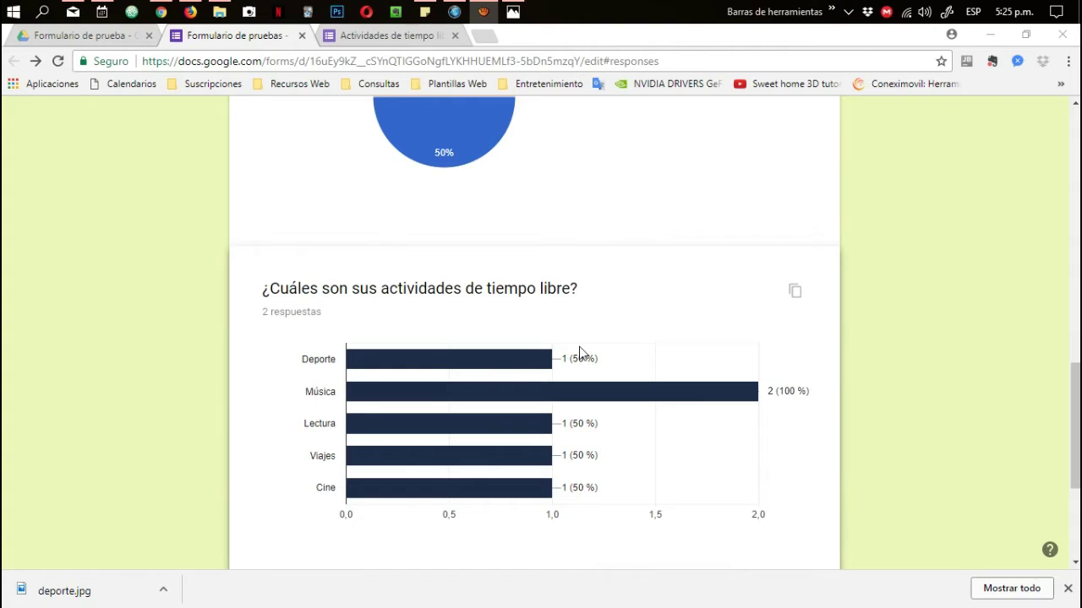
scroll(578, 352, "down", 3)
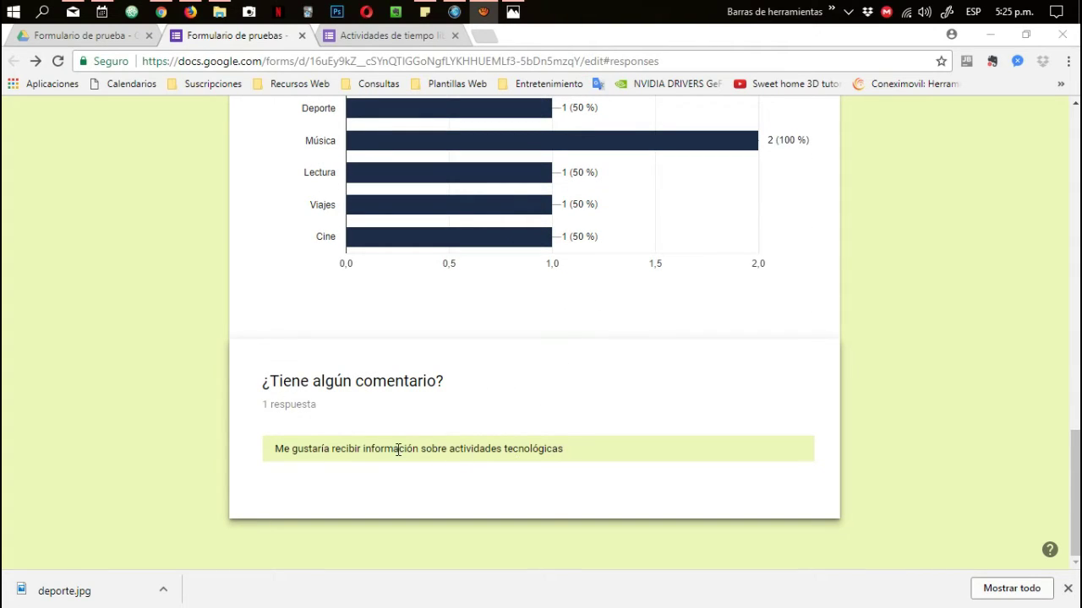
scroll(338, 389, "up", 15)
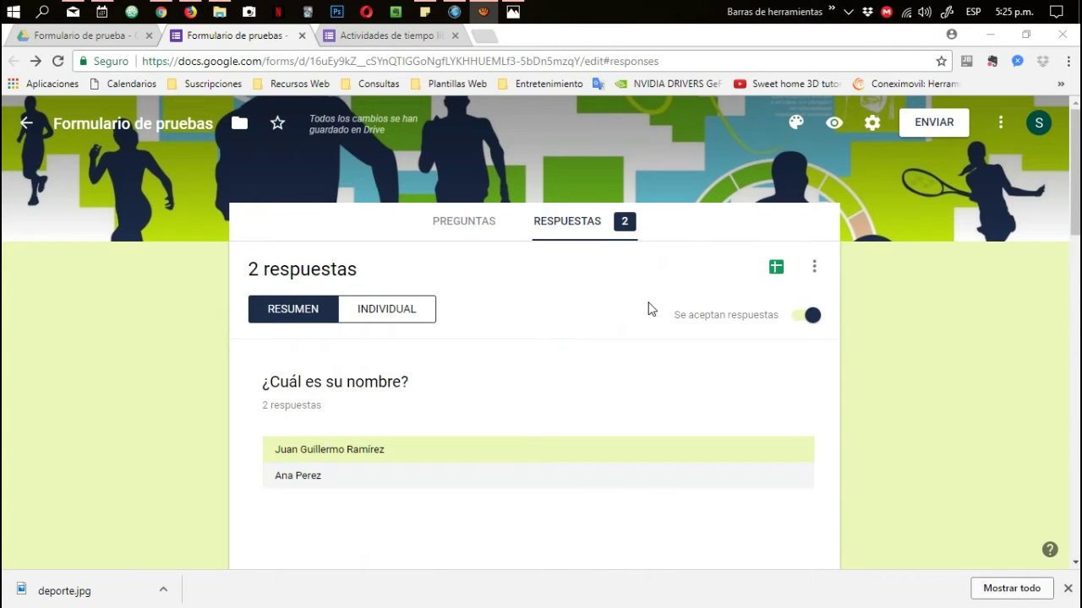
scroll(563, 283, "down", 2)
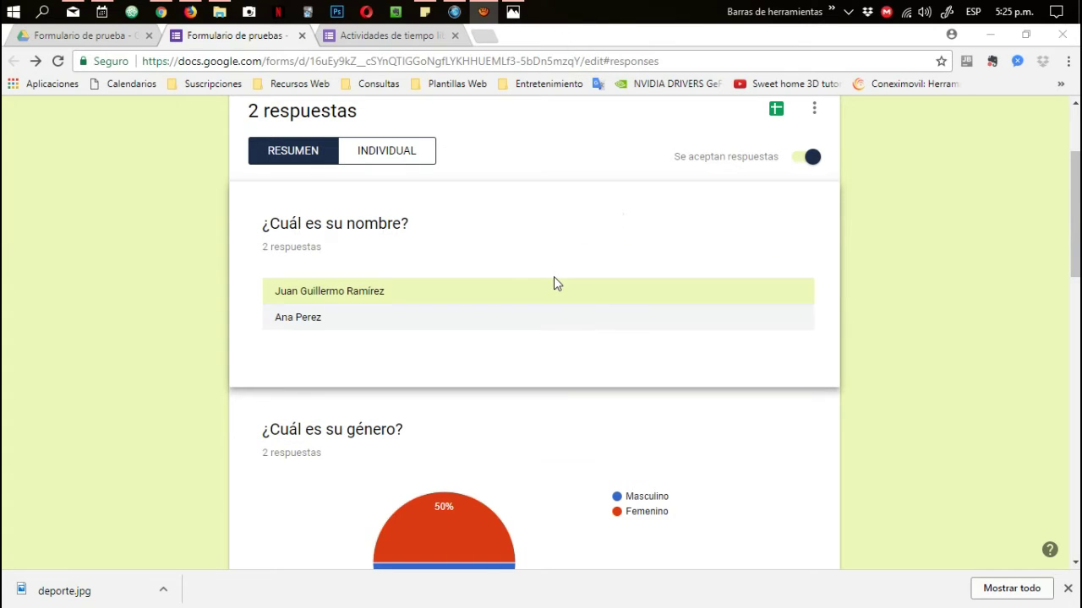
scroll(406, 303, "up", 2)
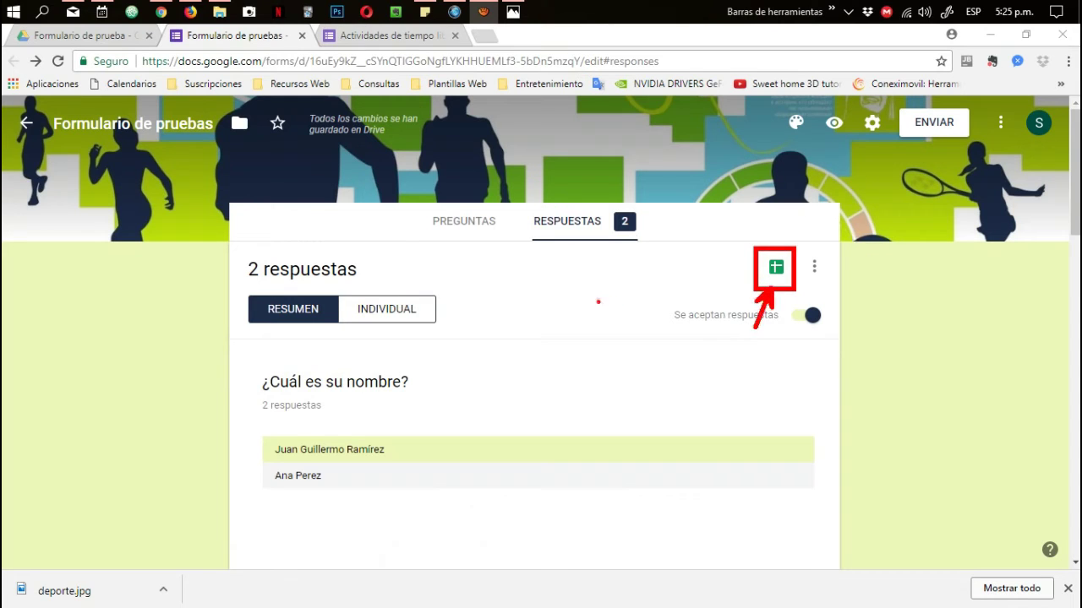
Step: Create the linked 'Formulario de pruebas (respuestas)' spreadsheet, then close its tab
left_click(779, 269)
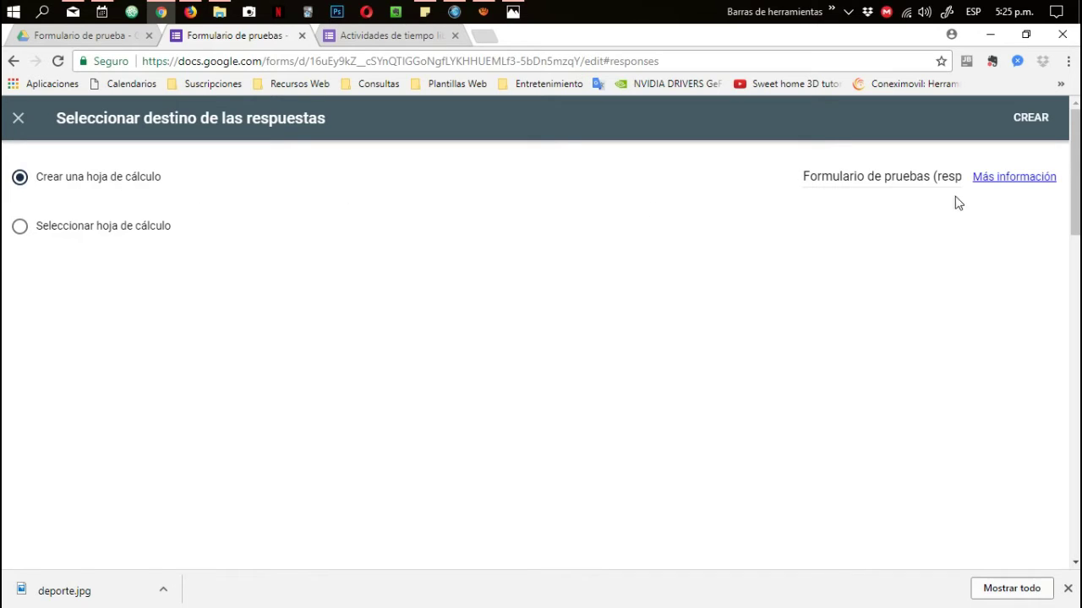
left_click(924, 177)
left_click_drag(863, 176, 1001, 159)
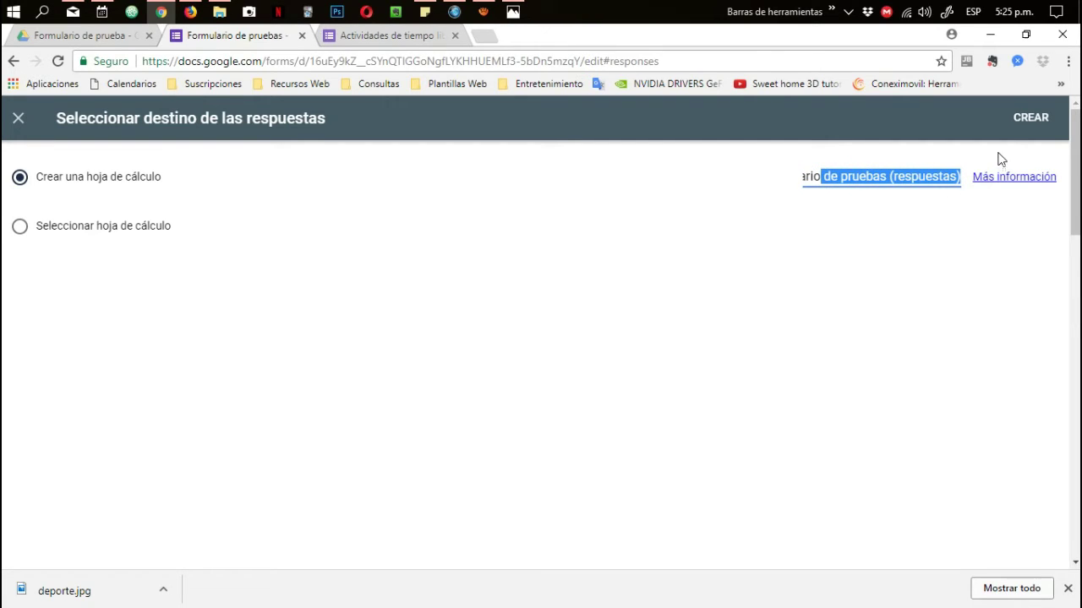
left_click(1041, 120)
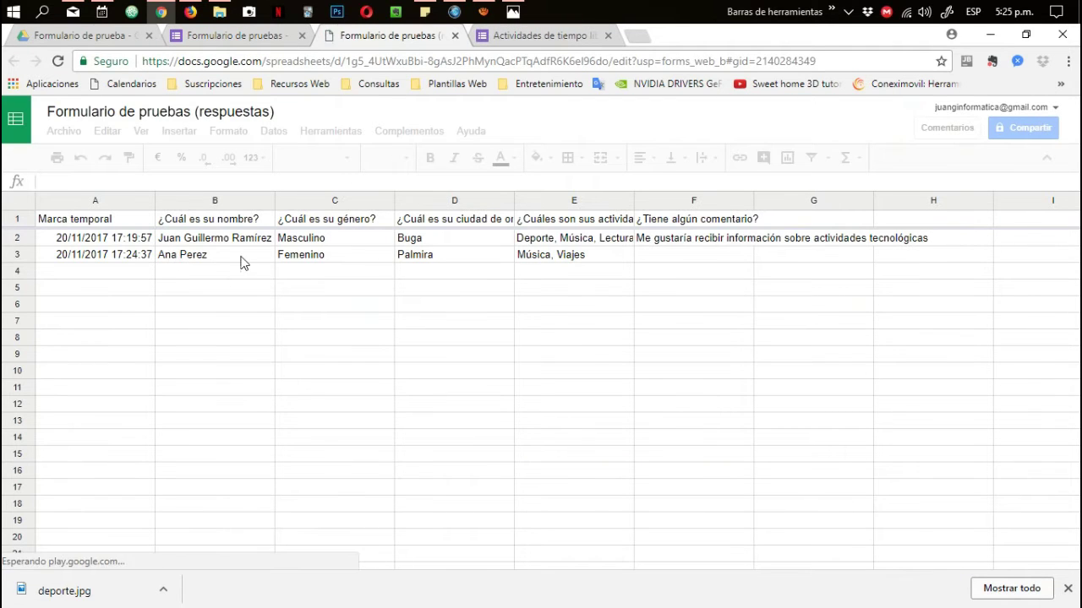
left_click(455, 36)
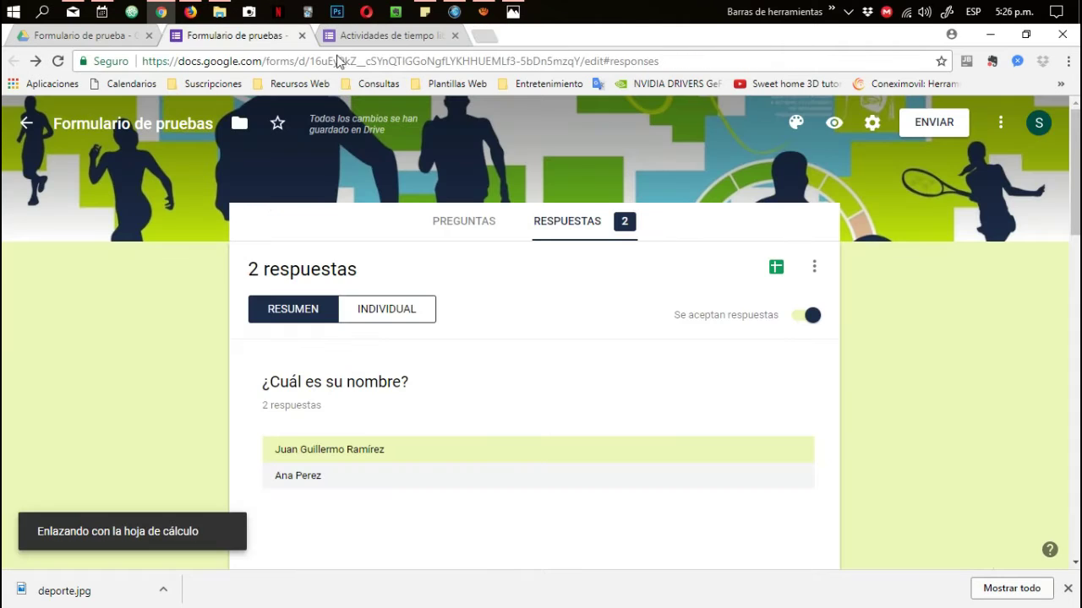
Step: Open the Formulario de prueba Drive folder and select the Formulario de pruebas (respuestas) spreadsheet
left_click(90, 39)
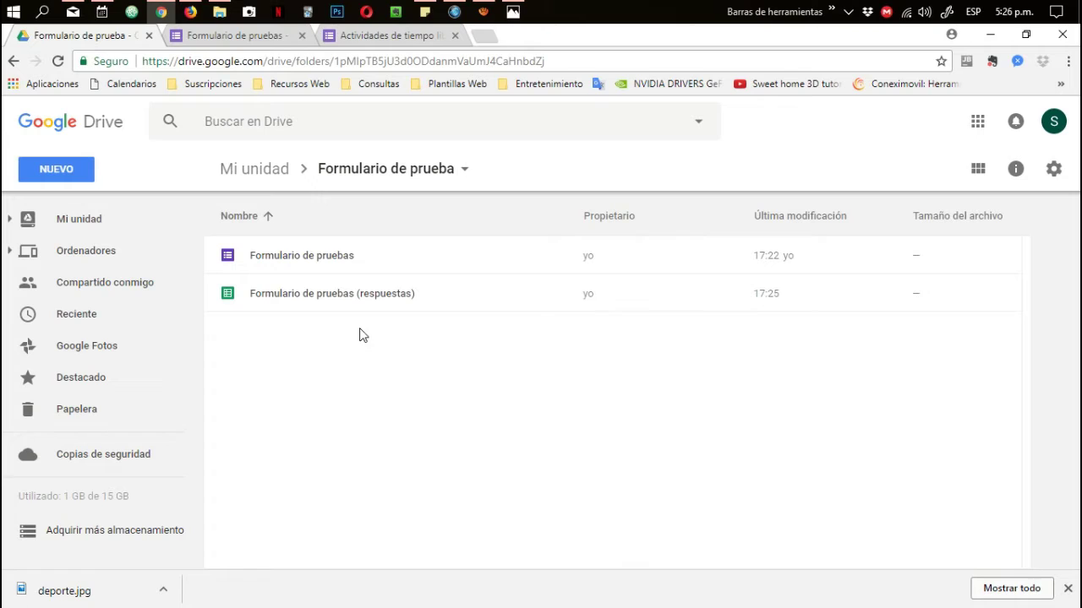
left_click(279, 301)
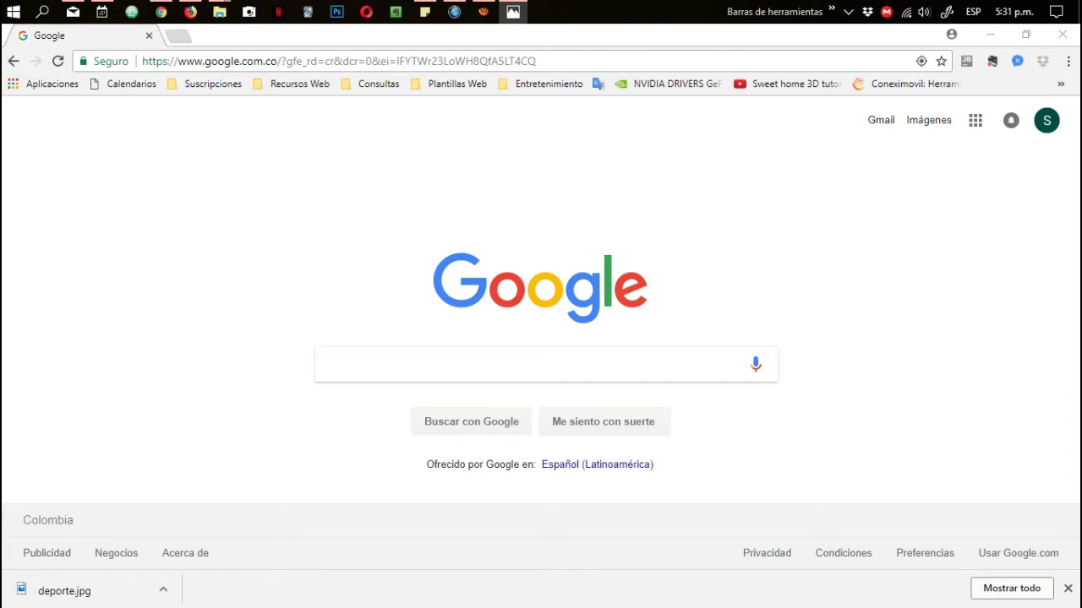
Step: Drop the typed 'youtube' address and open YouTube from the Google apps grid instead
left_click(669, 183)
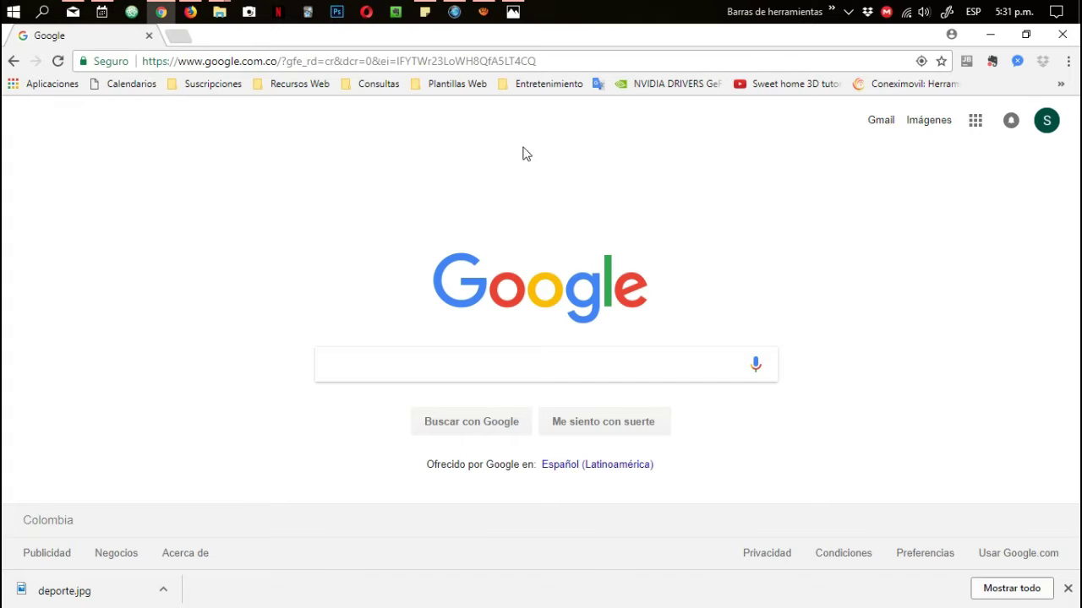
left_click(495, 61)
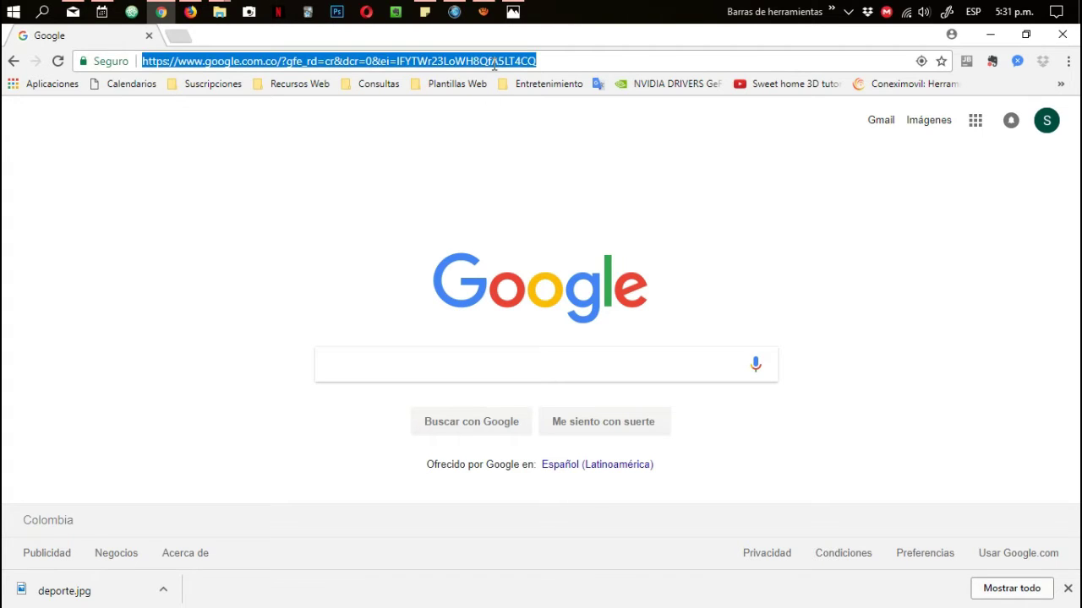
type("youtube")
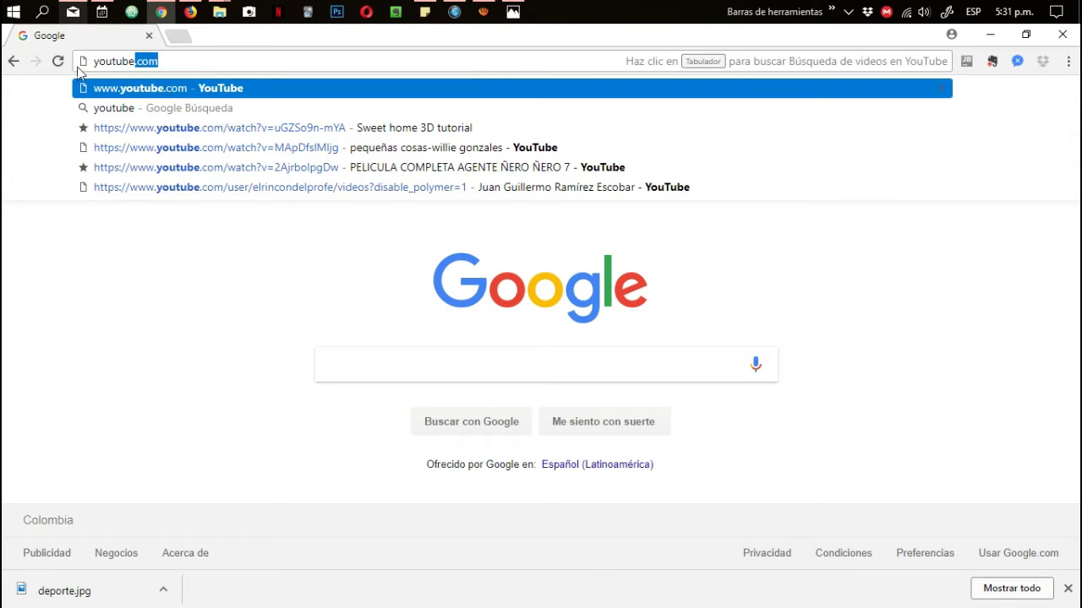
key("Escape")
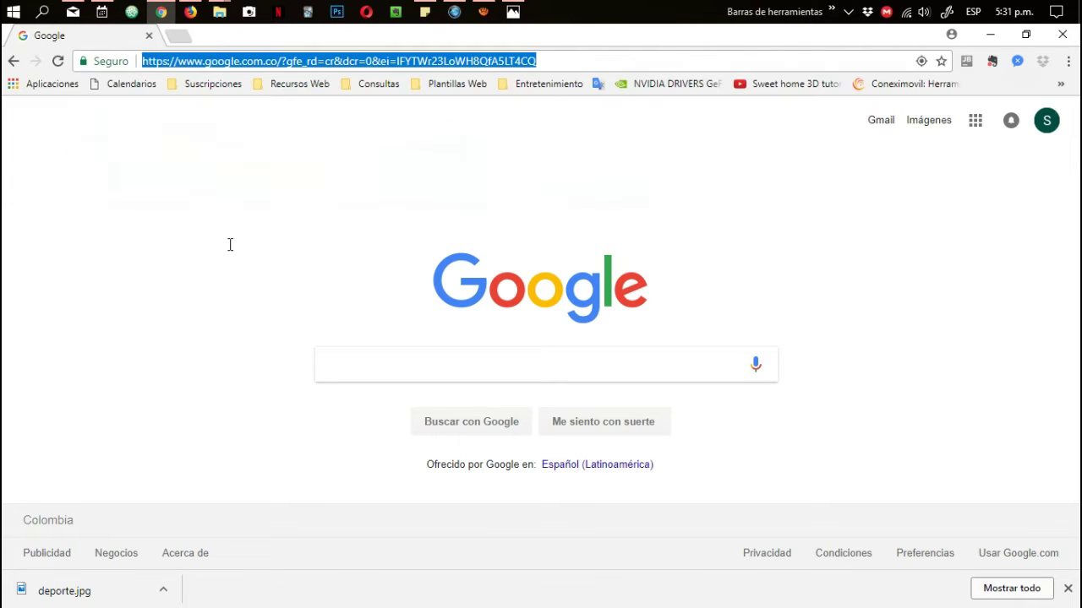
left_click(879, 195)
left_click(979, 126)
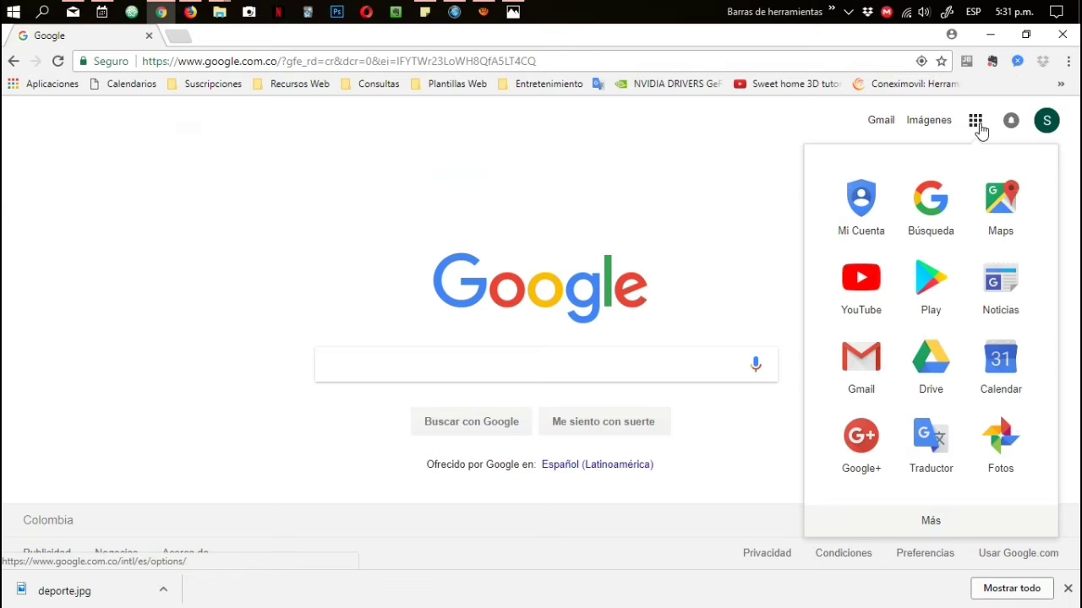
left_click(863, 287)
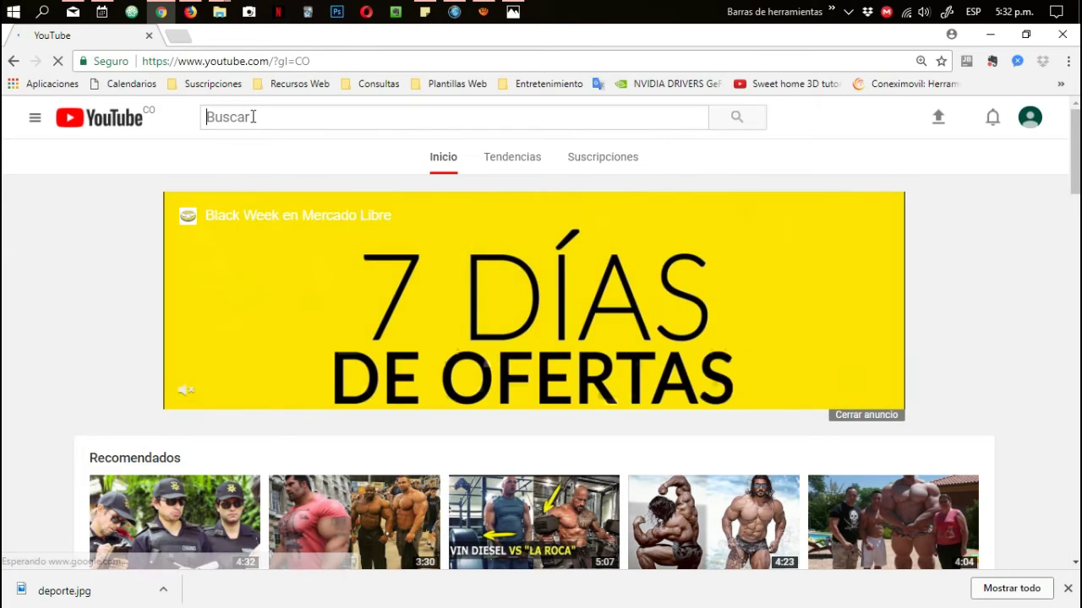
Step: Search YouTube for 'enchufetv' and open the microYAPA: Ducha Insensible video
type("enchu")
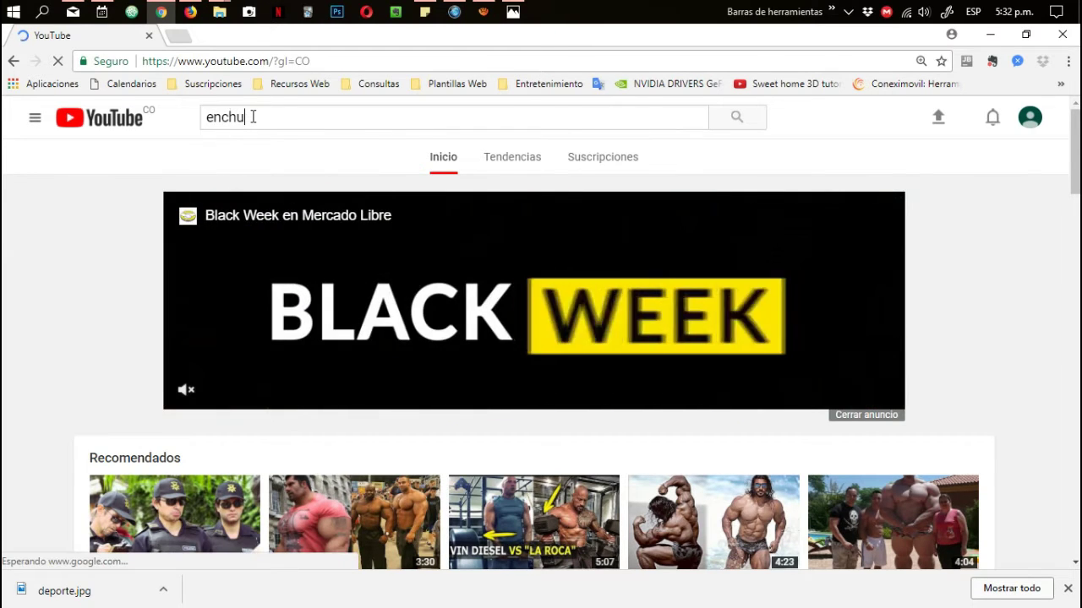
type("fetv")
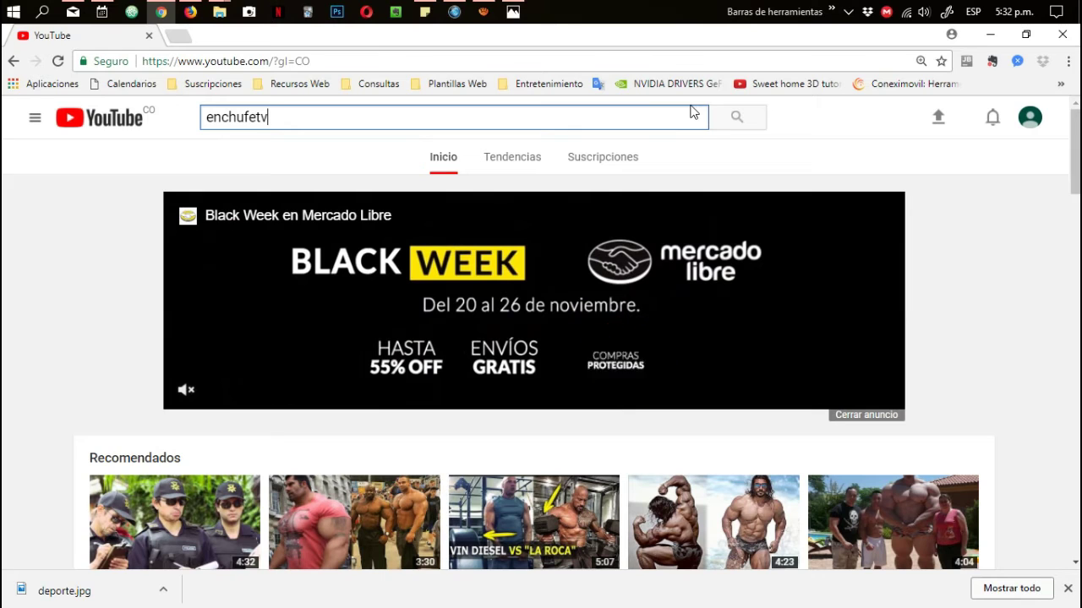
key("Return")
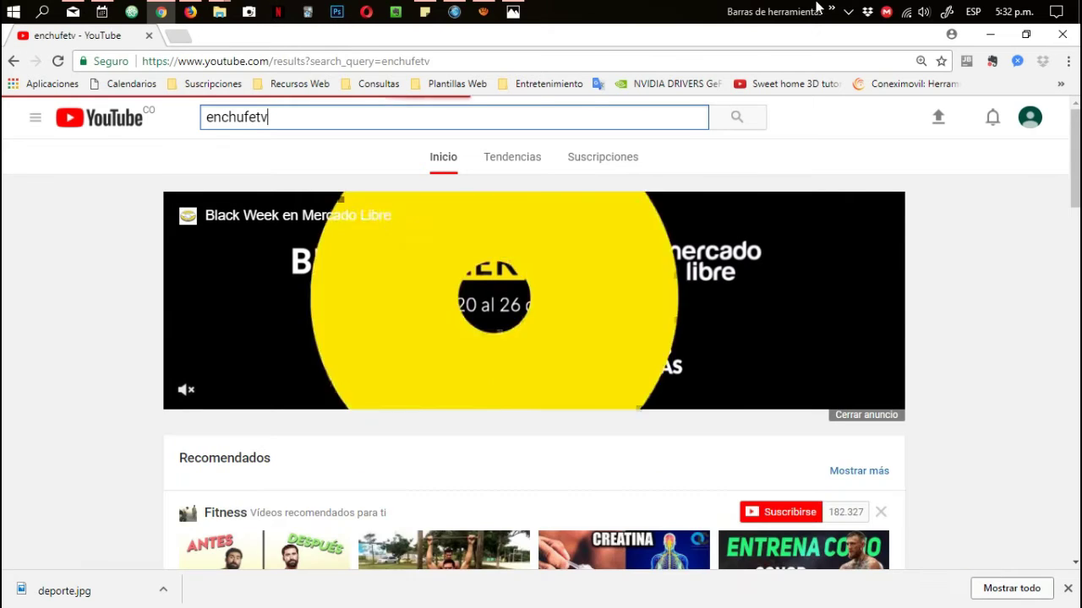
scroll(336, 343, "down", 3)
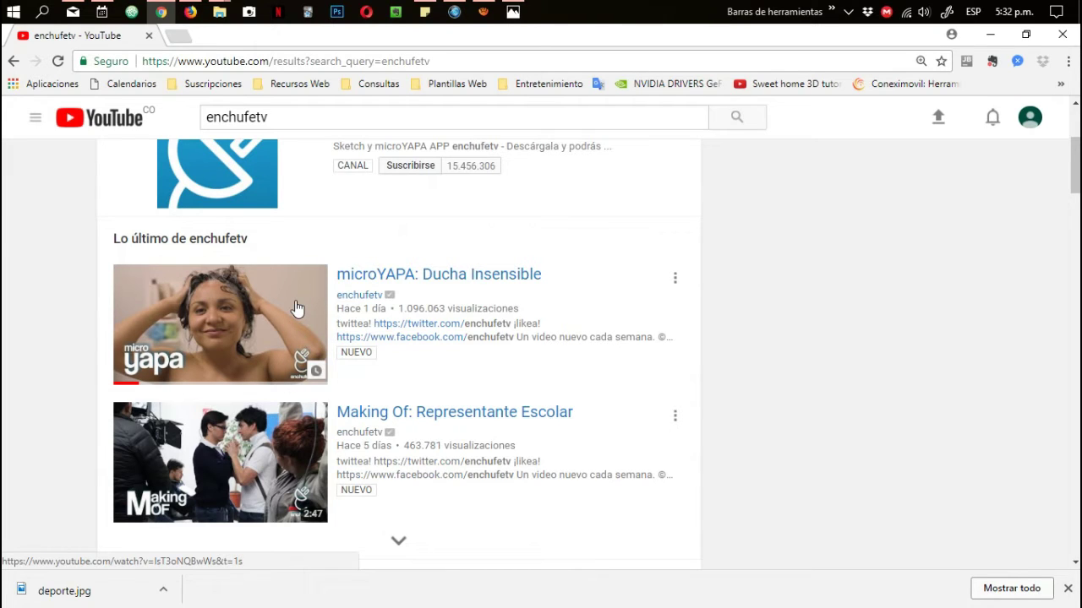
left_click(296, 308)
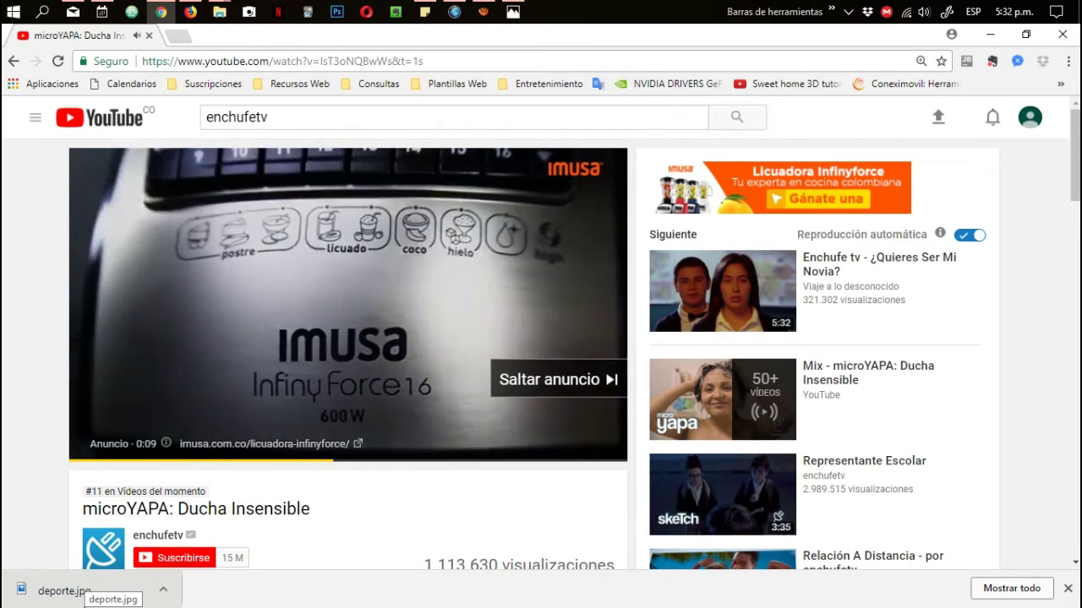
Step: Skip the ad and pause the microYAPA video at 0:07
left_click(557, 382)
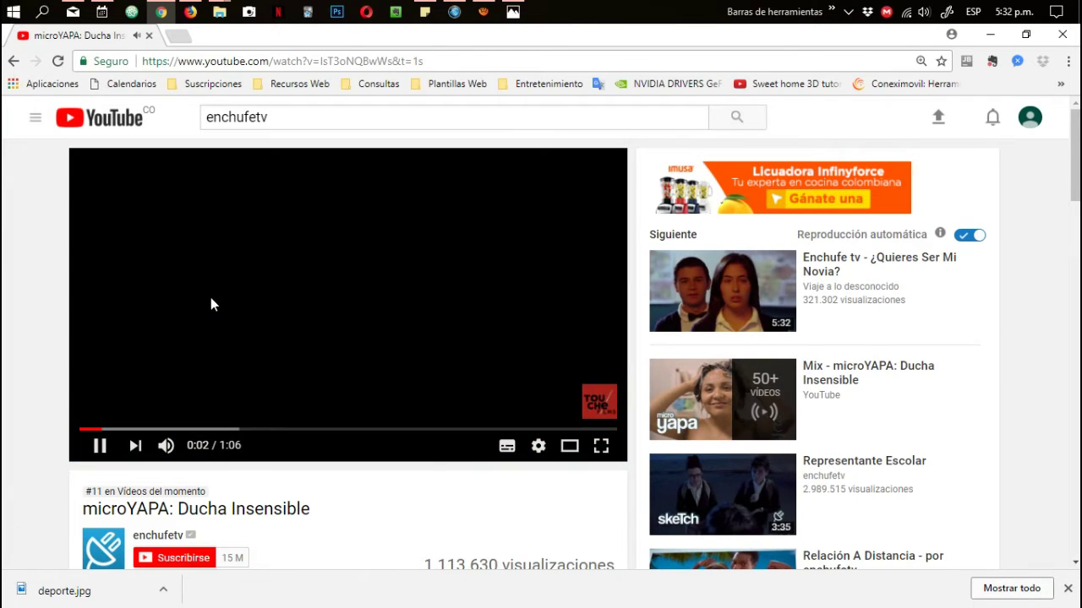
left_click(211, 298)
left_click(216, 348)
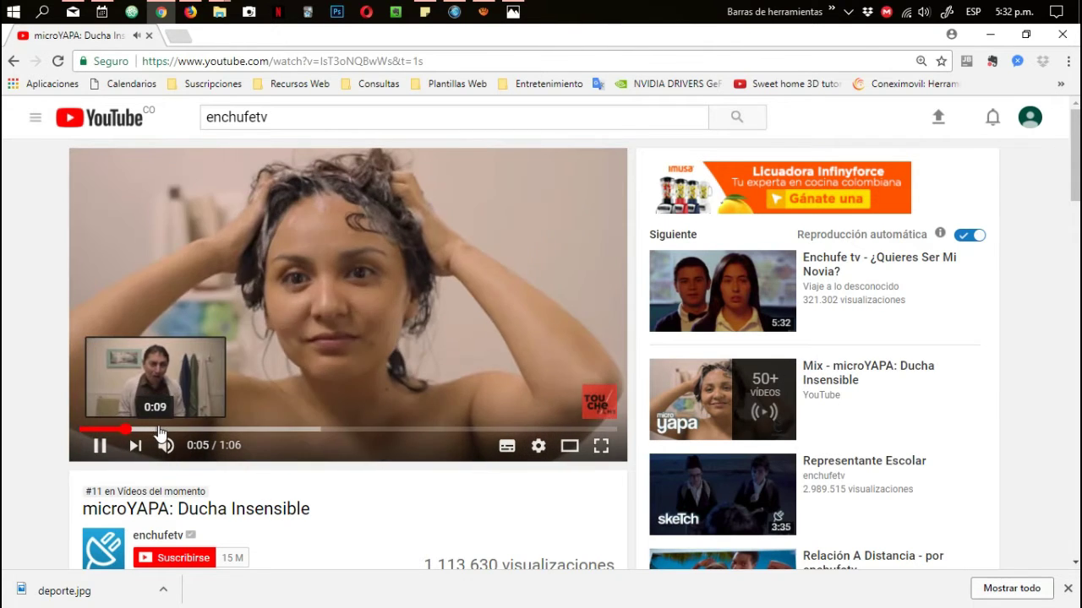
left_click(335, 263)
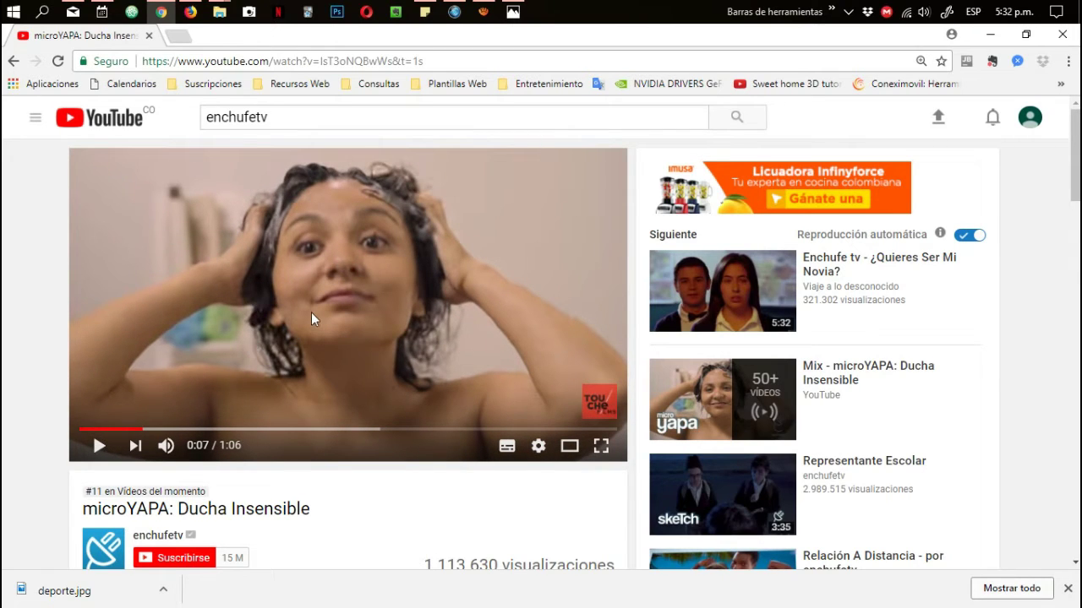
left_click(263, 62)
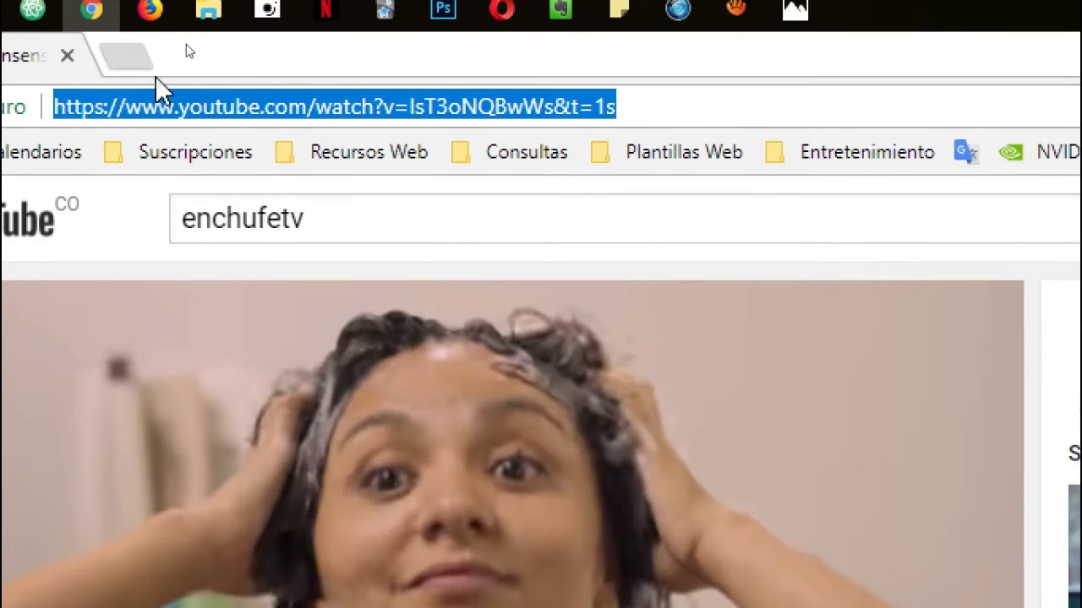
Step: Change the video address from youtube.com to yout.com to load it in the Yout converter
left_click(160, 107)
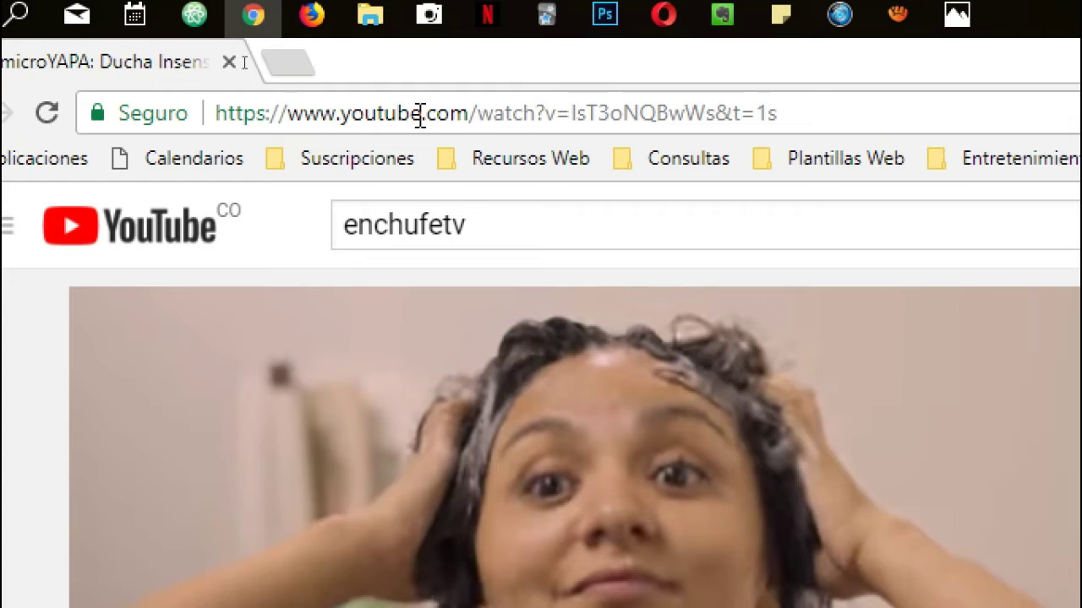
left_click(420, 116)
key("BackSpace")
key("BackSpace")
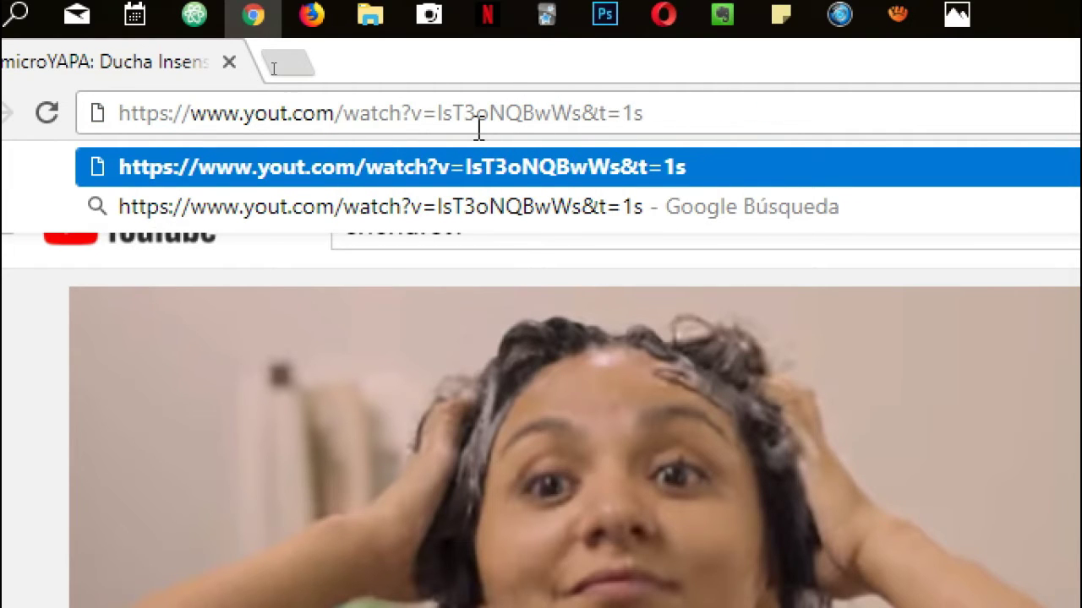
key("Return")
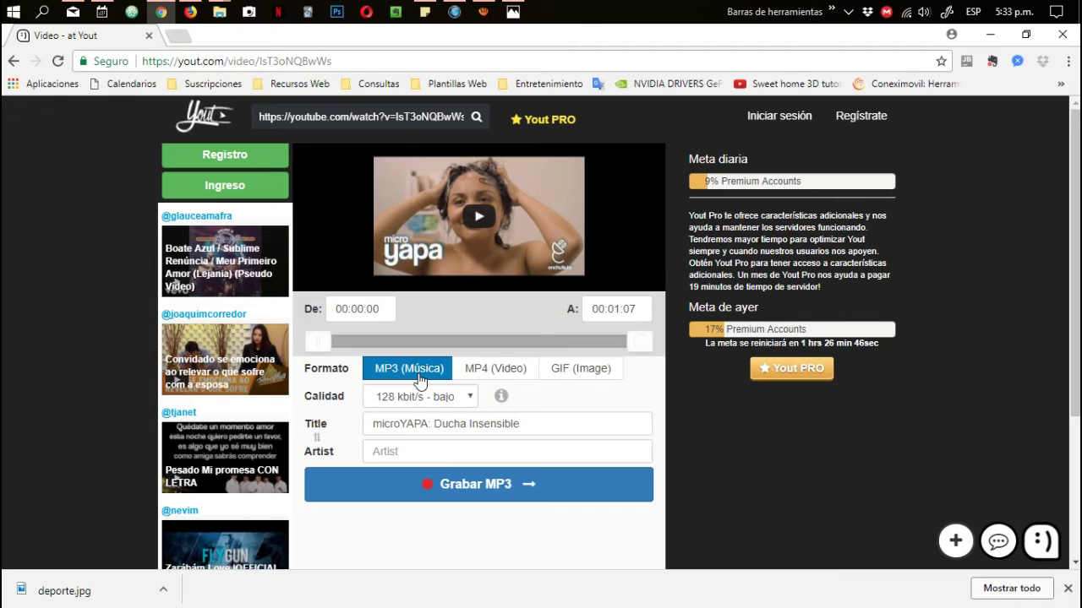
Step: Download the microYAPA video as a 128 kbit/s MP3 and show the file in its folder
left_click(435, 423)
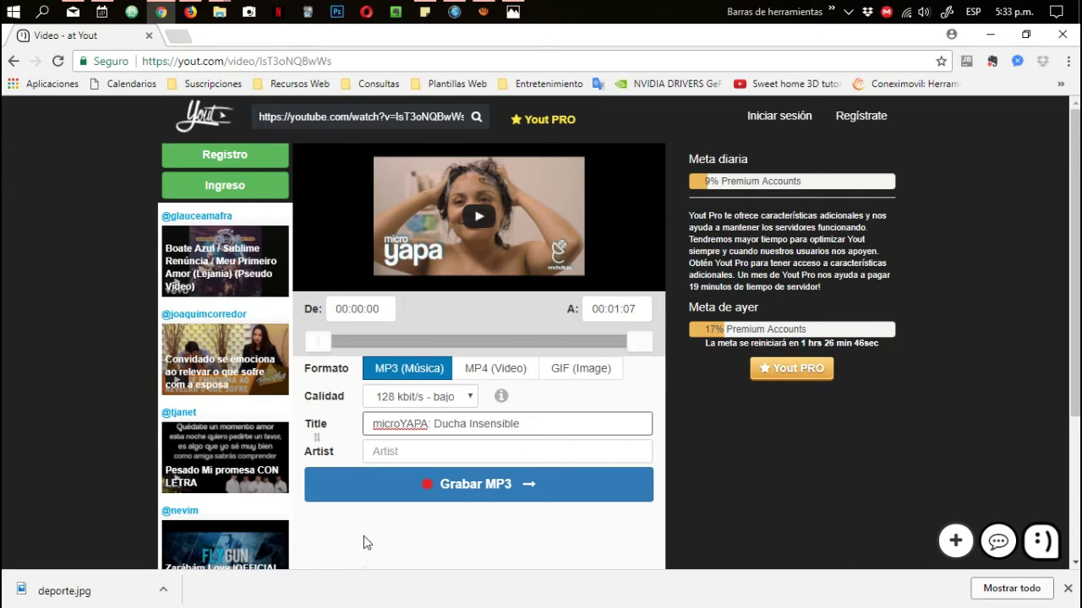
left_click(460, 494)
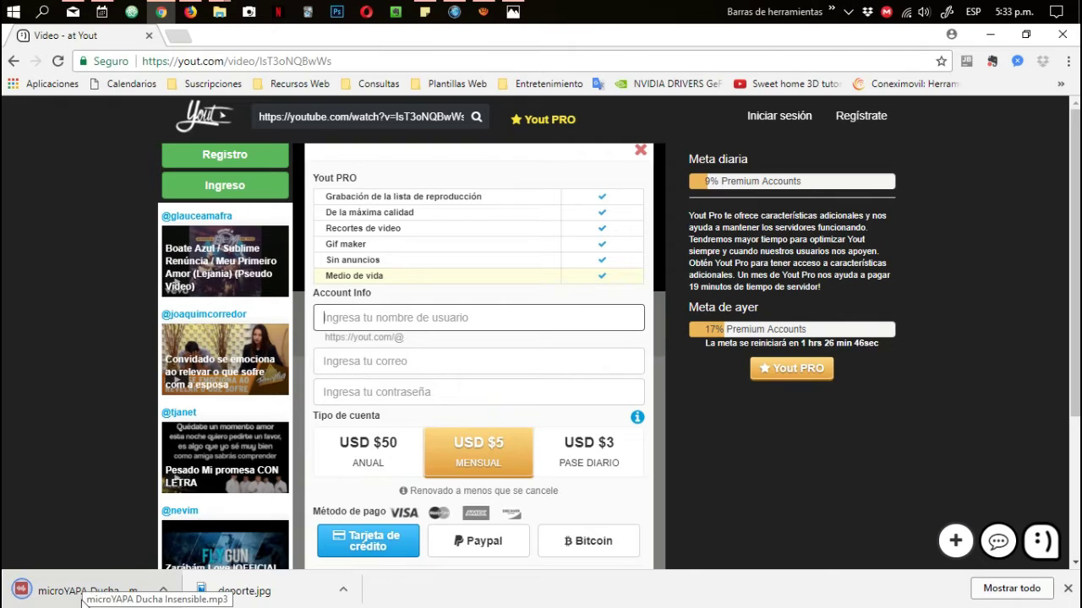
left_click(164, 592)
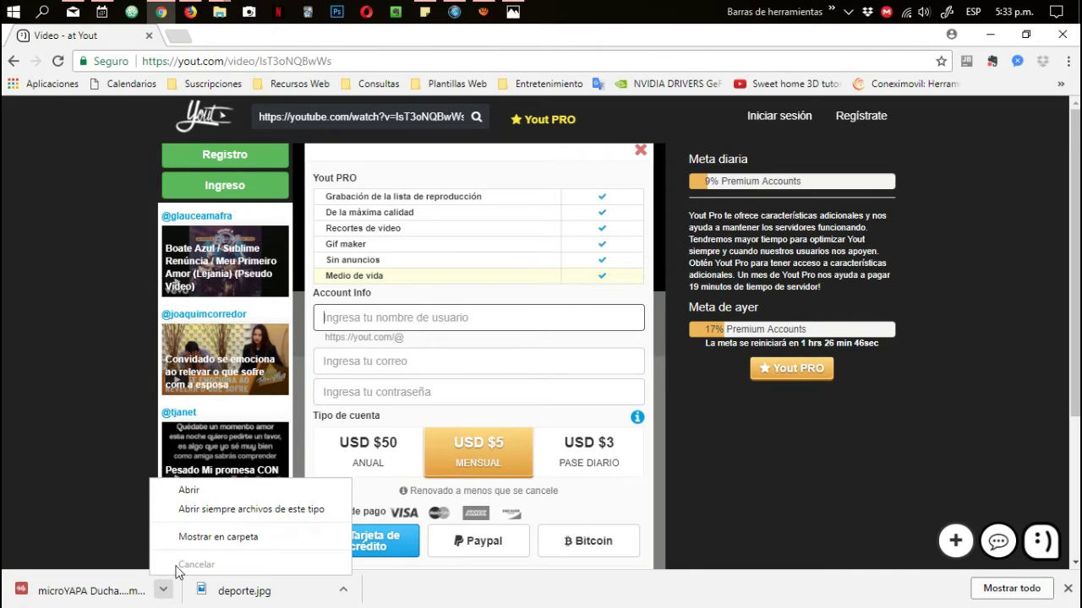
left_click(203, 539)
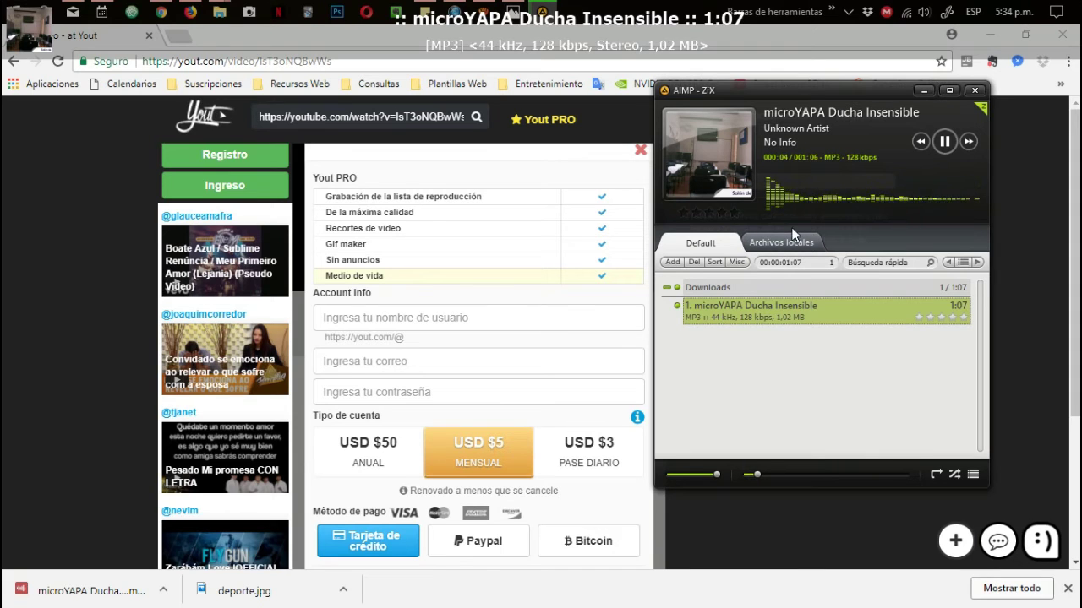
Step: Pause the microYAPA MP3 in AIMP and minimize the player
left_click(945, 144)
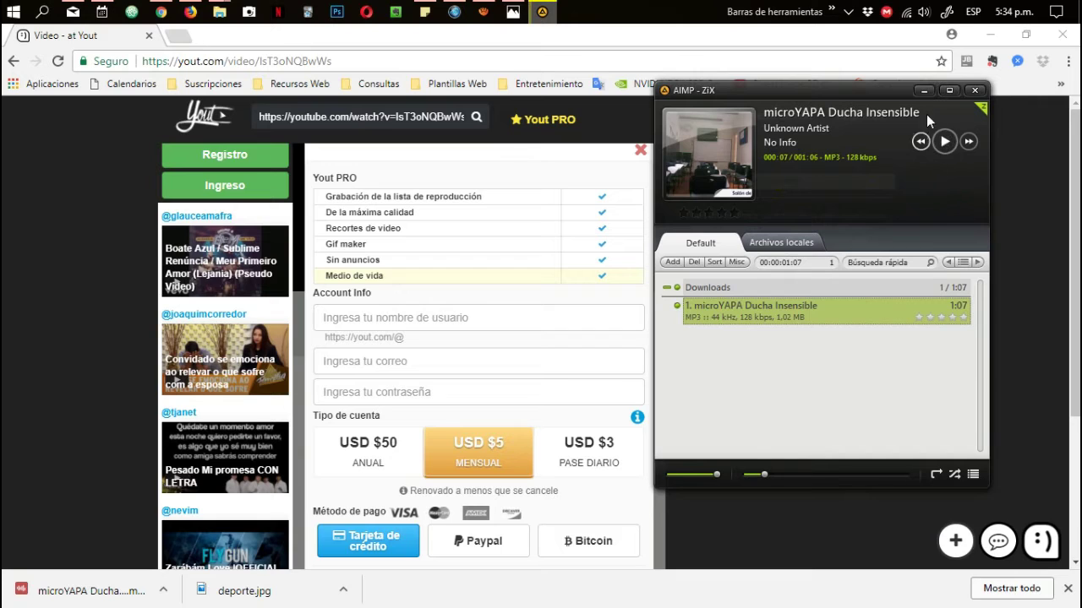
left_click(925, 91)
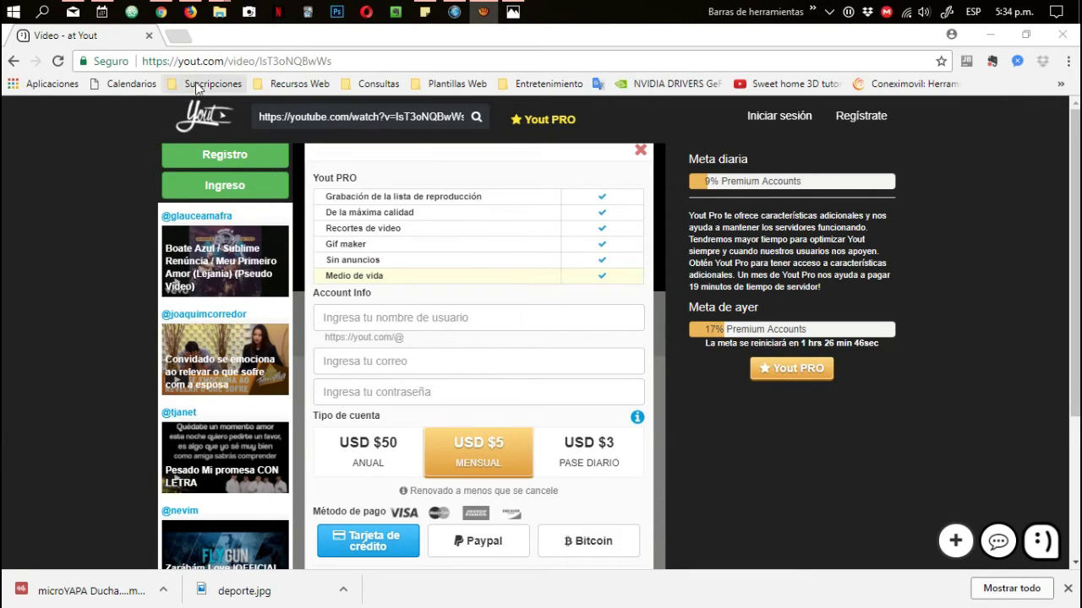
Step: Reload Yout, download the video as a 720p MP4, and show the file in its folder
left_click(58, 62)
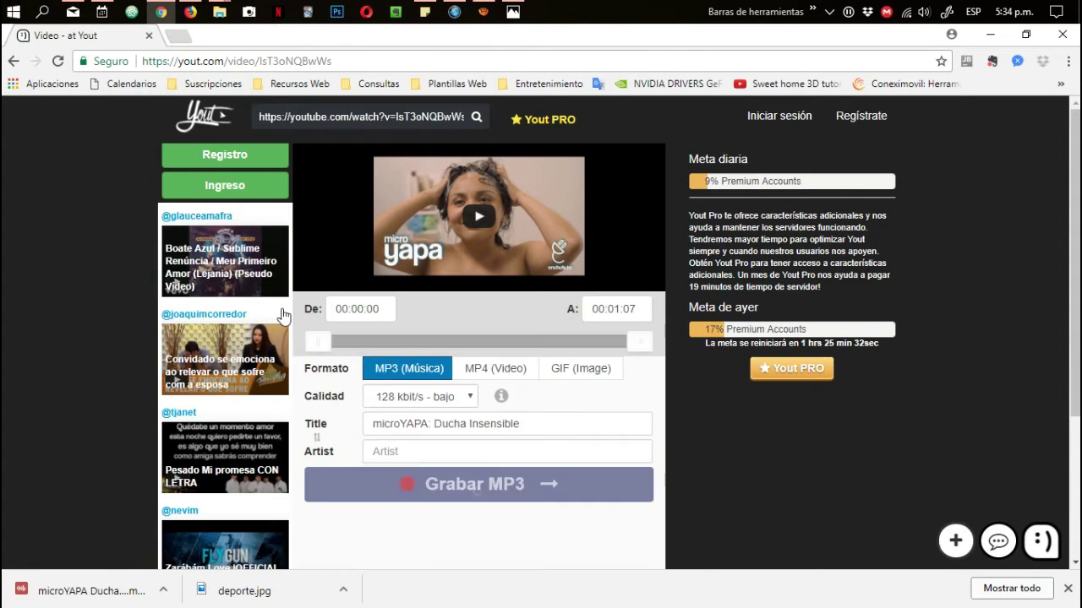
left_click(479, 378)
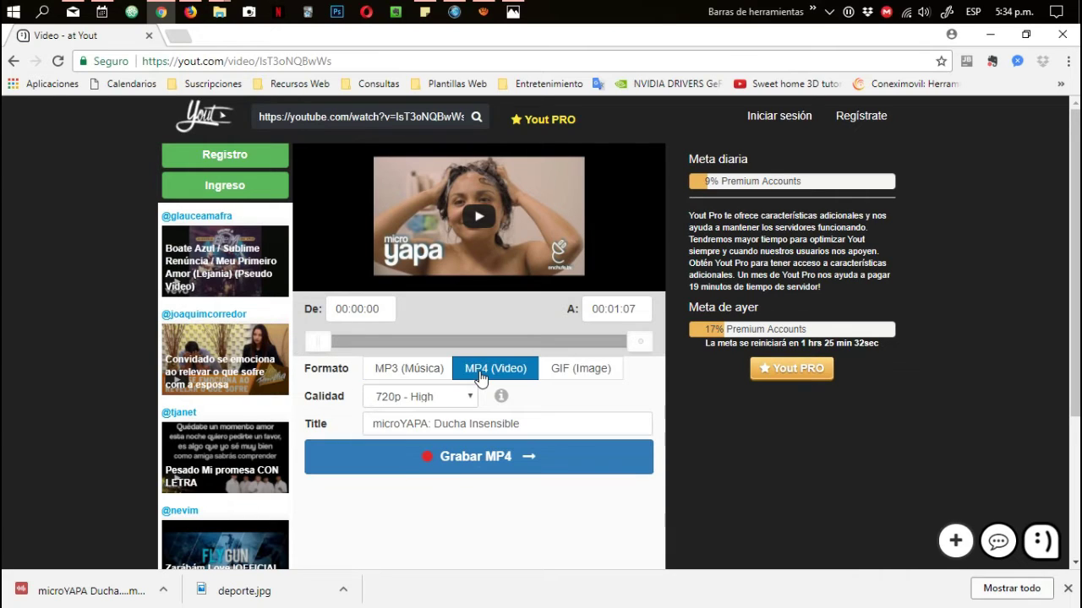
left_click(469, 460)
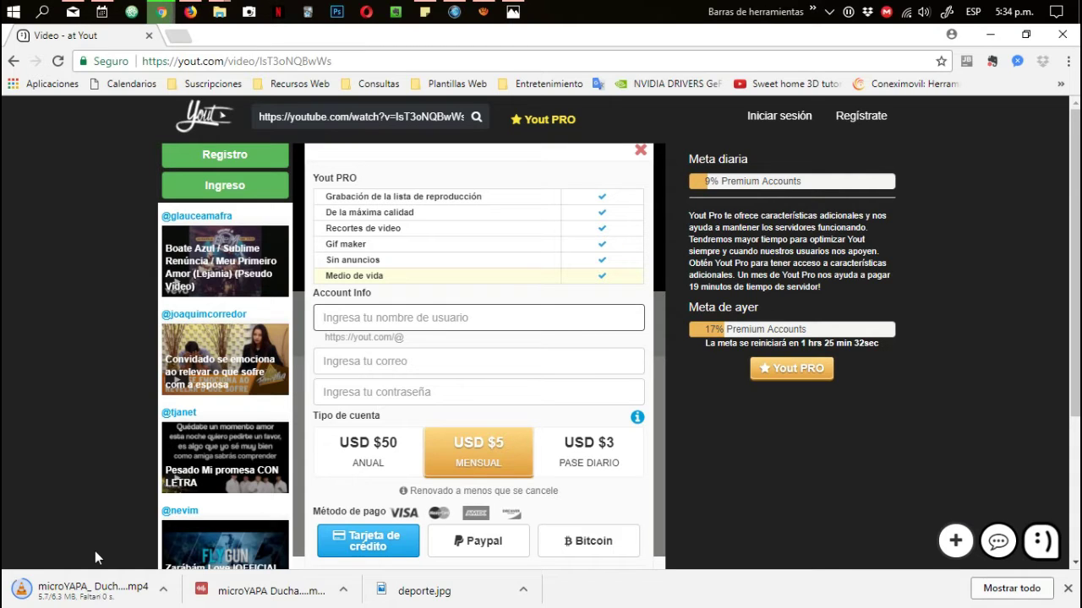
left_click(166, 587)
left_click(194, 537)
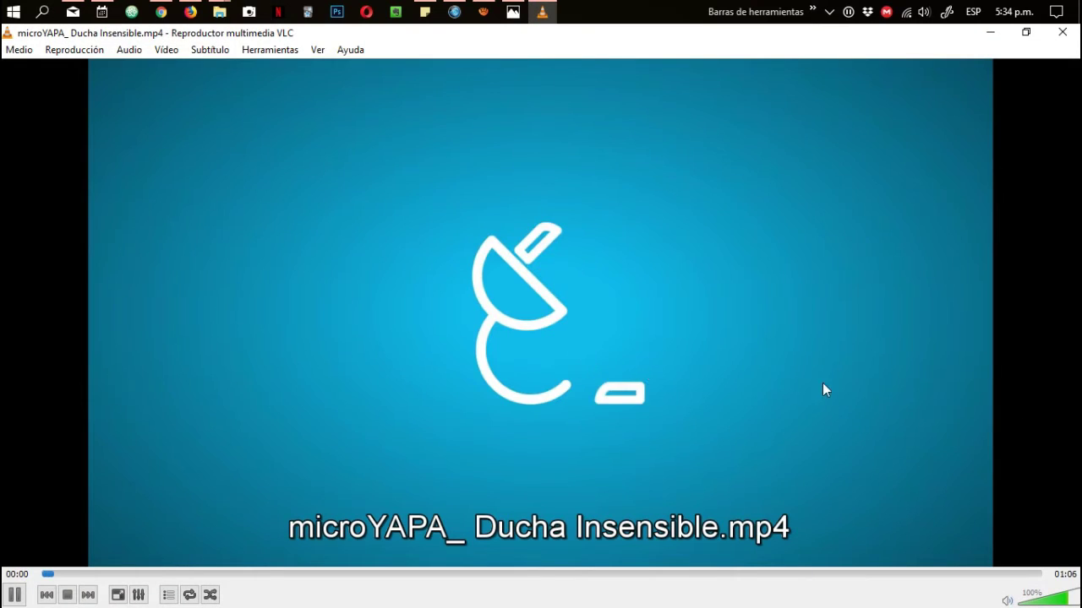
Step: Preview the MP4 fullscreen in VLC, skip to about 0:39, pause at 0:42, and close VLC
double_click(642, 360)
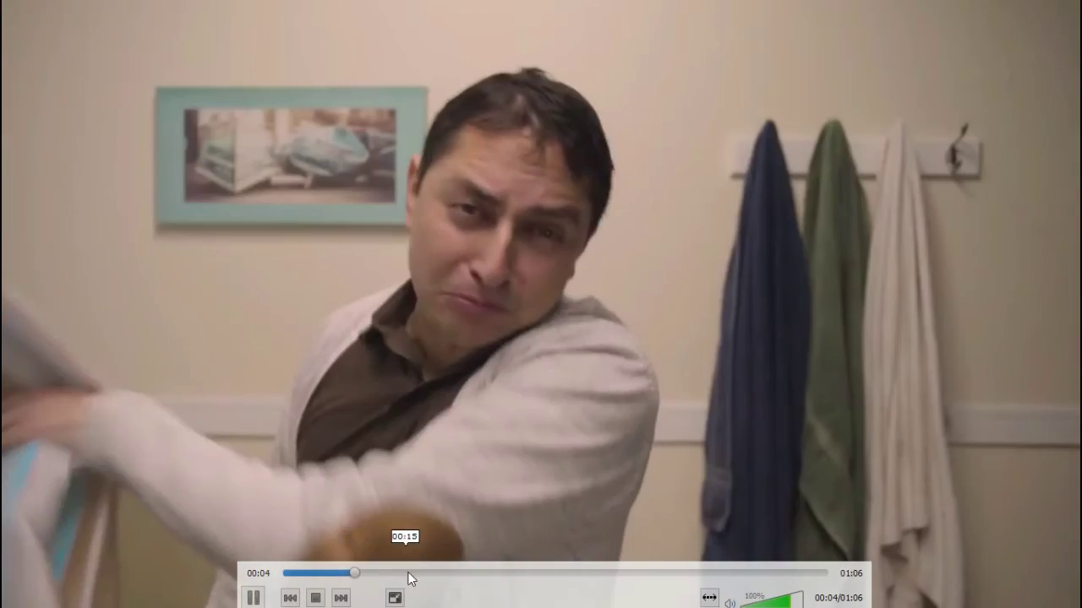
left_click(467, 573)
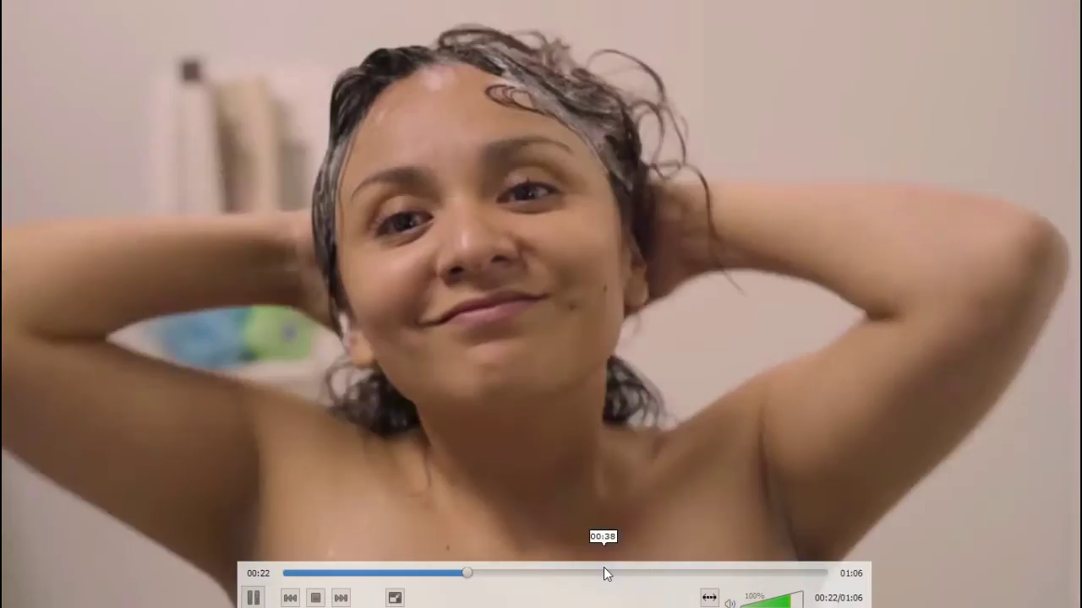
left_click(605, 573)
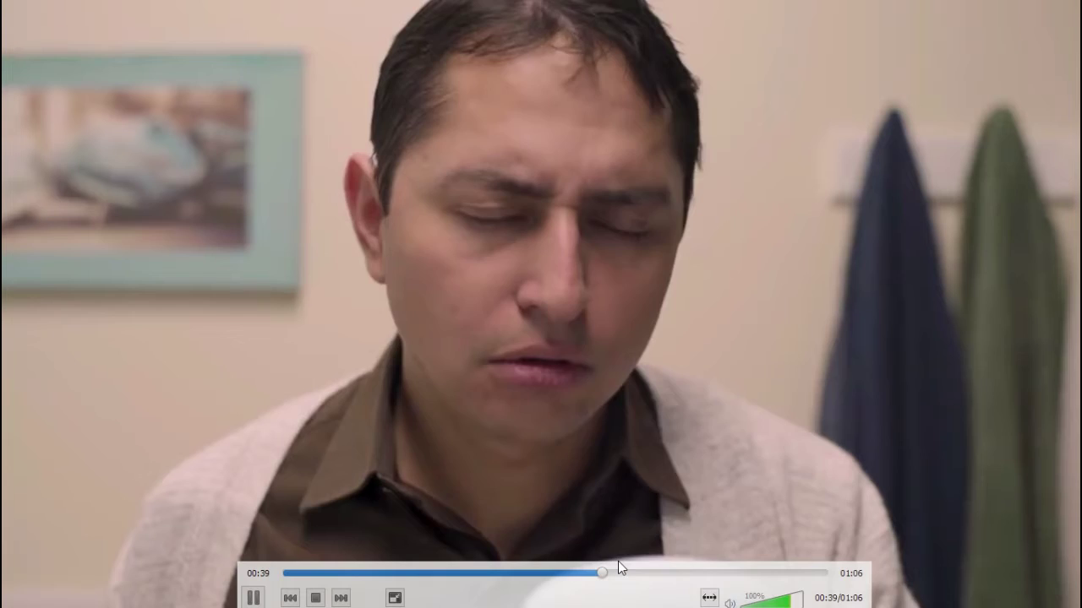
double_click(524, 338)
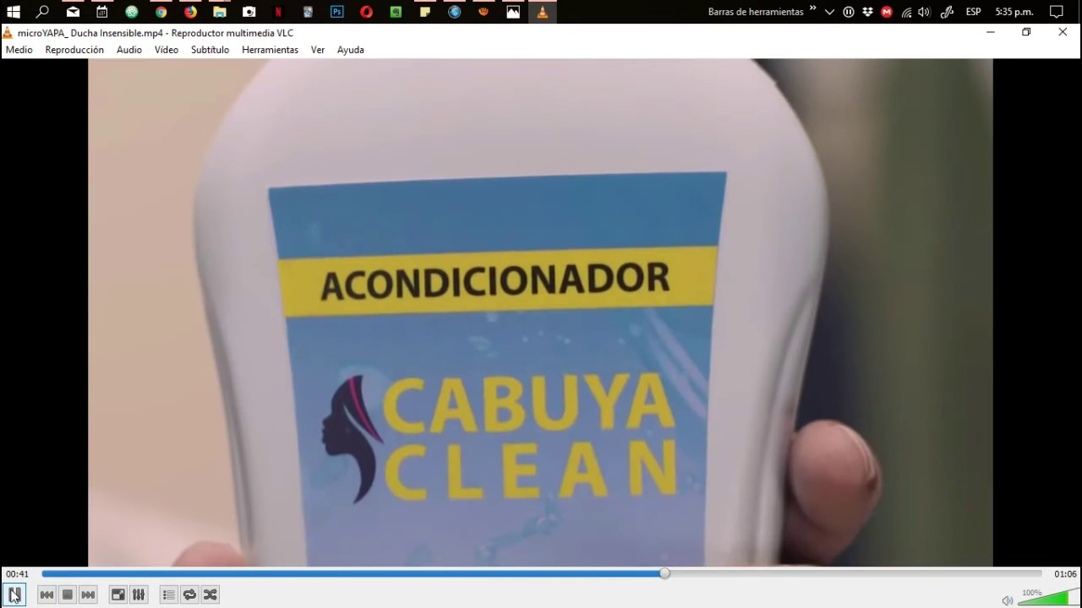
left_click(14, 596)
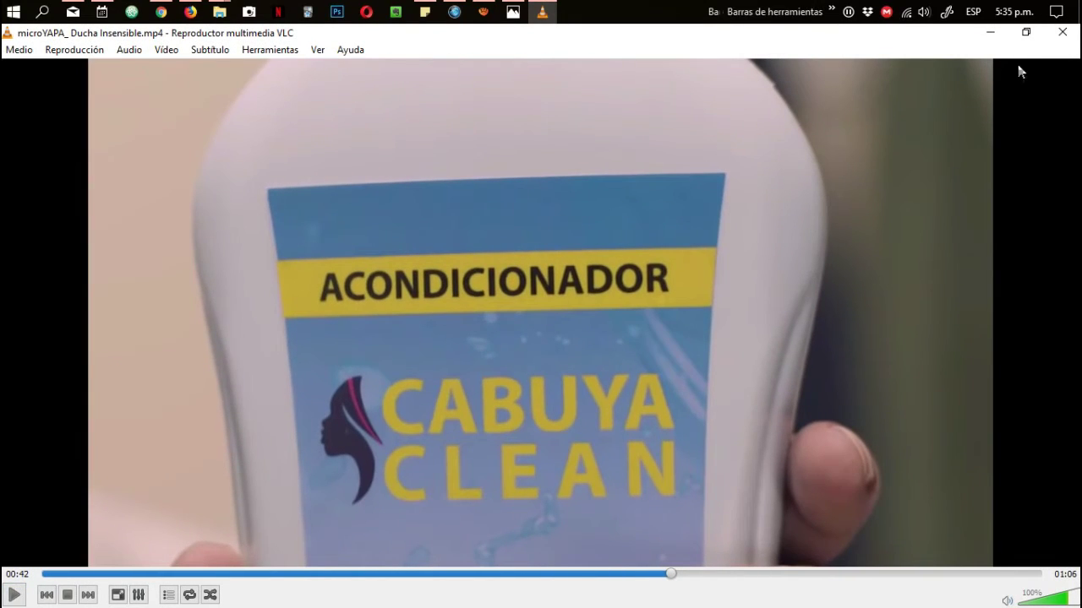
left_click(1062, 33)
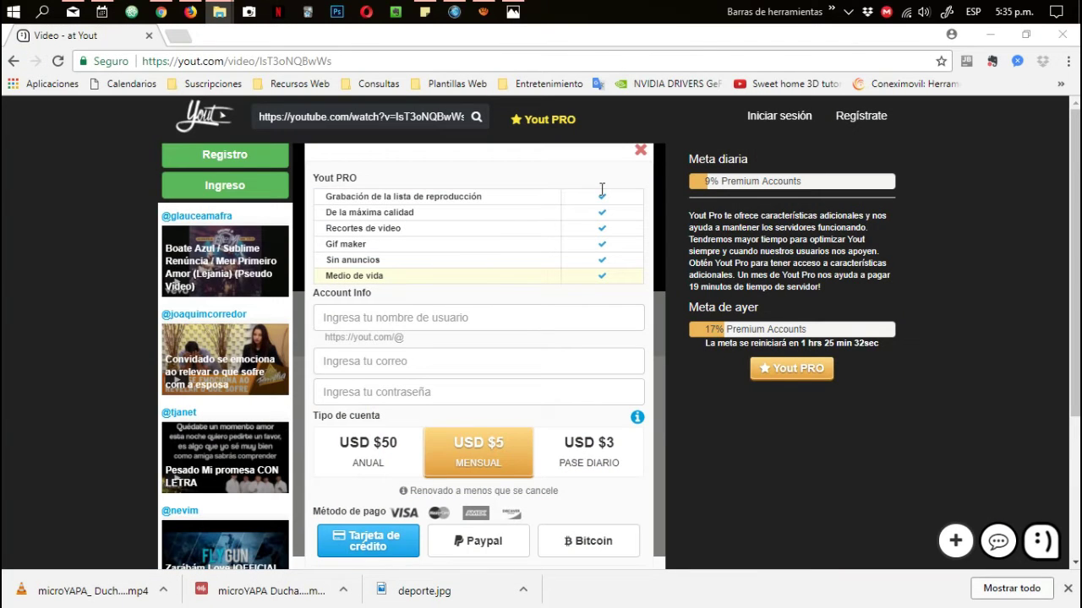
Step: Replace the Yout page with the Google Search home page by entering 'google' in the address bar
left_click(210, 54)
type("google")
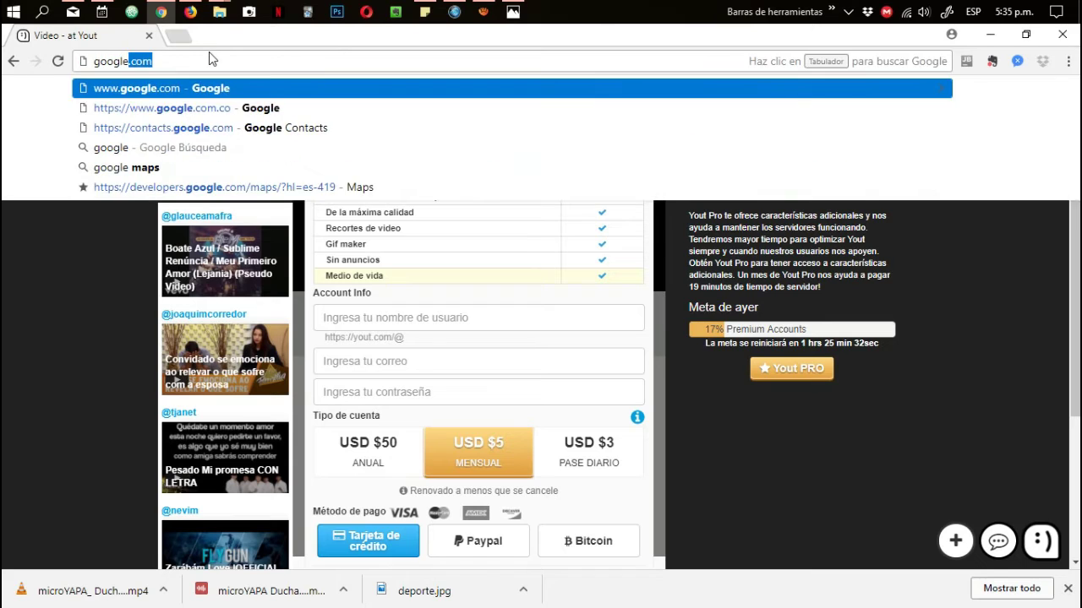
key("Return")
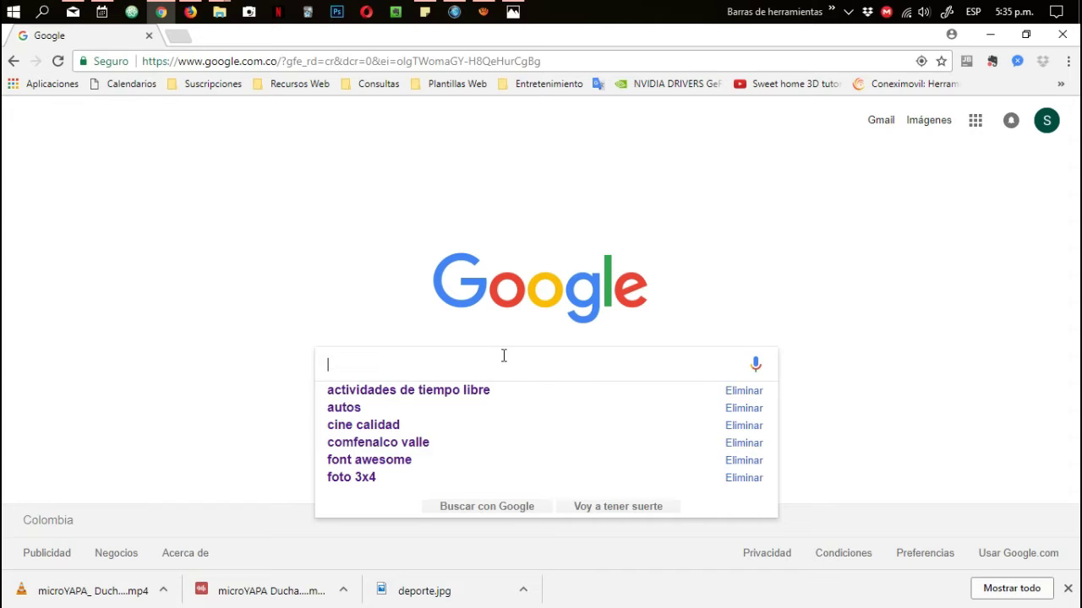
left_click(220, 256)
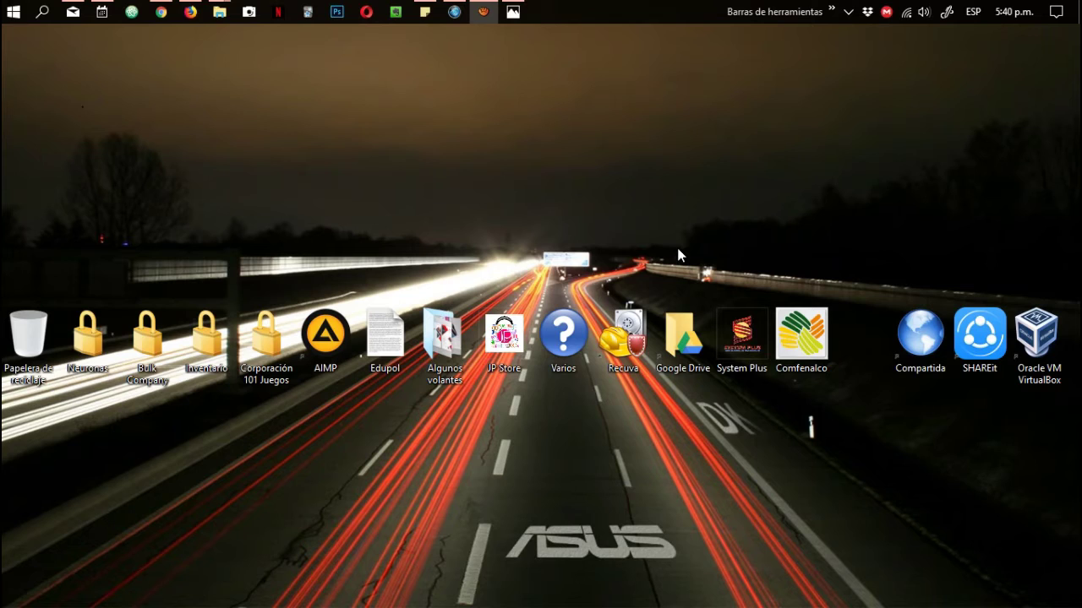
left_click(539, 178)
type("Pro")
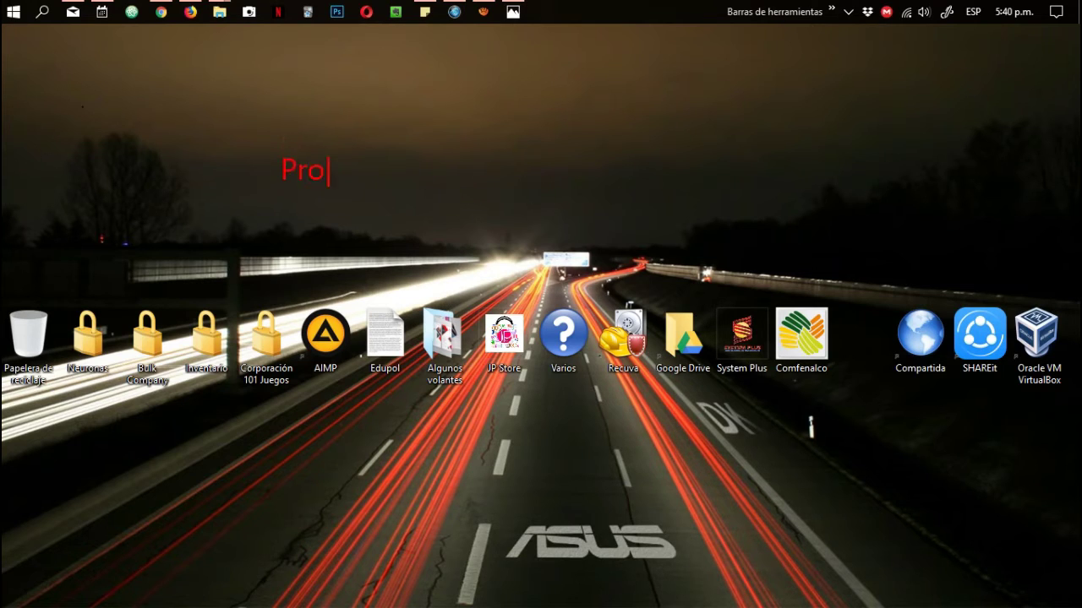
type("cesdor dj")
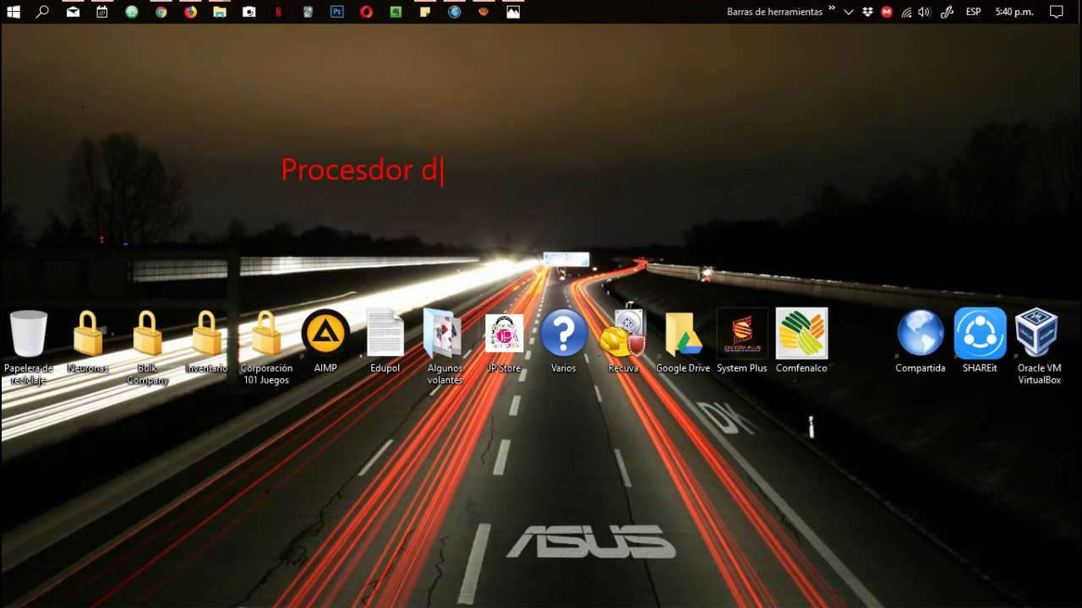
key("BackSpace")
key("BackSpace")
key("BackSpace")
key("BackSpace")
key("BackSpace")
key("BackSpace")
type("ador ")
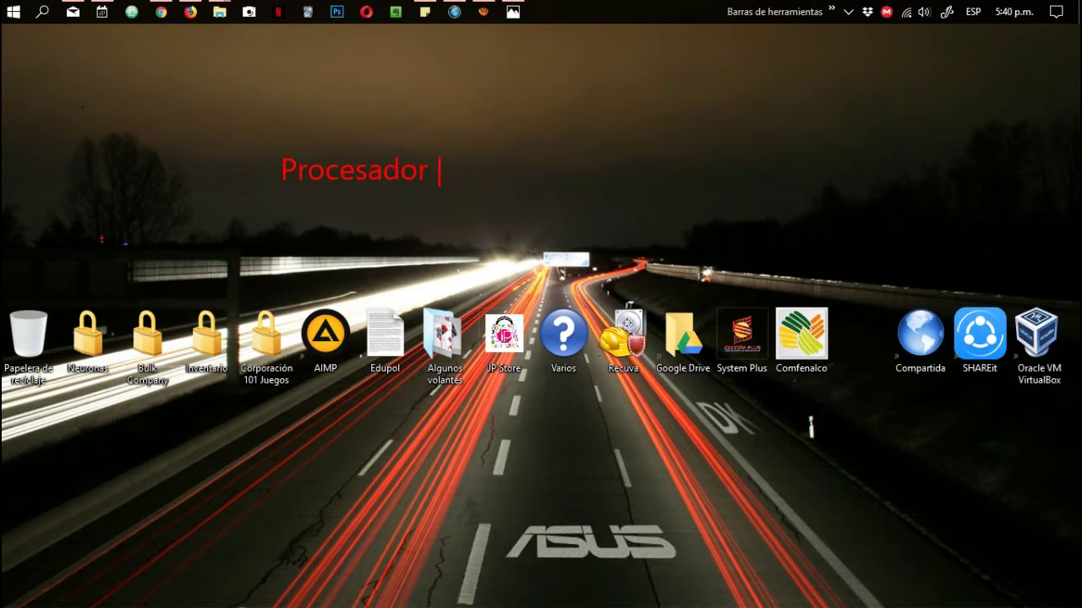
type("de textos")
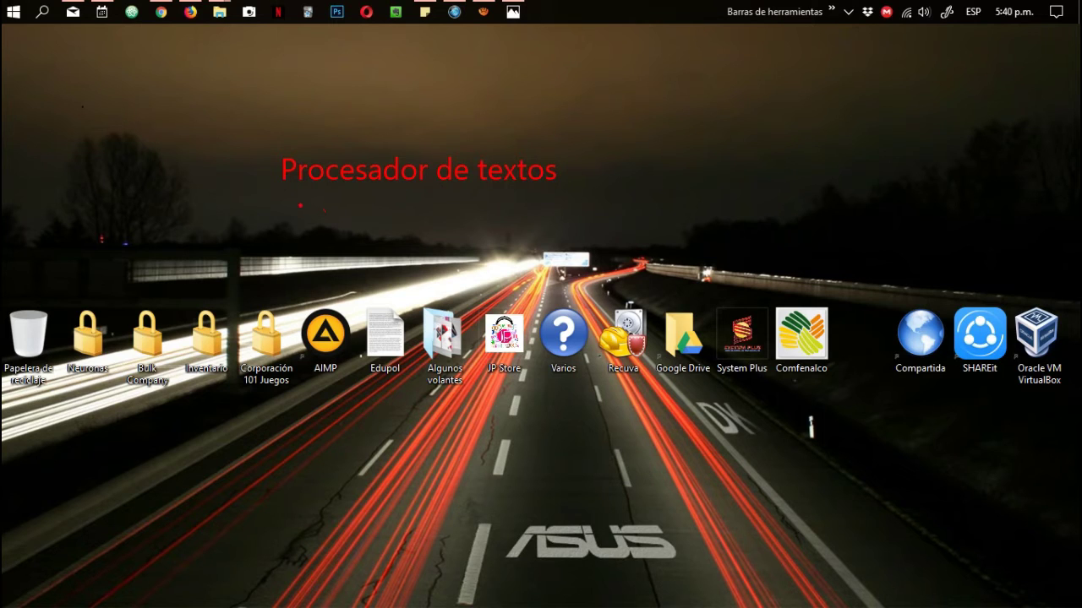
left_click_drag(282, 196, 557, 196)
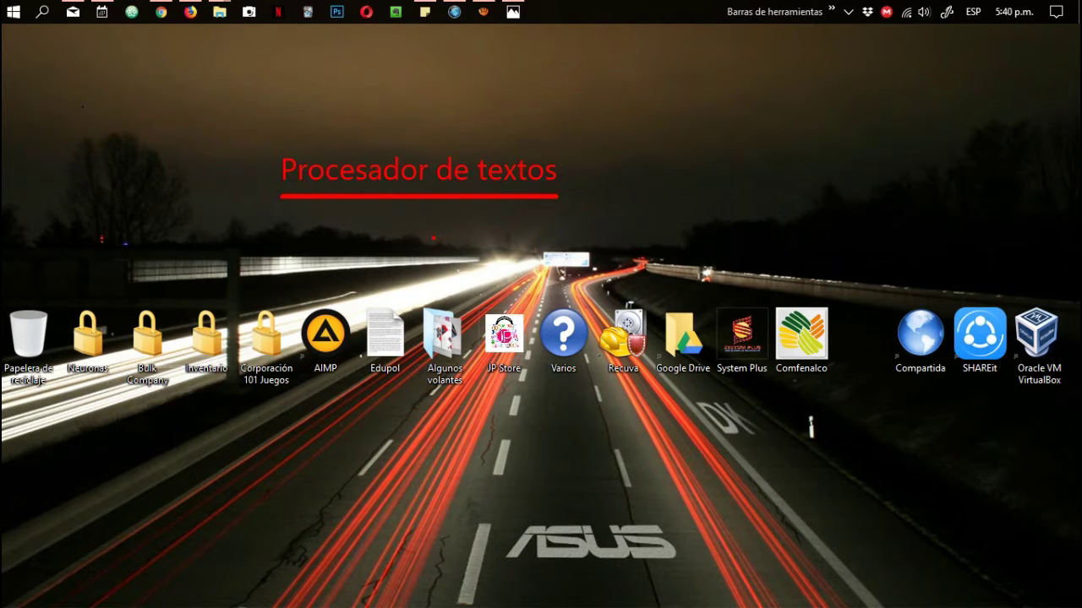
left_click(387, 228)
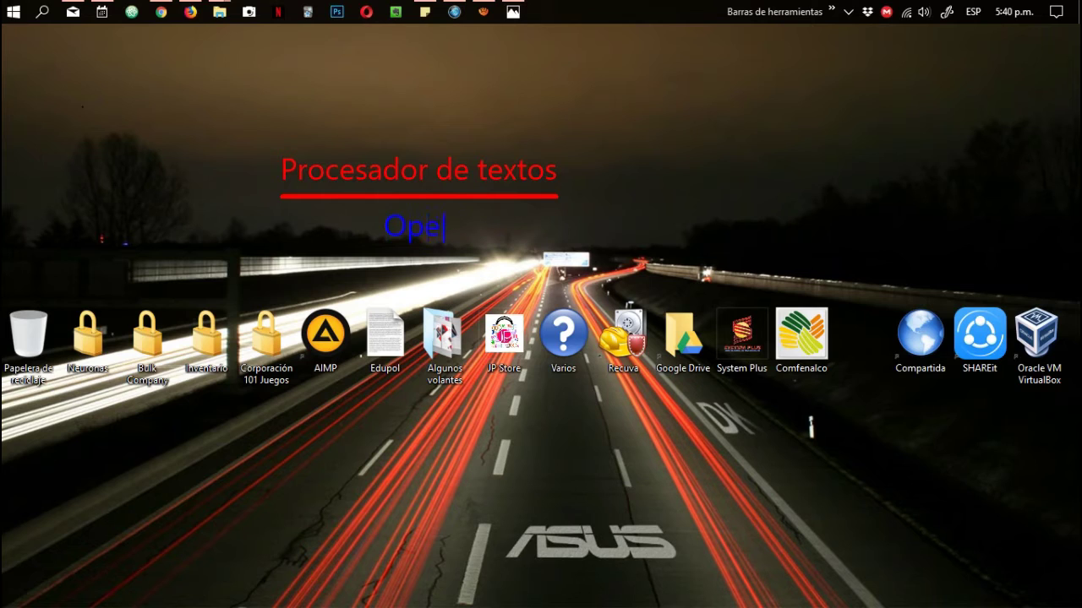
type("Open office ")
type("Libre office")
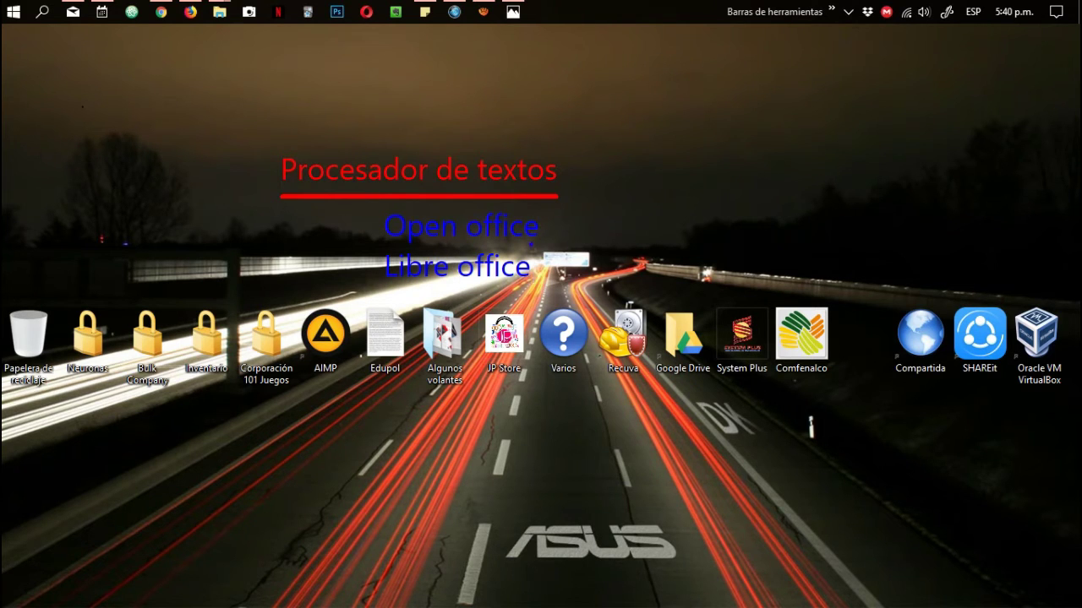
key("Escape")
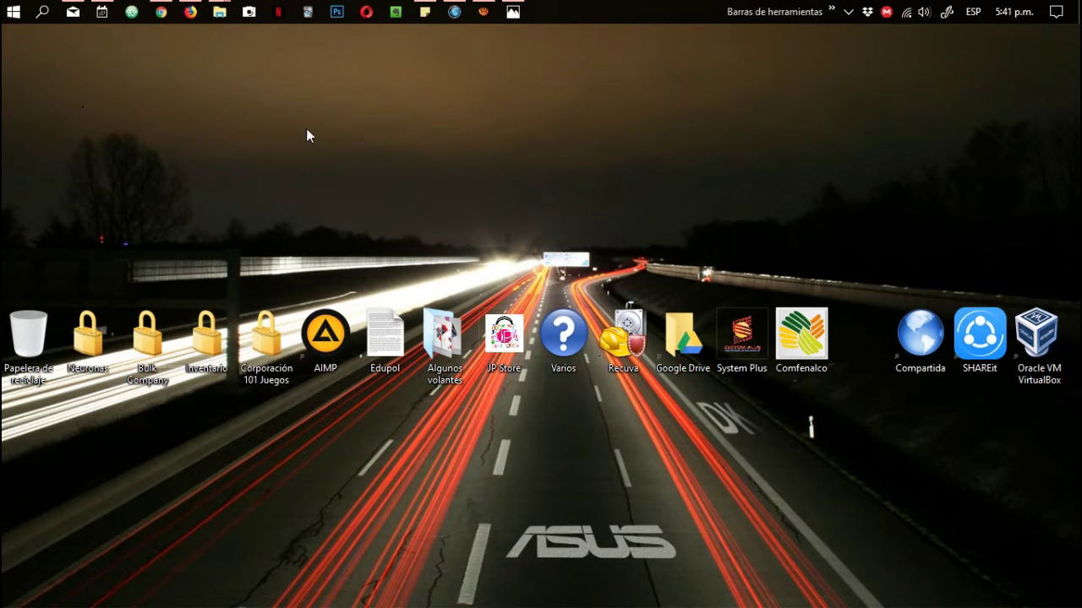
Step: Search the Start menu for 'word' and launch Word 2016
left_click(14, 12)
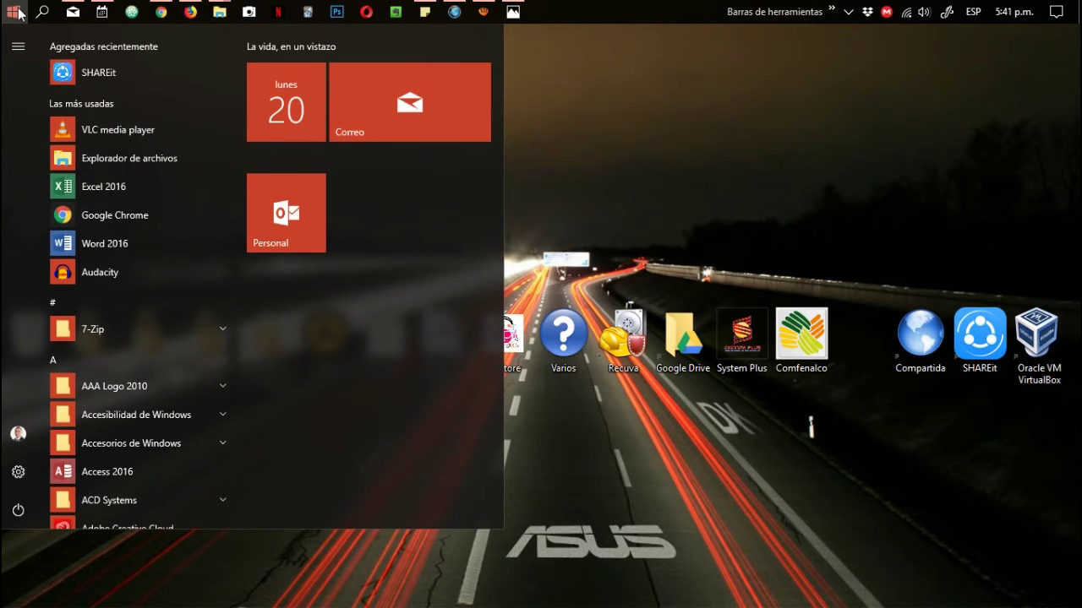
type("word")
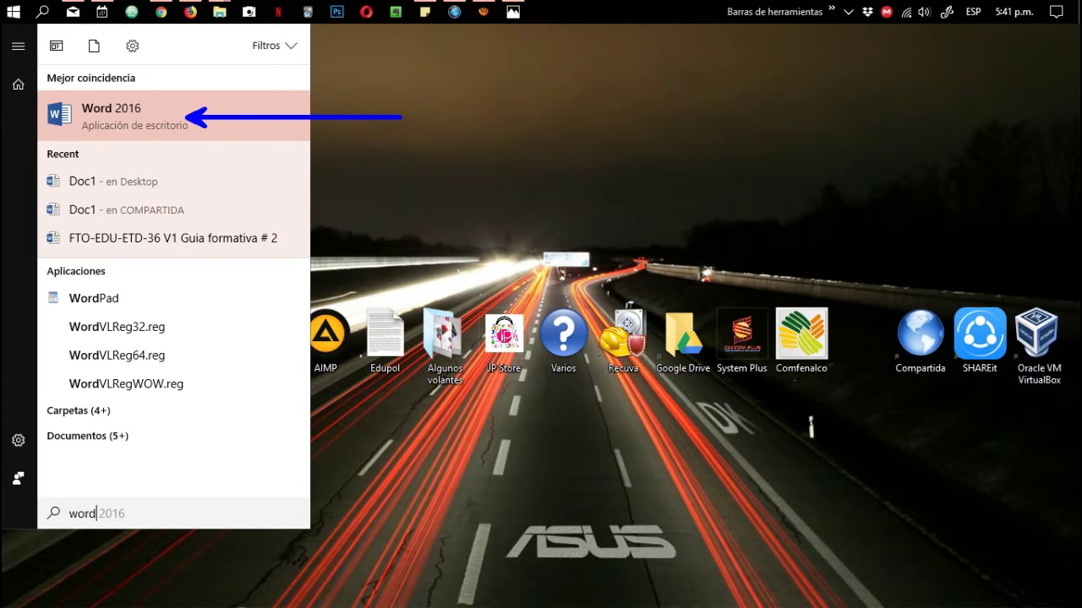
left_click(125, 136)
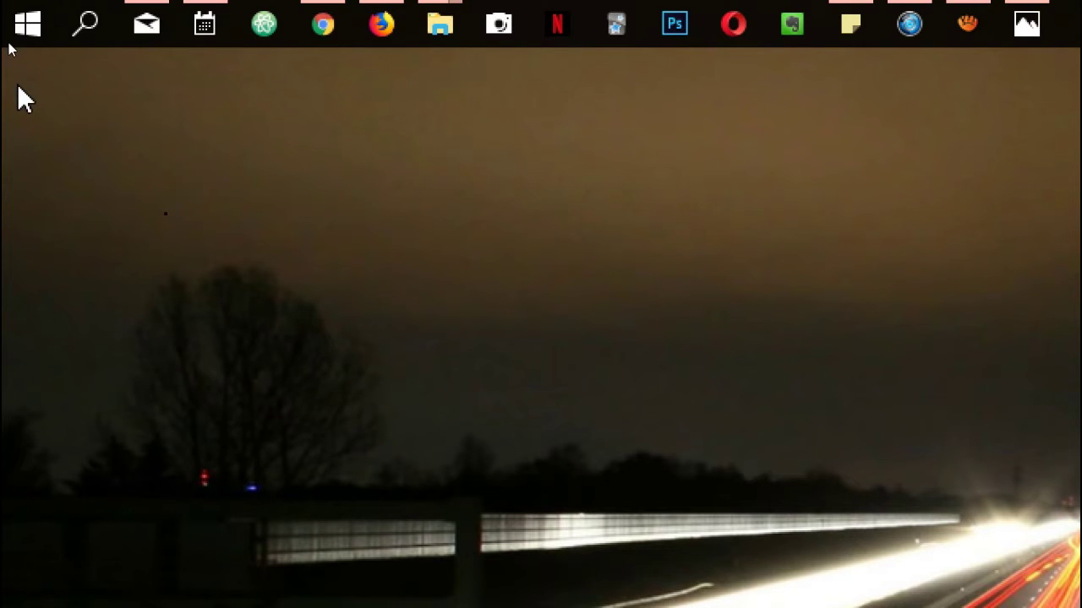
Step: Run 'winword' from the Windows Run dialog to bring up Word's start screen
key("super+r")
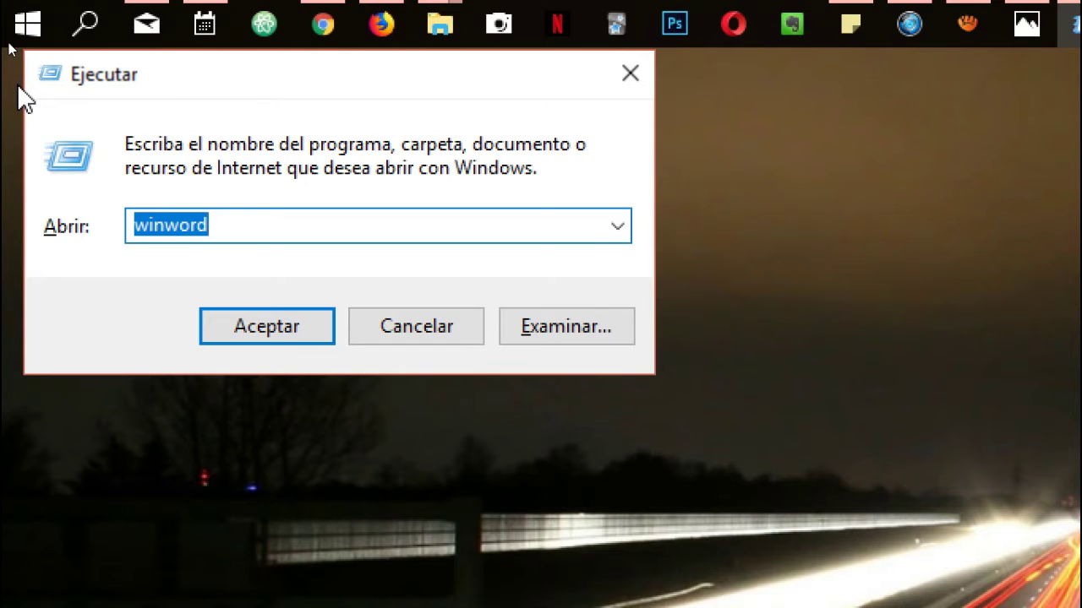
type("winword")
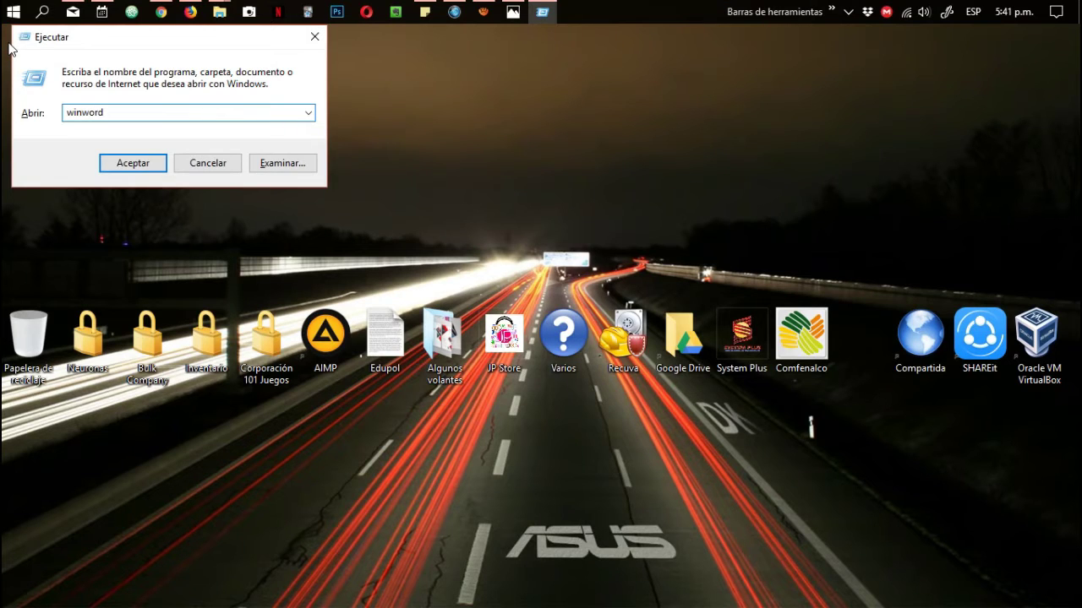
key("Return")
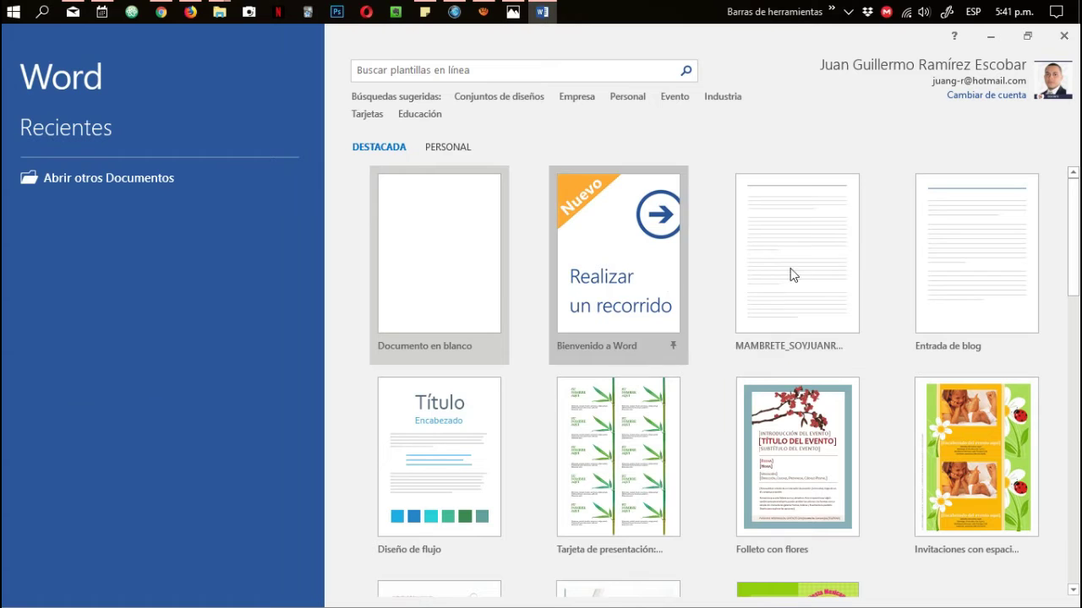
Step: Browse the DESTACADA and PERSONAL templates, then create a blank document, Documento1
scroll(1004, 339, "down", 1)
scroll(1004, 339, "down", 8)
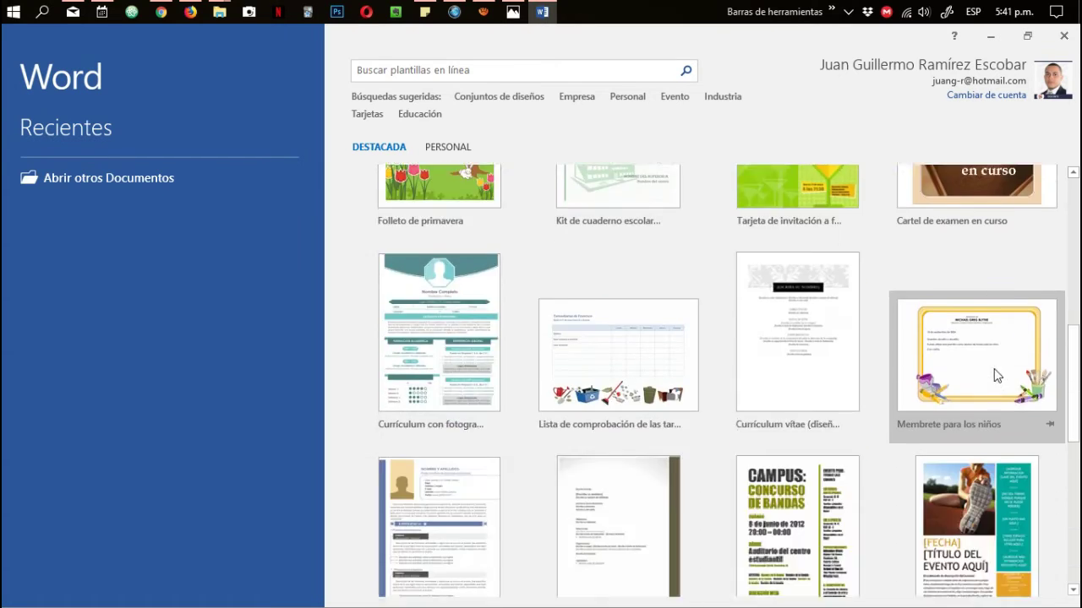
scroll(991, 374, "down", 8)
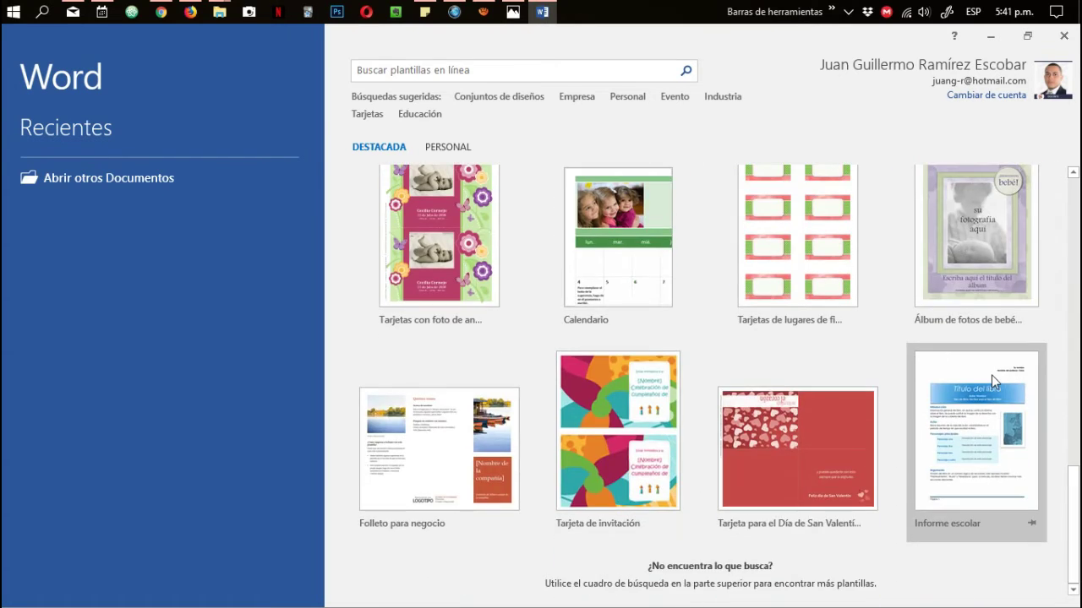
scroll(991, 375, "up", 15)
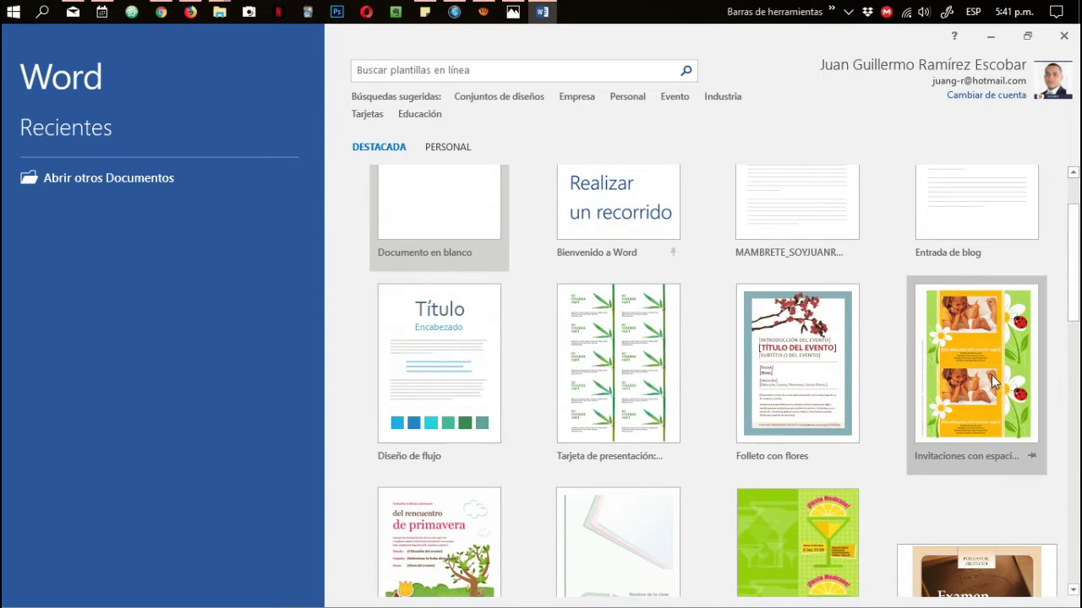
scroll(994, 382, "down", 1)
scroll(994, 382, "up", 2)
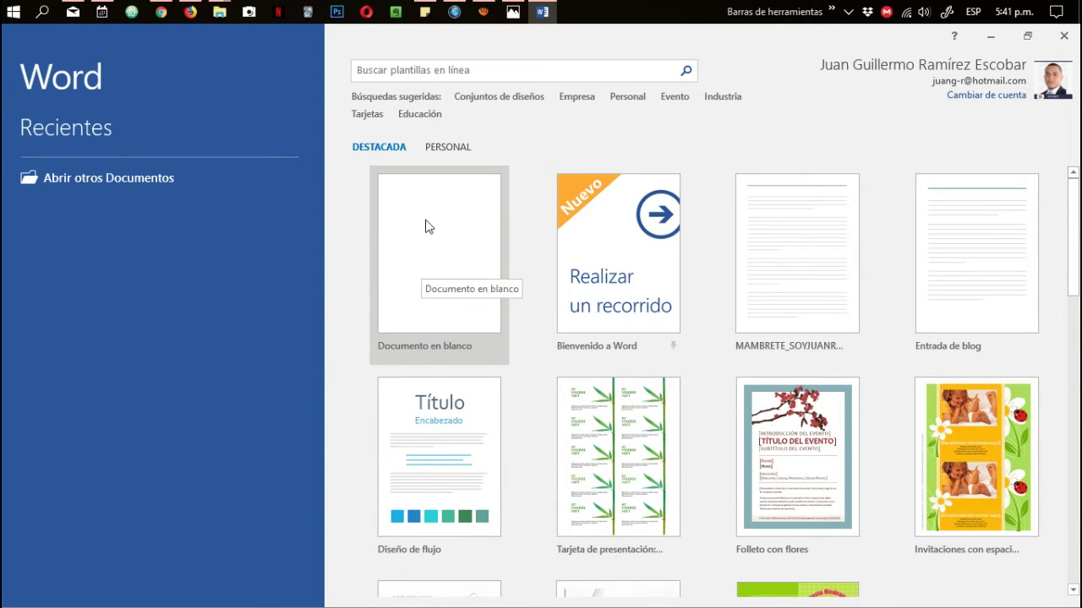
left_click(447, 149)
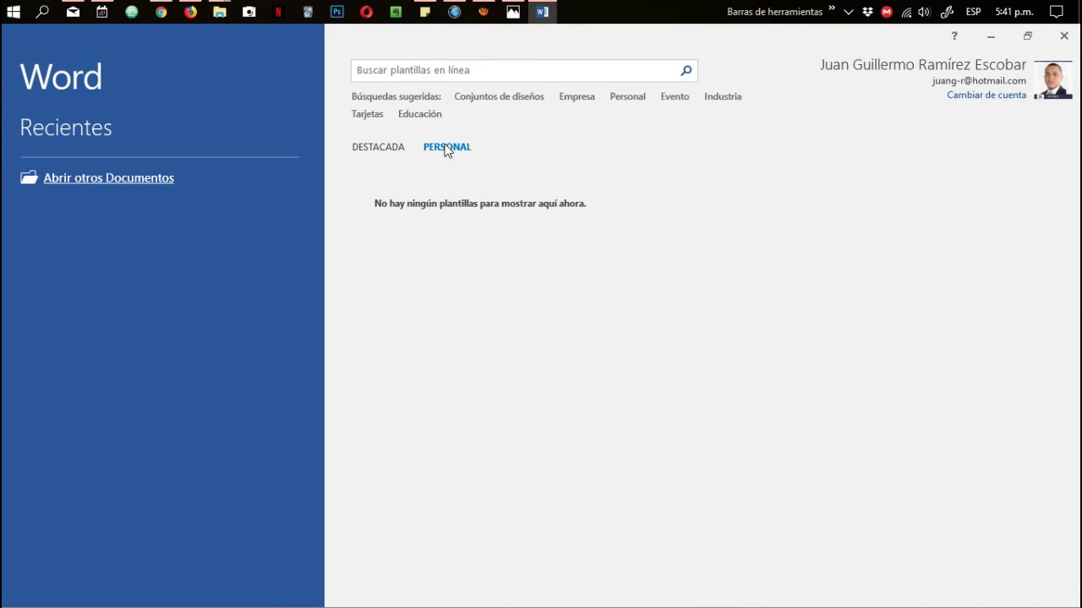
left_click(389, 154)
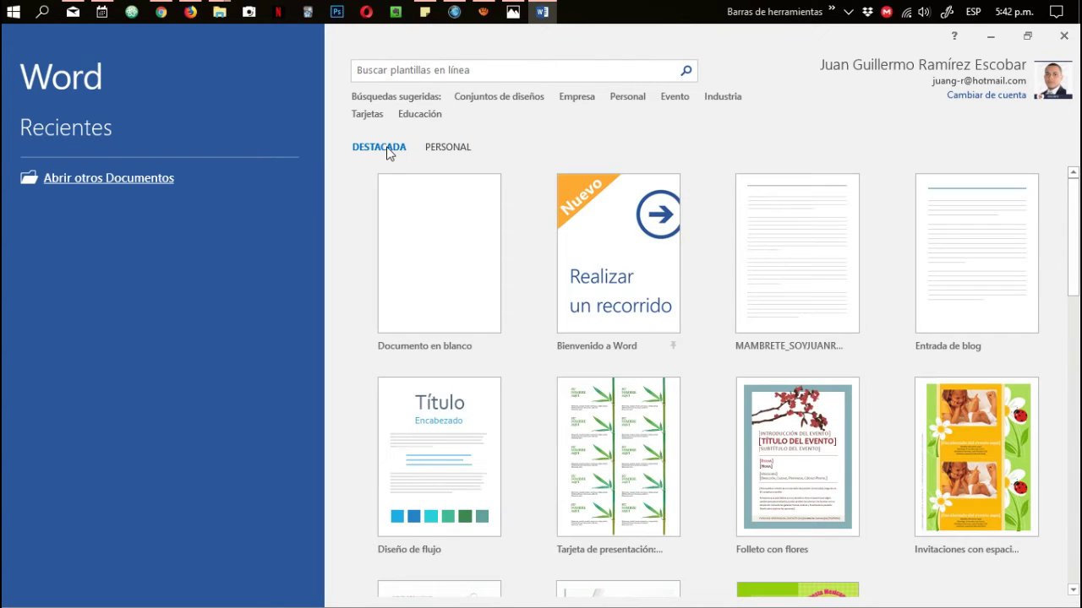
left_click(429, 285)
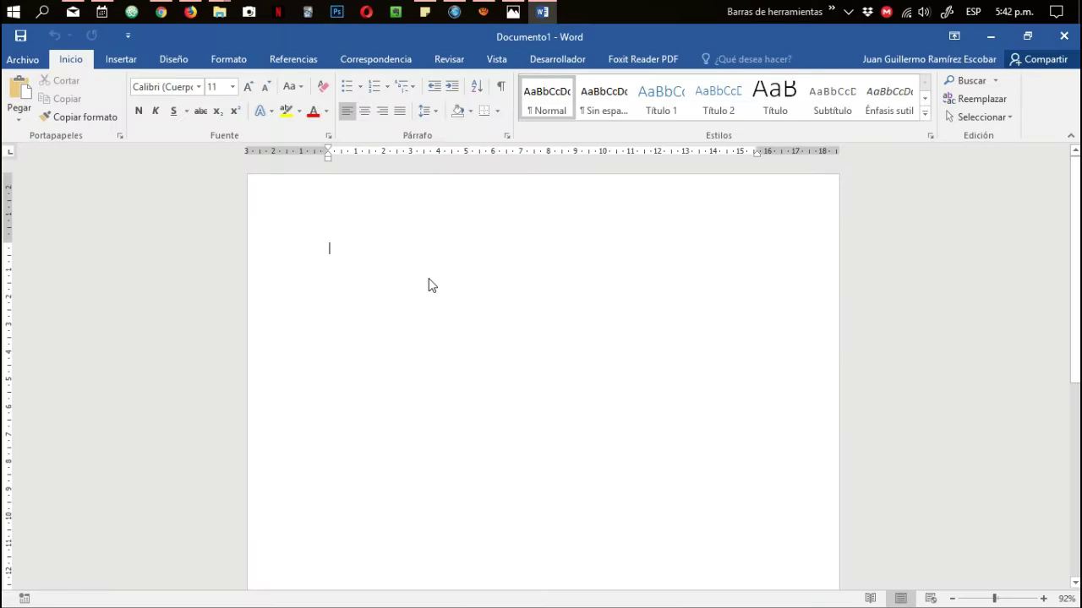
Step: Zoom the blank Word document from 102% to 122% so the page fills more of the window
scroll(429, 277, "up", 1)
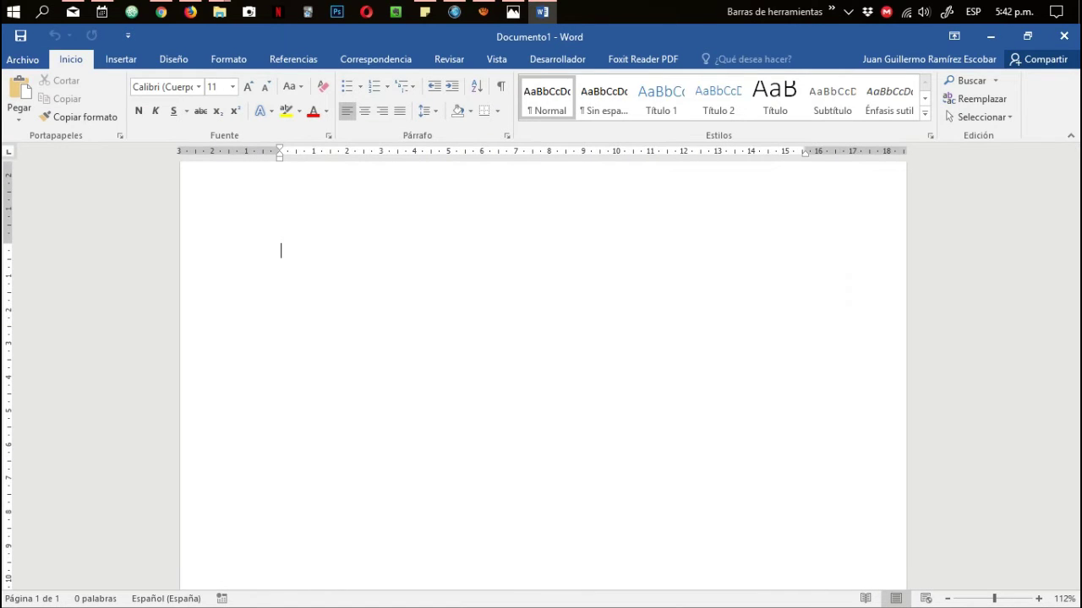
key("alt+Tab")
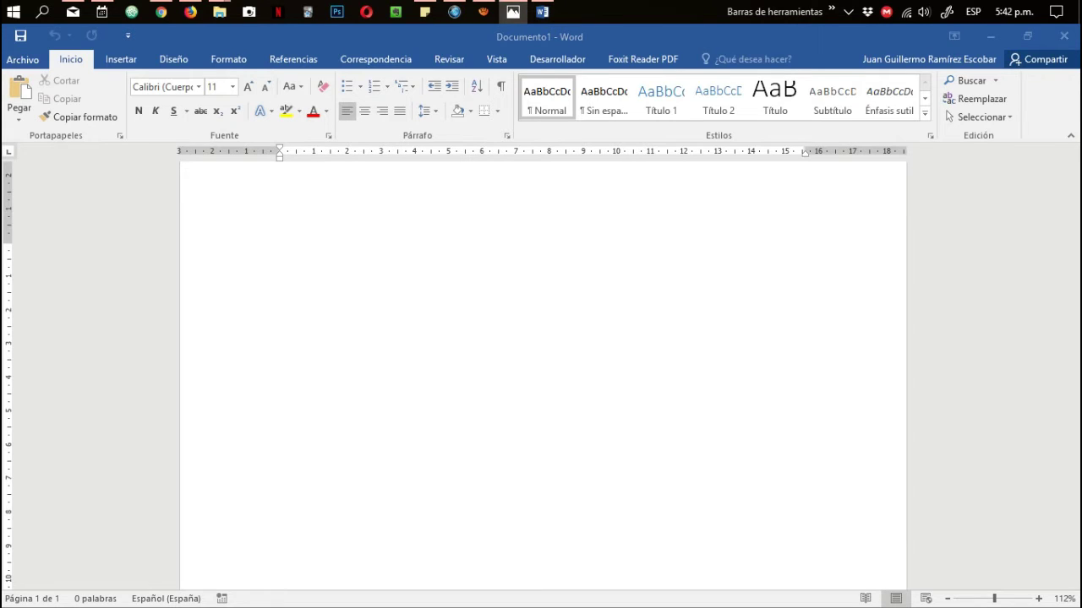
left_click(400, 247)
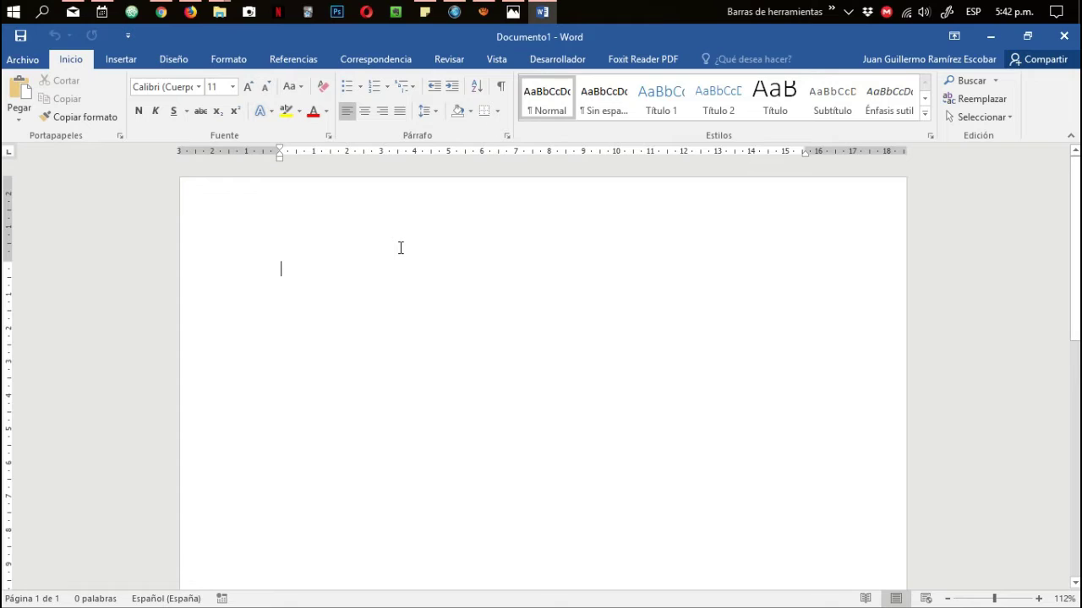
scroll(400, 247, "up", 1)
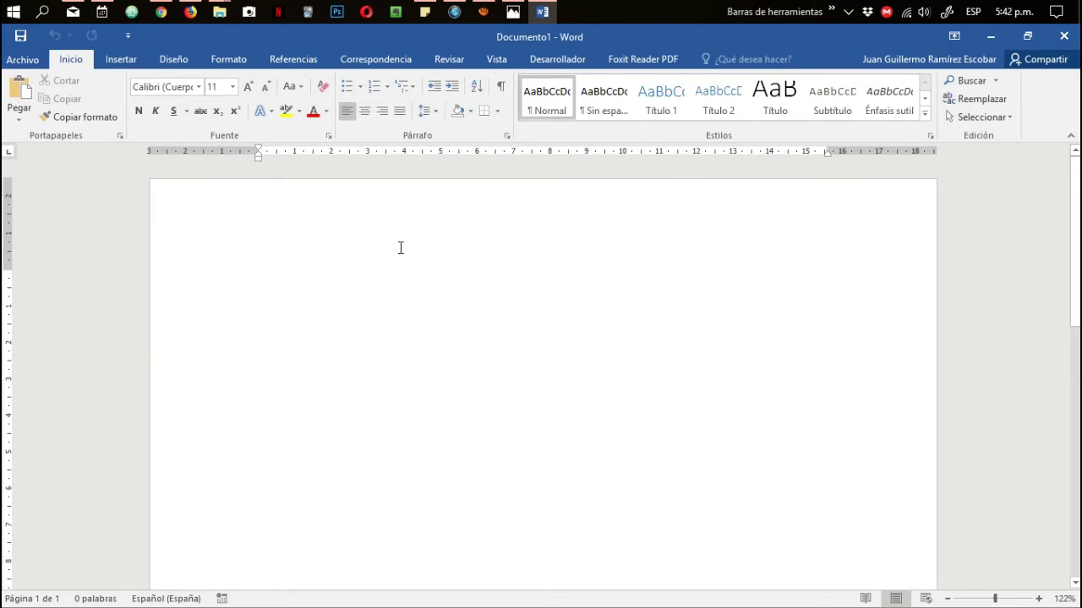
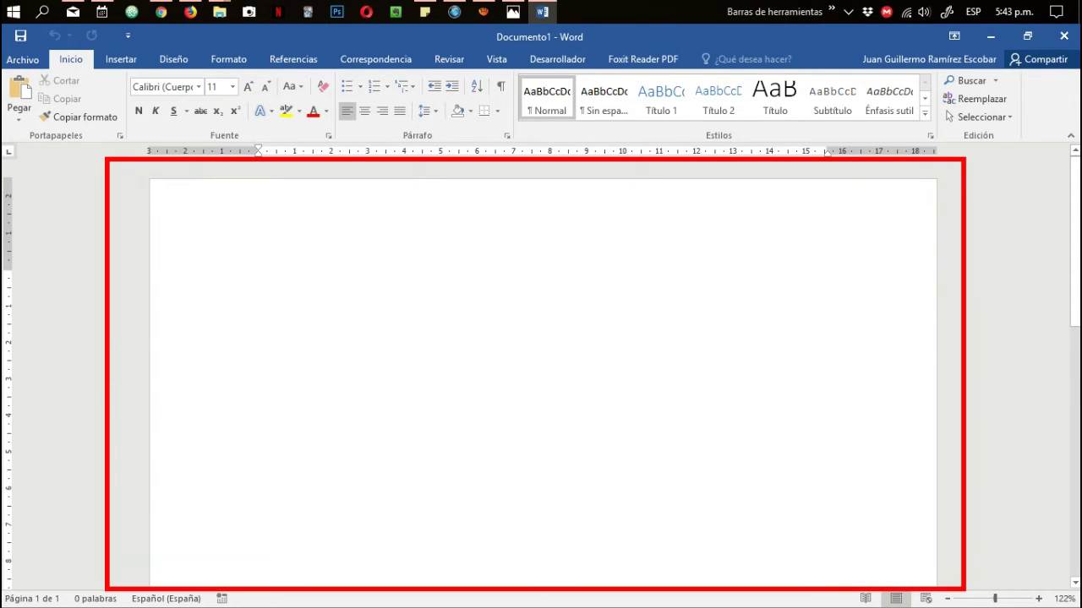
Step: Place the insertion point on the blank page and scroll back to the top of it
left_click(329, 358)
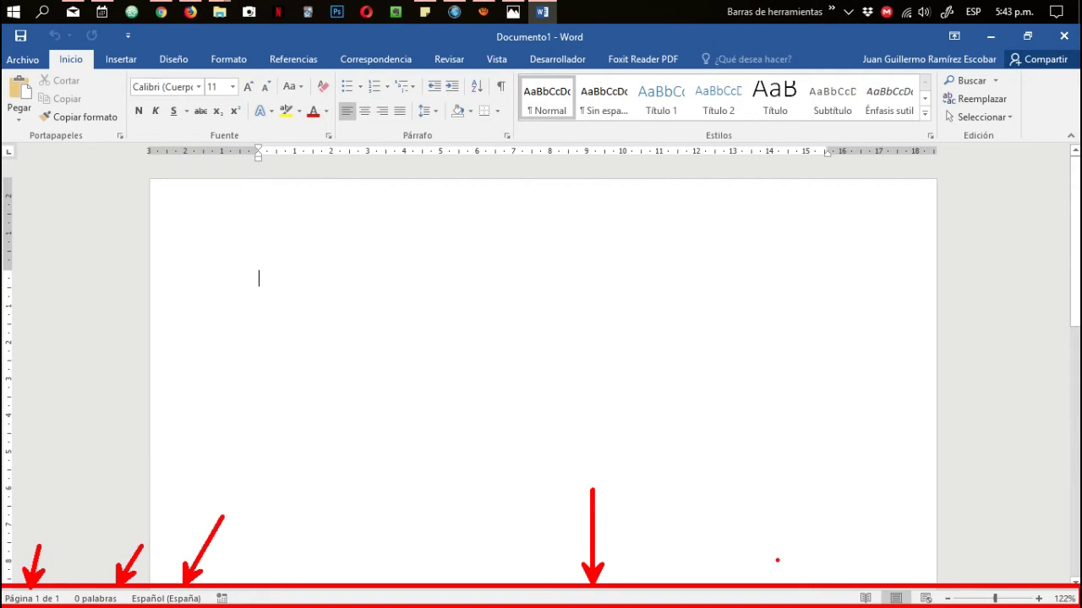
left_click_drag(842, 579, 940, 607)
left_click_drag(999, 517, 1003, 575)
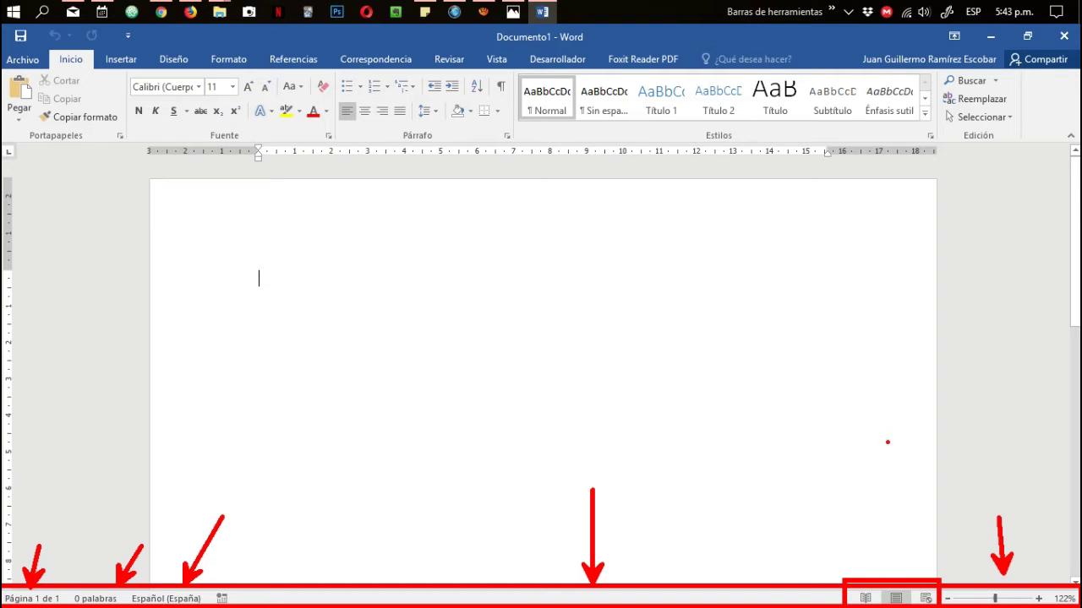
key("Escape")
scroll(309, 285, "up", 4)
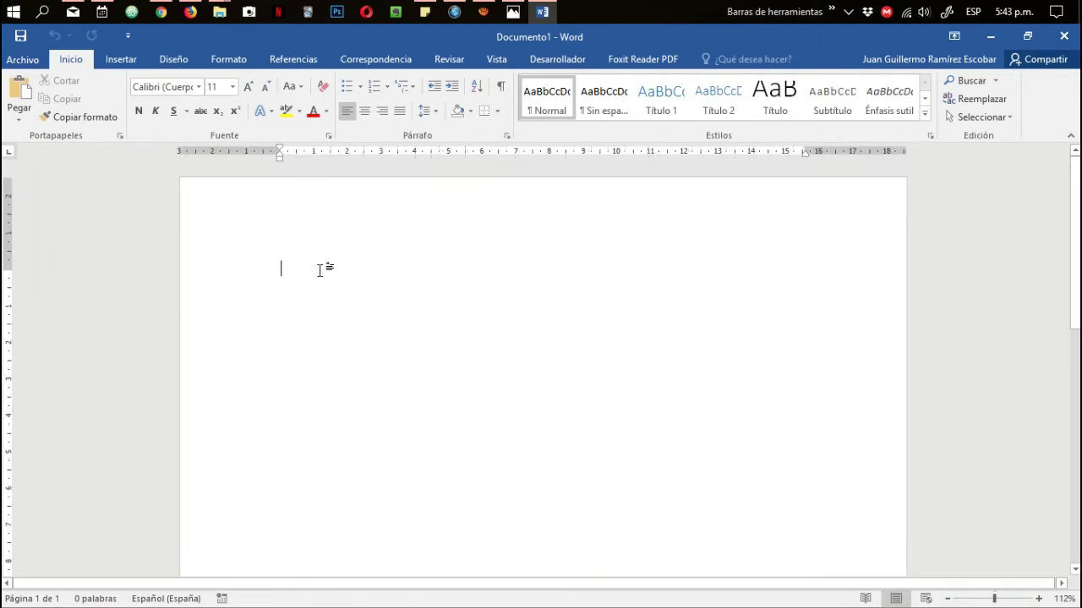
scroll(326, 267, "down", 7)
scroll(325, 267, "up", 4)
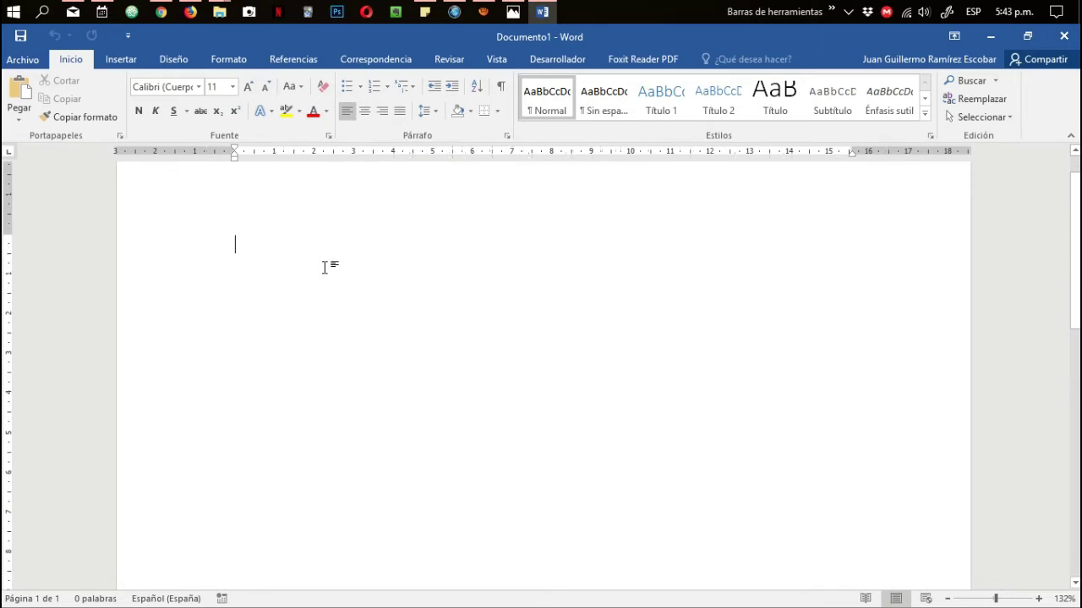
scroll(325, 268, "up", 1)
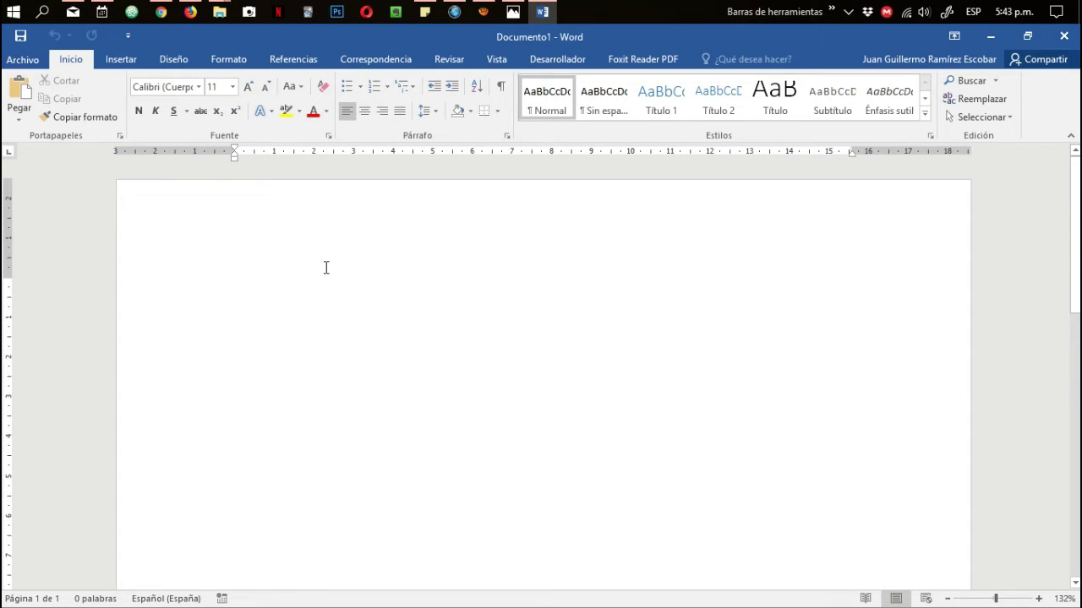
Step: Create a new 'Documentos de Informática' folder on the desktop from Save As and open it
left_click(23, 60)
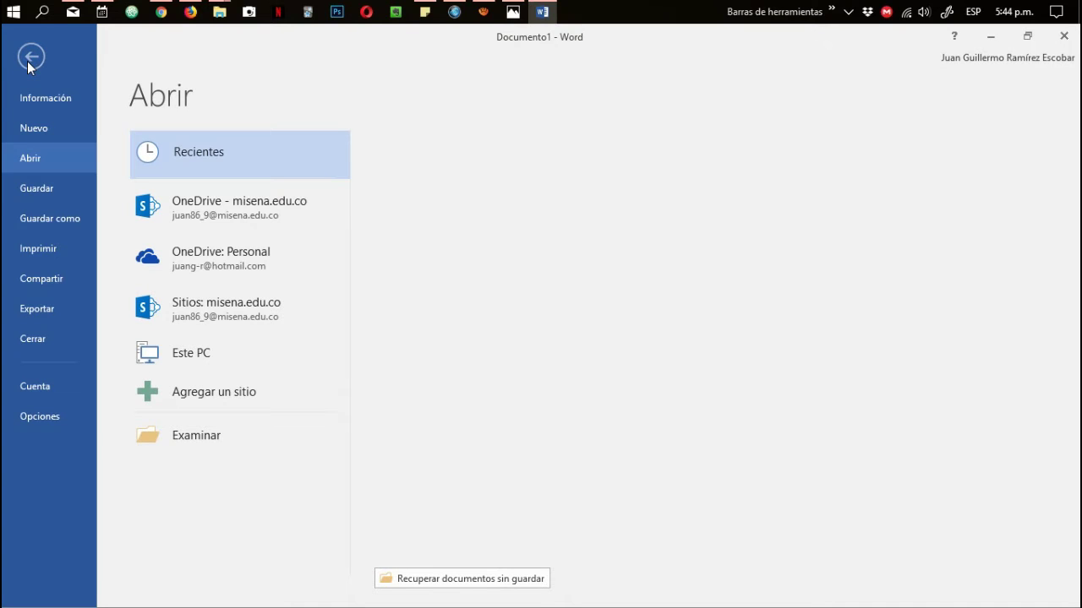
left_click(32, 212)
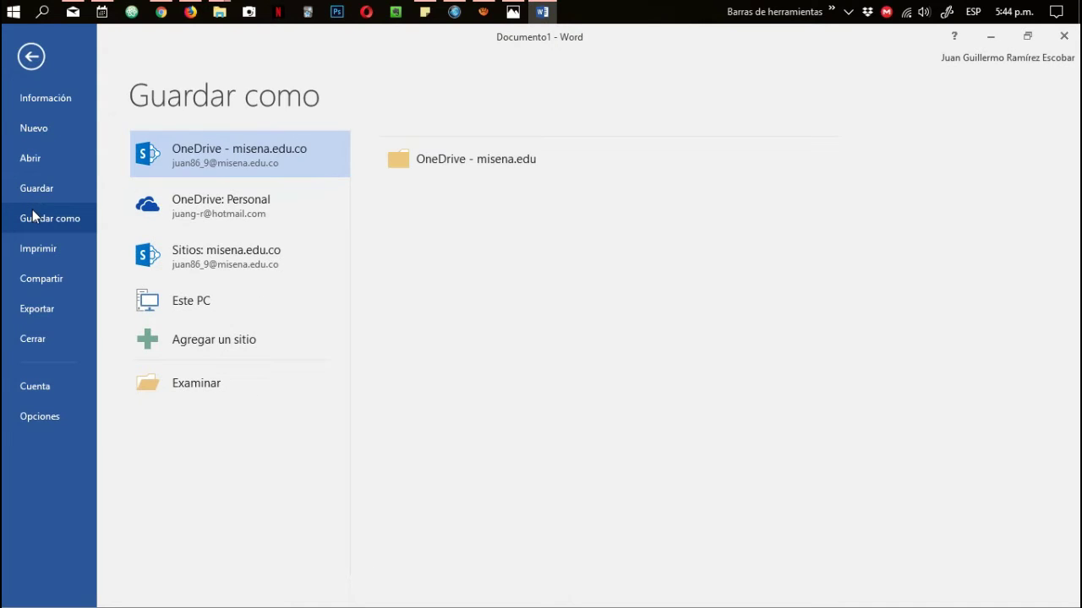
left_click(209, 300)
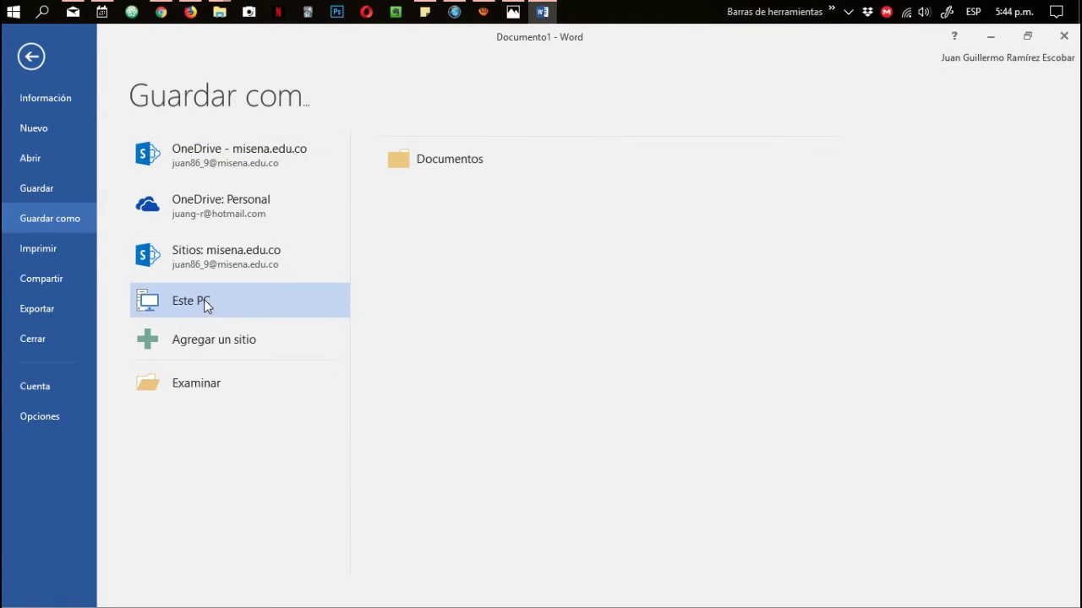
left_click(222, 396)
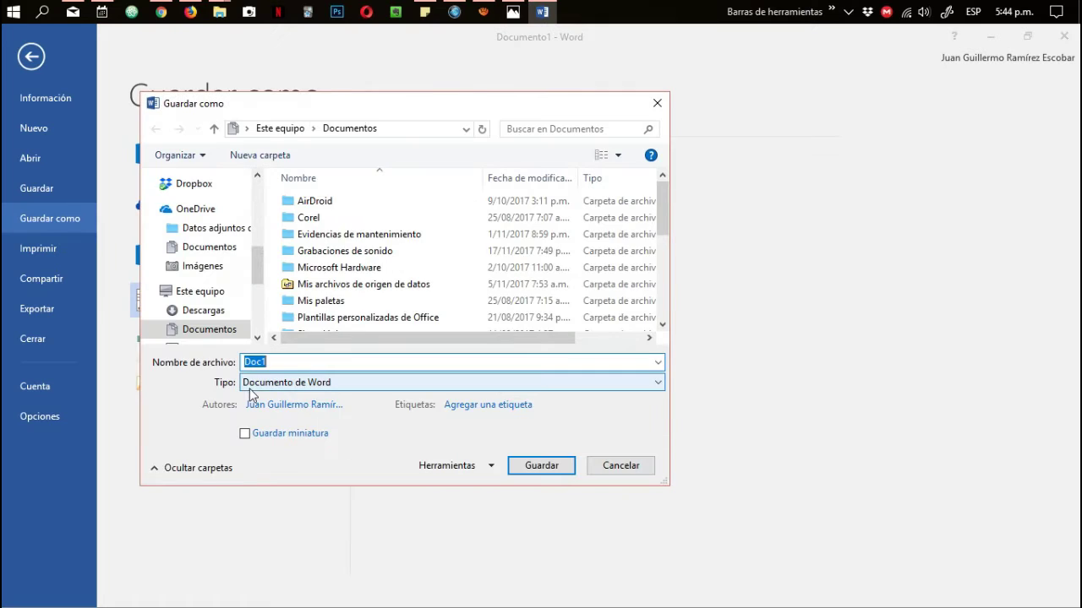
scroll(194, 253, "up", 5)
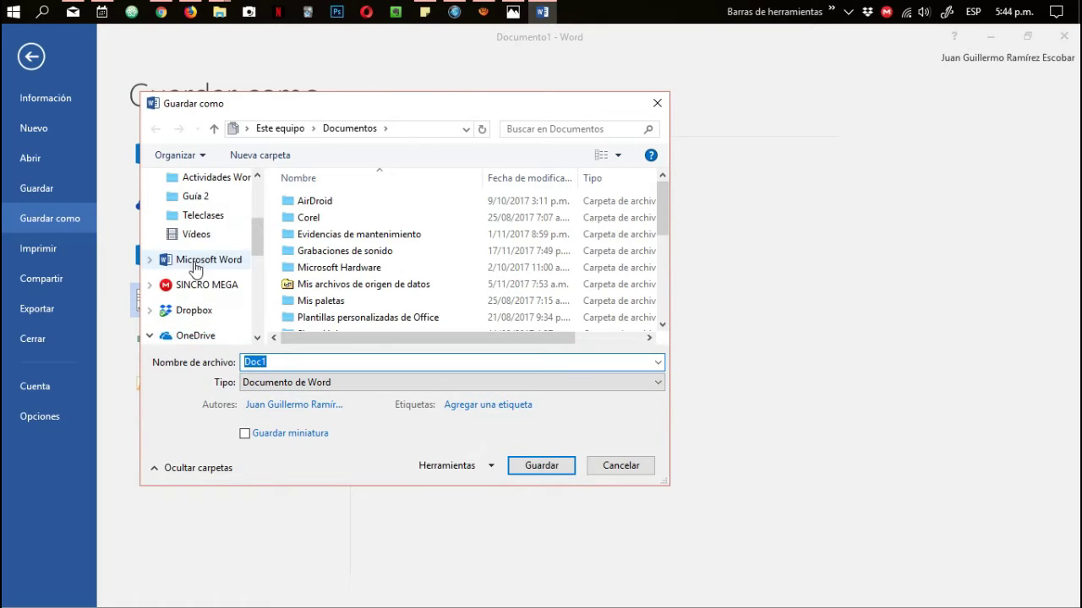
left_click(193, 210)
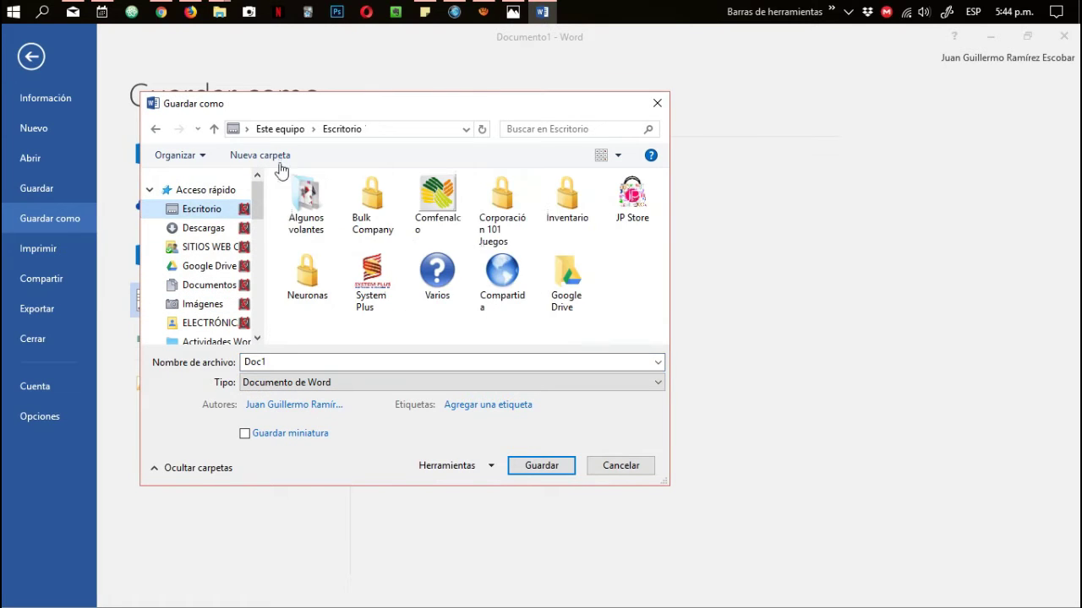
left_click(292, 164)
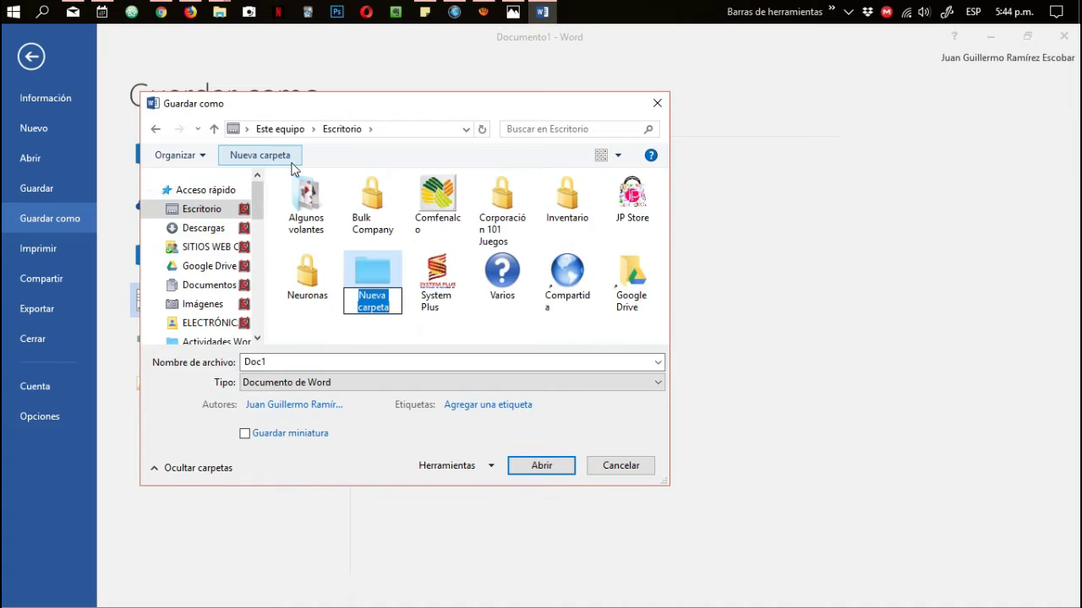
type("Documentos")
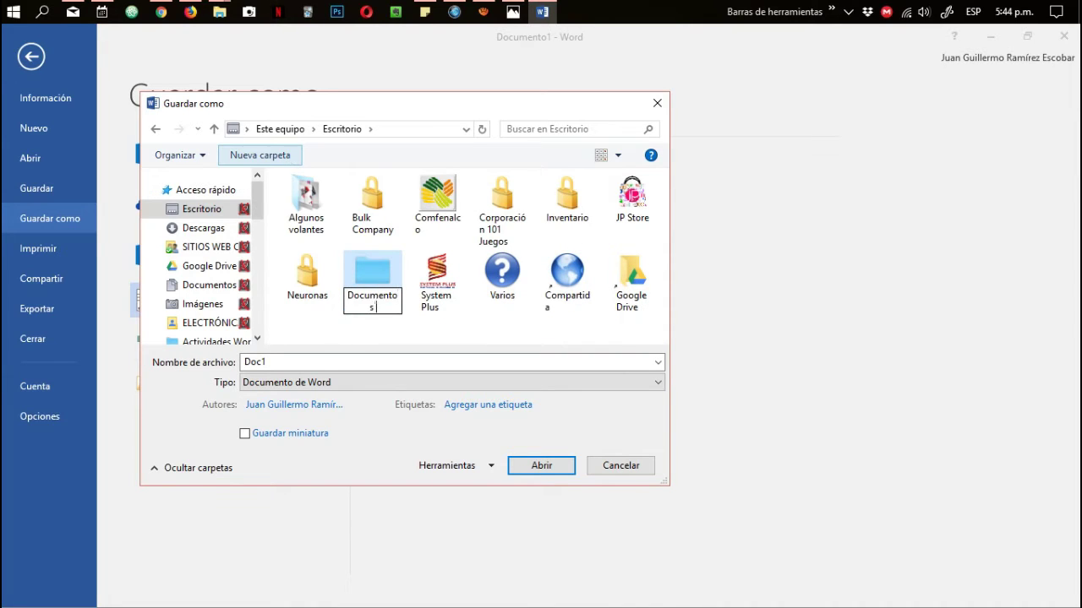
type(" de Informática")
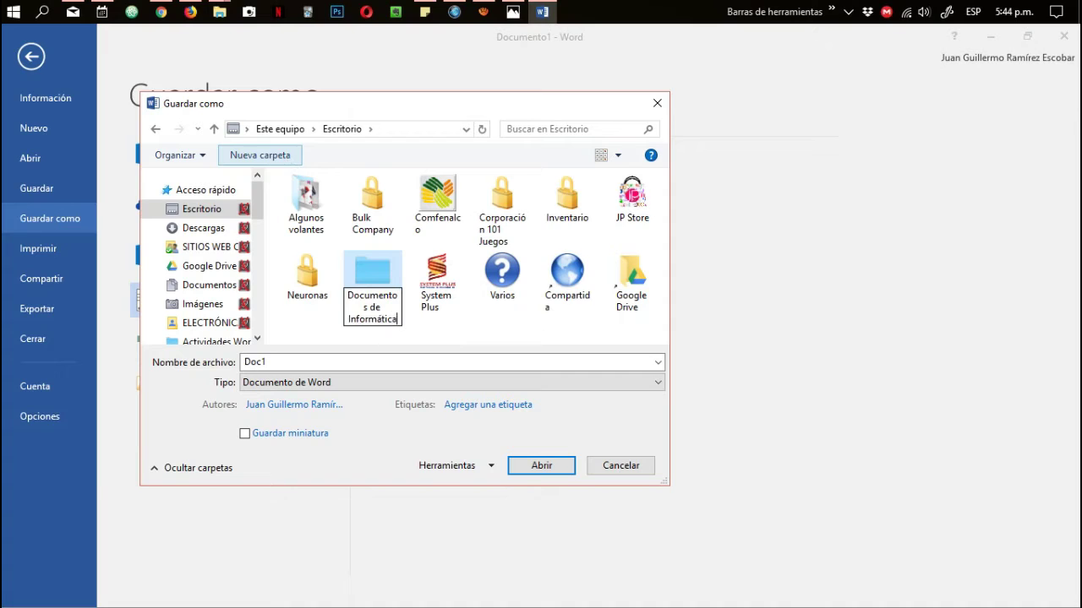
key("Return")
key("Return")
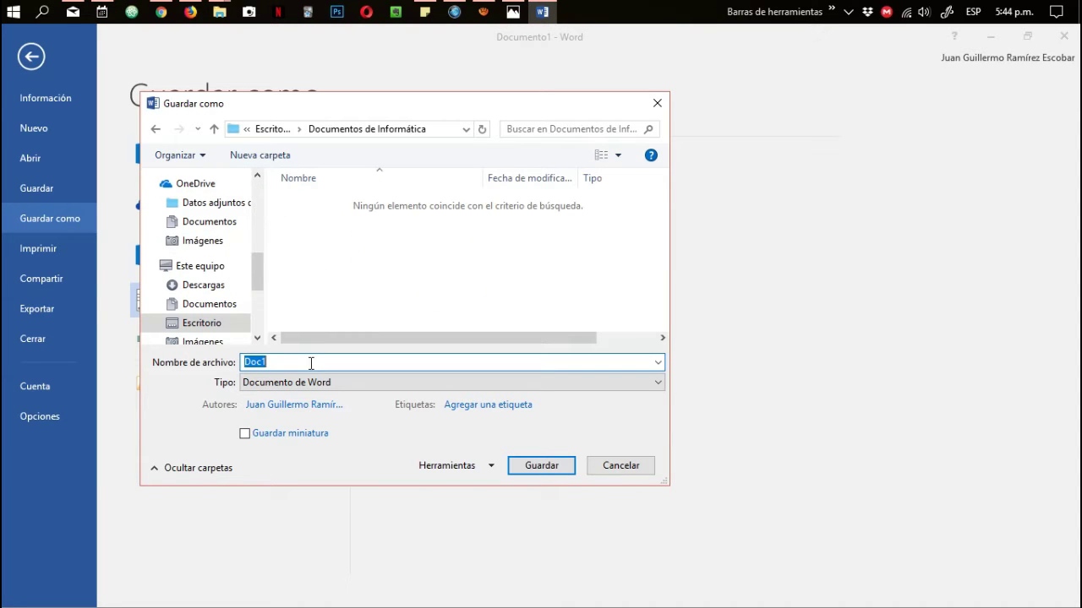
Step: Save the file as 'Mi primer documento' with the Documento de Word type
type("mi primer documento")
key("Home")
key("Delete")
type("M")
key("End")
left_click(268, 387)
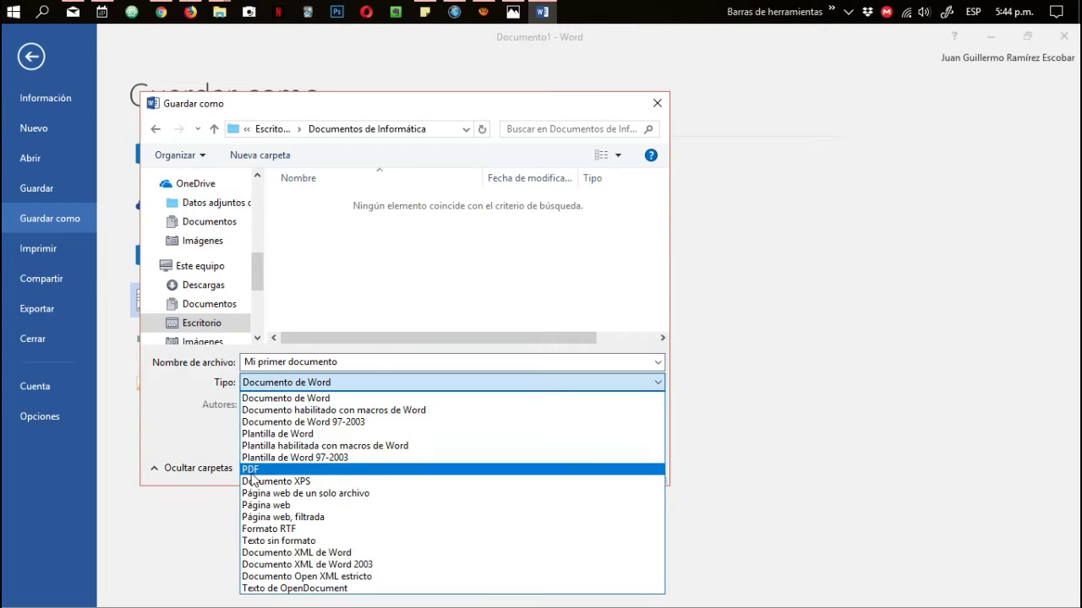
left_click(167, 379)
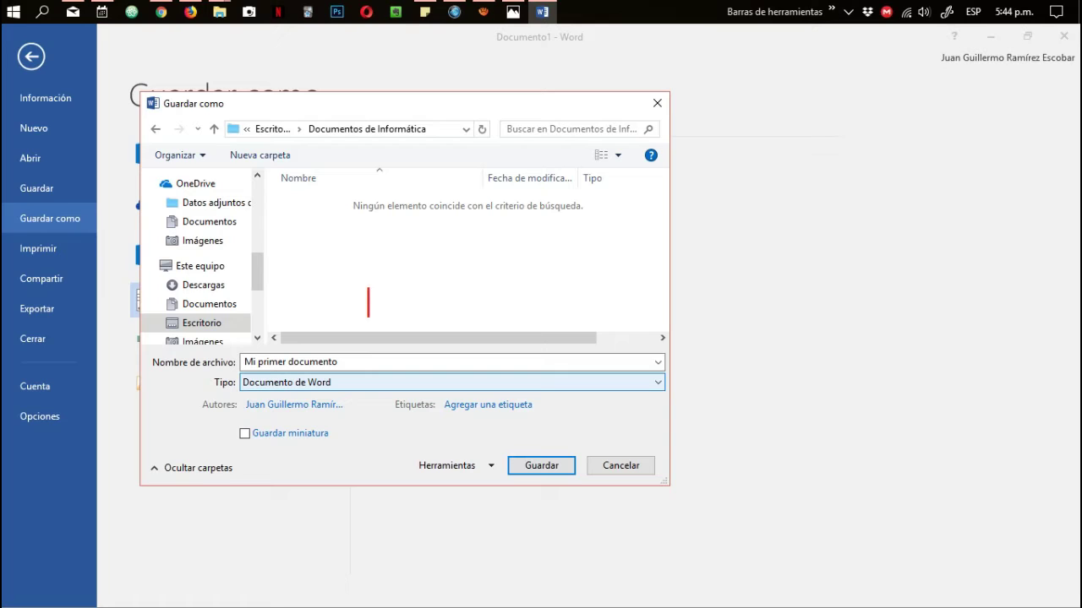
type("docx")
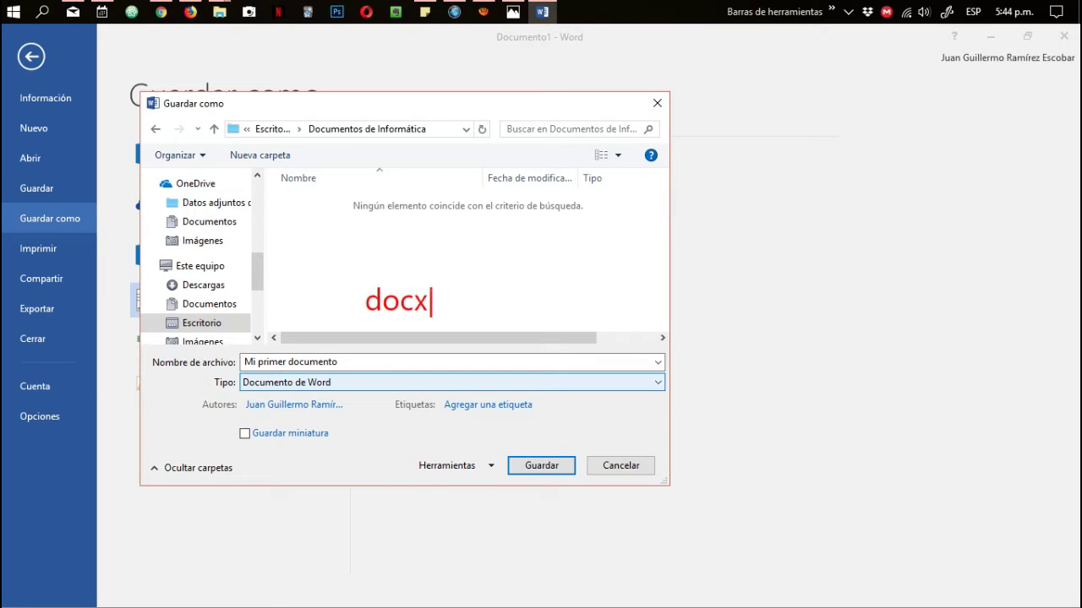
key("Escape")
left_click(541, 466)
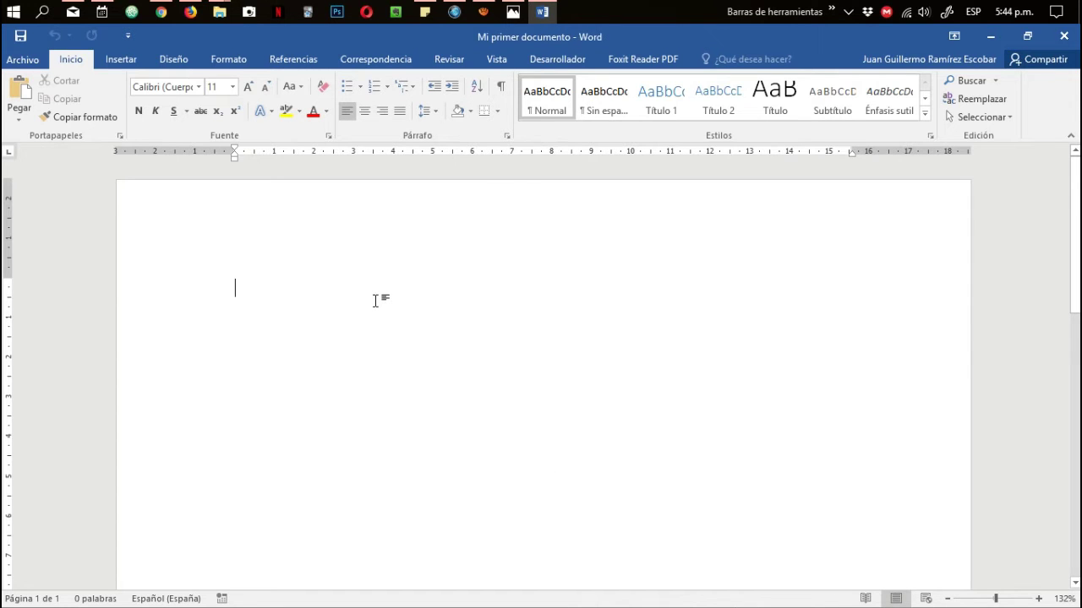
Step: Type 'Este es el contenido del documento' on the page, fixing typos along the way
type("Est")
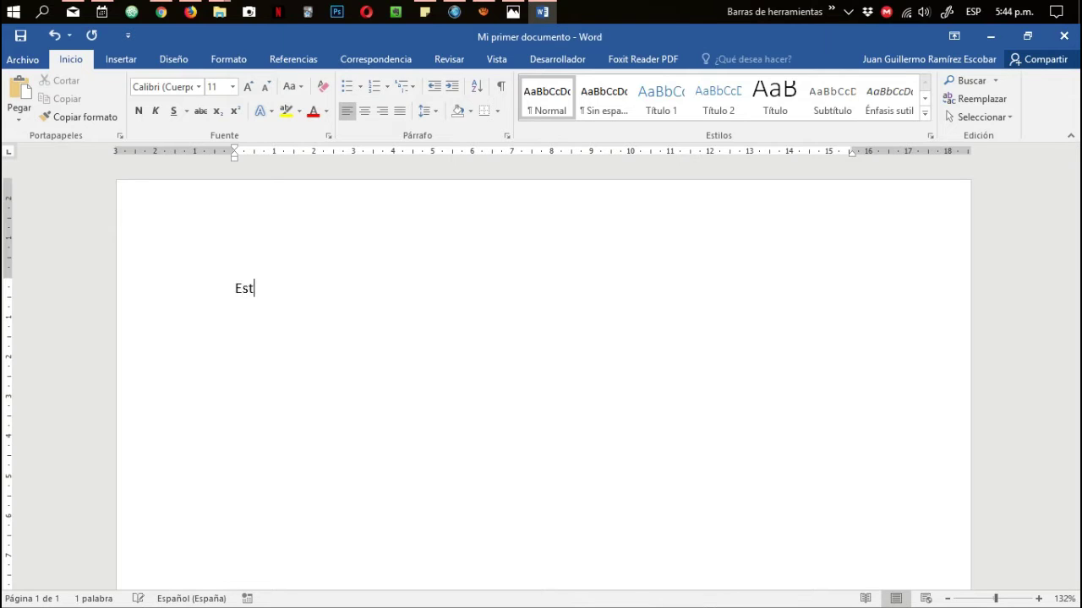
type("e es el contenid")
key("BackSpace")
type("tenidod")
key("BackSpace")
key("BackSpace")
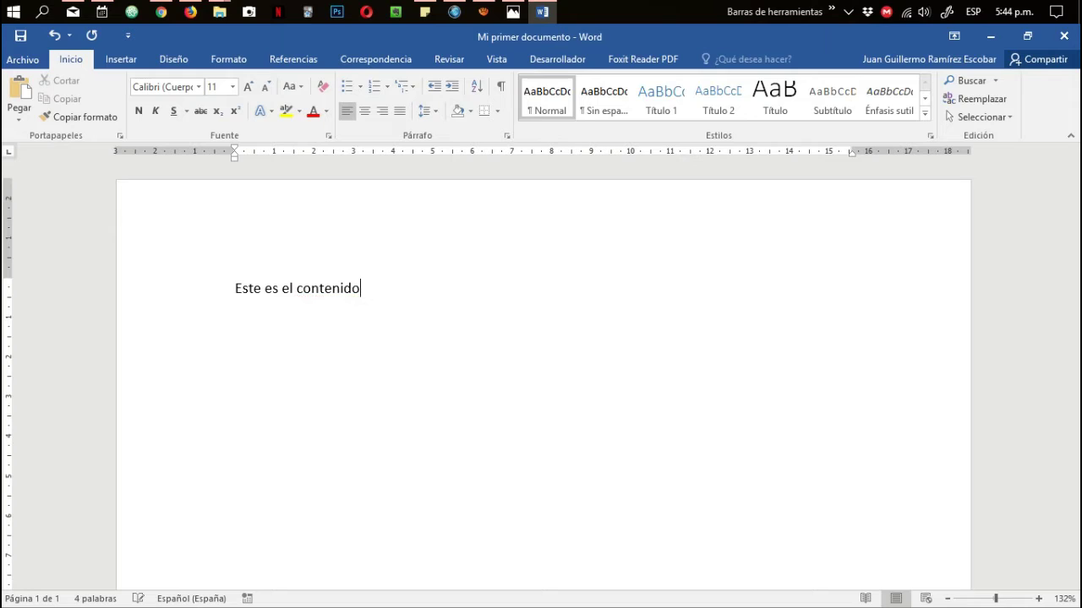
type("del documento.")
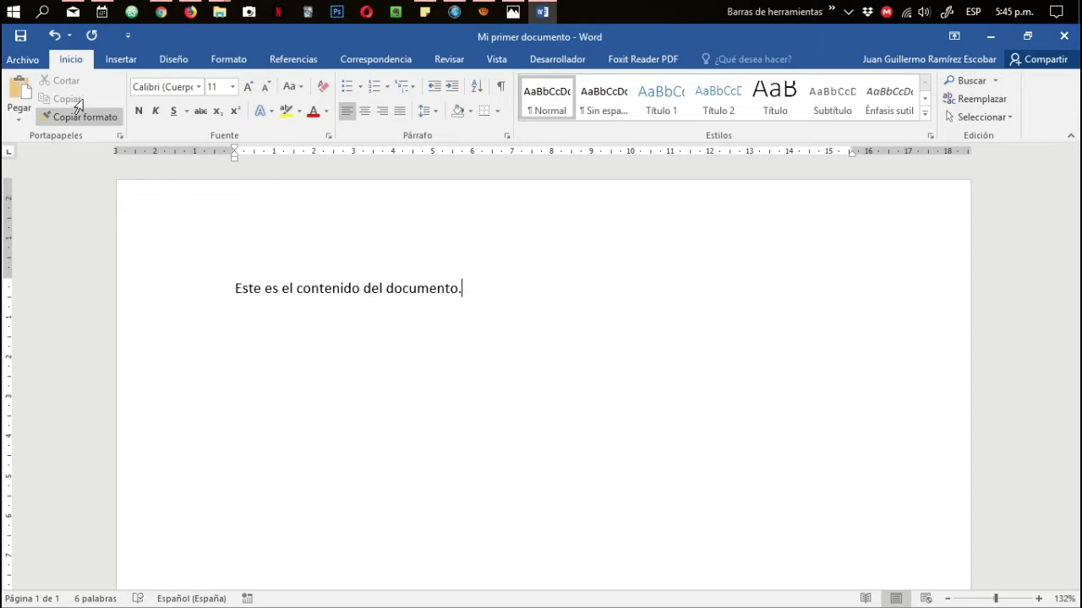
Step: Save the document with its new sentence
left_click(23, 60)
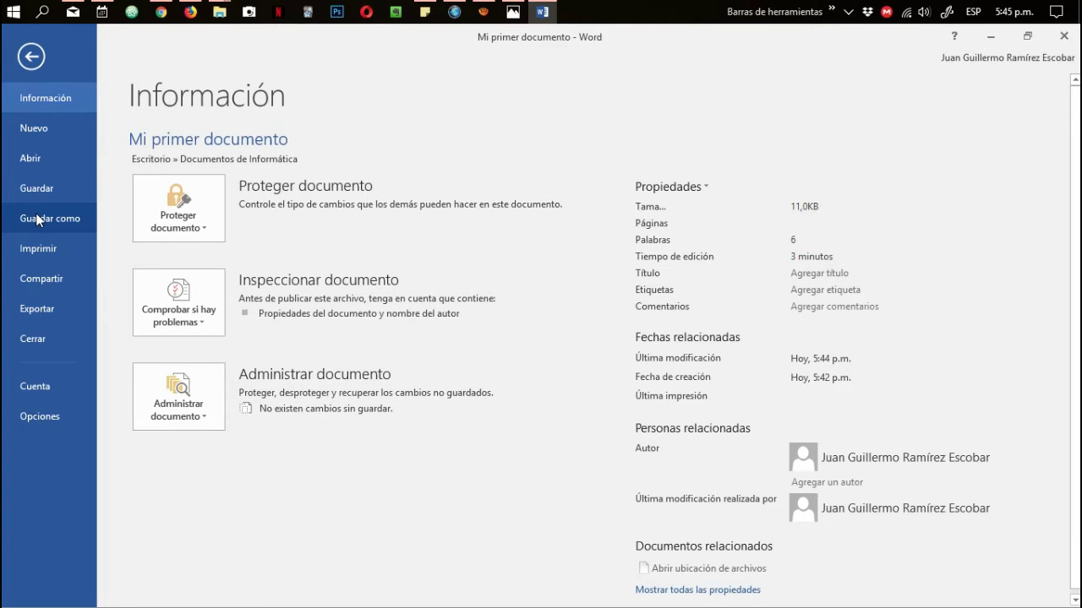
left_click(24, 59)
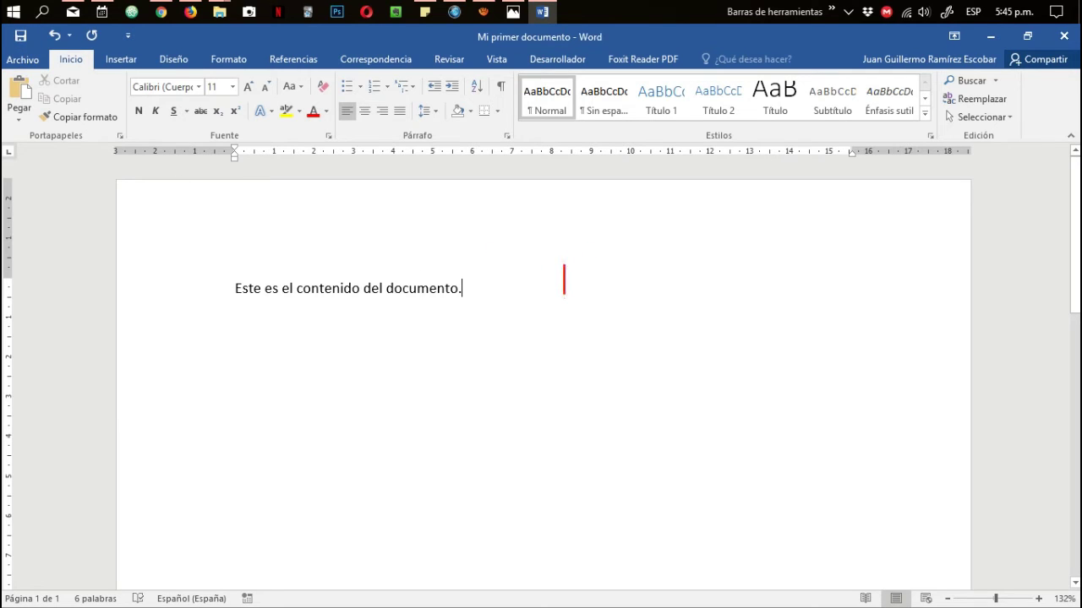
type("Ctrl")
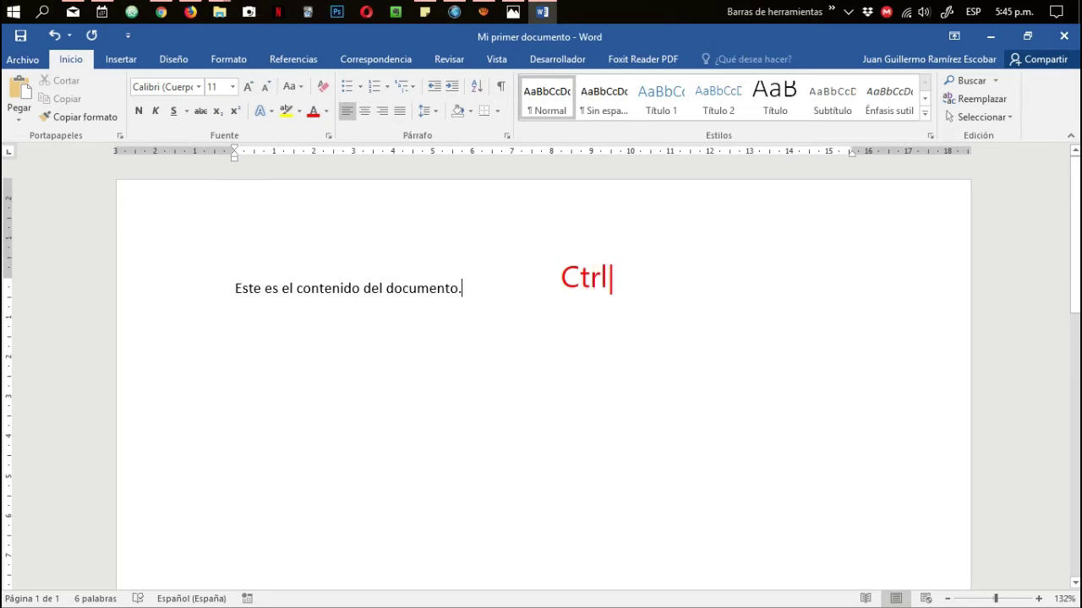
type("+G")
key("Escape")
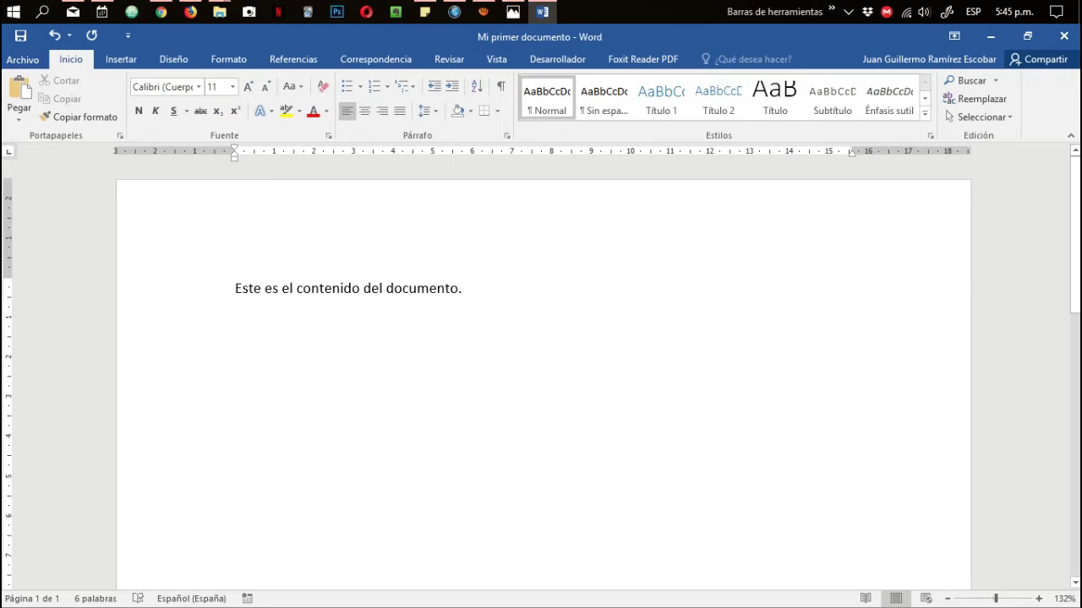
left_click(20, 39)
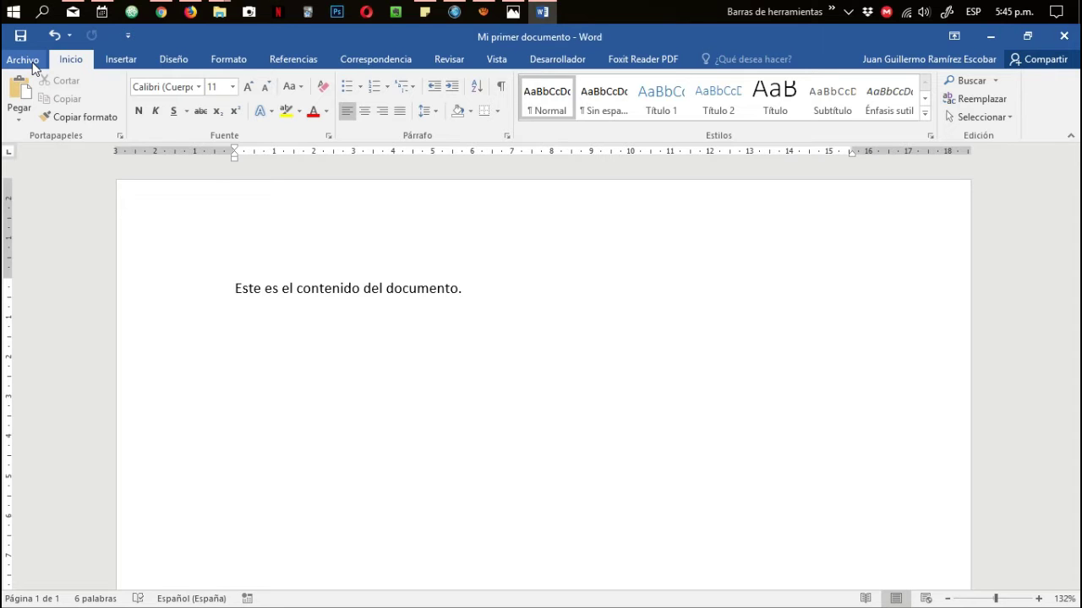
Step: Save Mi primer documento as a PDF in the Documentos de Informática folder
left_click(24, 61)
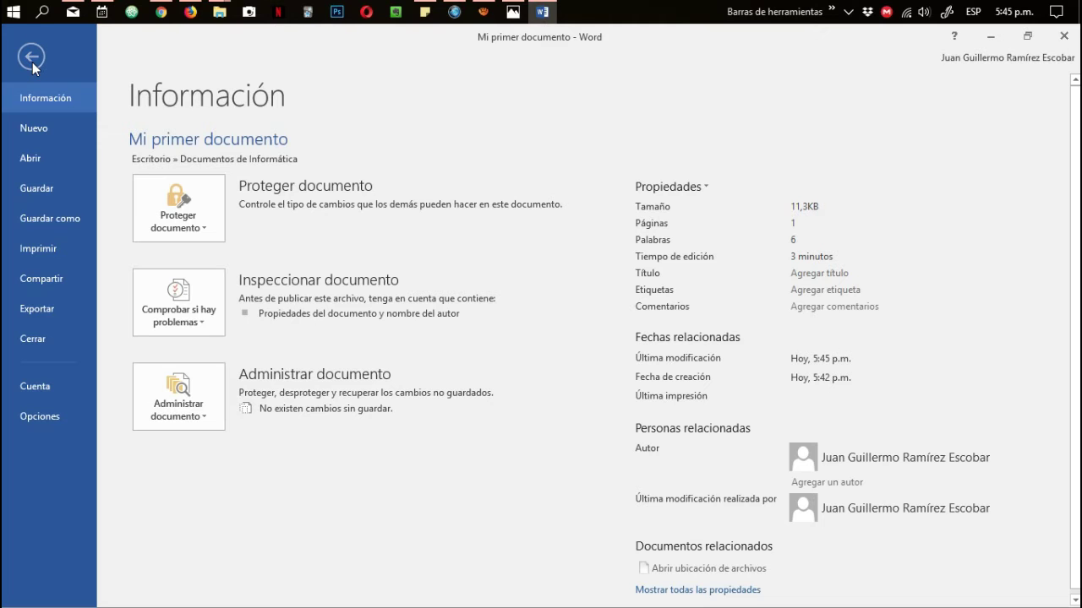
left_click(27, 218)
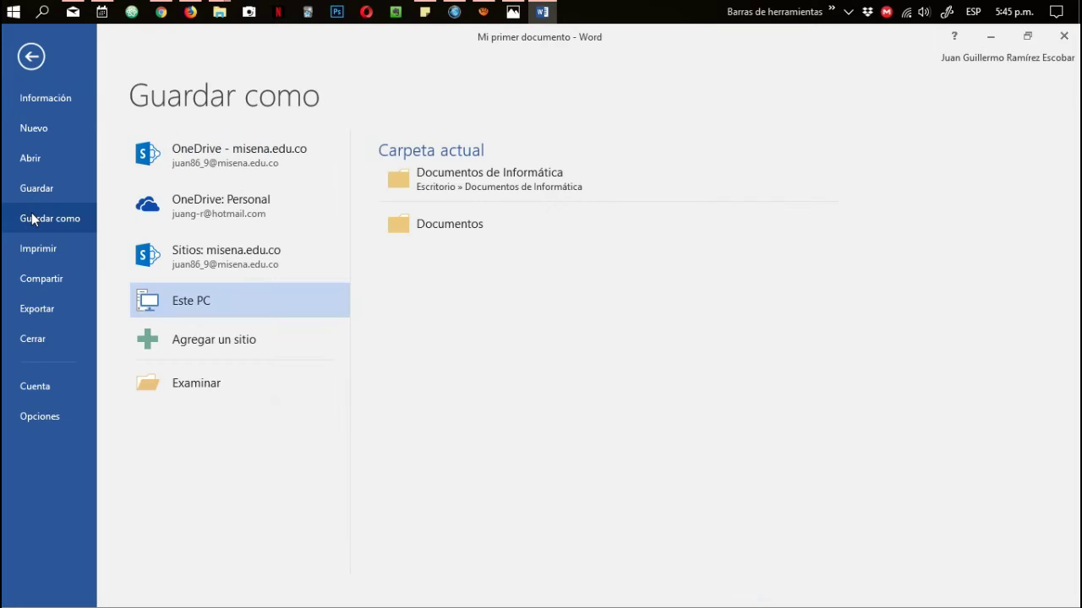
left_click(220, 386)
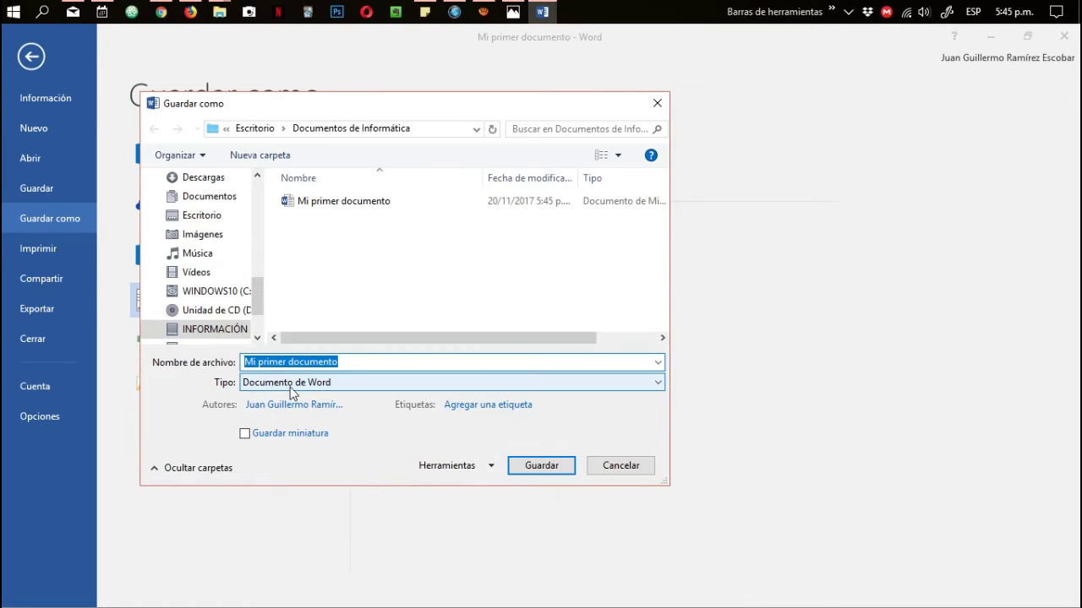
left_click(292, 387)
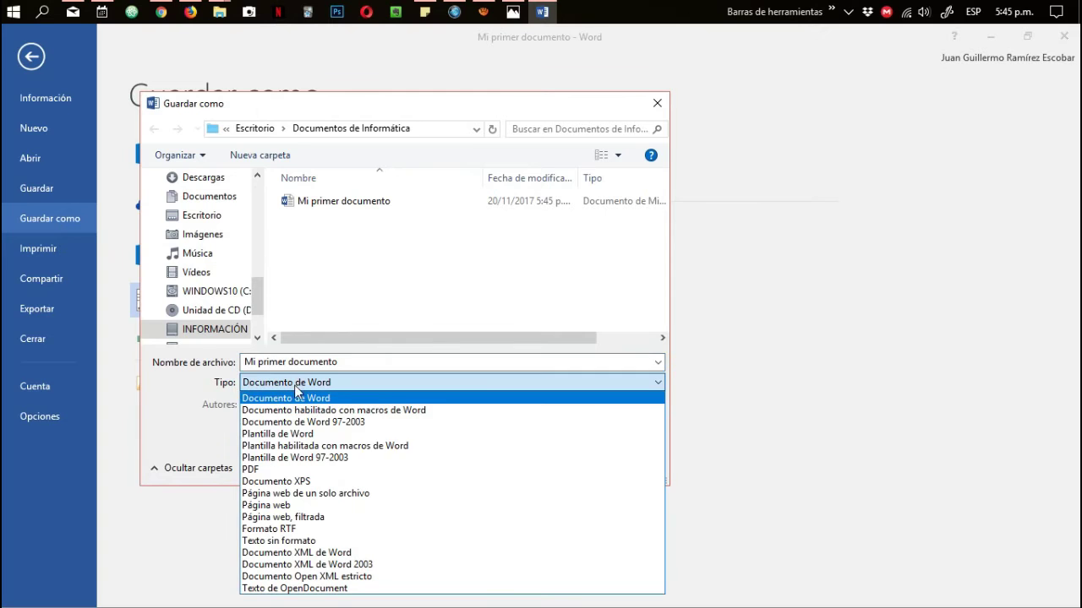
left_click(254, 470)
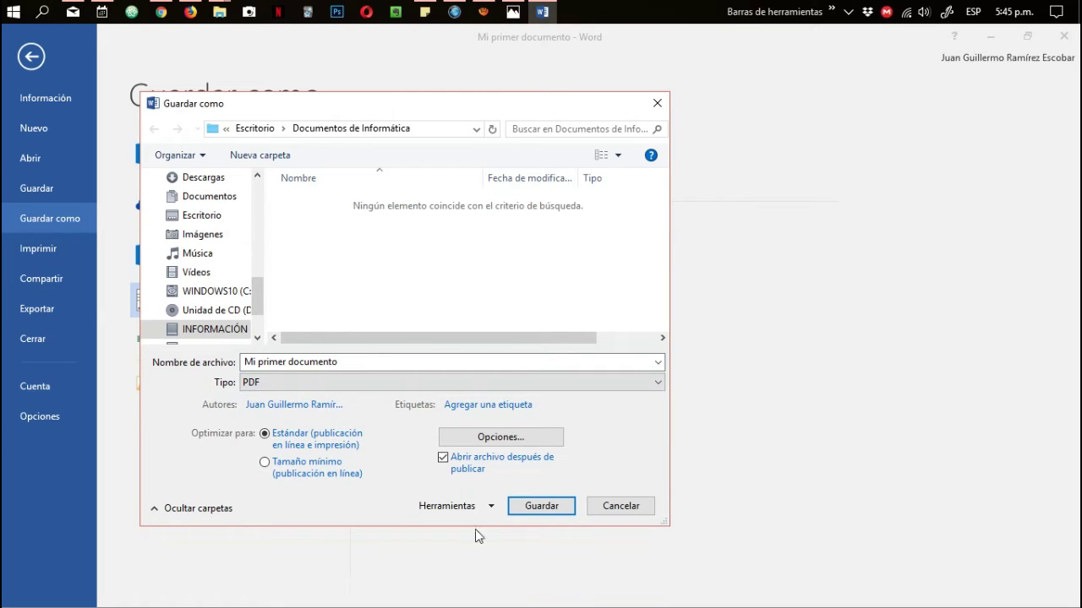
left_click(542, 507)
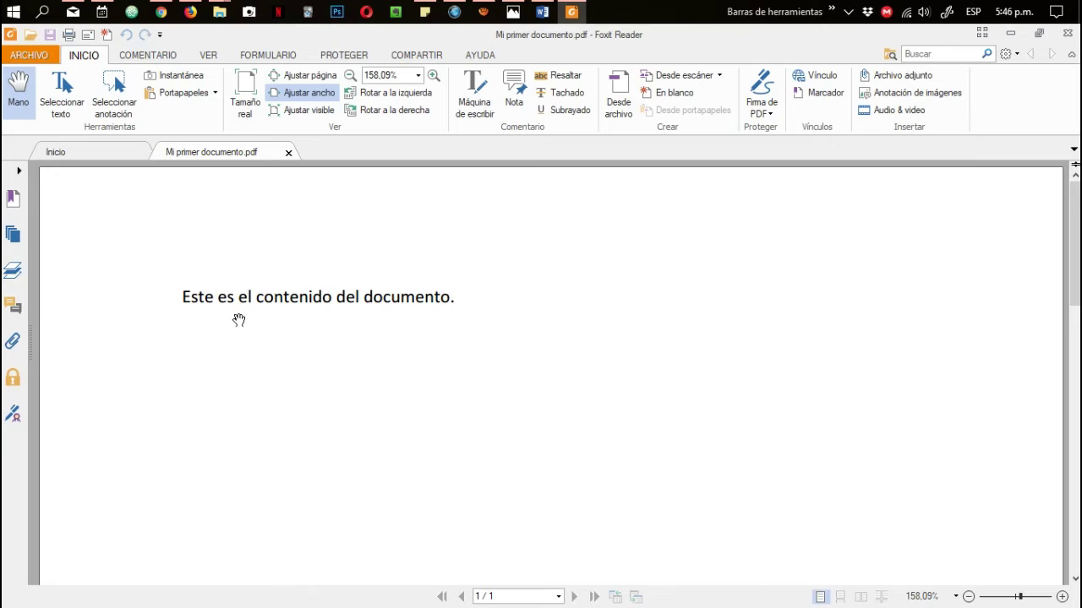
Step: Close the PDF and Foxit Reader, then close Word
left_click(288, 152)
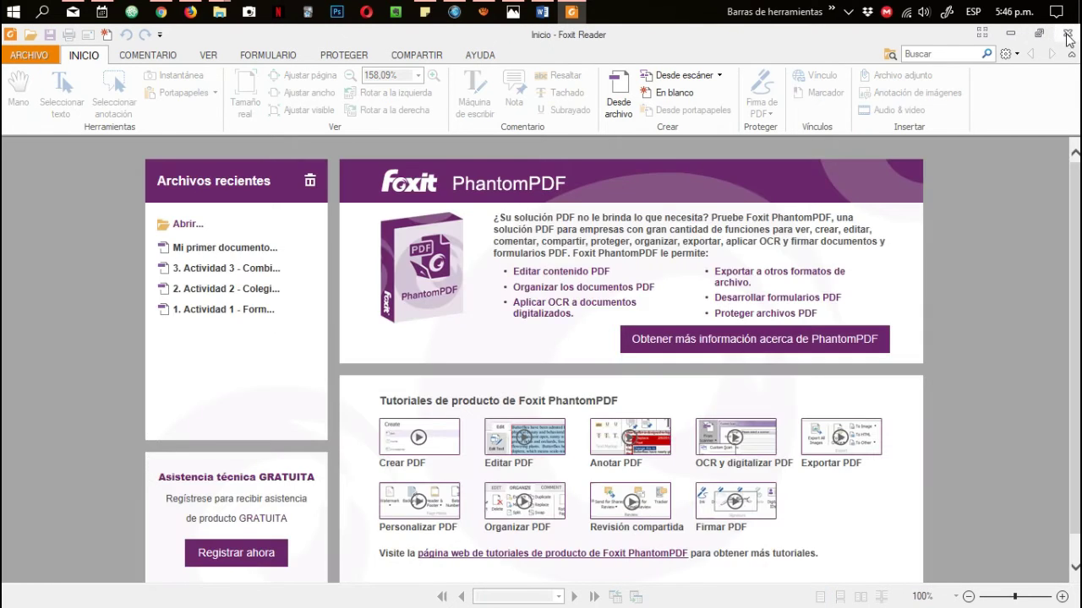
left_click(1067, 32)
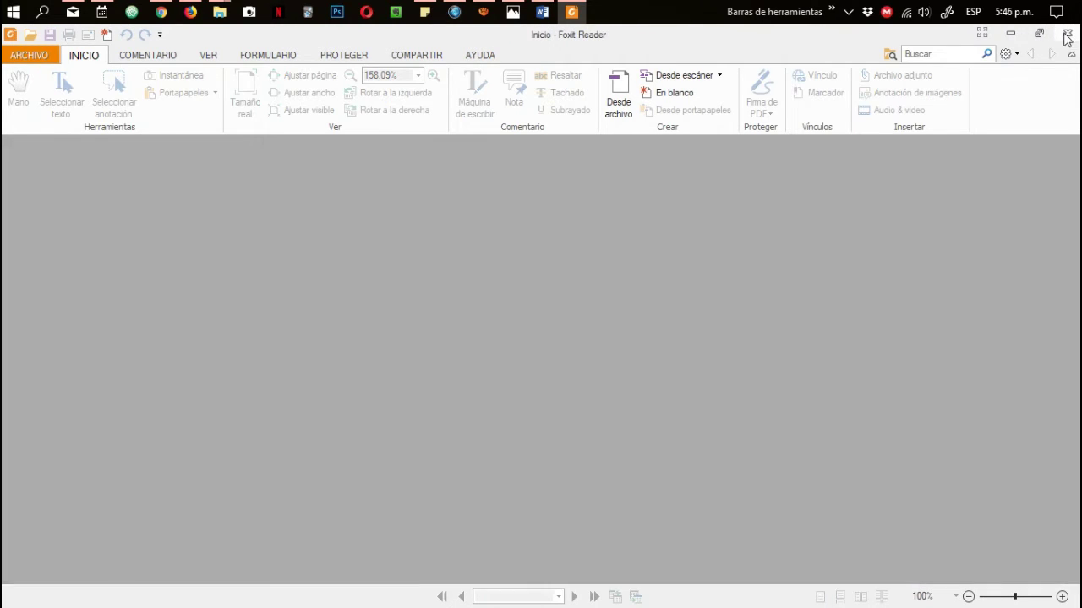
left_click(1063, 37)
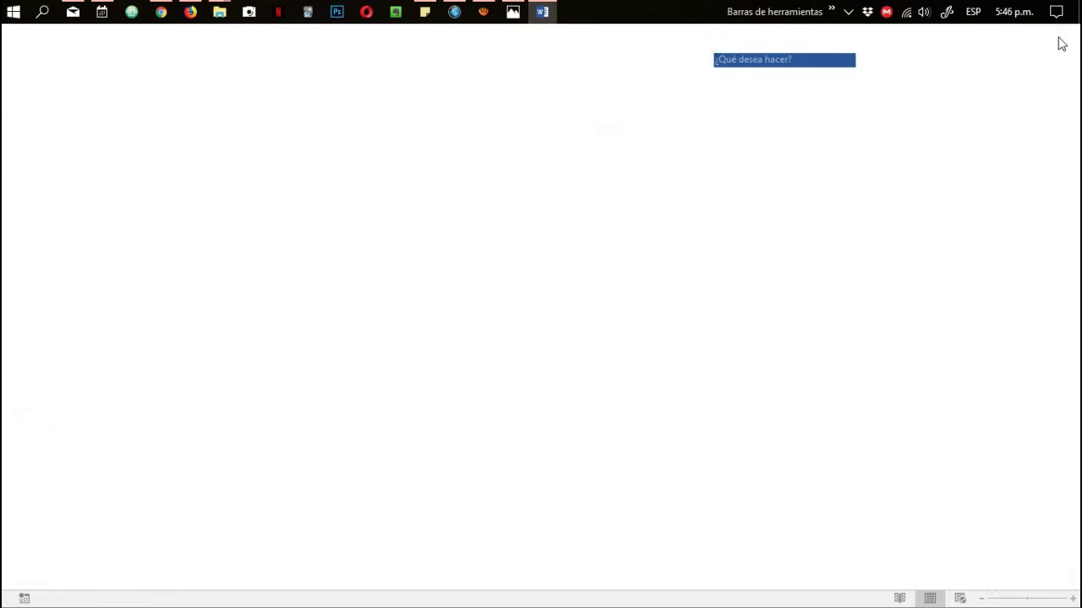
Step: Open the Documentos de Informática folder and reopen the Word file Mi primer documento
left_click_drag(48, 82, 581, 168)
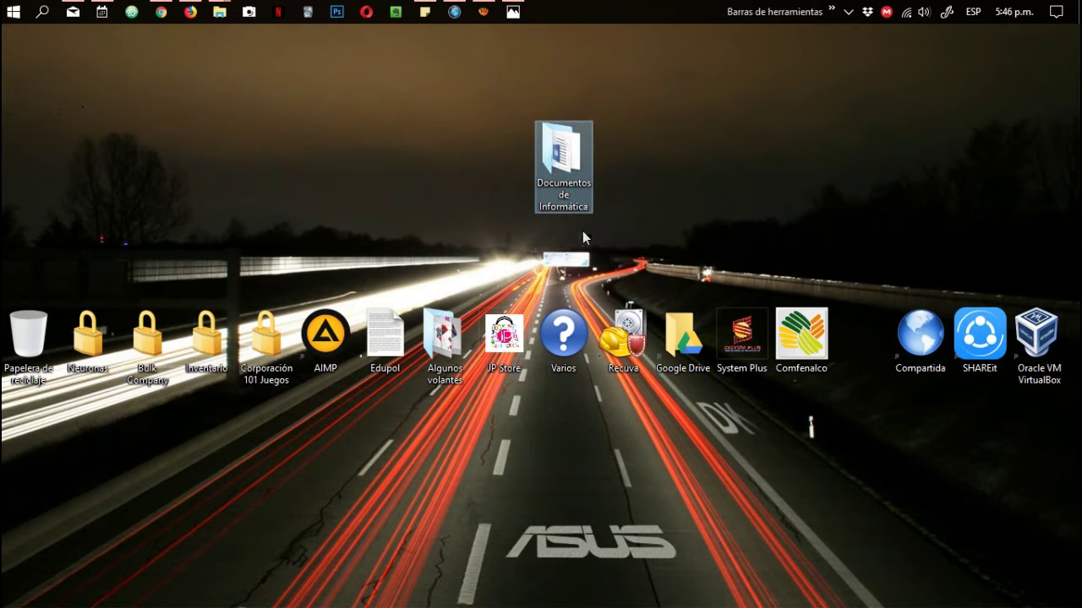
double_click(551, 165)
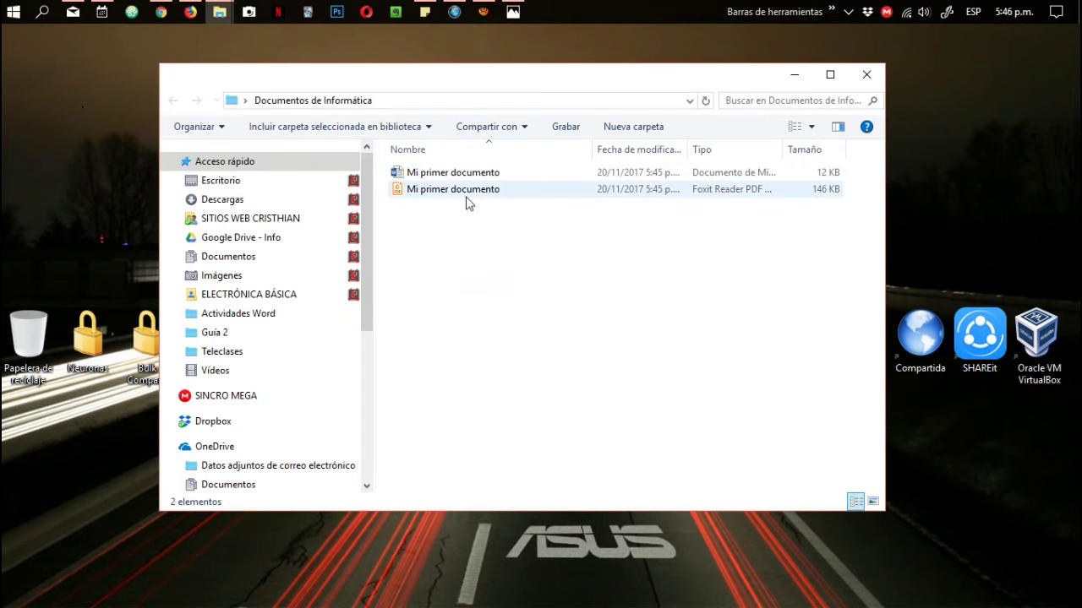
left_click(454, 174)
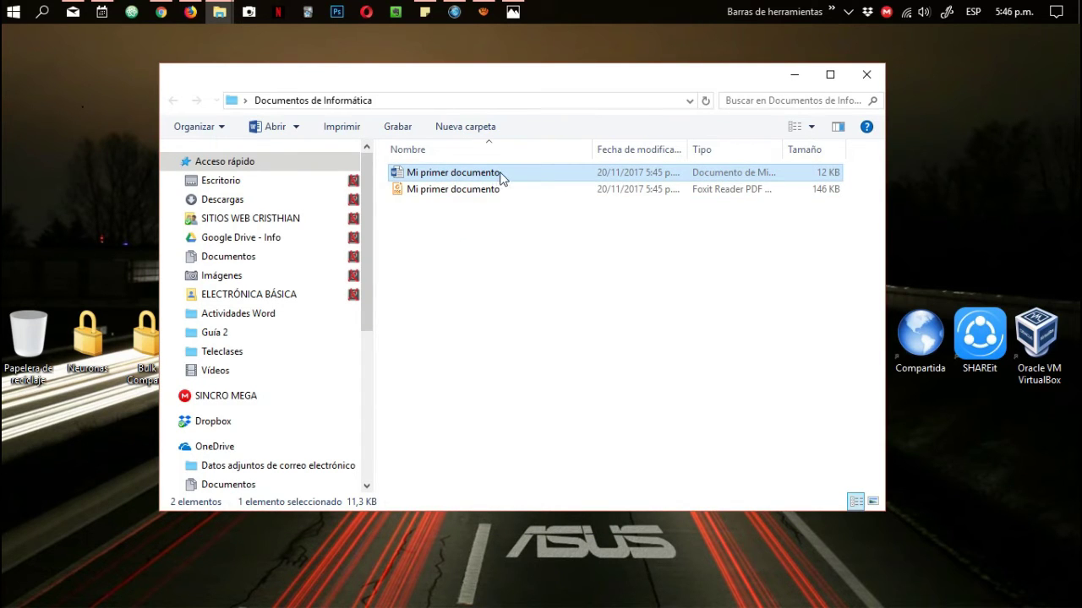
left_click(473, 191)
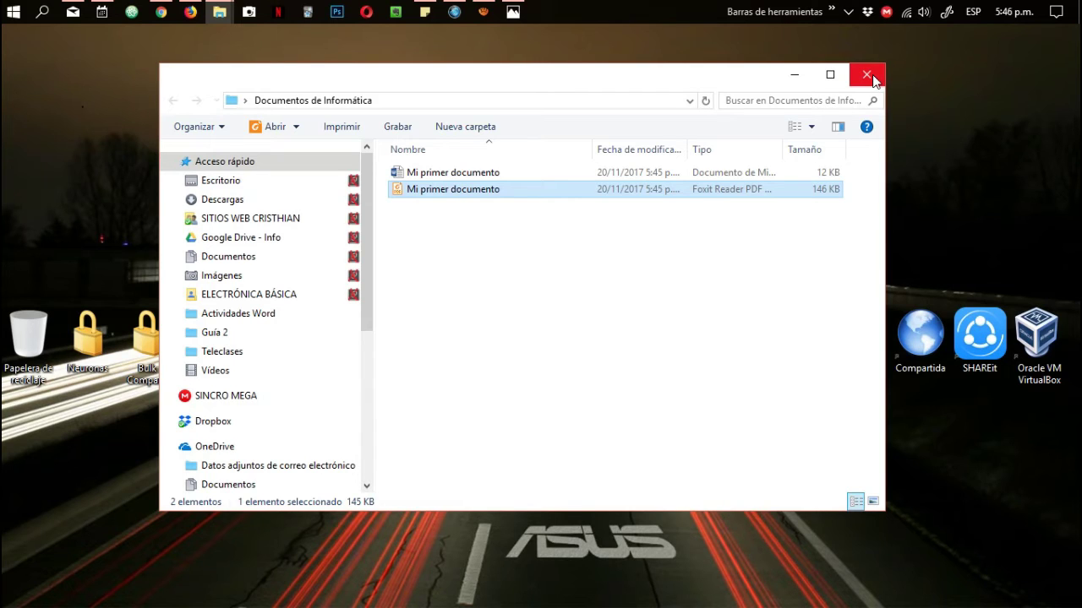
left_click(437, 295)
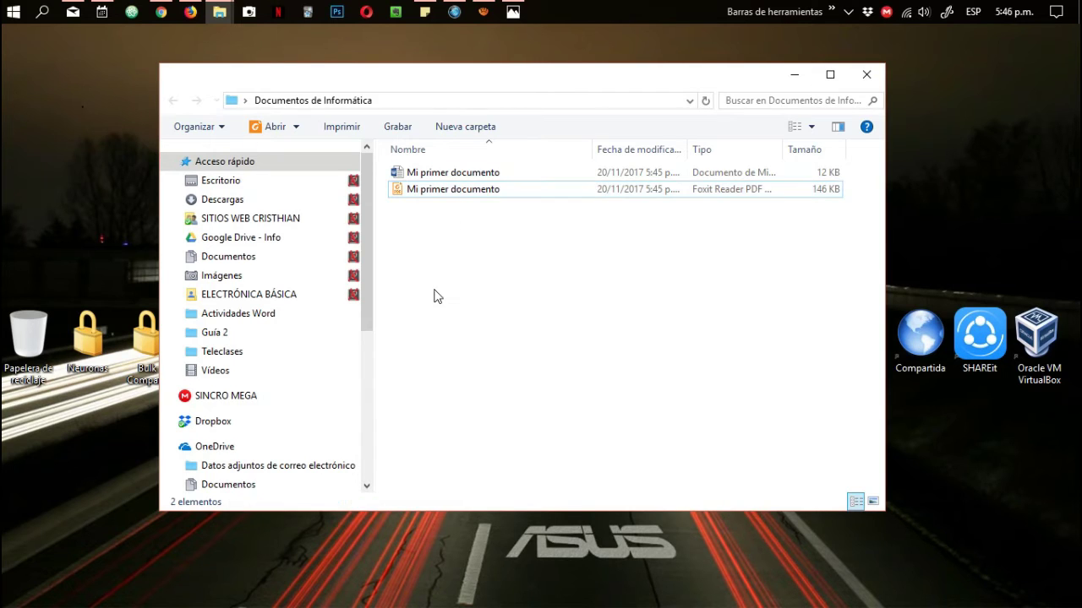
left_click(448, 179)
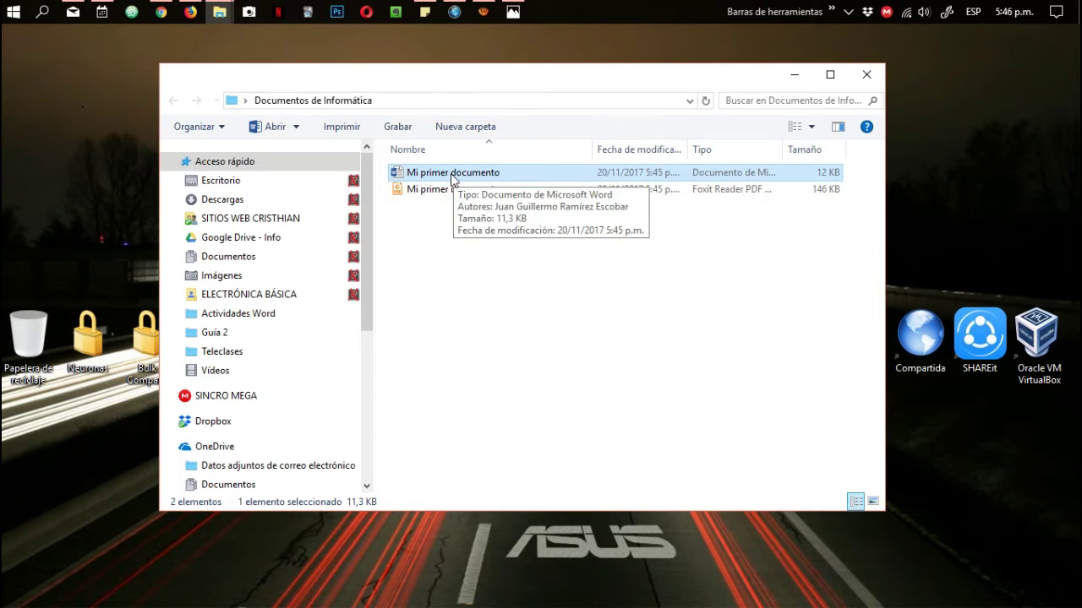
double_click(452, 174)
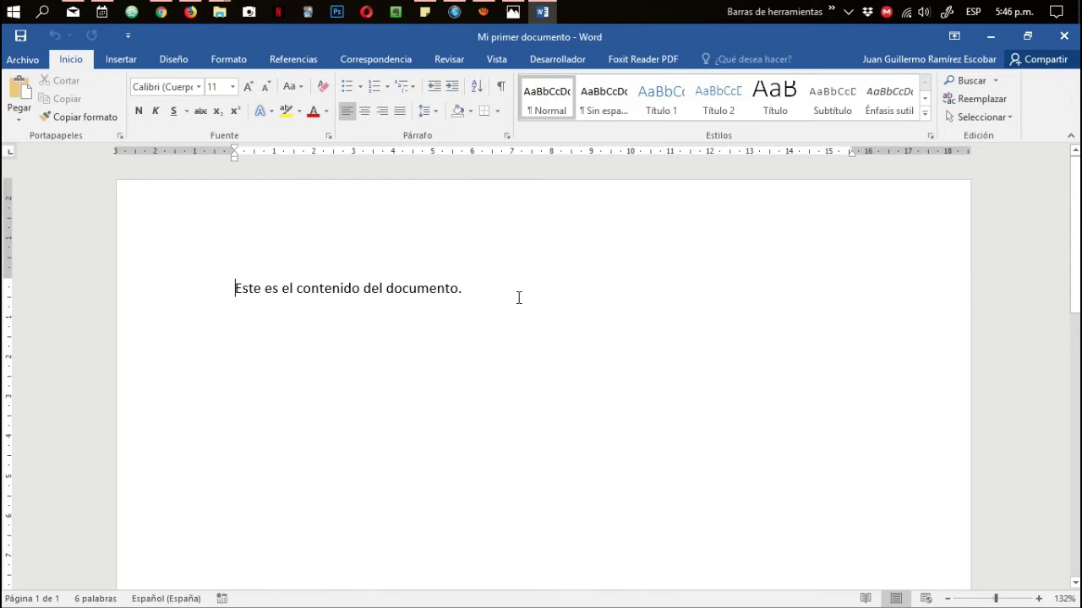
Step: Insert the missing spaces before 'Para' after 'documento.' and before 'Los' after 'galerías.'
left_click(518, 298)
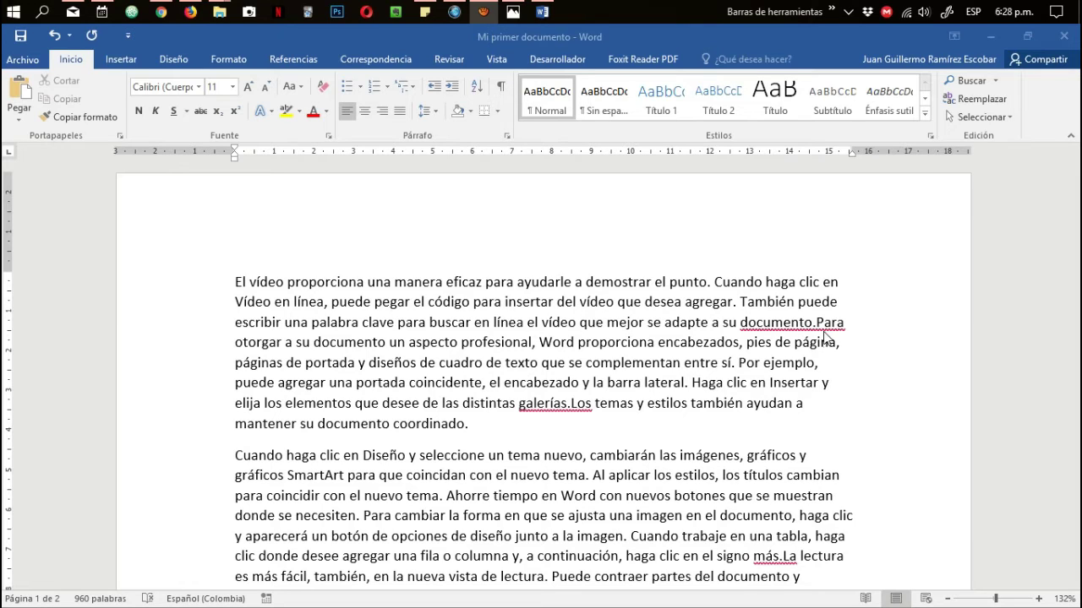
left_click(785, 334)
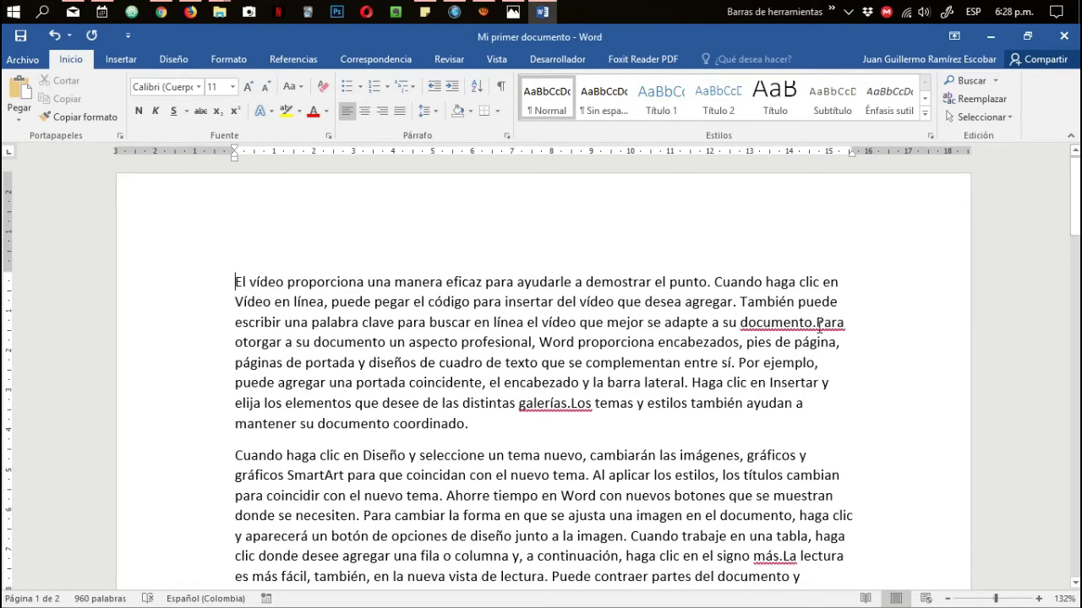
left_click(818, 325)
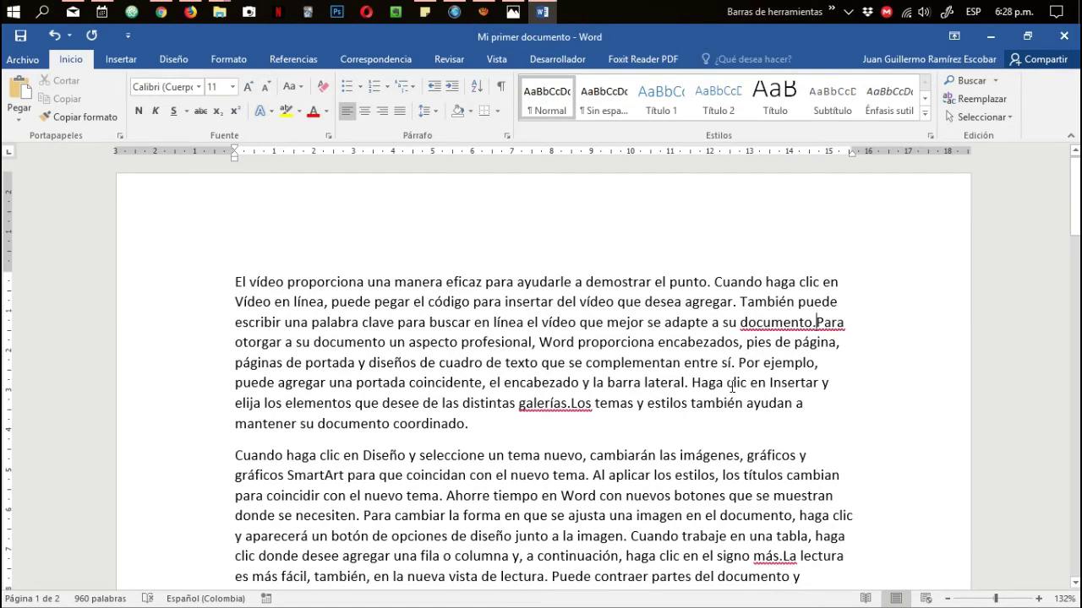
left_click(572, 403)
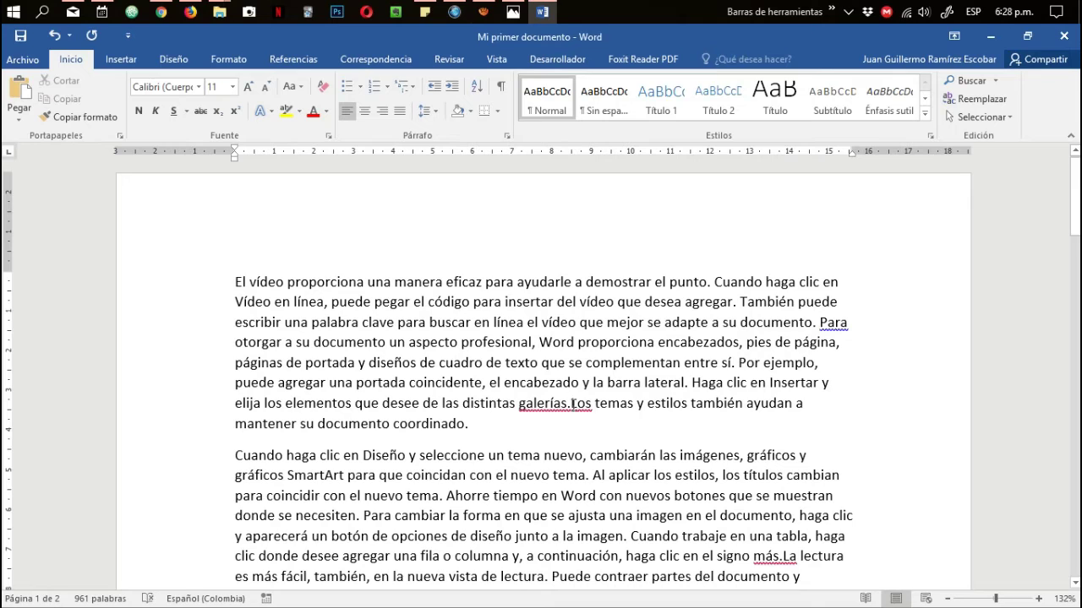
Step: Try selecting the words manera and profesional, then clear the selection
right_click(833, 323)
key("Escape")
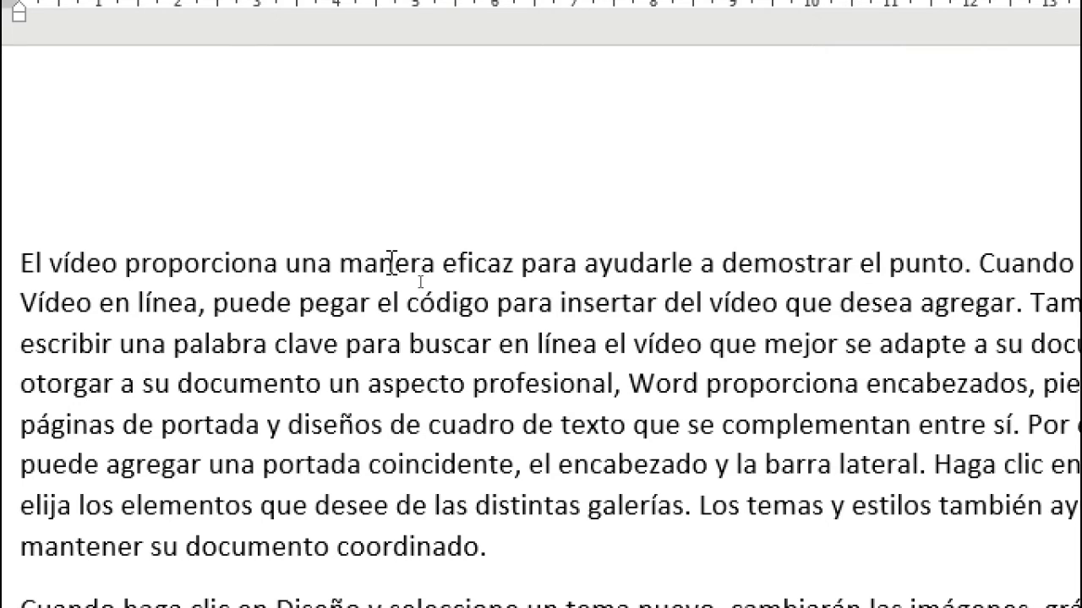
left_click(393, 264)
double_click(372, 267)
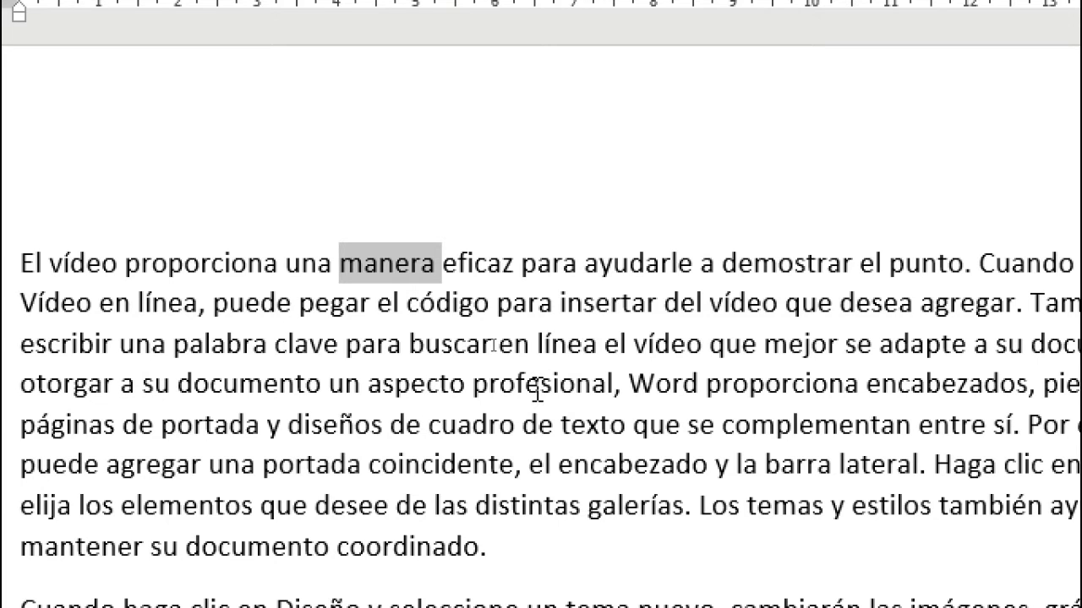
double_click(538, 387)
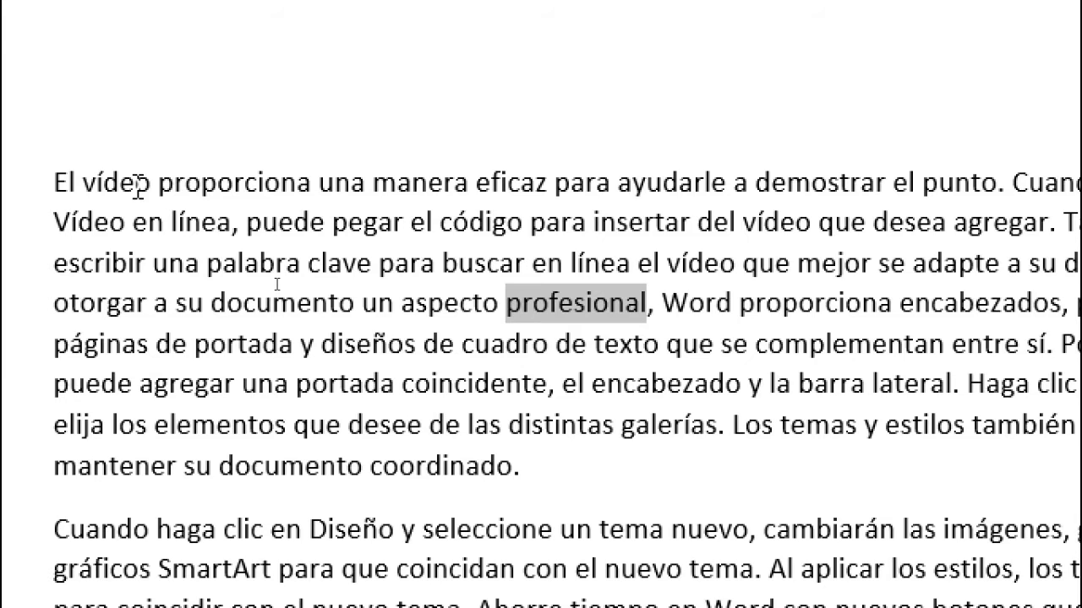
left_click(205, 175)
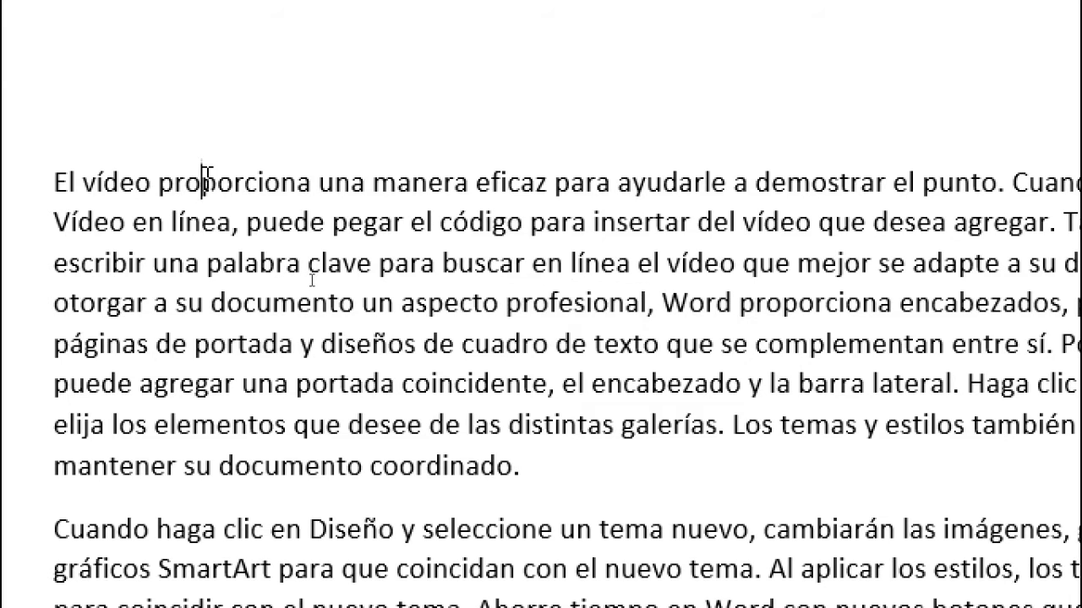
Step: Ctrl-select proporciona, vídeo, complementan, agregar and clave together
double_click(180, 177)
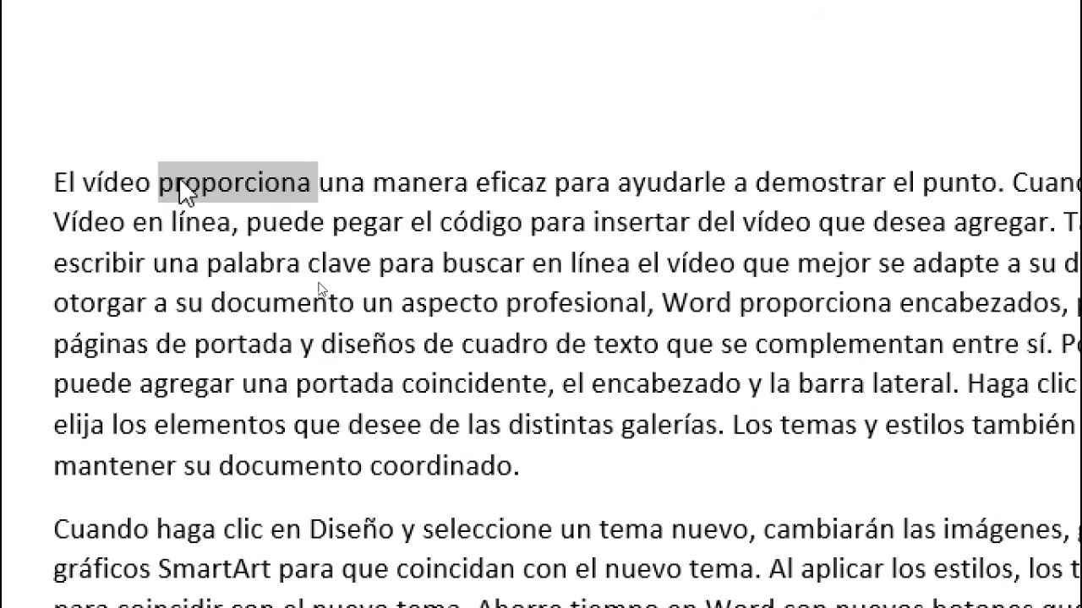
double_click(709, 264, "ctrl")
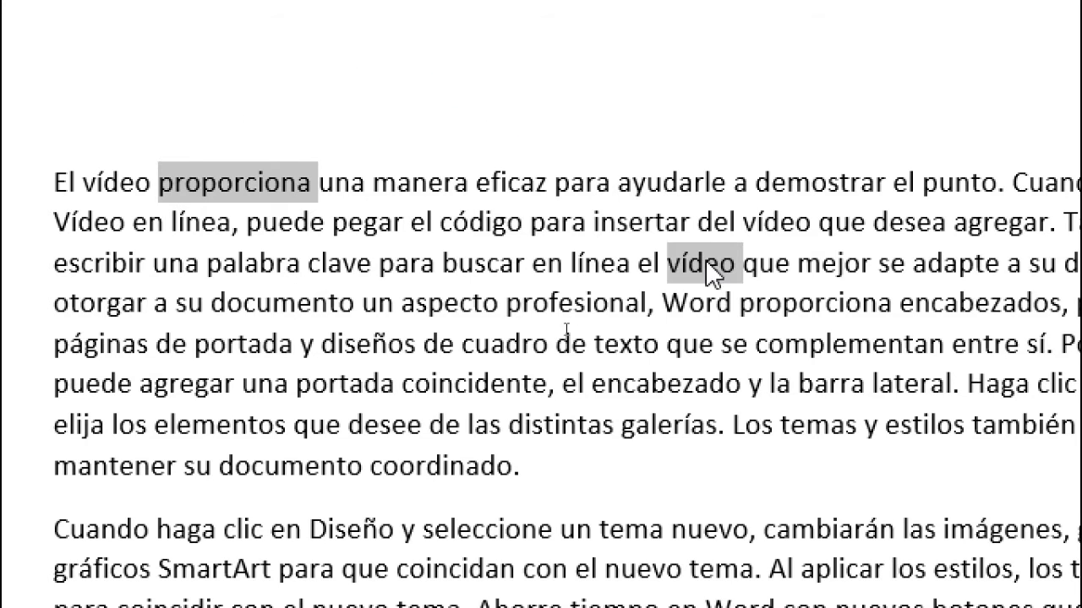
double_click(796, 342, "ctrl")
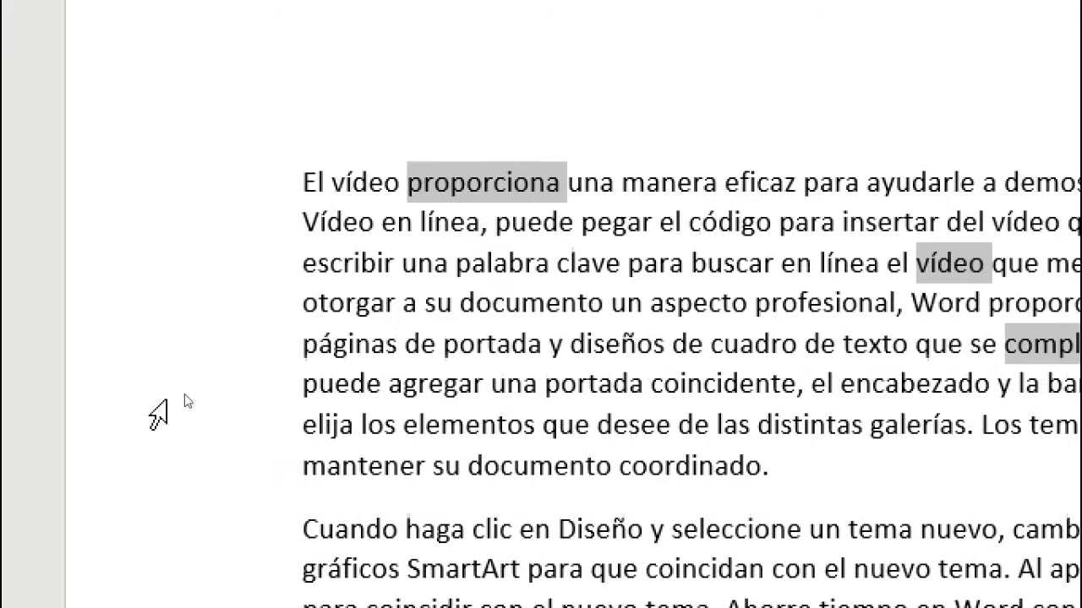
double_click(421, 393, "ctrl")
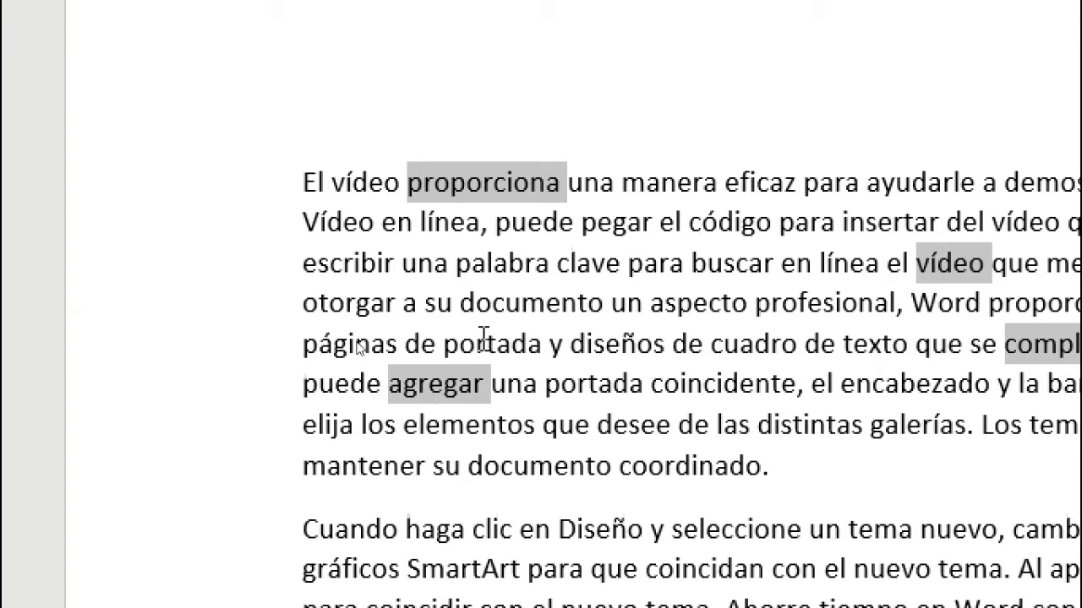
double_click(601, 262, "ctrl")
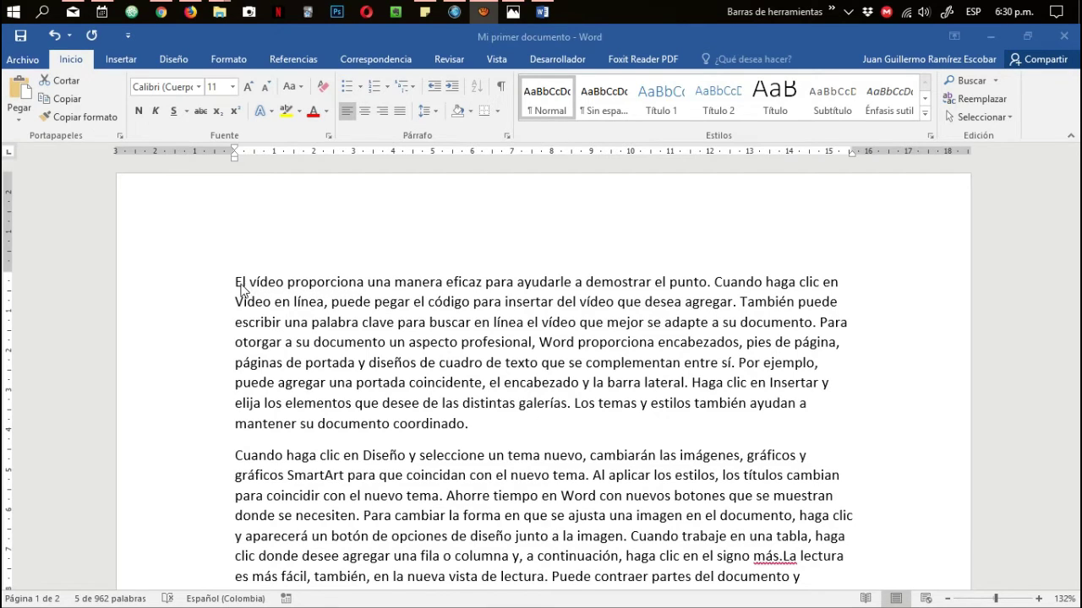
left_click(289, 296)
left_click(263, 282)
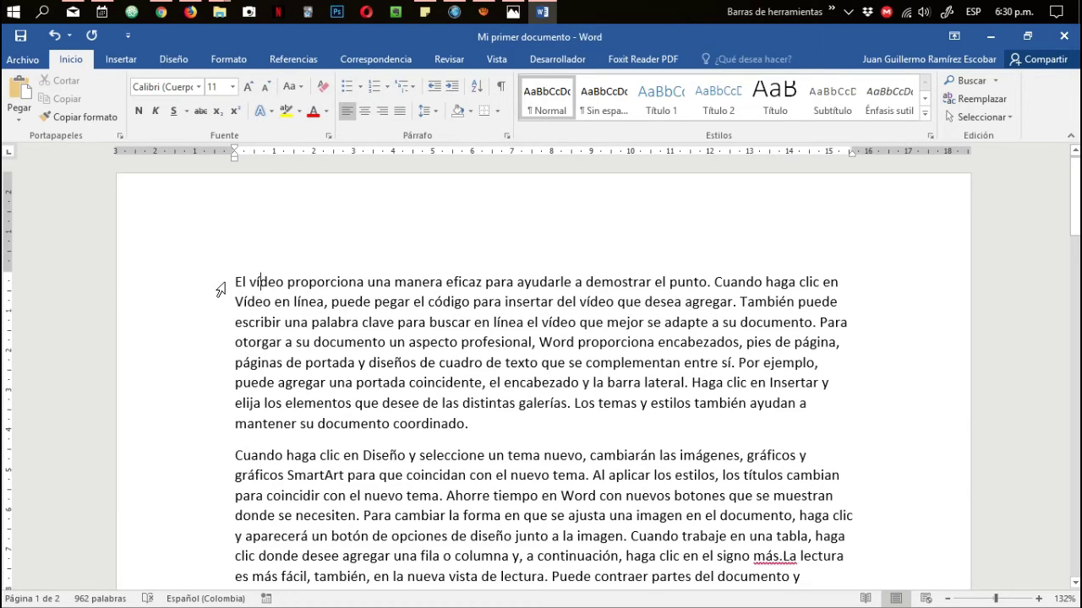
left_click(222, 288)
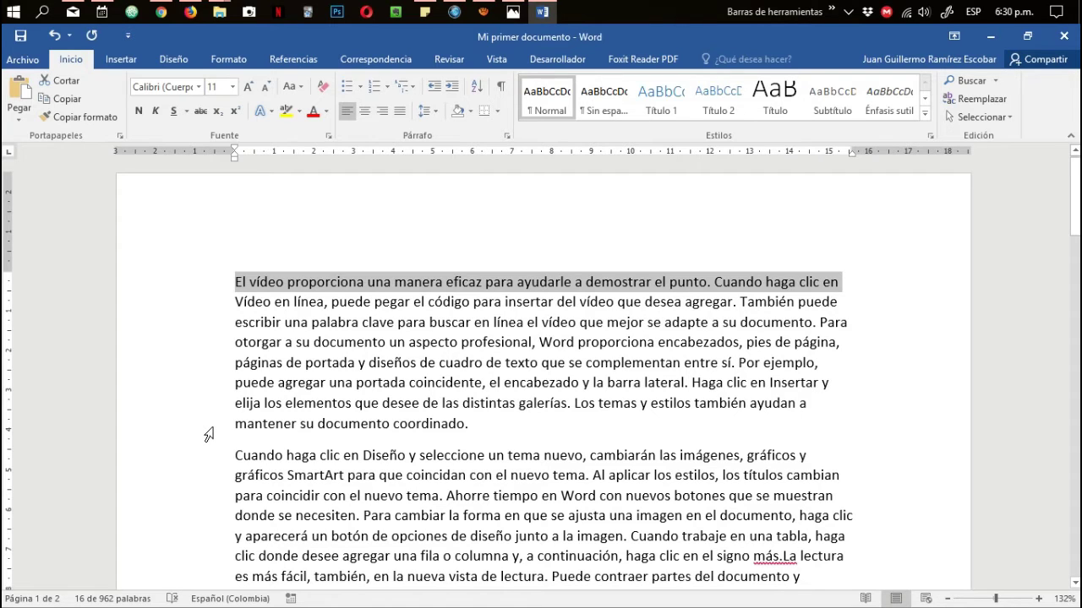
left_click(209, 434)
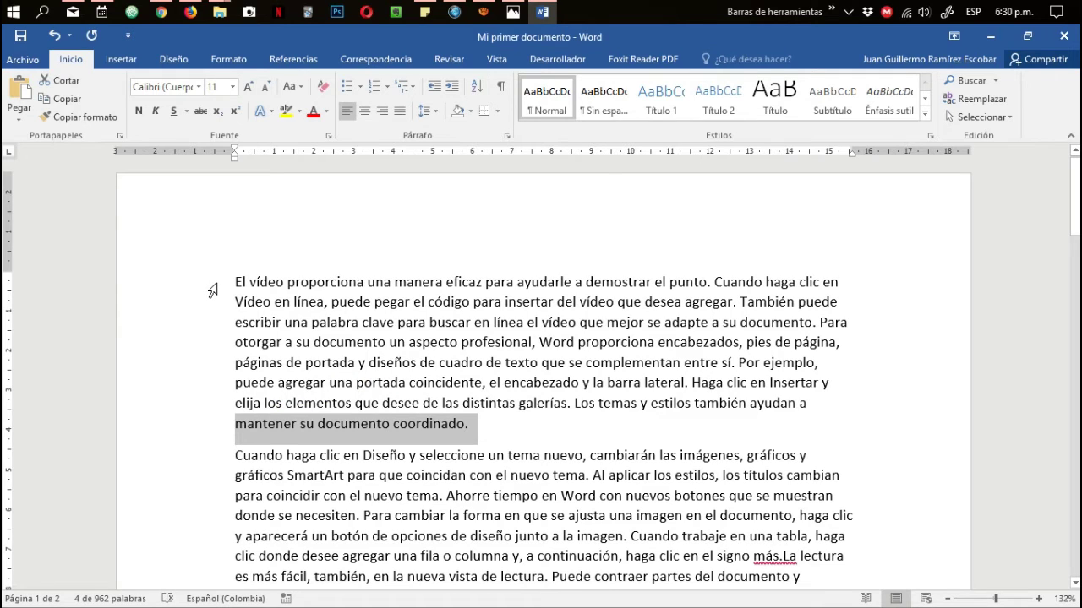
left_click(212, 290)
left_click_drag(212, 290, 209, 351)
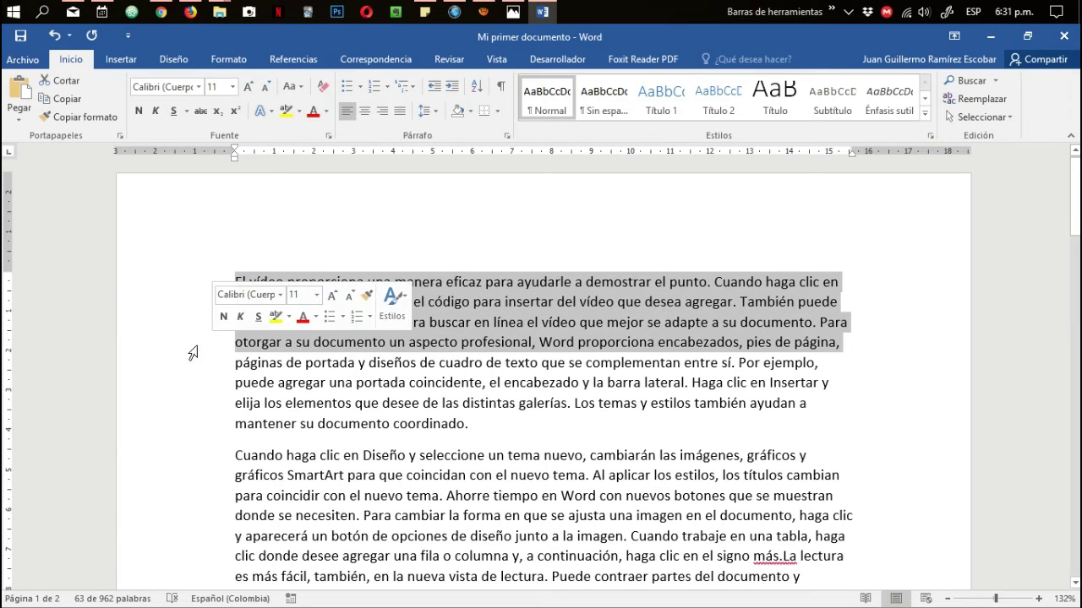
left_click(213, 382)
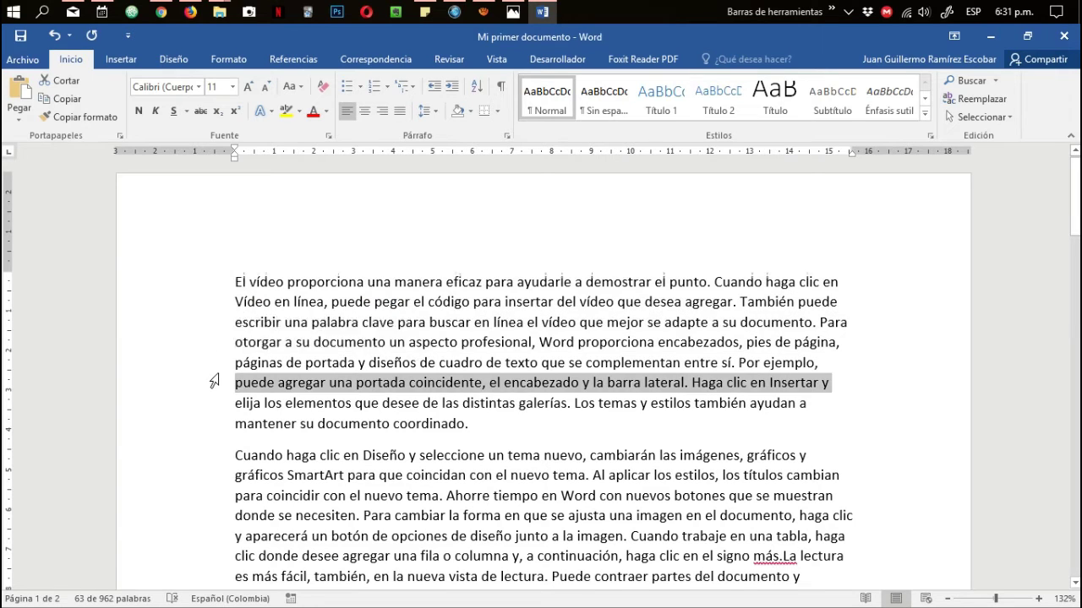
left_click(197, 288)
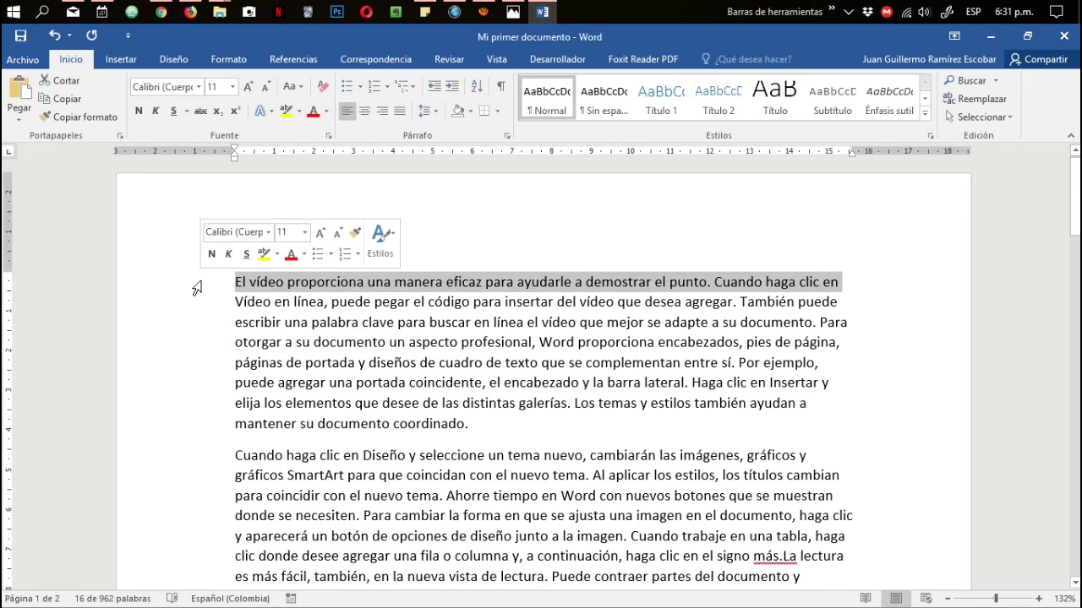
left_click(193, 332, "ctrl")
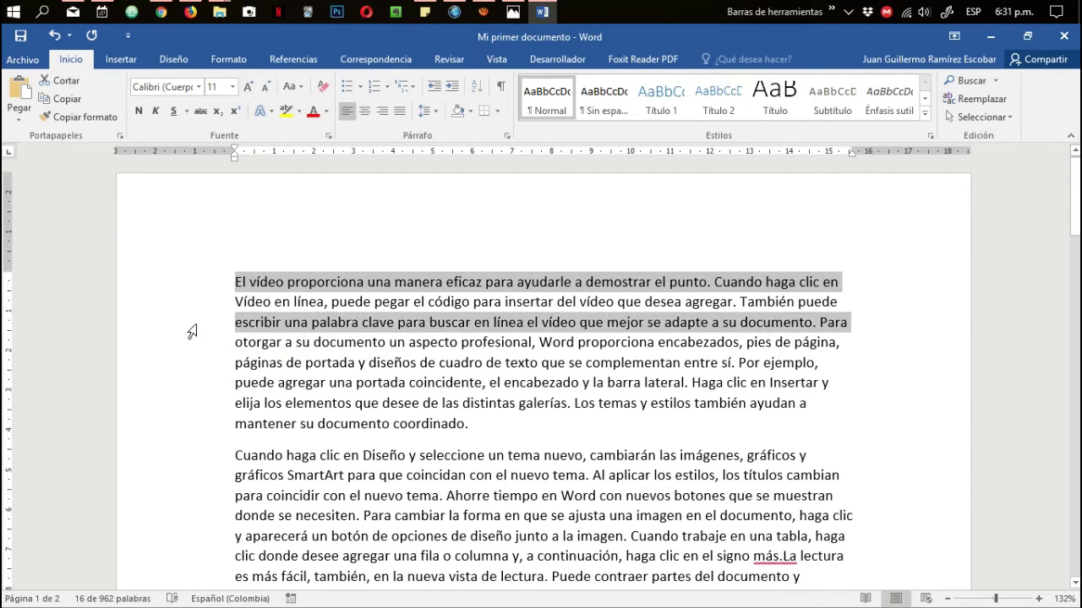
left_click(205, 387, "ctrl")
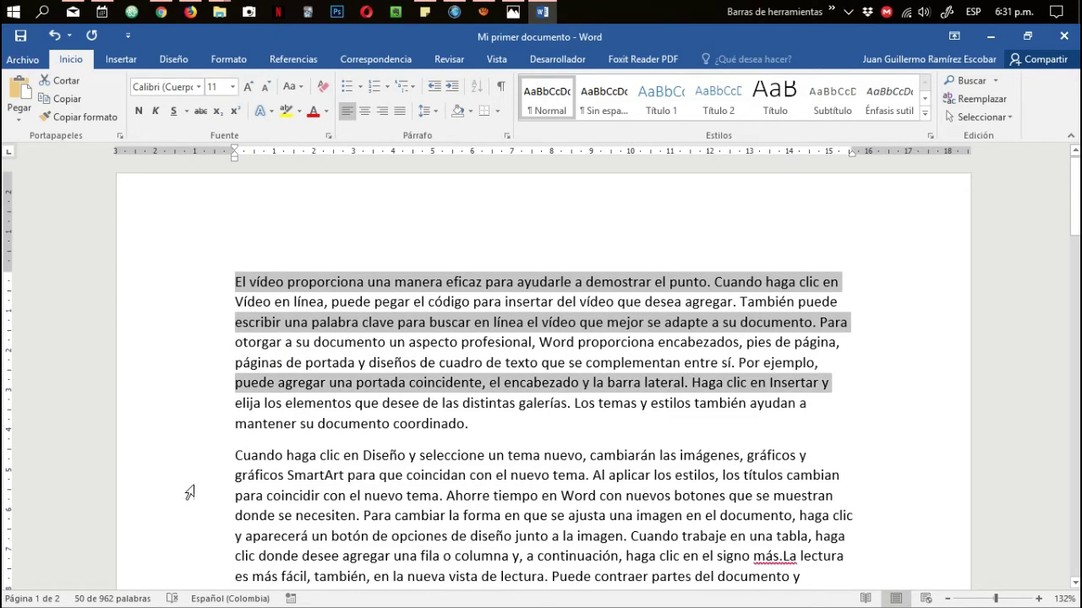
left_click(189, 495, "ctrl")
left_click(203, 546, "ctrl")
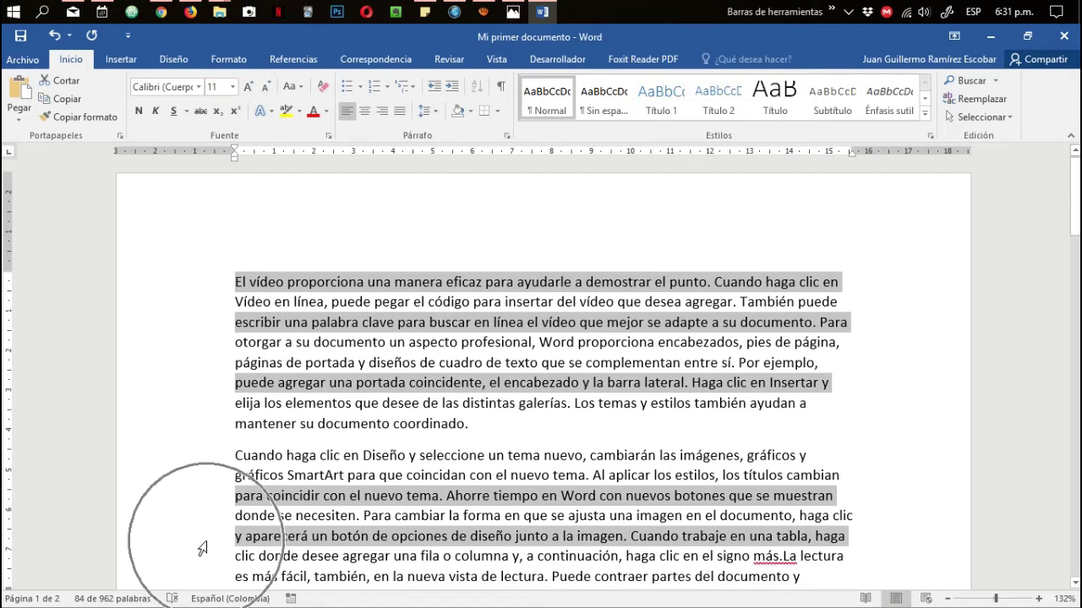
left_click(313, 338)
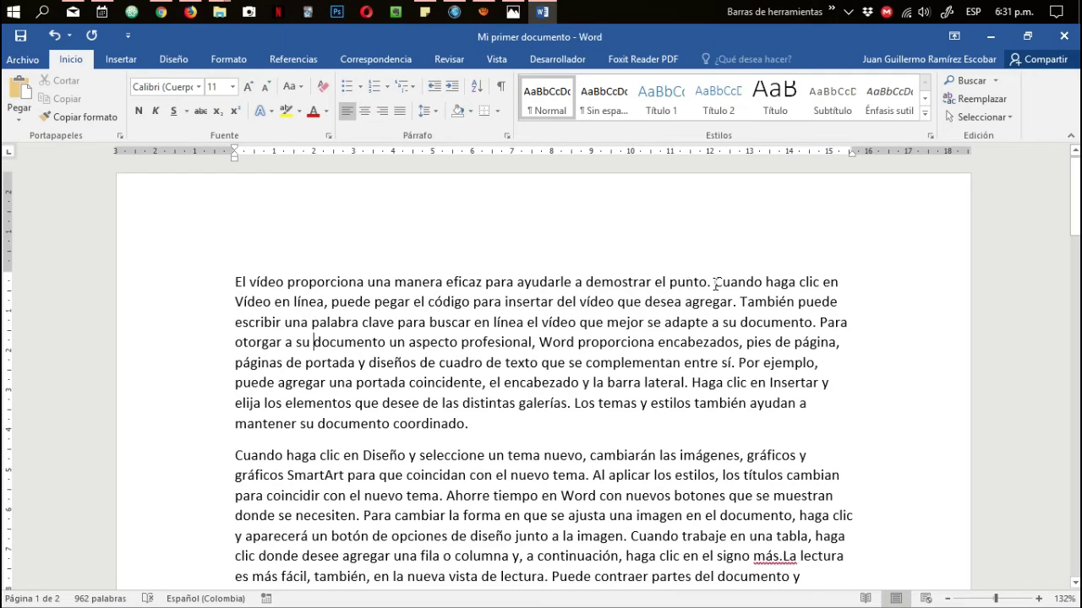
mouse_move(712, 283)
left_mouse_down()
mouse_move(736, 301)
mouse_move(709, 281)
left_mouse_up()
left_click(723, 285)
key("ctrl")
left_click(329, 281, "ctrl")
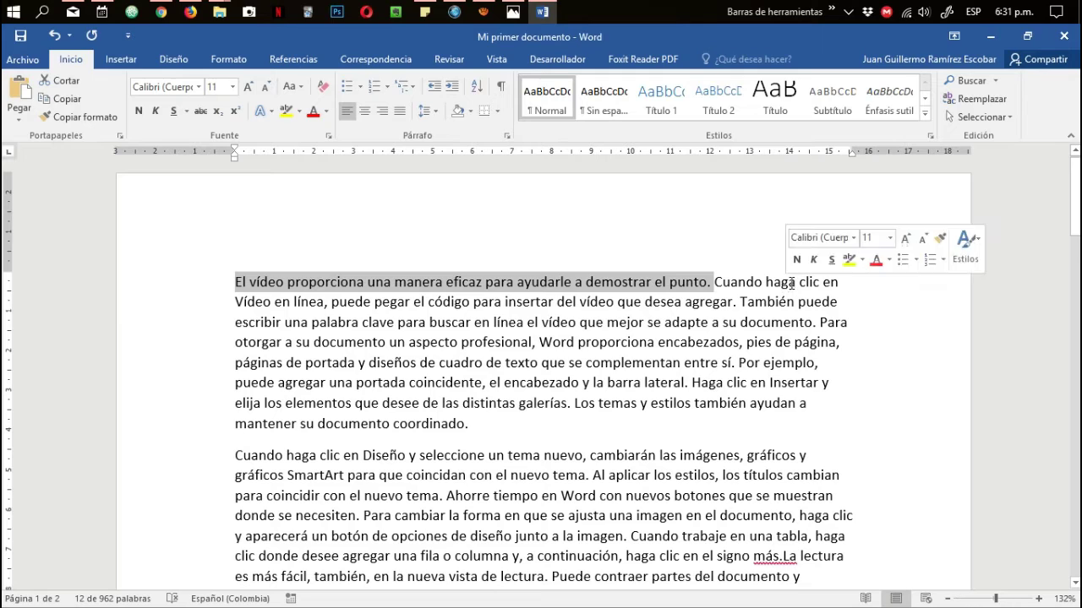
left_click(779, 303)
left_click(785, 282, "ctrl")
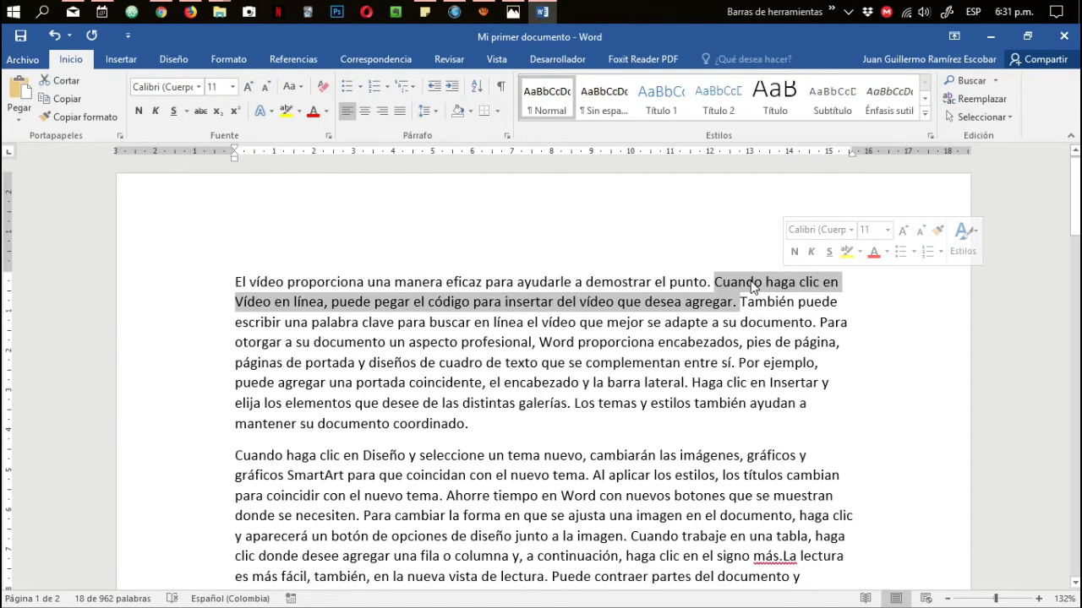
left_click(741, 304)
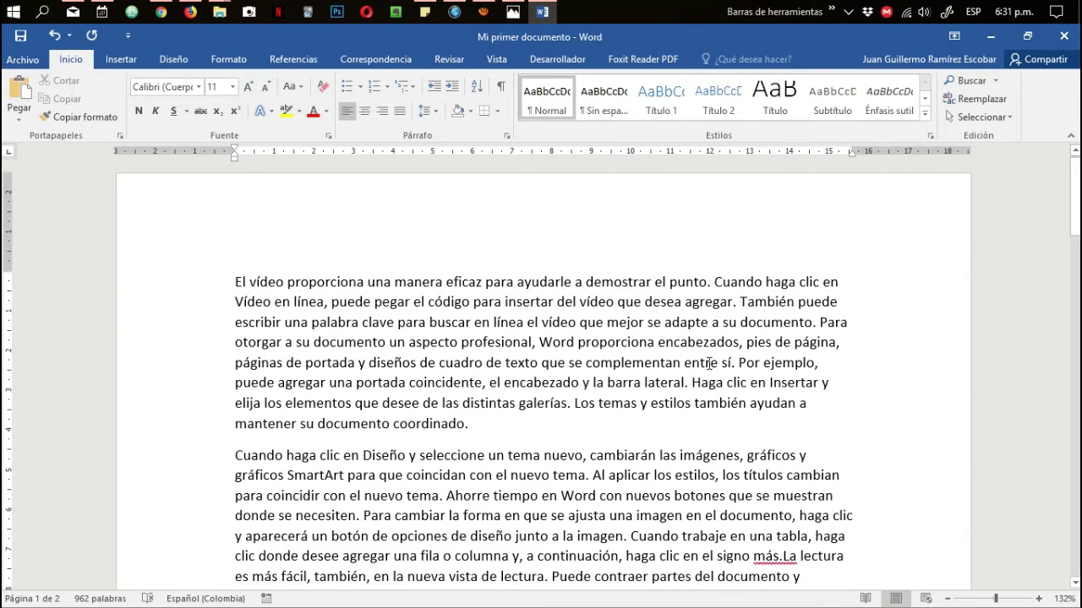
left_click(708, 364, "ctrl")
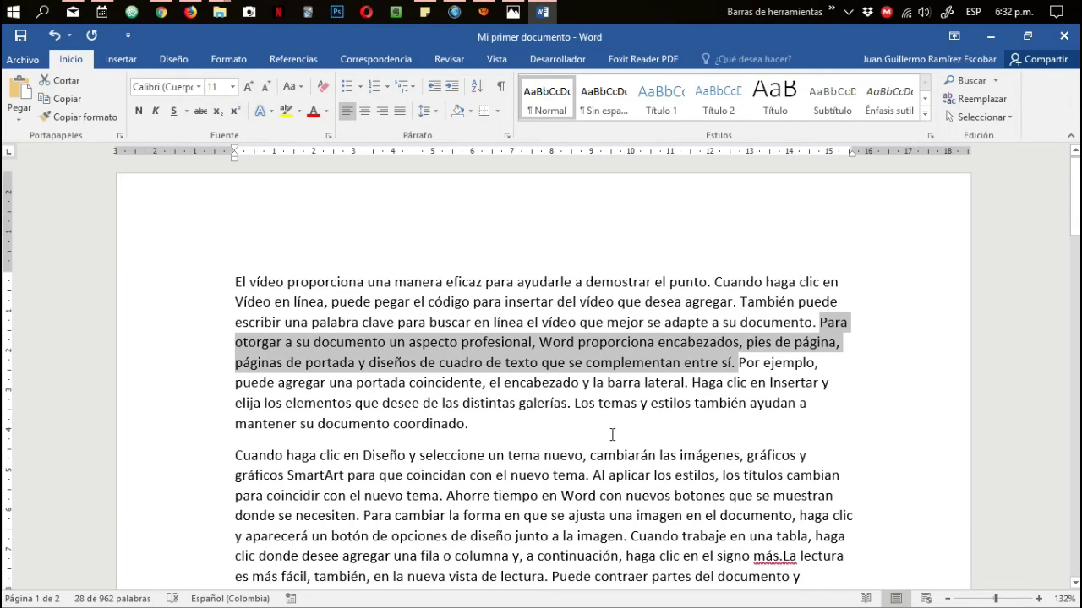
left_click(507, 426)
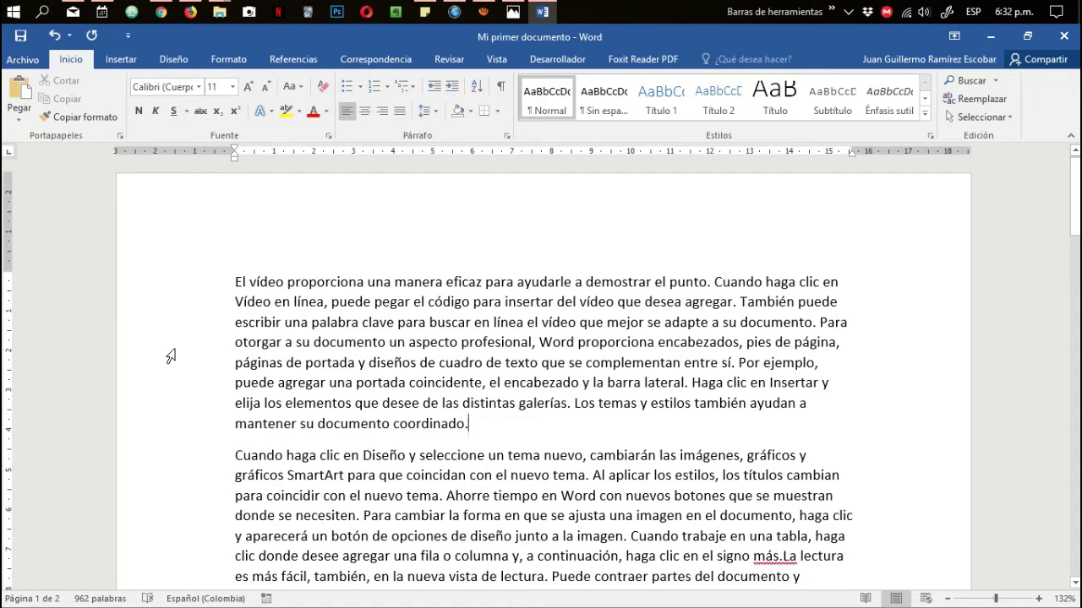
double_click(171, 356)
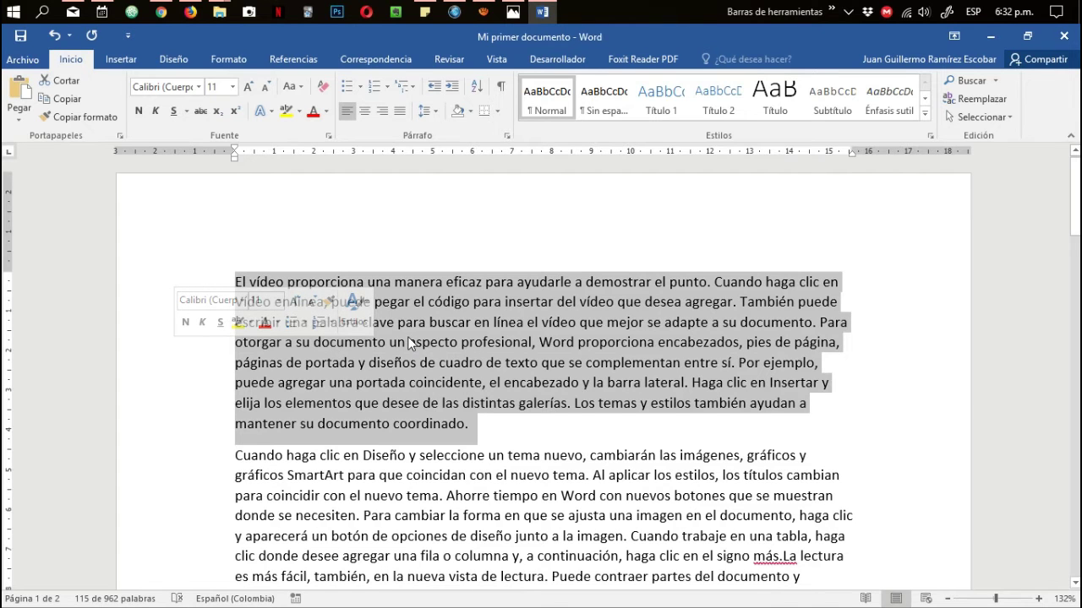
scroll(395, 336, "down", 3)
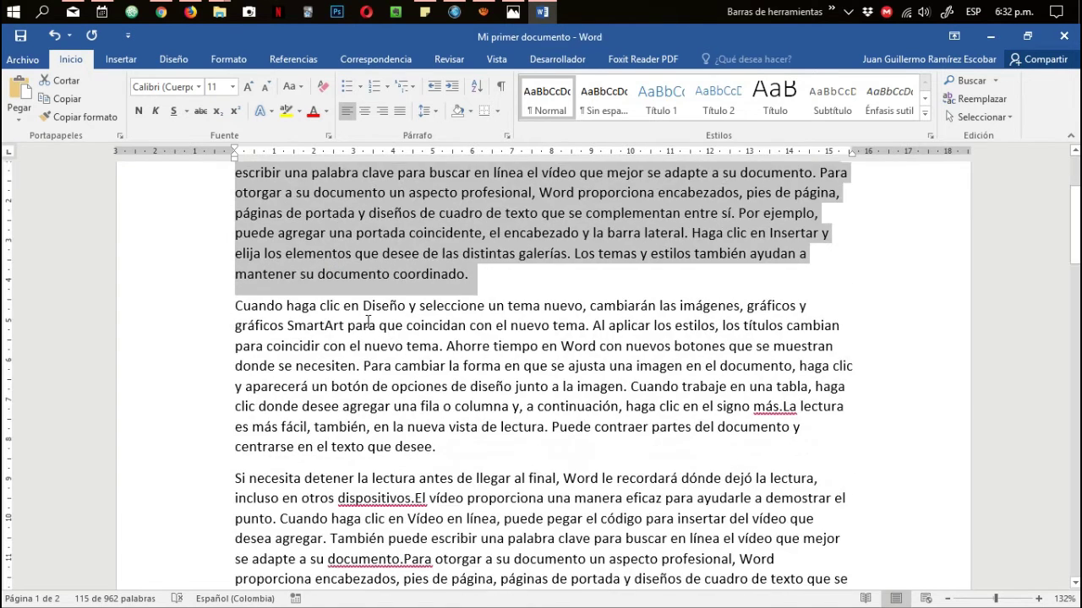
left_click(368, 322)
left_click(475, 273)
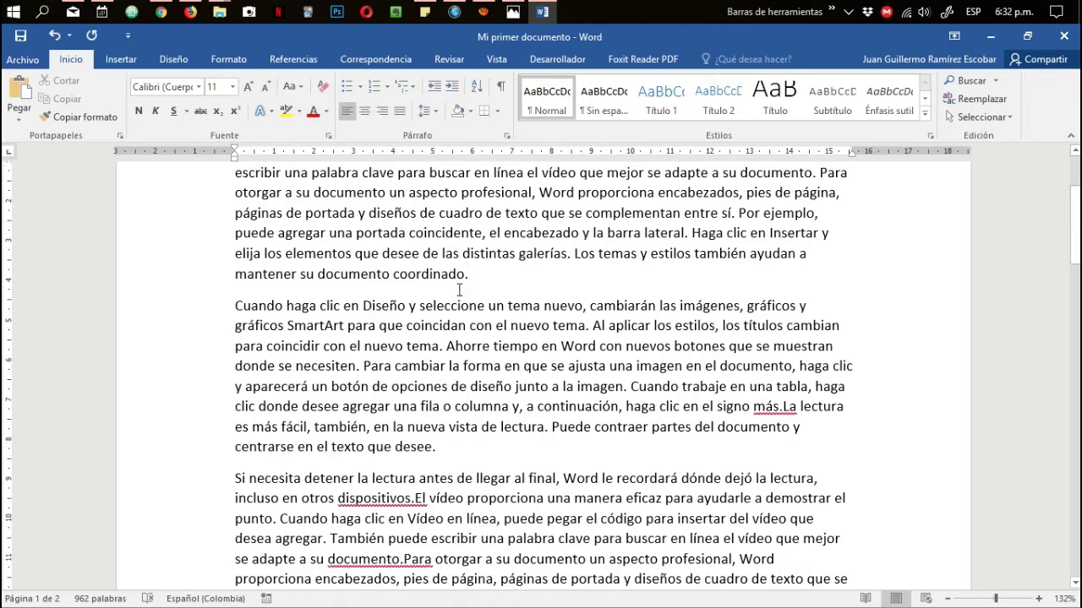
scroll(230, 305, "down", 2)
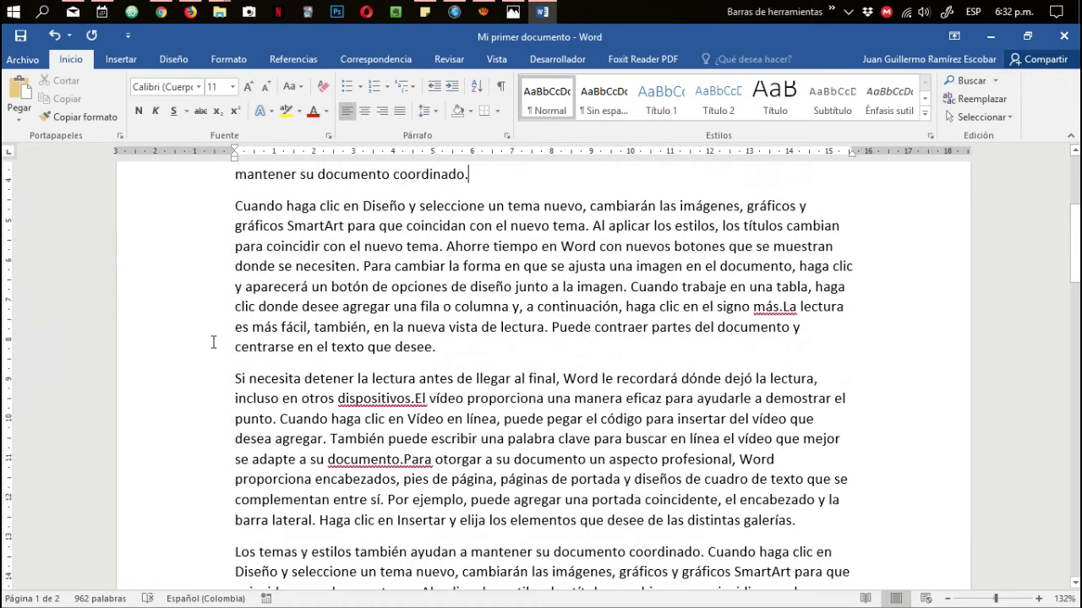
double_click(174, 285)
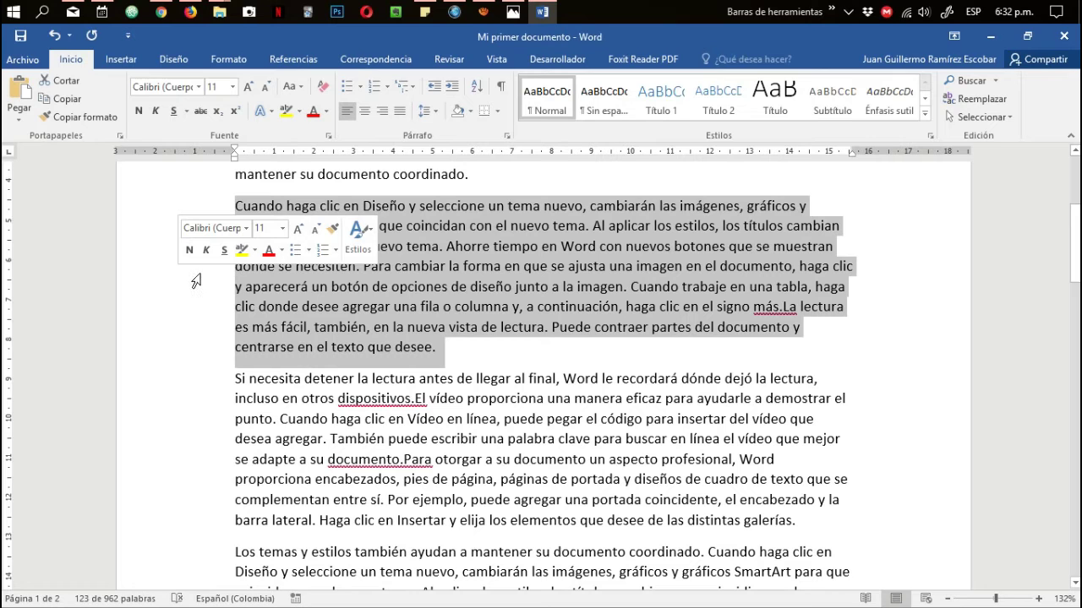
scroll(203, 282, "up", 4)
double_click(172, 319)
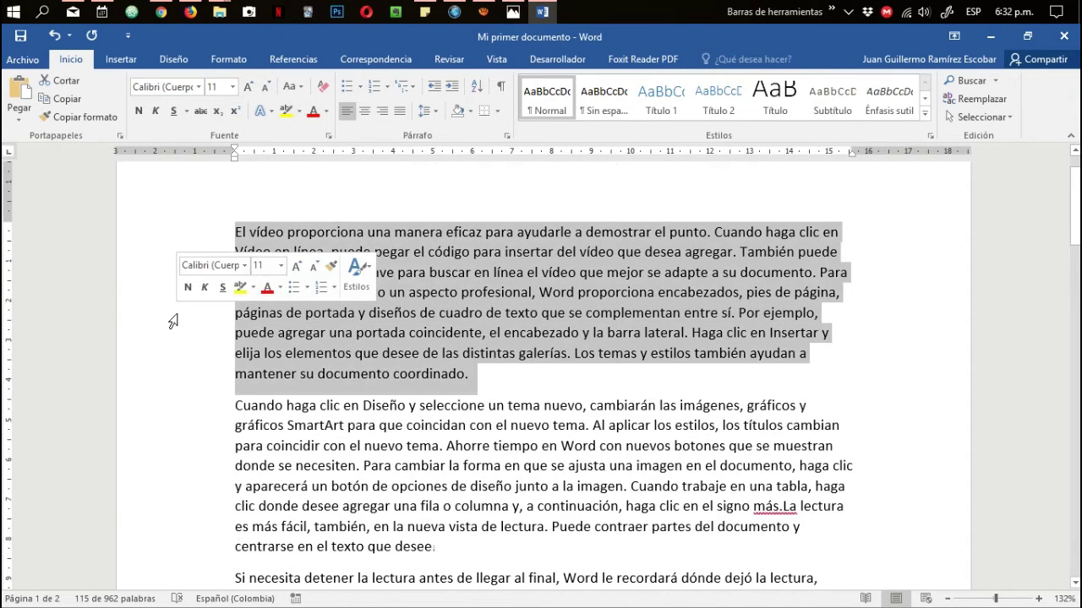
scroll(172, 320, "down", 2)
left_click(188, 518, "ctrl")
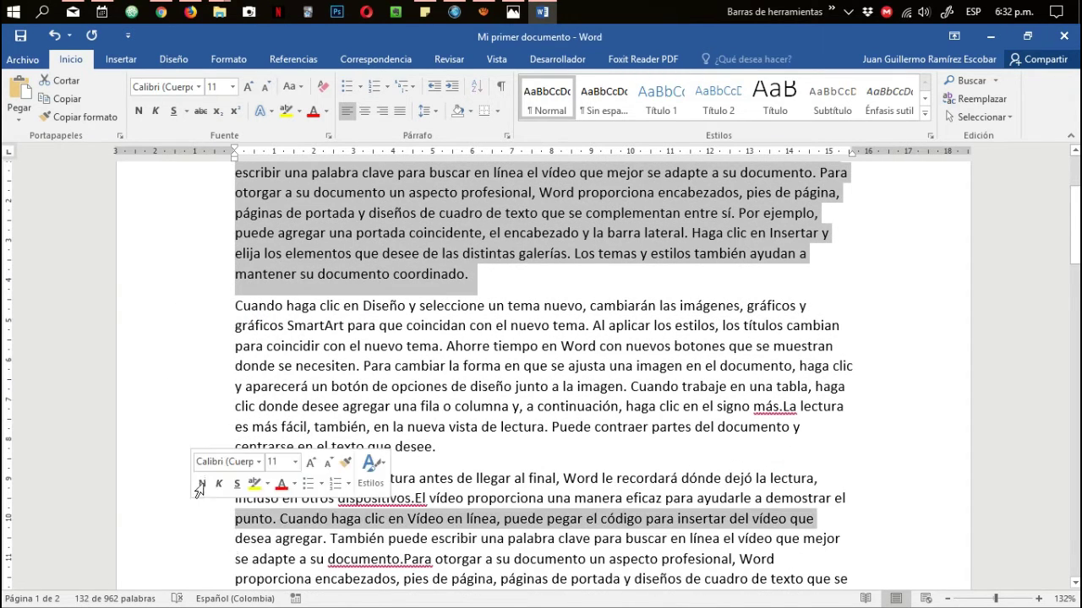
left_click(198, 355, "ctrl")
left_click(185, 413, "ctrl")
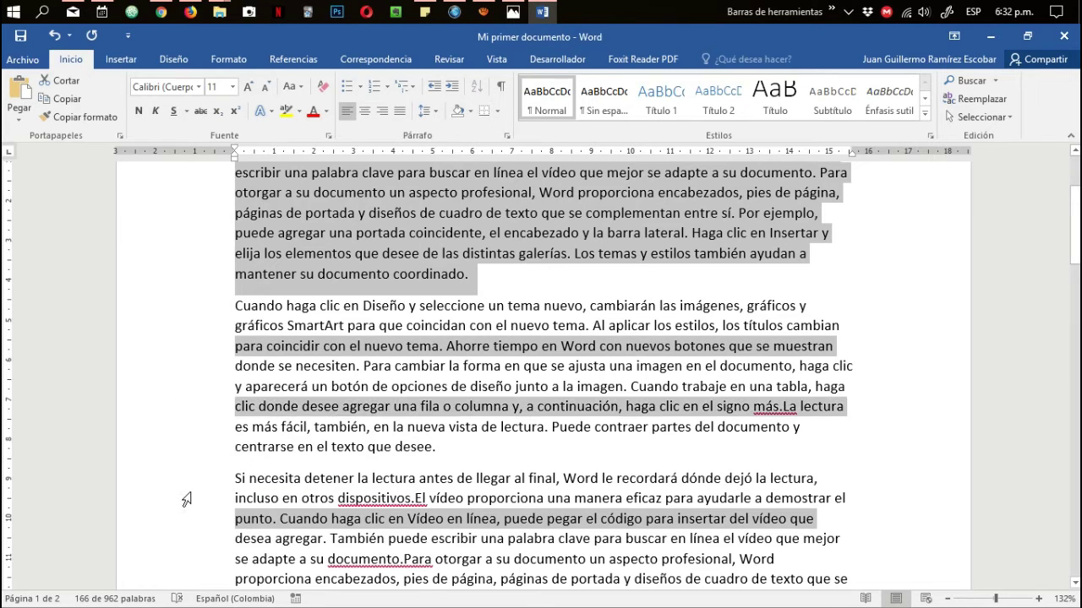
left_click_drag(186, 500, 197, 567)
scroll(249, 284, "up", 1)
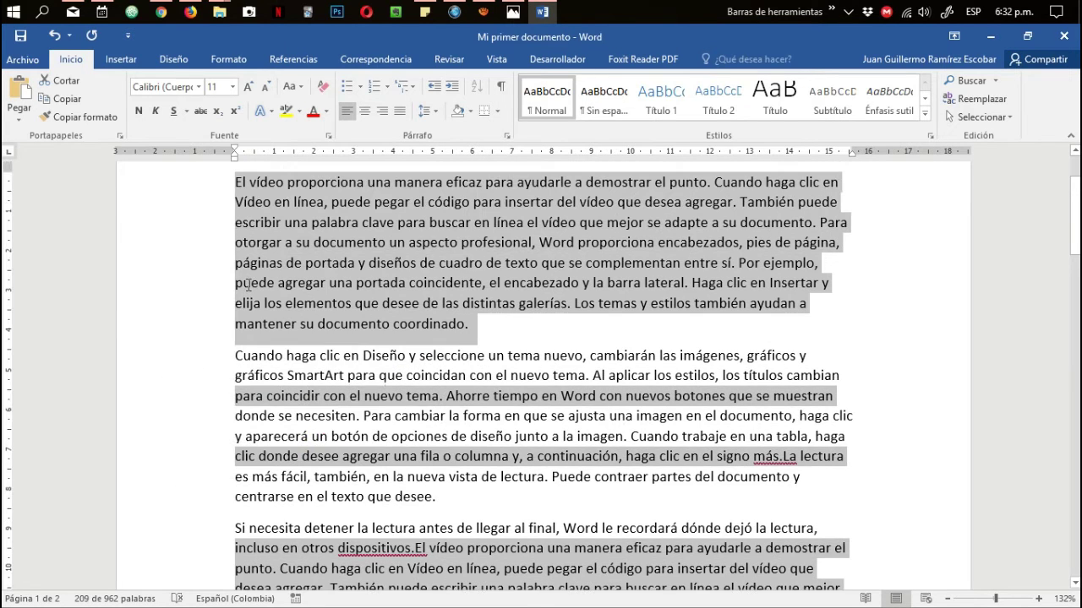
left_click(315, 245)
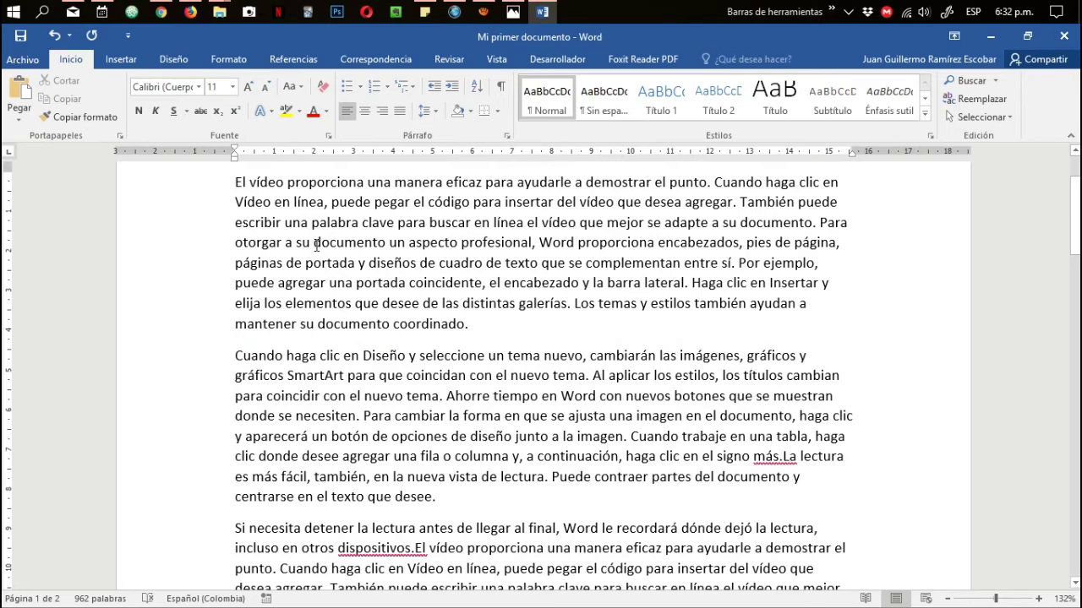
scroll(315, 245, "up", 1)
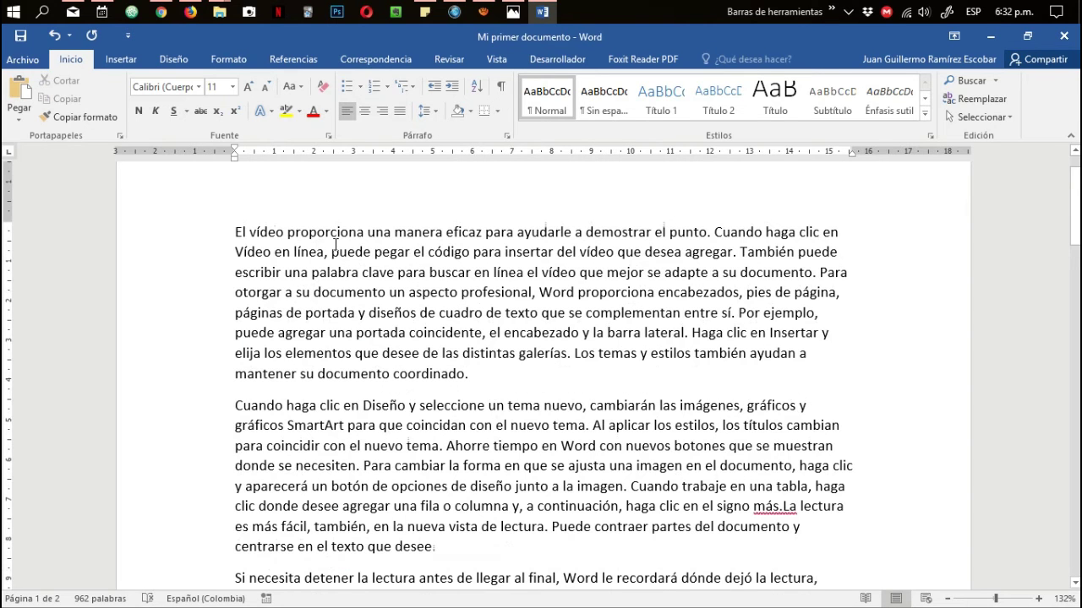
left_click(234, 232)
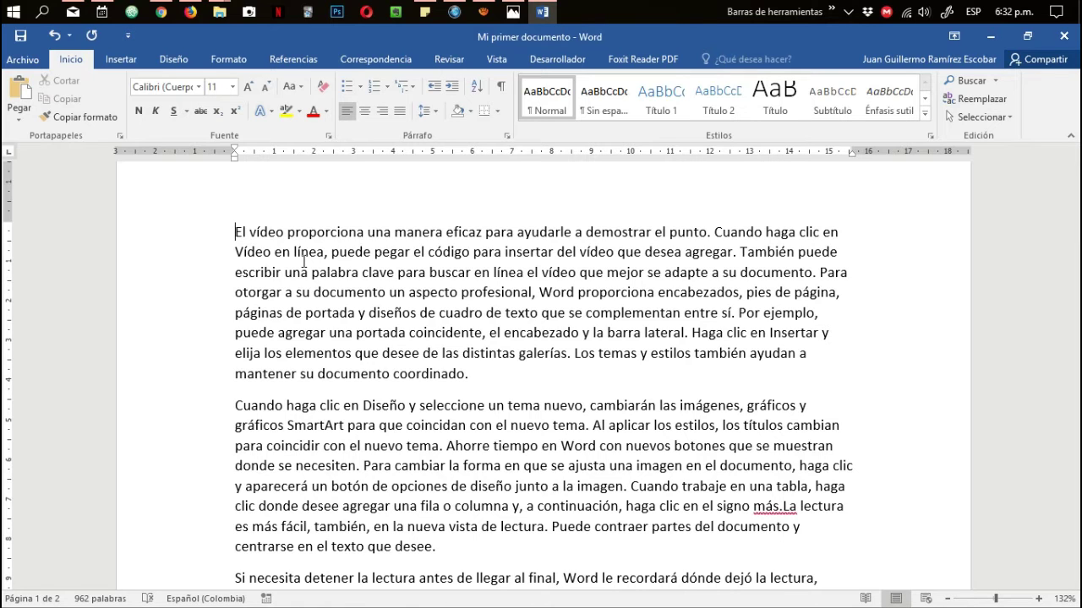
key("ctrl+e")
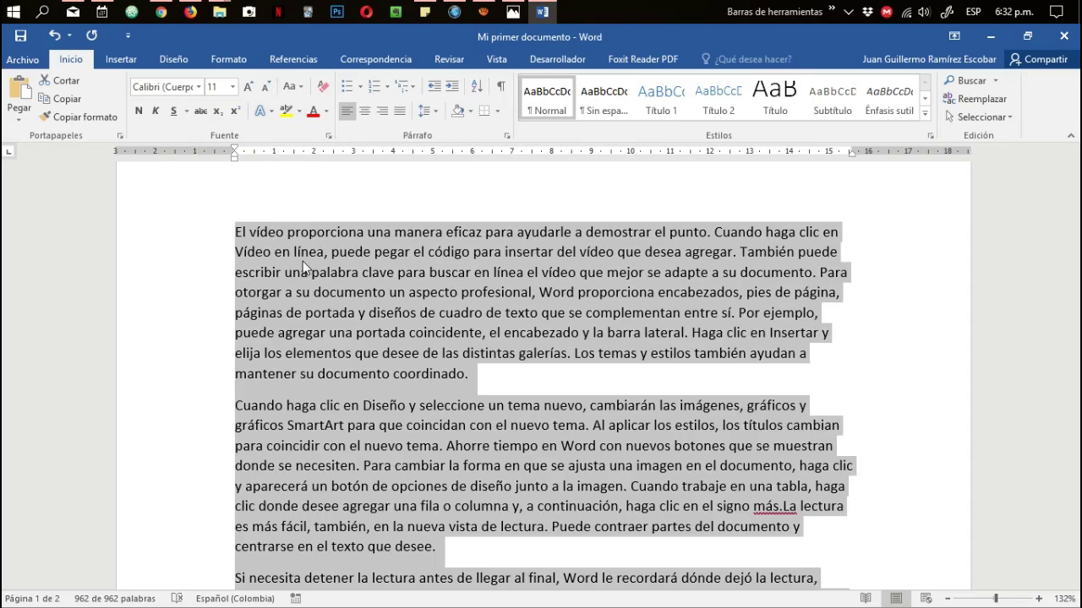
scroll(302, 261, "down", 5)
scroll(303, 261, "up", 3)
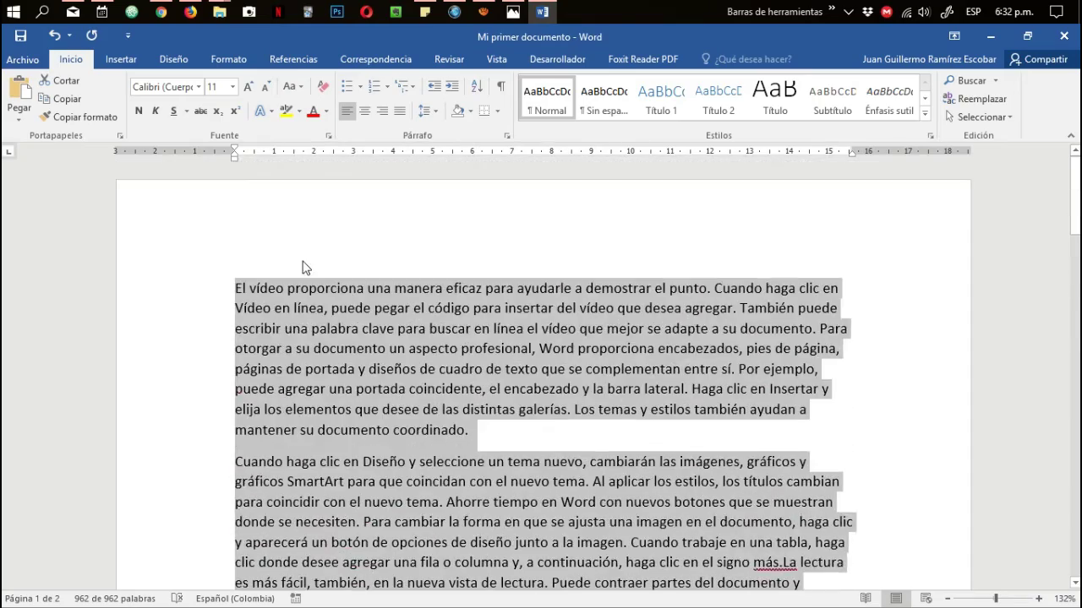
left_click(301, 331)
scroll(300, 329, "down", 2)
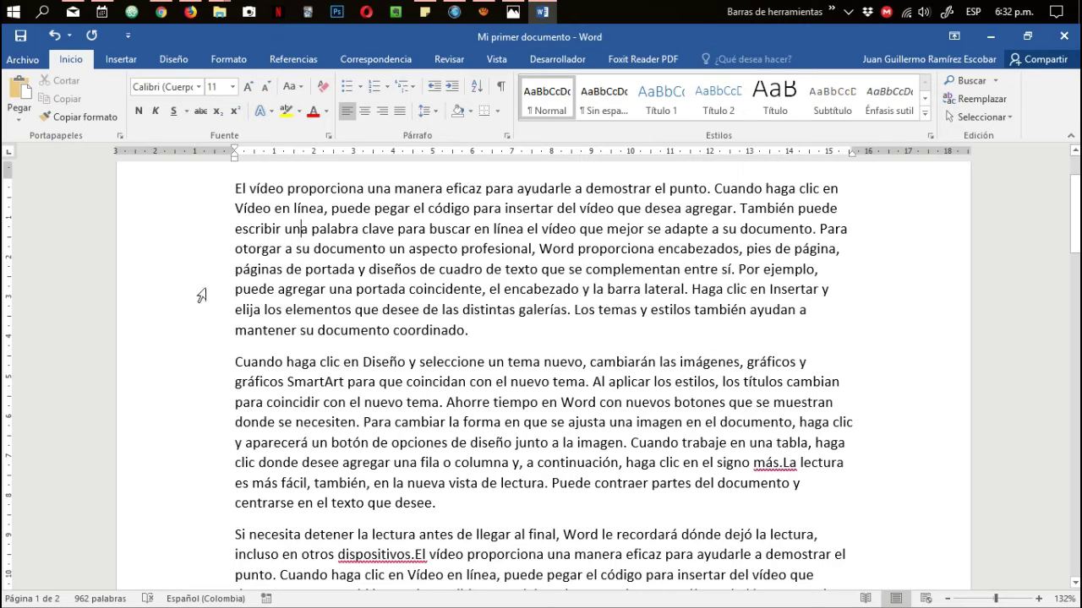
left_click(180, 273)
double_click(180, 273)
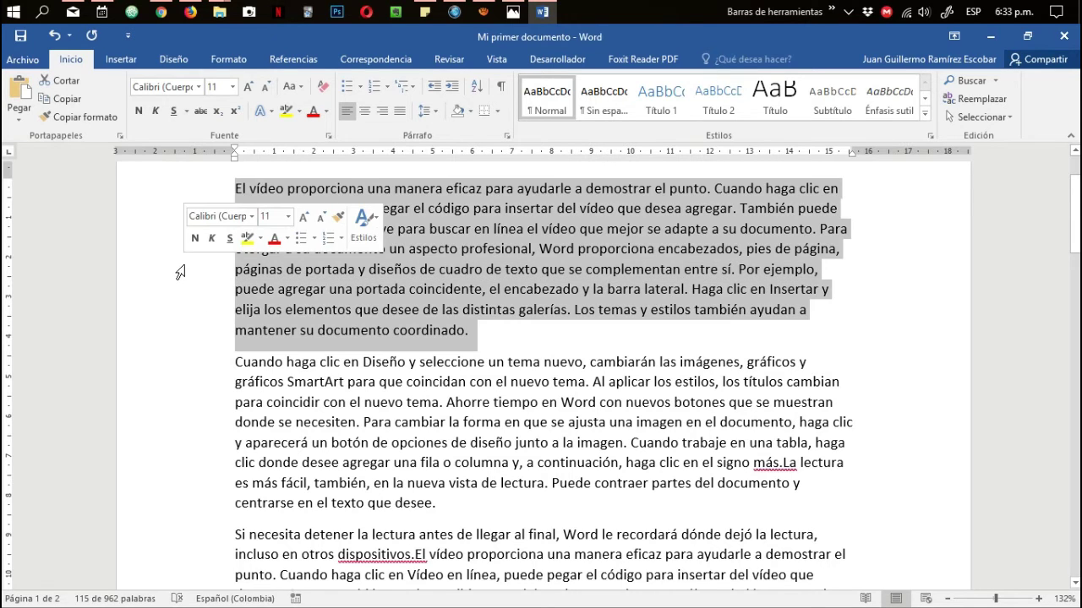
left_click(198, 364)
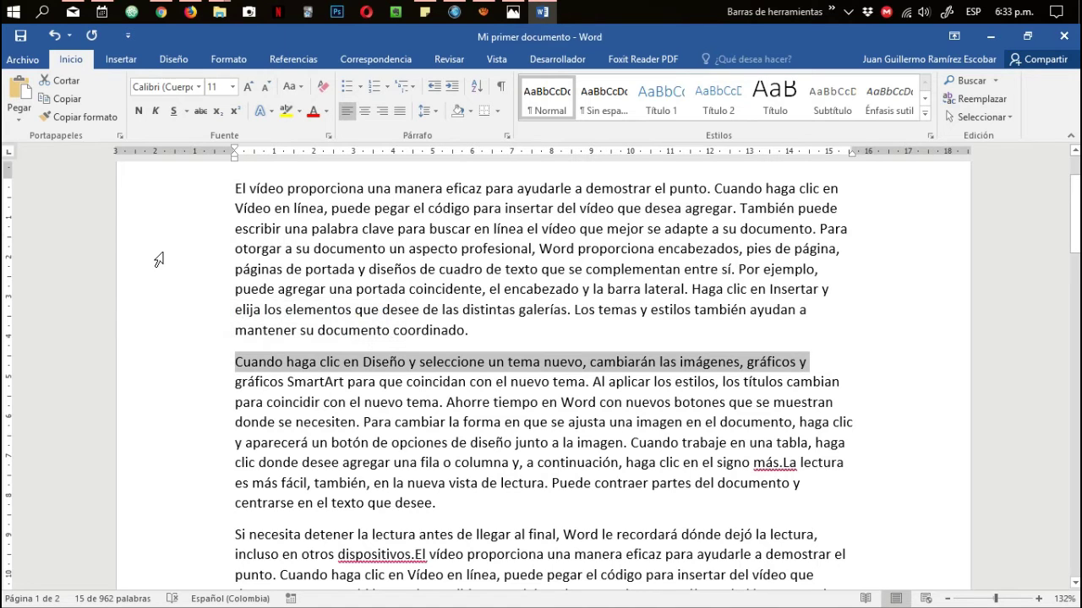
triple_click(159, 260)
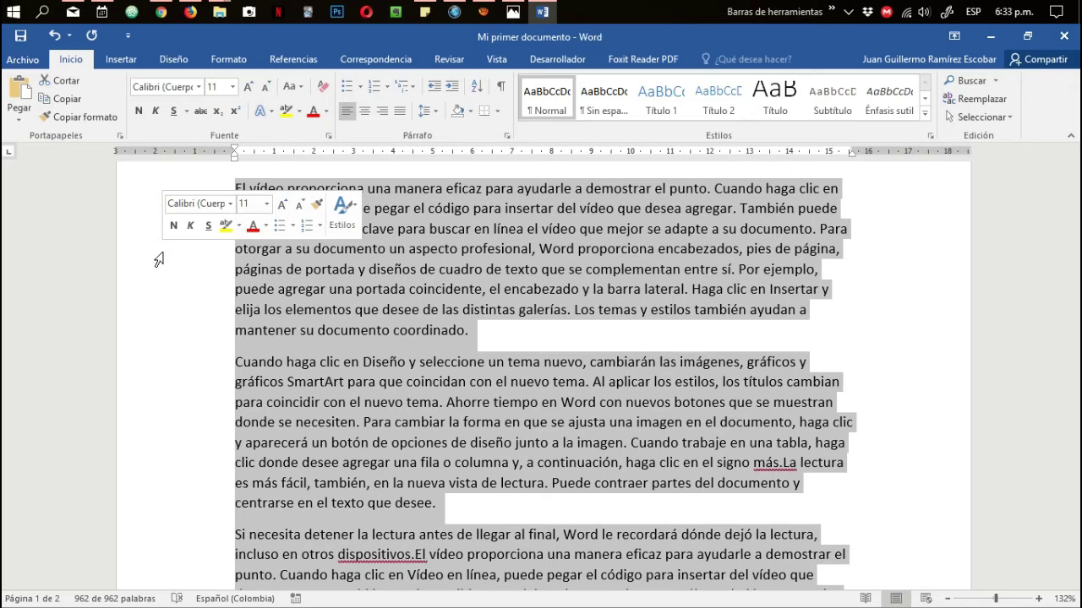
left_click(295, 256)
scroll(297, 256, "up", 2)
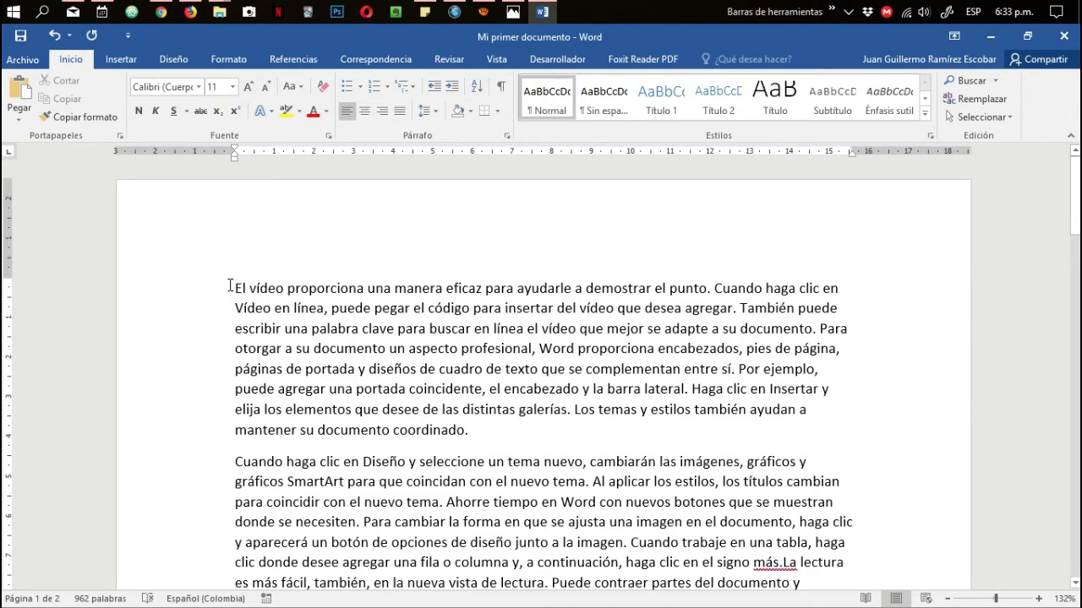
left_click(464, 289)
key("End")
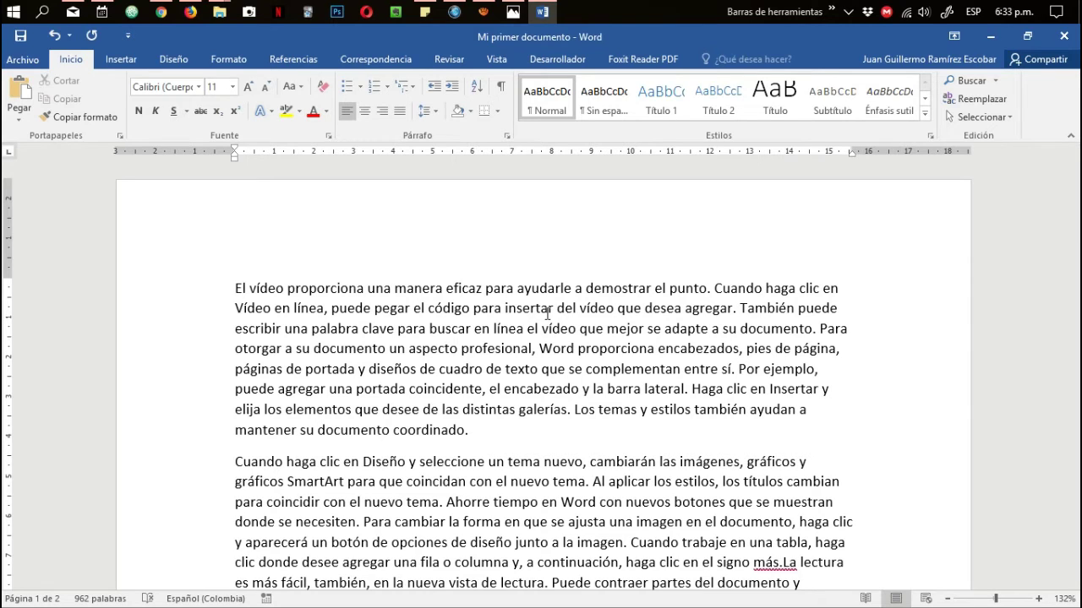
key("Home")
key("ctrl+End")
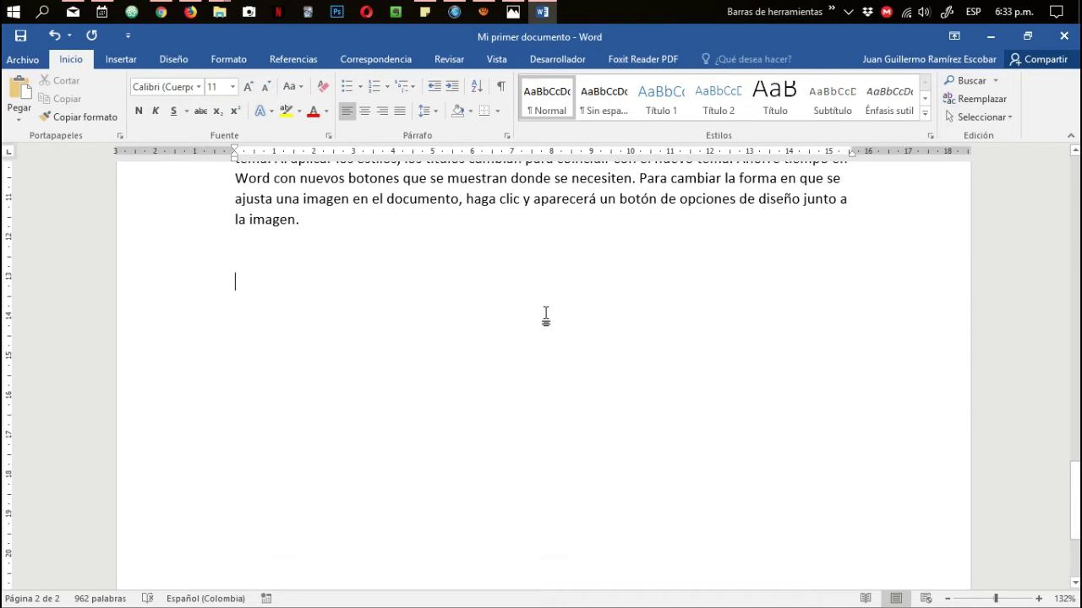
key("ctrl+Home")
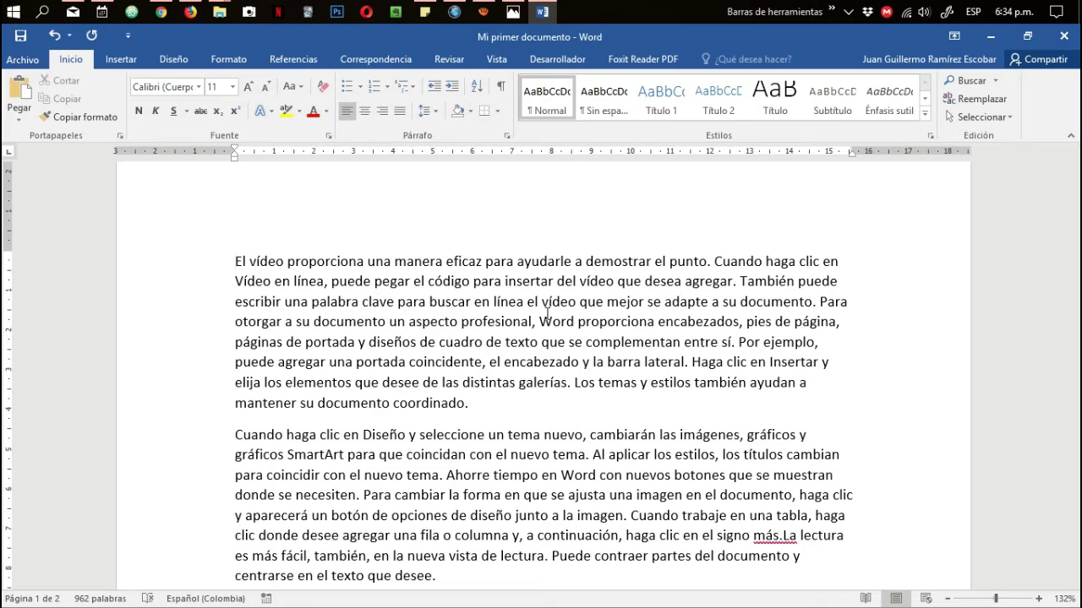
key("ctrl+Right")
key("ctrl+Right")
key("ctrl+Right")
key("ctrl+Right")
key("ctrl+Right")
key("ctrl+Right")
key("ctrl+Right")
key("ctrl+Left")
key("ctrl+Left")
key("ctrl+Left")
key("ctrl+Left")
key("ctrl+Left")
key("ctrl+Left")
key("ctrl+Right")
key("ctrl+Right")
key("ctrl+Right")
key("ctrl+Right")
key("ctrl+Right")
key("ctrl+Right")
key("ctrl+Right")
key("Home")
key("ctrl+Right")
key("ctrl+Right")
key("Home")
key("ctrl+Right")
key("ctrl+shift+Right")
key("ctrl+shift+Right")
key("ctrl+shift+Right")
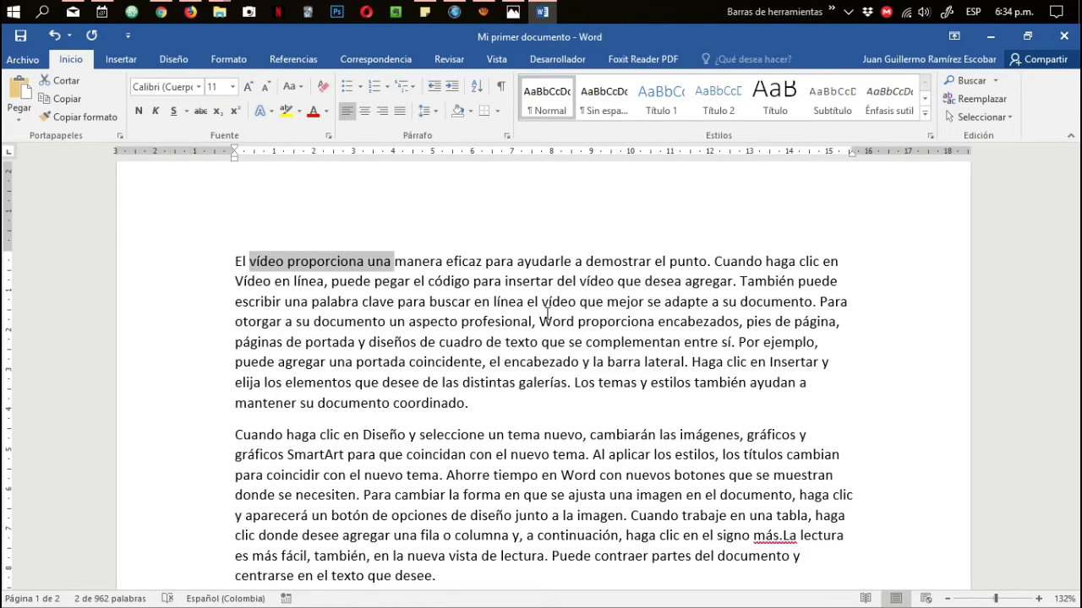
key("ctrl+shift+Right")
key("ctrl+shift+Right")
key("ctrl+shift+Right")
key("ctrl+shift+Right")
key("ctrl+shift+Right")
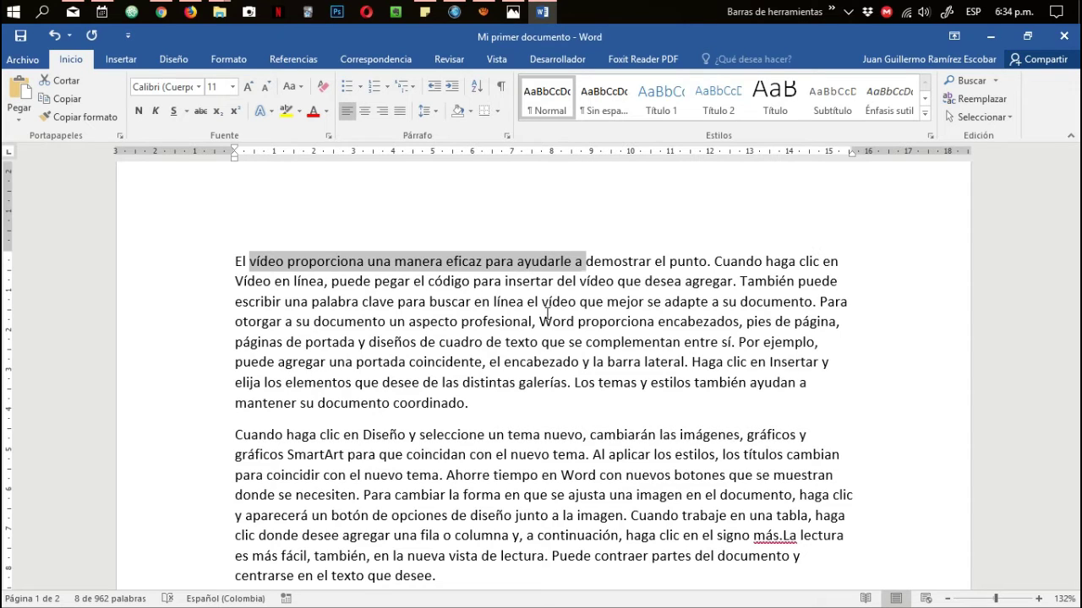
key("Home")
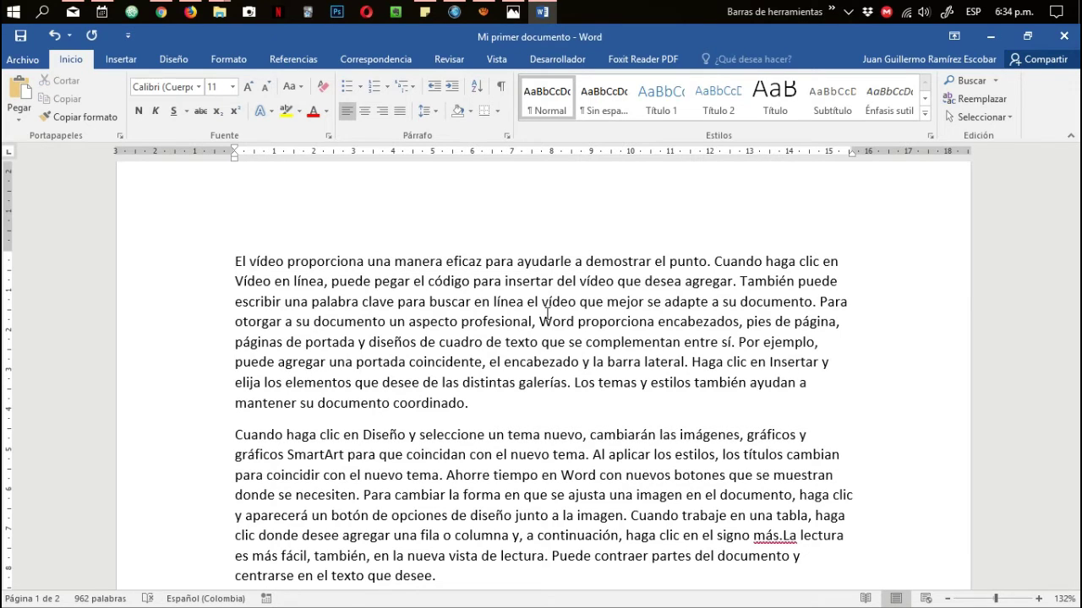
key("shift+End")
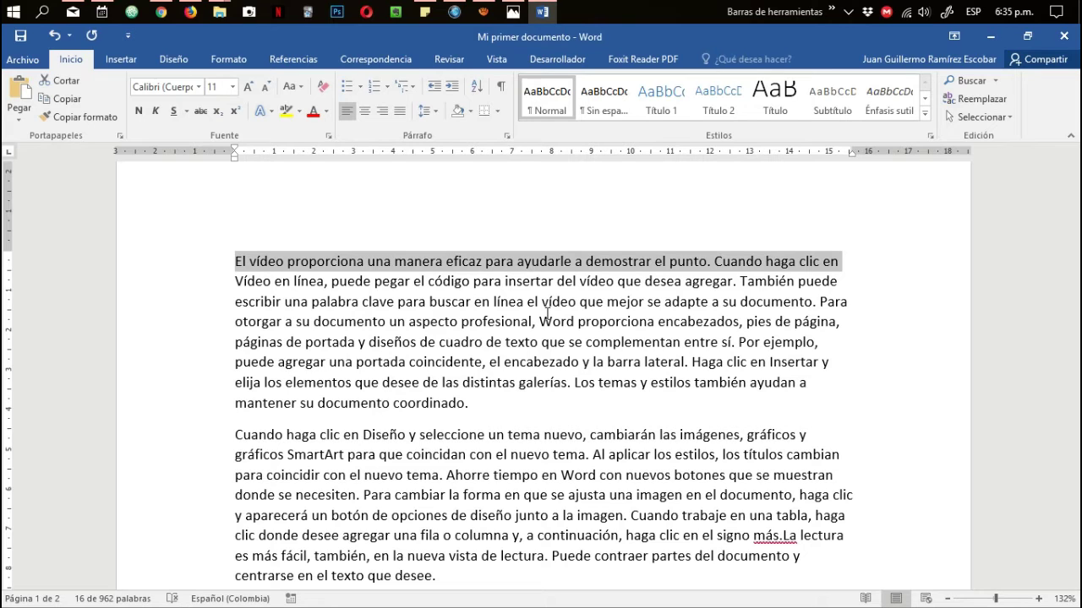
key("End")
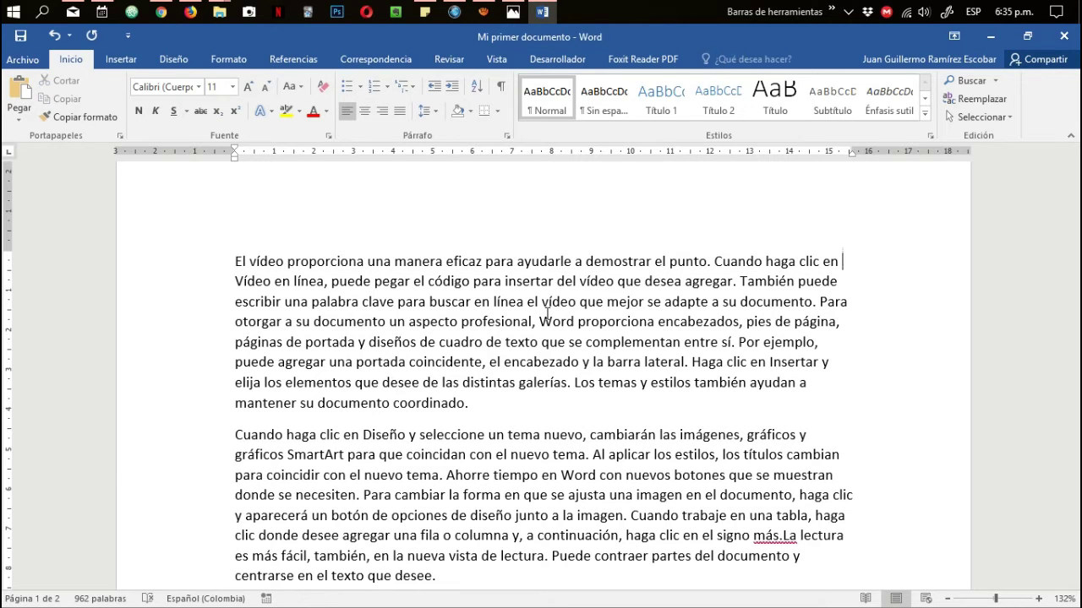
key("shift+Home")
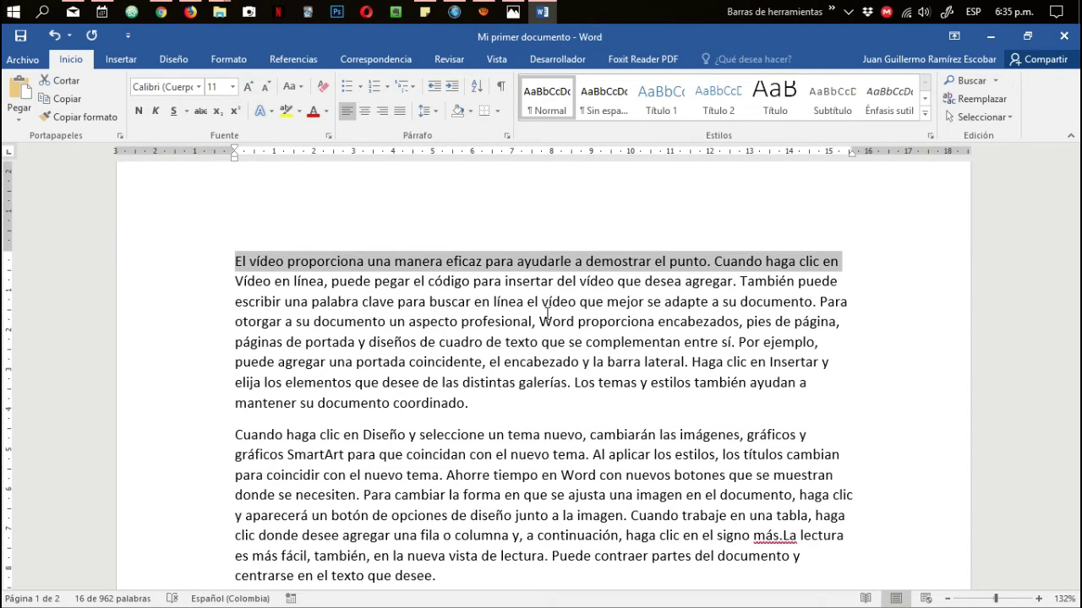
key("Home")
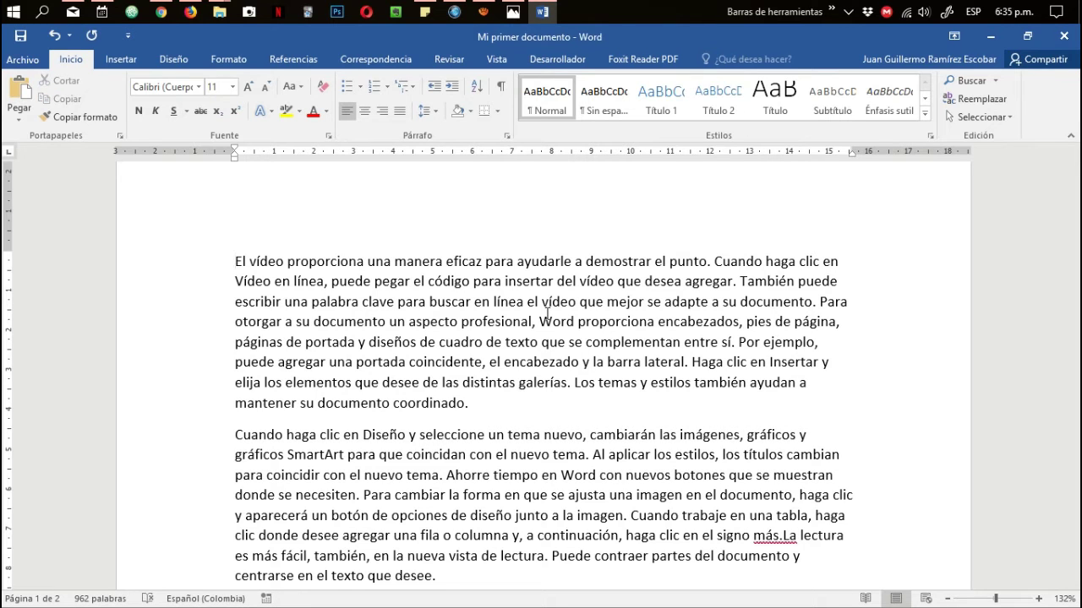
key("ctrl+Down")
key("ctrl+Down")
key("ctrl+Up")
key("ctrl+Up")
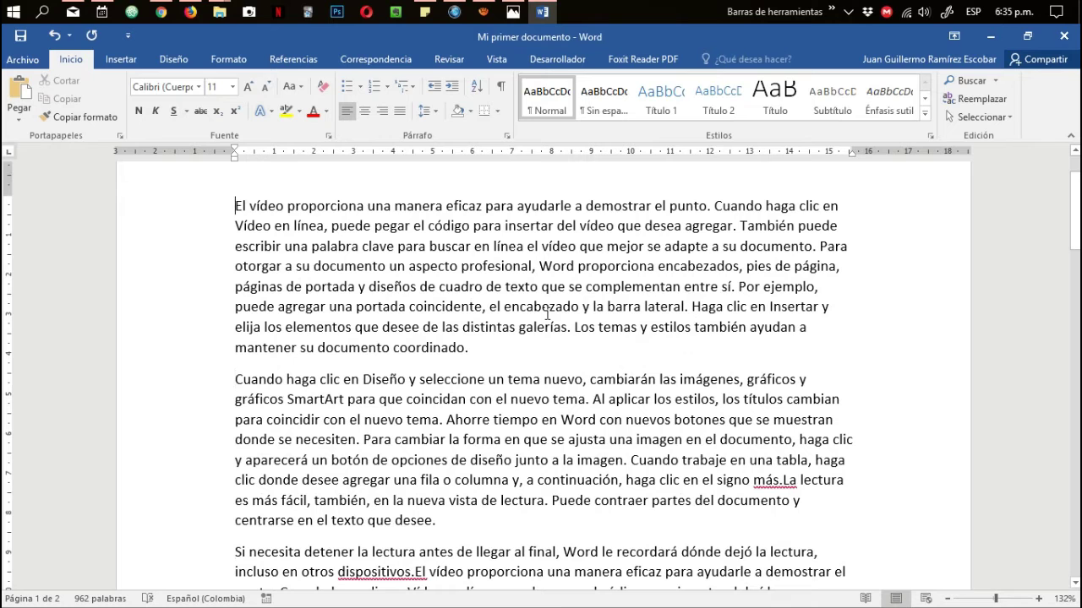
key("ctrl+Down")
key("ctrl+Down")
key("ctrl+Down")
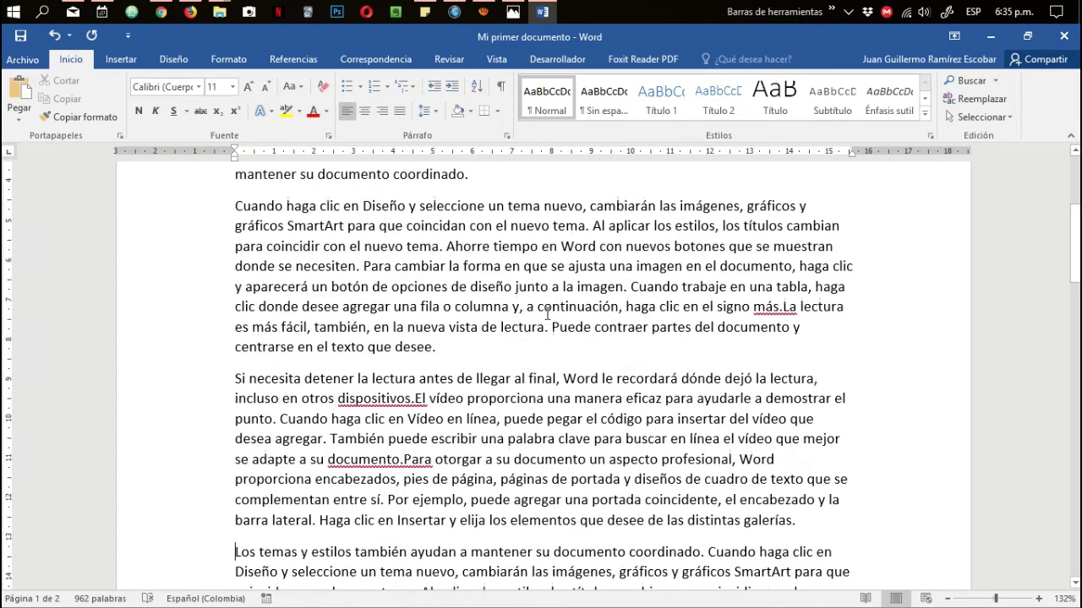
key("ctrl+Up")
key("ctrl+Up")
key("ctrl+Up")
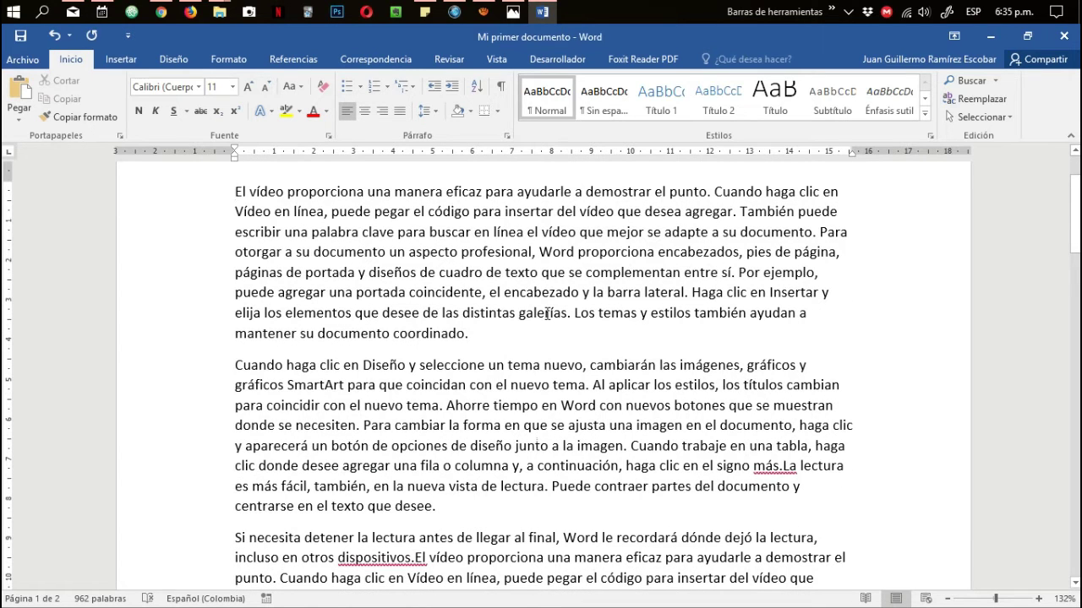
key("ctrl+shift+Down")
key("ctrl+shift+Down")
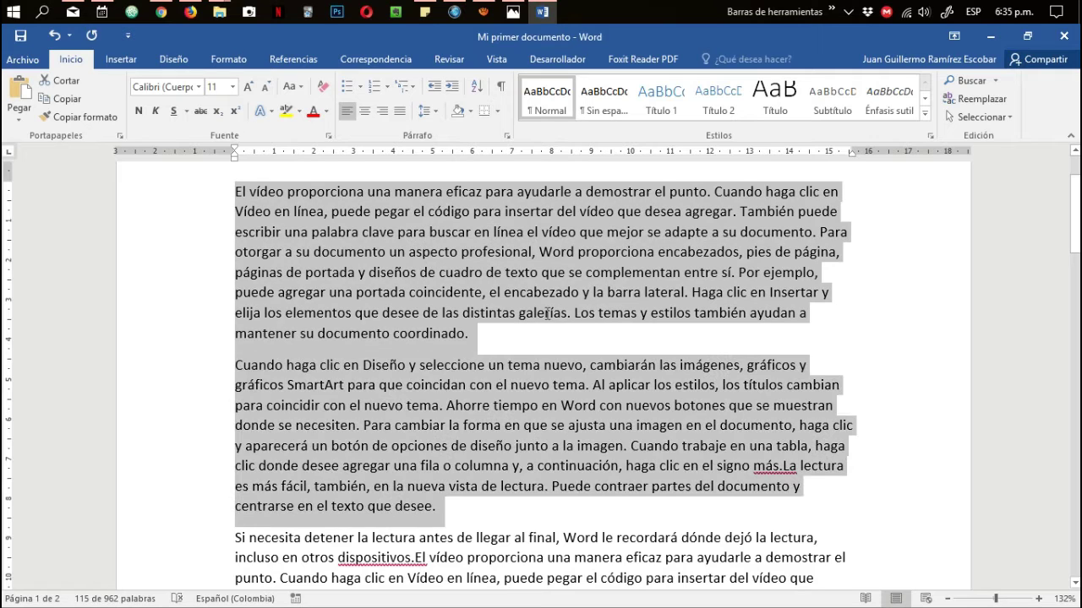
key("ctrl+shift+Down")
key("ctrl+shift+Up")
key("ctrl+shift+Up")
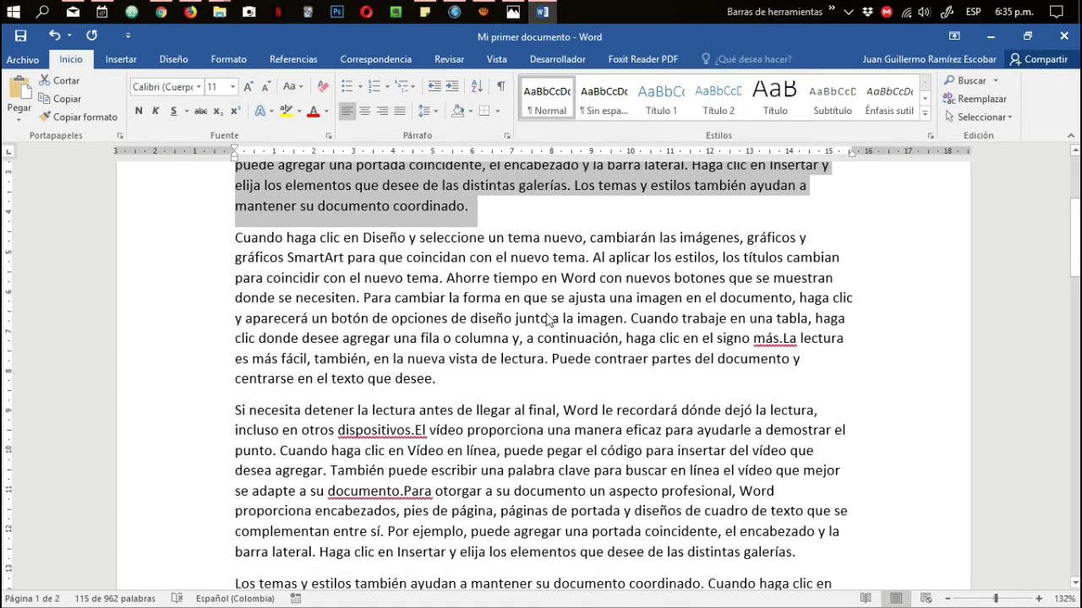
key("Left")
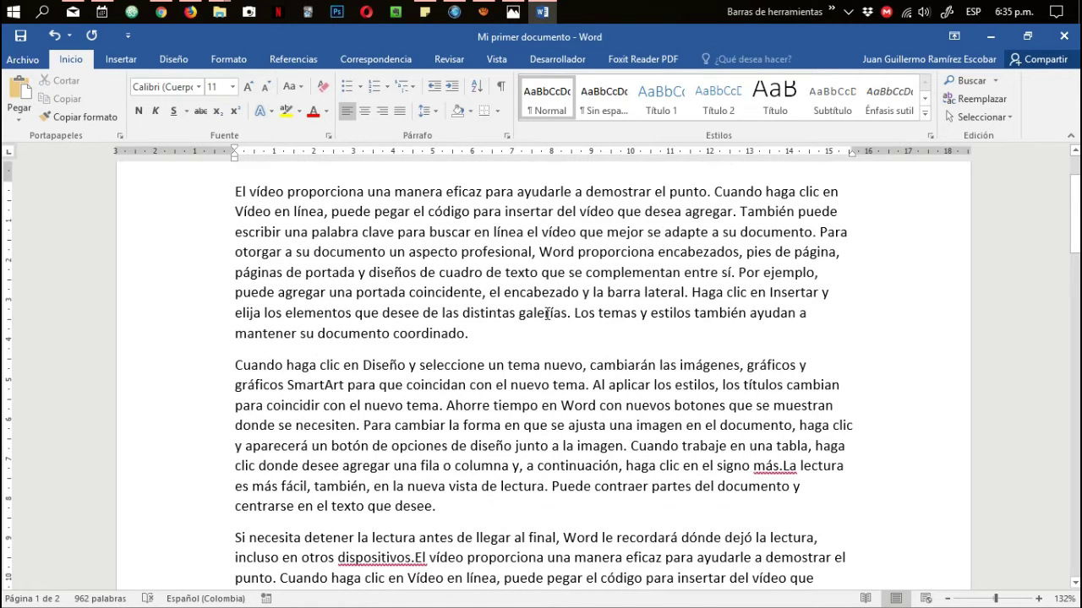
scroll(625, 355, "up", 1)
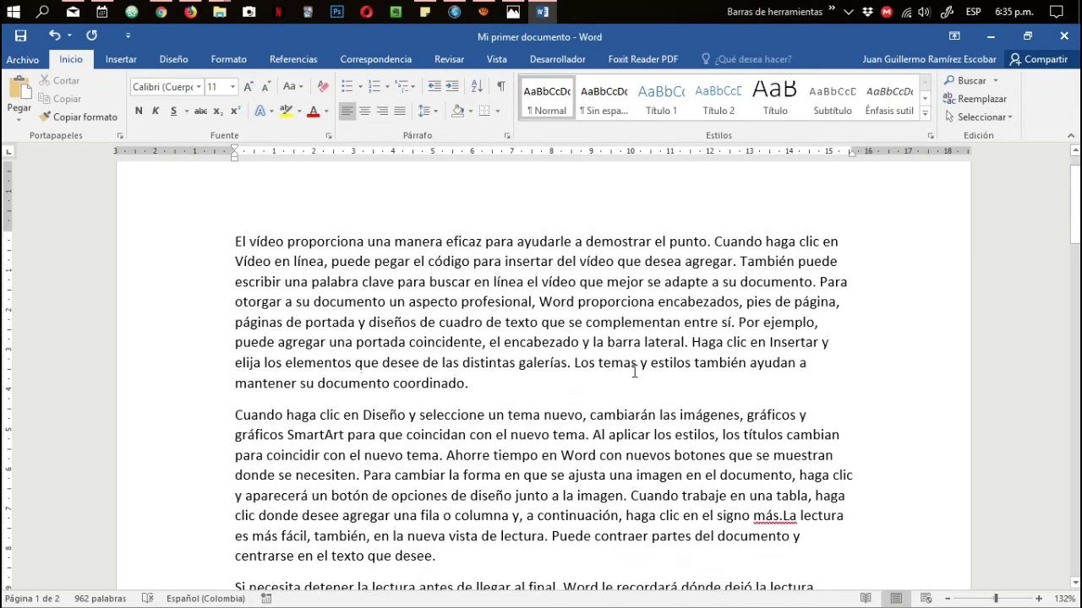
scroll(503, 276, "up", 1)
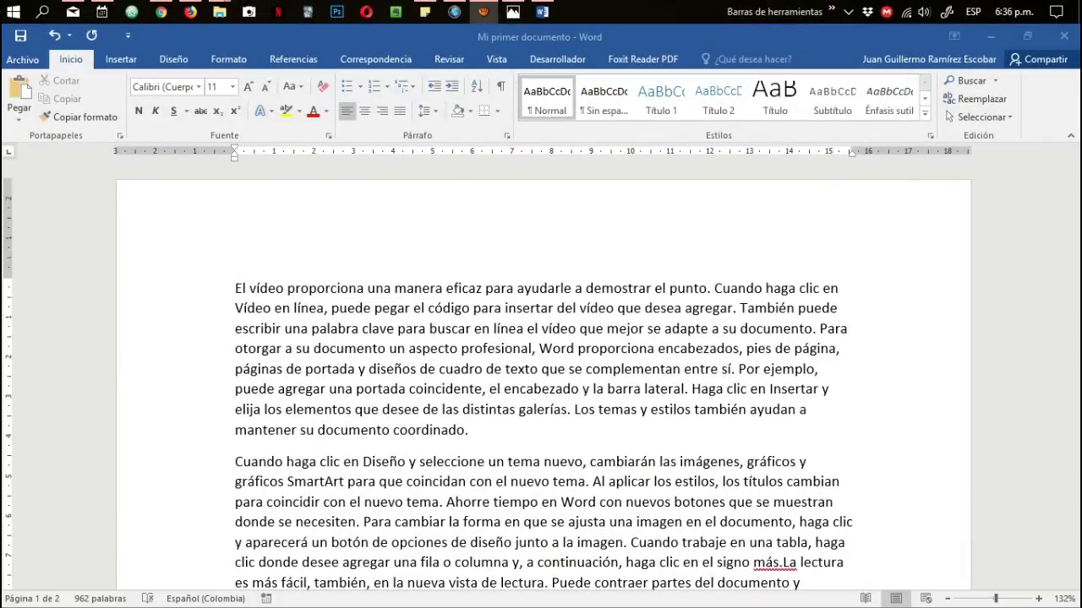
left_click(374, 292)
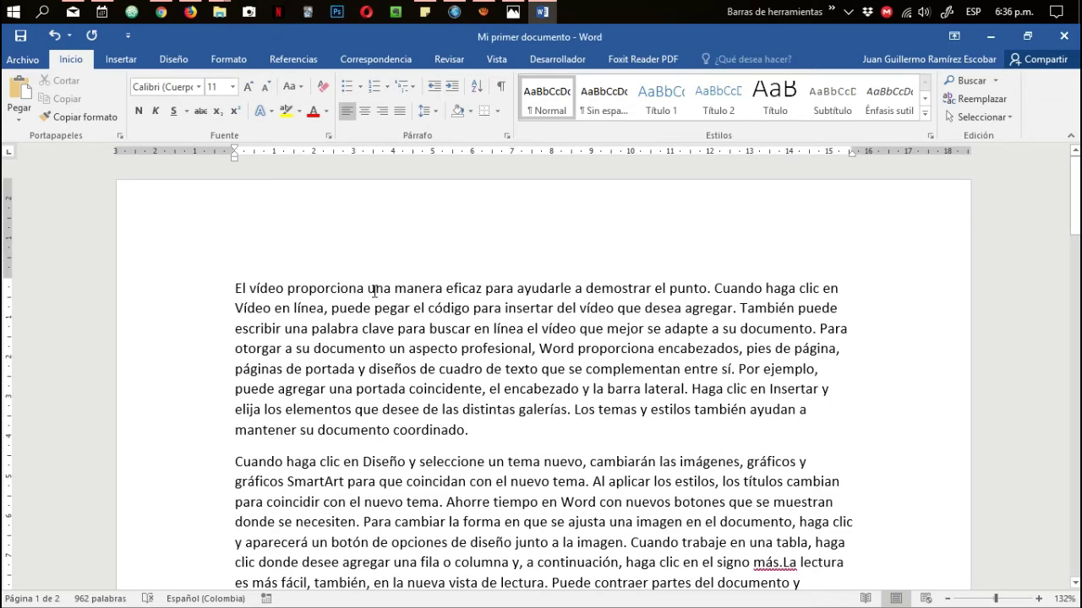
key("ctrl+Home")
double_click(343, 290)
triple_click(343, 290)
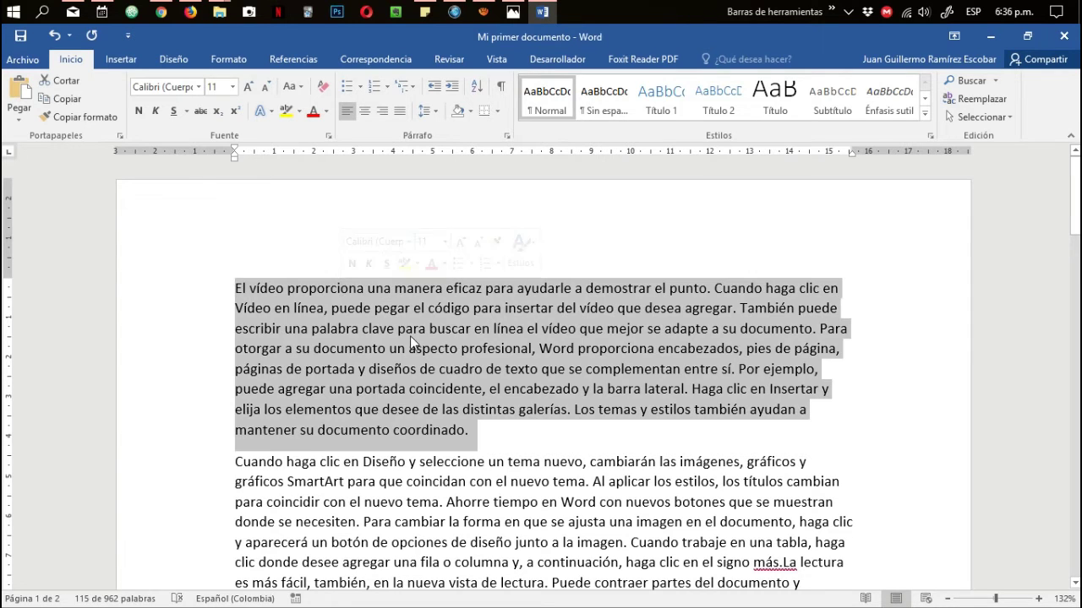
left_click(423, 348)
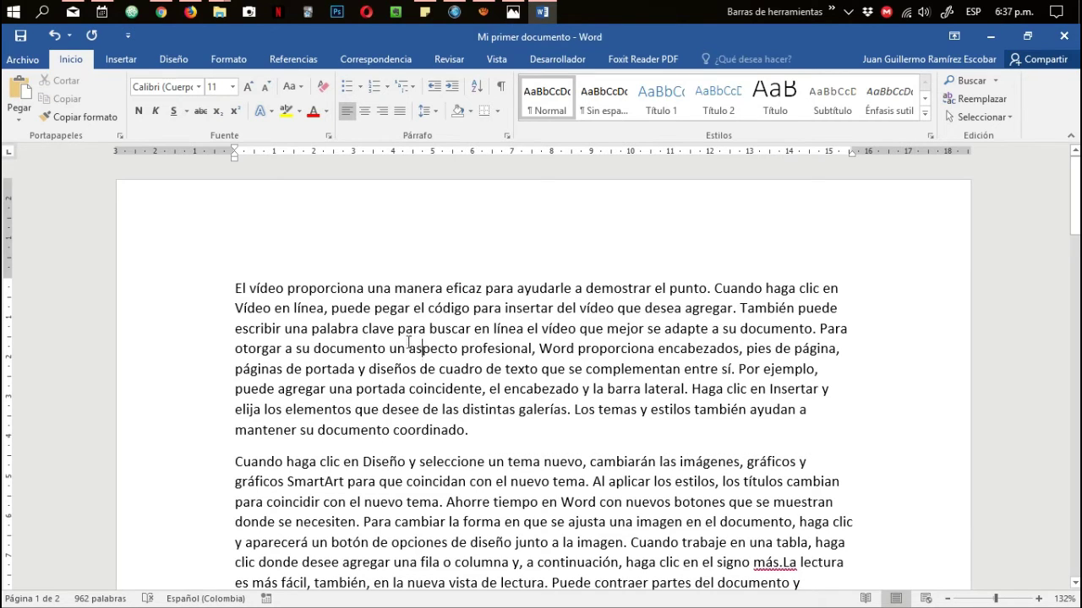
left_click_drag(483, 431, 215, 294)
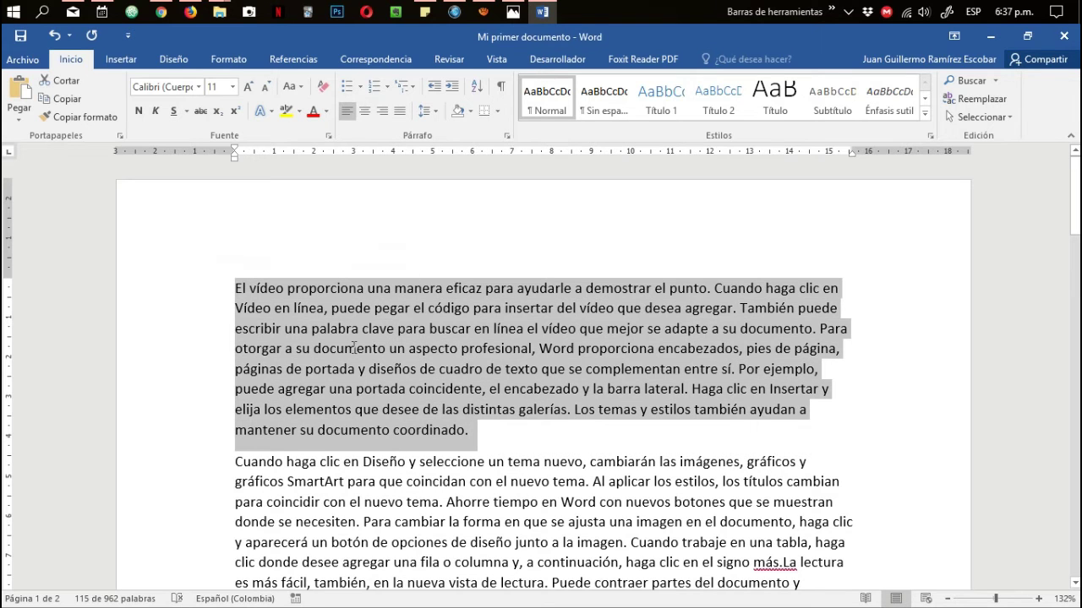
double_click(519, 375)
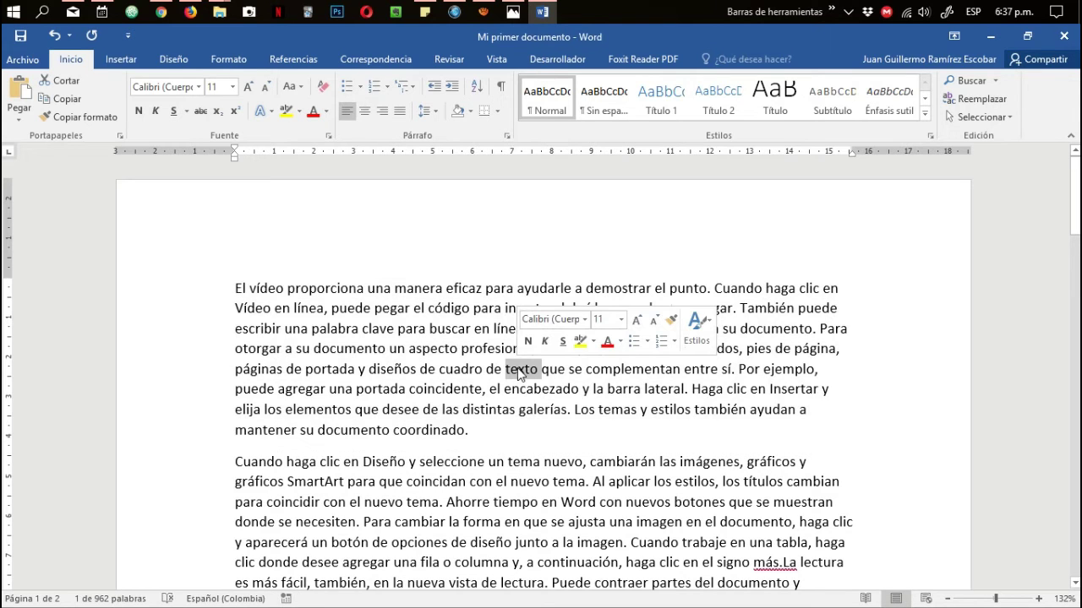
left_click(318, 288)
double_click(318, 289)
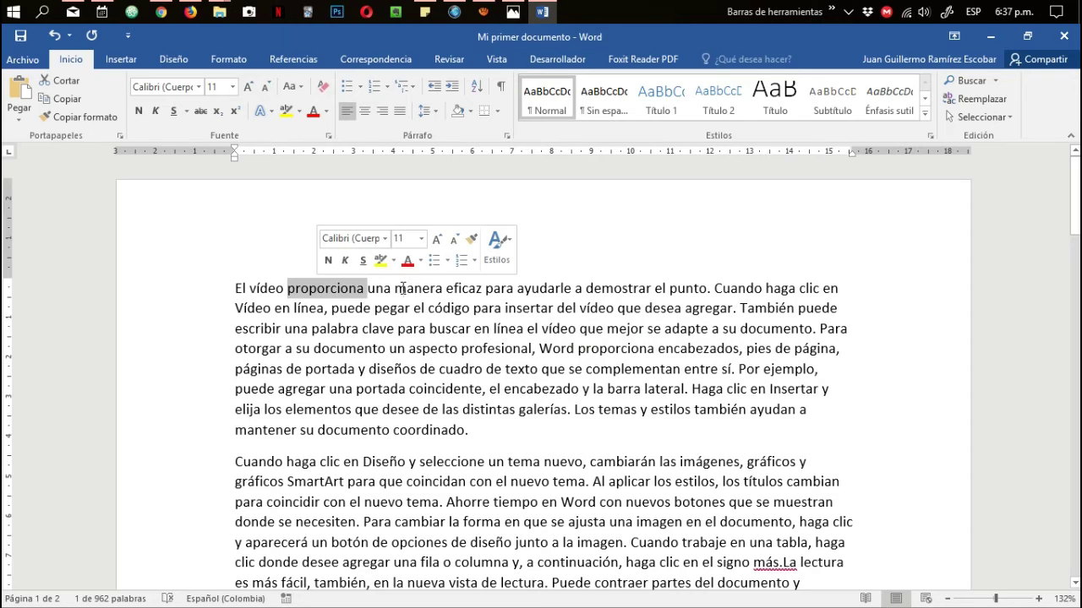
double_click(404, 288)
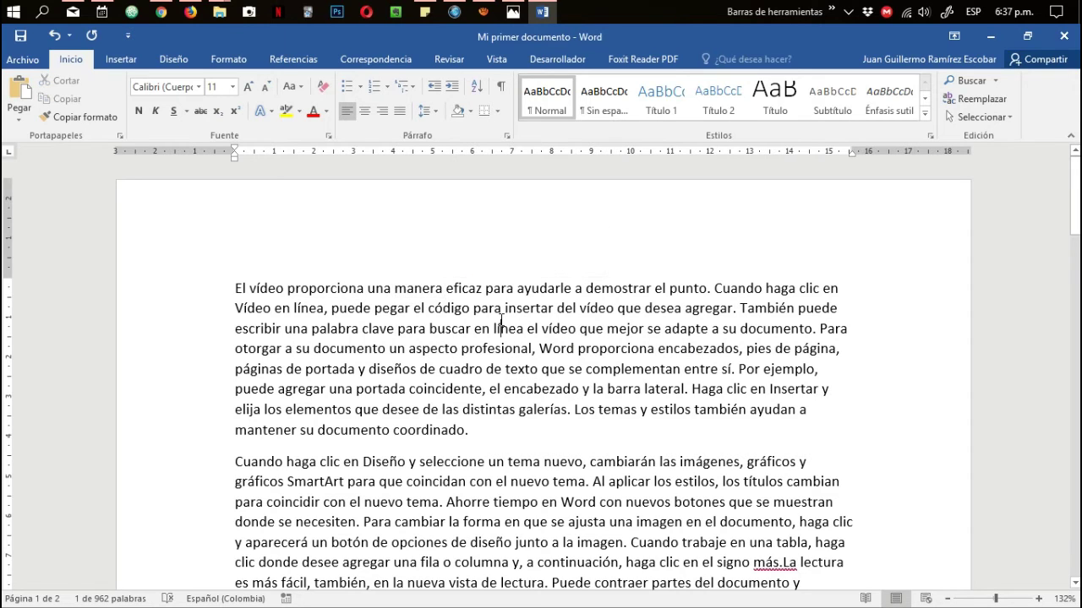
left_click(480, 367)
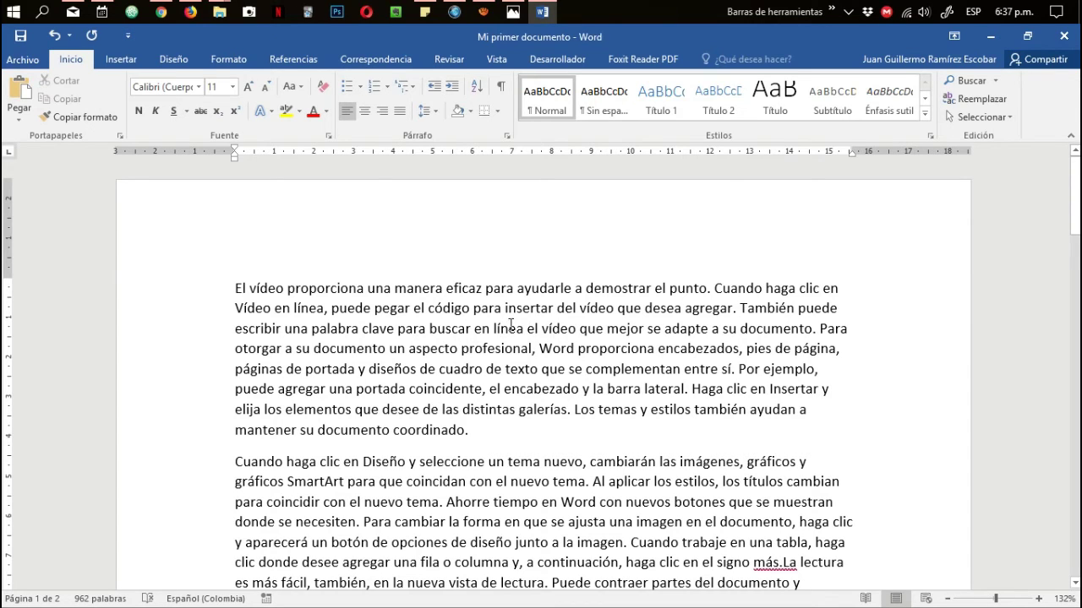
double_click(333, 287)
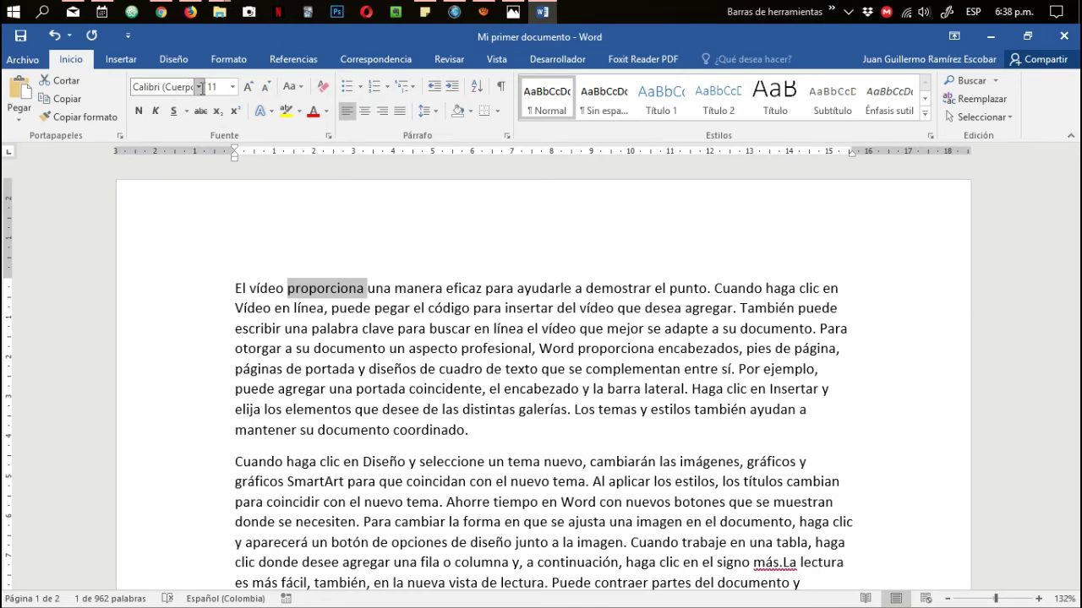
Step: Apply Vampire Calligraphy, then the 28 Days Later font, to the word proporciona
left_click(199, 88)
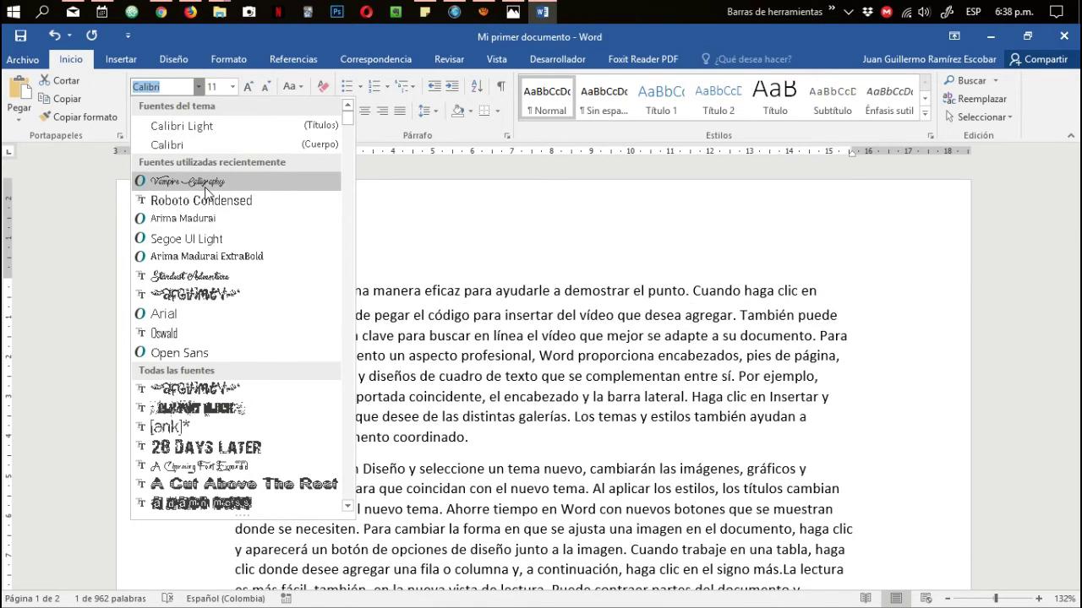
left_click(205, 184)
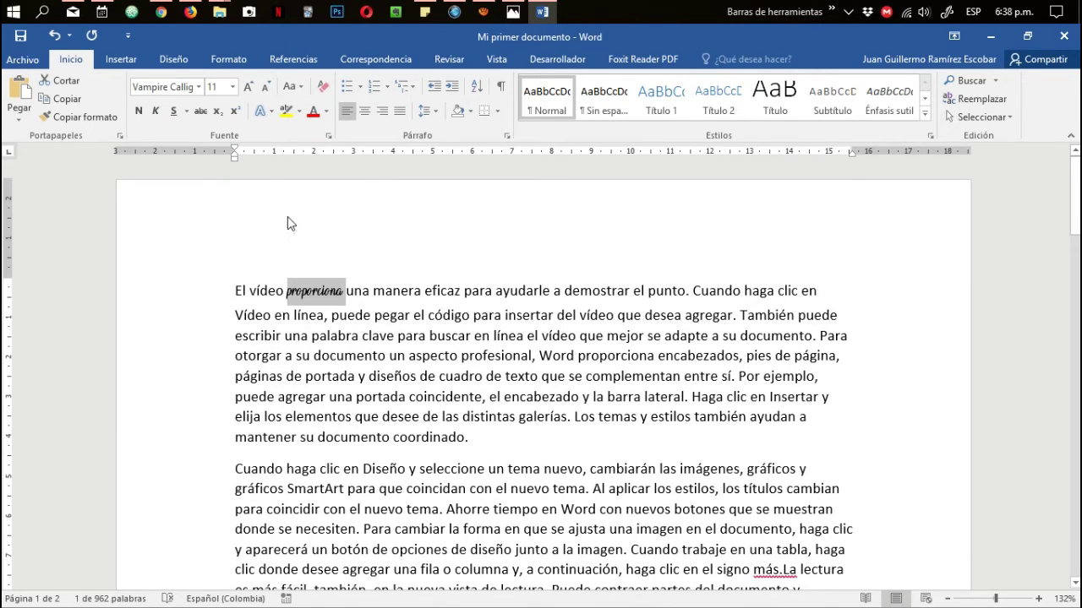
left_click(199, 87)
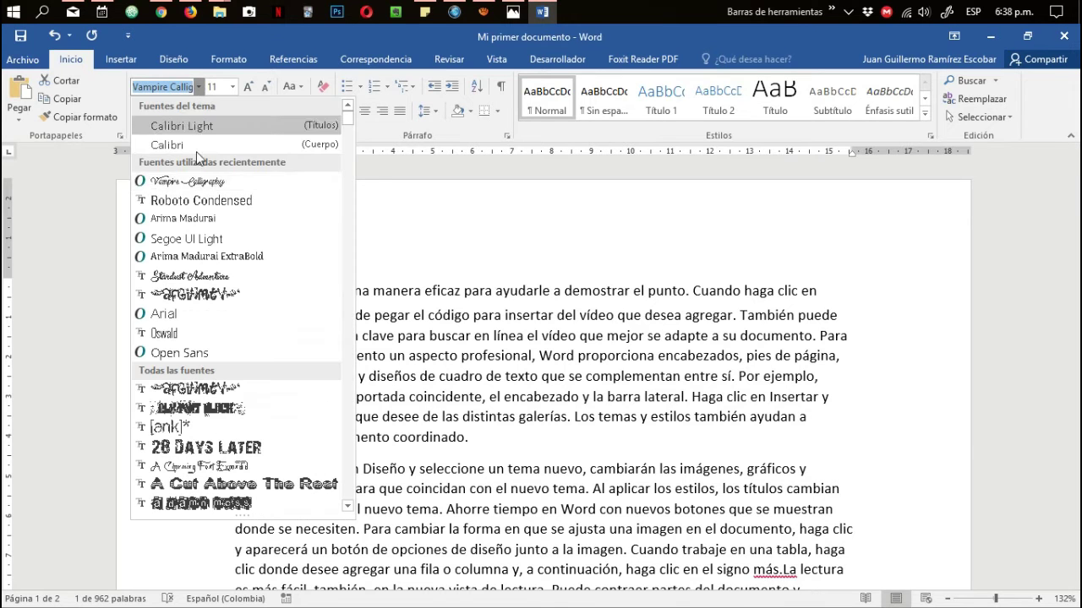
left_click(214, 447)
Step: Reselect PROPORCIONA and switch it back to the Vampire Calligraphy font
left_click(331, 338)
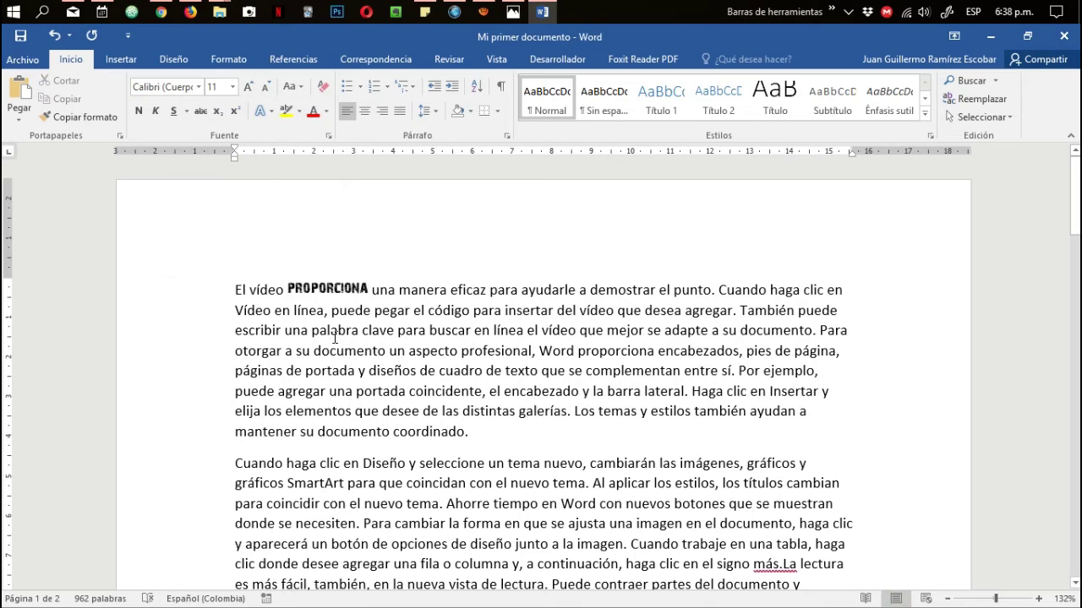
double_click(335, 274)
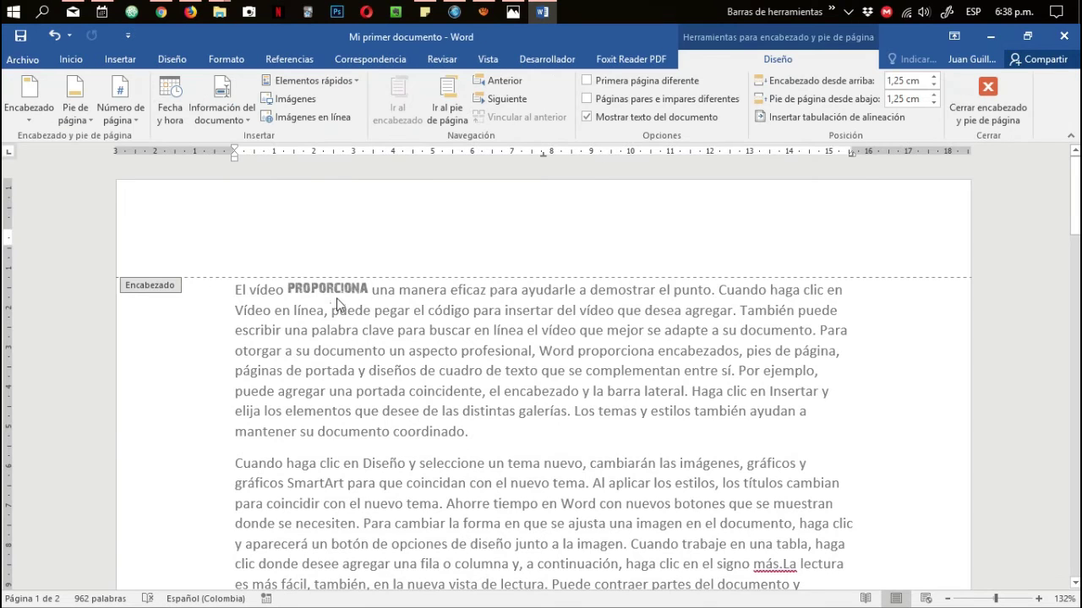
key("Escape")
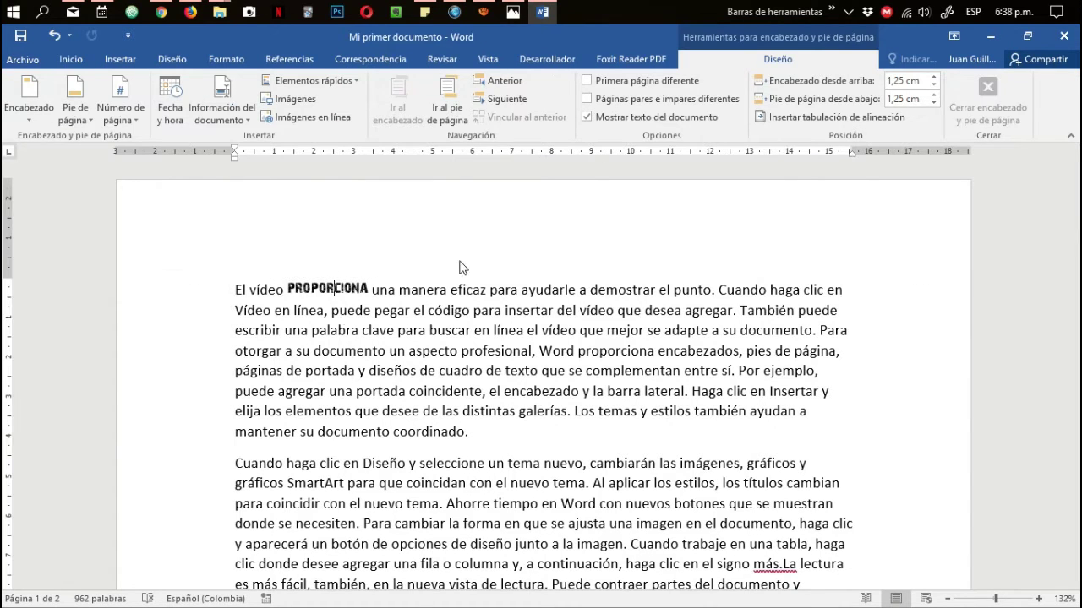
double_click(330, 284)
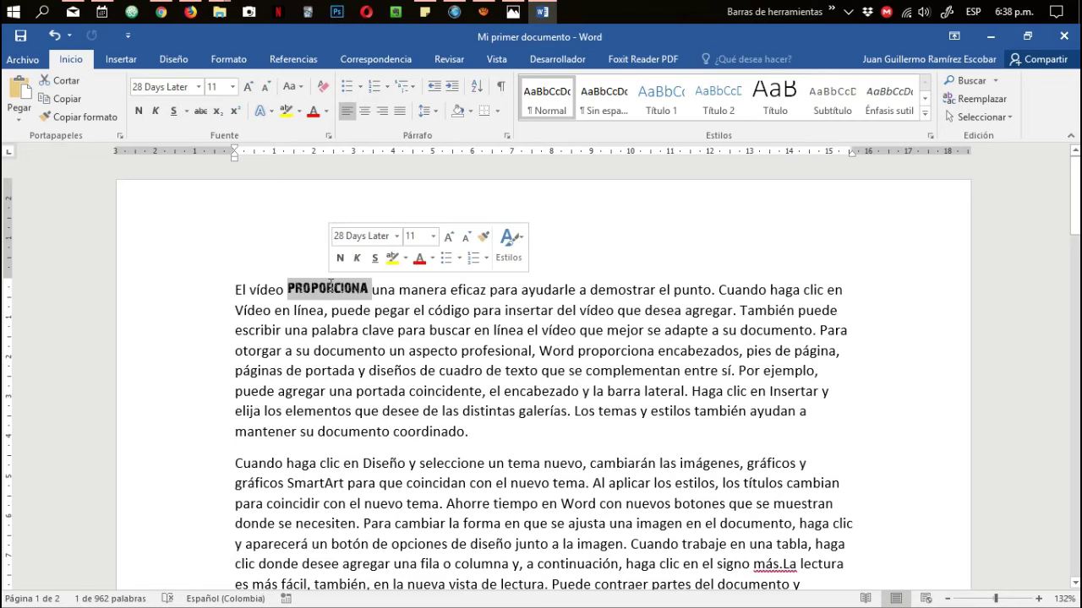
left_click(198, 86)
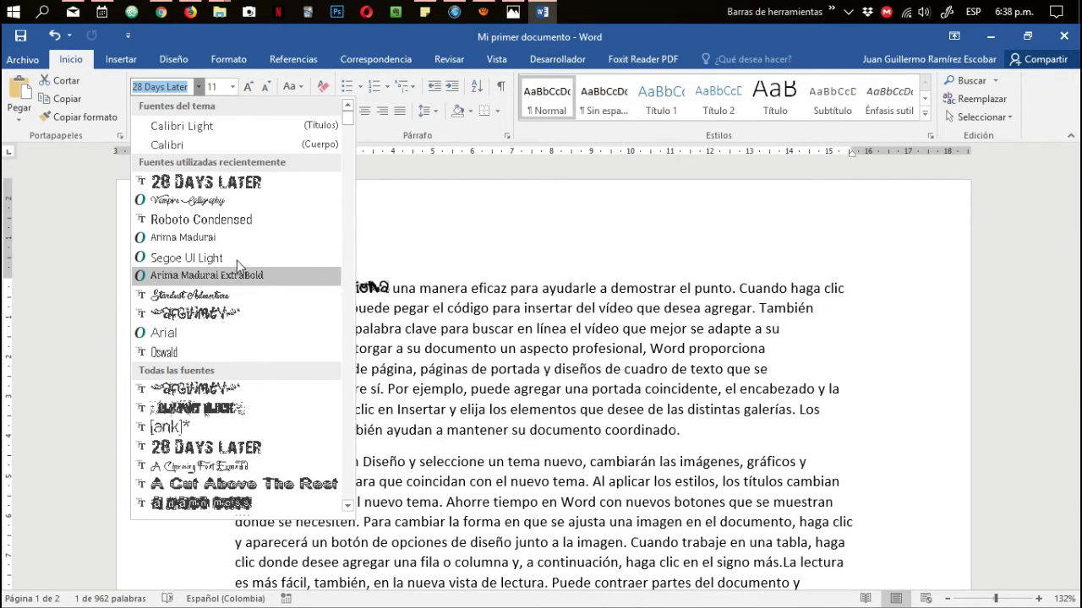
left_click(221, 204)
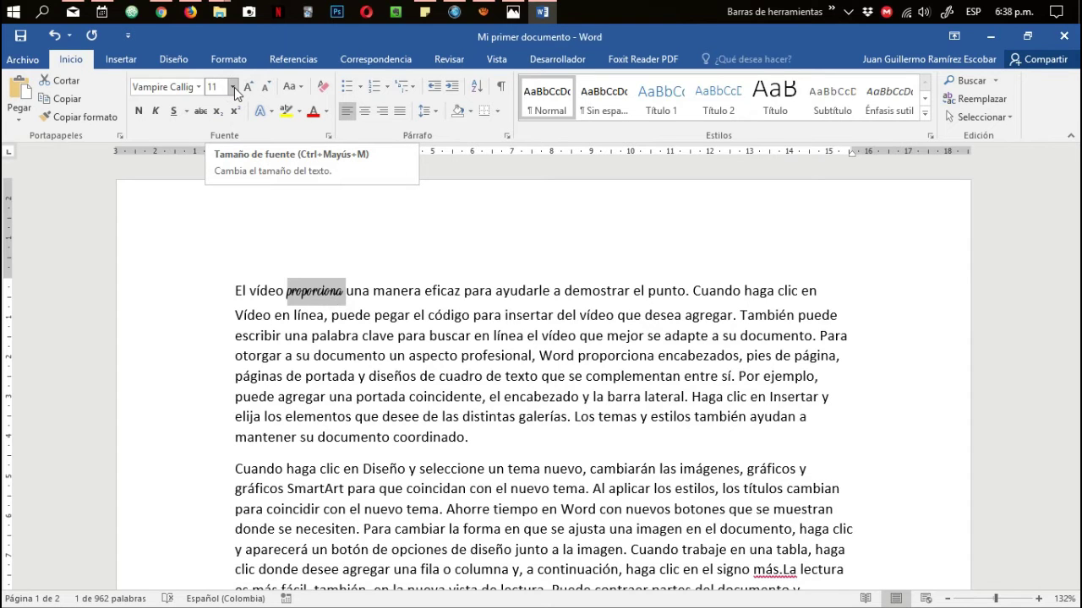
Step: Set proporciona to 72 points, try 200, and undo back to 72
left_click(233, 88)
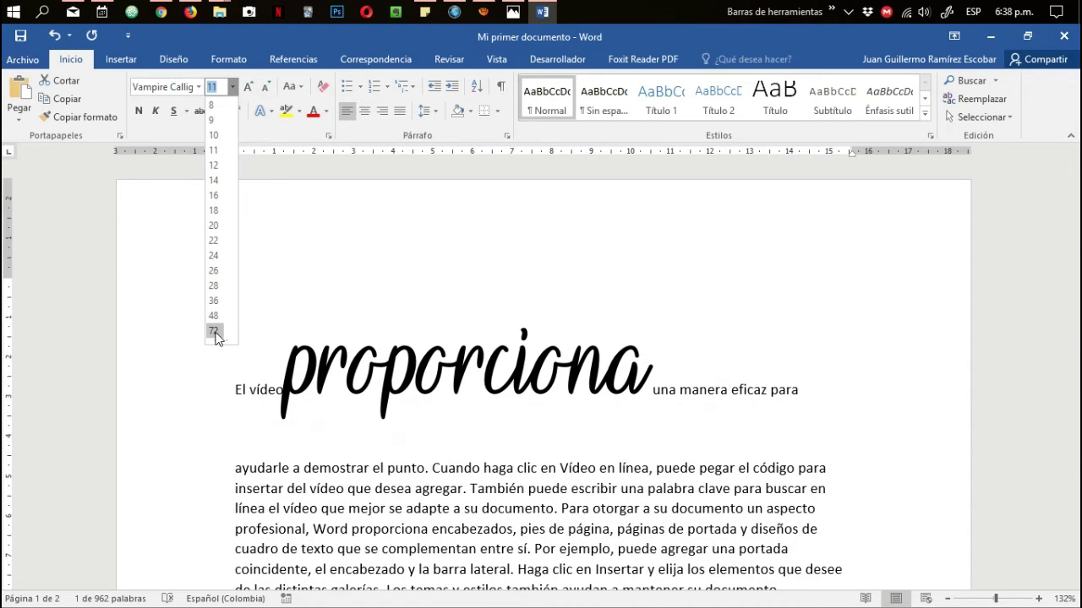
left_click(215, 334)
left_click(220, 86)
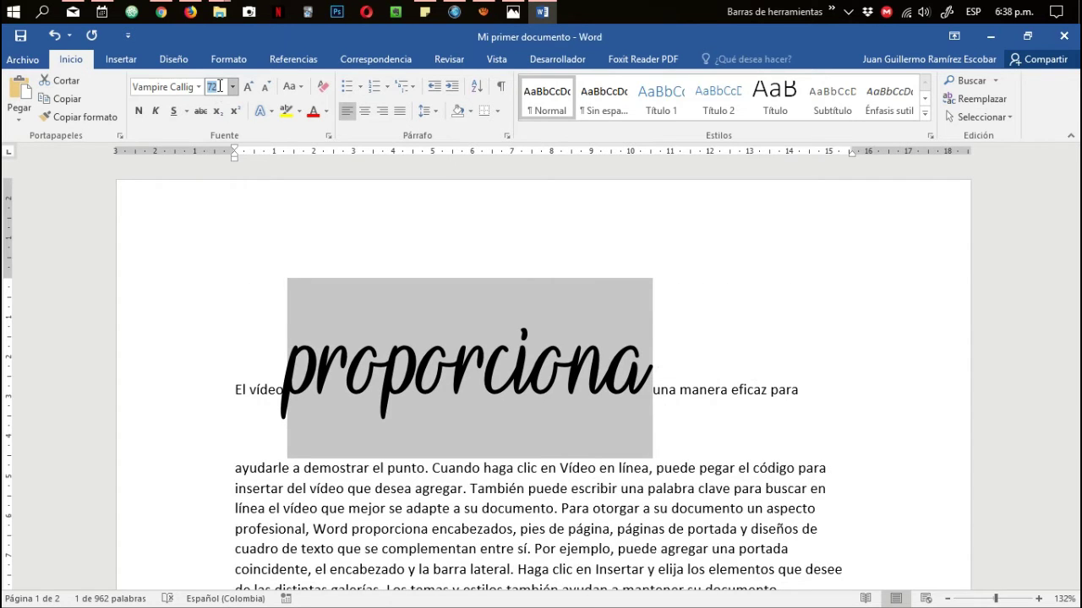
type("200")
key("Return")
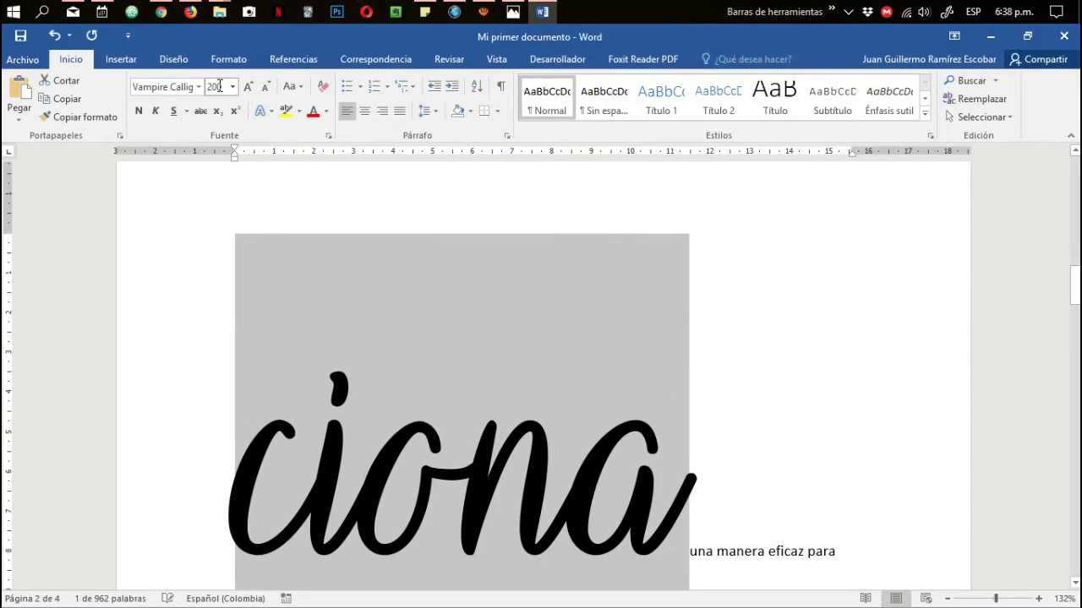
key("ctrl+z")
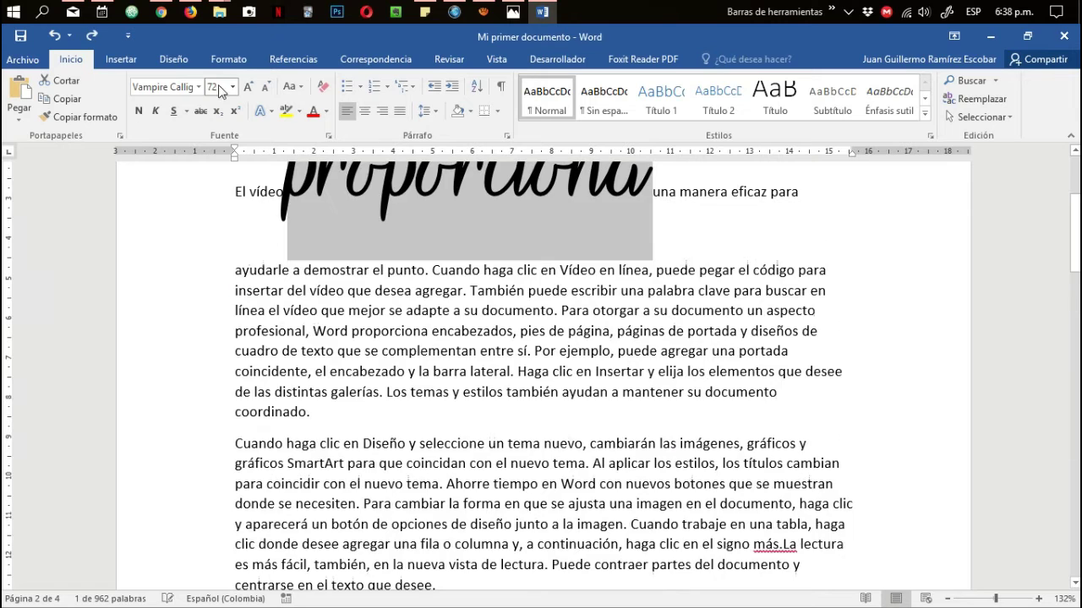
scroll(355, 296, "up", 1)
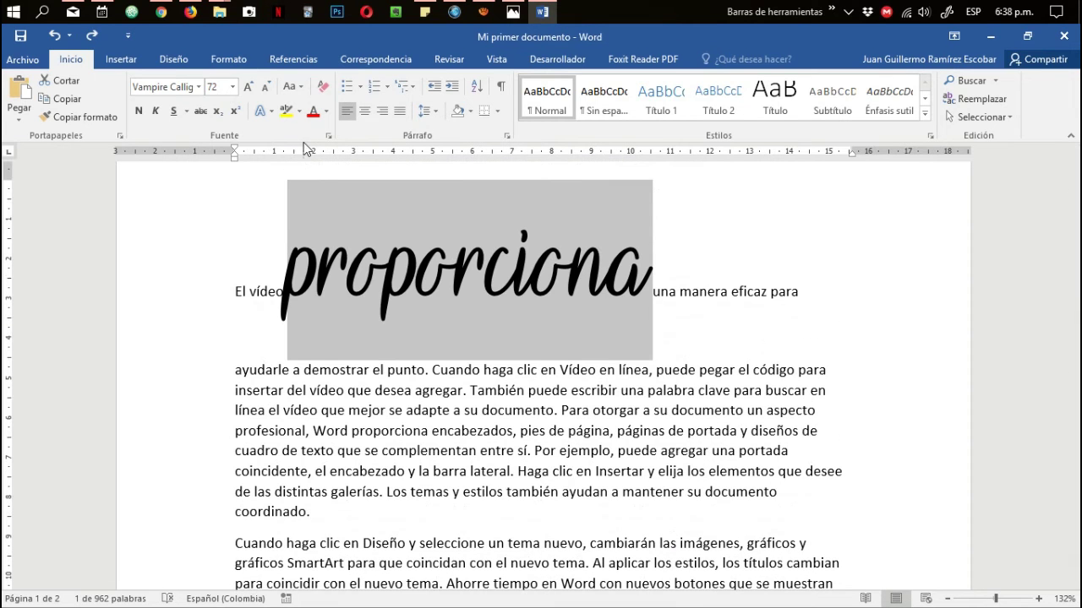
Step: Shrink and grow the word with the font-size buttons, ending at 72 points
left_click(264, 88)
left_click(265, 88)
left_click(264, 88)
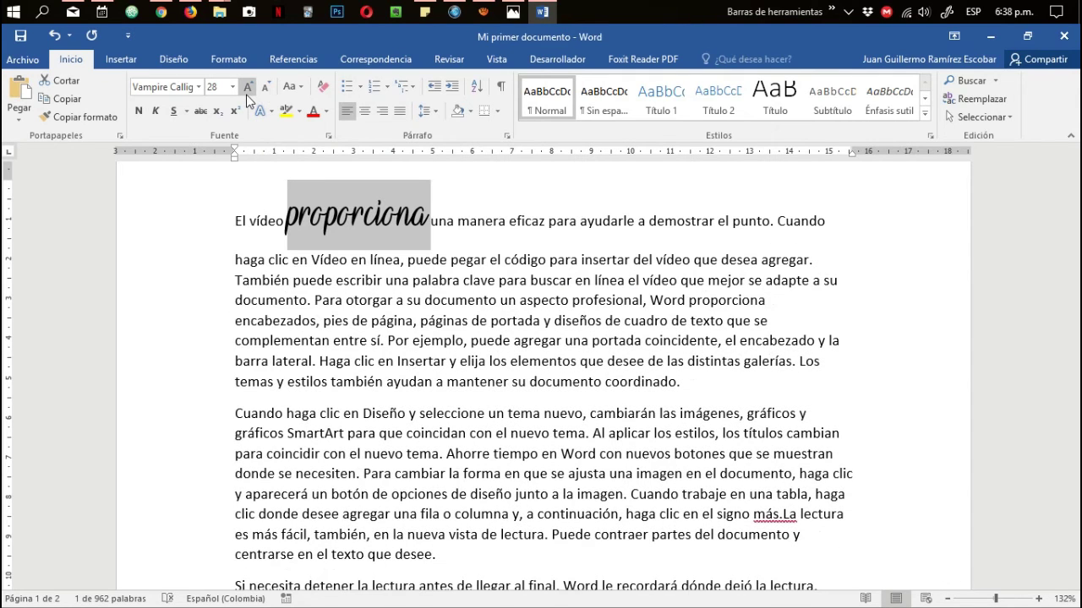
left_click(246, 92)
left_click(247, 91)
left_click(248, 89)
left_click(261, 87)
left_click(261, 87)
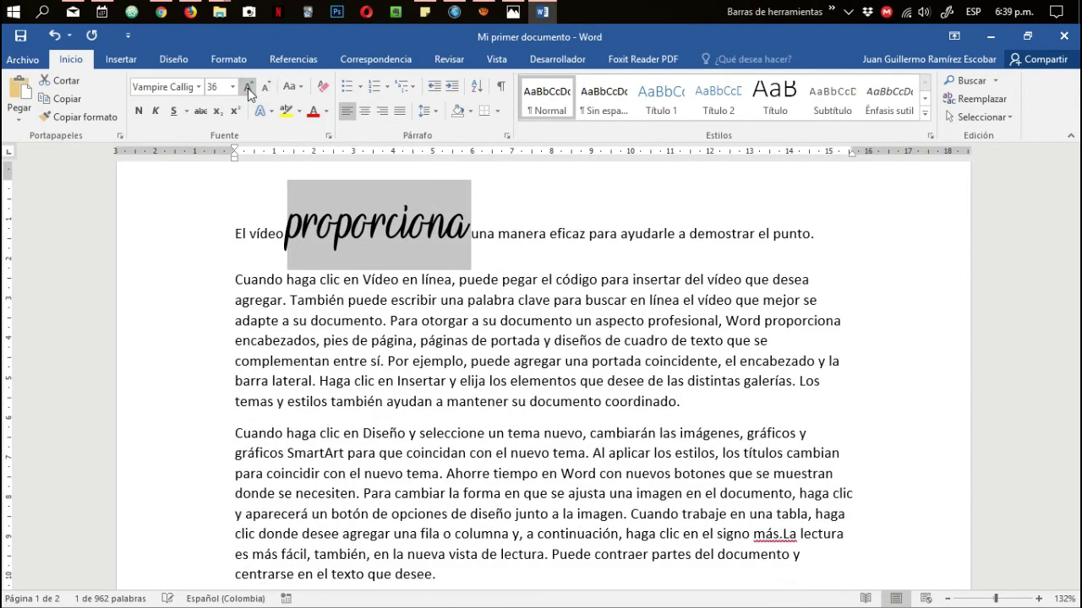
left_click(248, 88)
left_click(248, 88)
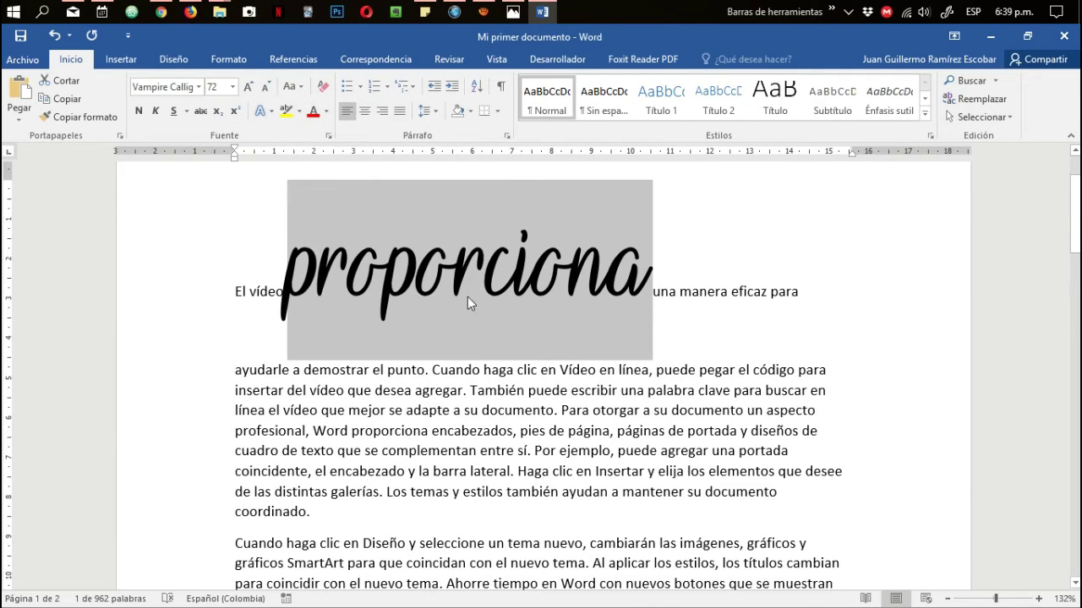
Step: Try sentence case, uppercase and capitalized case on proporciona, undo, then clear its formatting
left_click(297, 87)
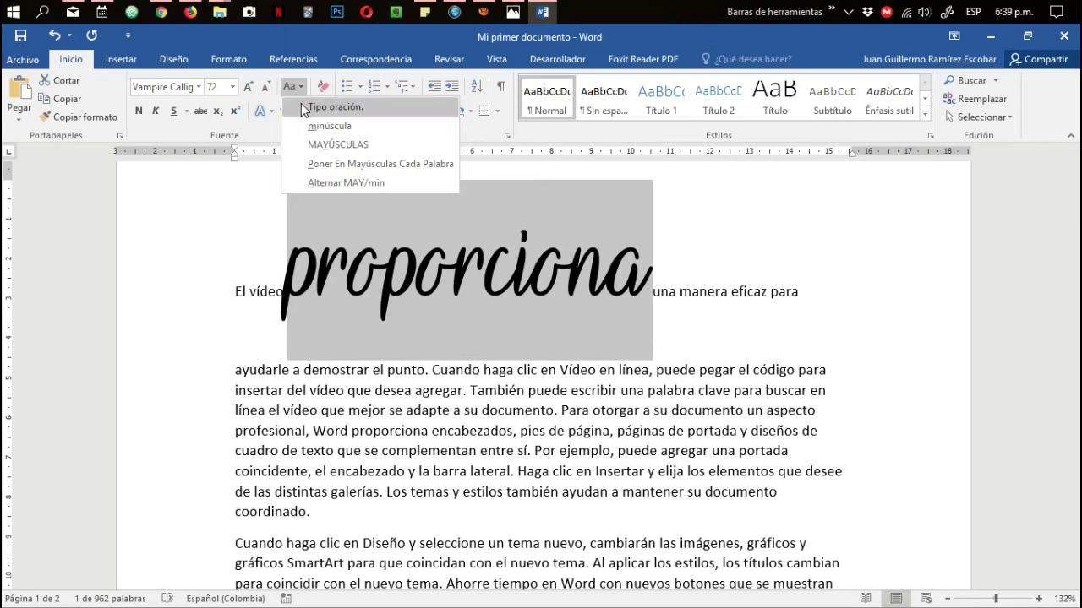
left_click(303, 106)
left_click(291, 87)
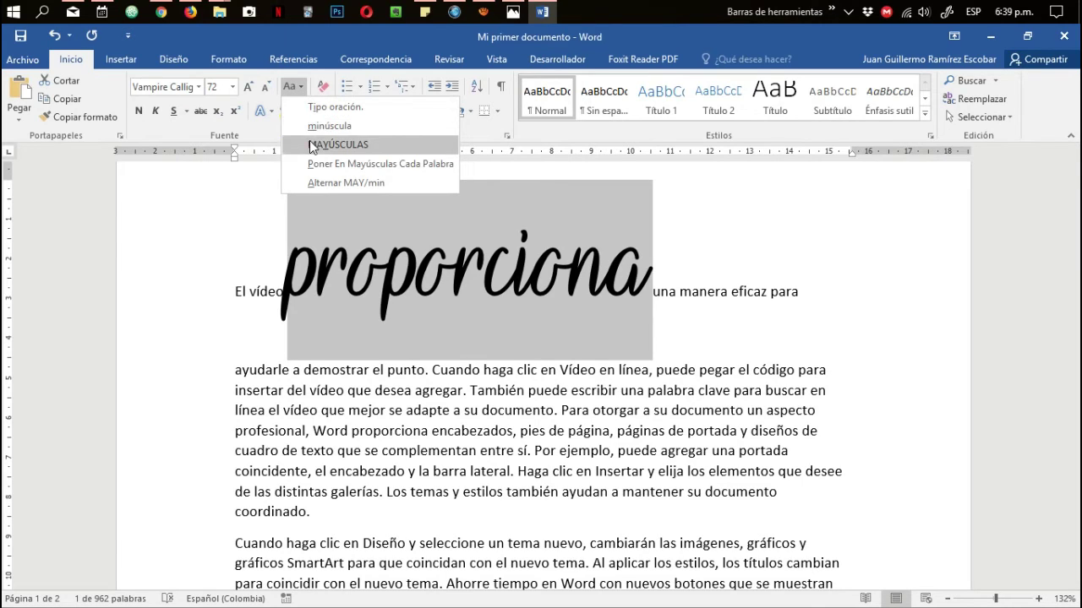
left_click(313, 145)
left_click(291, 87)
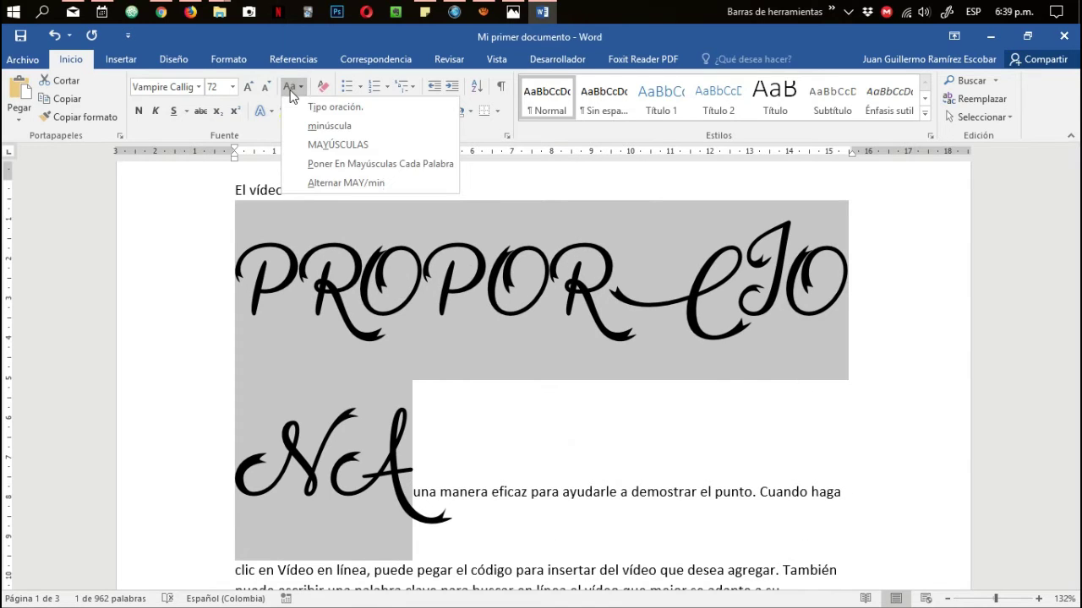
left_click(326, 165)
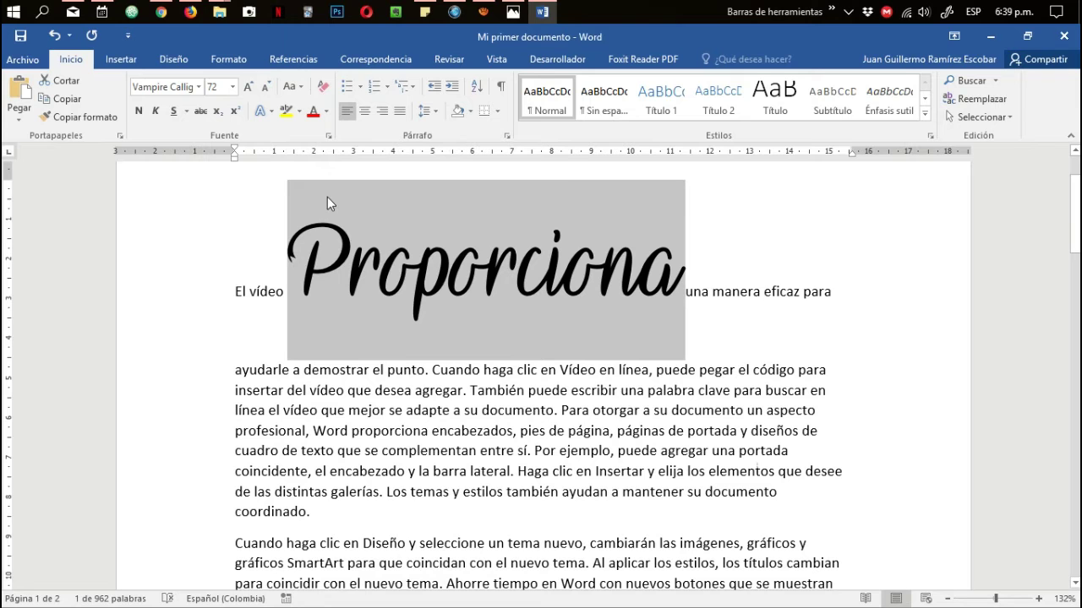
key("ctrl+z")
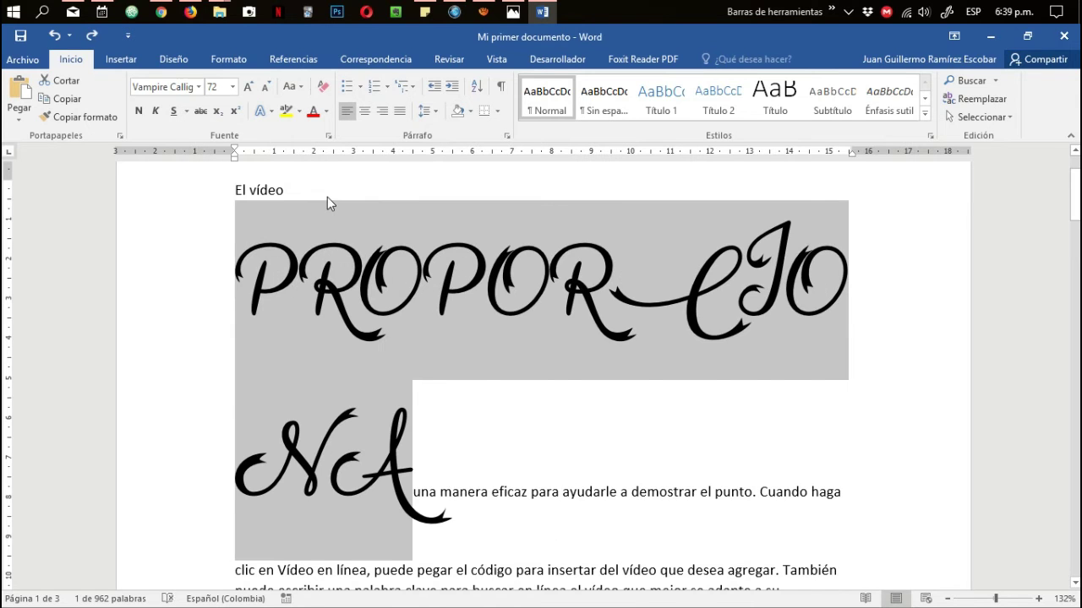
key("ctrl+z")
key("ctrl+z")
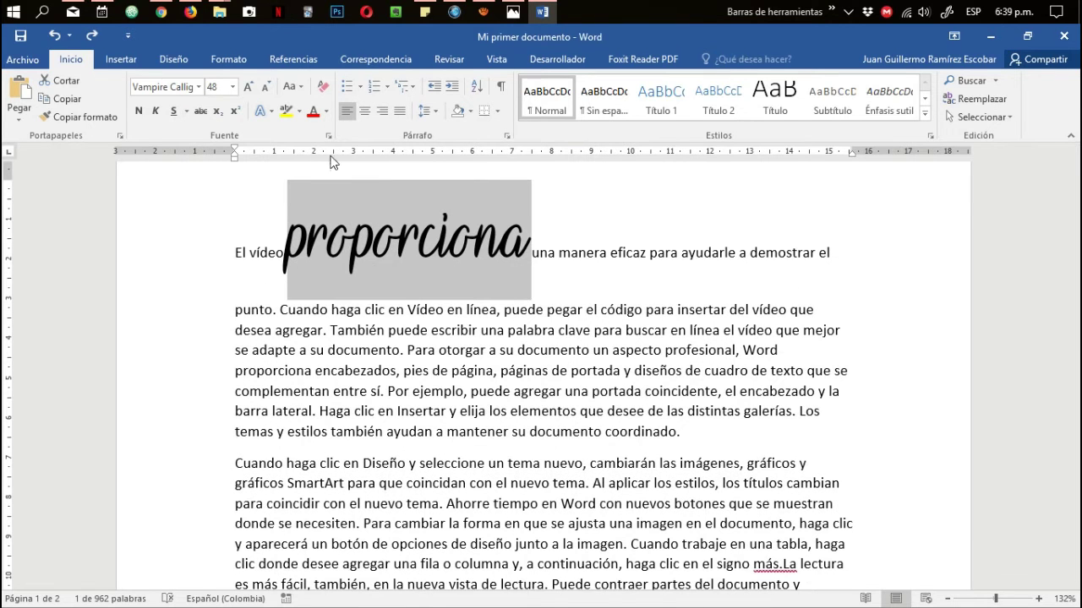
left_click(324, 87)
left_click(355, 425)
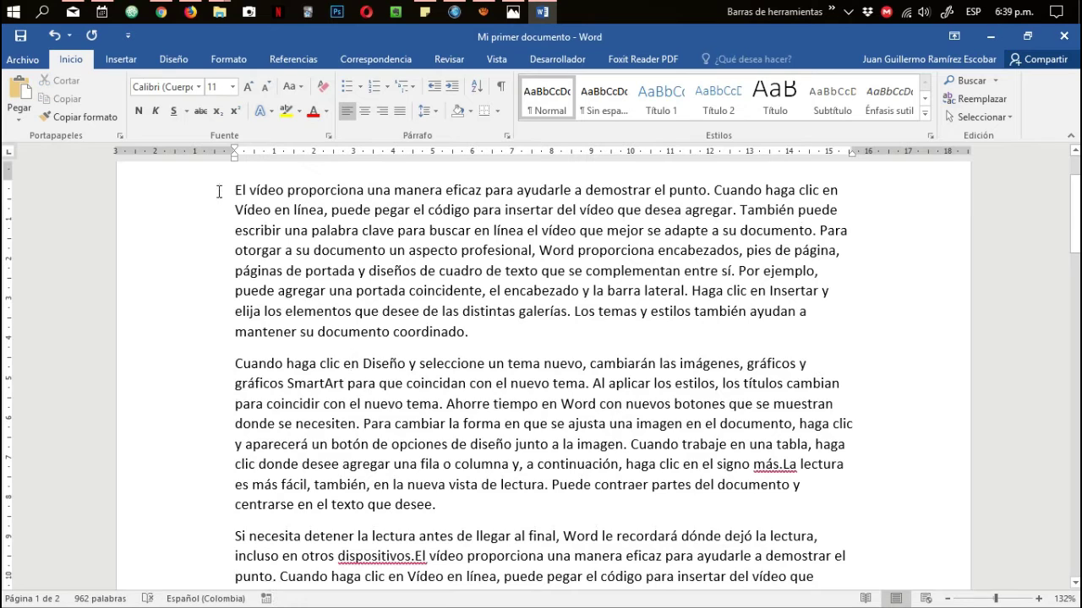
Step: Select the first paragraph's opening lines and apply sentence case, lowercase, then uppercase
left_click_drag(221, 191, 259, 332)
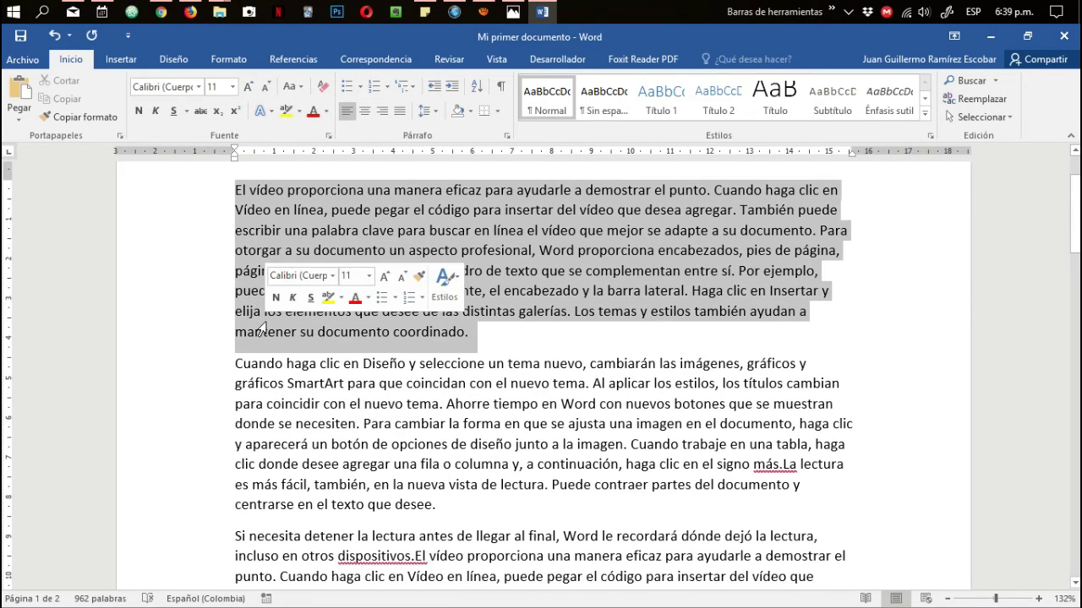
left_click(294, 87)
left_click(297, 108)
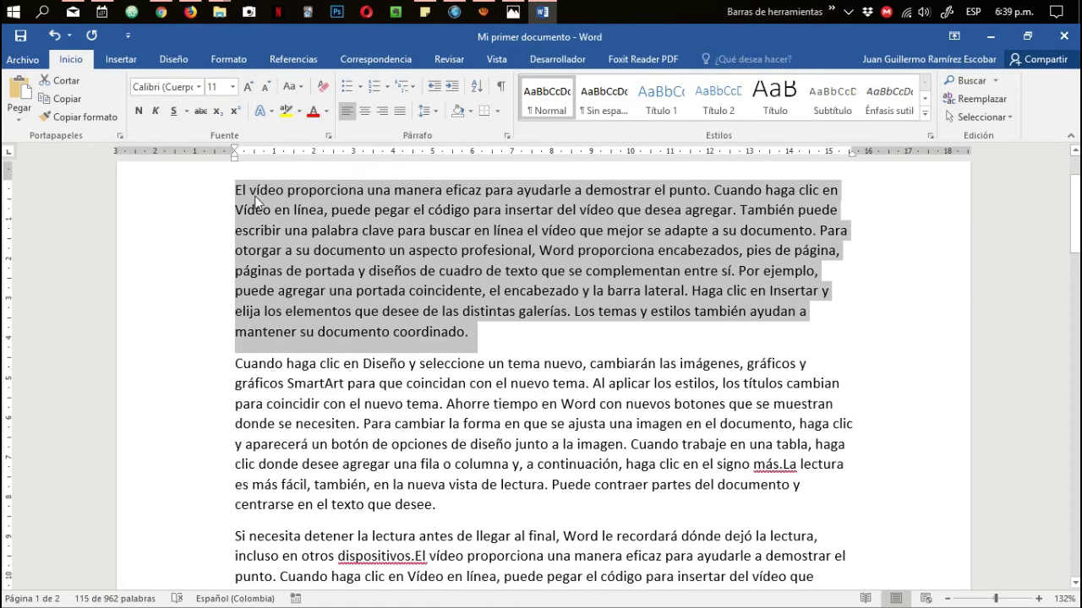
left_click(288, 88)
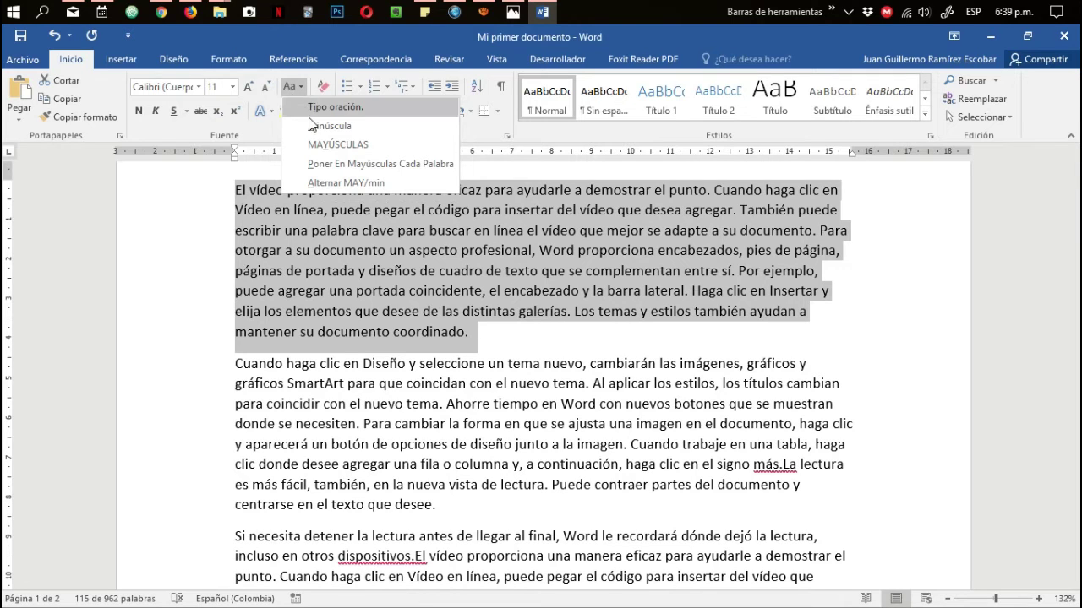
left_click(300, 108)
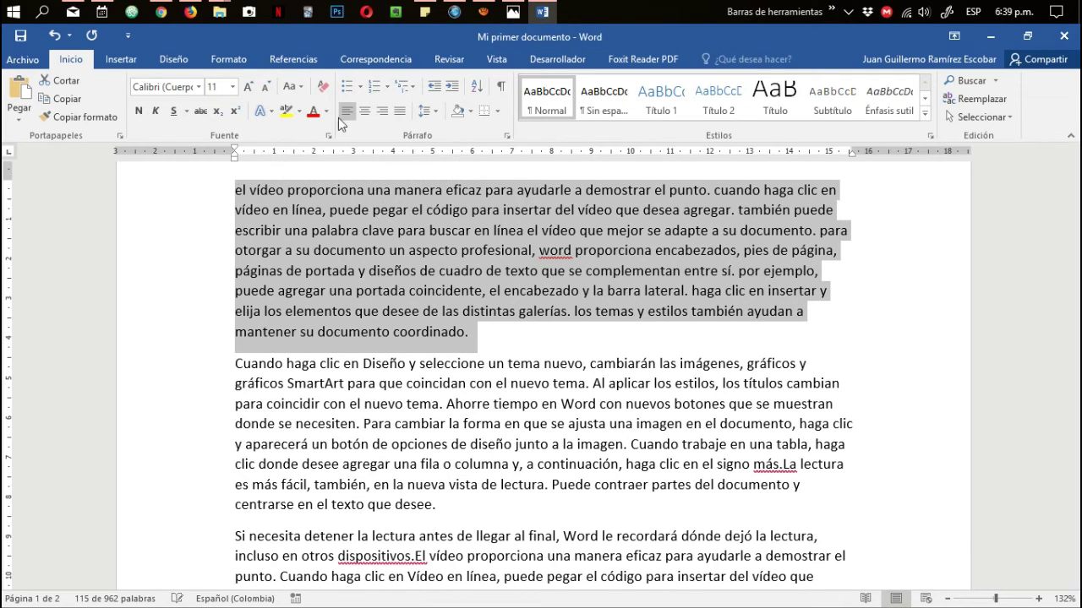
left_click(290, 86)
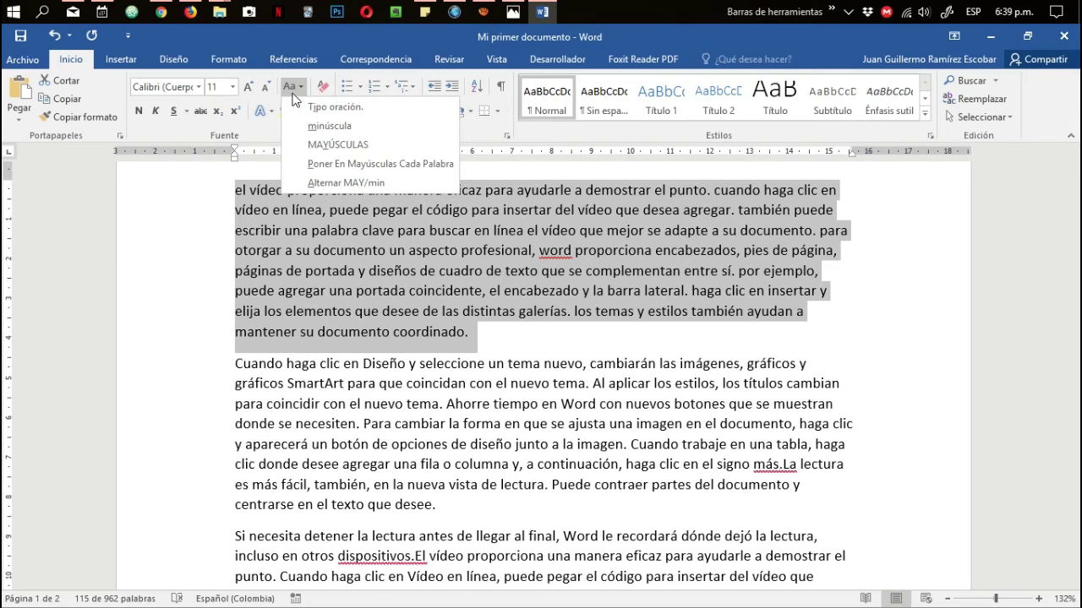
left_click(309, 142)
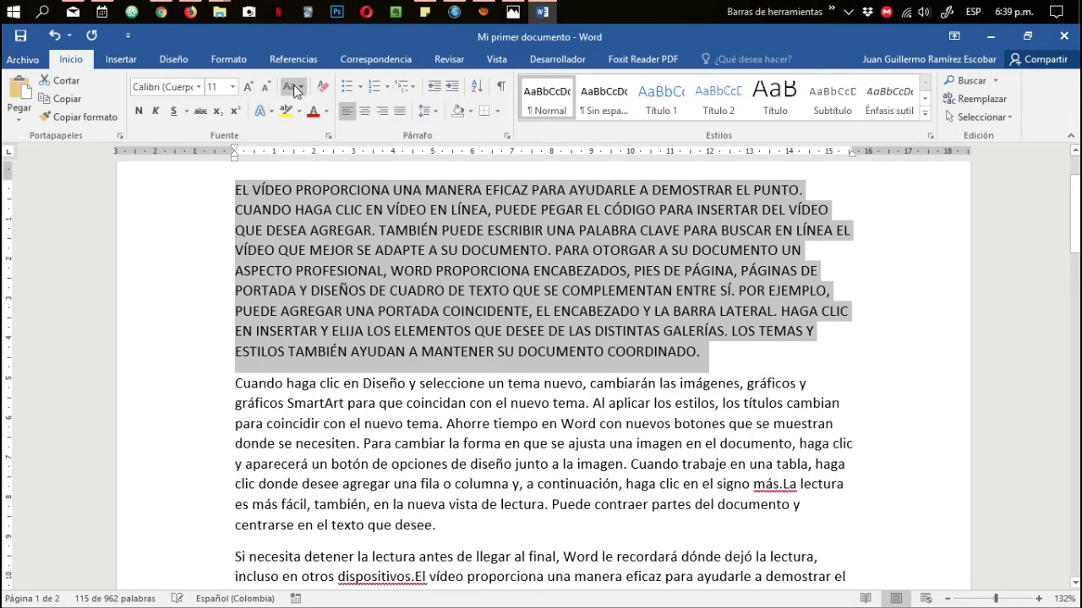
Step: Apply Capitalize Each Word and toggle case, then return the paragraph to sentence case
left_click(293, 86)
left_click(321, 162)
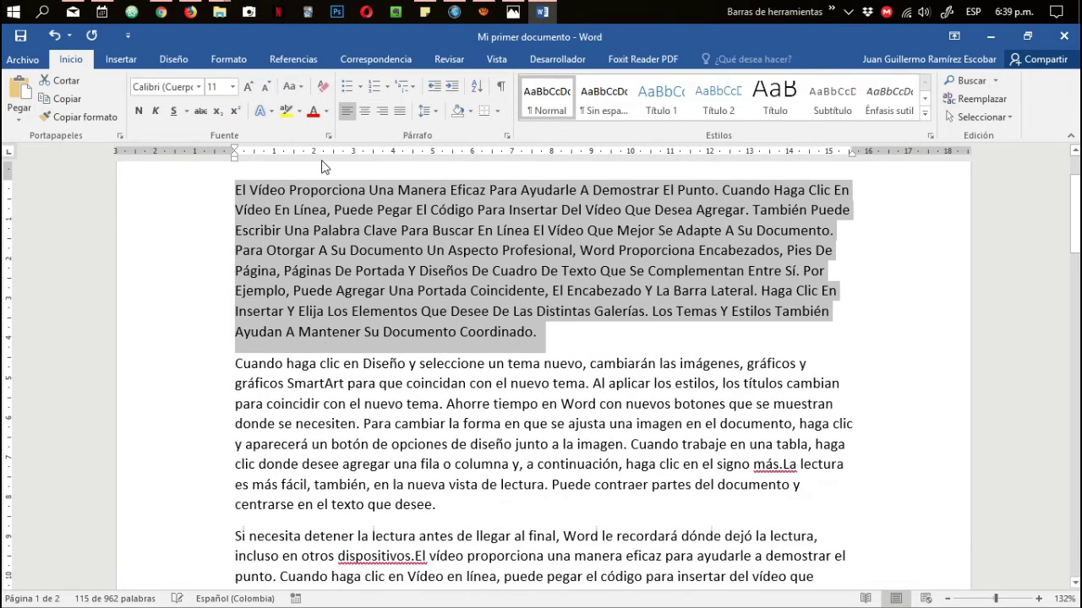
left_click(291, 86)
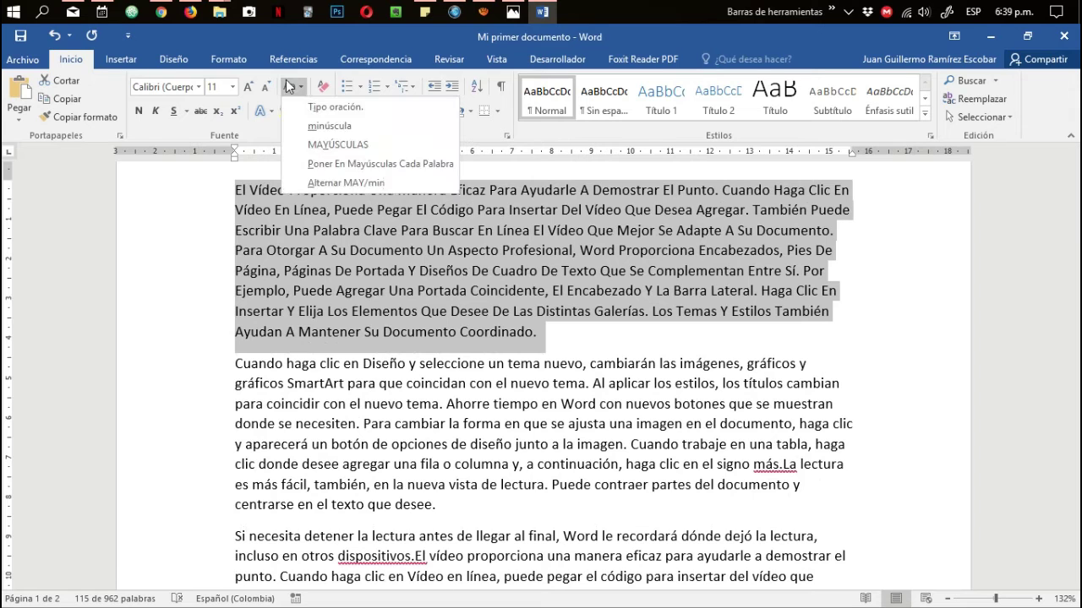
left_click(325, 184)
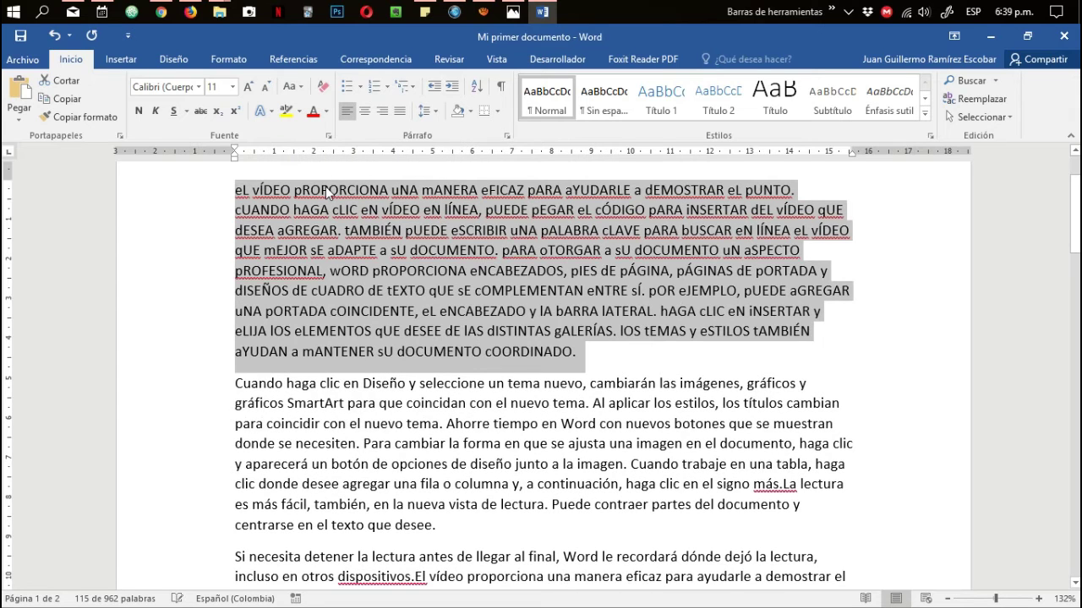
left_click(294, 87)
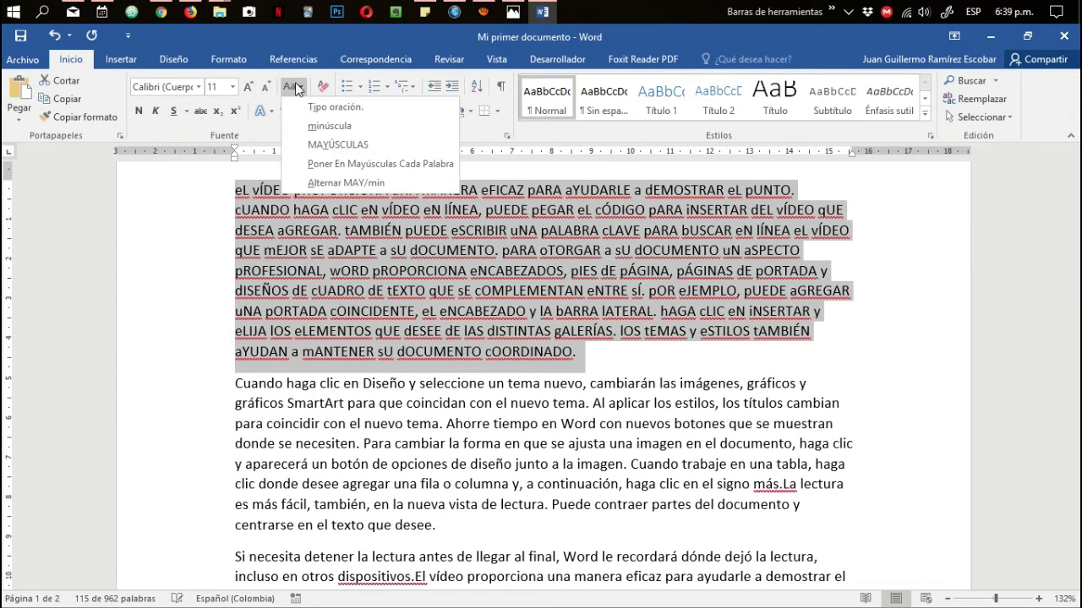
left_click(301, 106)
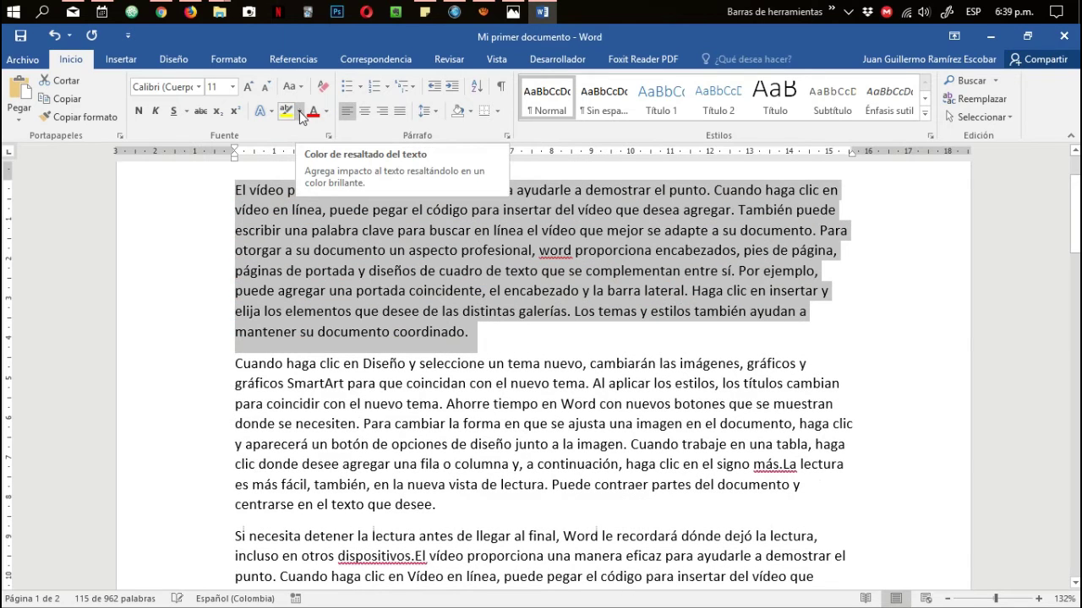
left_click(378, 236)
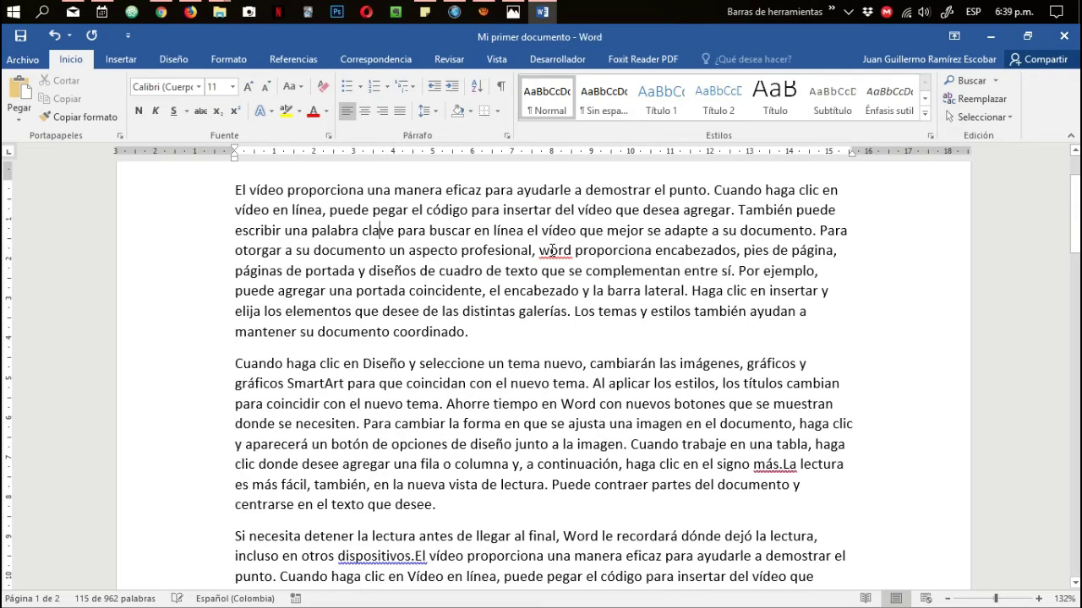
right_click(551, 250)
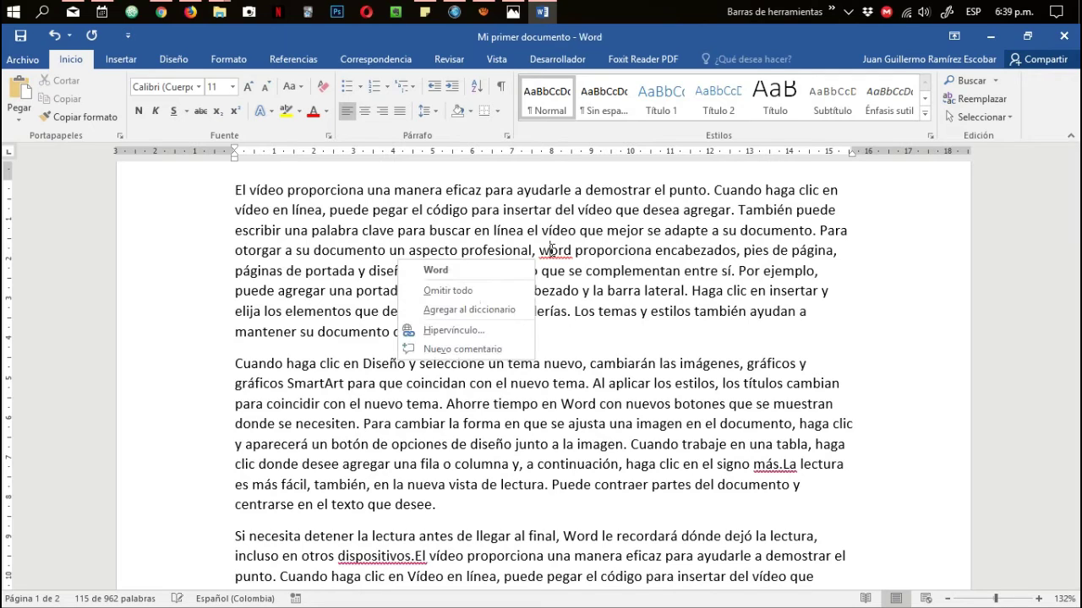
left_click(486, 272)
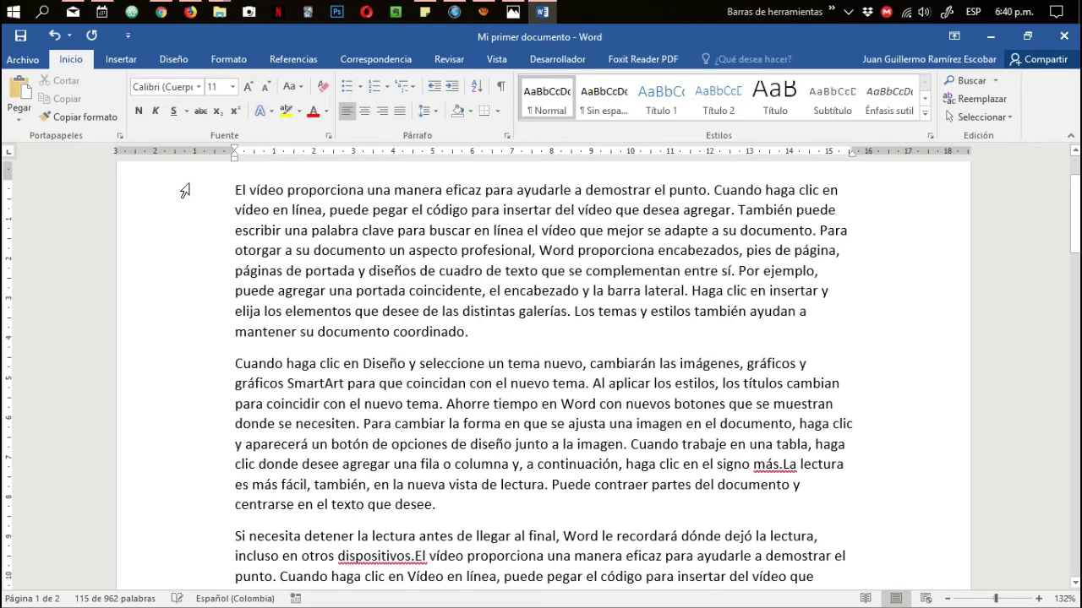
left_click_drag(184, 191, 313, 296)
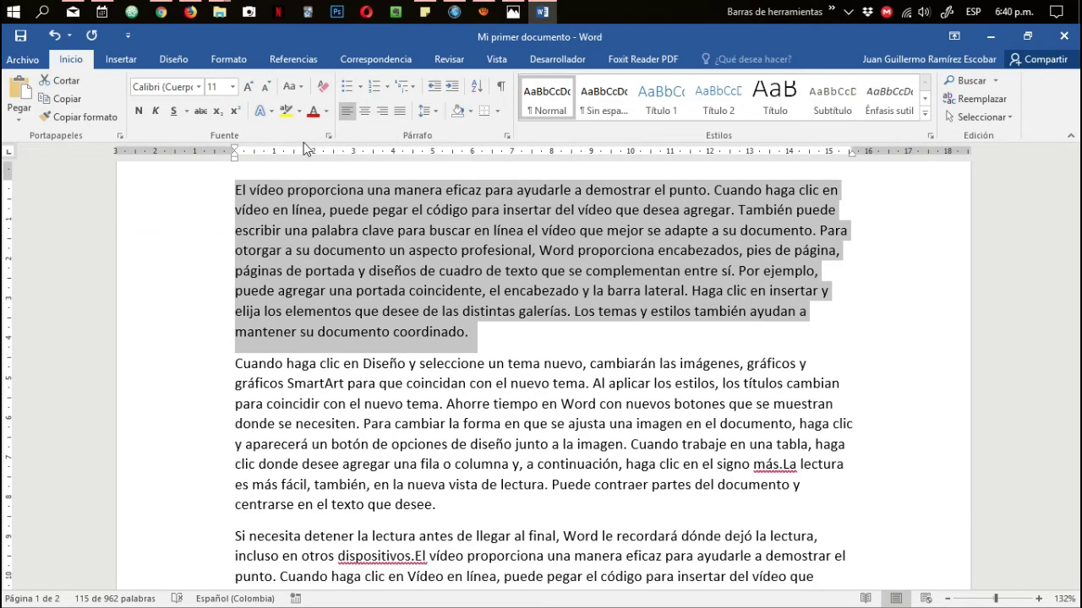
key("shift+F3")
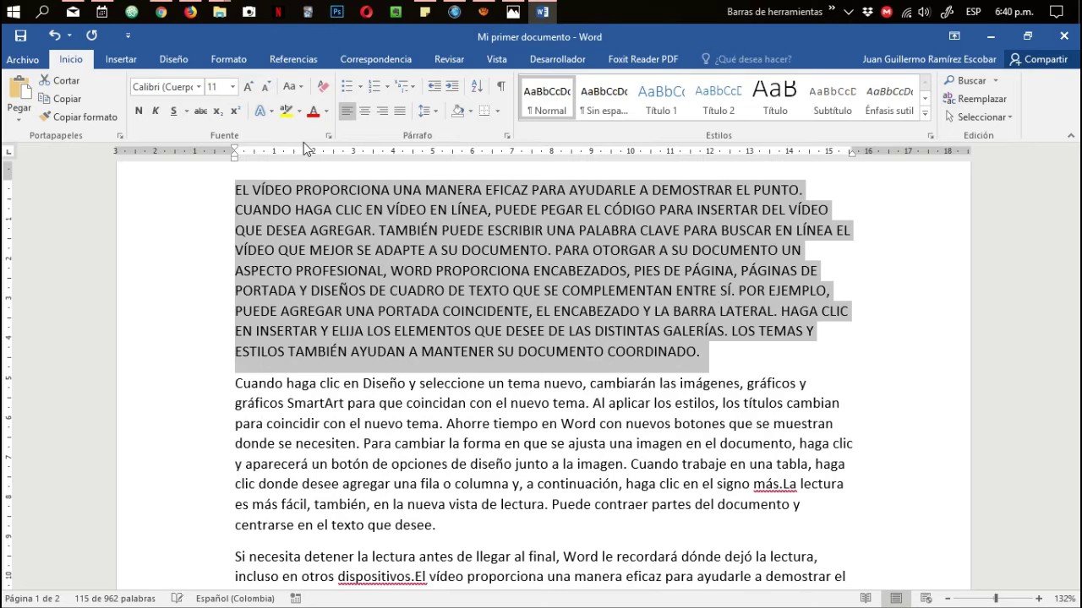
key("shift+F3")
key("shift+F3")
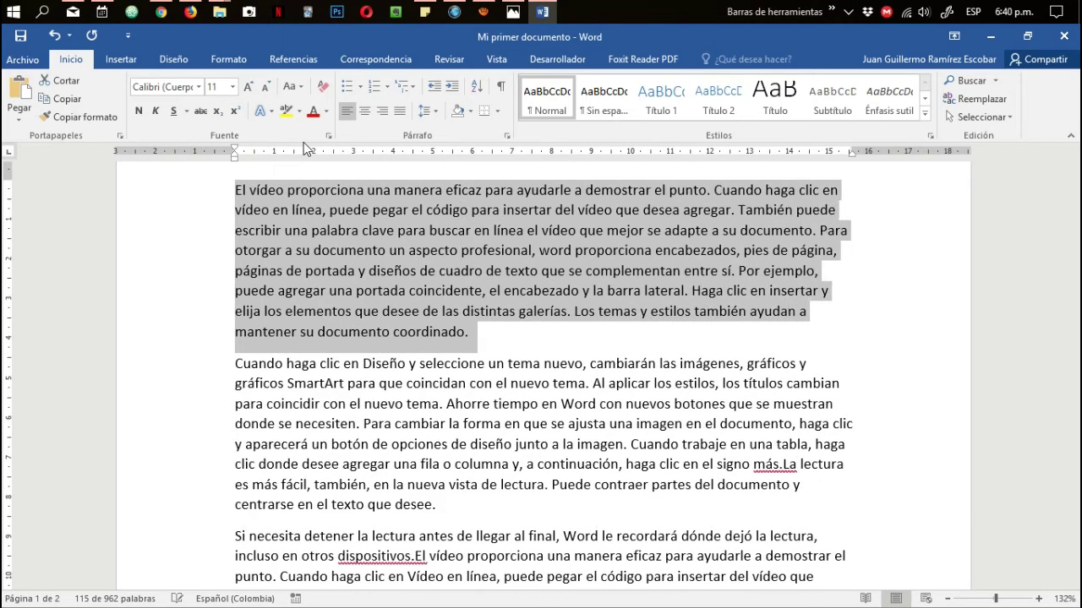
key("shift+F3")
key("shift+F3")
key("shift+F3")
left_click(462, 290)
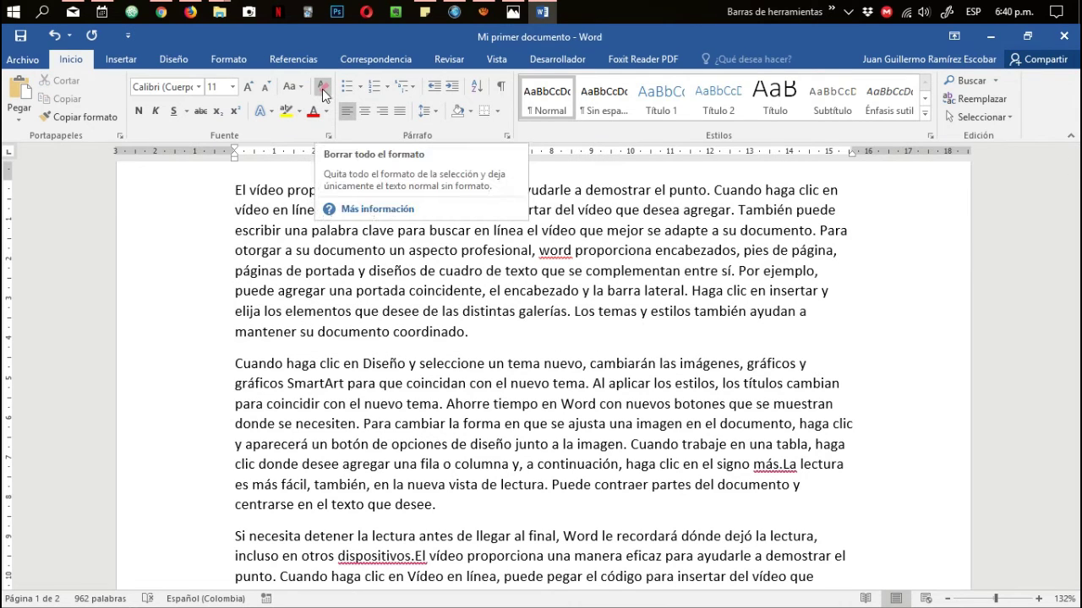
Step: Set the first paragraph's second sentence in the 28 Days Later font
left_click_drag(294, 209, 540, 252)
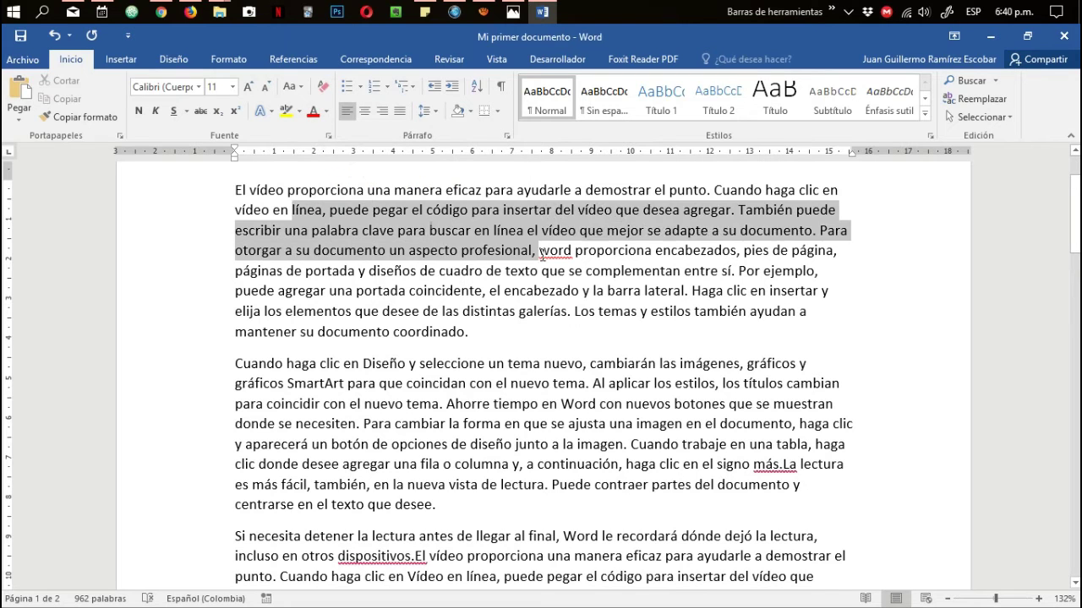
left_click(549, 249)
left_click(589, 207, "ctrl")
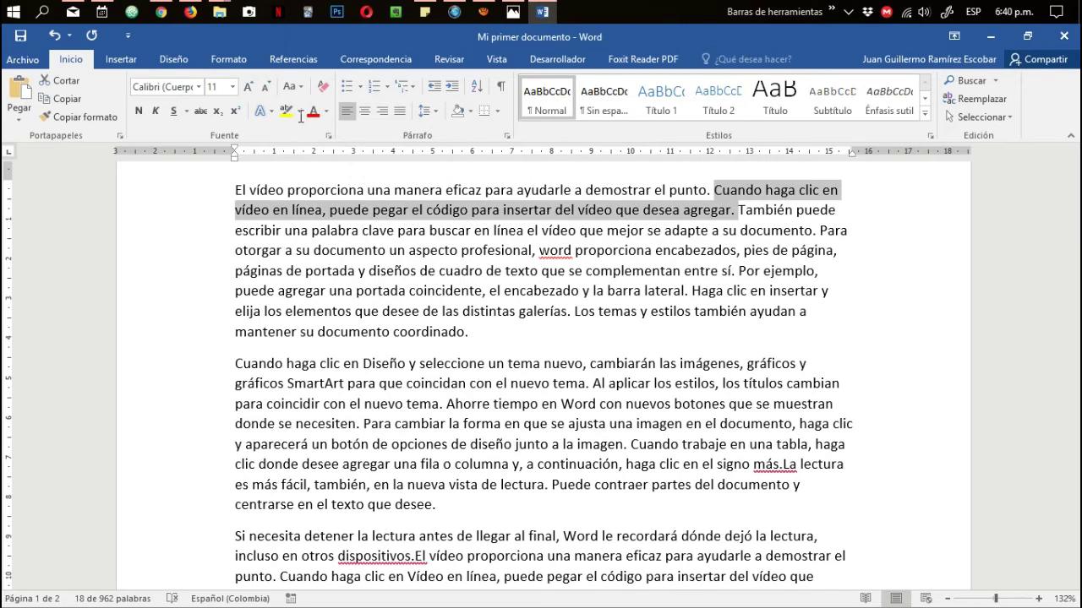
left_click(198, 88)
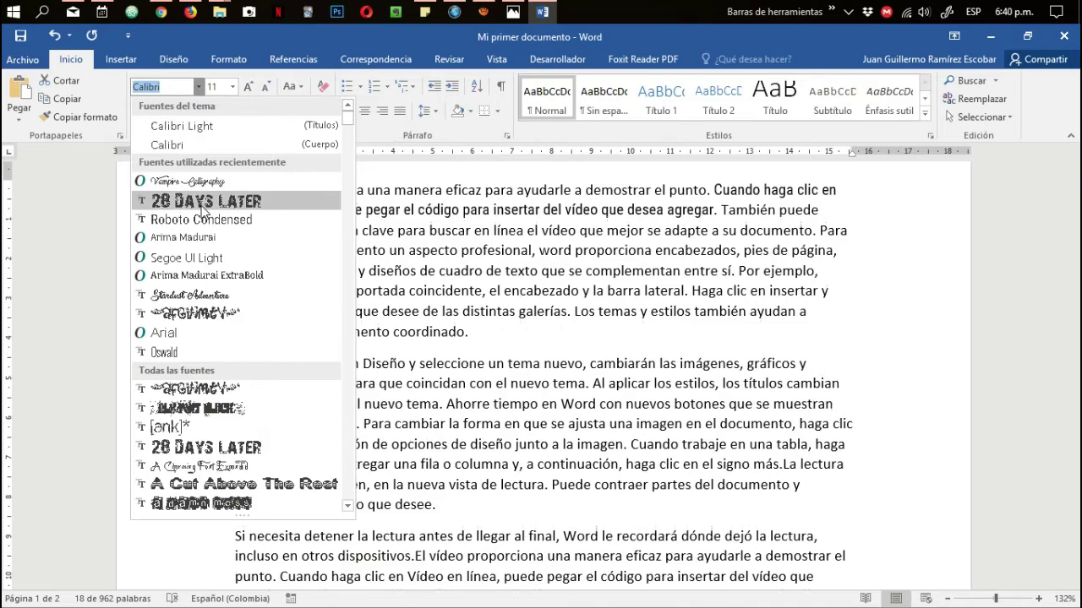
left_click(217, 171)
Step: Set the sentence beginning 'También' in 28 Days Later at size 14
double_click(785, 214)
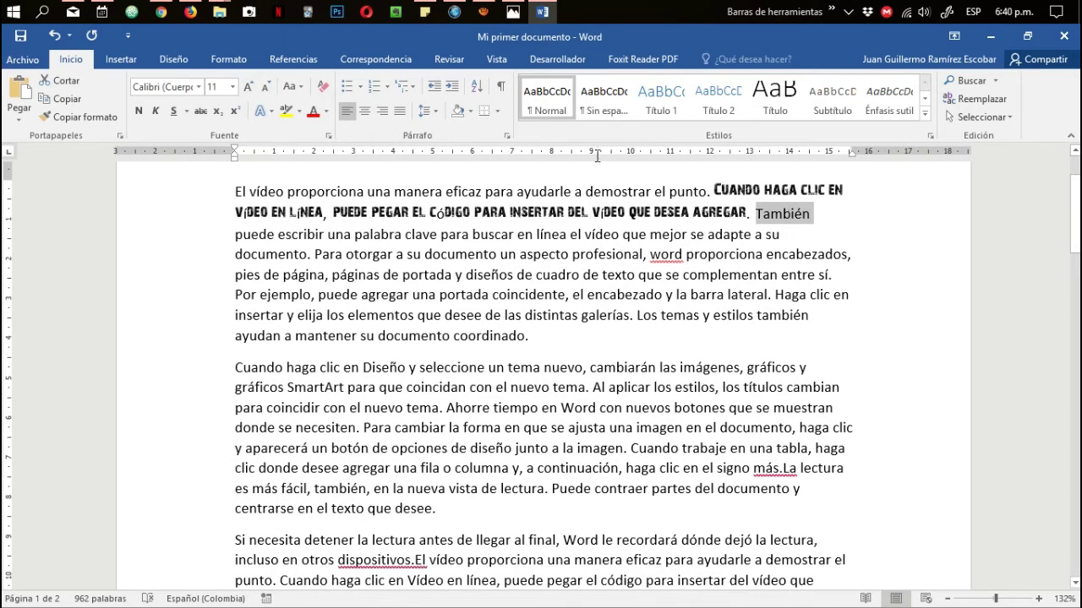
left_click(795, 215)
left_click(794, 215, "ctrl")
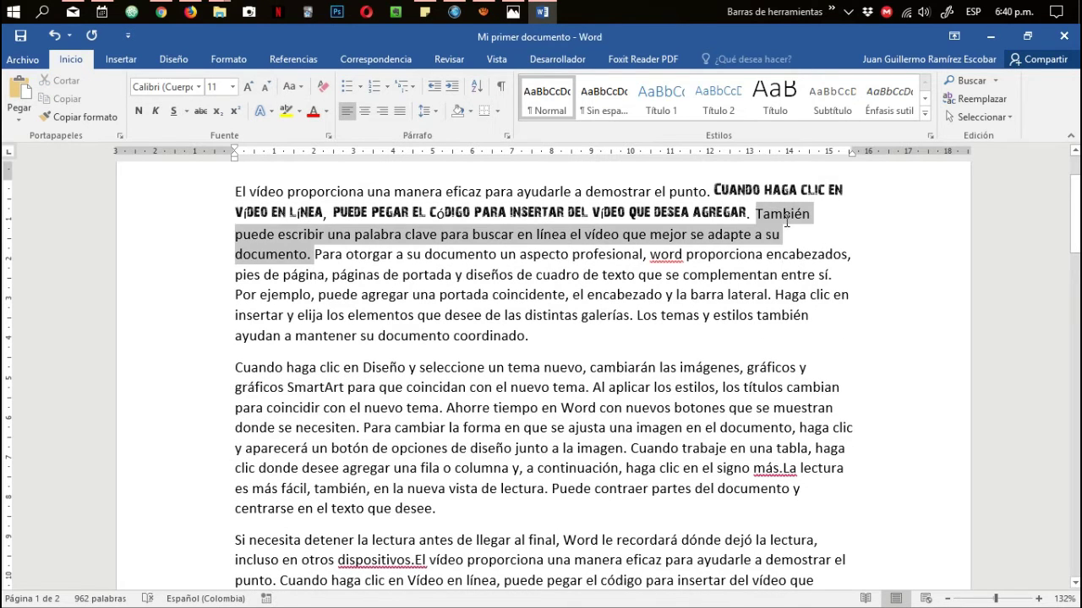
left_click(198, 88)
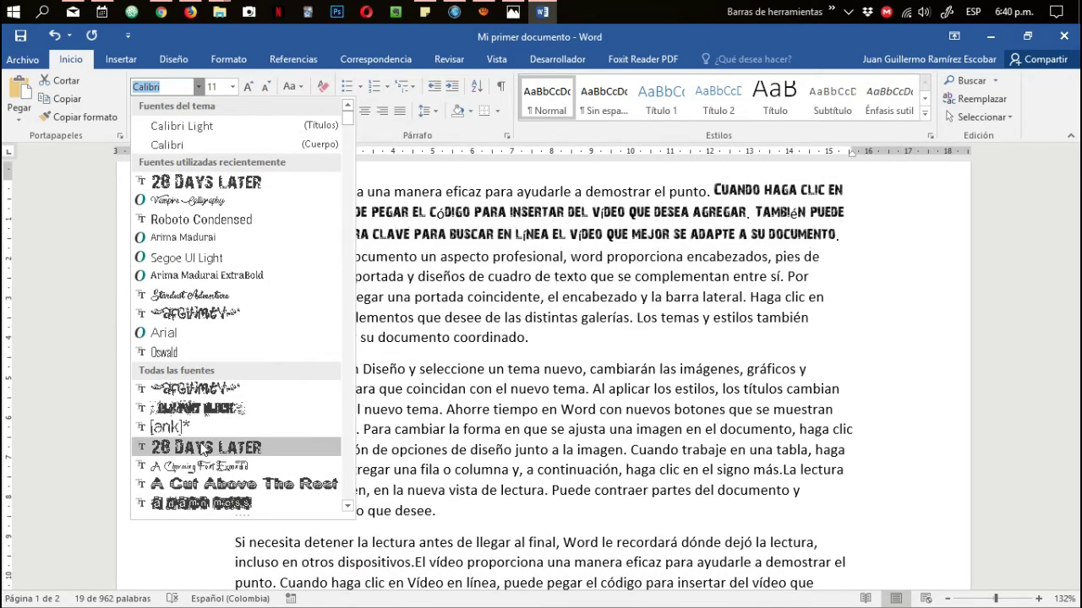
left_click(202, 447)
left_click(254, 93)
left_click(254, 93)
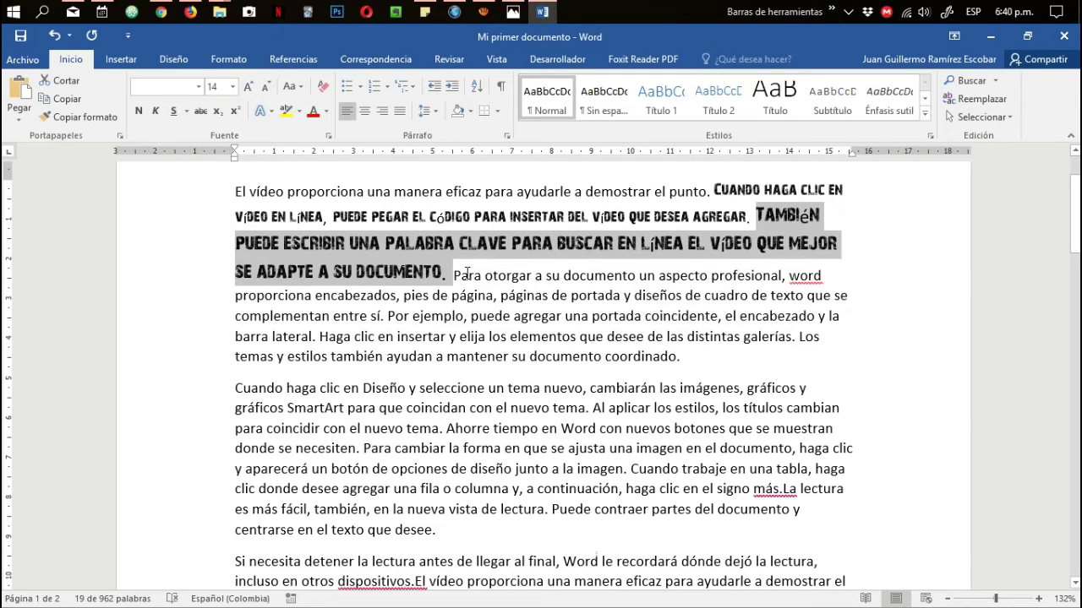
Step: Enlarge the sentence beginning 'Para otorgar' to size 36
left_click(502, 278)
left_click(502, 278, "ctrl")
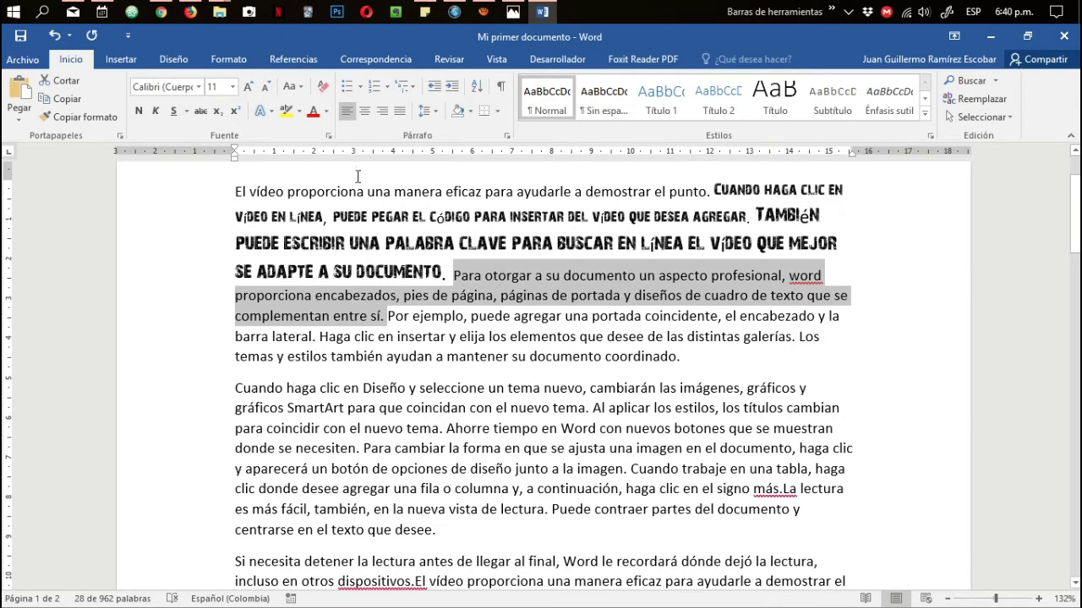
left_click(233, 87)
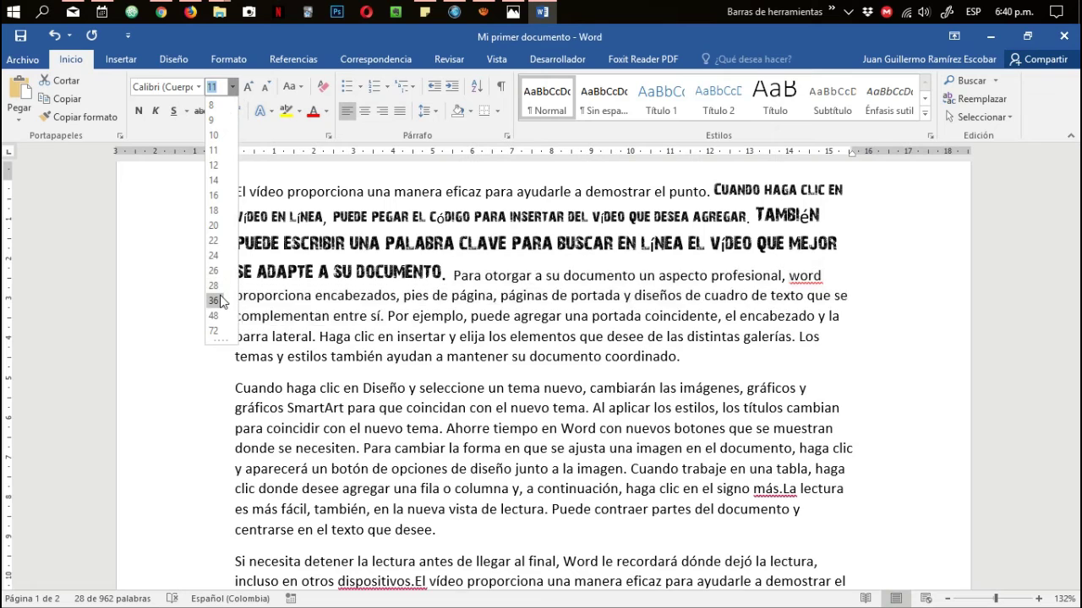
left_click(217, 295)
left_click(452, 247)
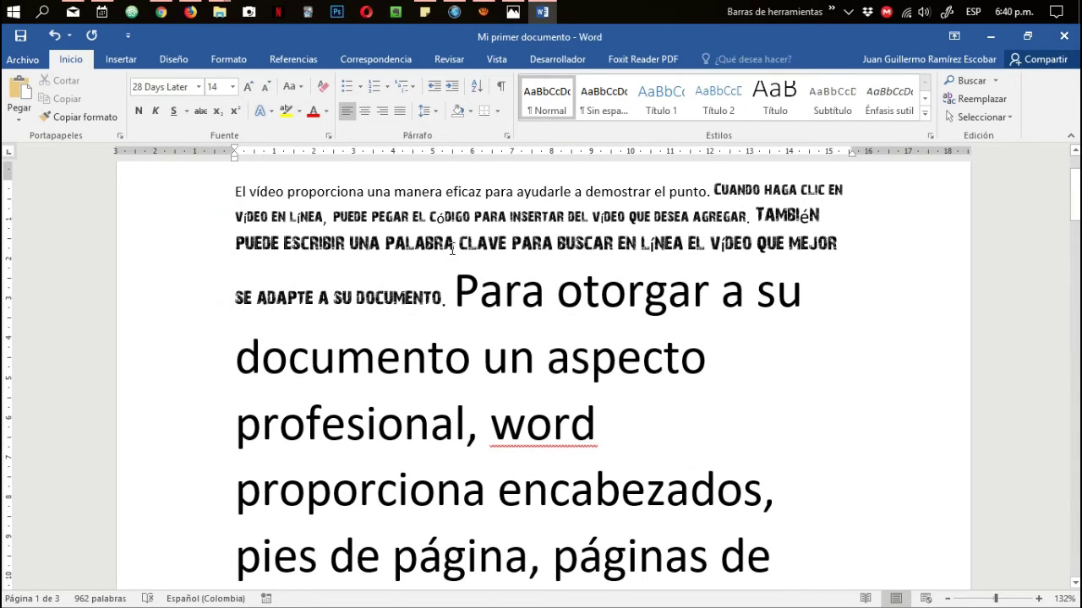
scroll(439, 249, "down", 3)
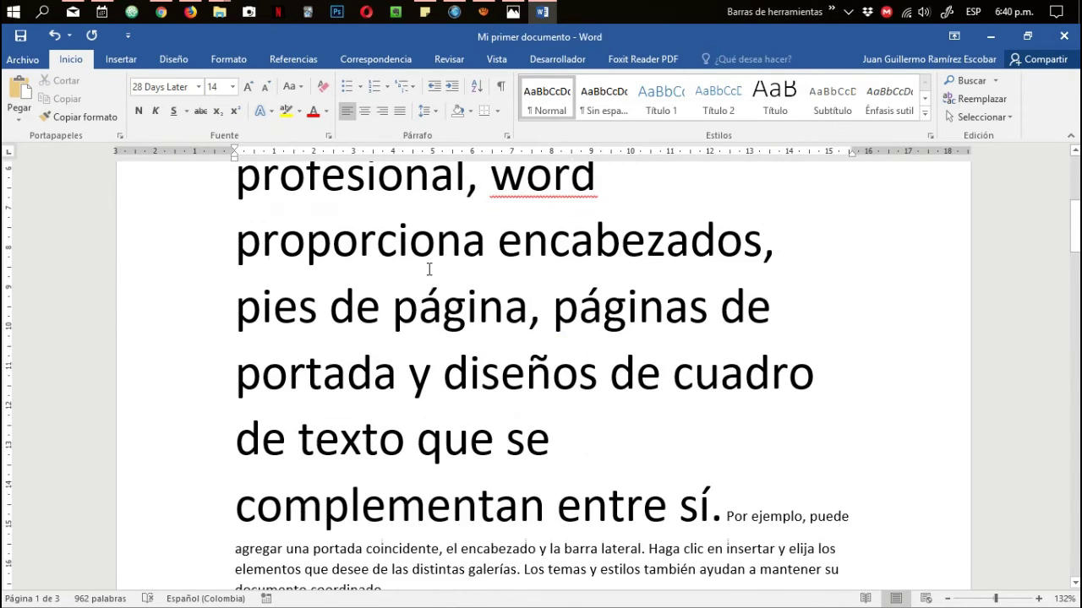
scroll(430, 273, "up", 4)
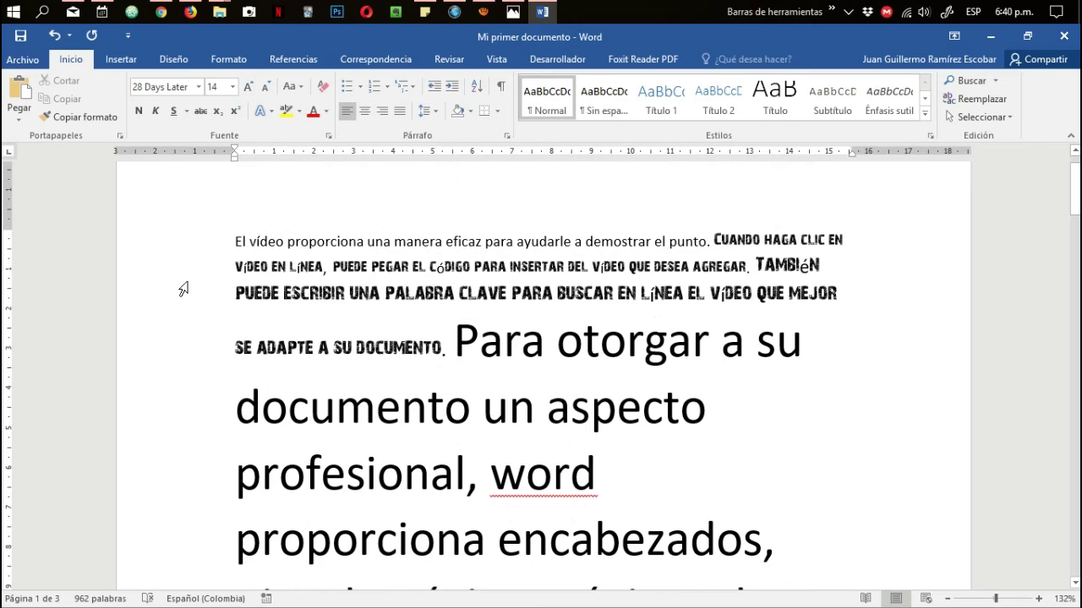
double_click(184, 290)
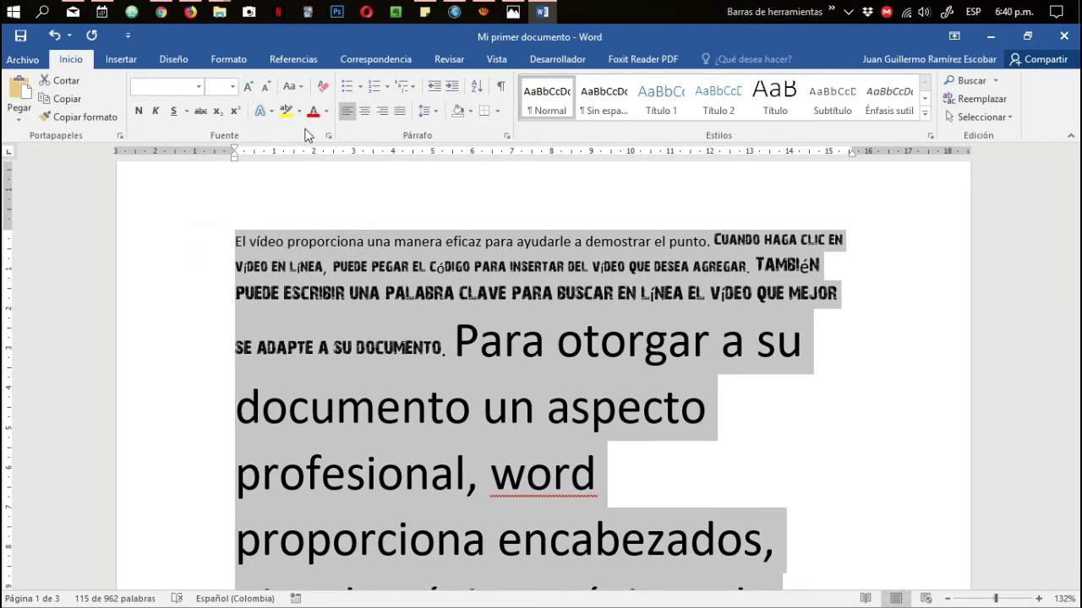
Step: Clear the first paragraph's formatting, then select its middle lines
left_click(323, 90)
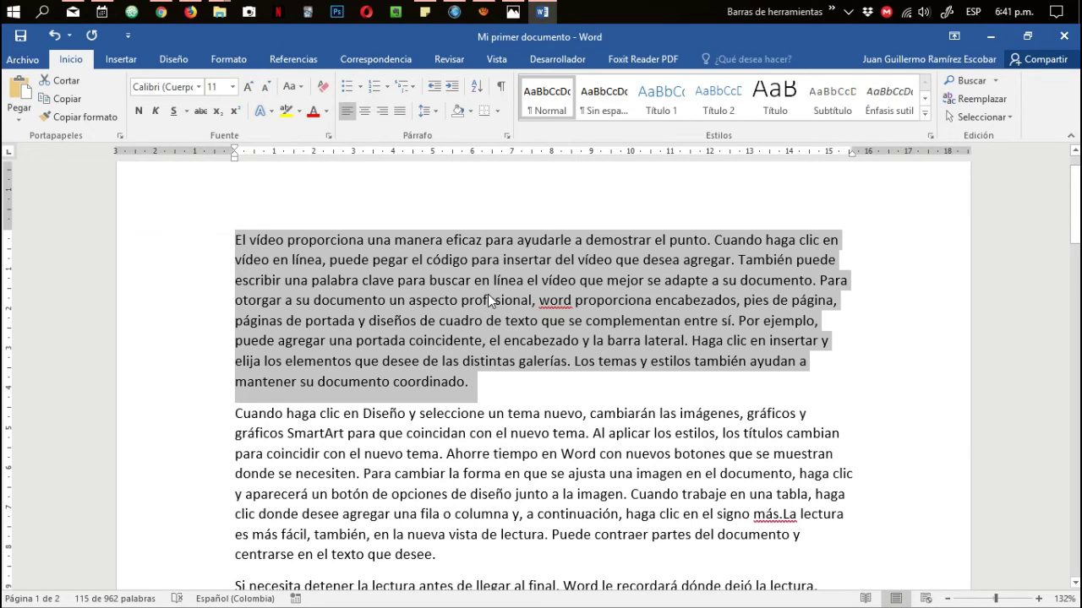
left_click(487, 296)
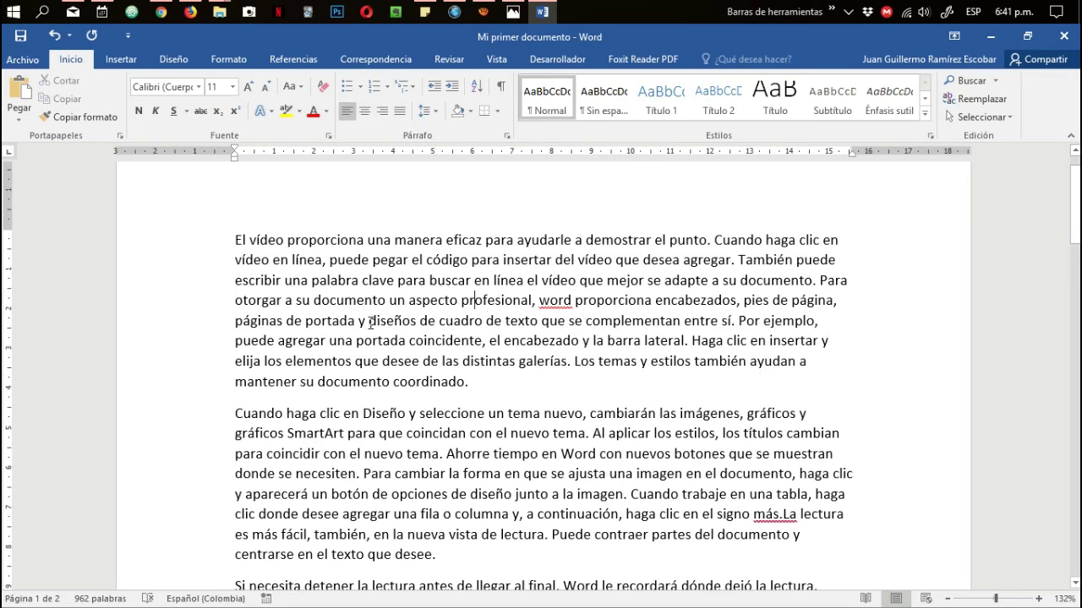
left_click(288, 245)
left_click_drag(330, 259, 584, 326)
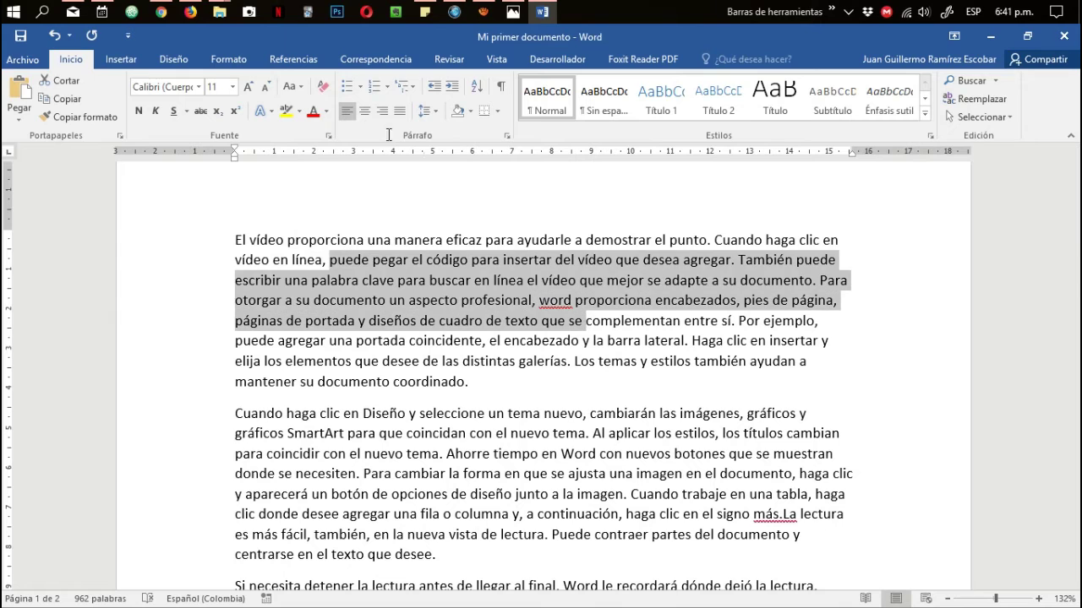
Step: Make the selected middle lines 16 pt red Arima Madurai
left_click(248, 86)
left_click(248, 87)
left_click(248, 86)
left_click(198, 86)
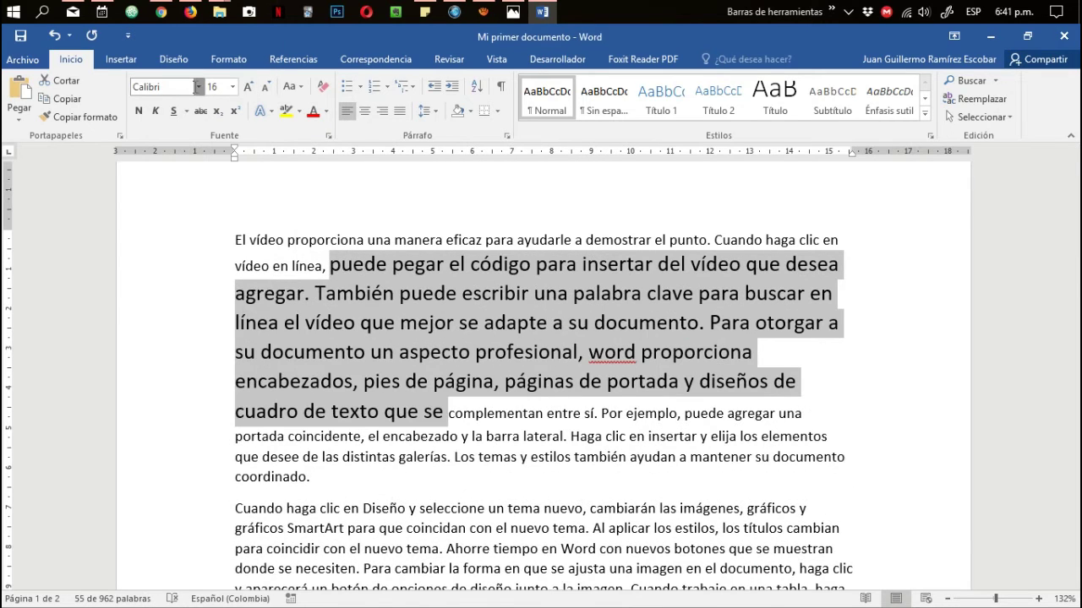
left_click(200, 242)
left_click(312, 112)
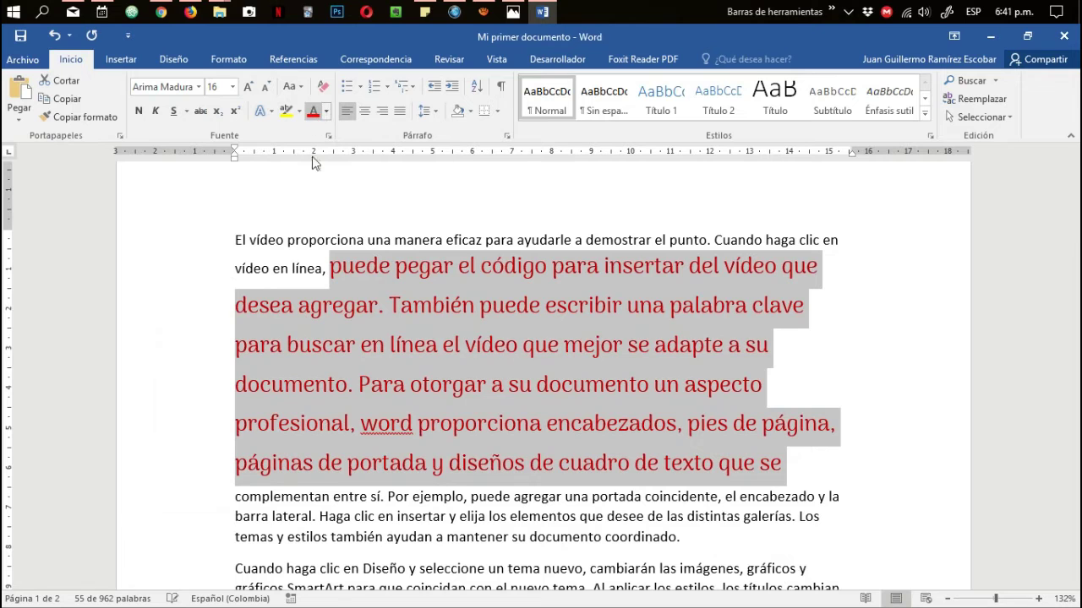
left_click(296, 254)
Step: Select the whole first paragraph and clear all its formatting
left_click(178, 256)
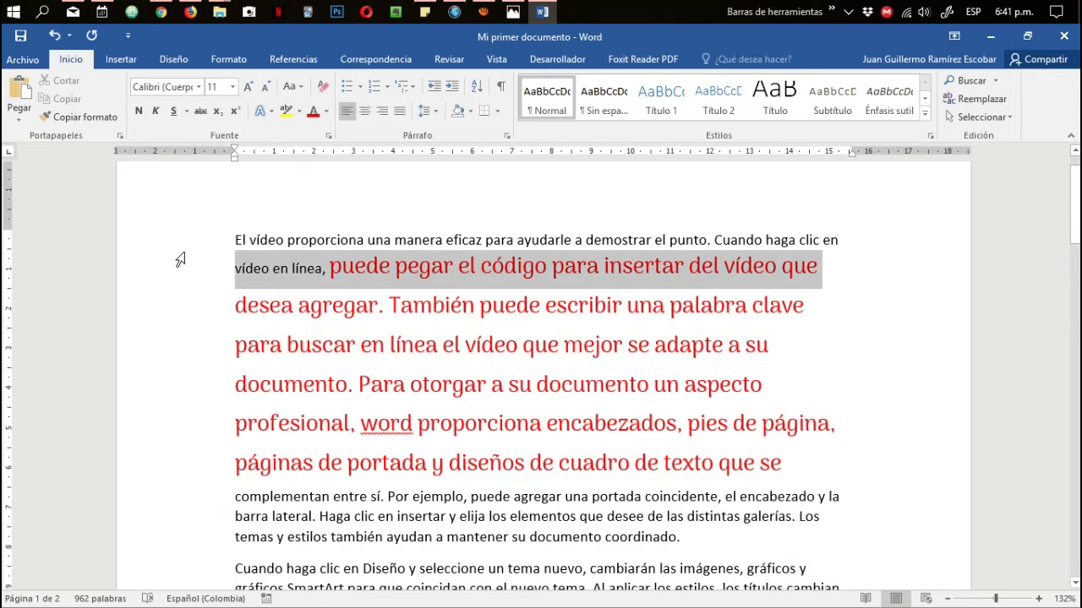
left_click(198, 302)
double_click(198, 302)
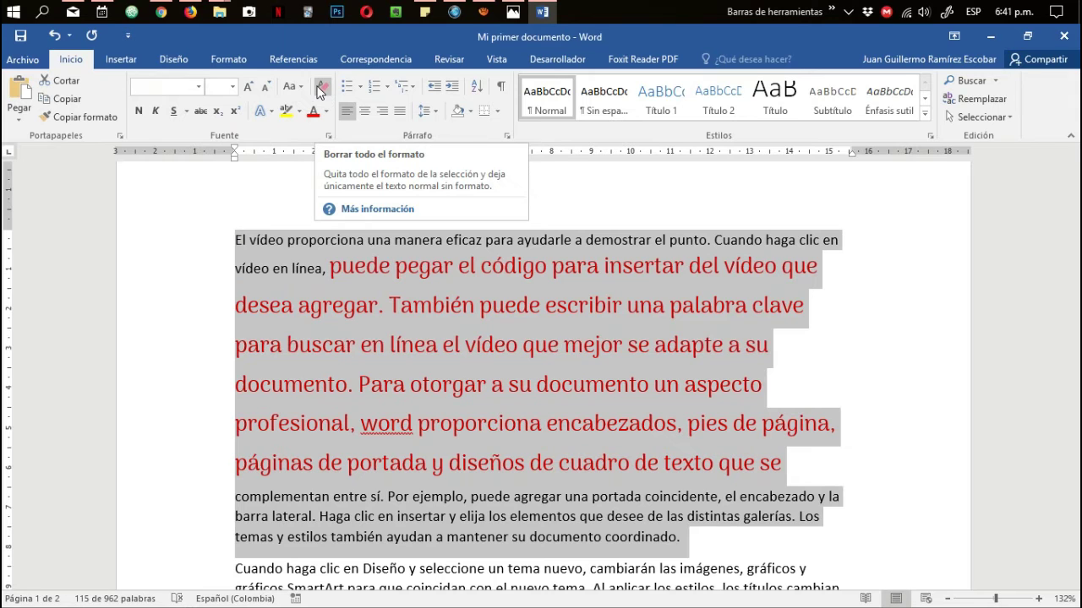
left_click(321, 91)
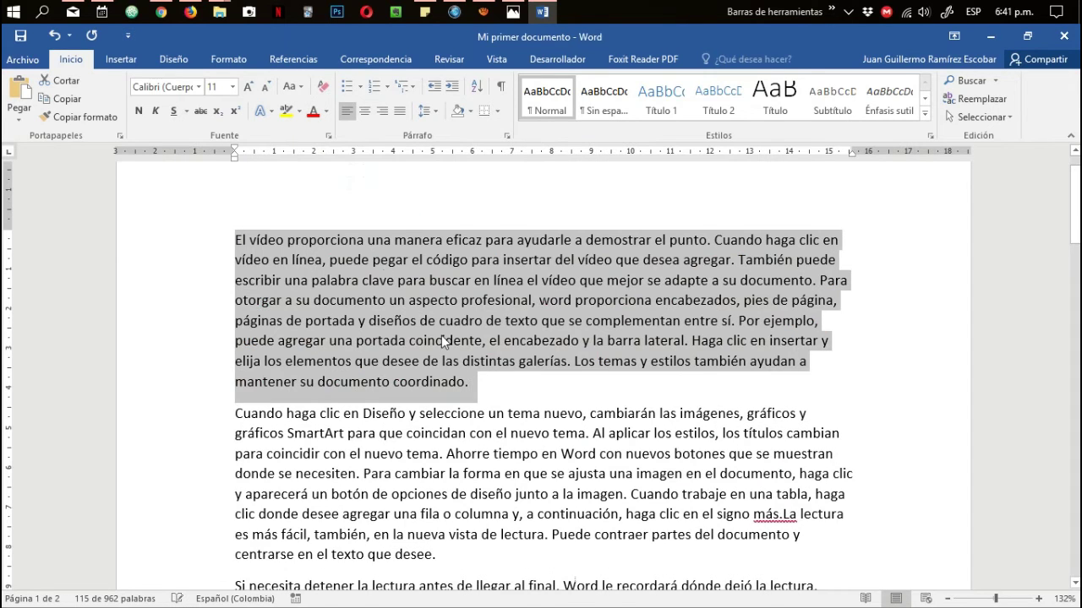
left_click(441, 339)
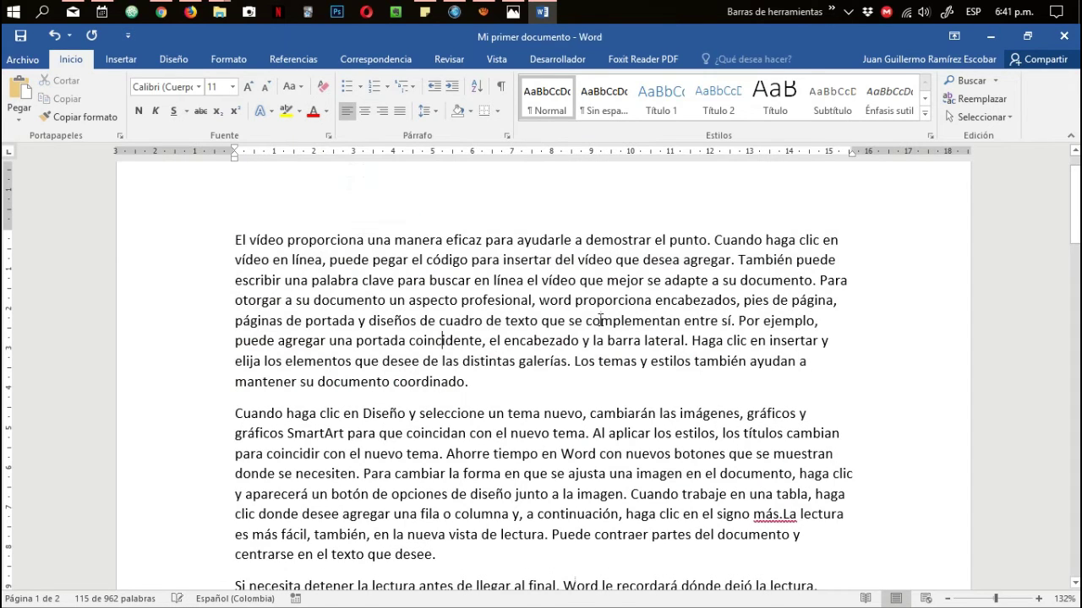
Step: Correct 'word' to 'Word' and make 'pegar' italic, then select the first paragraph
right_click(553, 304)
left_click(466, 319)
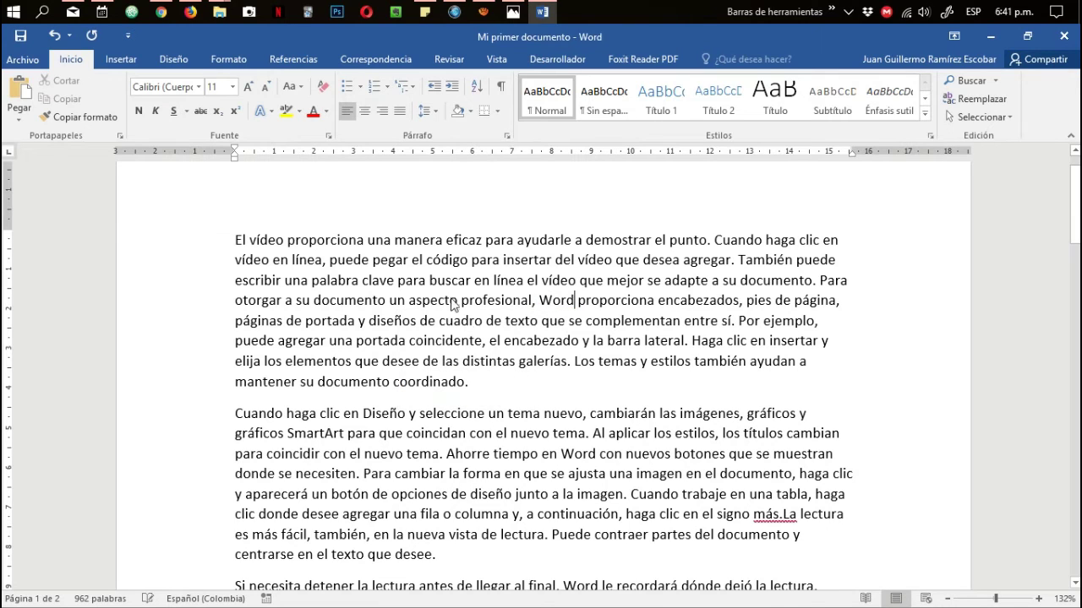
double_click(389, 260)
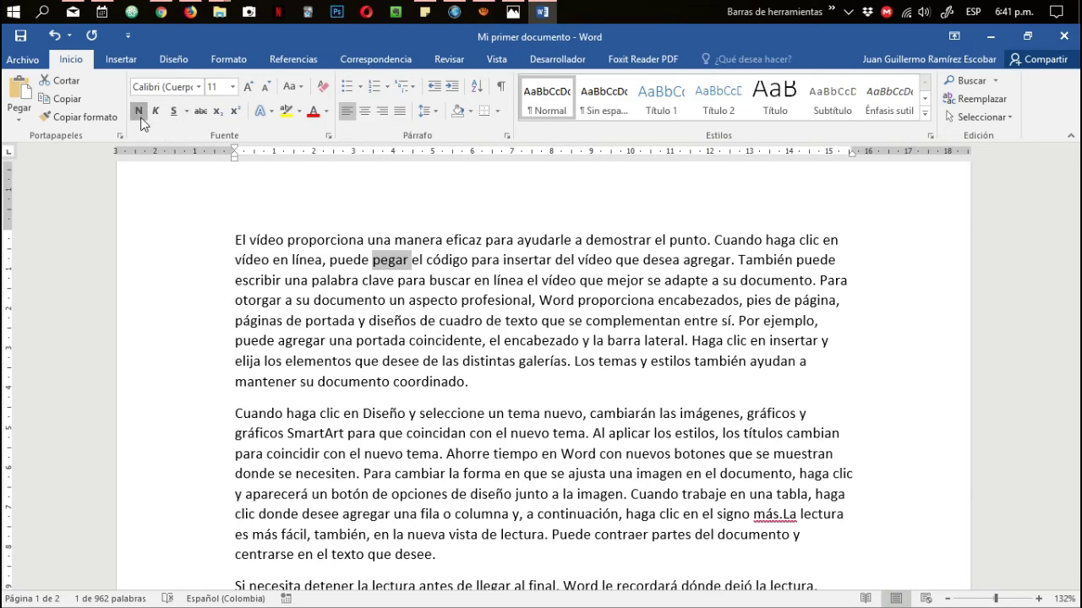
left_click(142, 119)
left_click(140, 118)
left_click(156, 113)
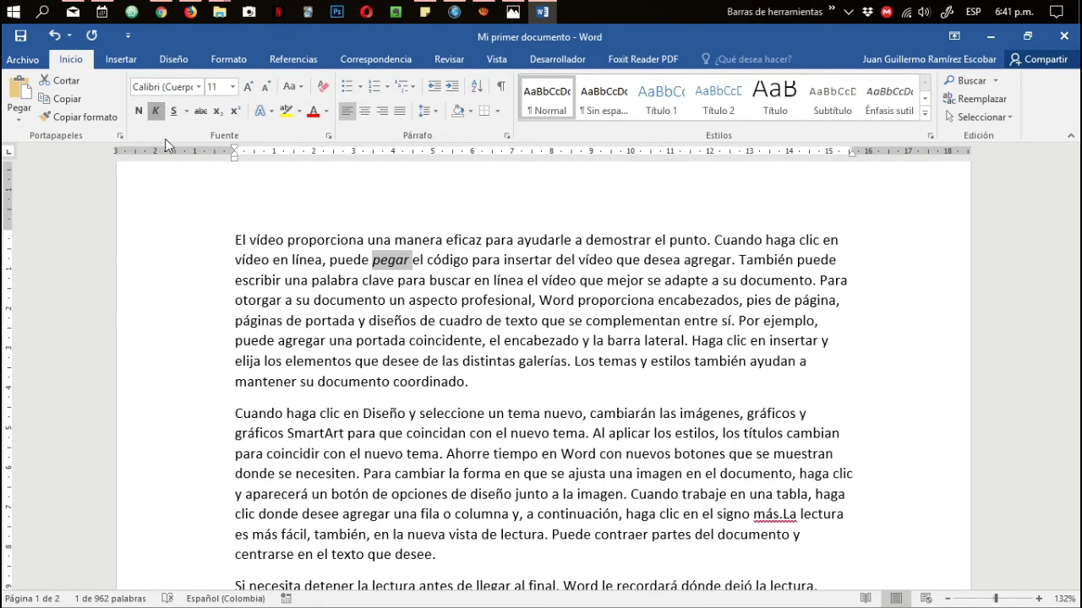
double_click(186, 290)
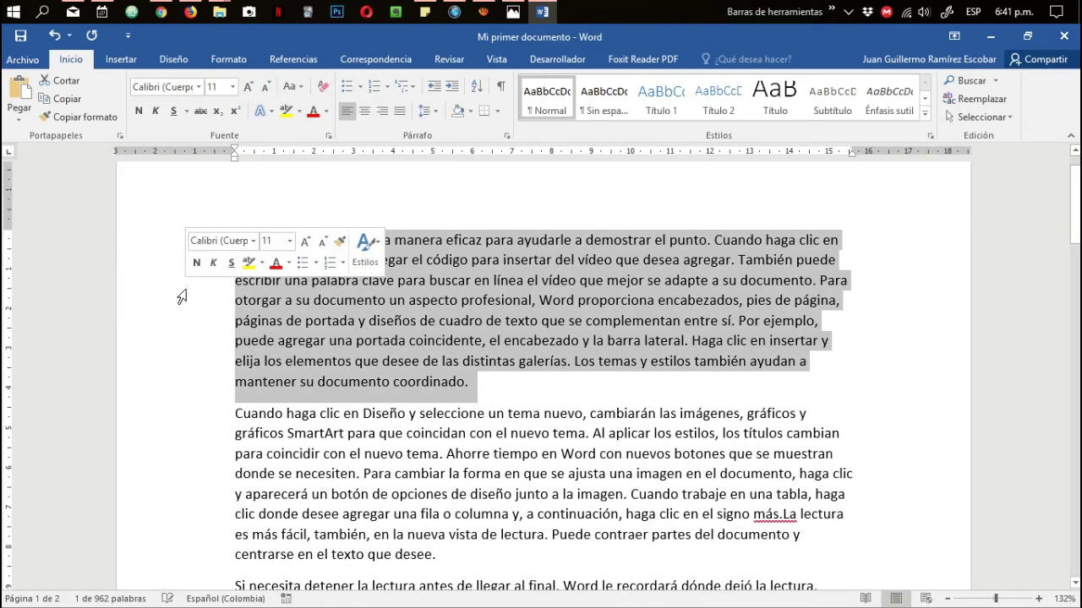
Step: Try bold and italic on the first paragraph, switching each back off
left_click(139, 111)
left_click(139, 111)
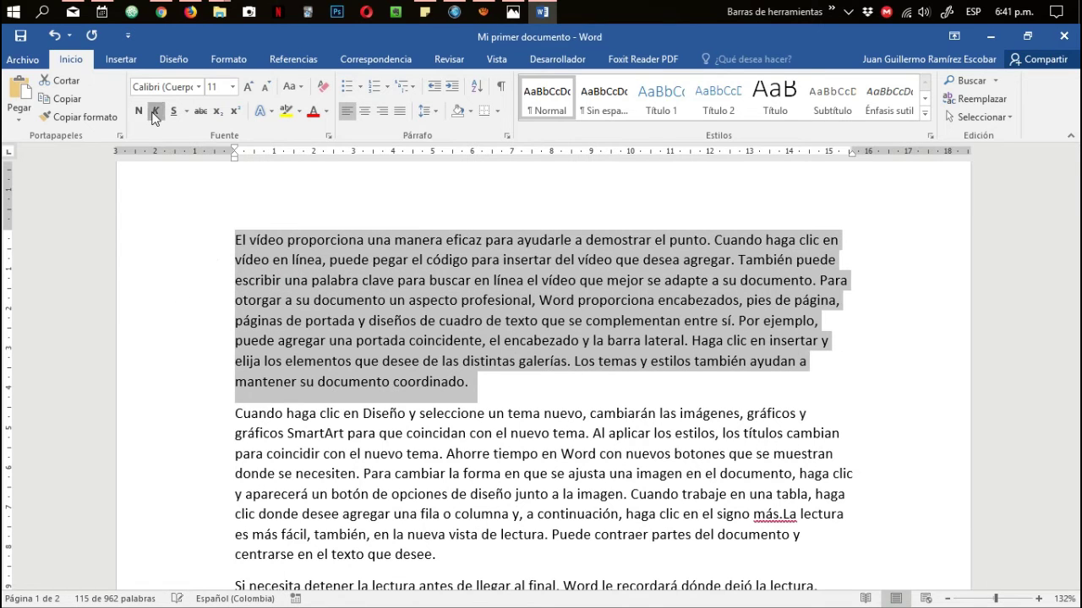
left_click(156, 113)
left_click(155, 112)
Step: Give the first paragraph an orange wavy underline
left_click(173, 112)
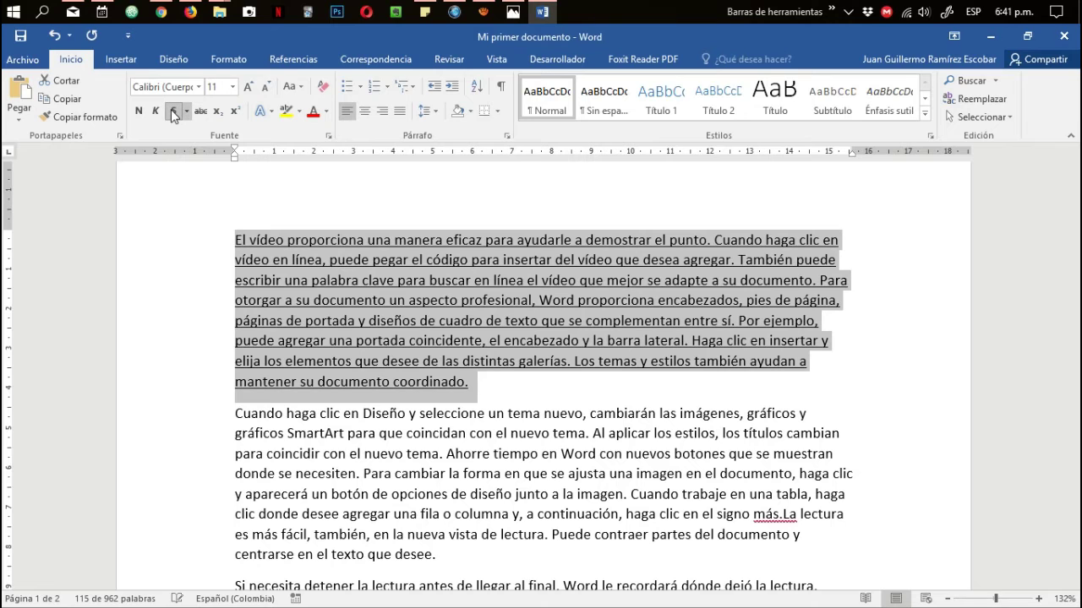
left_click(185, 110)
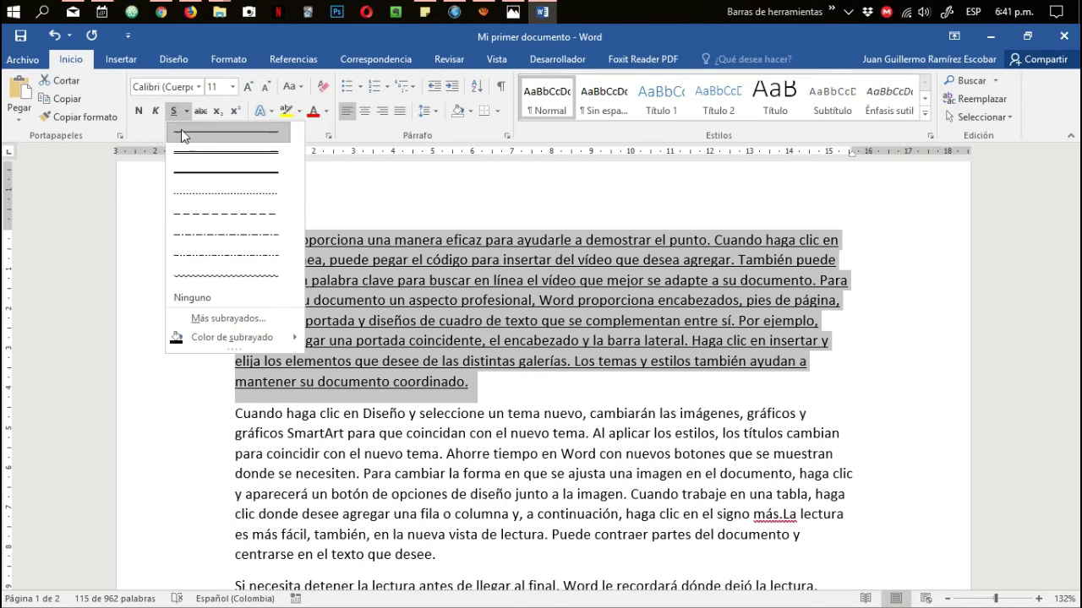
left_click(205, 275)
left_click(187, 112)
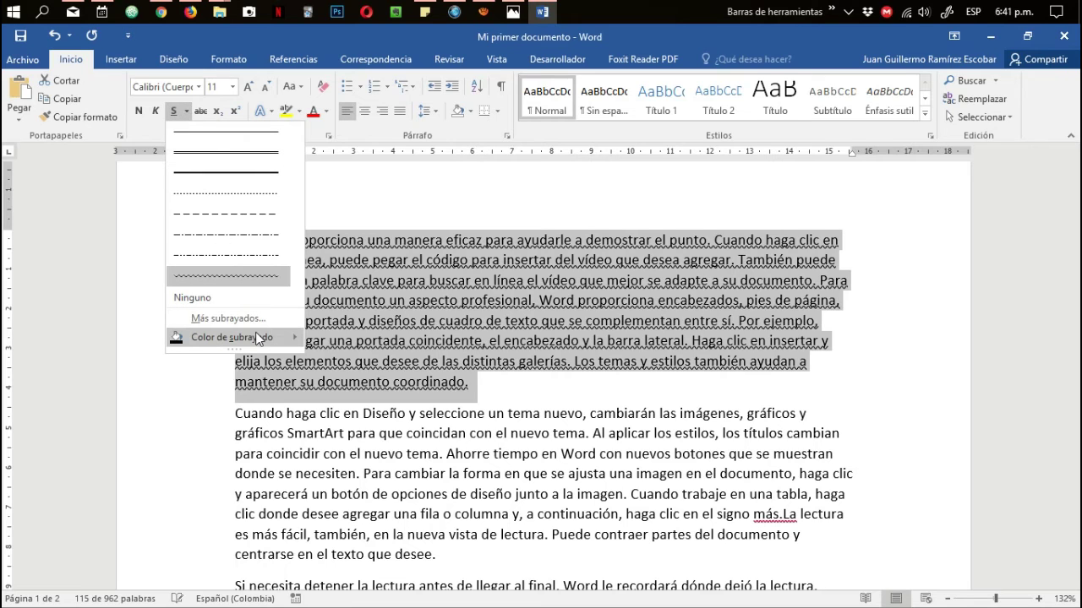
mouse_move(257, 338)
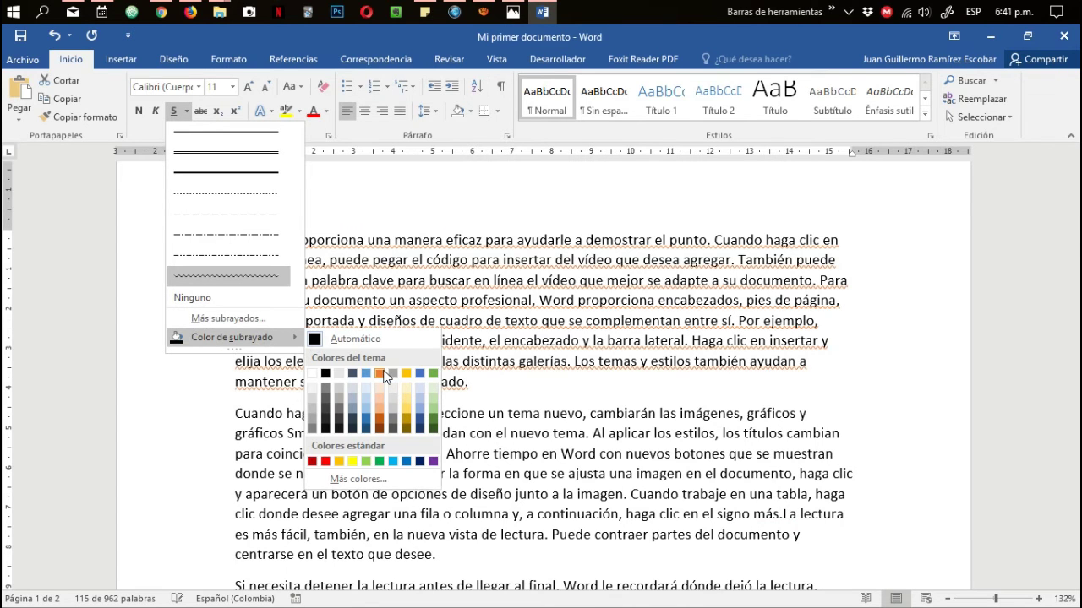
left_click(384, 372)
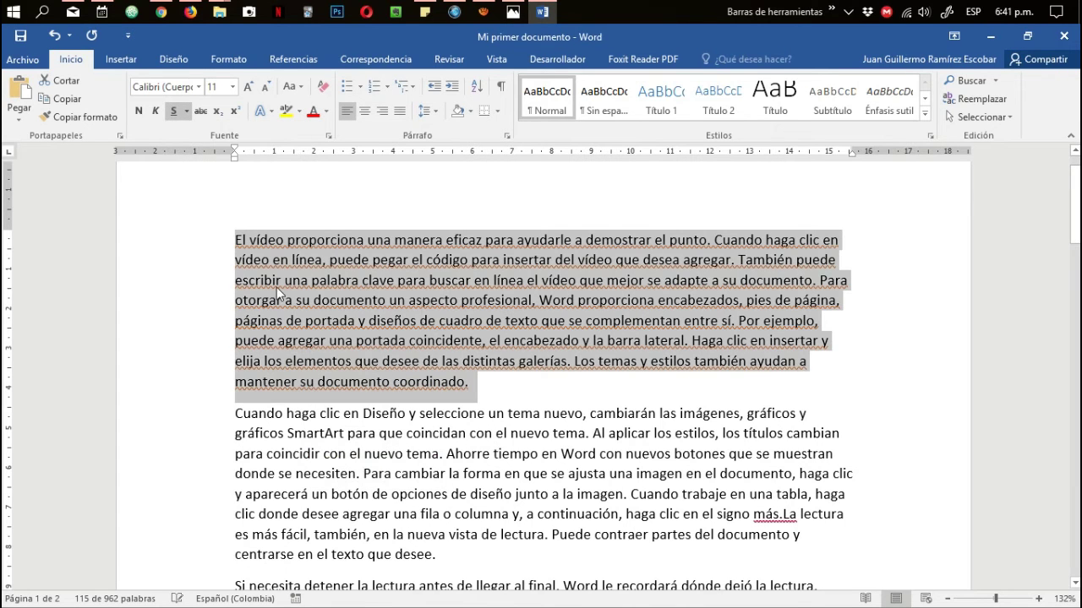
Step: Clear all formatting from the paragraph and select its third line
left_click(323, 87)
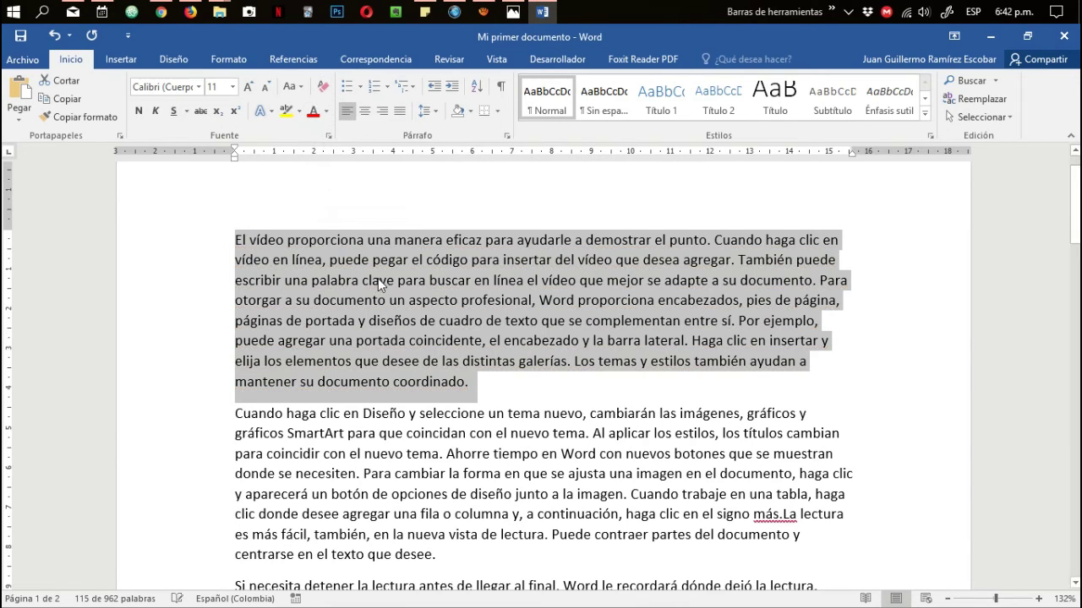
left_click(378, 278)
left_click(198, 279)
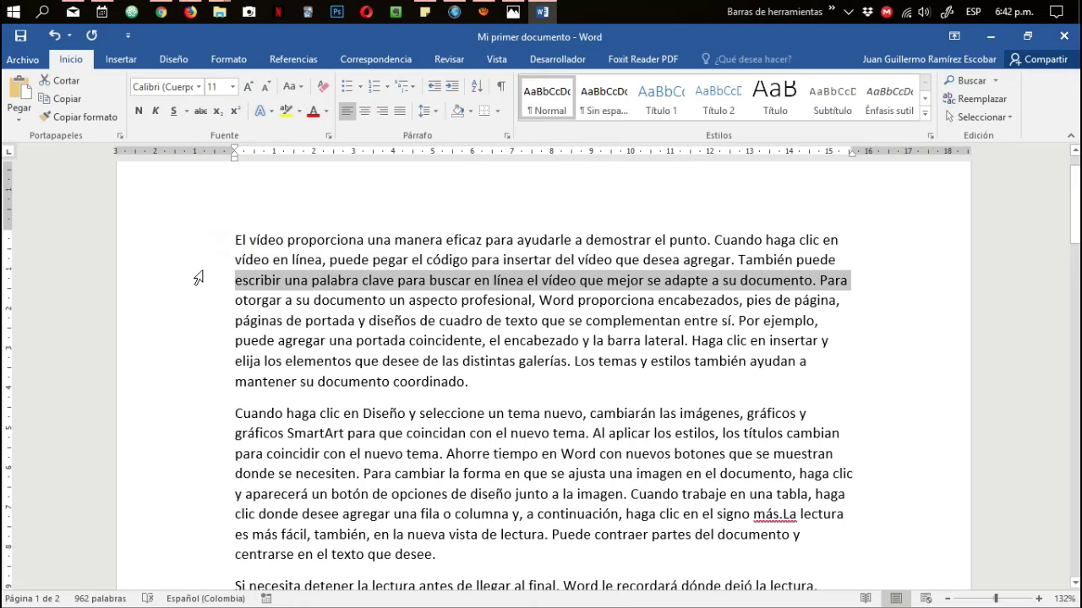
Step: Select 'una' and try subscript and superscript, returning it to normal each time
left_click(370, 281)
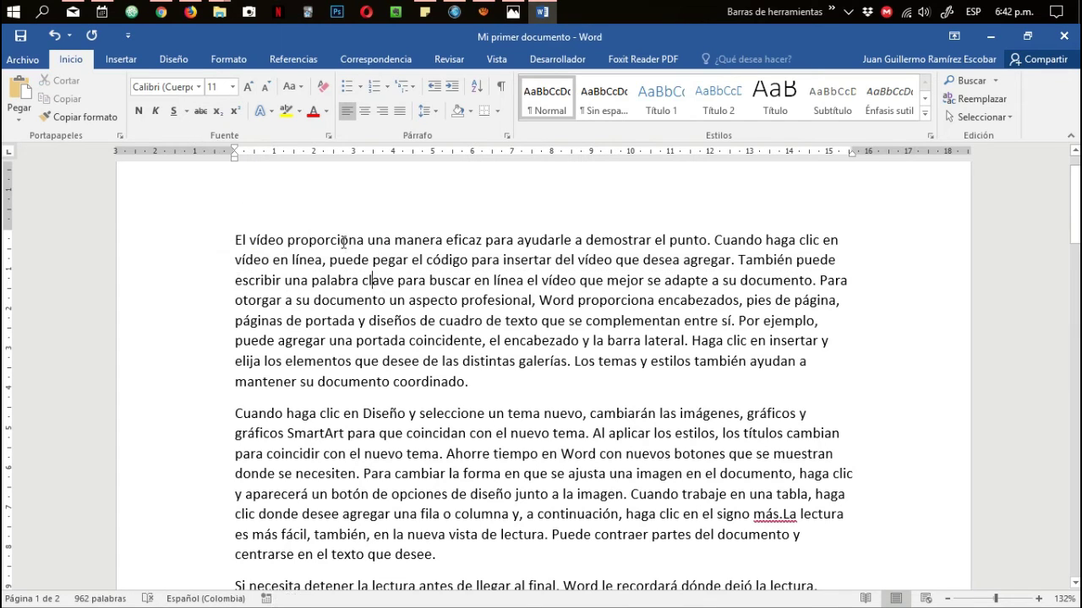
left_click_drag(370, 239, 390, 238)
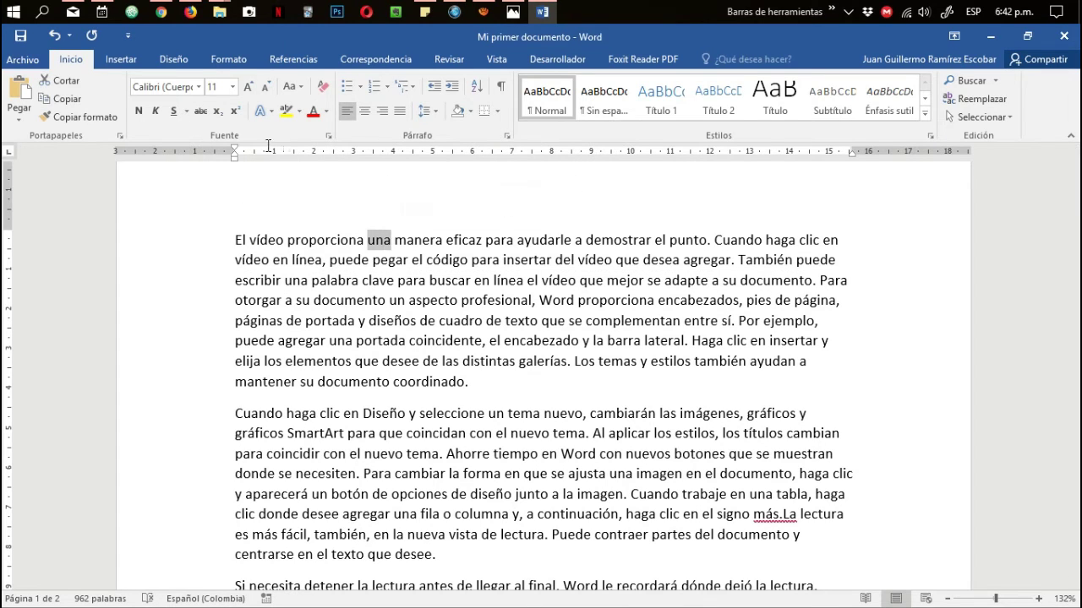
left_click(218, 114)
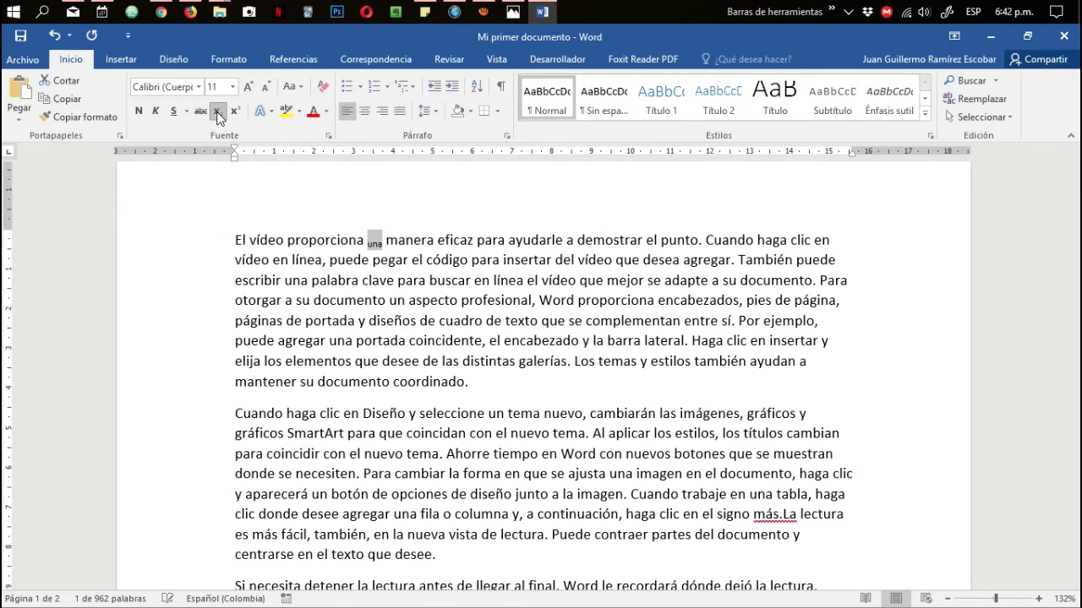
left_click(218, 115)
left_click(236, 117)
left_click(237, 116)
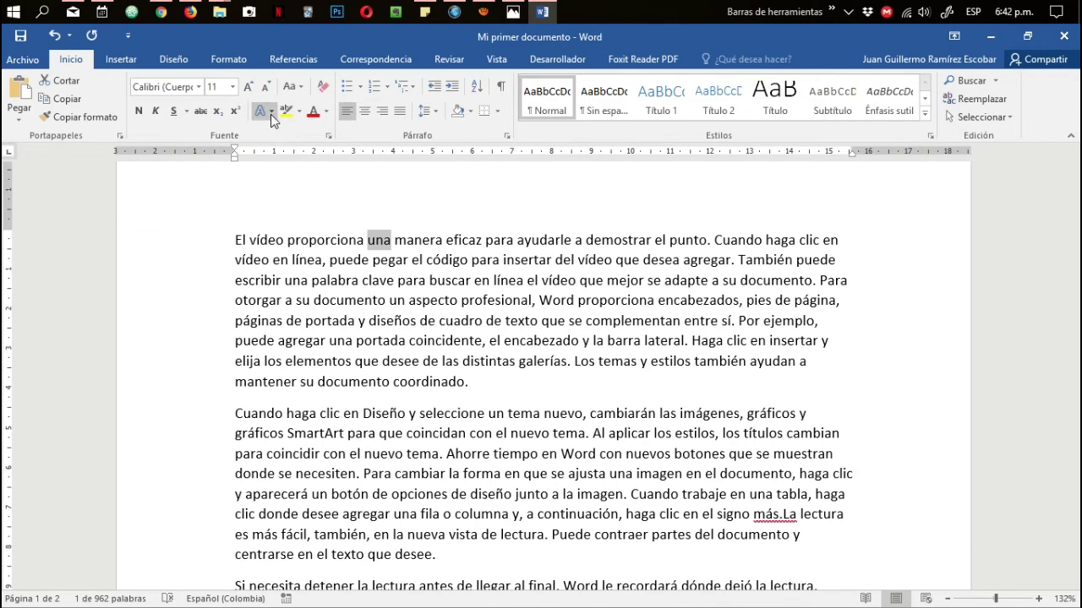
Step: Give 'una' an outlined text effect, 20 pt size and an outer shadow
left_click(271, 114)
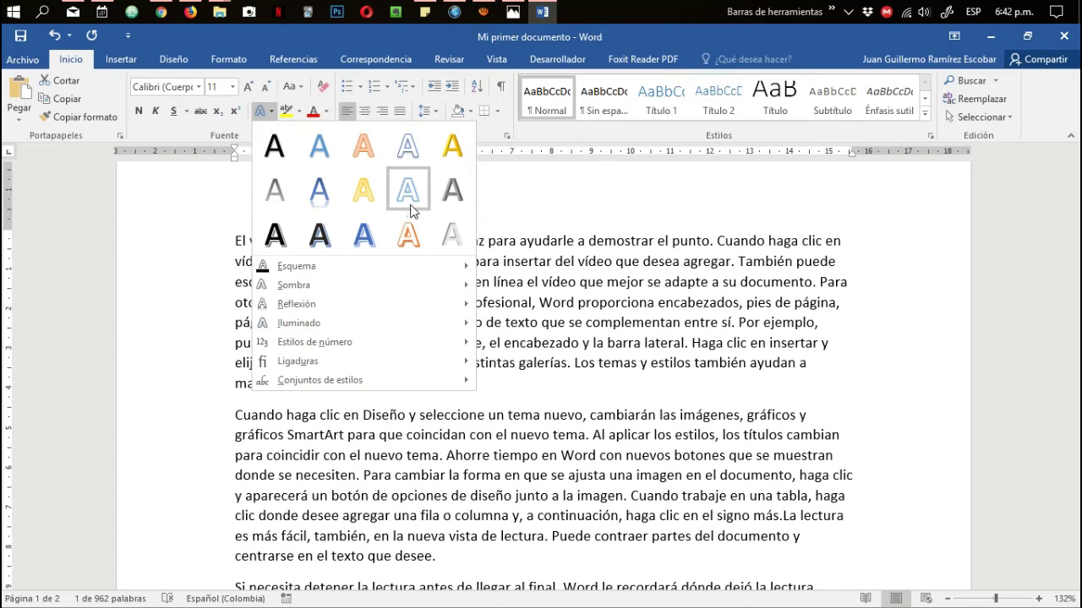
left_click(320, 195)
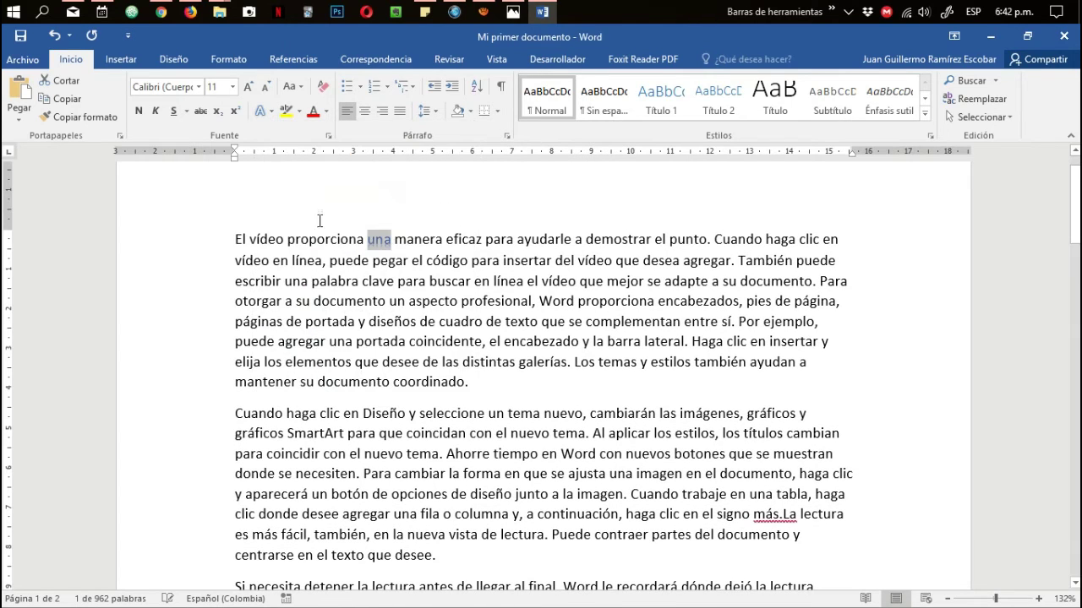
left_click(248, 87)
left_click(247, 87)
left_click(248, 87)
left_click(248, 91)
left_click(247, 91)
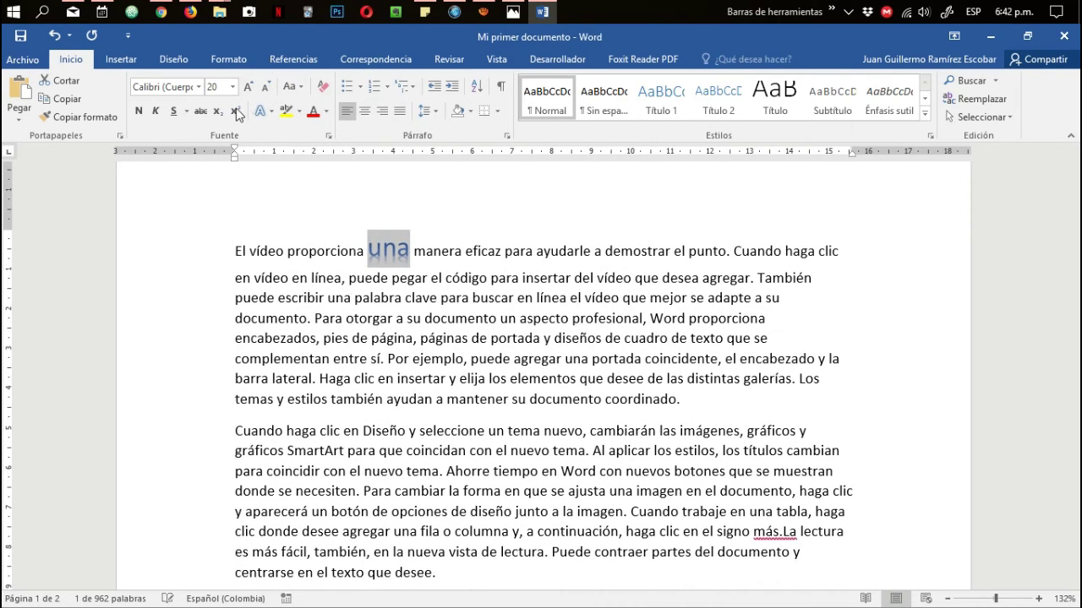
left_click(282, 113)
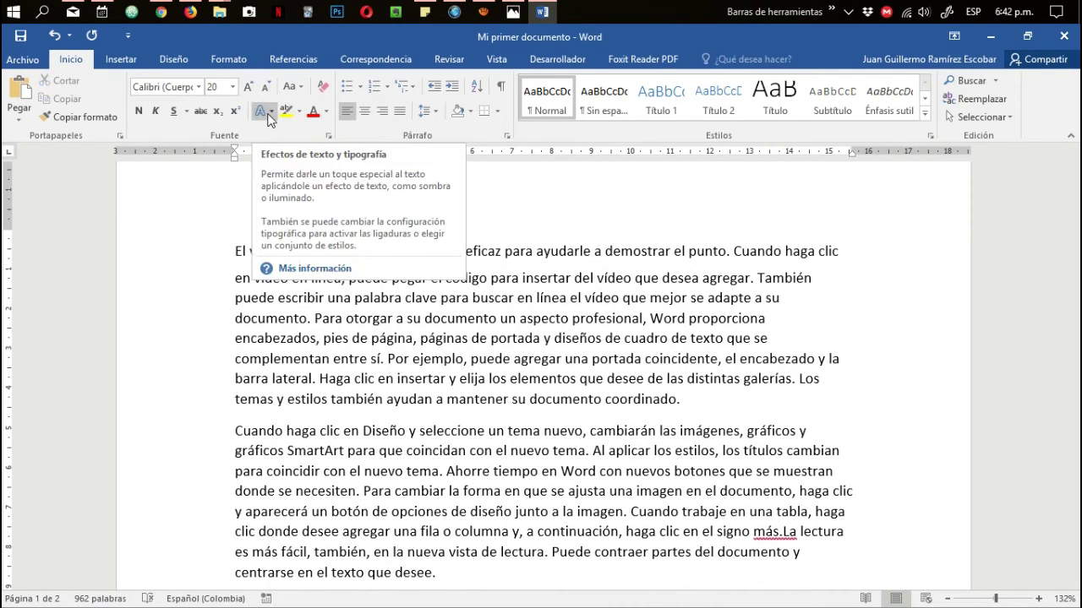
key("ctrl+z")
left_click(273, 110)
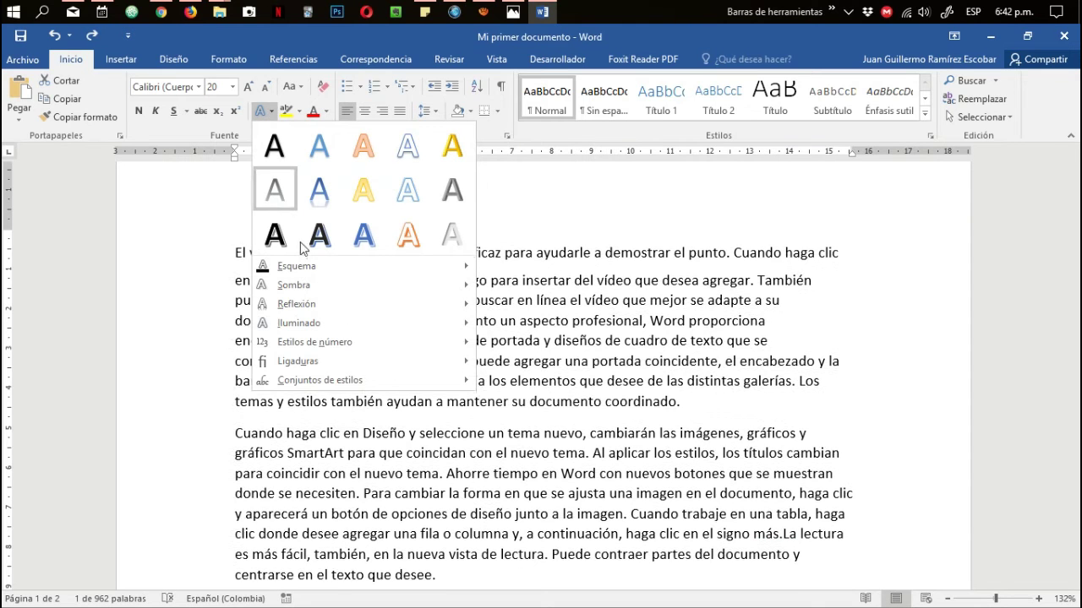
mouse_move(319, 287)
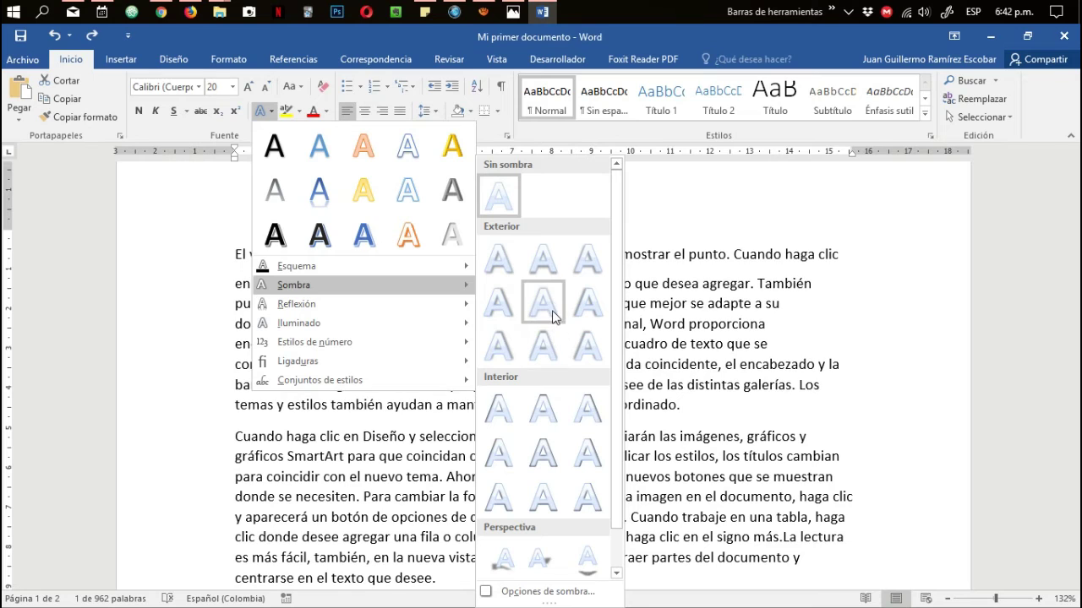
left_click(551, 343)
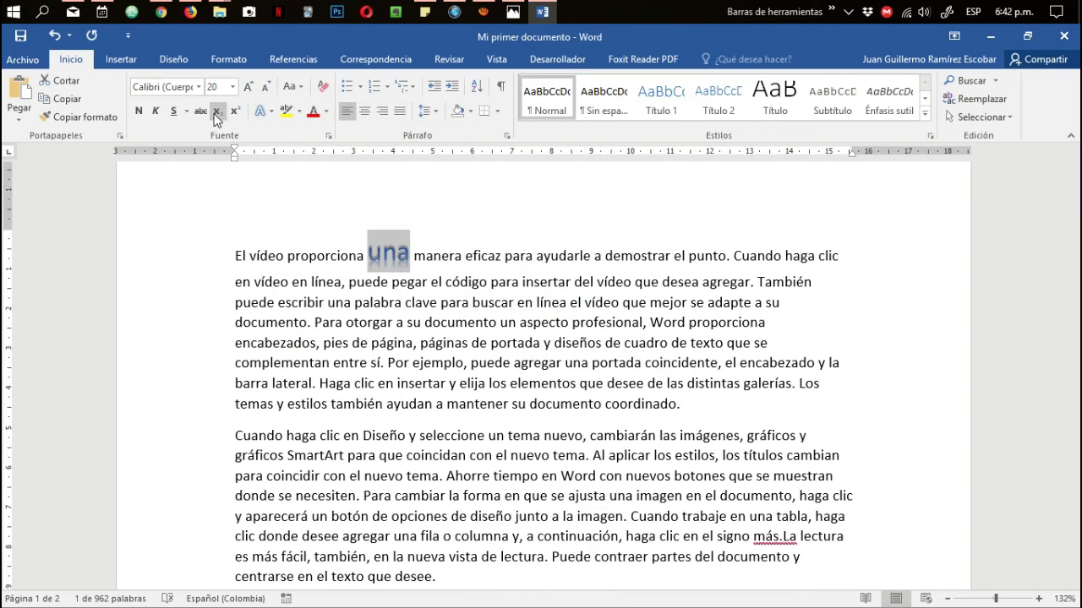
Step: Add a reflection effect to 'una', then clear all its formatting
left_click(264, 111)
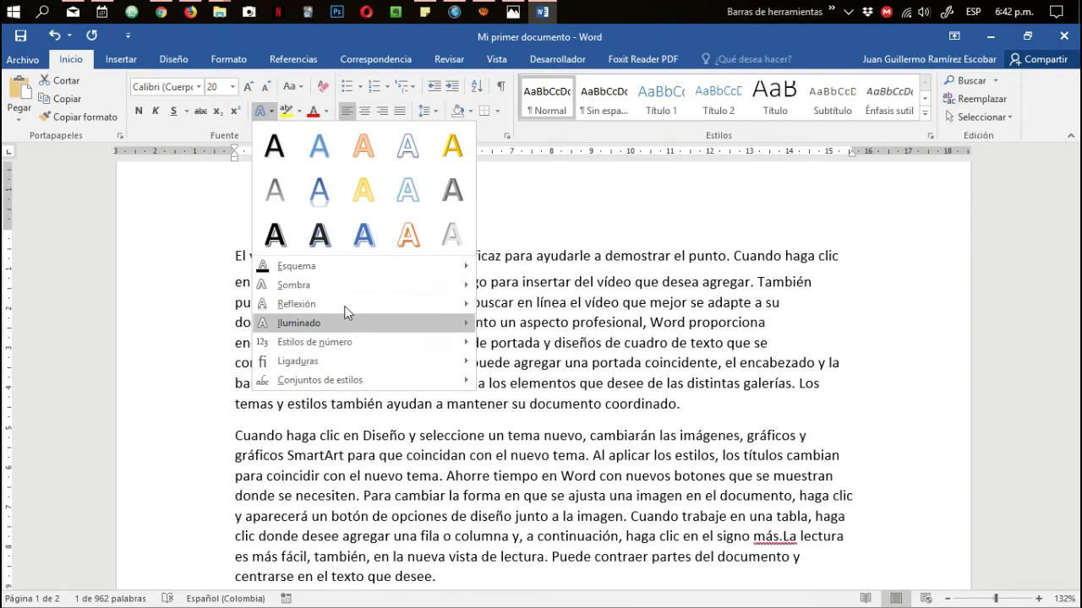
mouse_move(394, 306)
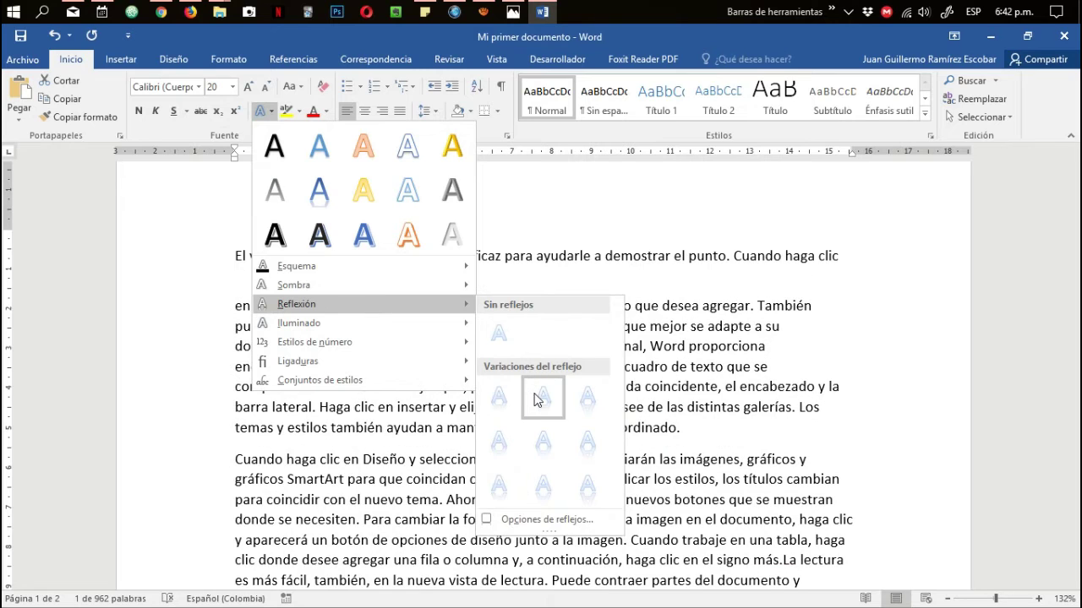
left_click(535, 399)
left_click(380, 274)
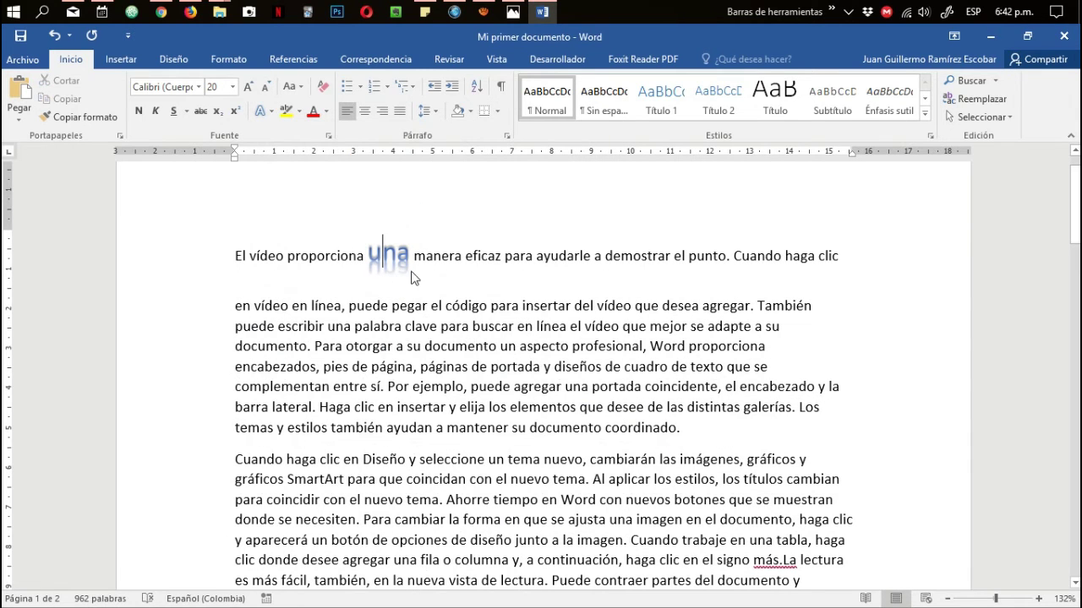
left_click_drag(412, 261, 368, 261)
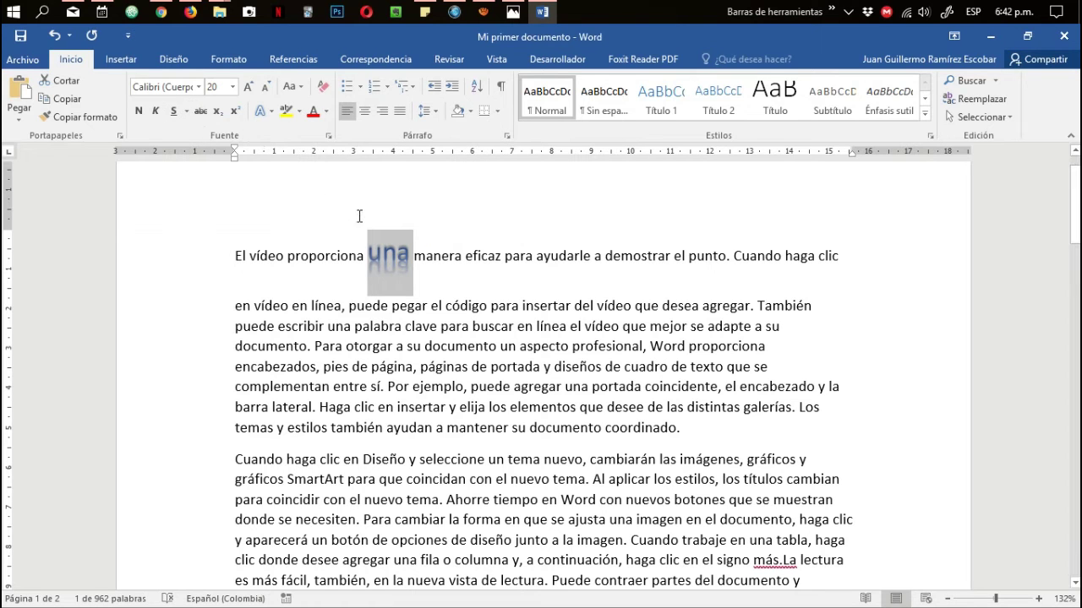
left_click(327, 92)
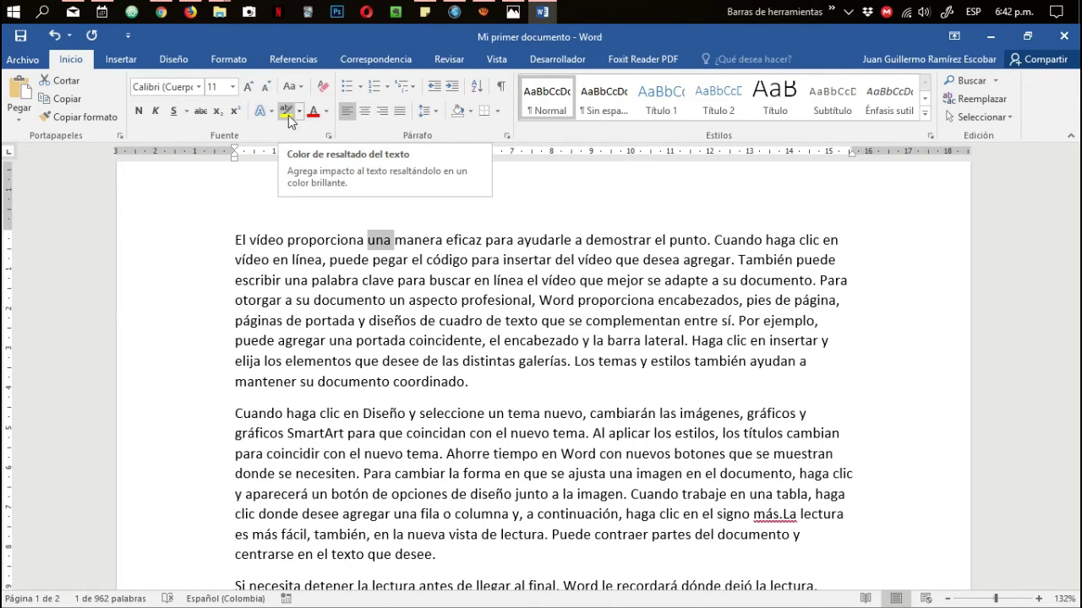
Step: Try yellow highlighting on 'una' and the 'También puede' sentence, undoing both
left_click(287, 111)
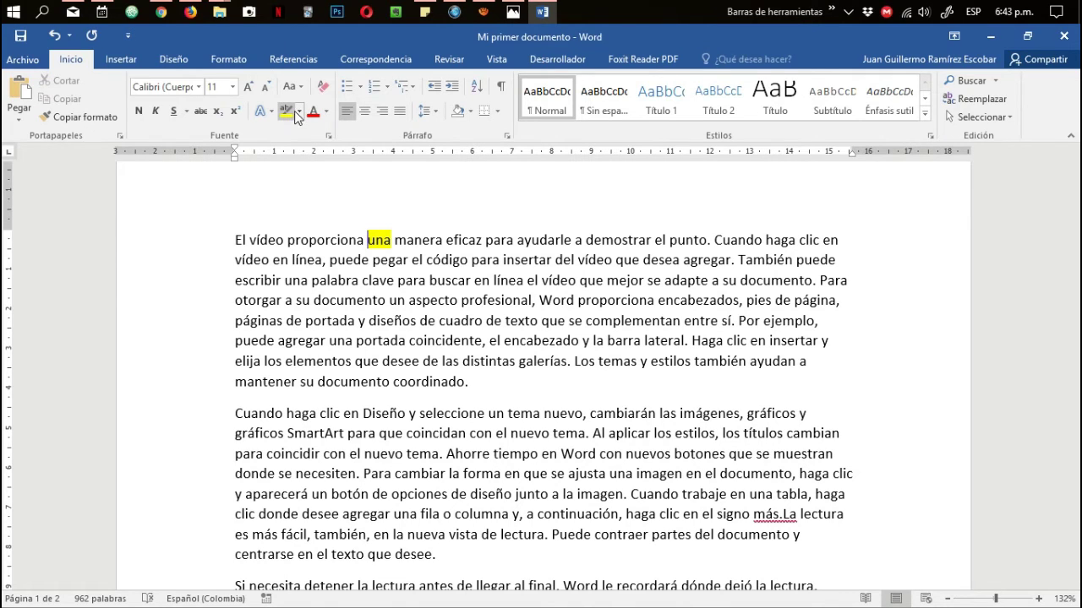
key("ctrl+z")
left_click(347, 281)
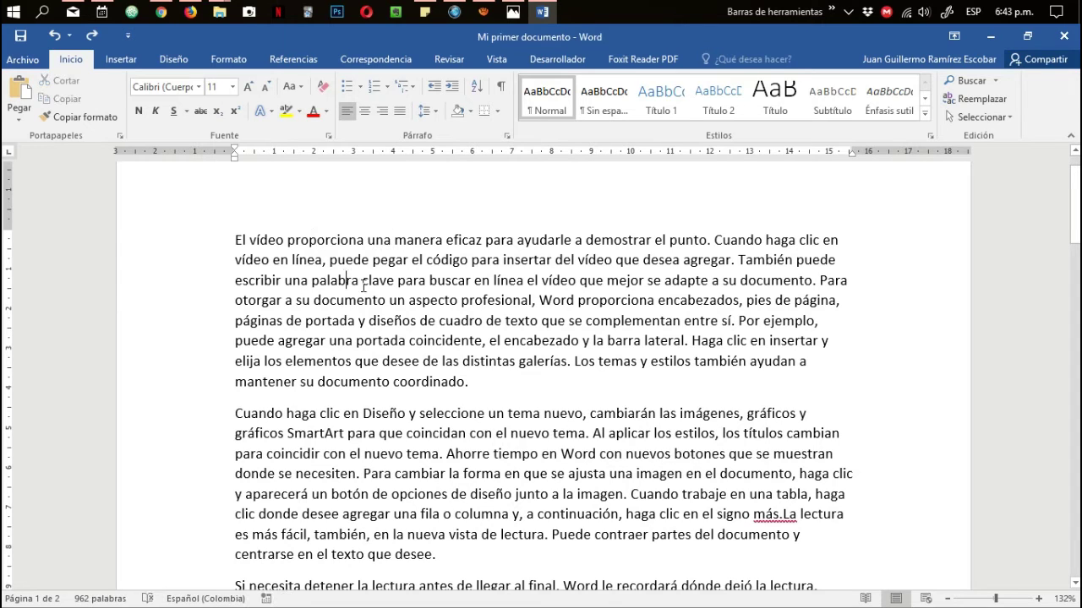
left_click(770, 258, "ctrl")
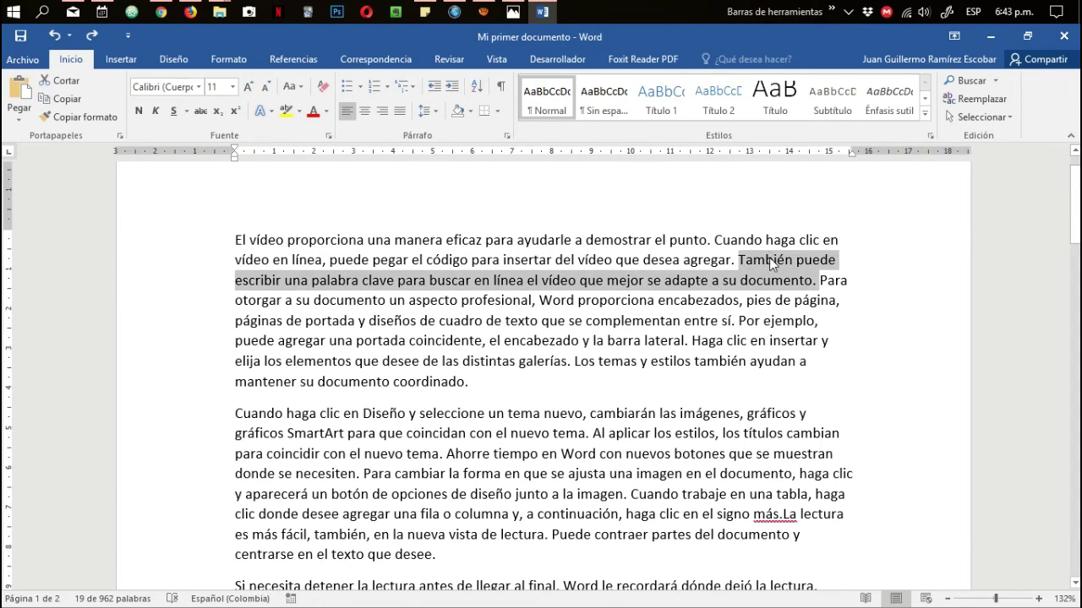
left_click(287, 111)
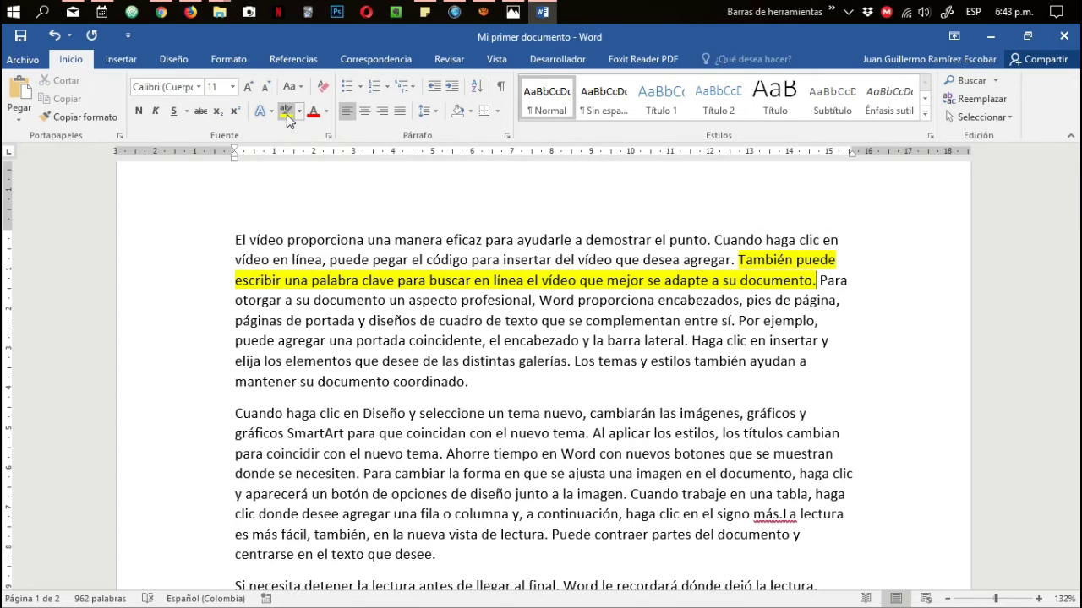
key("ctrl+z")
Step: Paint yellow highlighting onto several passages across the paragraphs
left_click(327, 243)
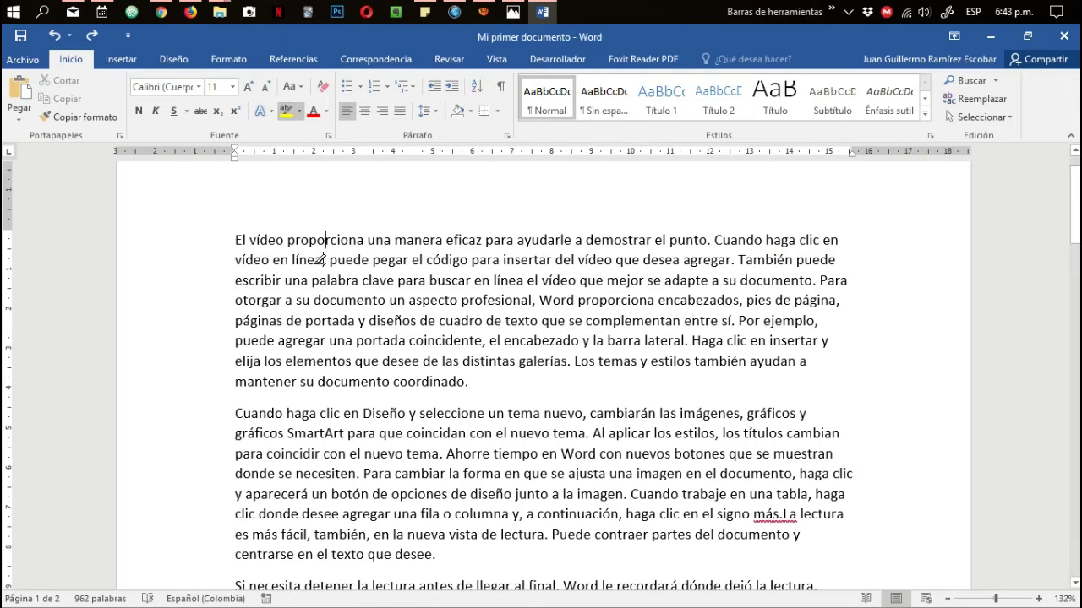
left_click_drag(324, 258, 532, 300)
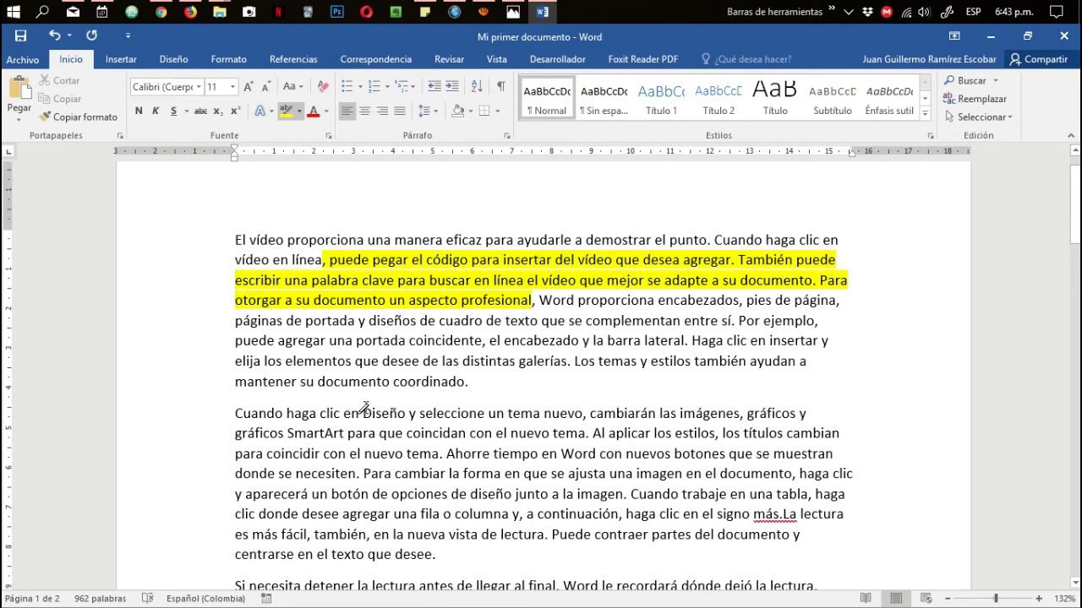
left_click_drag(344, 414, 538, 454)
mouse_move(409, 340)
left_mouse_down()
mouse_move(466, 362)
mouse_move(570, 343)
left_mouse_up()
scroll(452, 507, "down", 4)
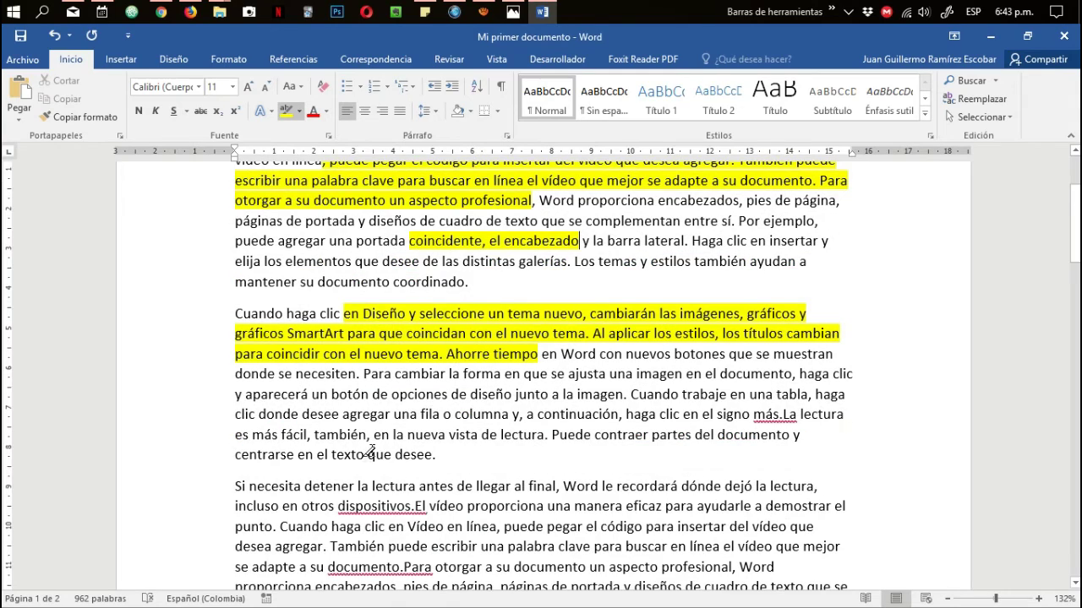
left_click_drag(414, 407, 583, 467)
scroll(405, 422, "down", 3)
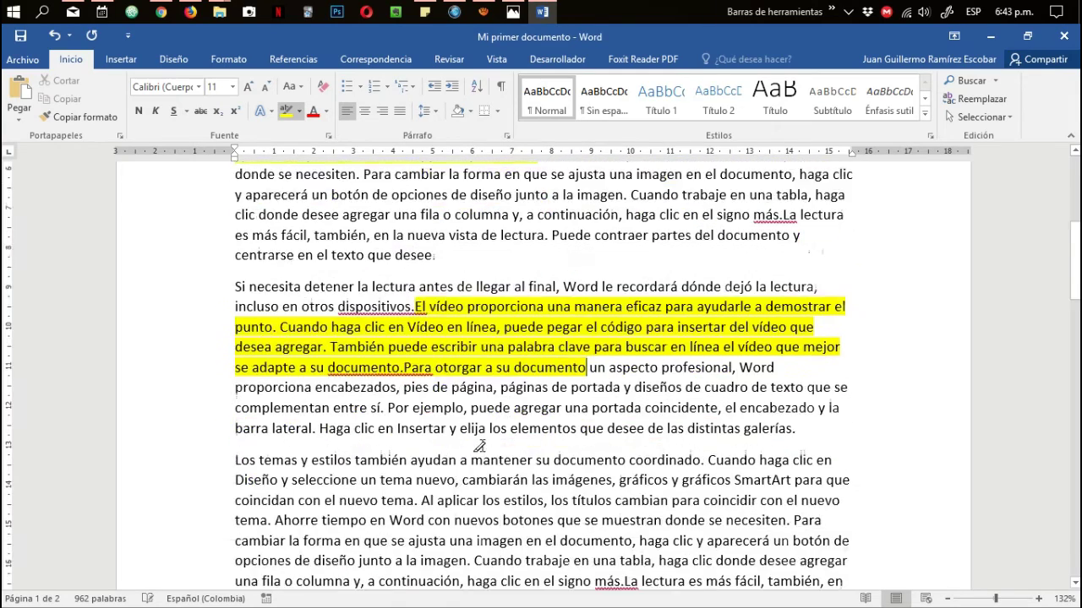
left_click_drag(400, 416, 556, 497)
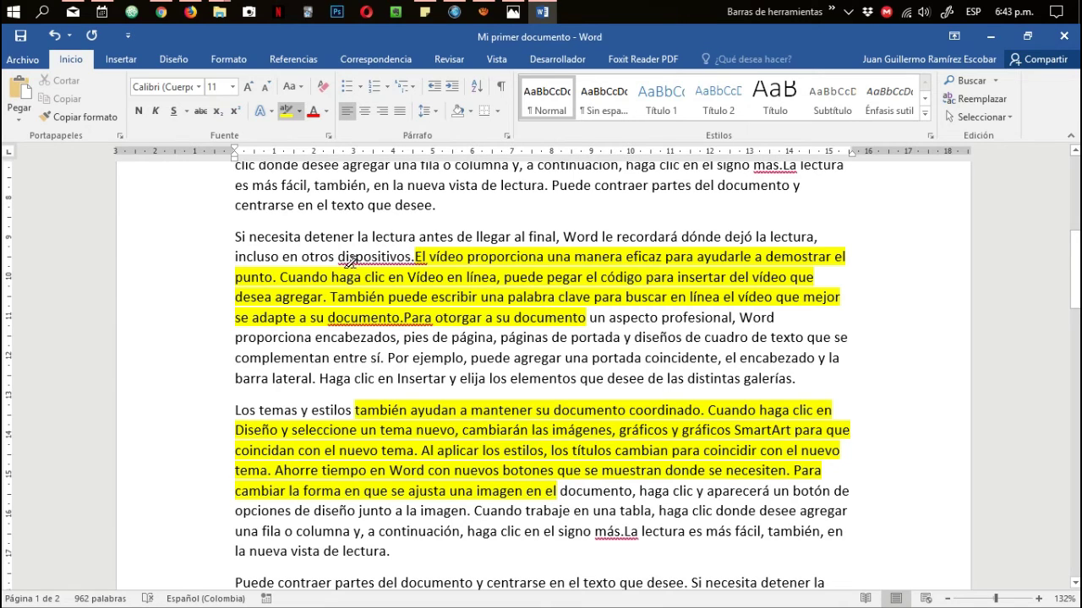
Step: Erase the yellow highlighting across the three paragraphs using No Color
left_click(299, 112)
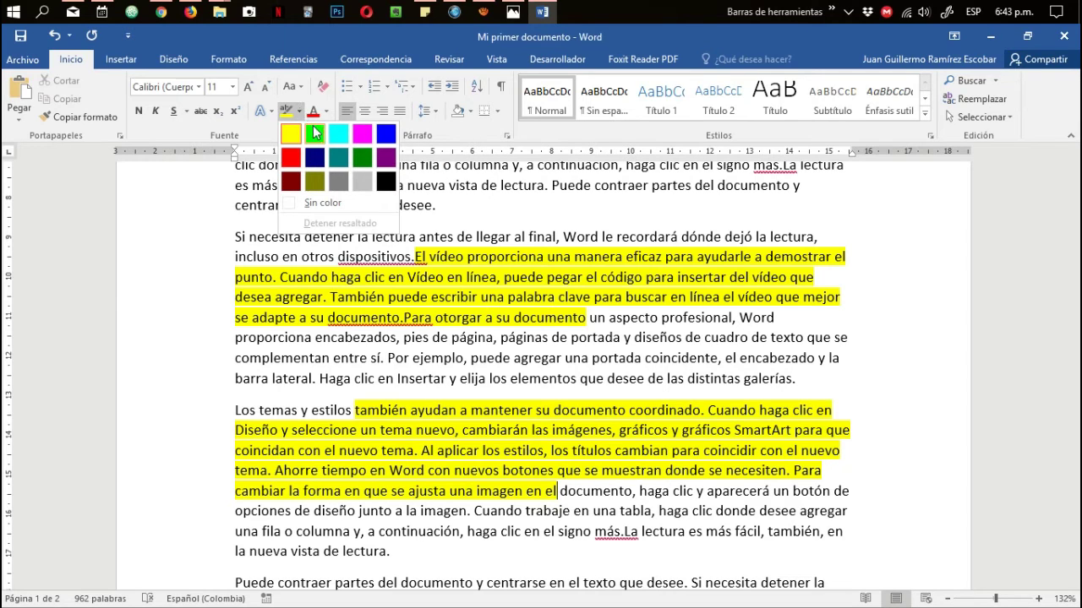
left_click(315, 207)
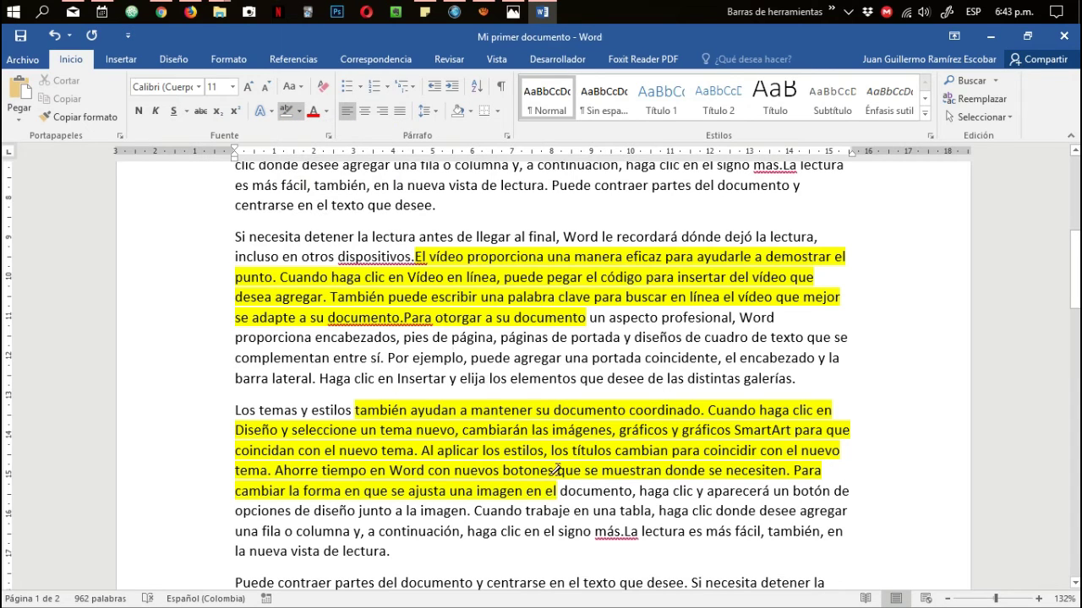
mouse_move(556, 493)
left_mouse_down()
mouse_move(378, 344)
mouse_move(269, 173)
mouse_move(279, 162)
mouse_move(298, 271)
left_mouse_up()
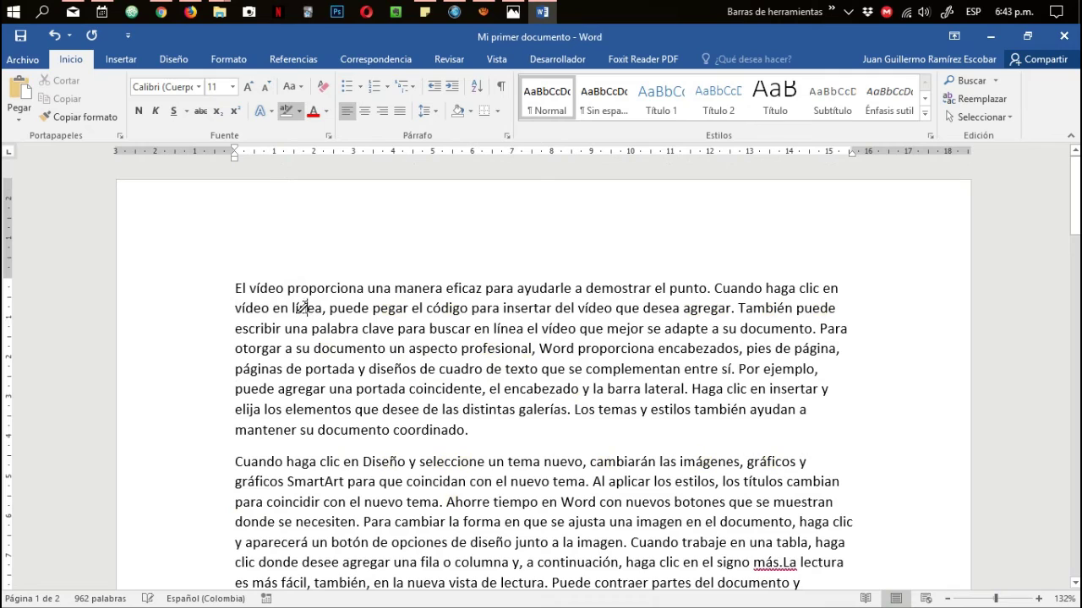
Step: Colour the words 'manera' and 'documento' orange
left_click(287, 111)
double_click(416, 290)
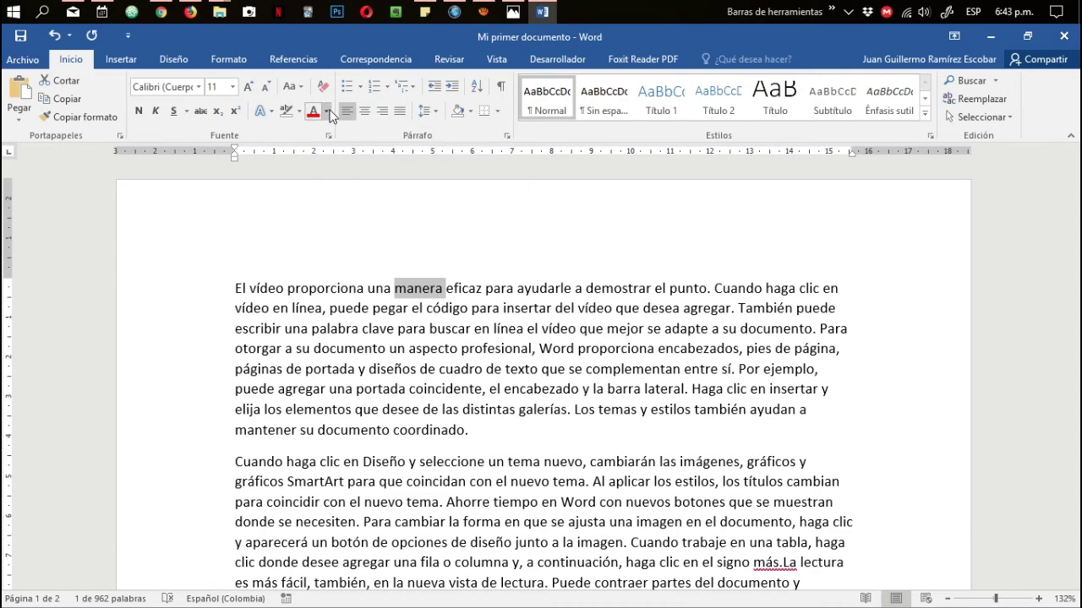
left_click(328, 112)
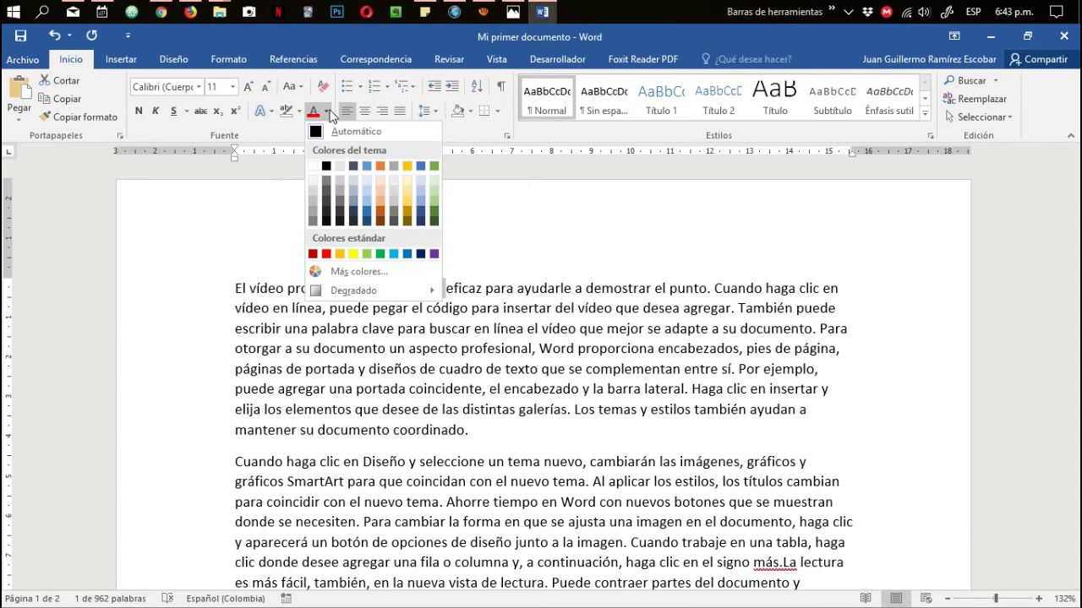
left_click(380, 167)
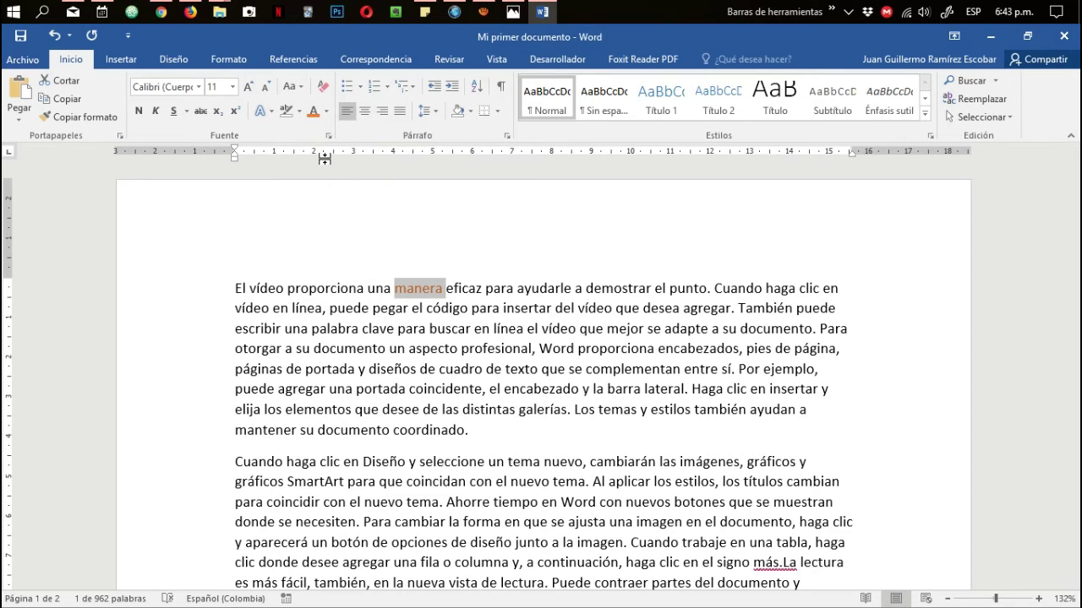
left_click(346, 351)
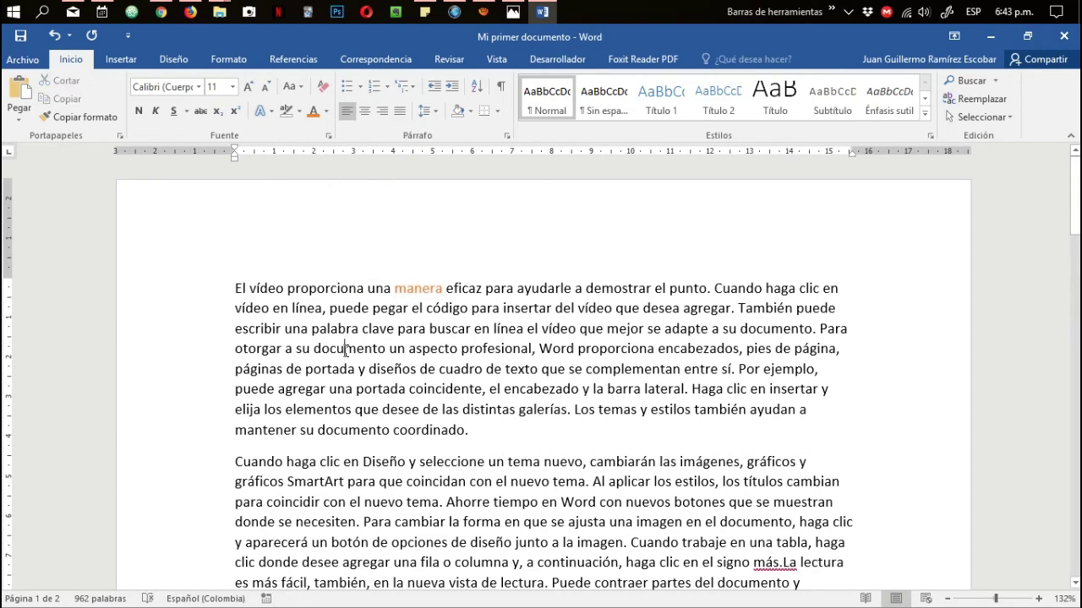
double_click(346, 351)
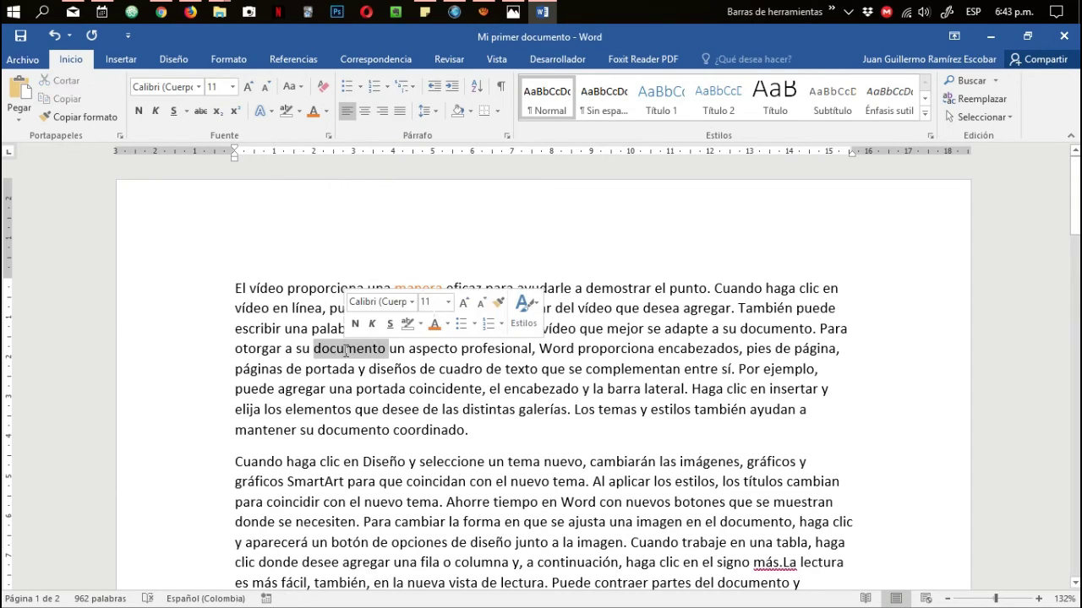
left_click(312, 114)
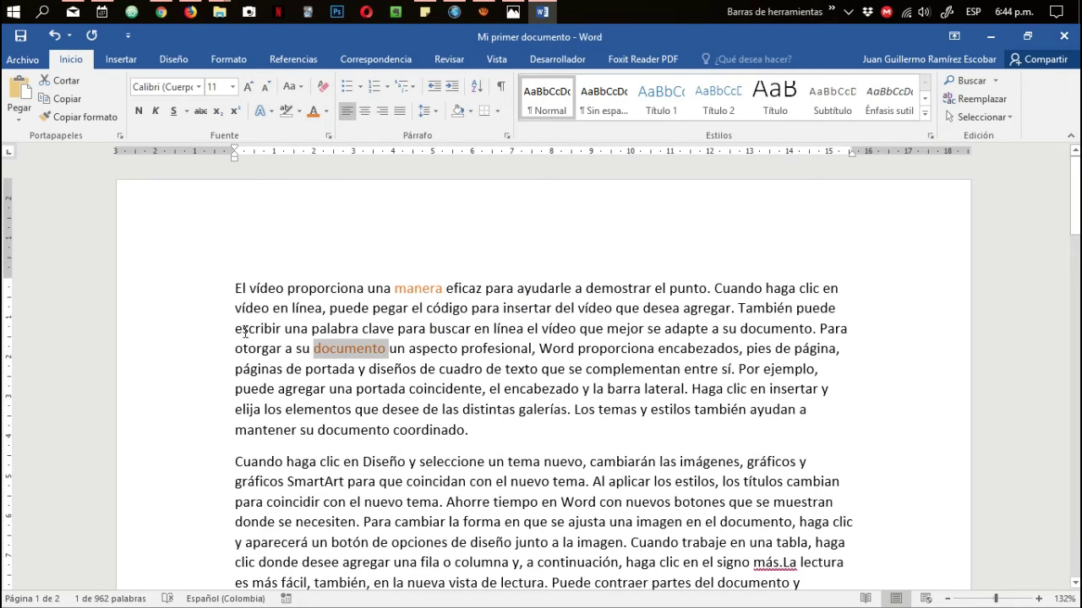
Step: Select the first paragraph and clear all its formatting
left_click_drag(183, 291, 235, 443)
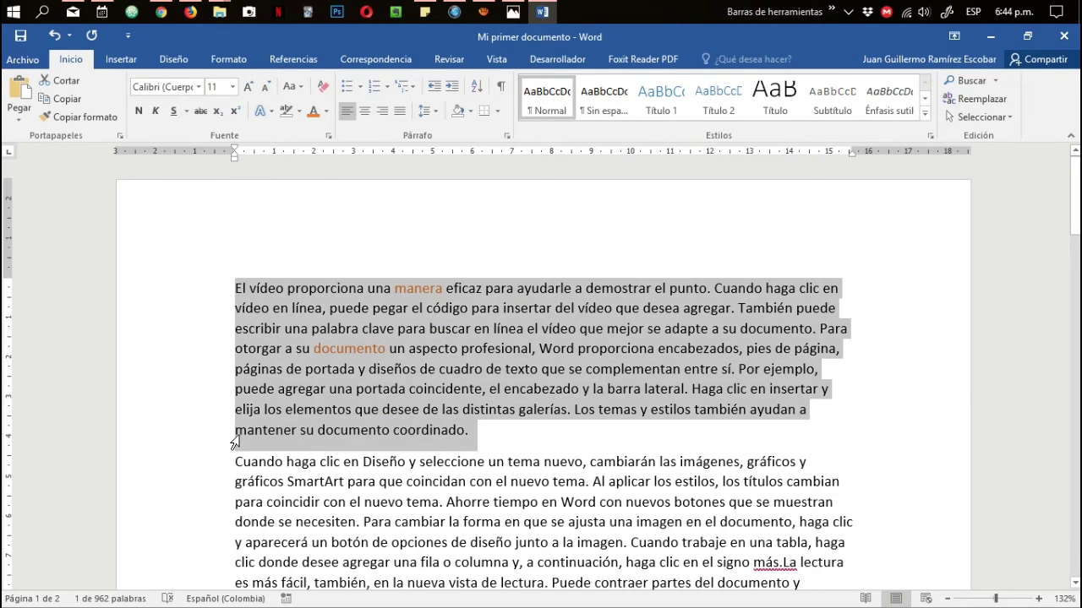
left_click(324, 88)
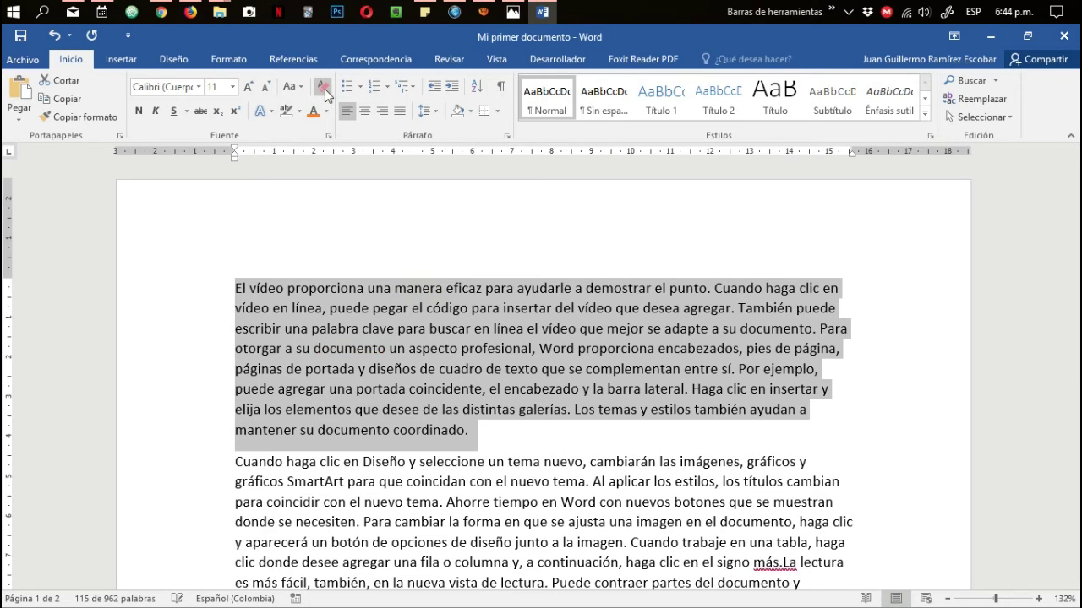
left_click(335, 289)
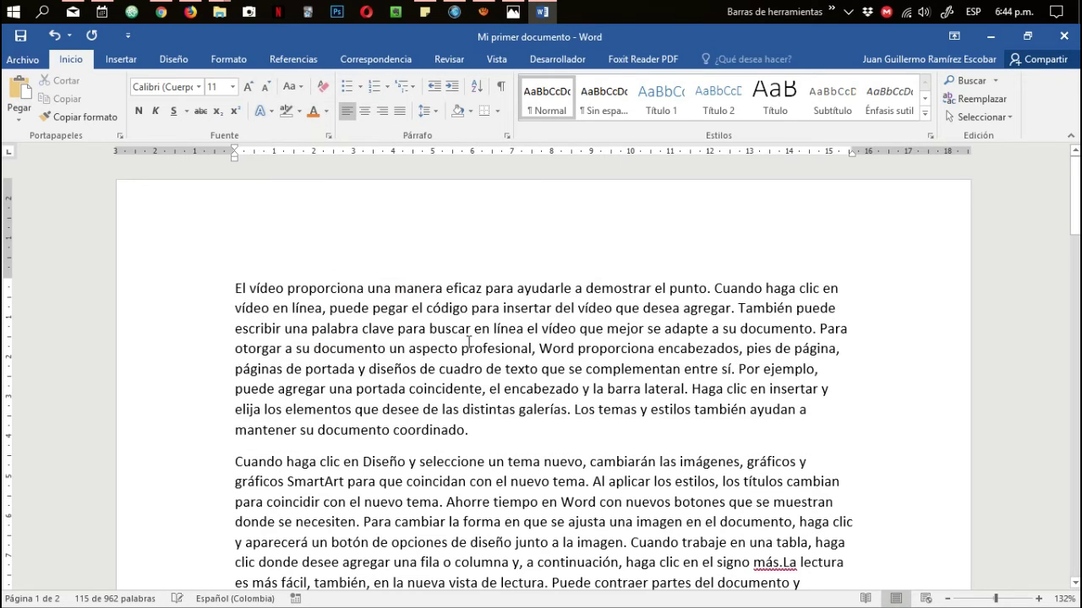
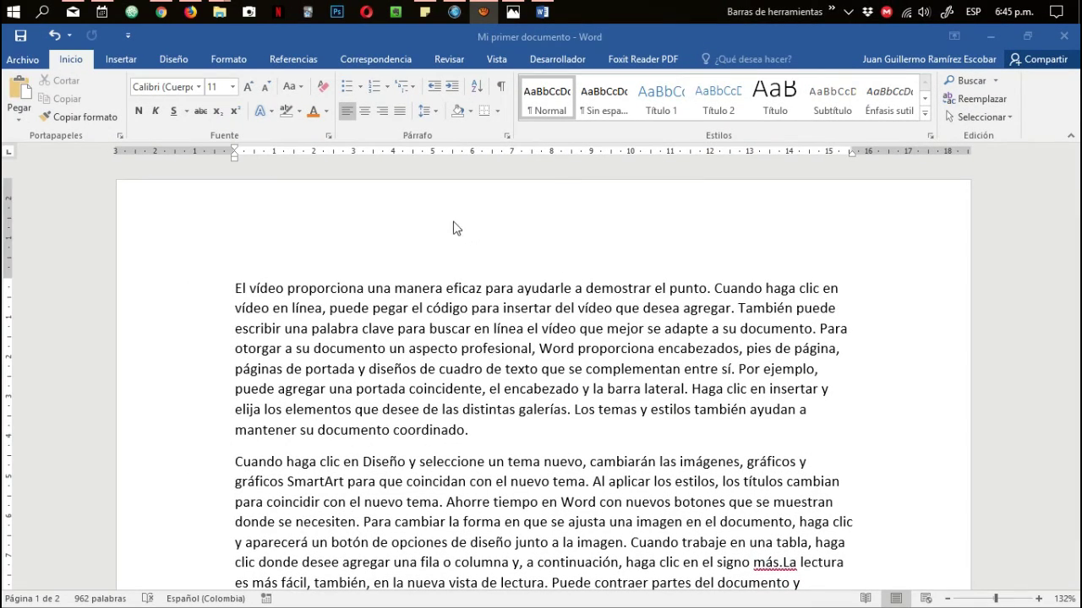
Step: Briefly centre the first paragraph, then return it to left alignment
left_click(433, 300)
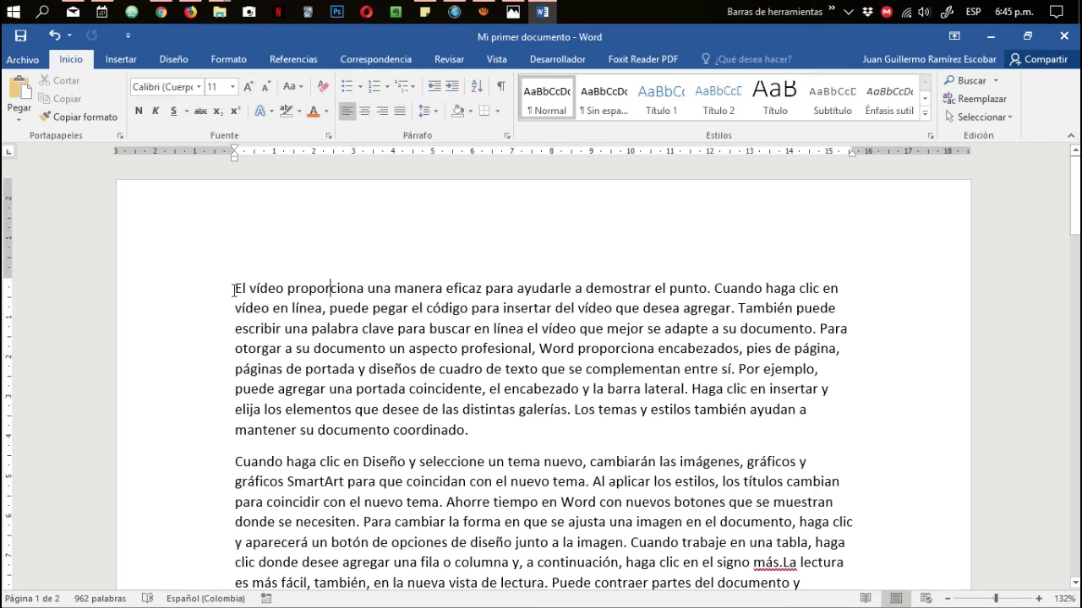
left_click(329, 289)
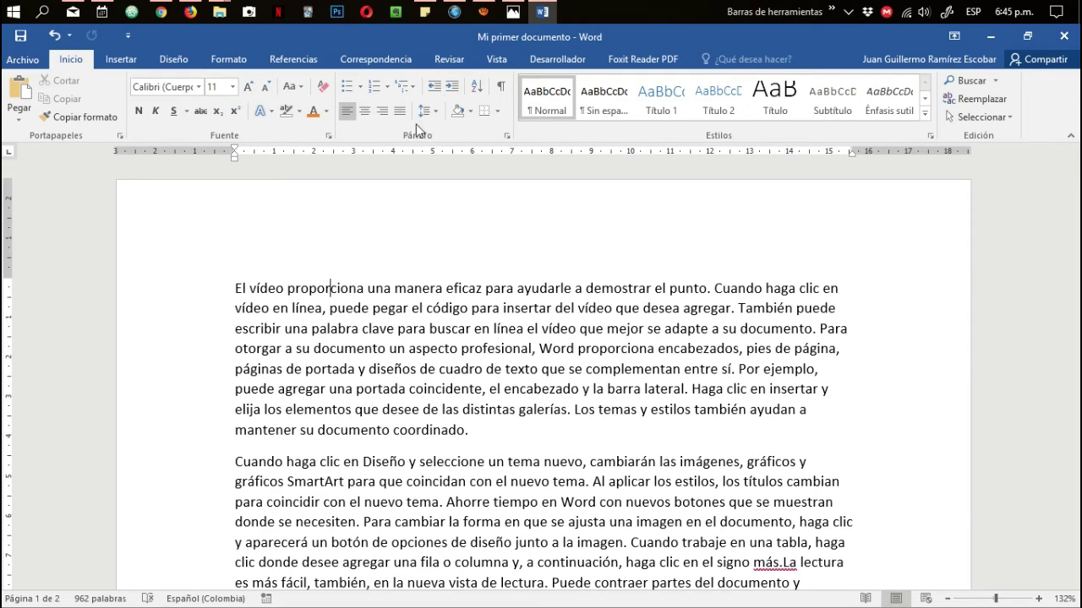
double_click(525, 309)
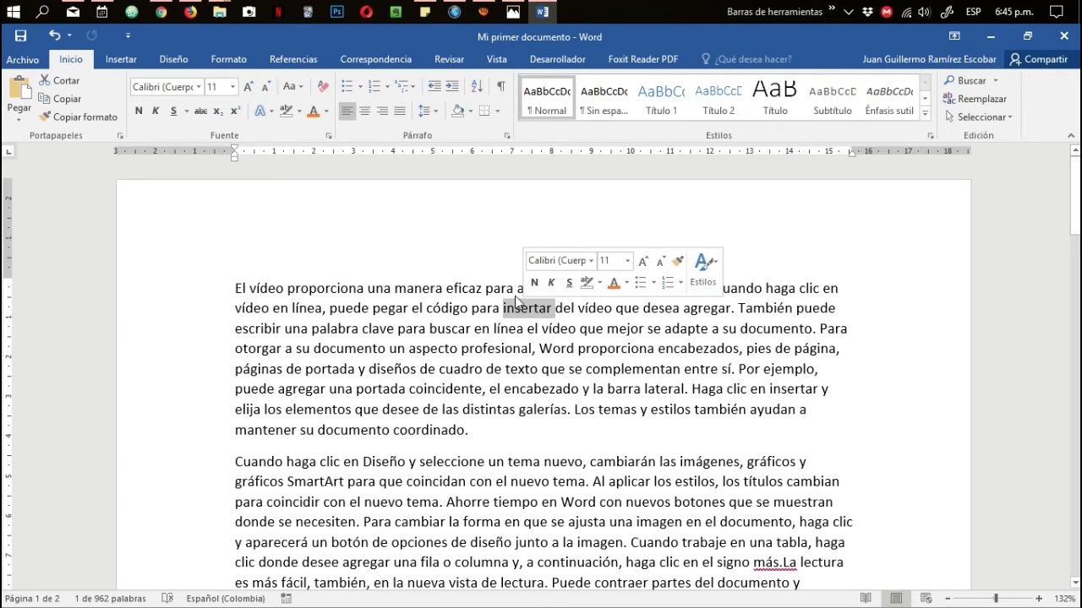
left_click(361, 114)
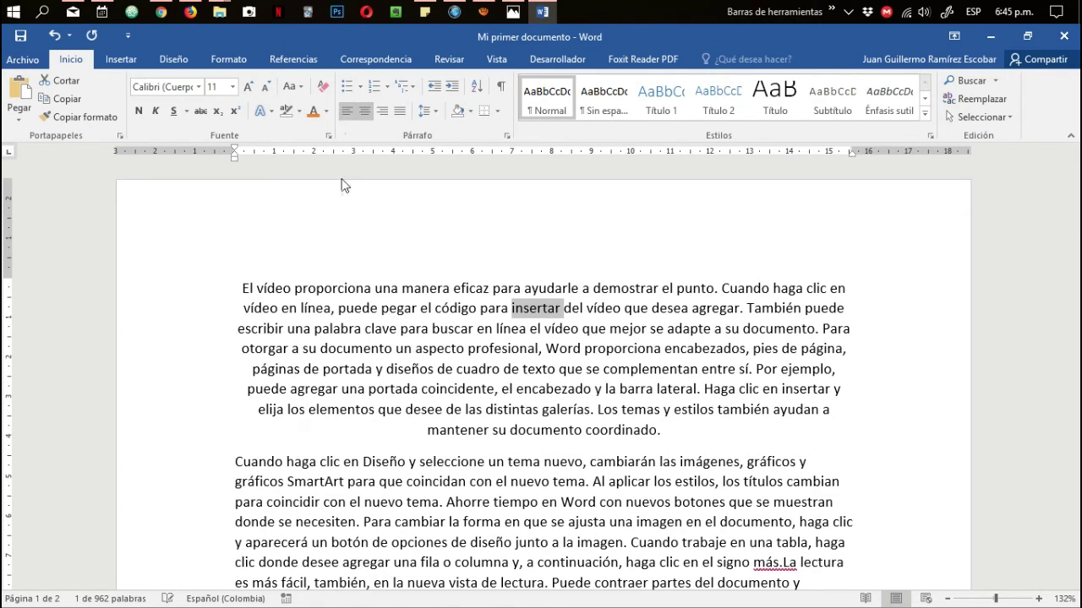
left_click_drag(661, 430, 188, 273)
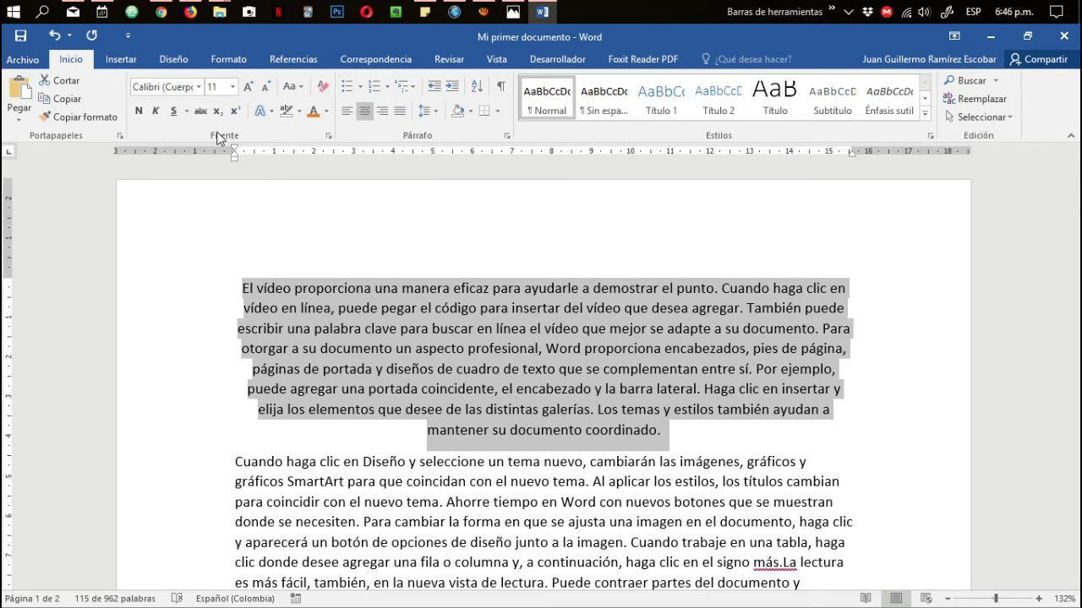
left_click(347, 110)
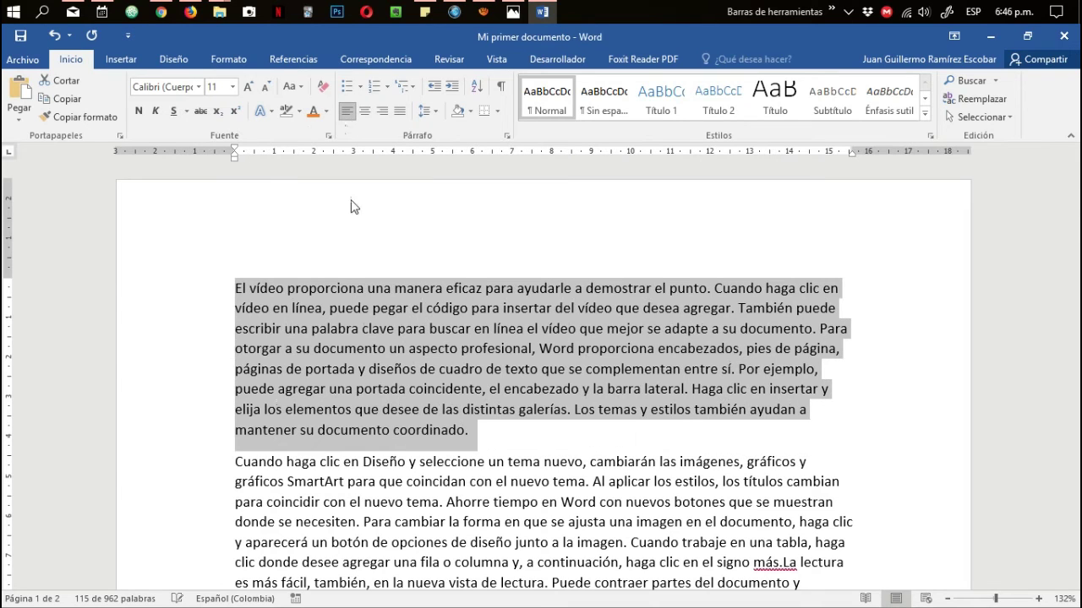
left_click(380, 328)
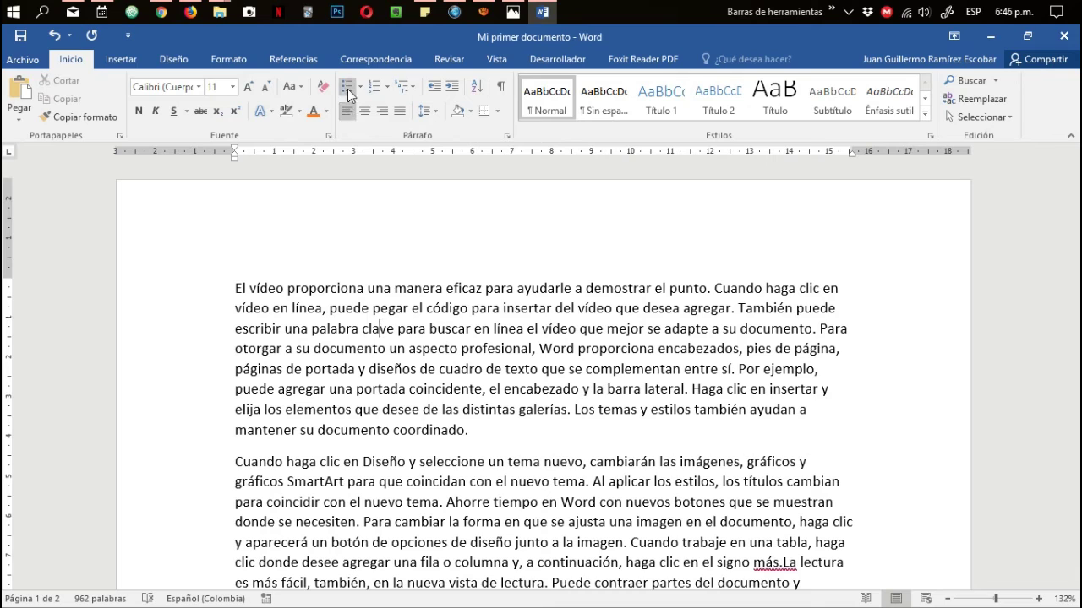
Step: Start an arrow-bulleted line below the first paragraph
left_click(528, 433)
key("Return")
key("Return")
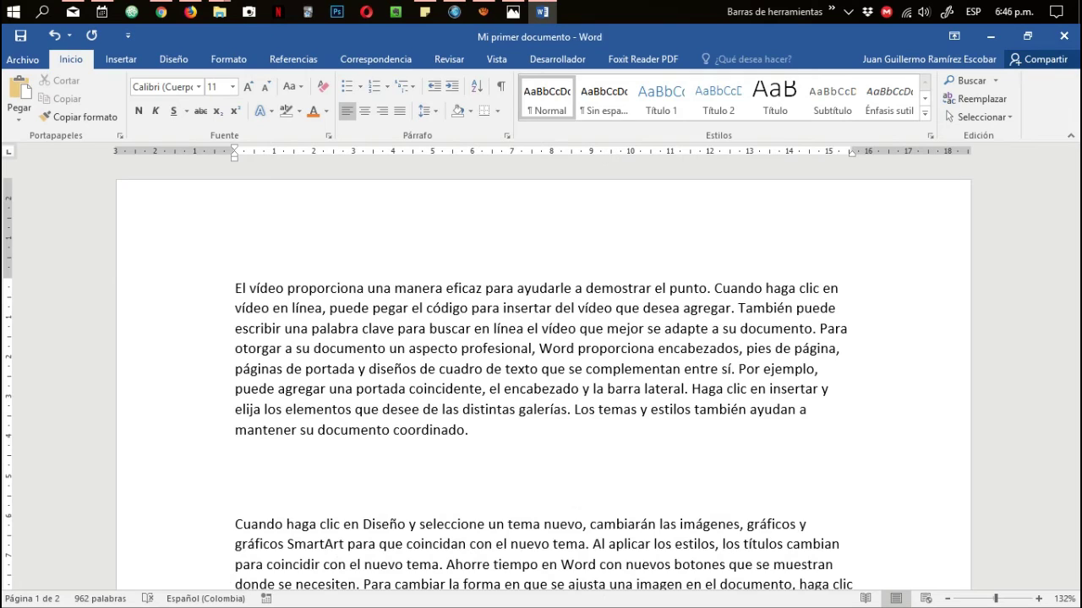
left_click(235, 459)
left_click(348, 88)
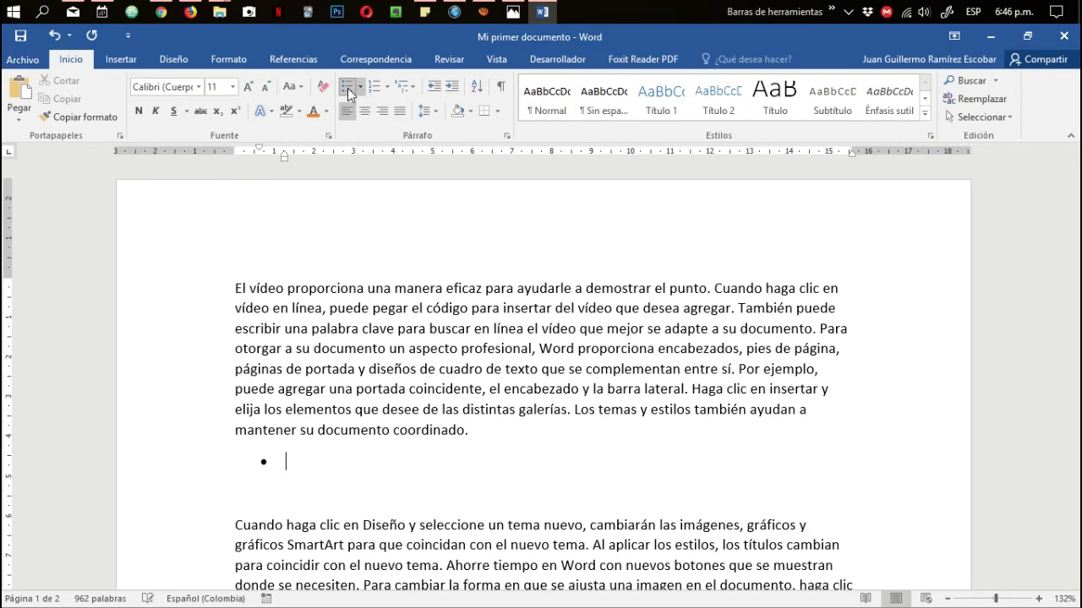
left_click(359, 85)
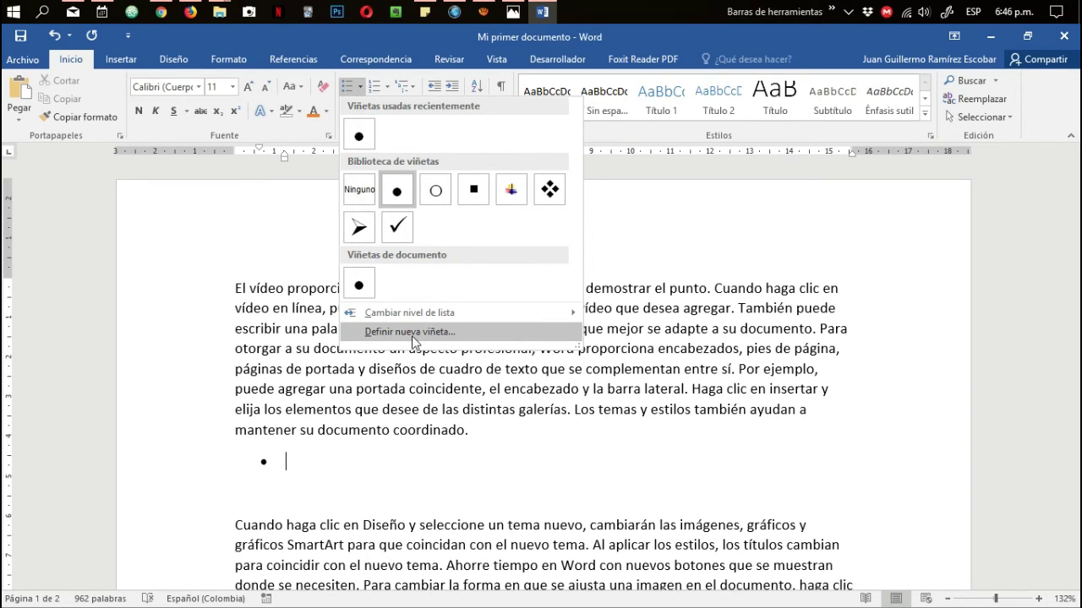
left_click(362, 228)
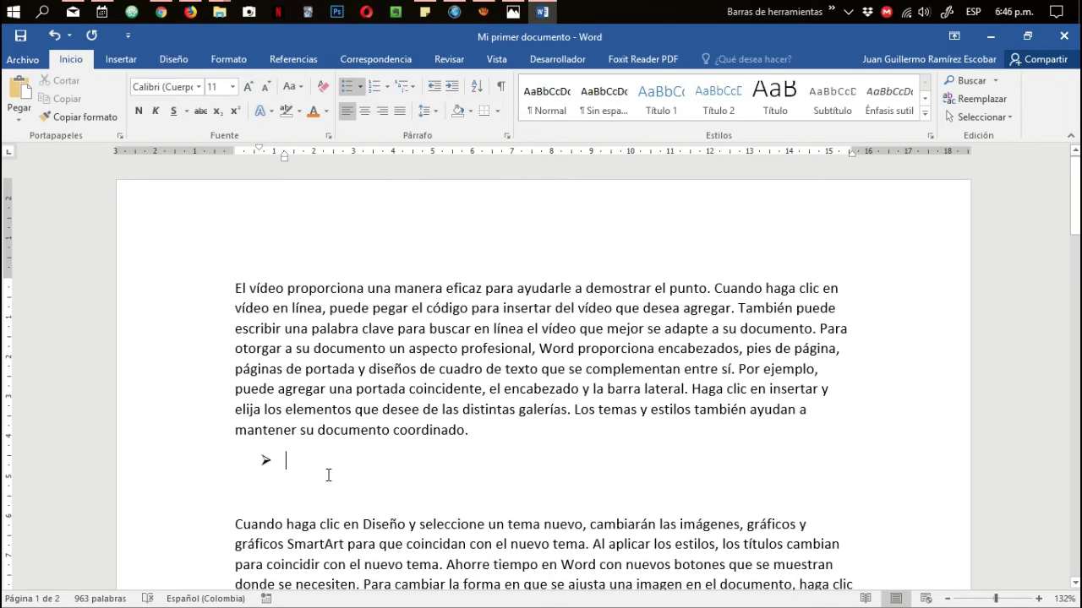
Step: Enter the six bullet items: Windows, Word, Excel, Power Point, Internet, Access
type("Windows")
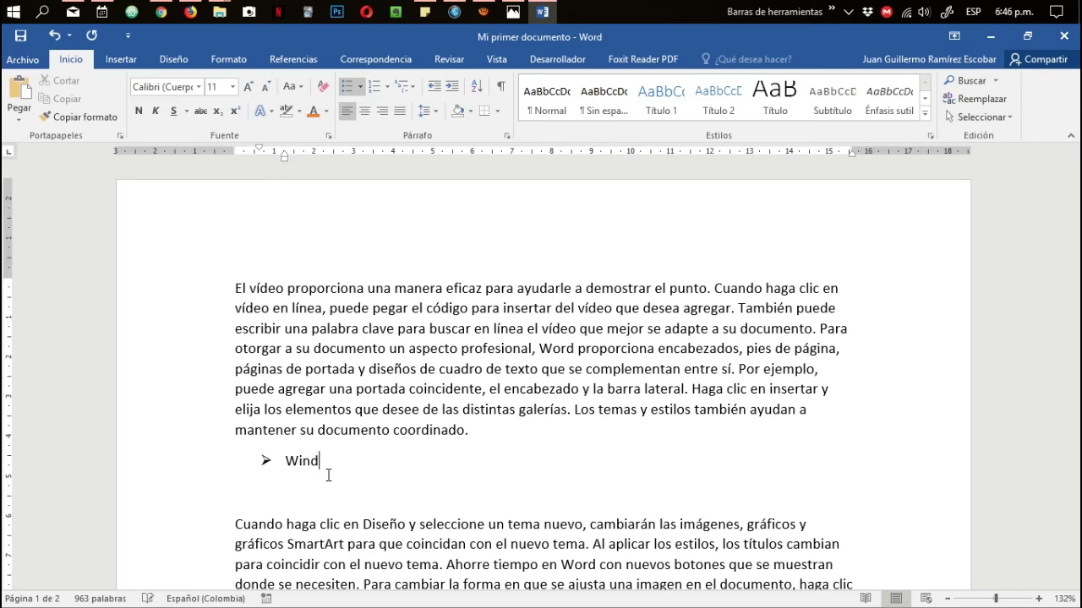
key("Return")
type("Word")
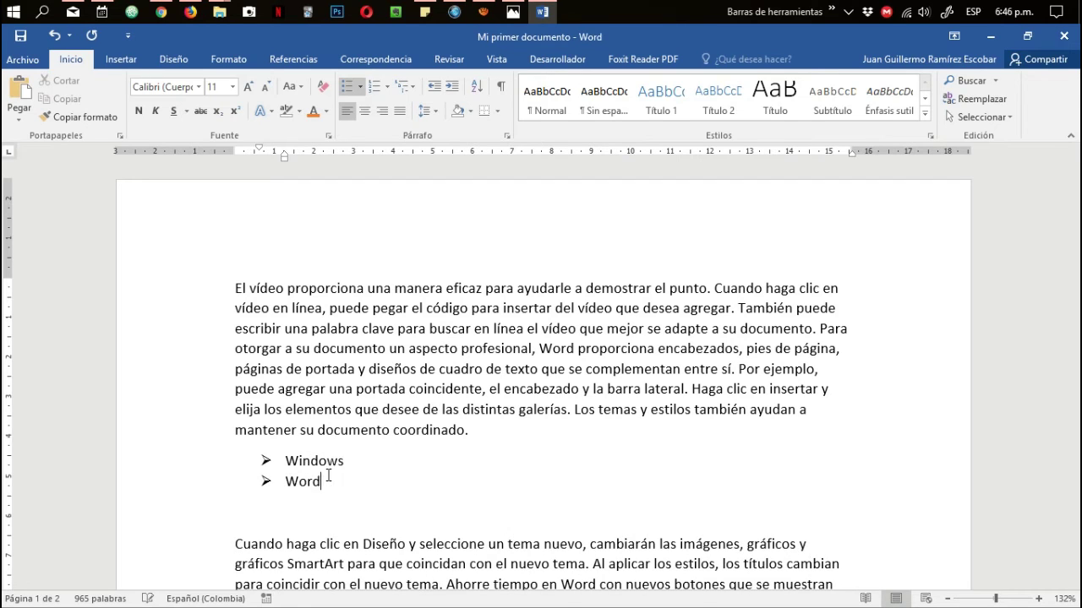
key("Return")
type("Excel")
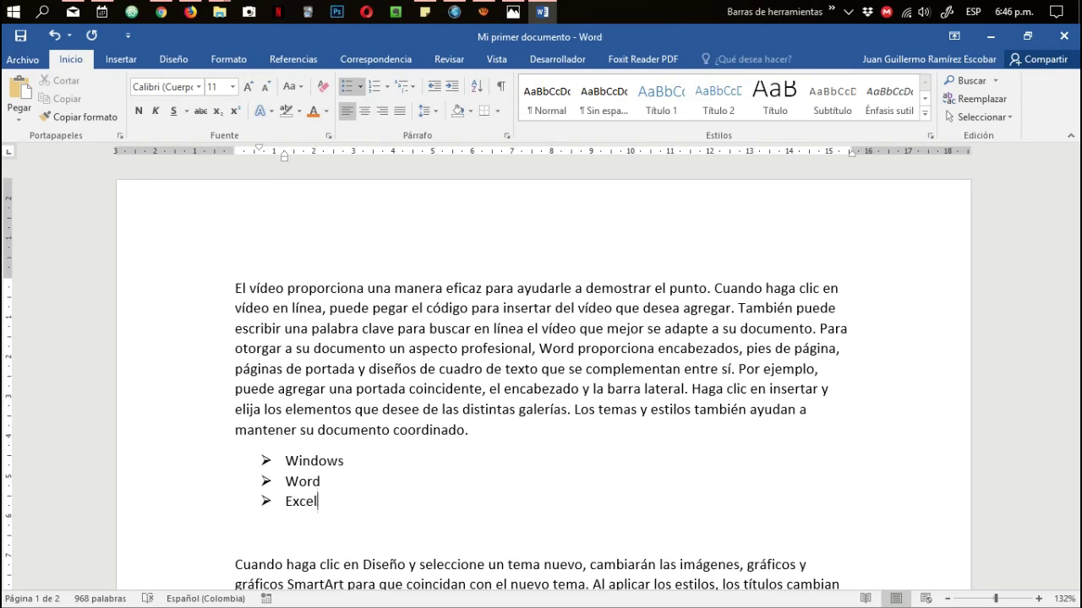
key("Return")
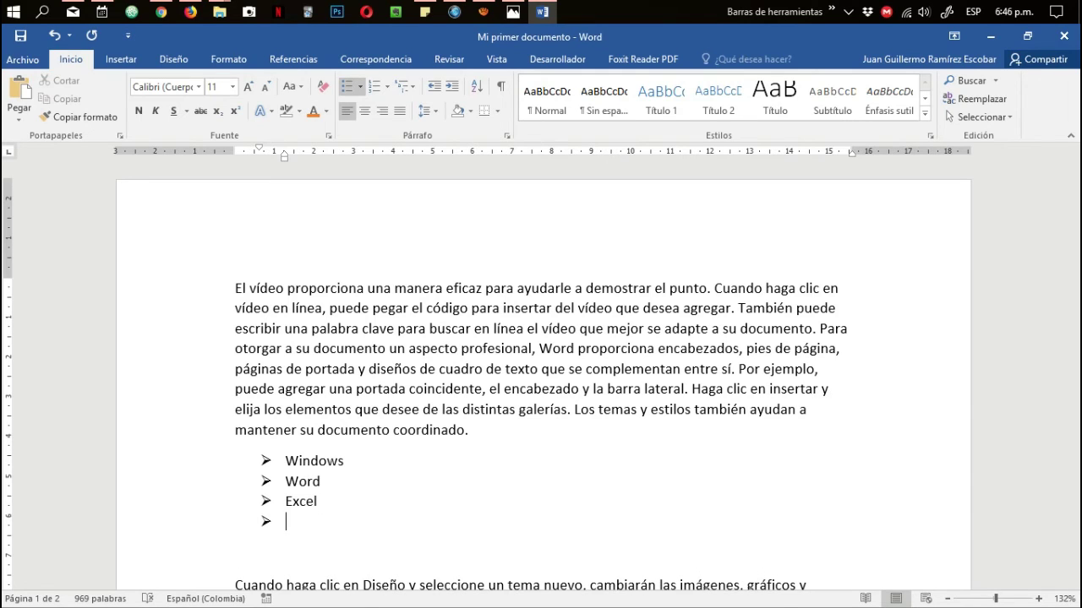
type("Power Point")
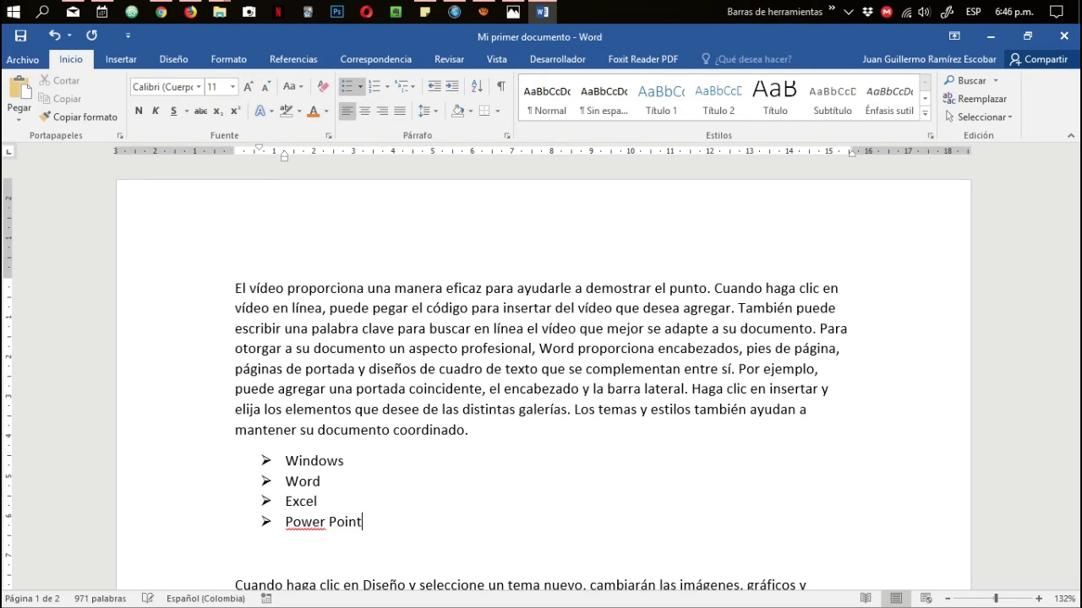
key("Return")
type("Internet")
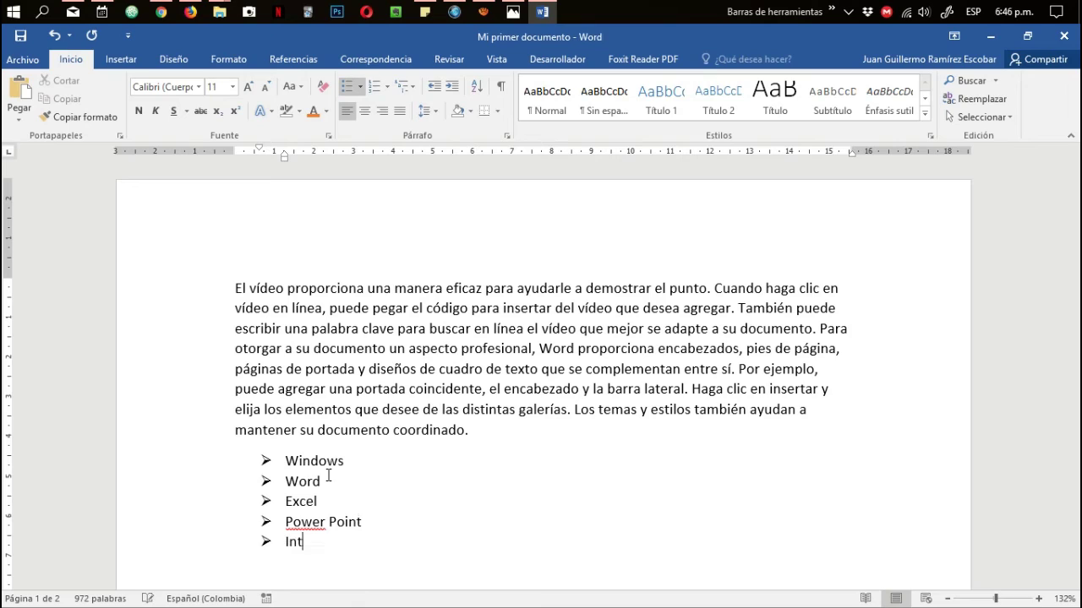
key("Return")
type("Access")
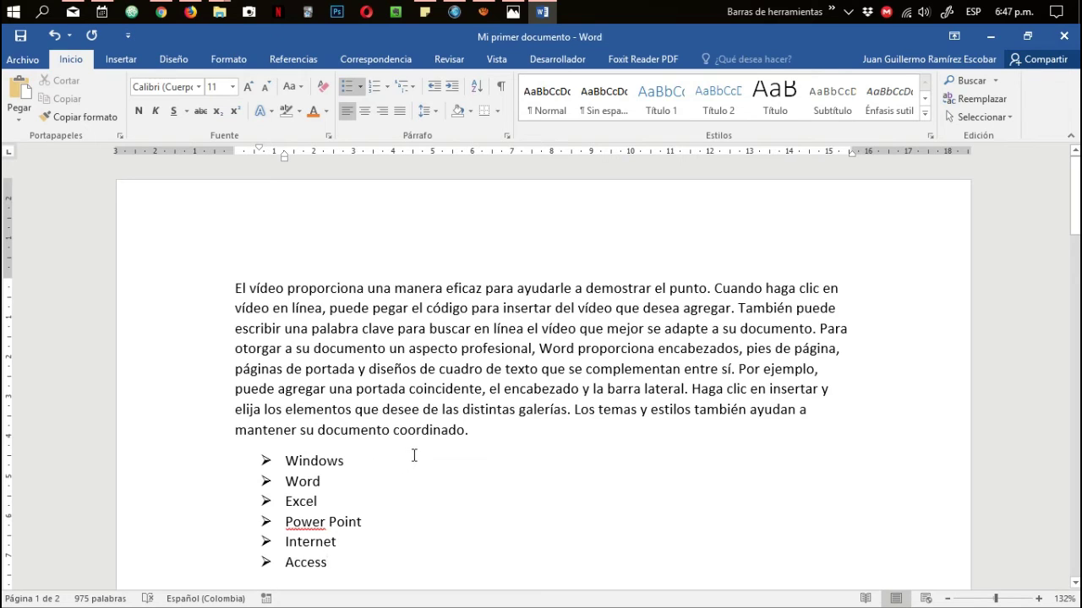
scroll(414, 457, "down", 1)
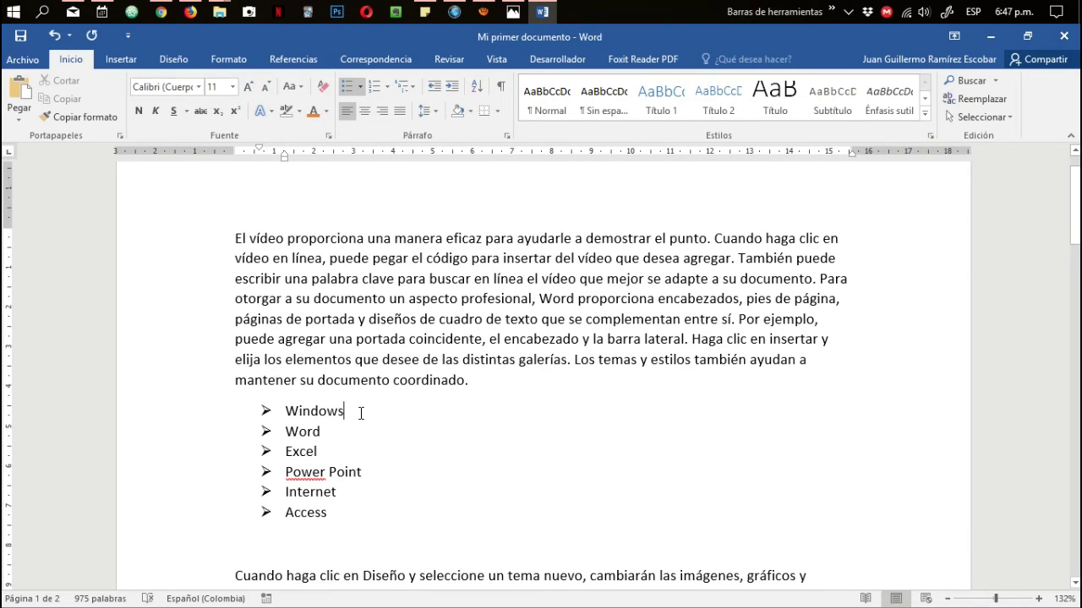
Step: Add 'Administración de Carpetas' as an indented sub-item under Windows
key("Return")
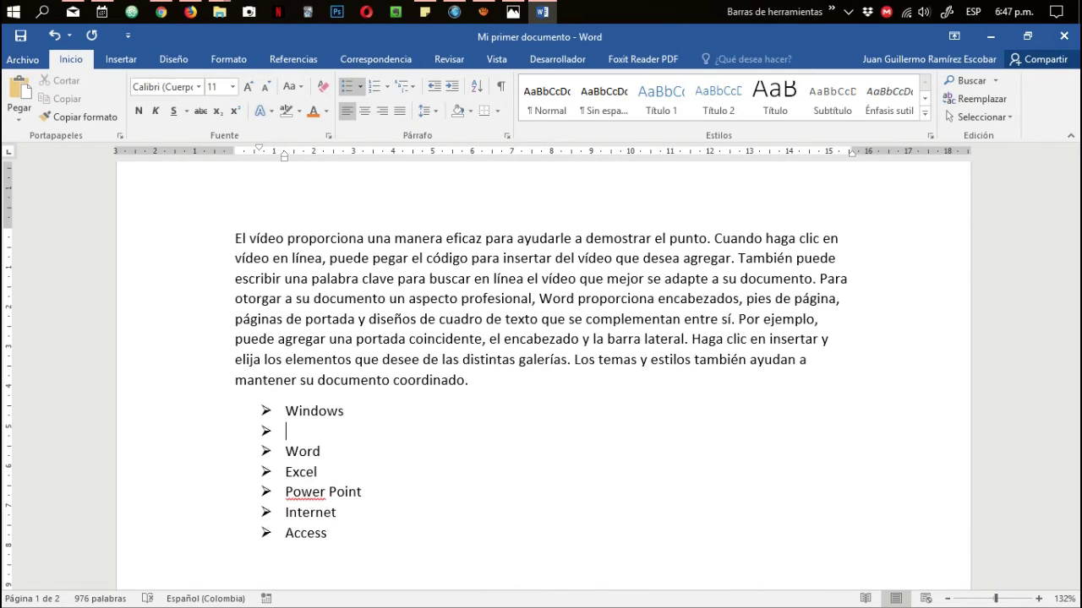
key("Tab")
key("shift+Tab")
key("Tab")
key("shift+Tab")
key("Tab")
type("Administ")
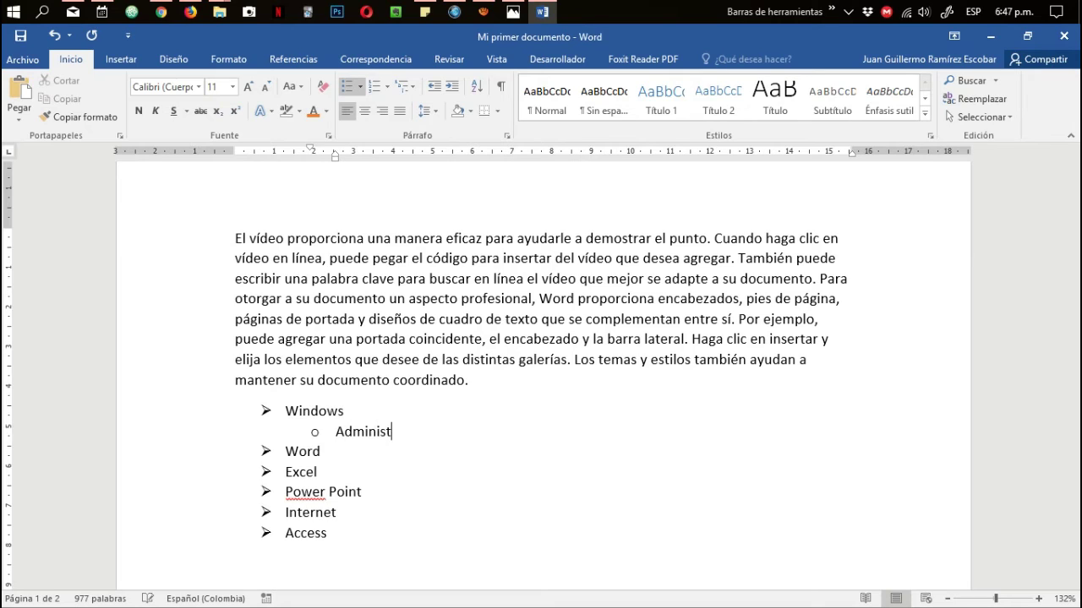
type("ración de Carpetas")
Step: Add a second Windows sub-item 'Edición de Vídeos con Movie Maker', fixing its accents
key("Return")
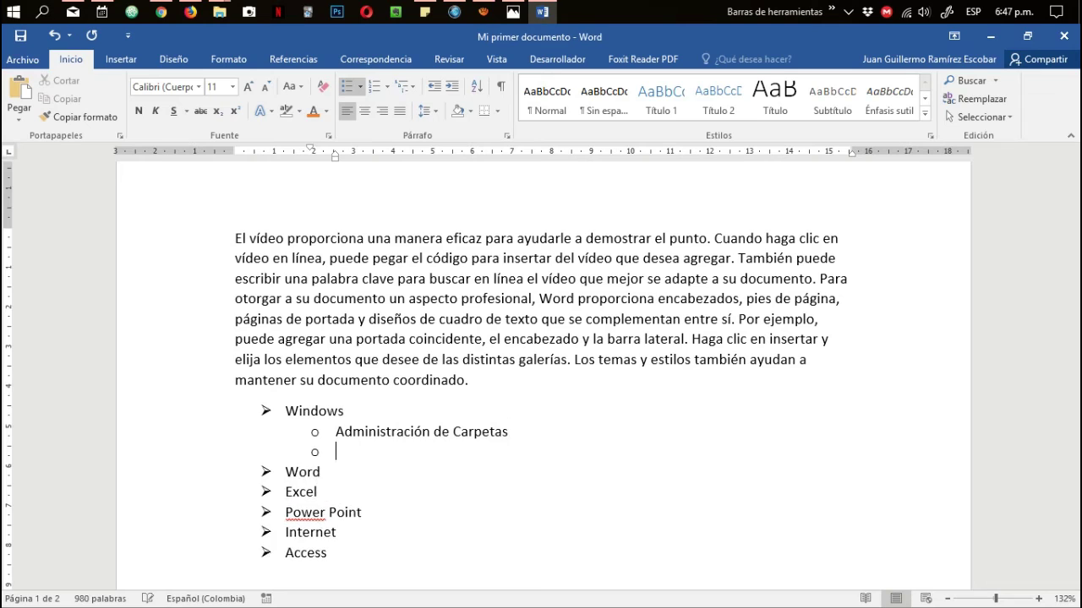
type("V")
key("BackSpace")
type("Edici{on de V{ideos c")
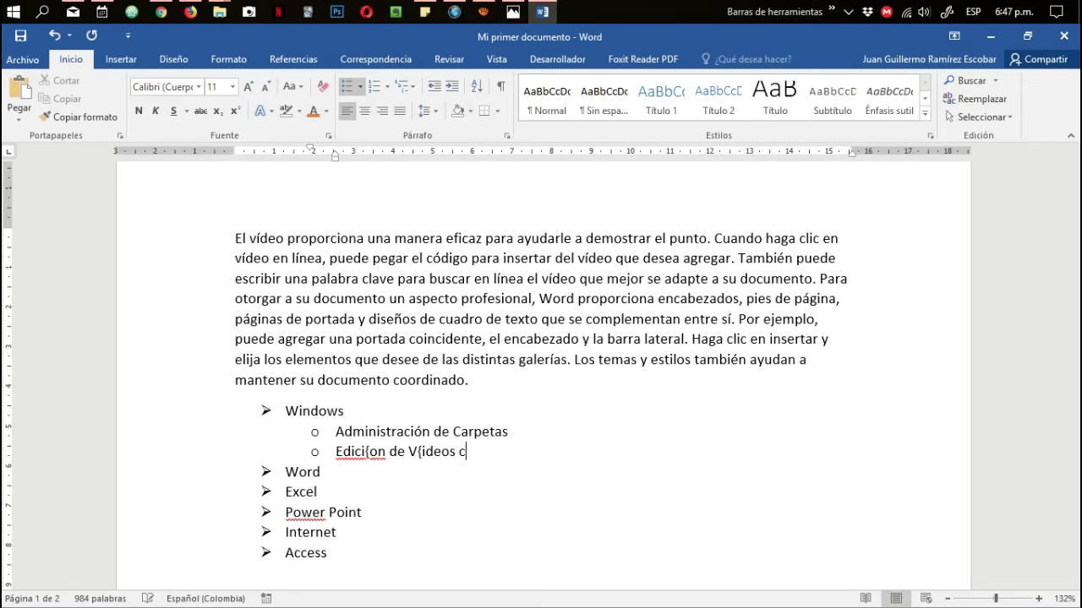
key("ctrl+shift+Left")
key("ctrl+shift+Left")
key("ctrl+shift+Left")
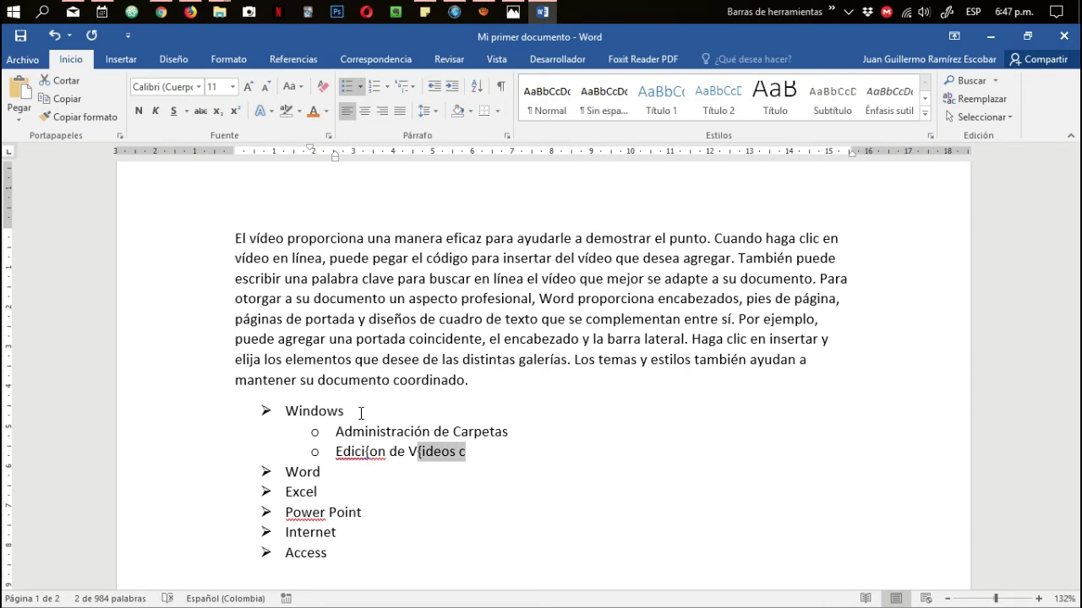
key("super+space")
key("Left")
key("Left")
key("Left")
key("Left")
key("Left")
key("Left")
key("Left")
key("Left")
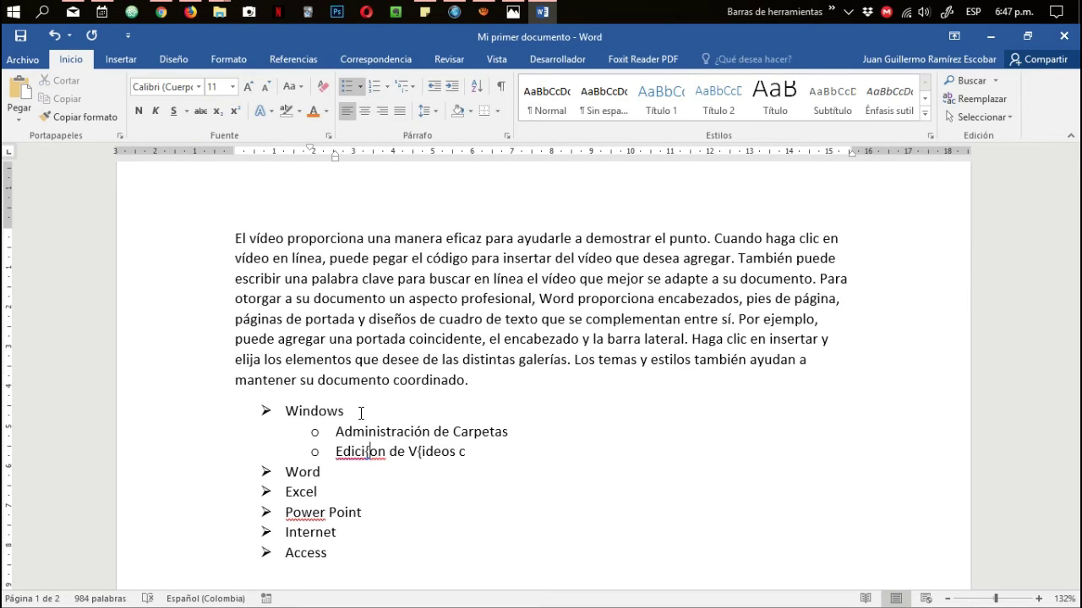
key("BackSpace")
key("Delete")
type("ó")
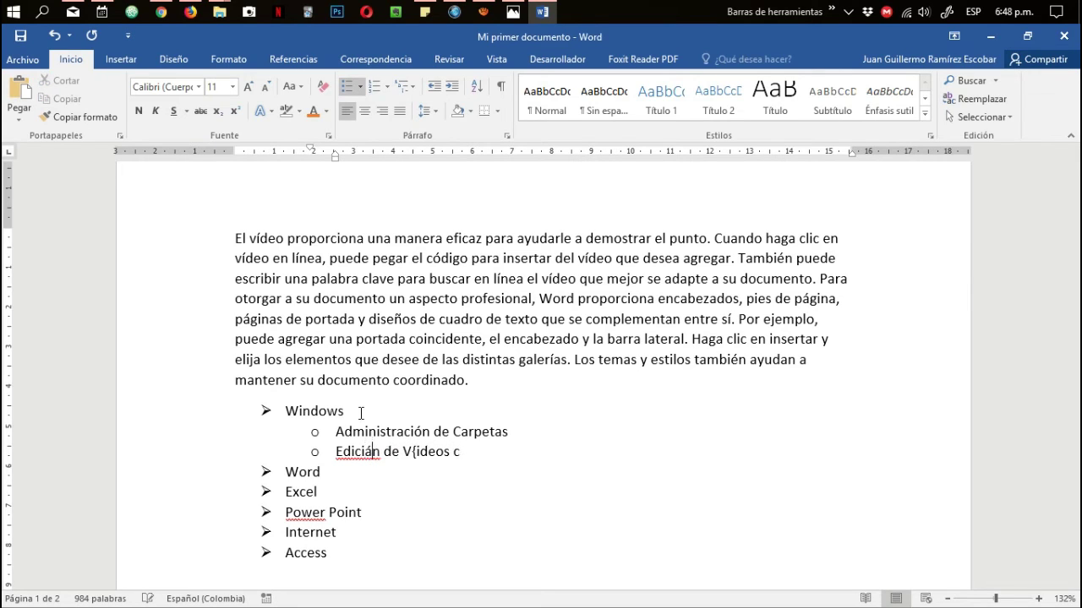
key("BackSpace")
type("ó")
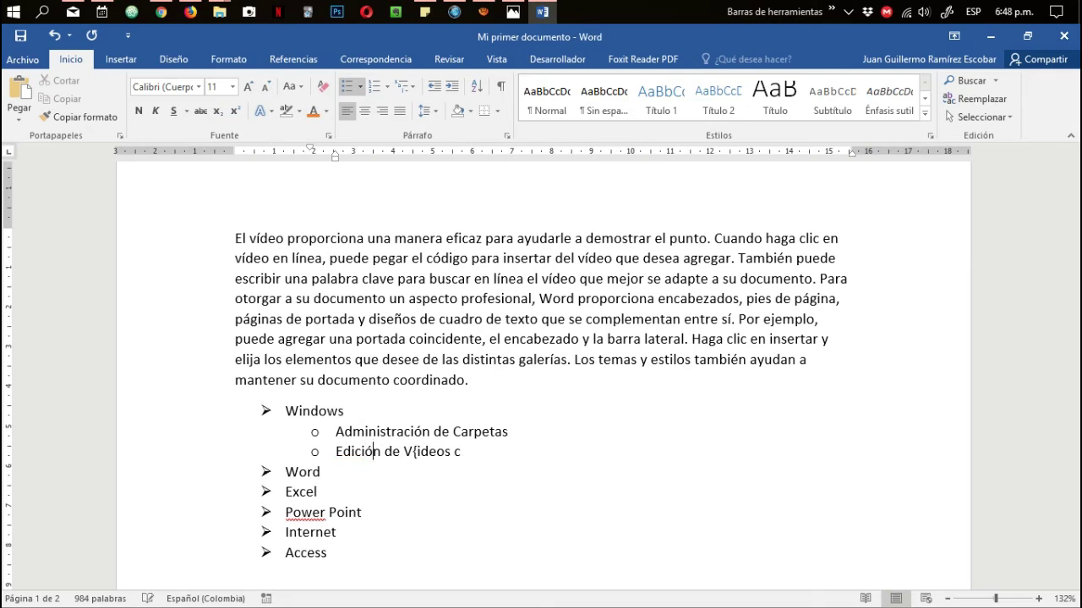
key("End")
key("ctrl+Left")
key("ctrl+Left")
key("ctrl+Left")
key("Delete")
key("Delete")
type("í")
key("End")
type("on Movie ")
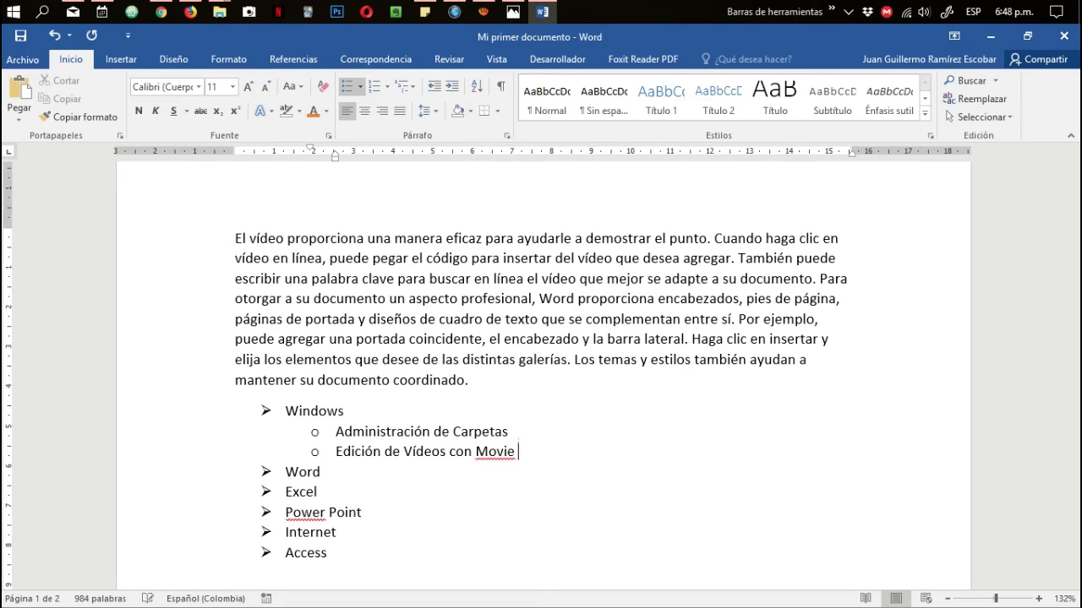
type("Maker")
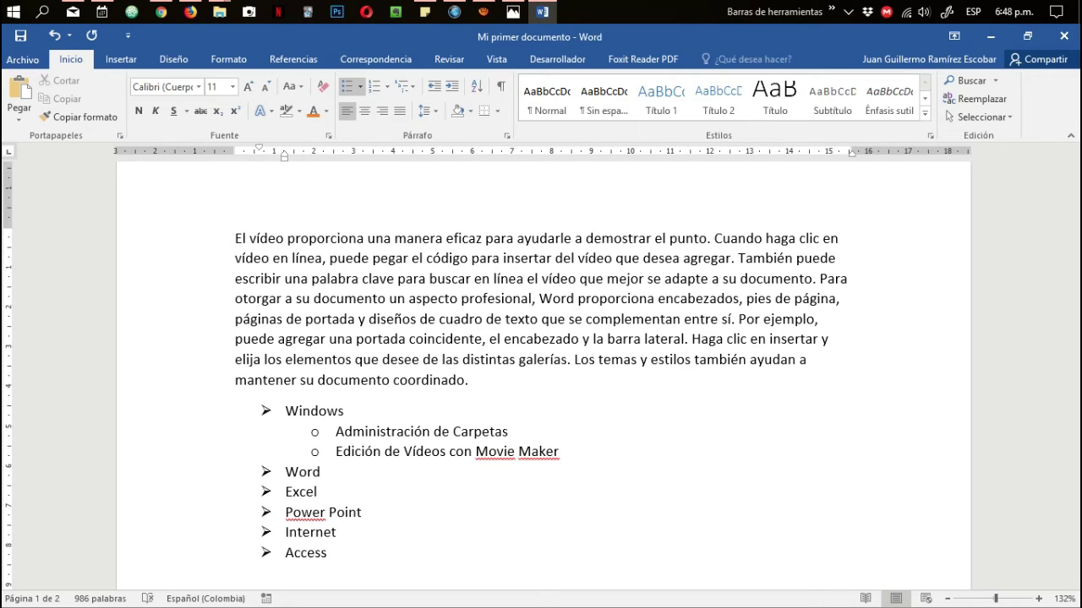
Step: Add 'Formato de celdas' and 'Fórmulas y funciones' as sub-items under Excel
key("Return")
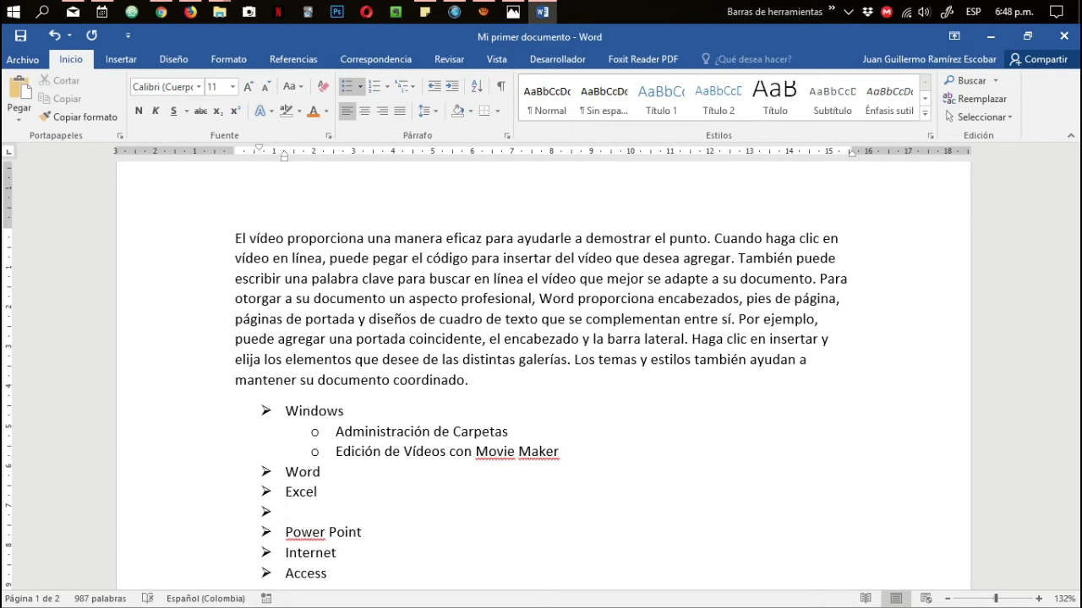
key("Tab")
type("Formato de ")
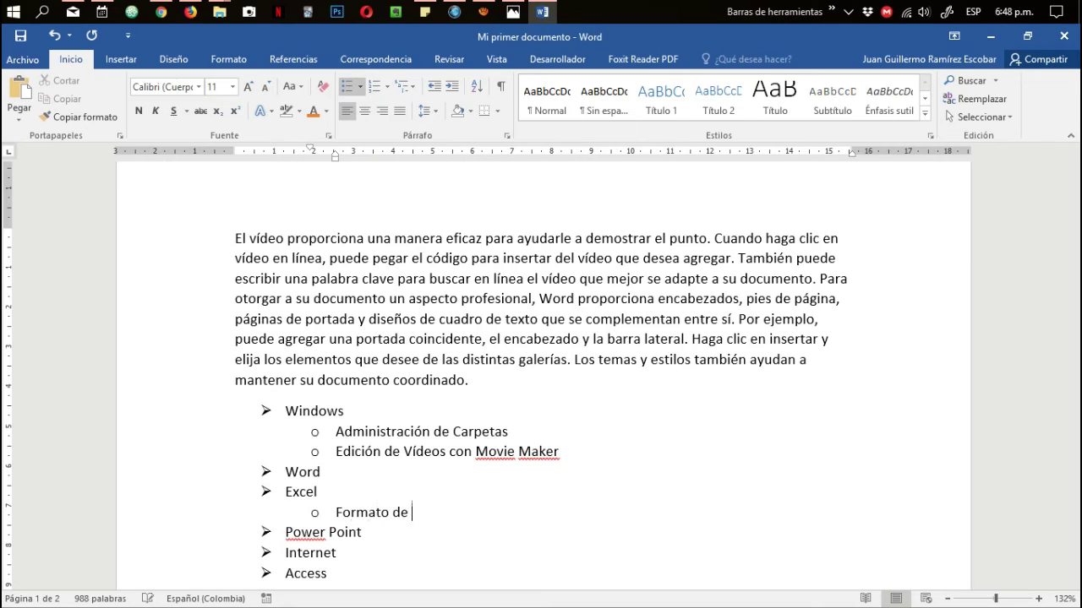
type("celdas")
key("Return")
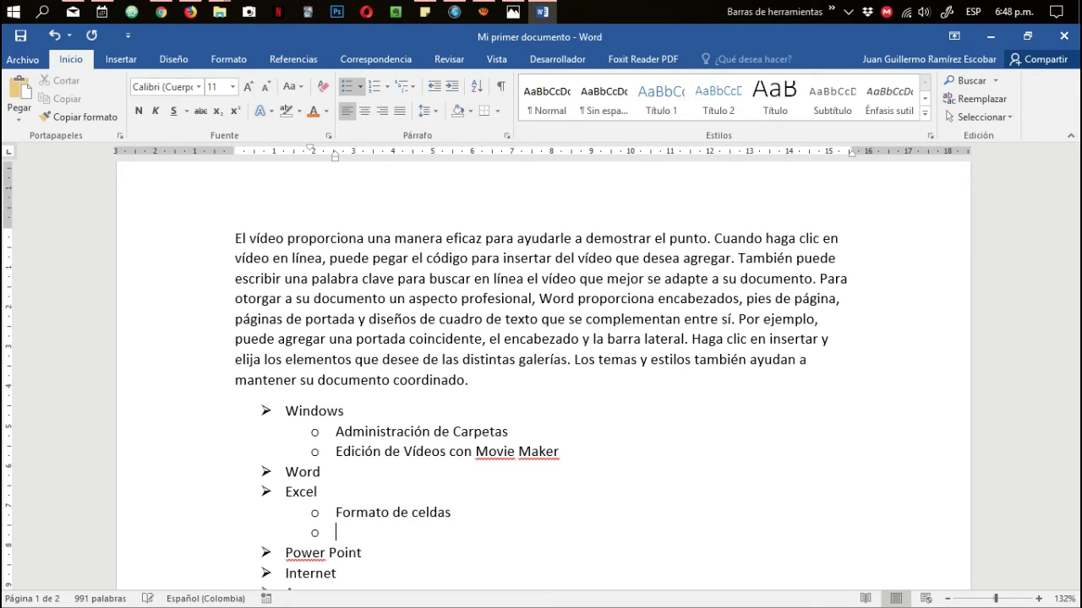
type("Fórmulas y funciones")
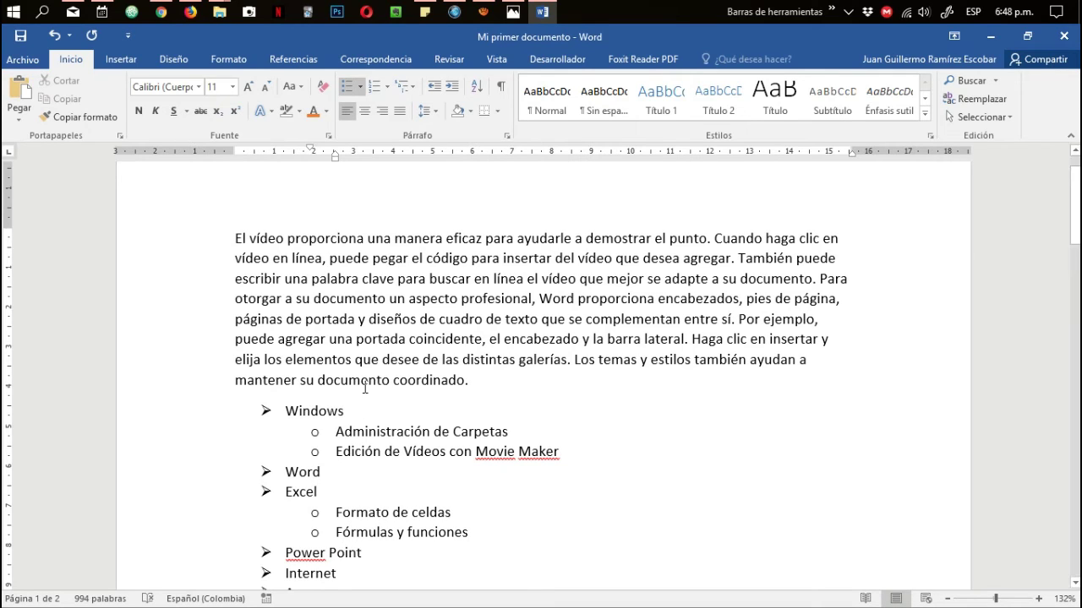
scroll(365, 387, "down", 1)
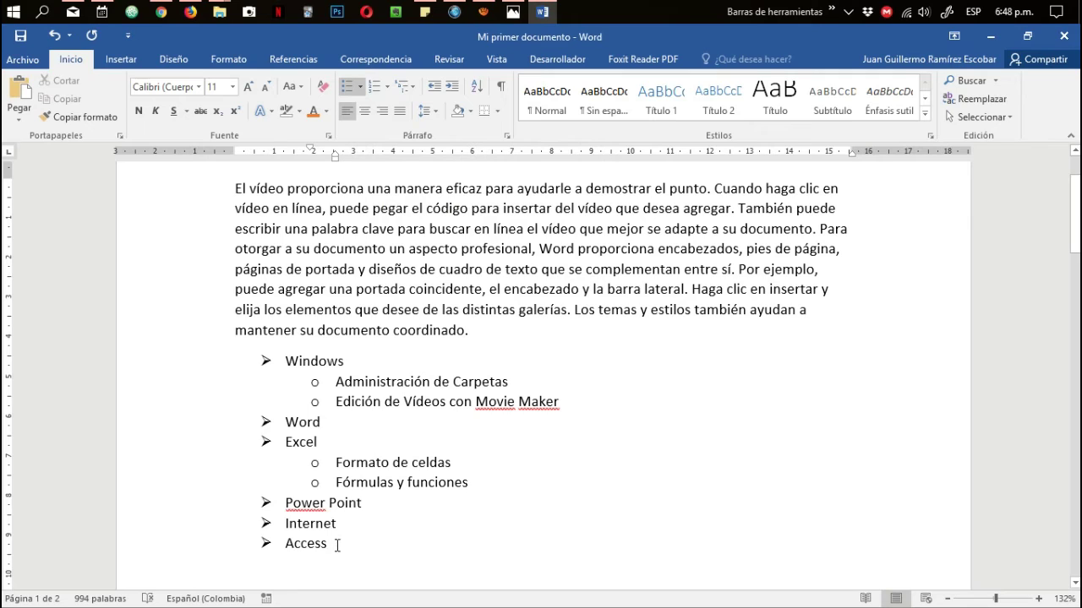
Step: Apply 1. 2. 3. numbering to the whole list from Windows to Access
left_click_drag(350, 555, 201, 365)
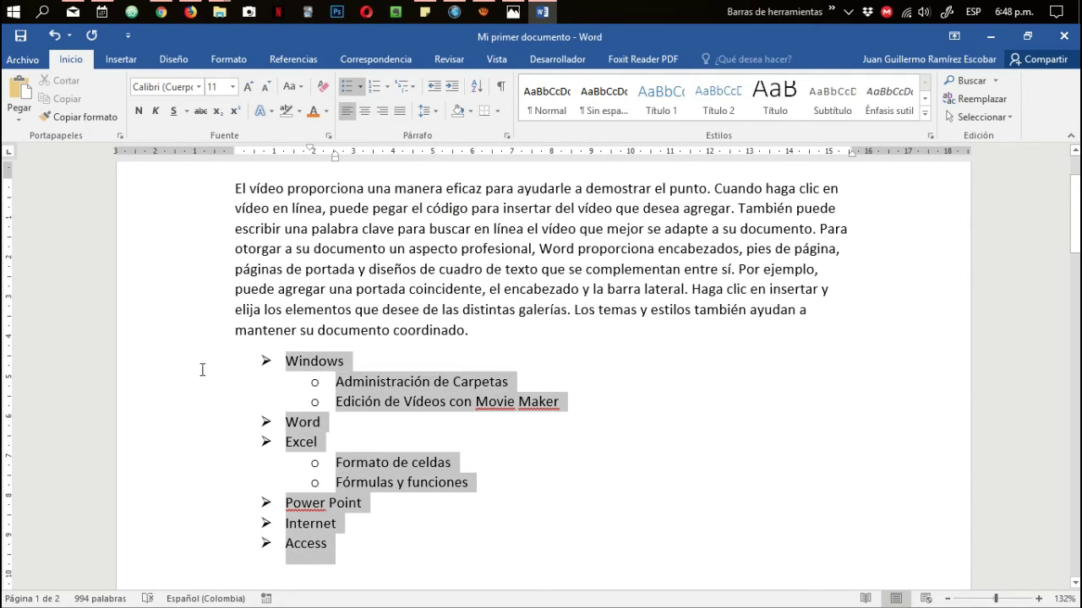
left_click(385, 88)
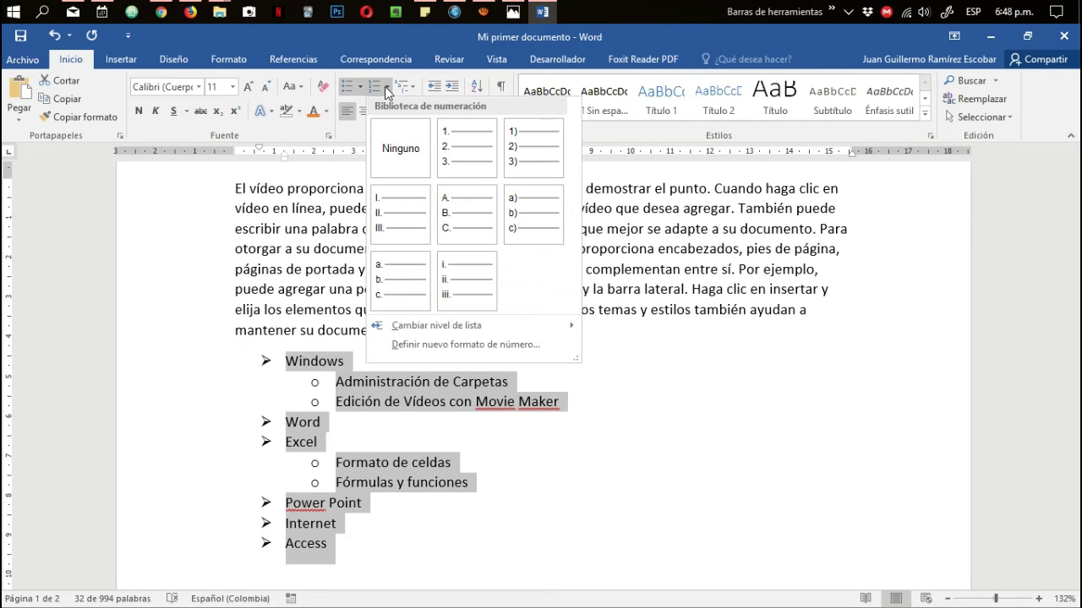
left_click(473, 161)
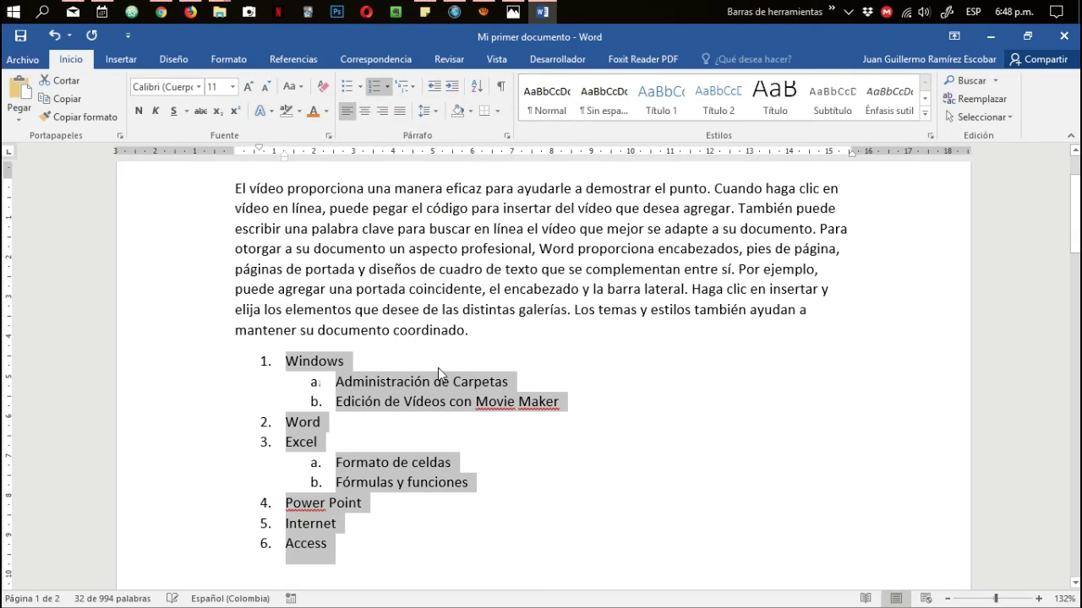
left_click(394, 420)
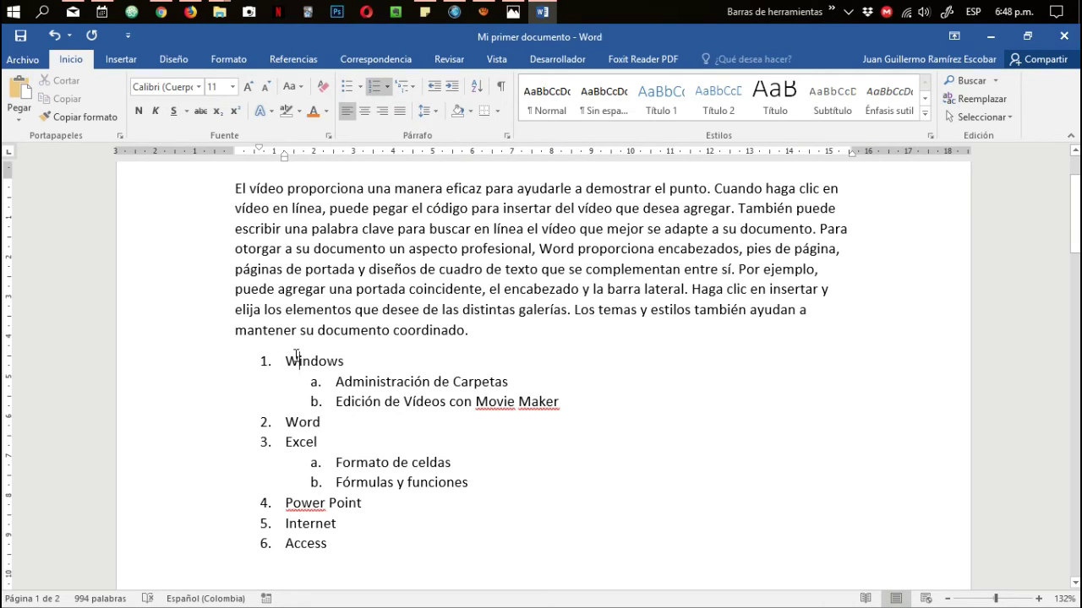
Step: Inspect the list's numbers and a., b. sub-item letters, then reselect the list
left_click(286, 360)
left_click(320, 382)
left_click(280, 372)
left_click(264, 360)
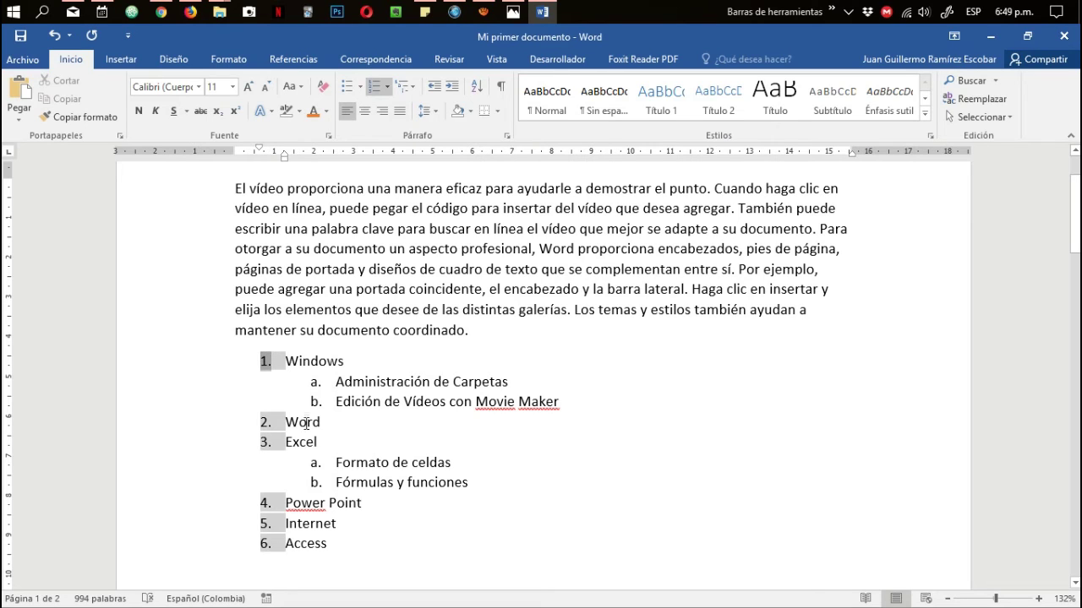
left_click(395, 481)
left_click_drag(347, 551, 210, 366)
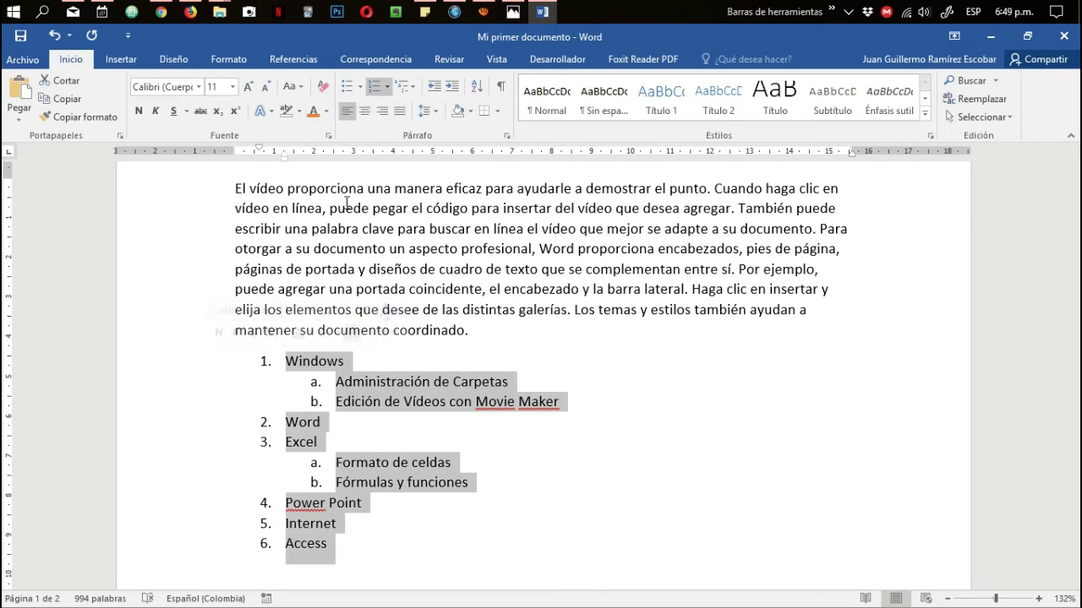
Step: Apply the 1. / 1.1. / 1.1.1. multilevel numbering to the list
left_click(415, 87)
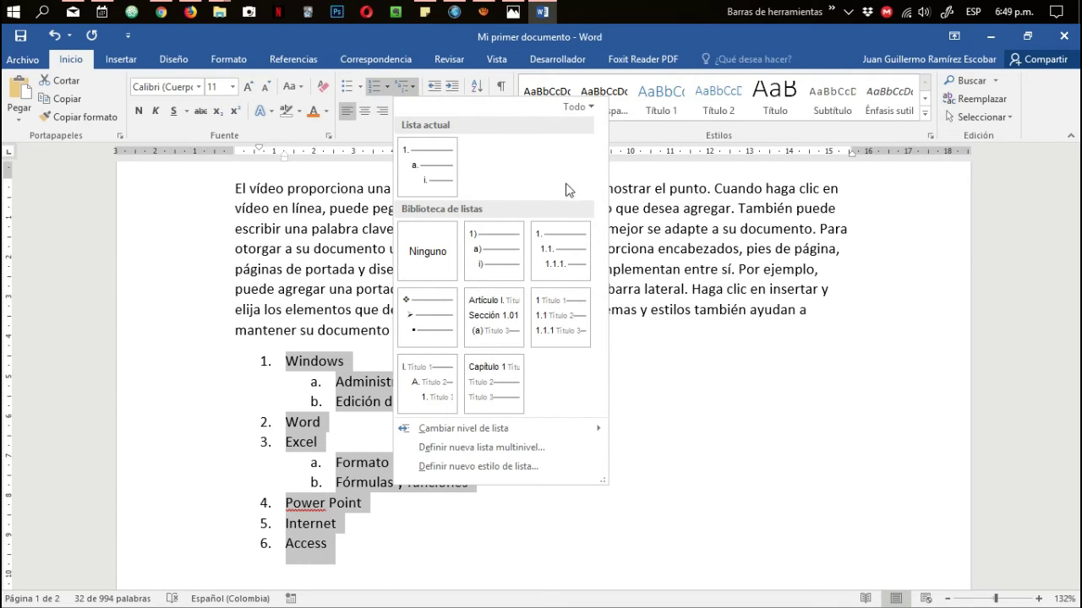
left_click(565, 262)
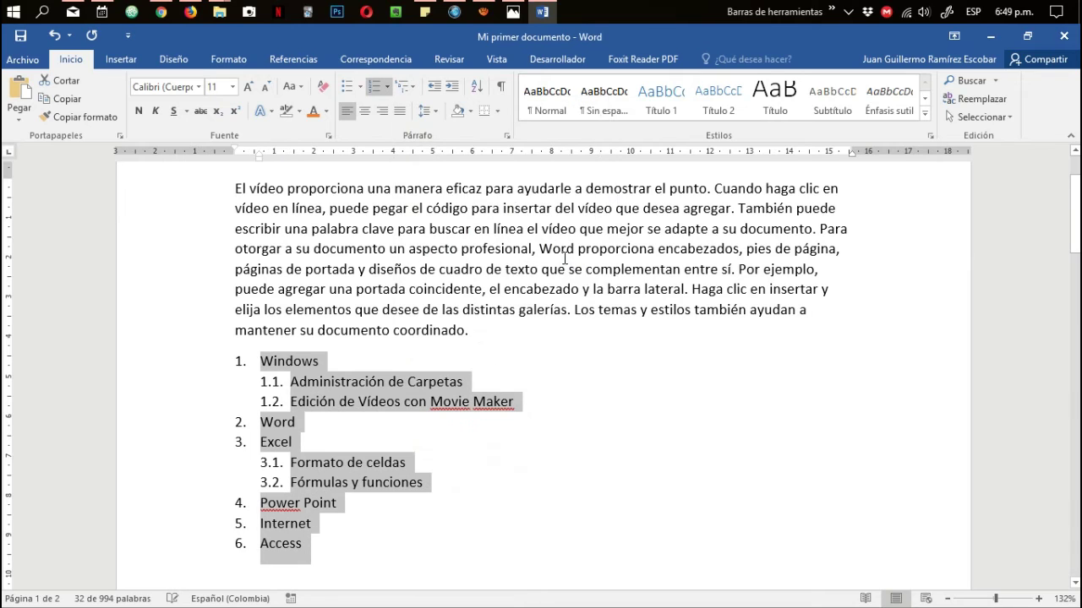
left_click(372, 422)
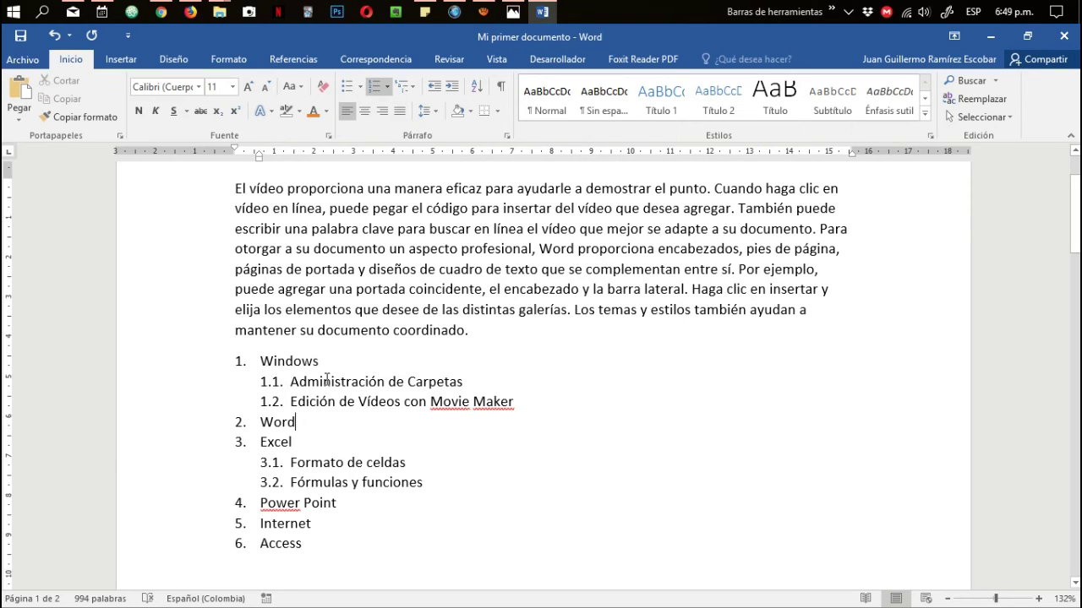
Step: Add 'Explorador de Windows' as a third-level item under Administración de Carpetas
left_click(467, 382)
key("Return")
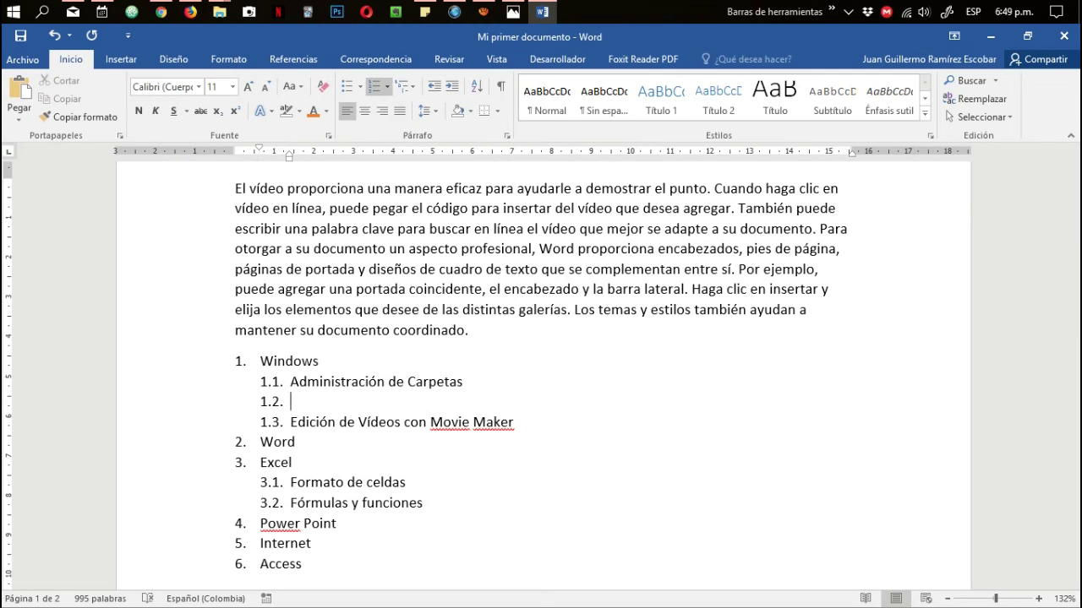
key("Tab")
type("Explorador de")
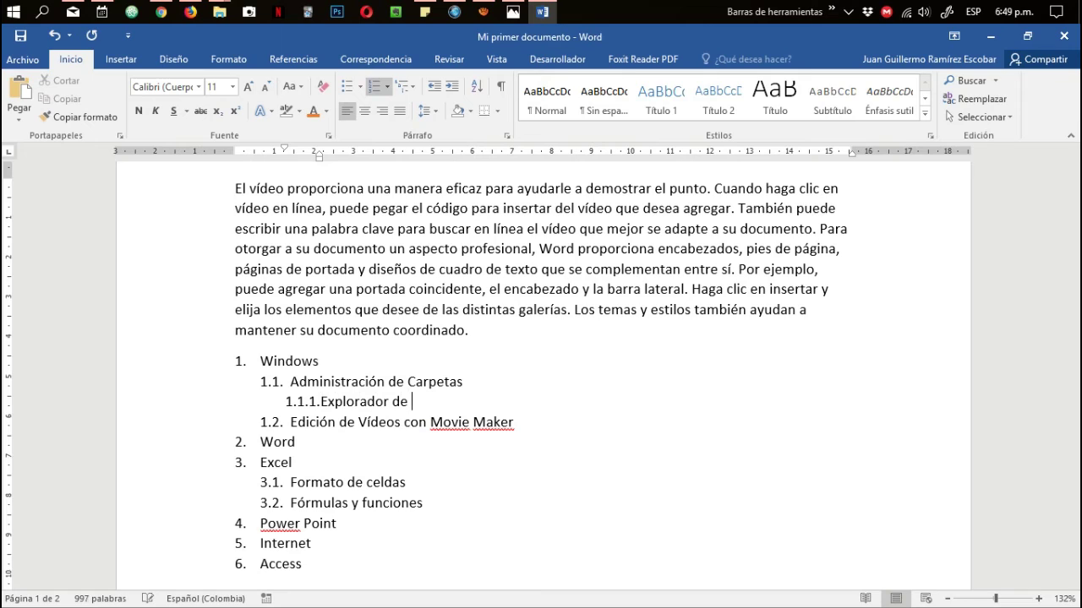
type(" Window")
key("BackSpace")
key("BackSpace")
type("os")
key("BackSpace")
type("ws")
Step: Add 'Funciones estadísticas' and 'Funciones de búsqueda y referencia' under Fórmulas y funciones
left_click(461, 502)
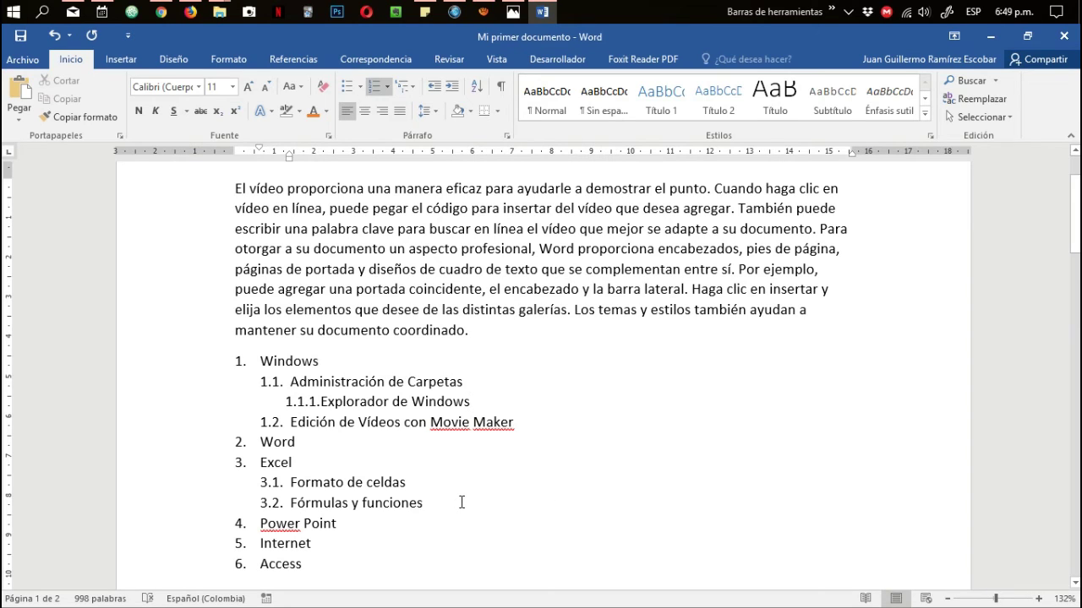
key("Return")
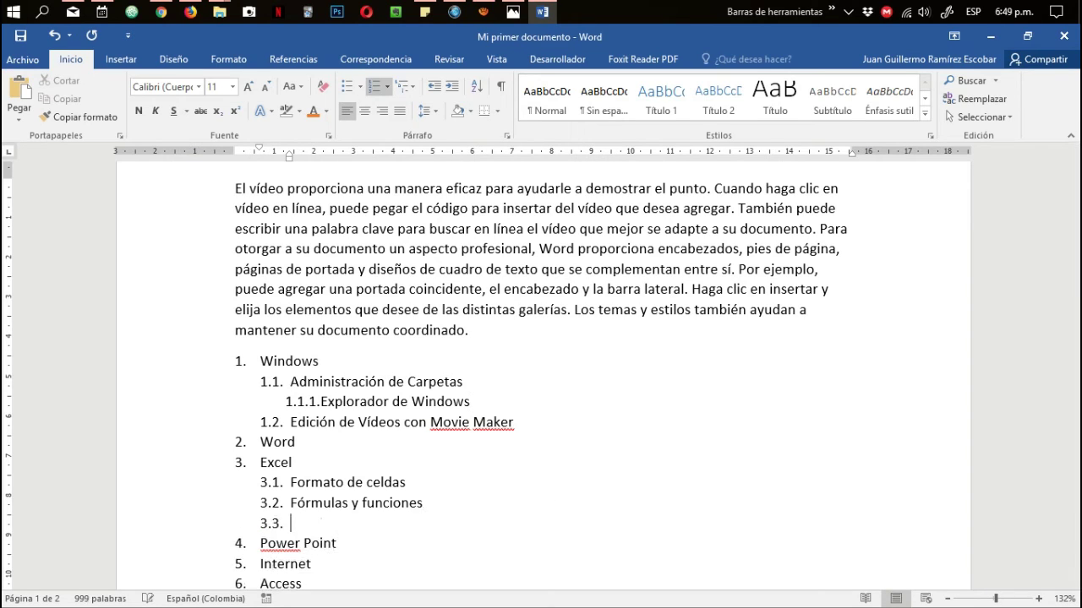
key("Tab")
type("Funciones est")
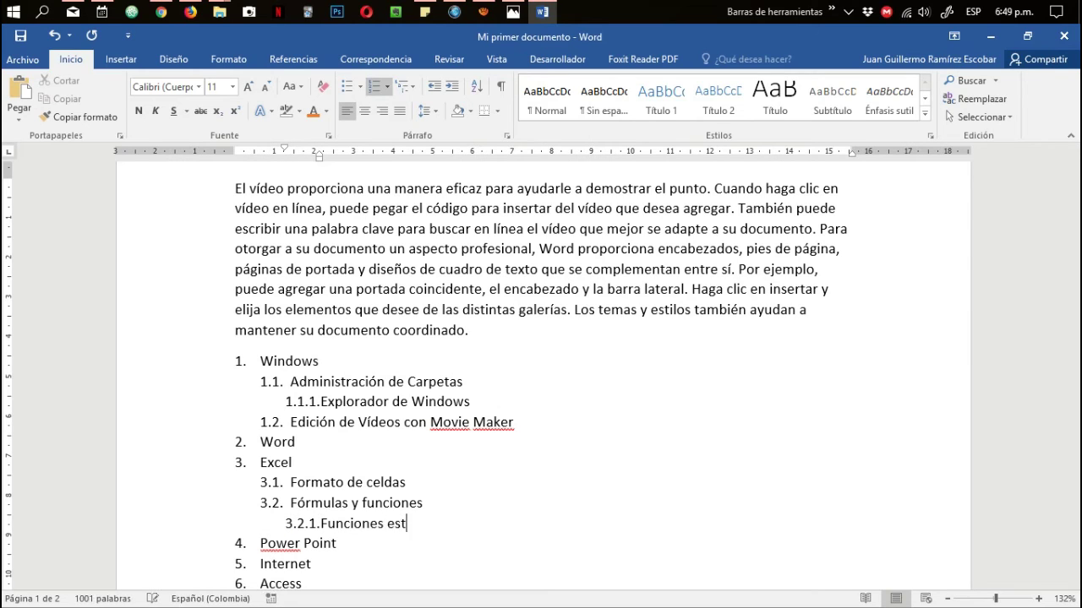
type("adísticas")
key("Return")
type("Funciones ")
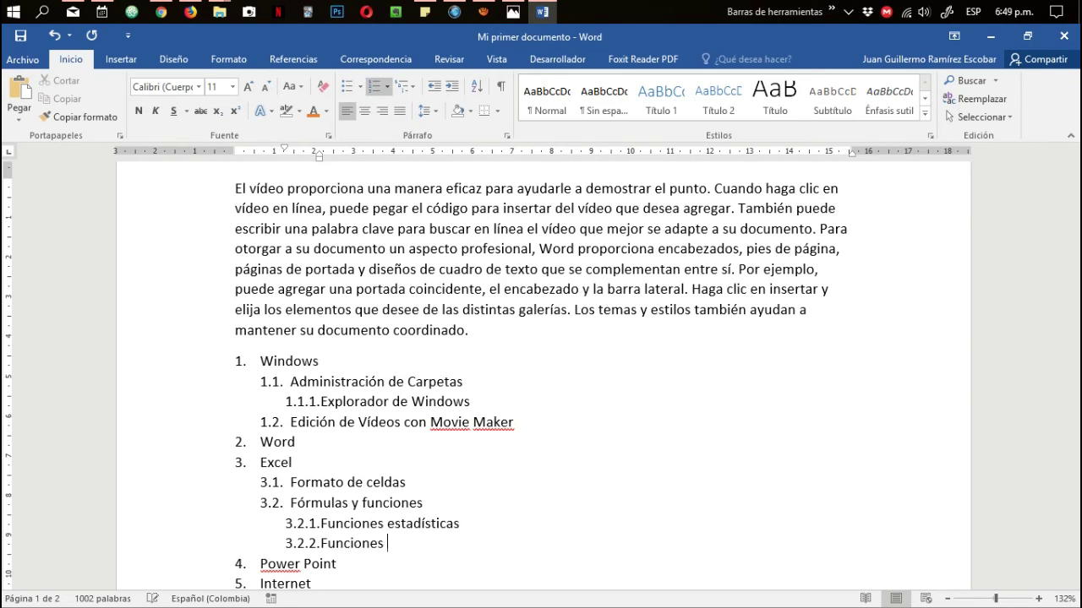
type("de búsqueda y referencia")
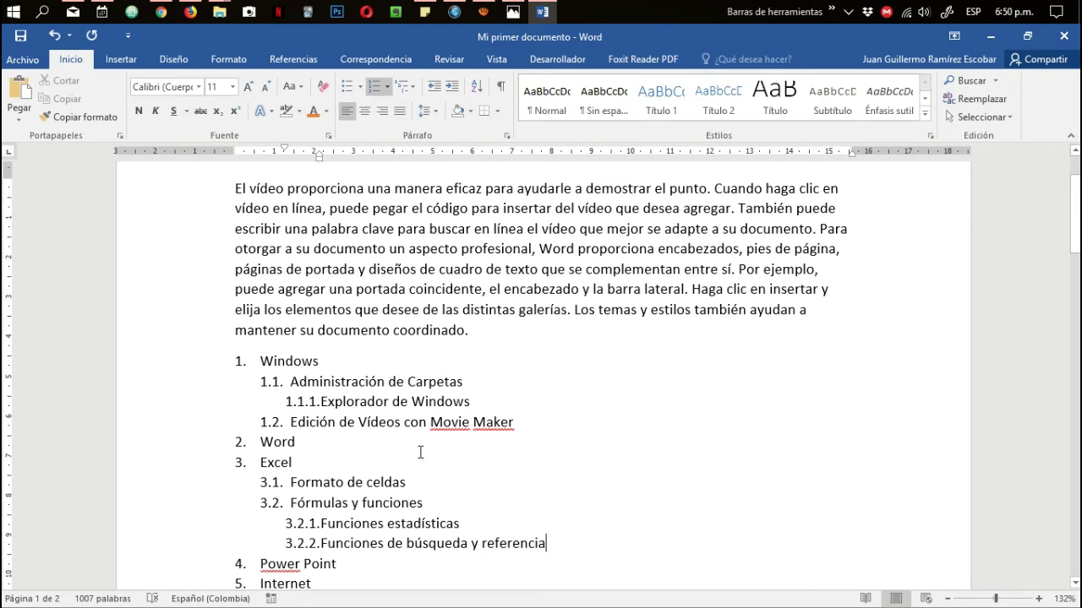
scroll(420, 453, "down", 1)
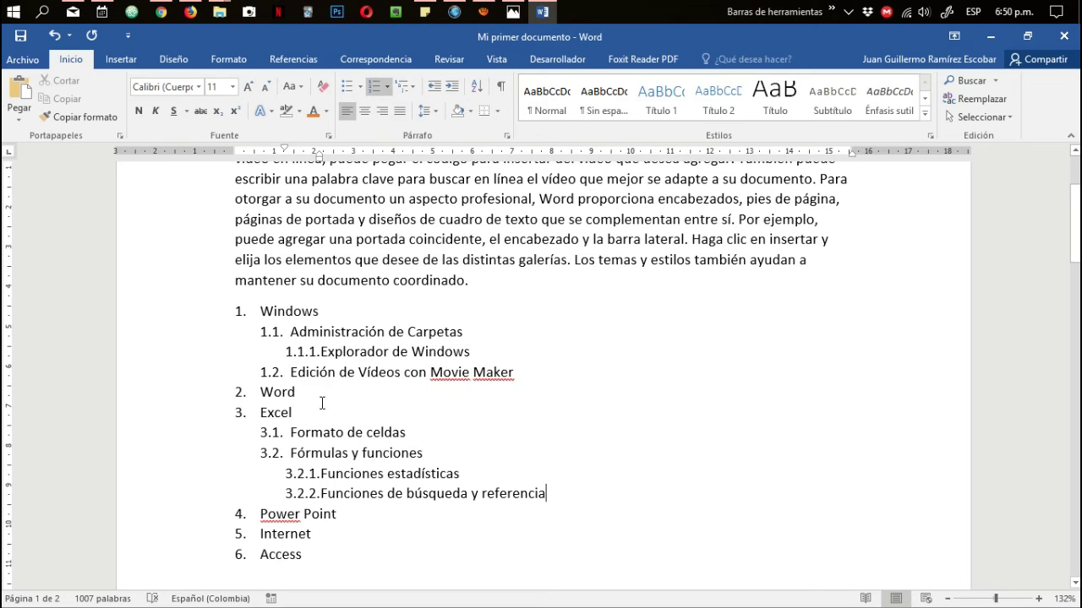
scroll(346, 273, "down", 7)
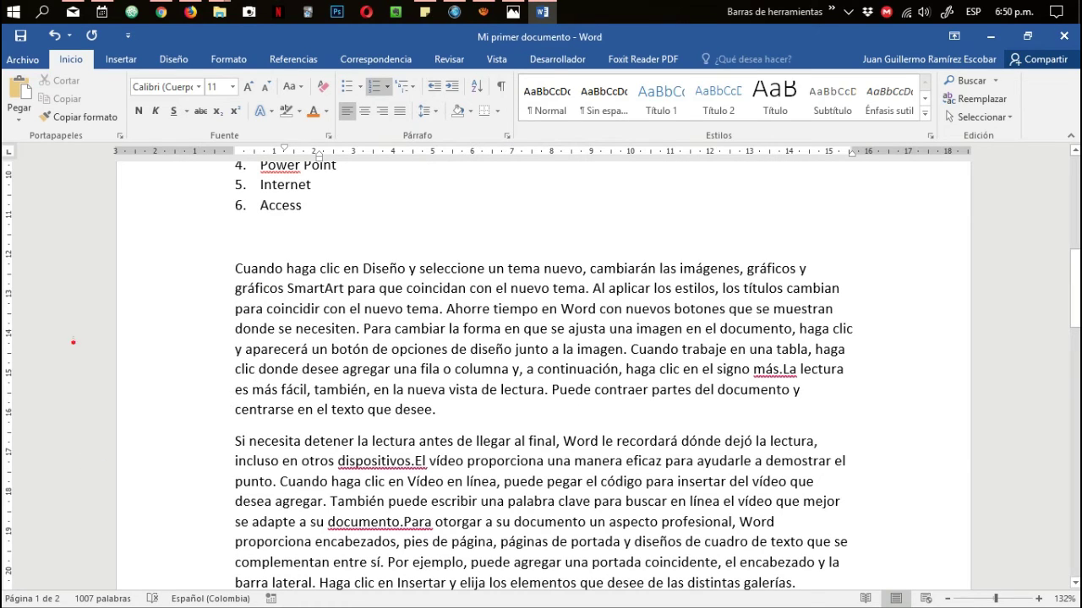
left_click_drag(118, 224, 971, 546)
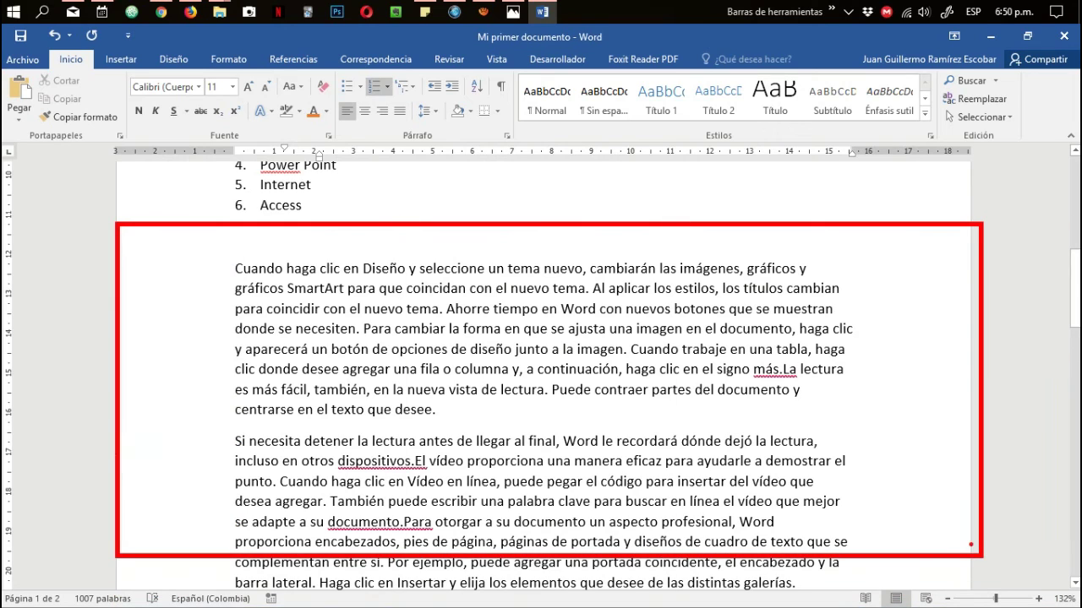
left_click_drag(960, 398, 835, 395)
left_click_drag(852, 151, 854, 592)
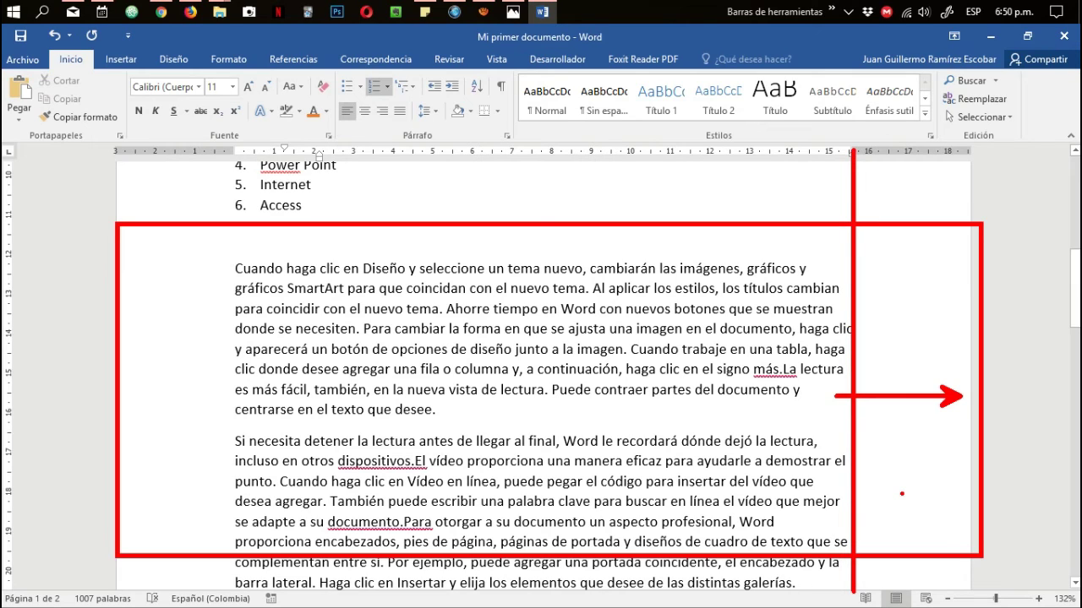
left_click_drag(789, 438, 855, 441)
mouse_move(826, 576)
left_mouse_down()
mouse_move(826, 451)
mouse_move(835, 468)
left_mouse_up()
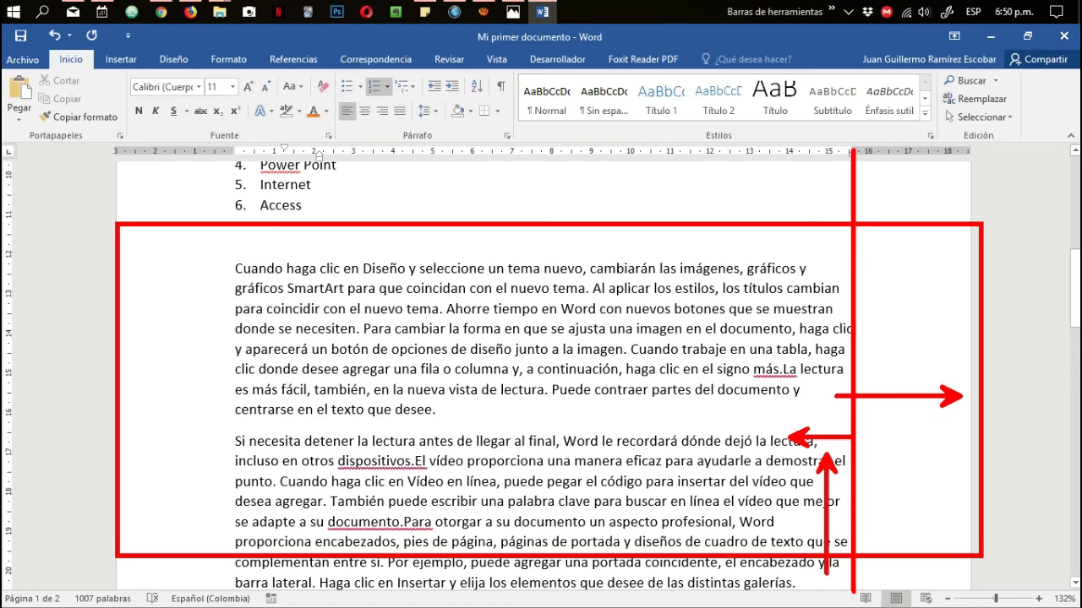
key("Escape")
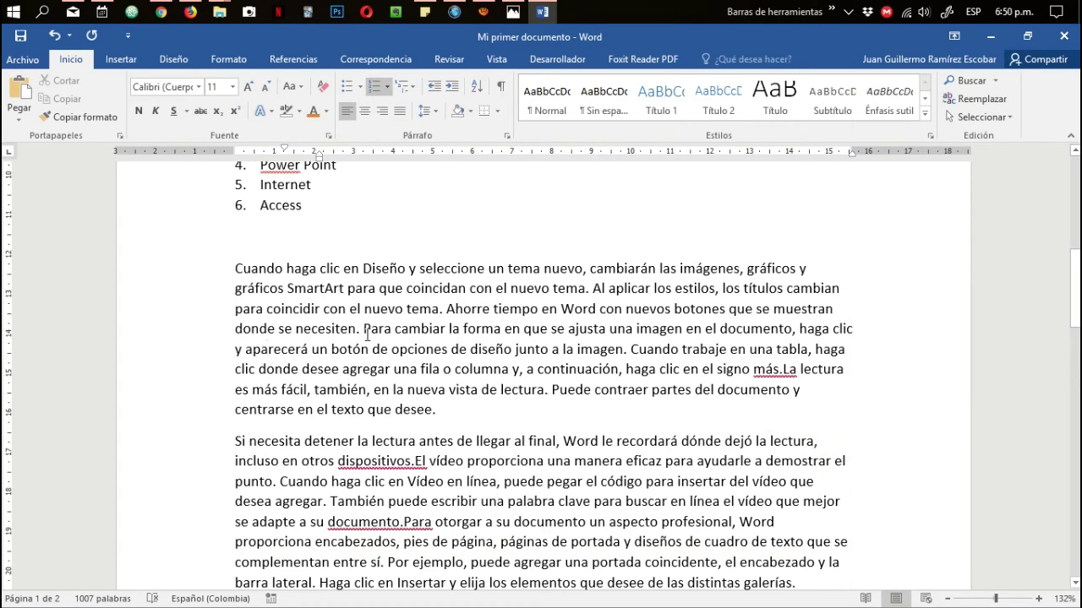
left_click(367, 335)
Step: Split off 'Para cambiar la forma…' as a paragraph, indent it, then restore the margin
key("Return")
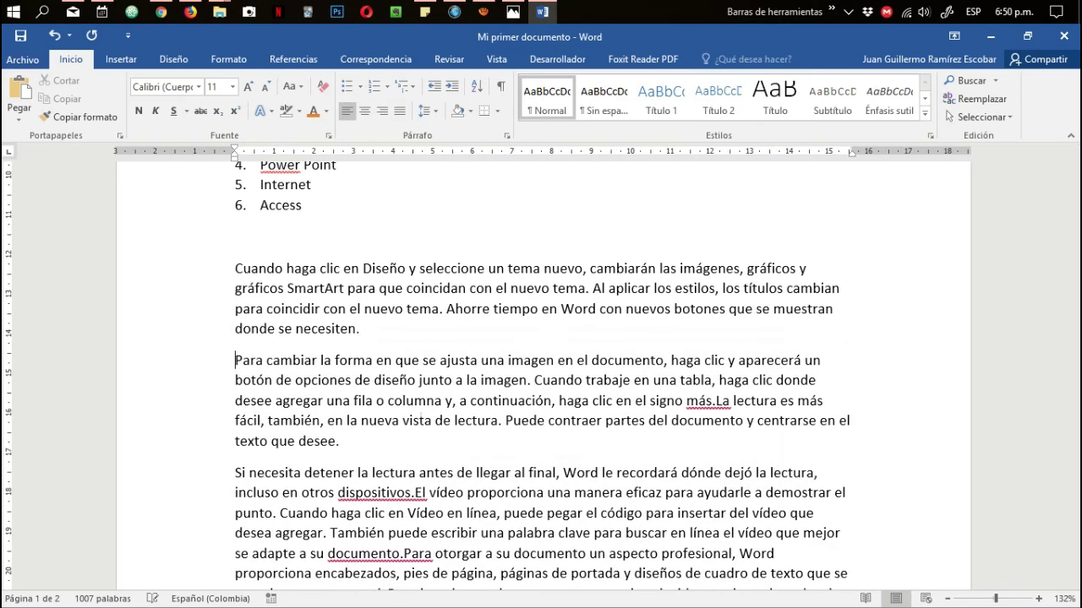
double_click(202, 413)
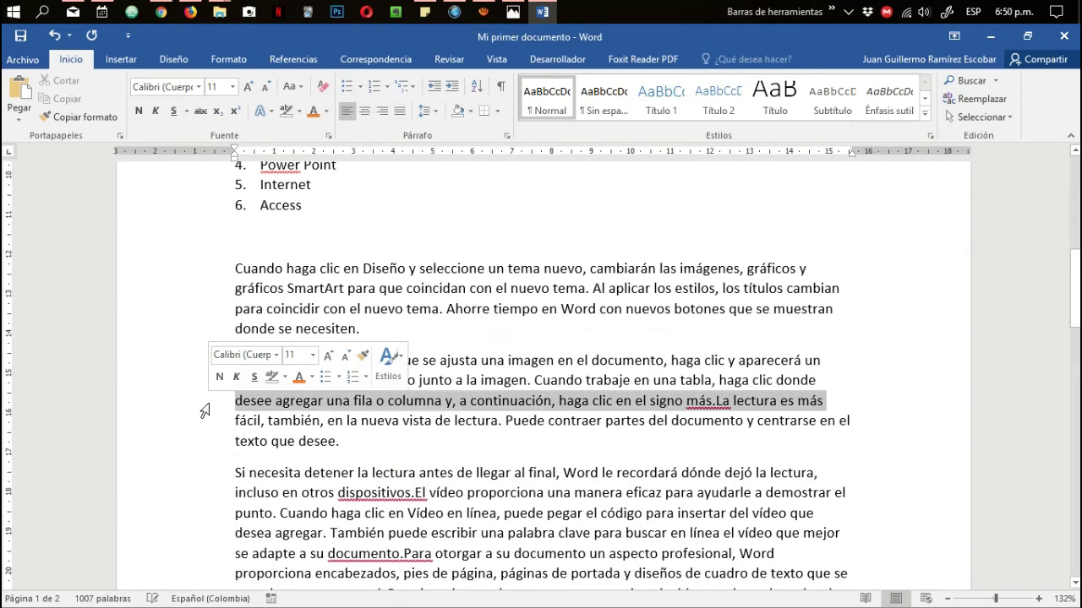
left_click(449, 90)
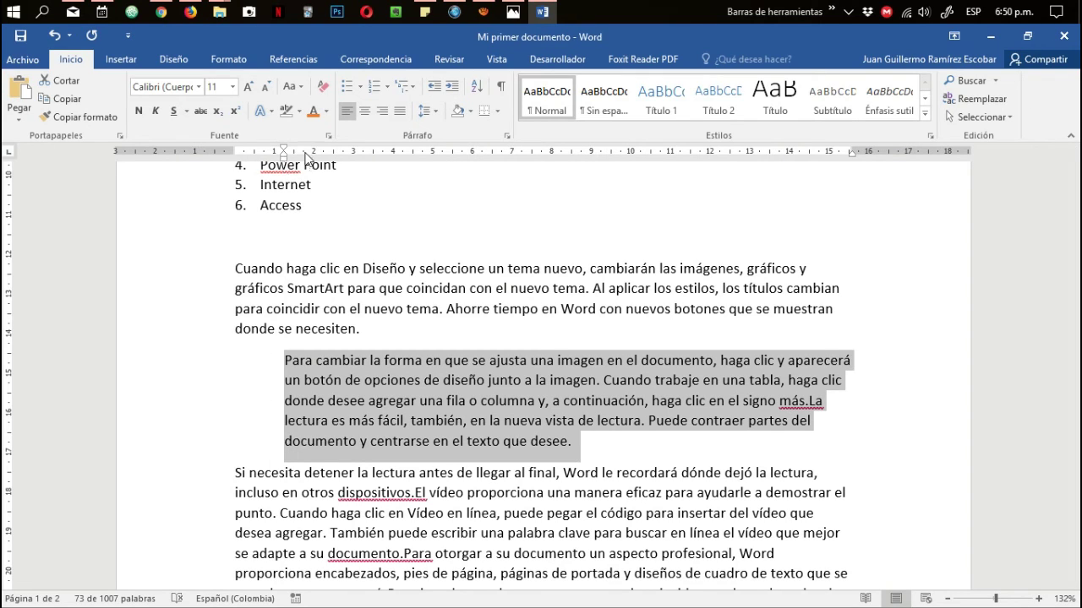
left_click(434, 87)
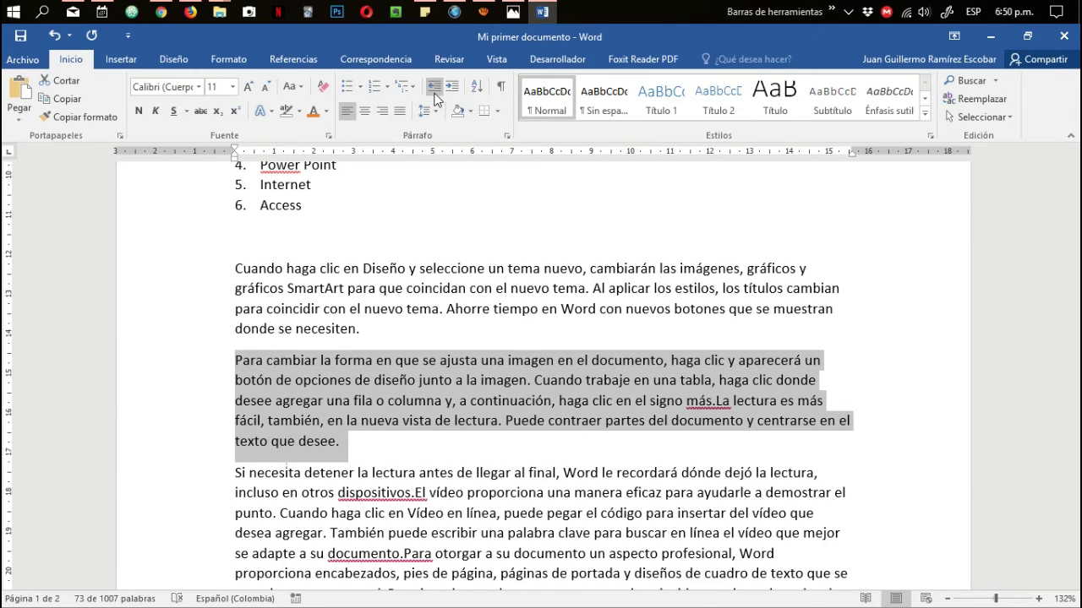
scroll(406, 202, "up", 1)
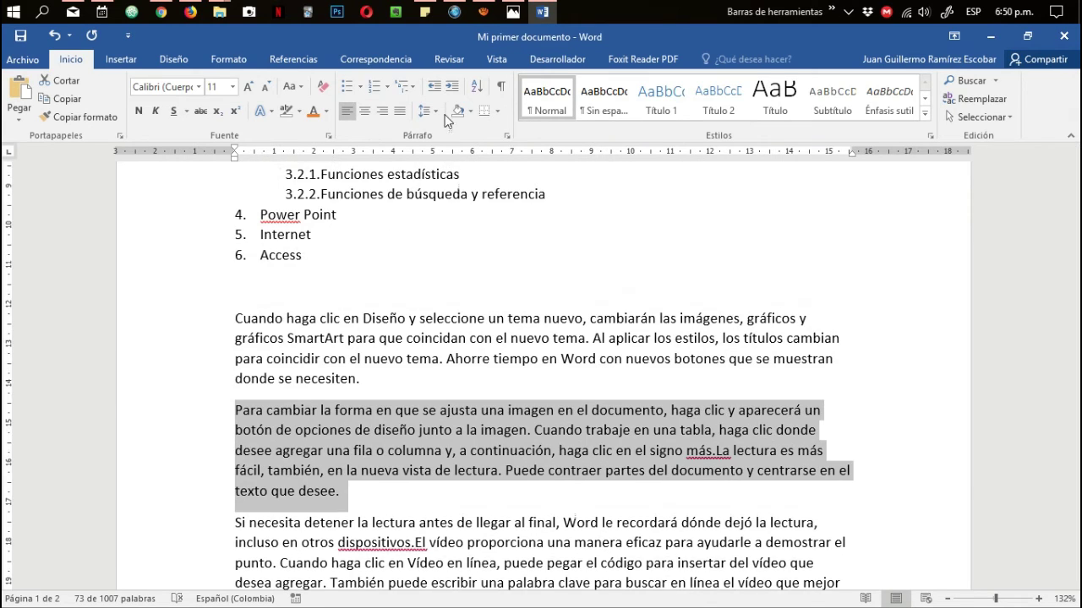
scroll(363, 248, "up", 1)
scroll(403, 170, "up", 1)
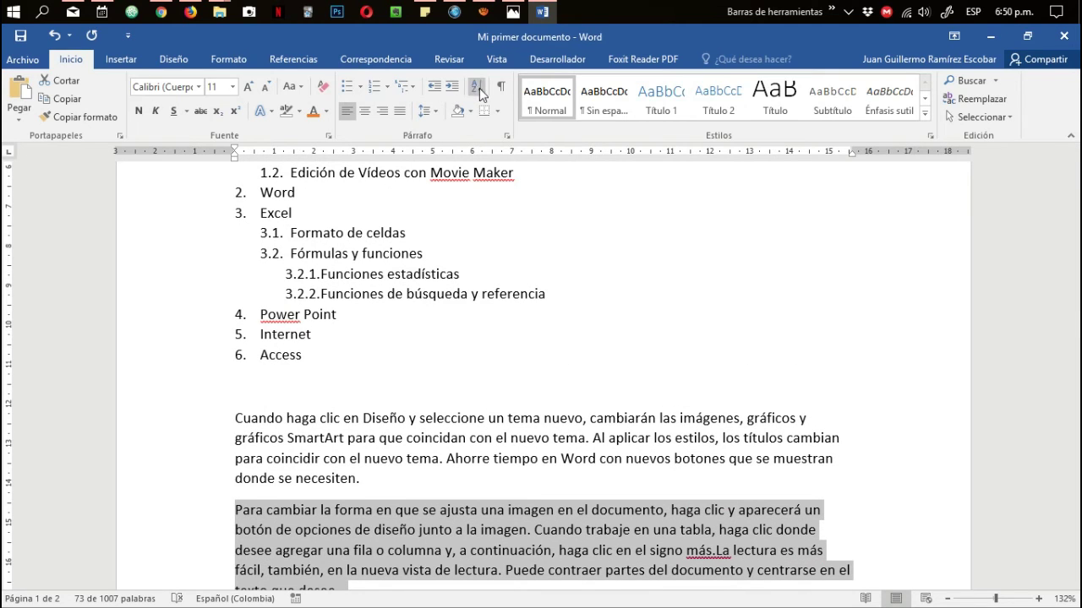
scroll(367, 252, "up", 2)
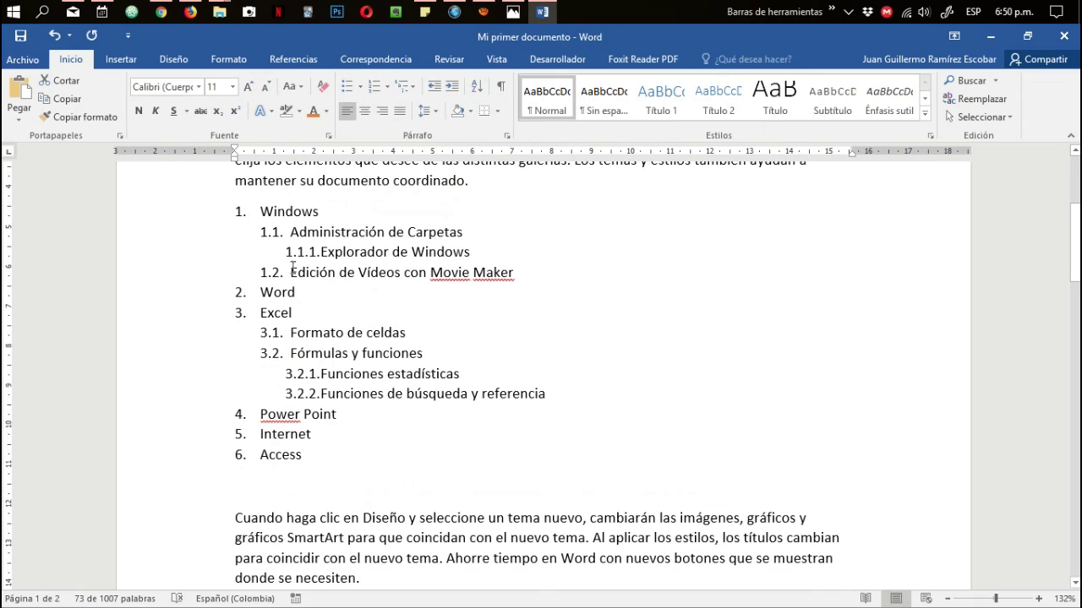
Step: Convert the selected list to bullets and sort its paragraphs in ascending order
left_click_drag(306, 471, 174, 213)
left_click(347, 84)
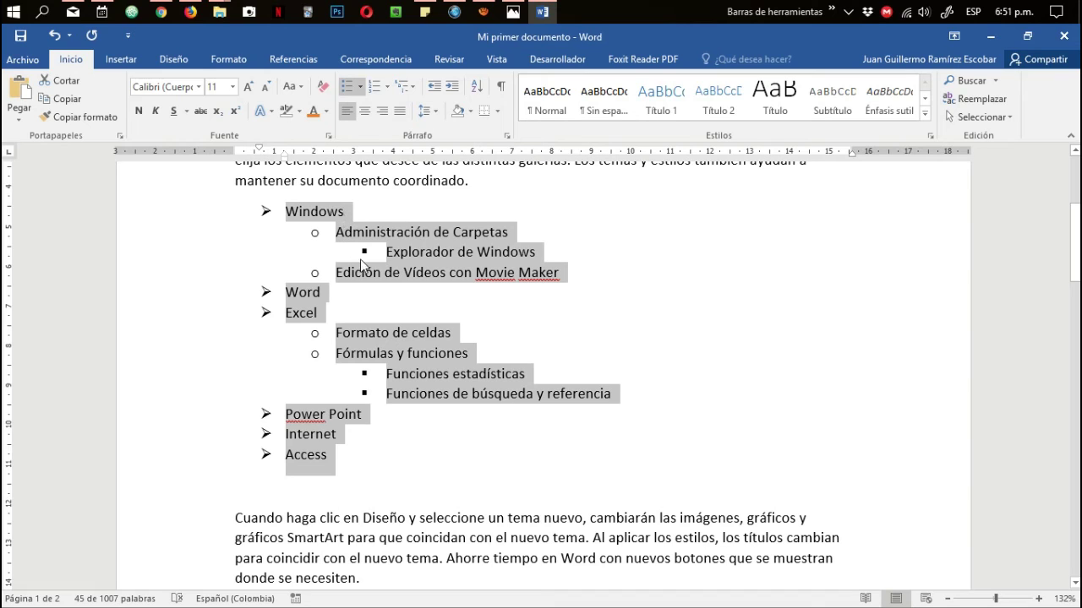
left_click(481, 90)
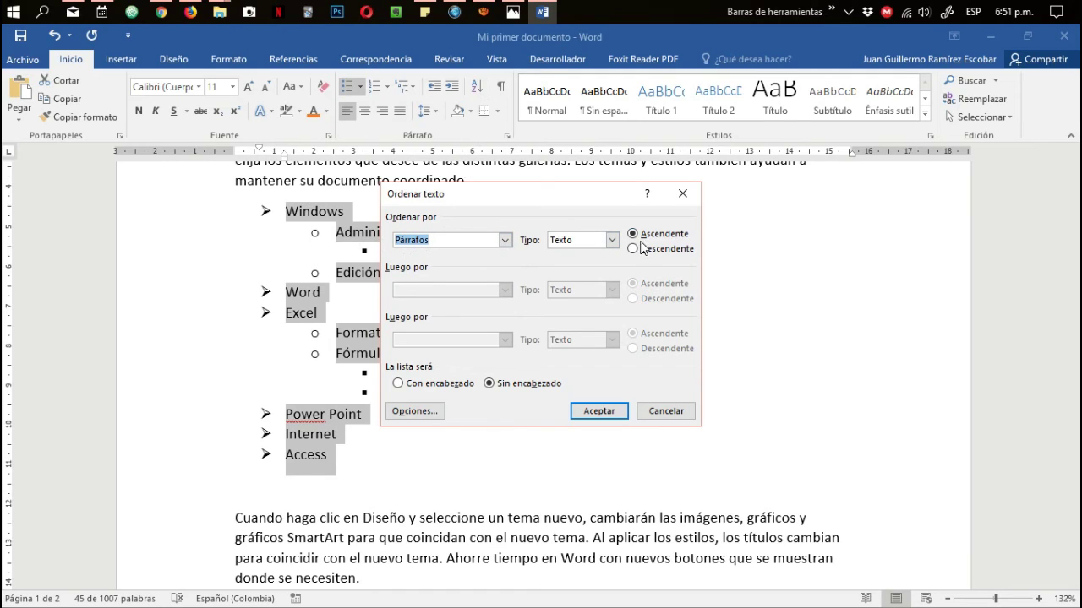
left_click(607, 414)
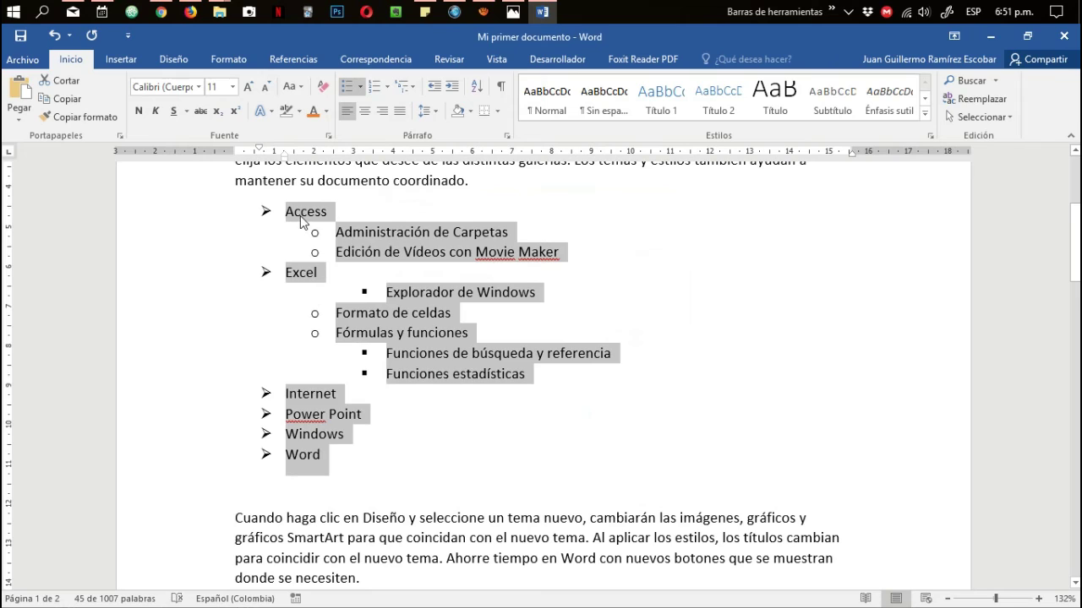
left_click(300, 218)
Step: Check the positions and indent levels of Excel, Access and Administración de Carpetas
left_click(300, 272)
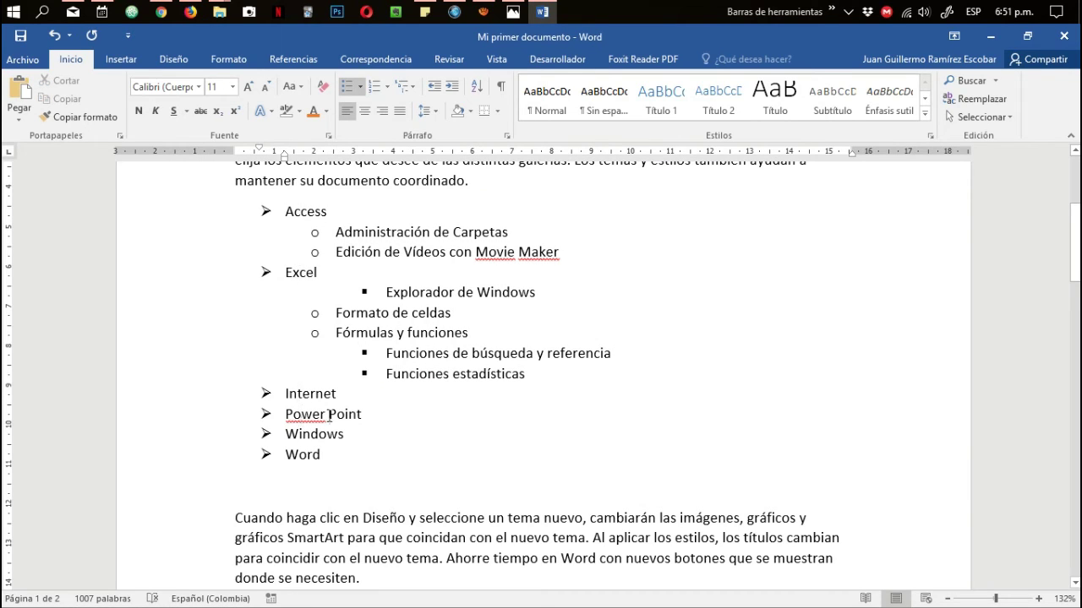
left_click(365, 233)
left_click(296, 215)
left_click(376, 230)
left_click_drag(556, 253, 294, 236)
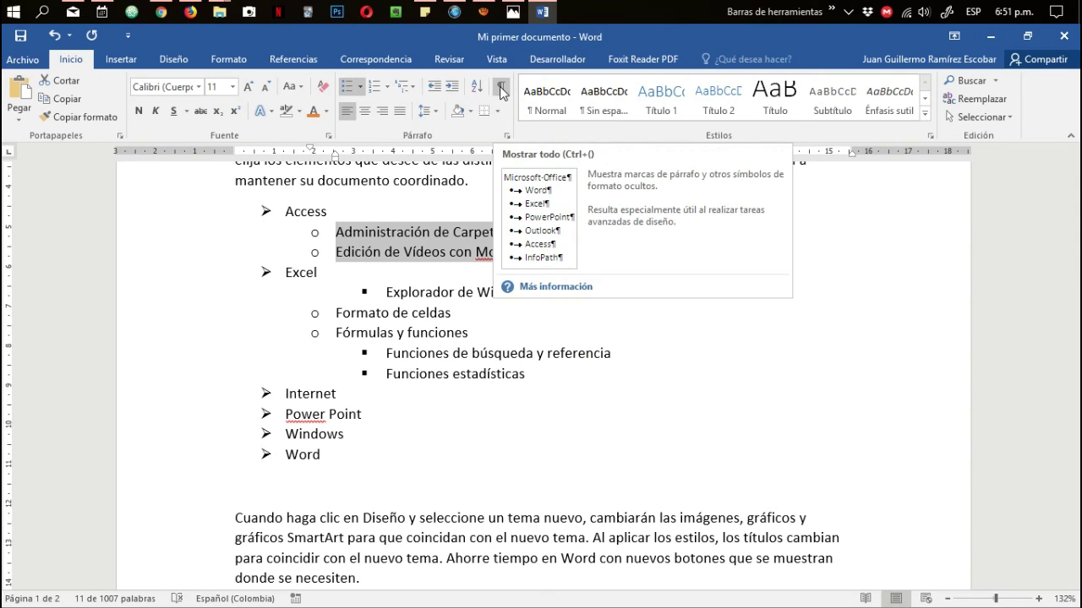
left_click(501, 88)
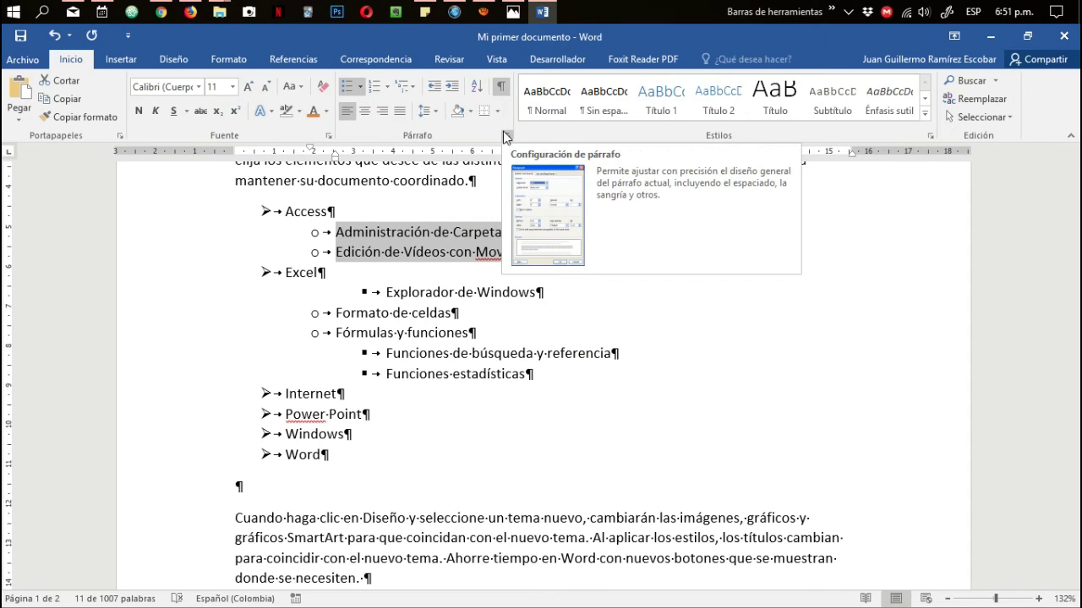
scroll(442, 338, "up", 4)
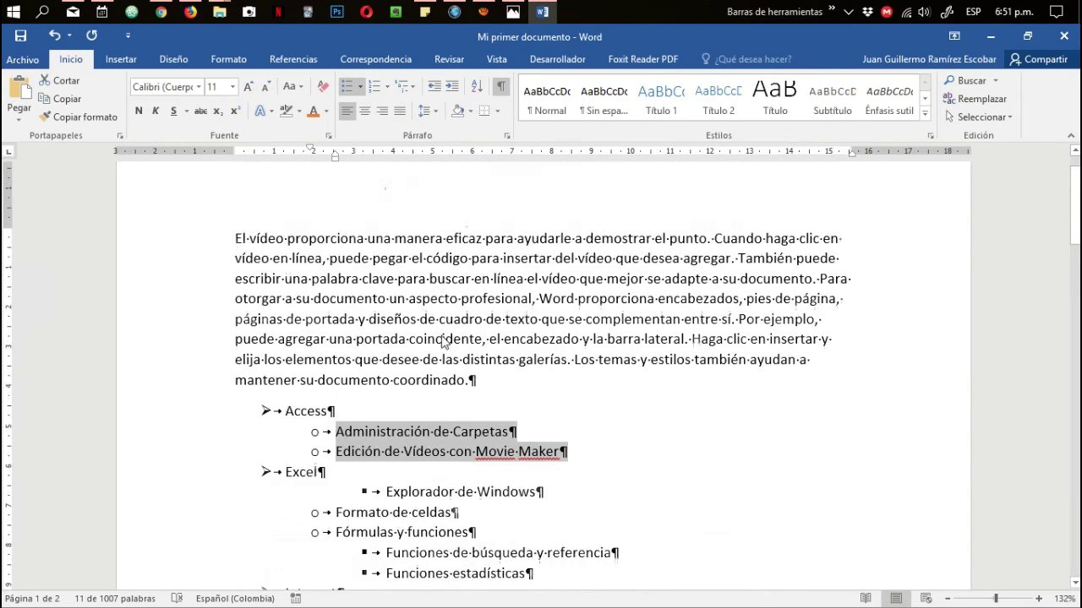
scroll(441, 338, "up", 1)
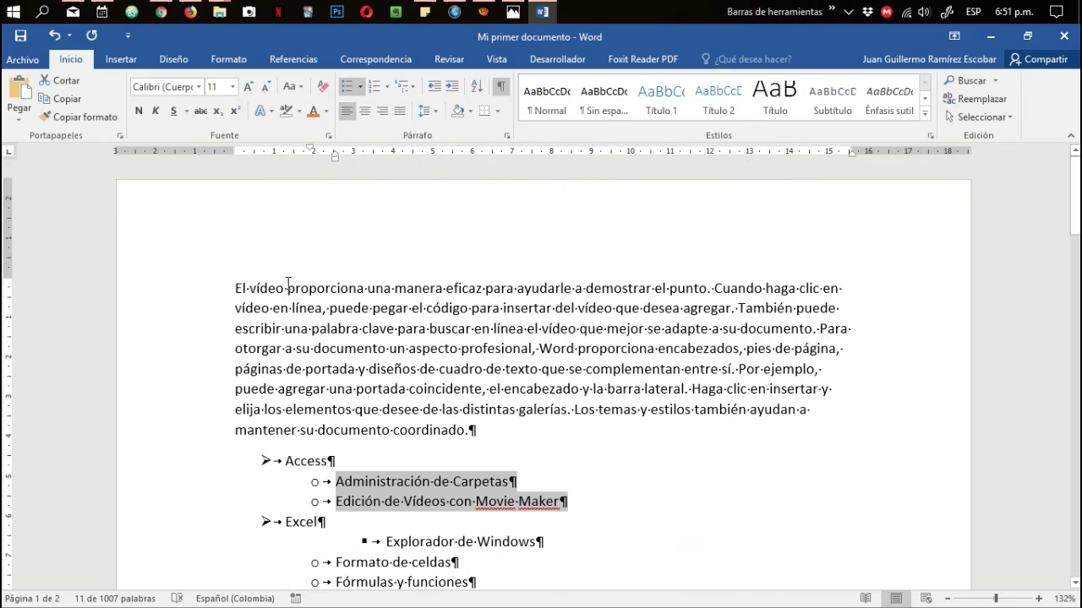
left_click(287, 284)
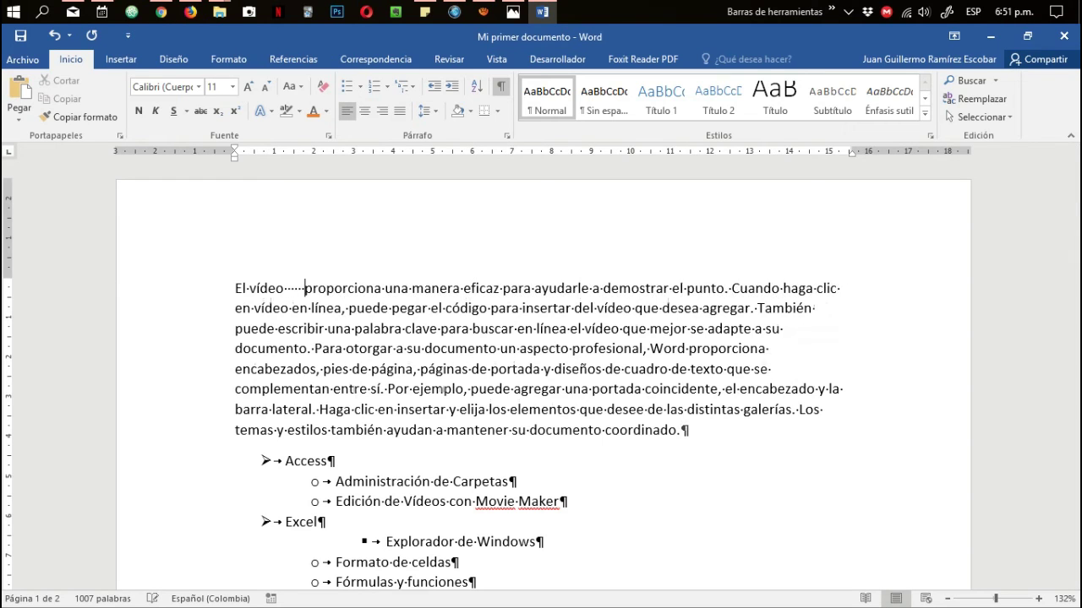
key("BackSpace")
key("BackSpace")
key("BackSpace")
key("BackSpace")
key("BackSpace")
key("BackSpace")
key("BackSpace")
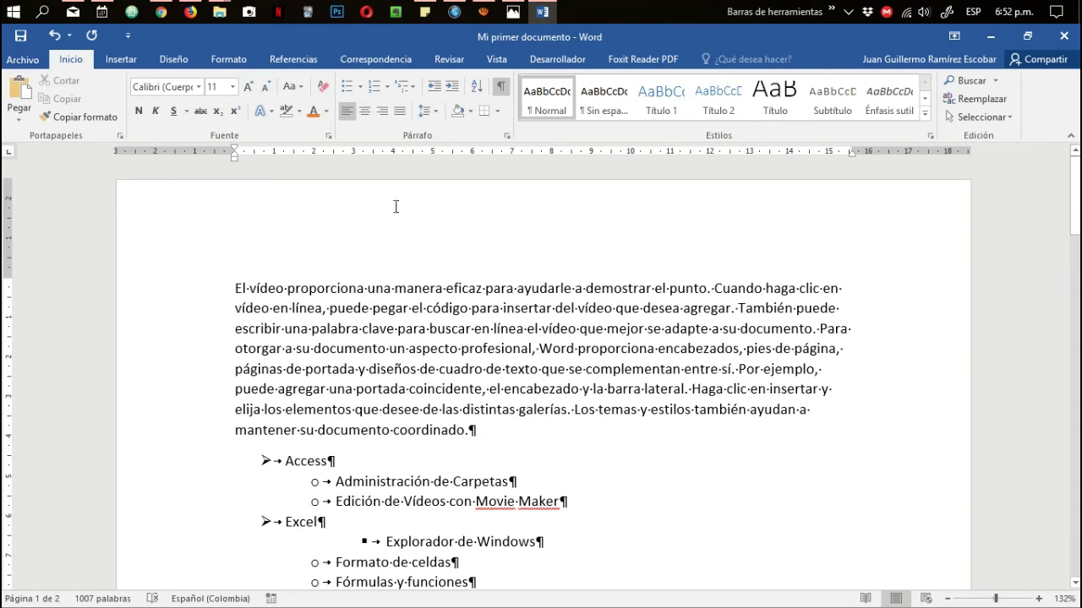
left_click(501, 89)
scroll(404, 323, "down", 3)
scroll(401, 329, "down", 5)
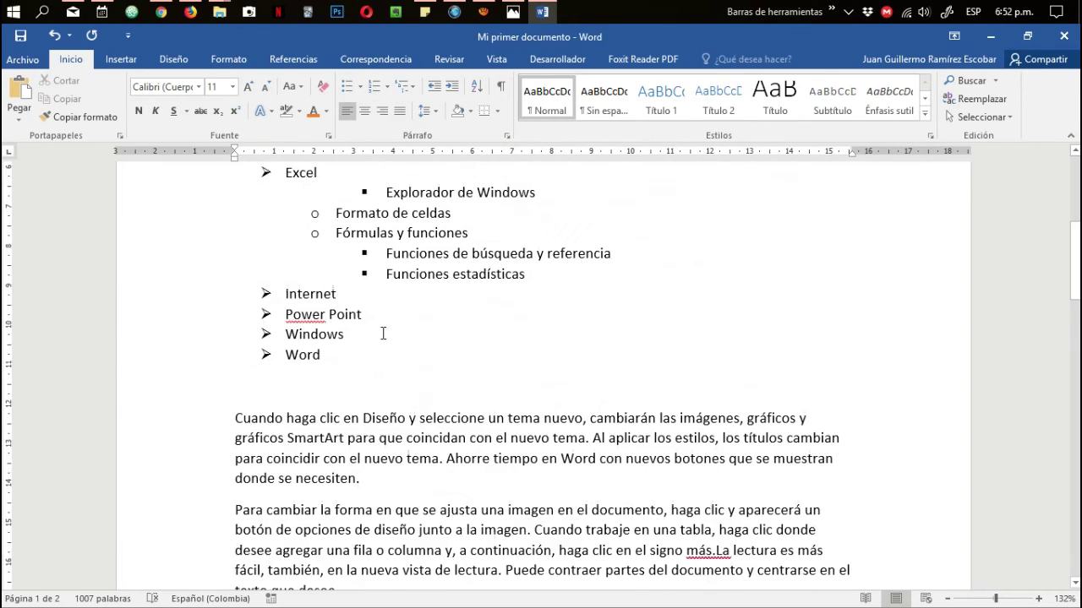
scroll(383, 334, "up", 7)
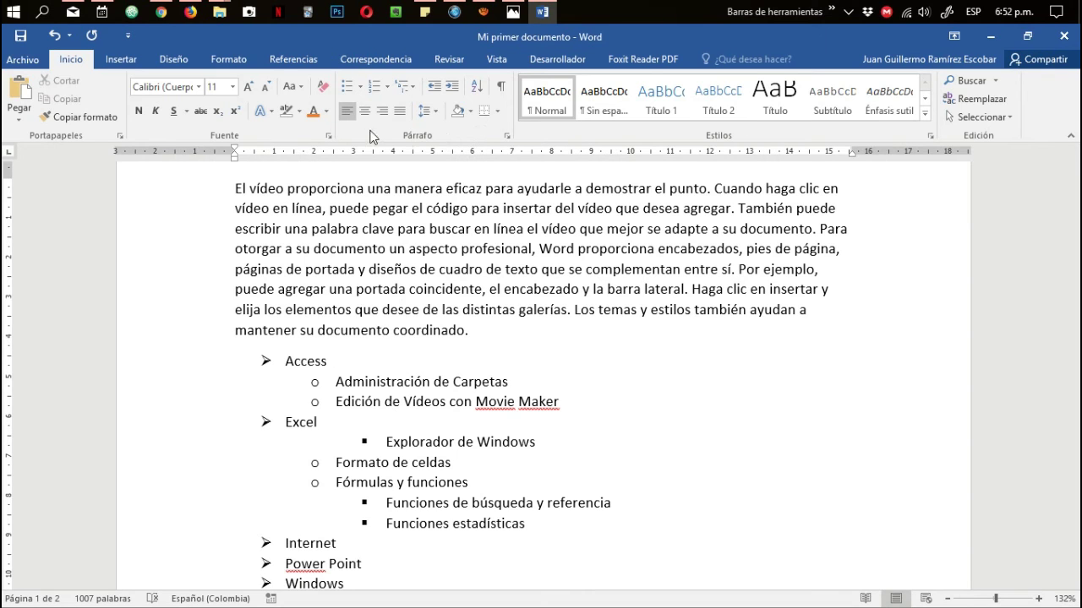
Step: Try centred and right alignment on the opening paragraph, then justify it
scroll(176, 311, "up", 2)
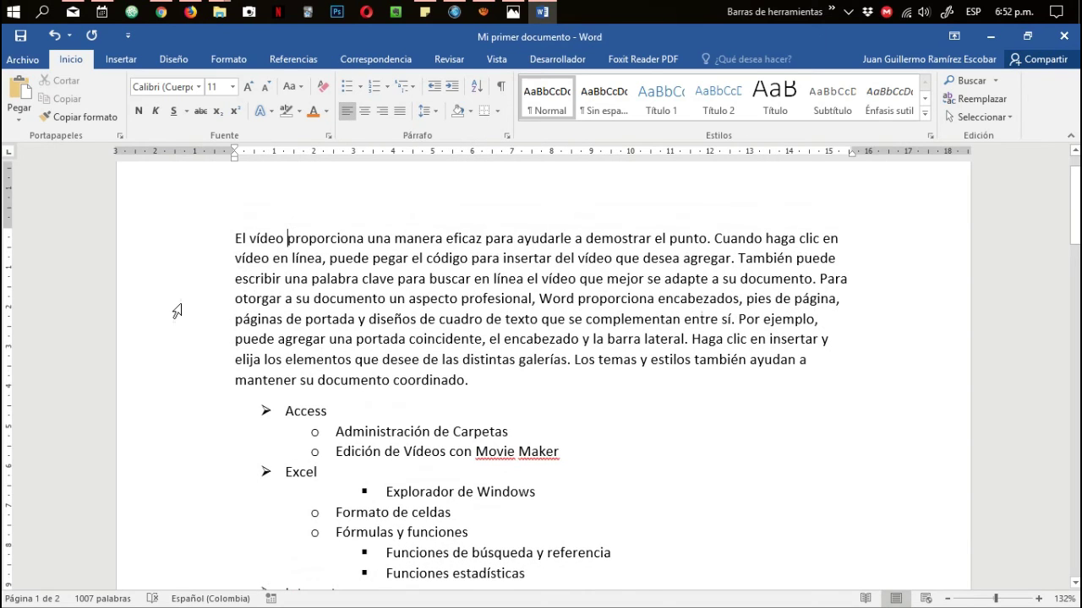
double_click(177, 311)
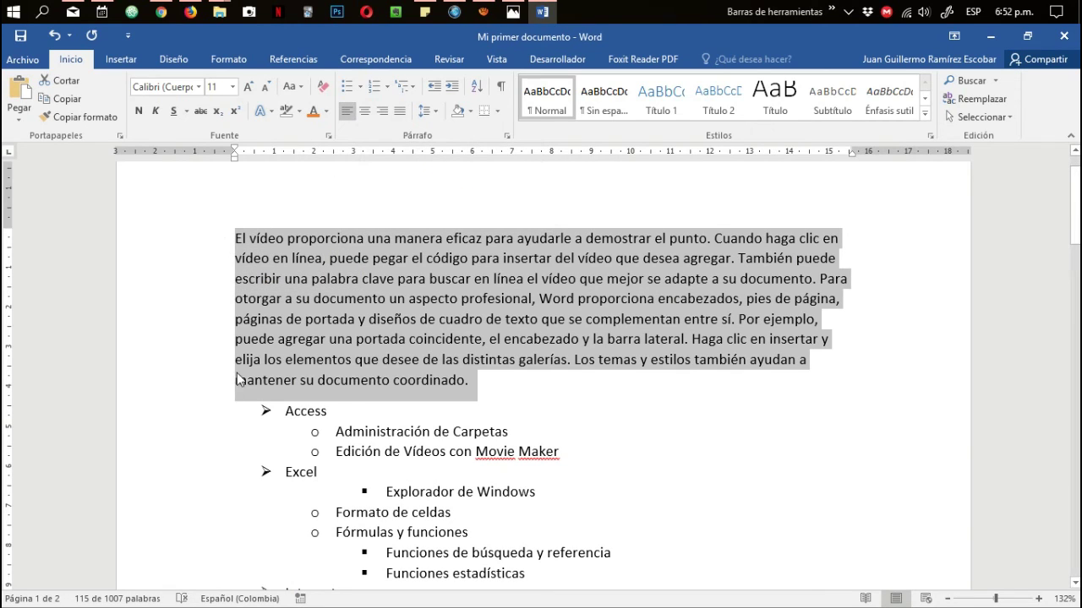
left_click(366, 112)
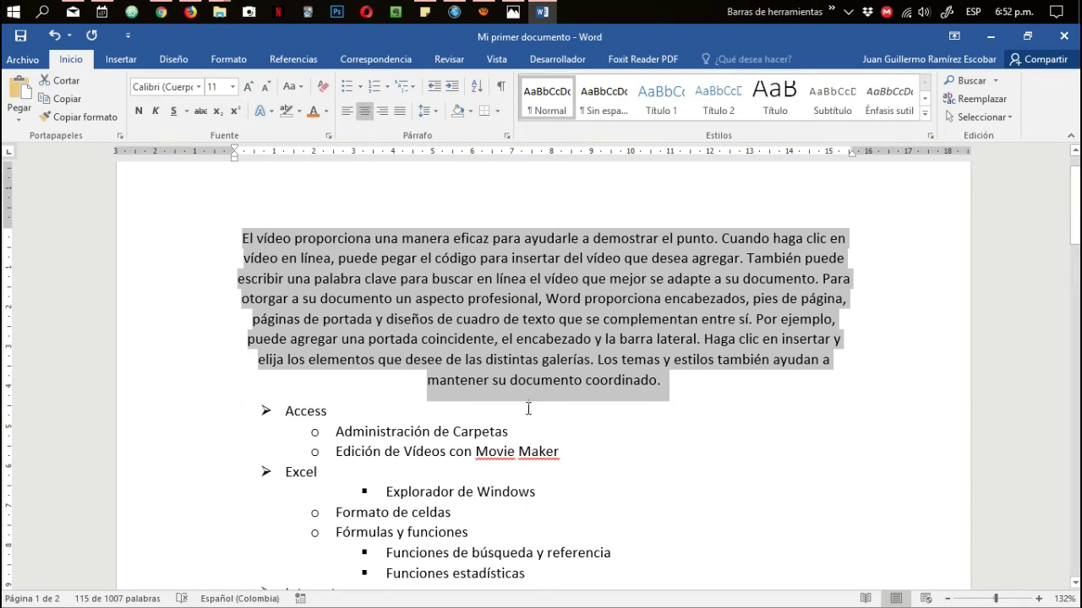
left_click(382, 113)
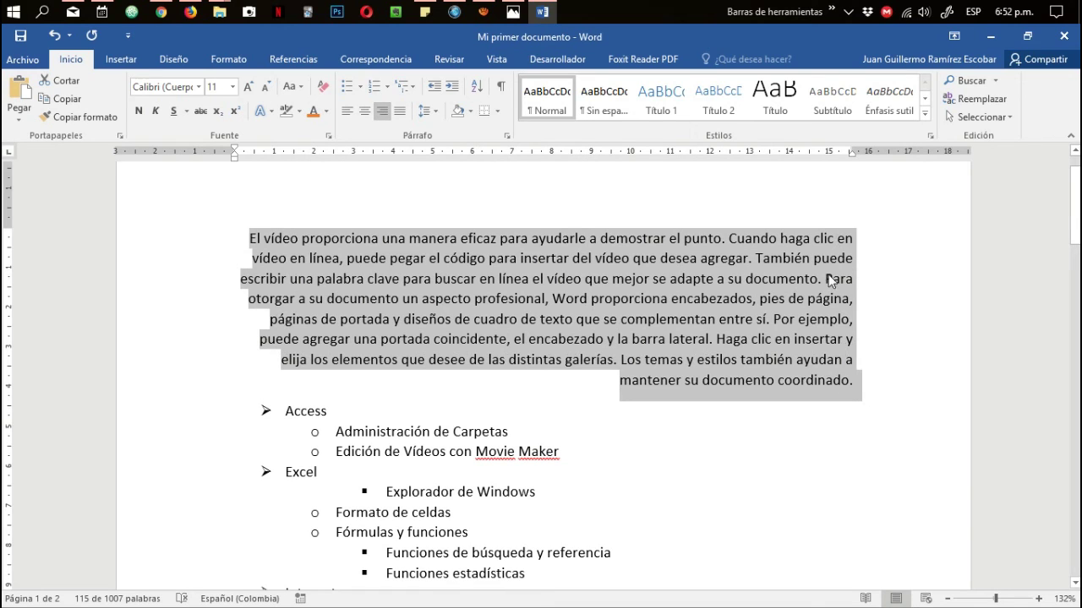
left_click(400, 113)
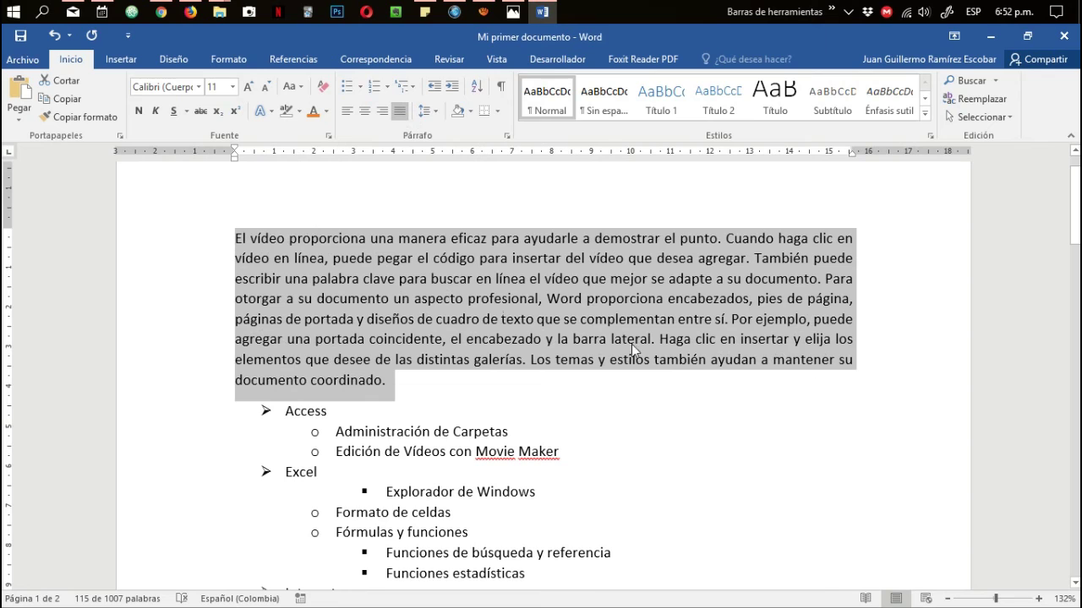
left_click(431, 339)
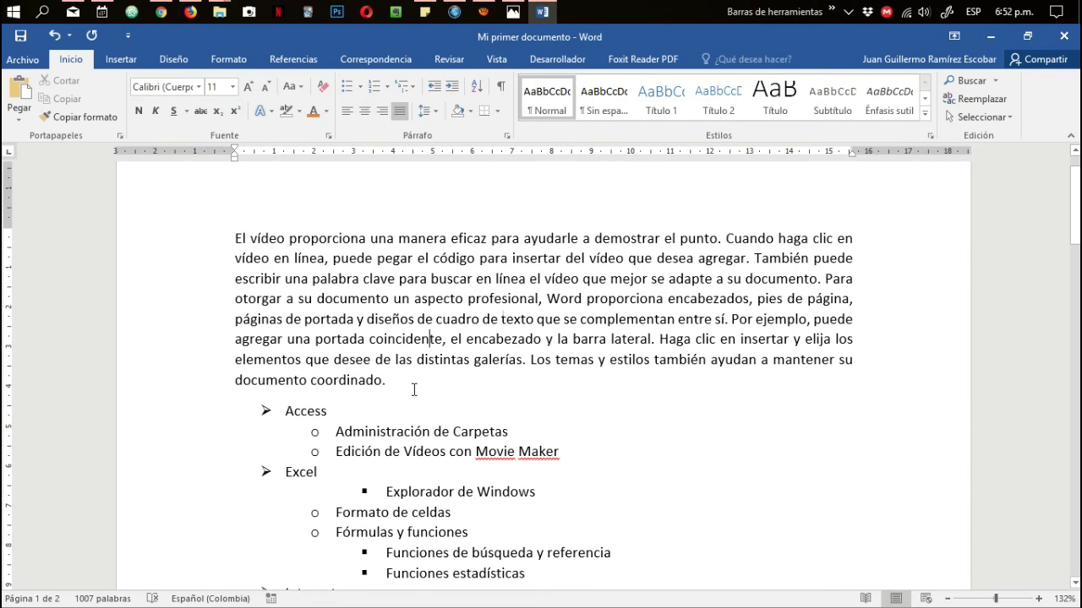
left_click_drag(396, 380, 189, 235)
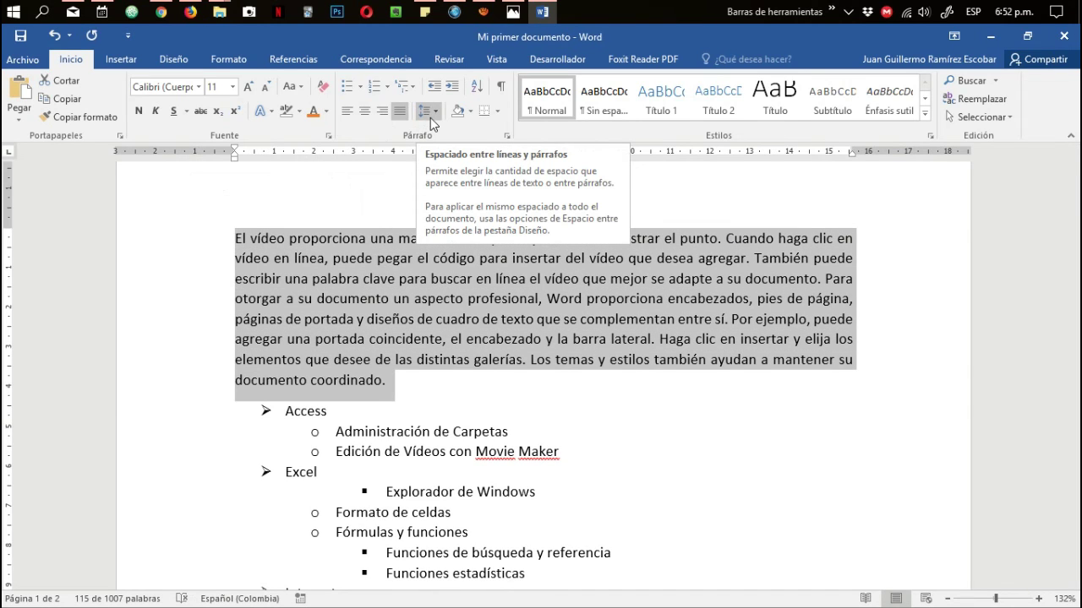
Step: Set the opening paragraph's line spacing to 1,5 from the line spacing options
left_click(430, 117)
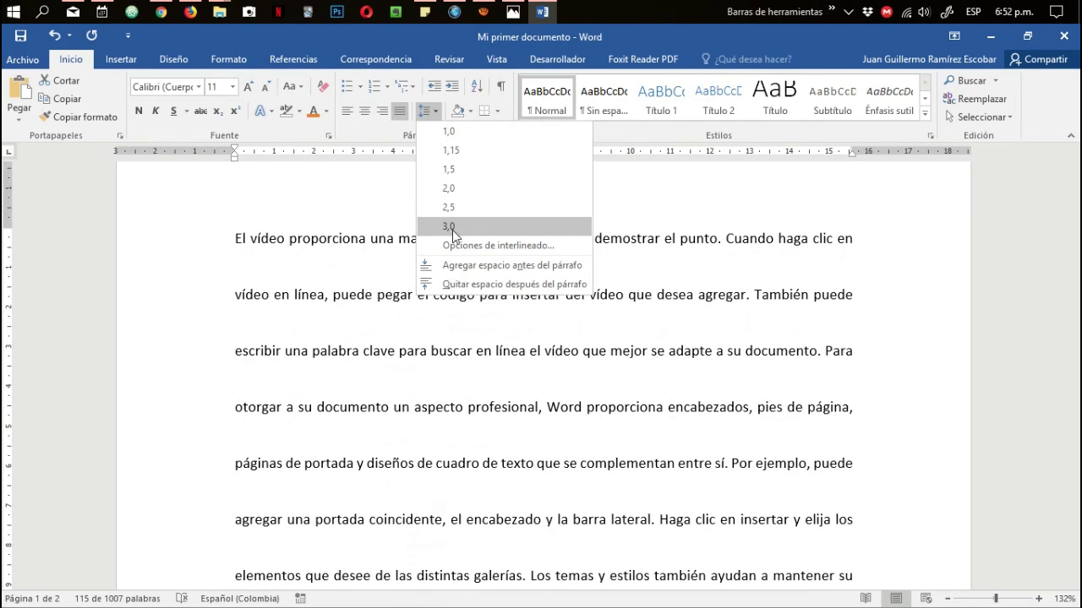
left_click(605, 198)
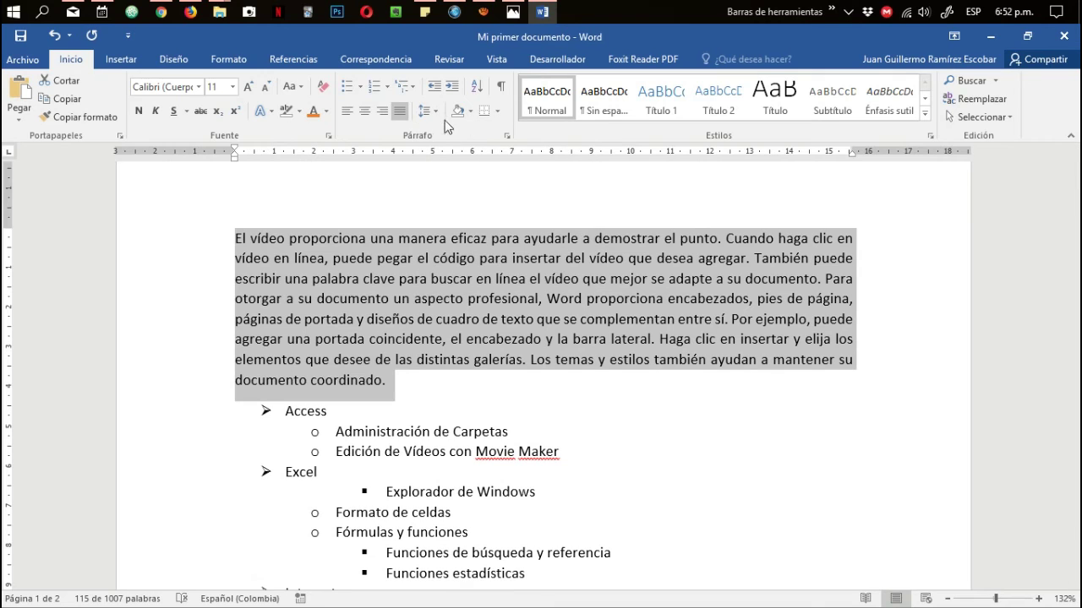
left_click(507, 137)
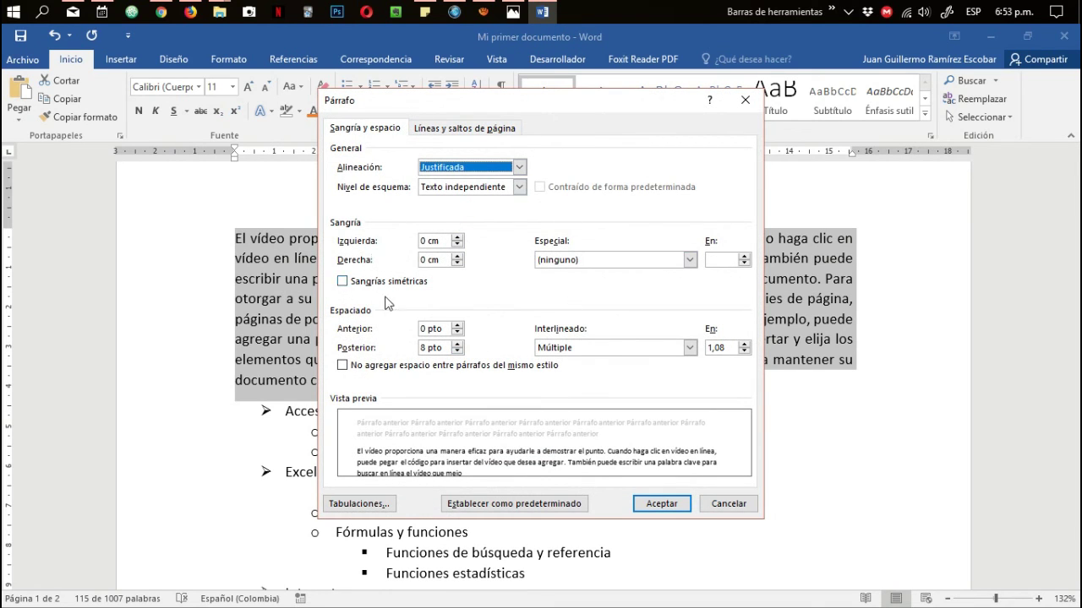
left_click(756, 108)
left_click(425, 111)
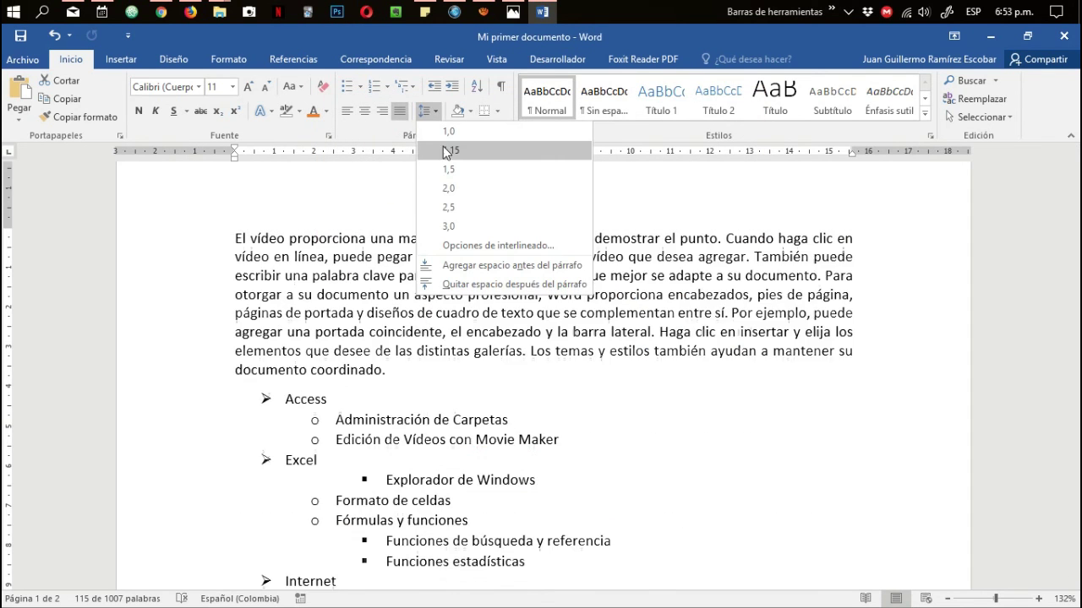
left_click(447, 175)
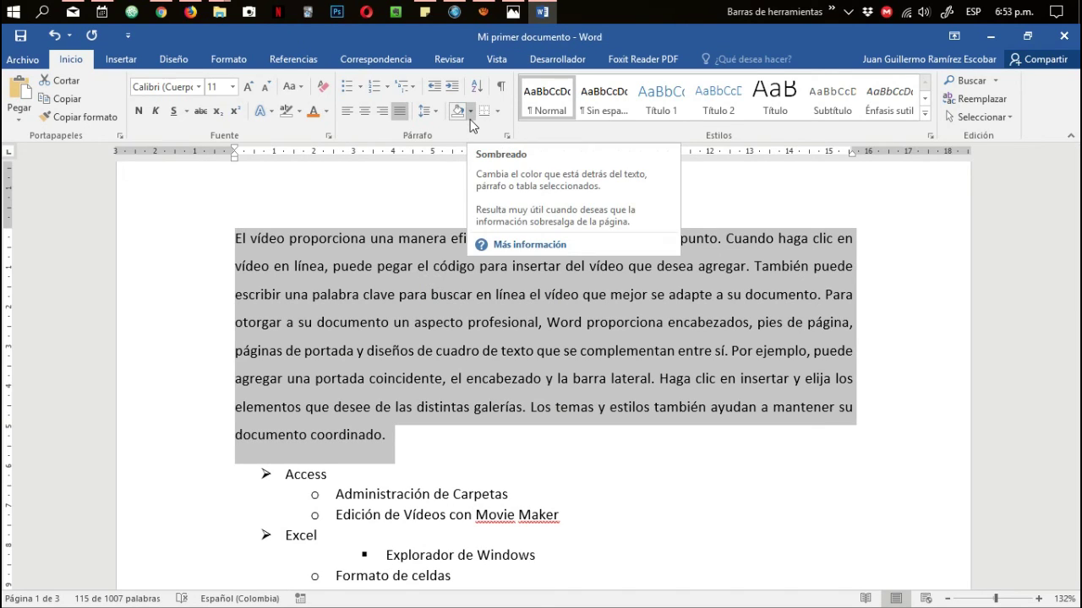
Step: In Bordes y sombreado, choose a dashed, orange box border
left_click(470, 113)
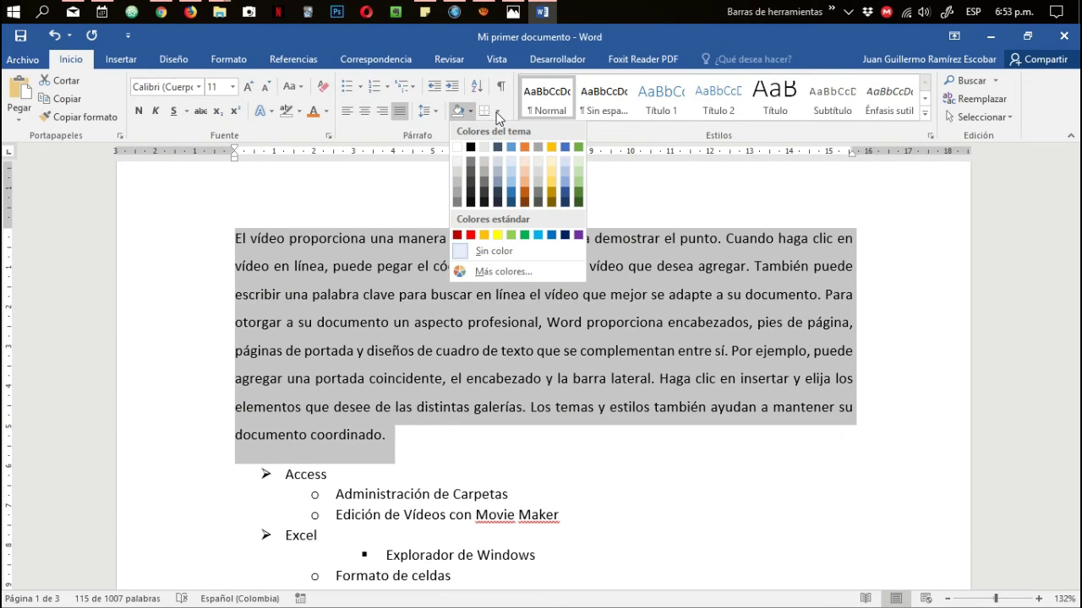
left_click(498, 114)
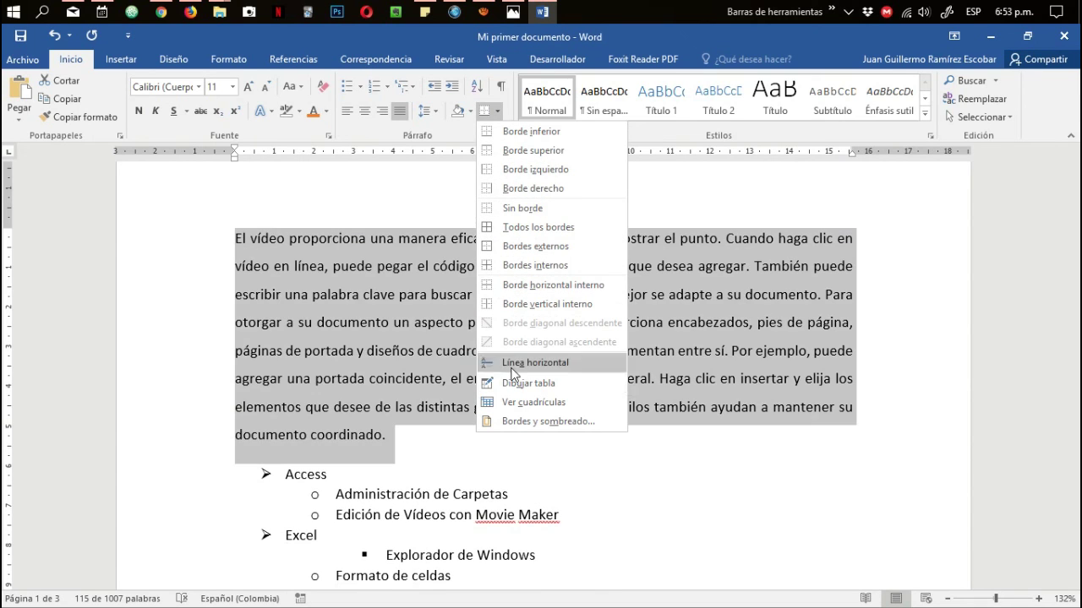
left_click(531, 423)
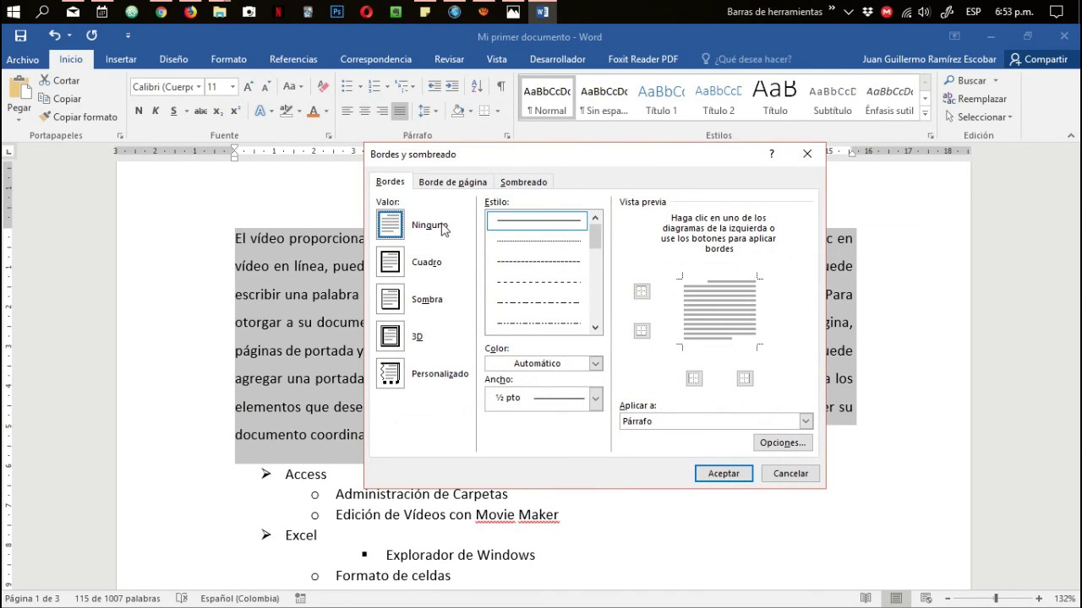
left_click(401, 272)
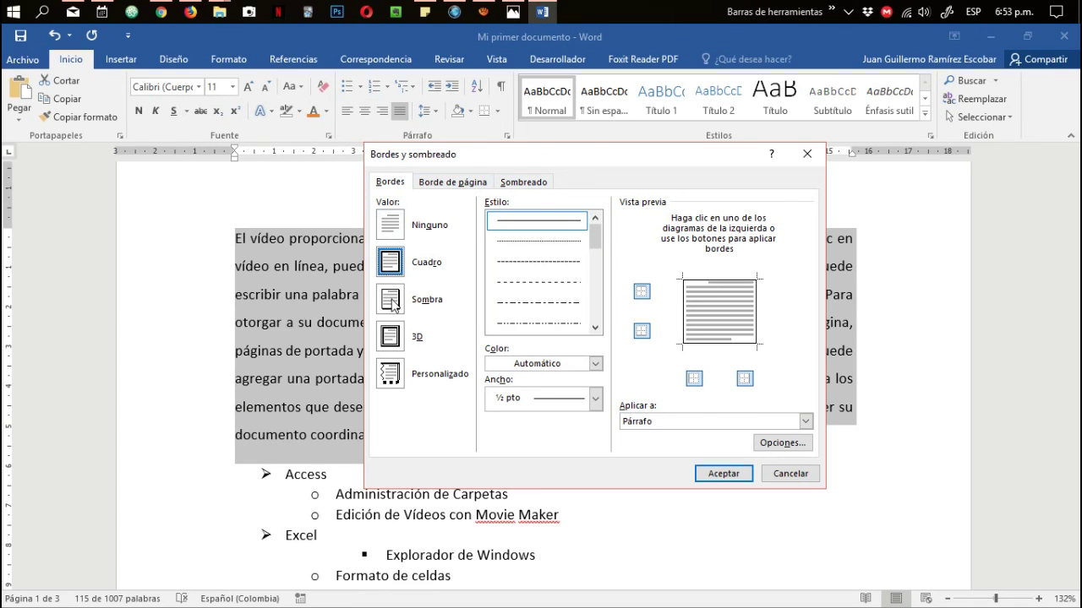
left_click(533, 284)
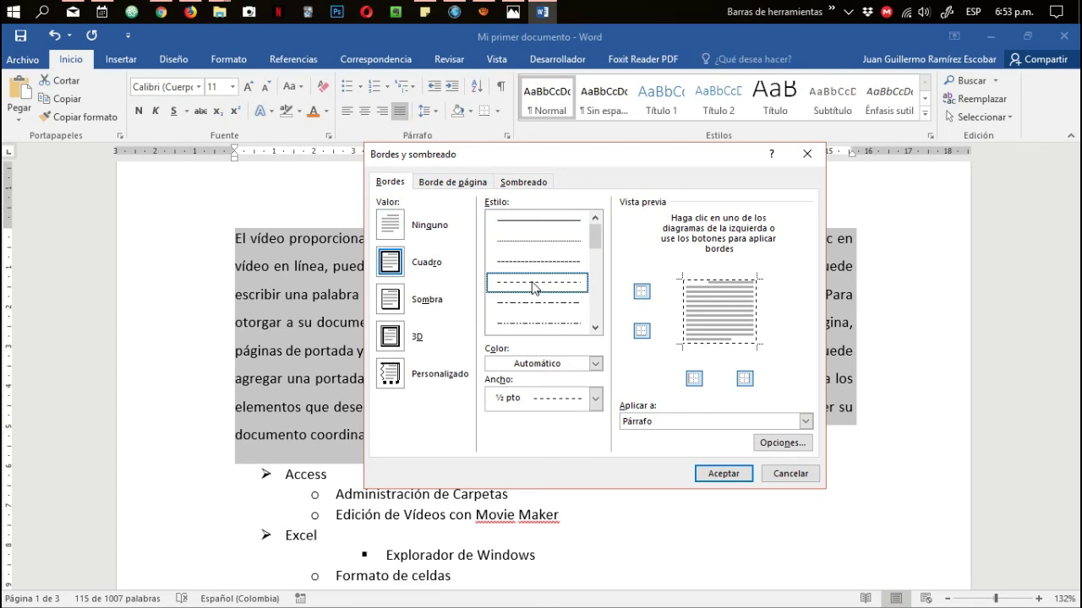
left_click(545, 364)
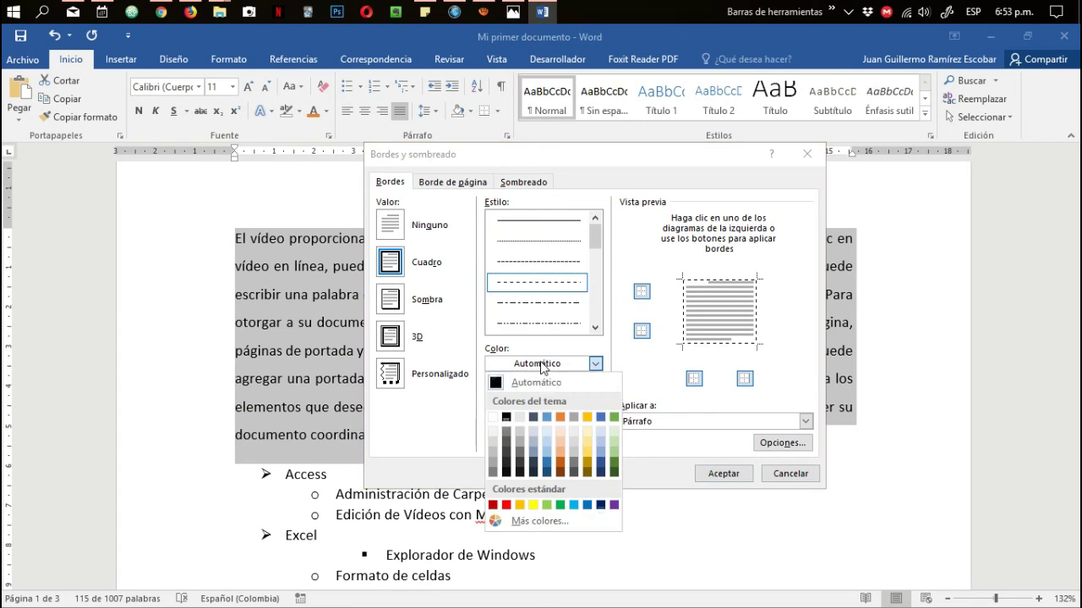
left_click(562, 419)
Step: Make the border 1 ½ pt, apply it to the whole paragraph, and confirm
left_click(557, 403)
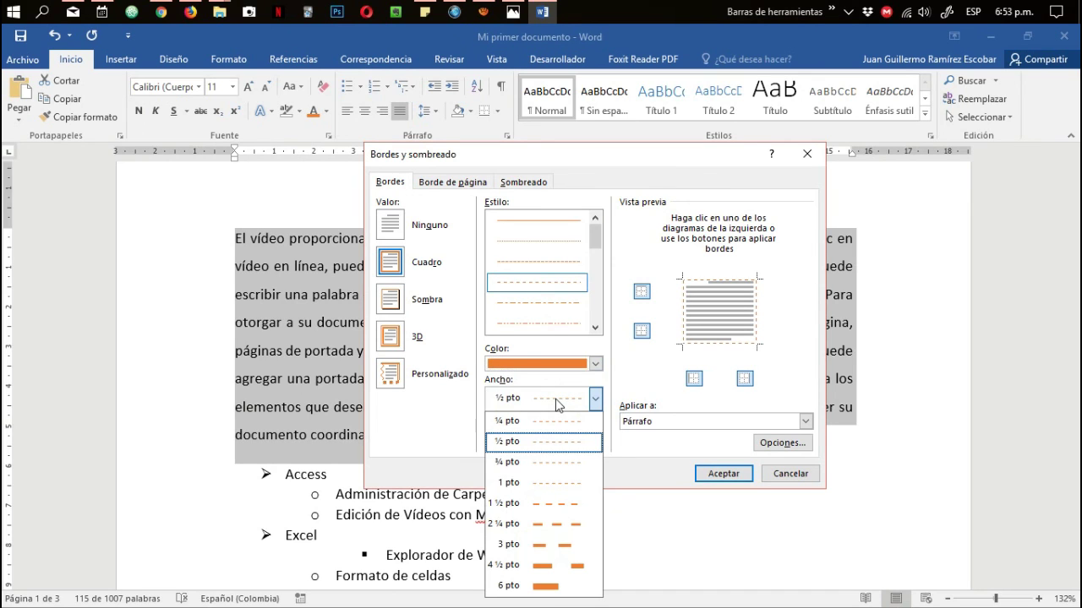
left_click(549, 503)
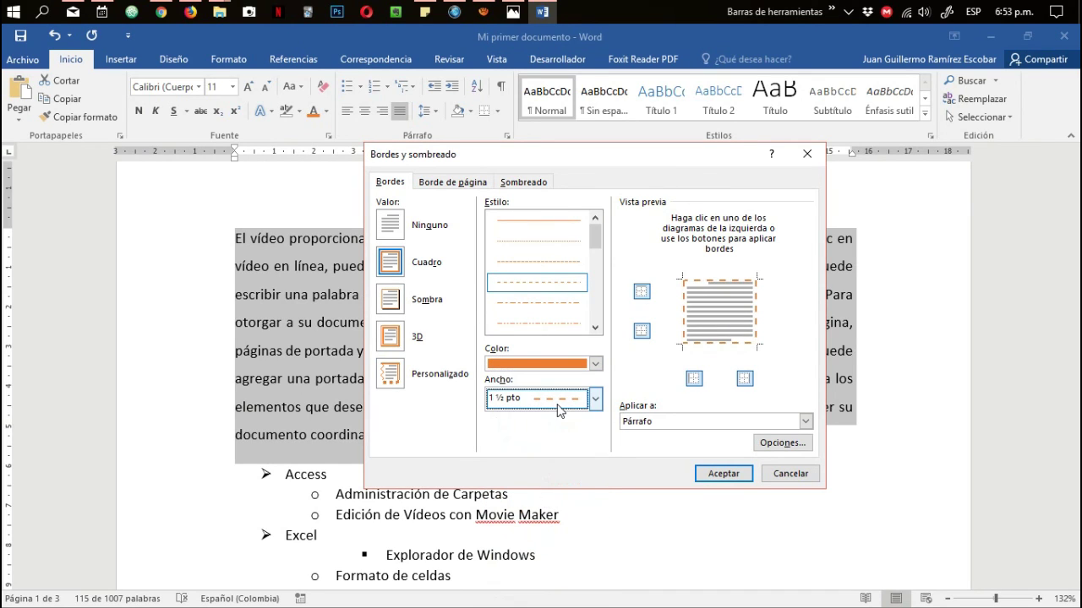
left_click(639, 422)
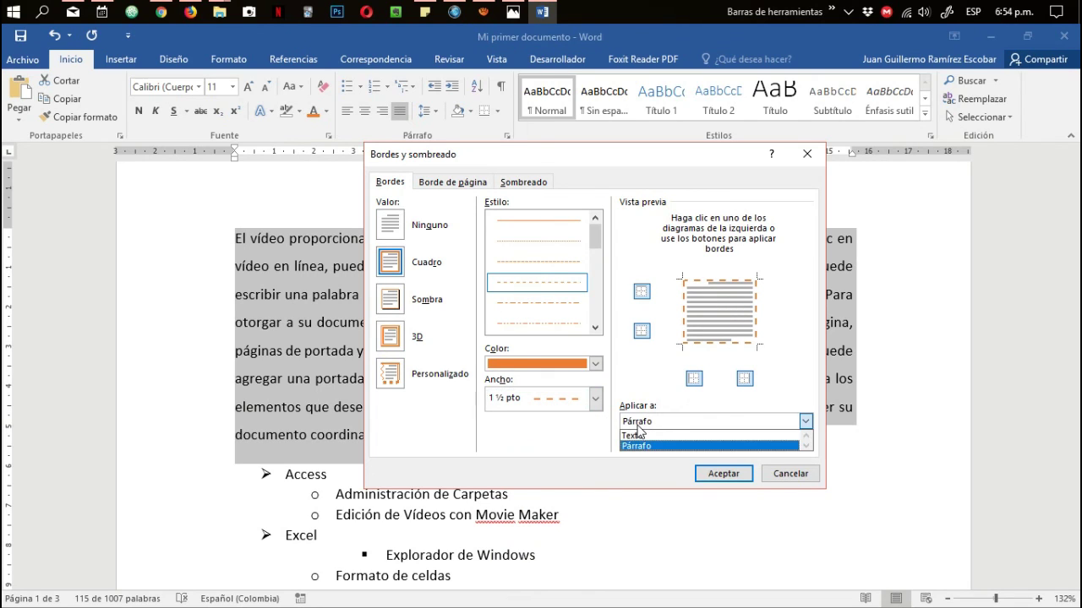
left_click(640, 435)
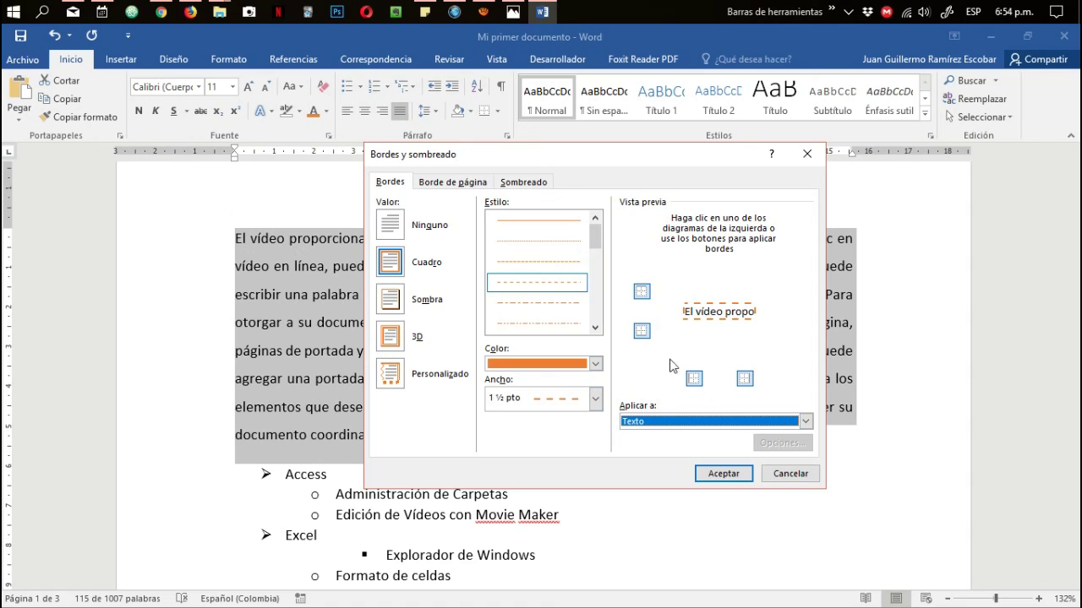
left_click(674, 417)
left_click(657, 443)
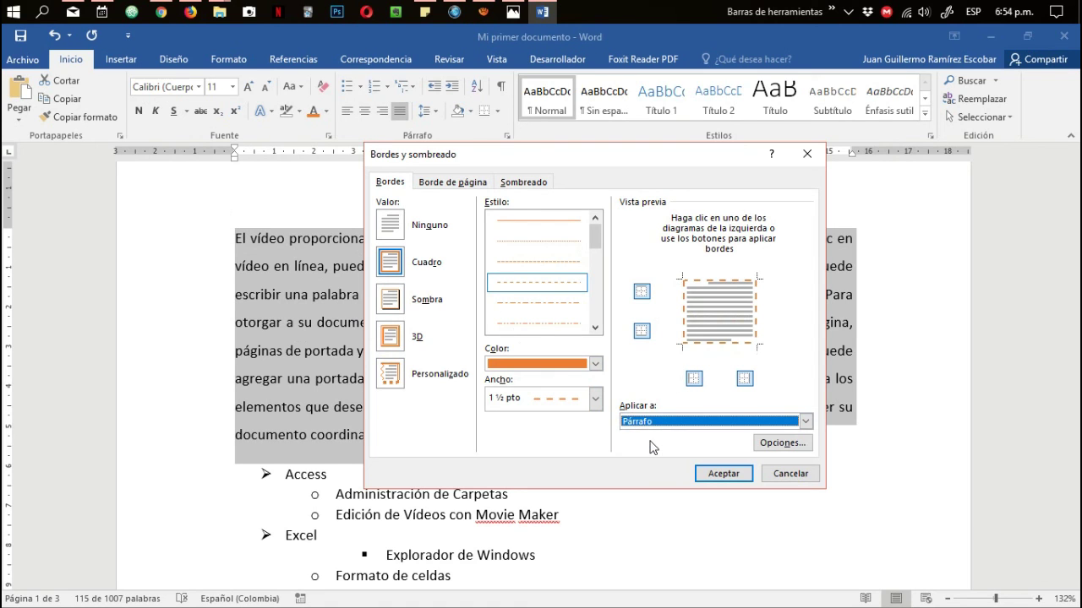
left_click(737, 476)
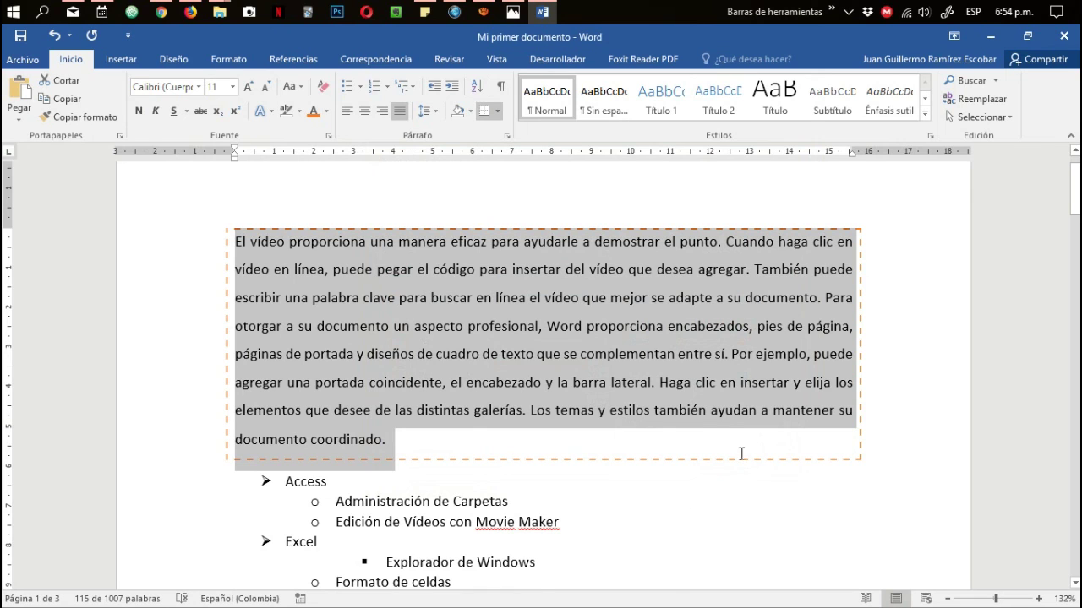
left_click(497, 111)
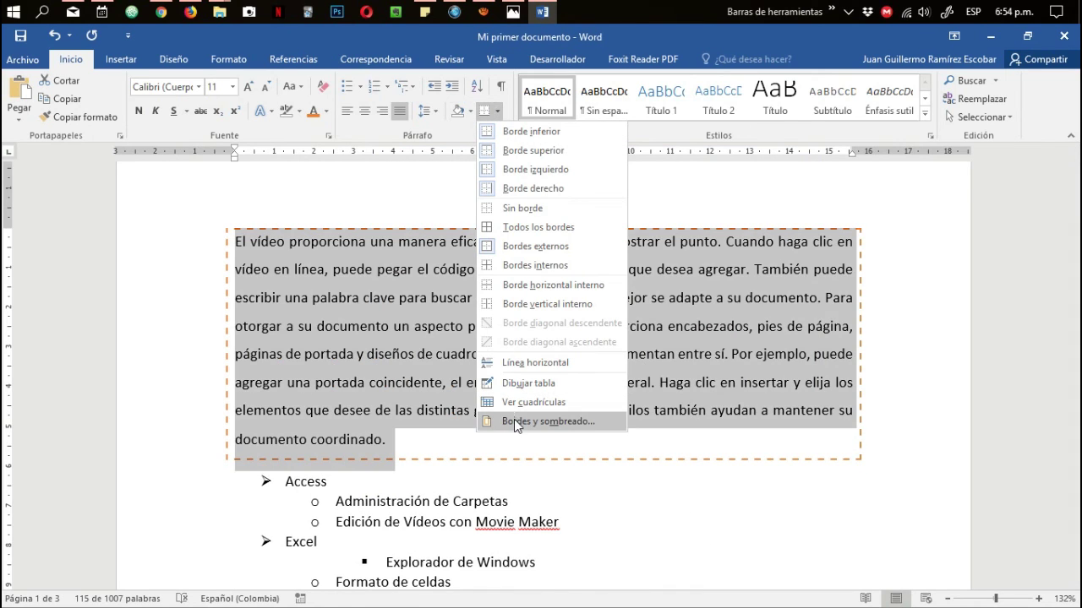
Step: Fill the opening paragraph with light orange shading, keeping the Claro pattern
left_click(515, 420)
left_click(531, 181)
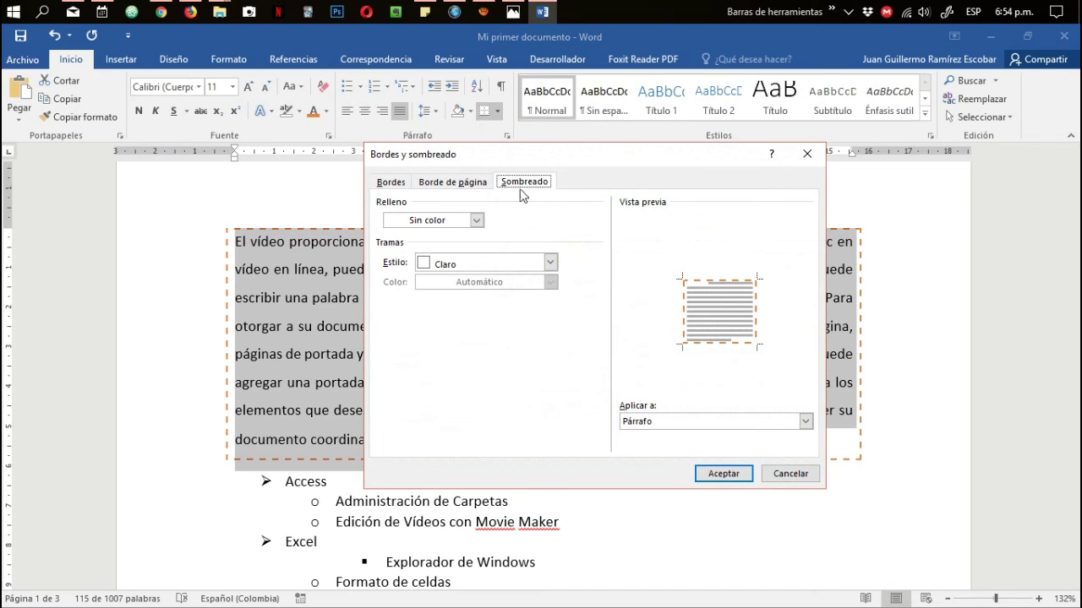
left_click(469, 223)
left_click(468, 221)
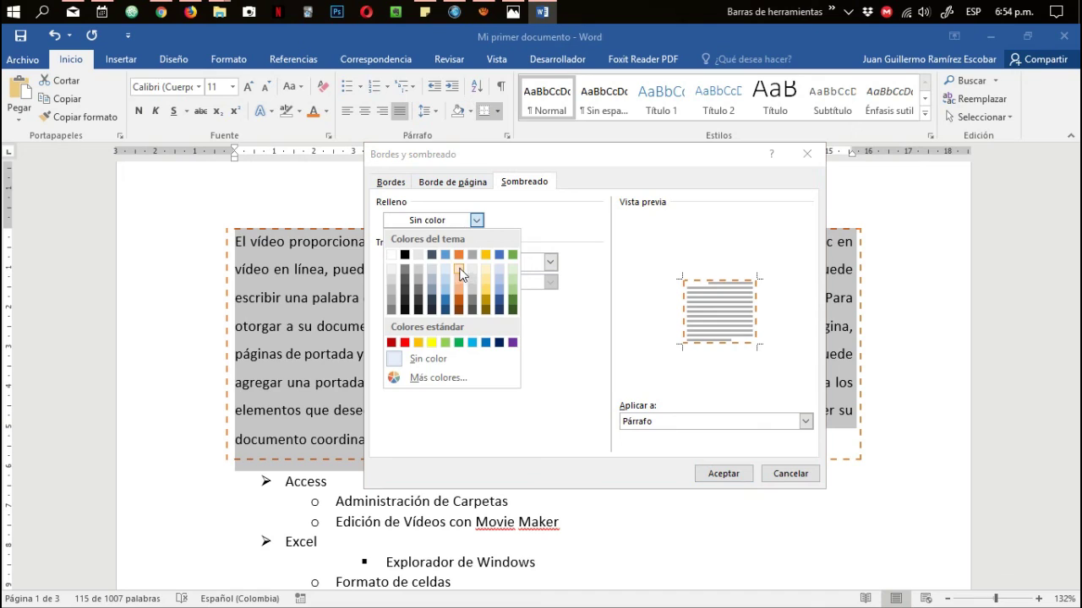
left_click(459, 268)
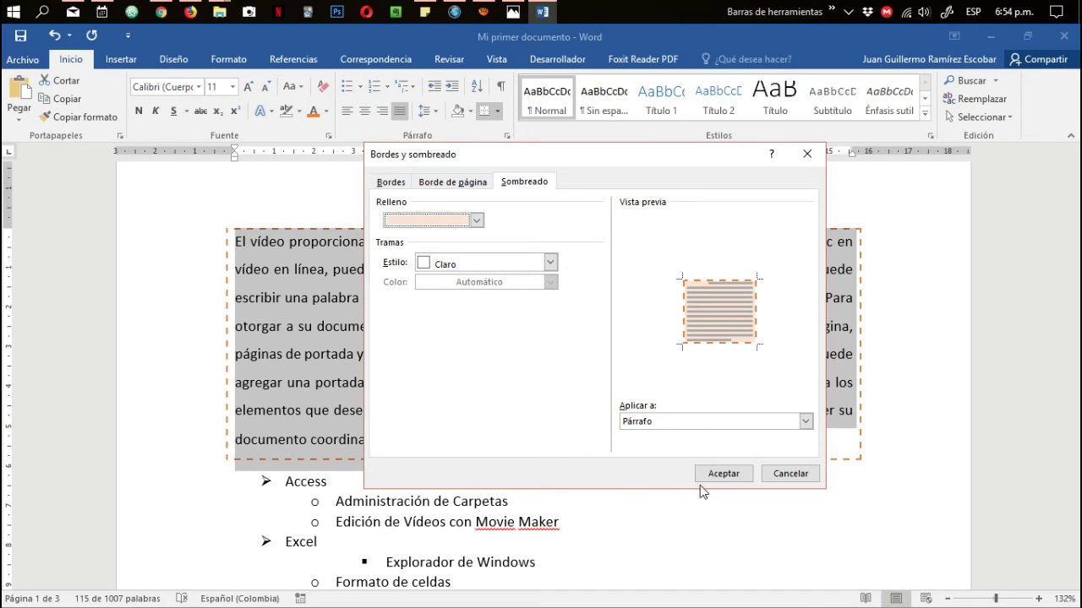
left_click(515, 262)
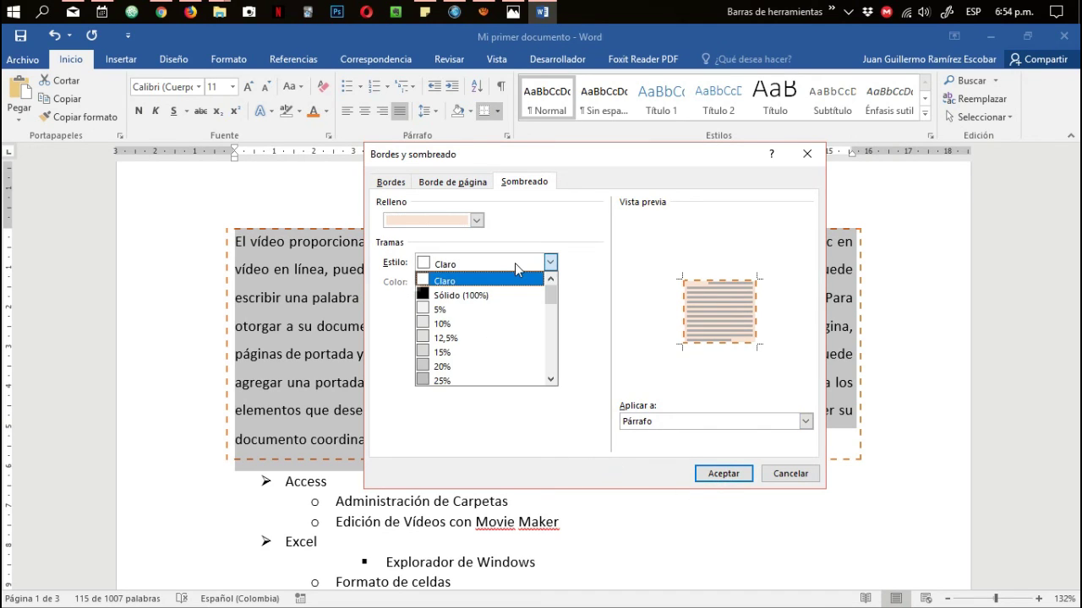
left_click(527, 275)
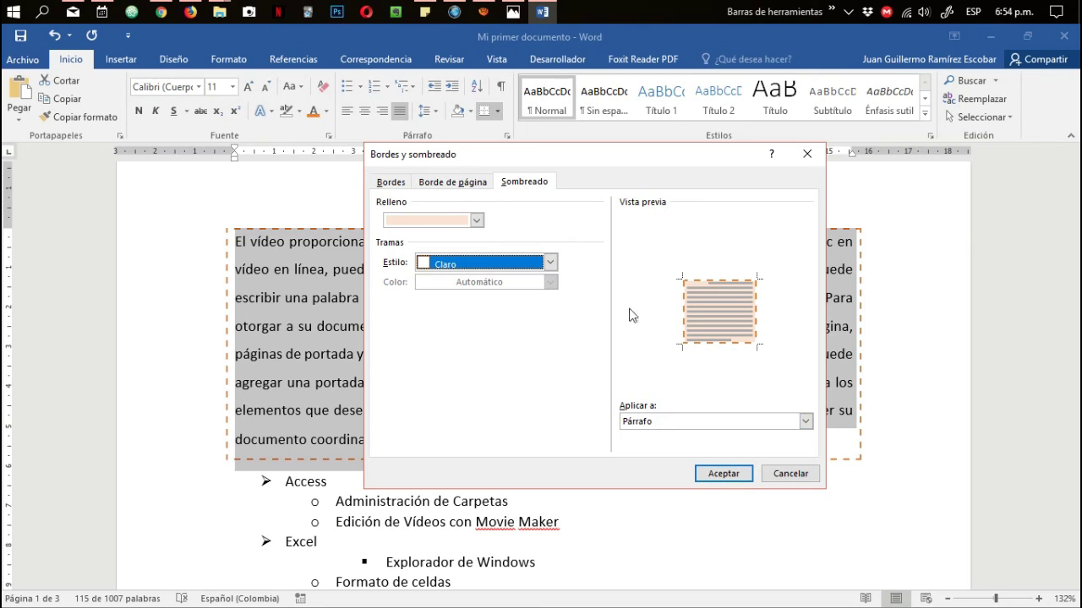
left_click(710, 473)
left_click(541, 453)
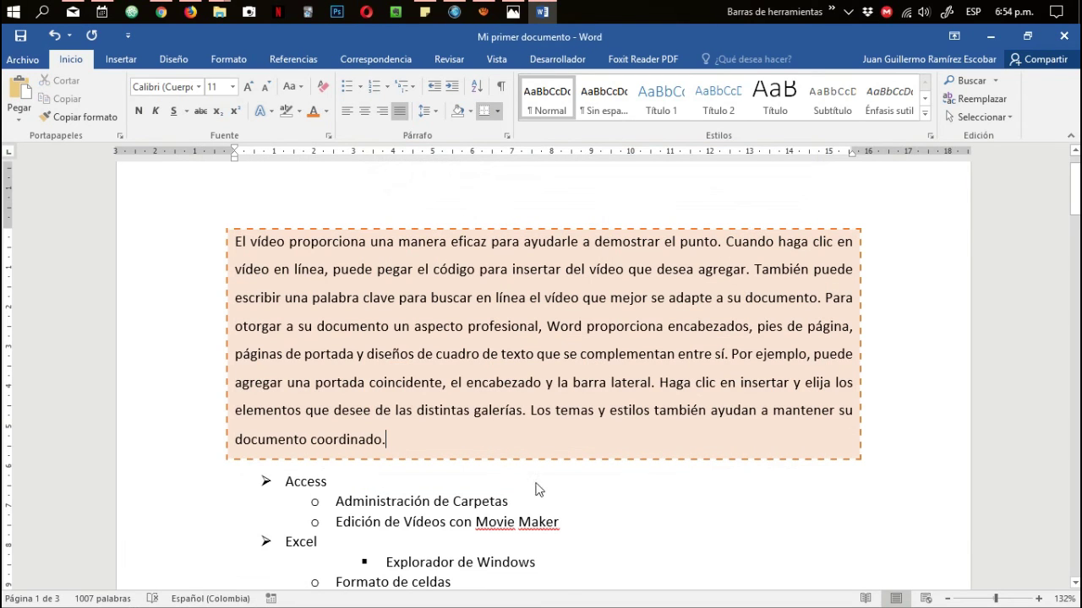
double_click(174, 327)
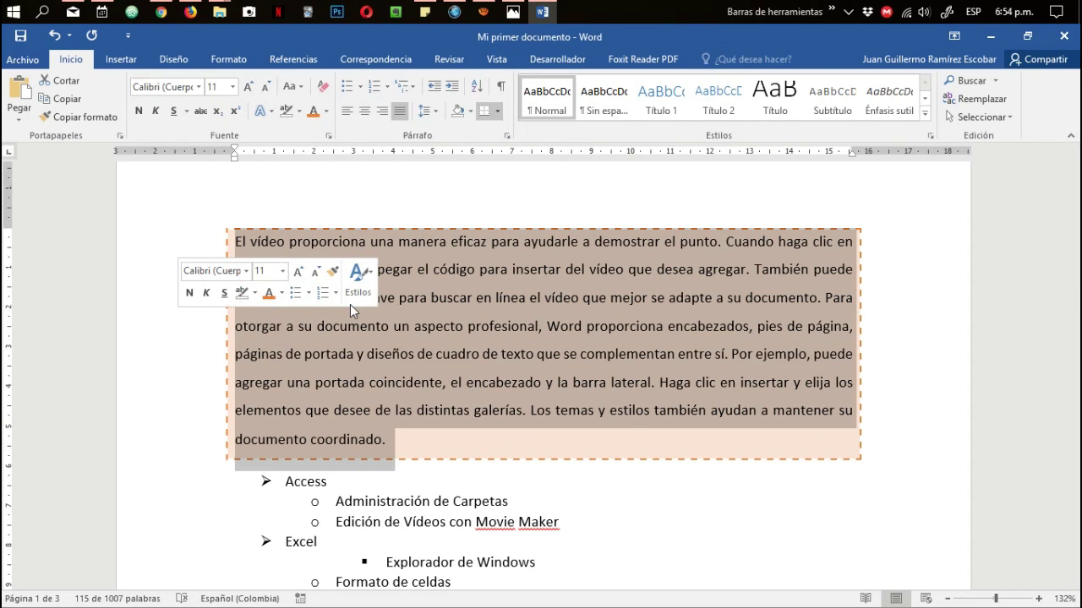
Step: In Bordes y sombreado's Borde de página, choose the plain box border setting after trying 3D
left_click(497, 111)
left_click(513, 426)
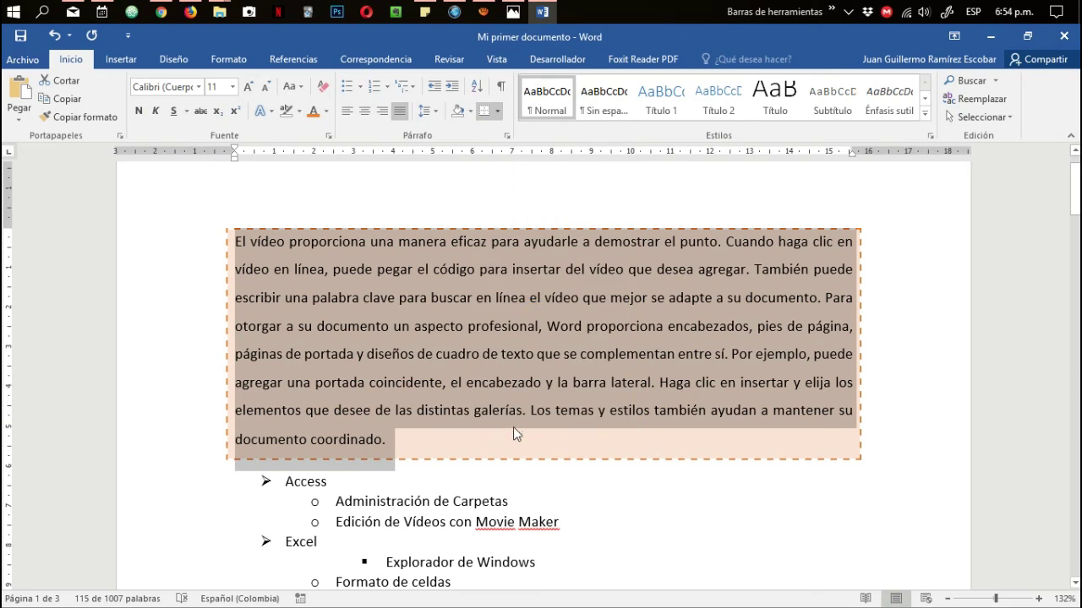
left_click(453, 182)
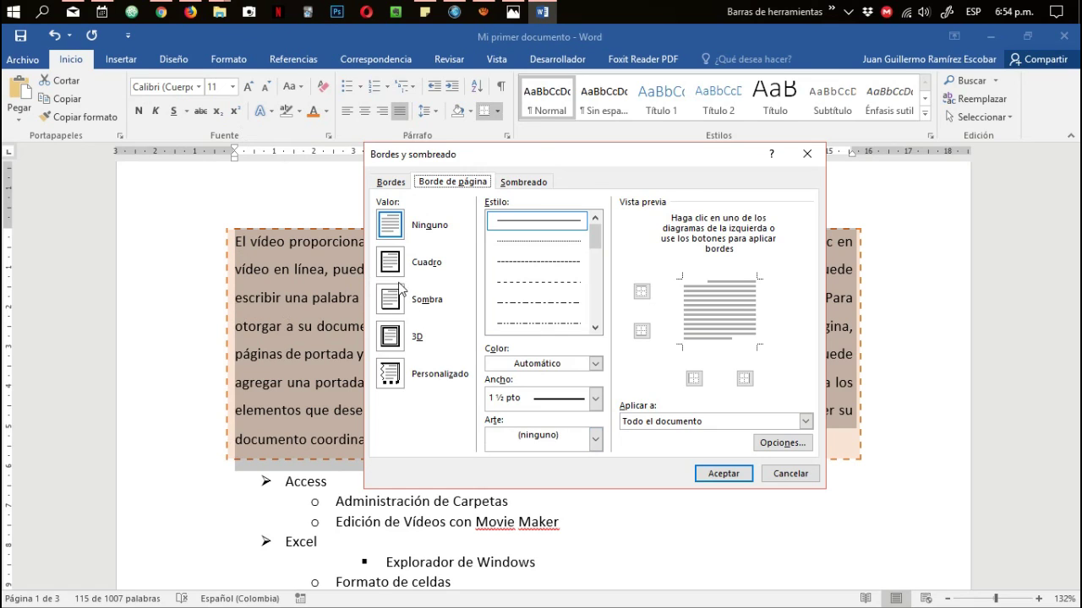
left_click(391, 338)
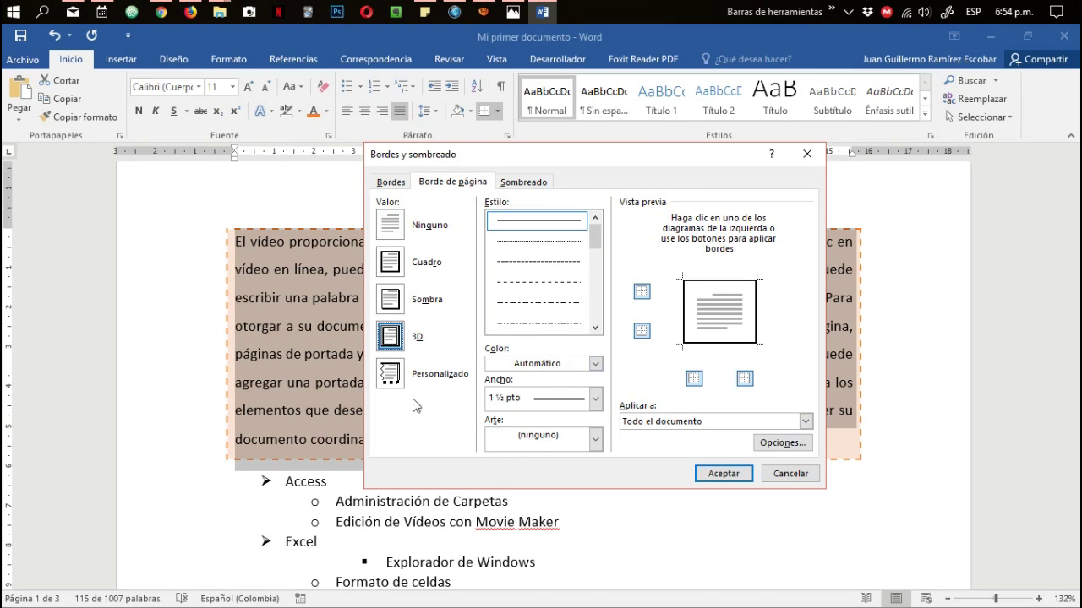
key("alt+a")
key("alt+Down")
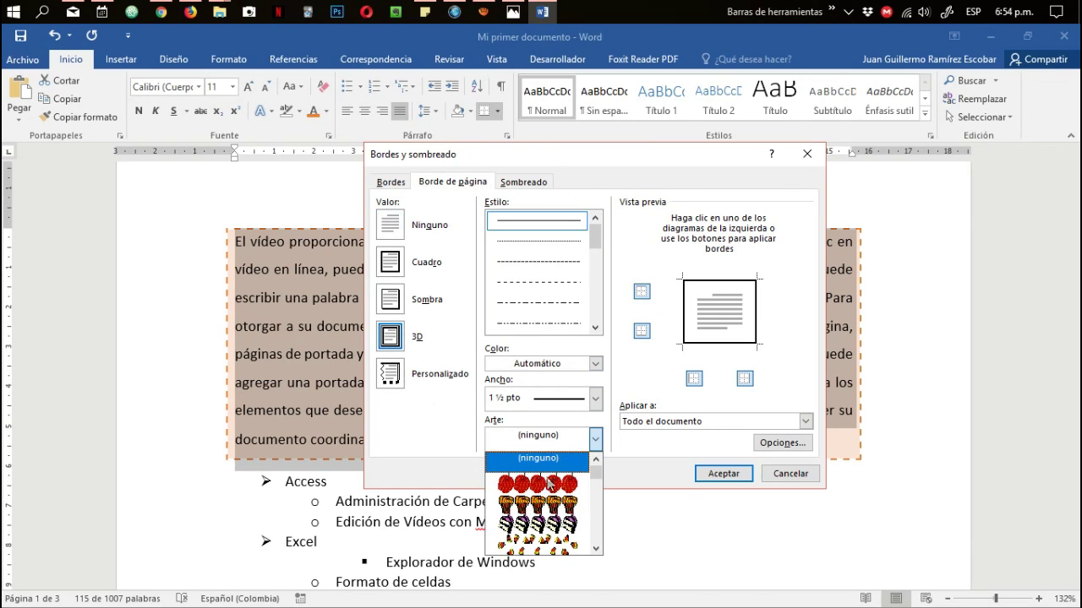
left_click(387, 260)
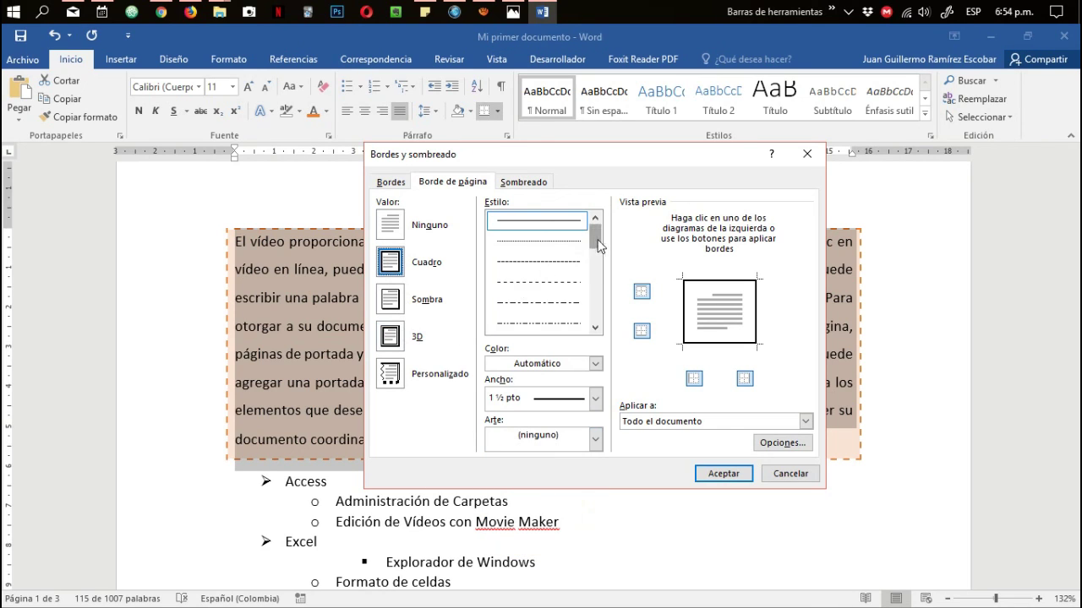
mouse_move(598, 245)
left_mouse_down()
mouse_move(597, 283)
mouse_move(598, 252)
left_mouse_up()
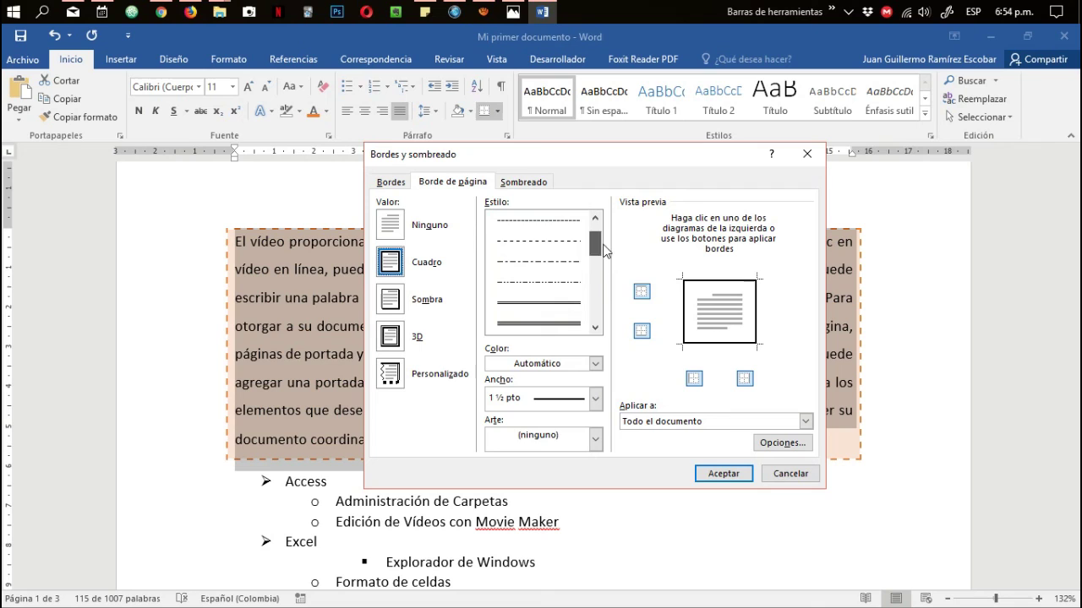
Step: Apply an orange double-line page border to Todo el documento and check the pages
left_click(550, 322)
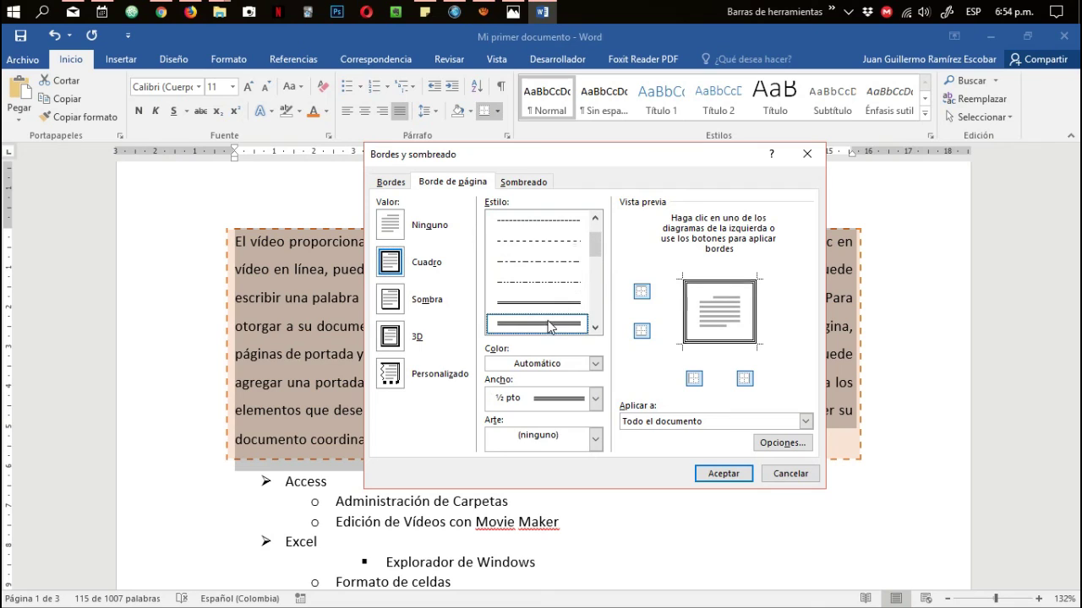
left_click(538, 364)
left_click(561, 417)
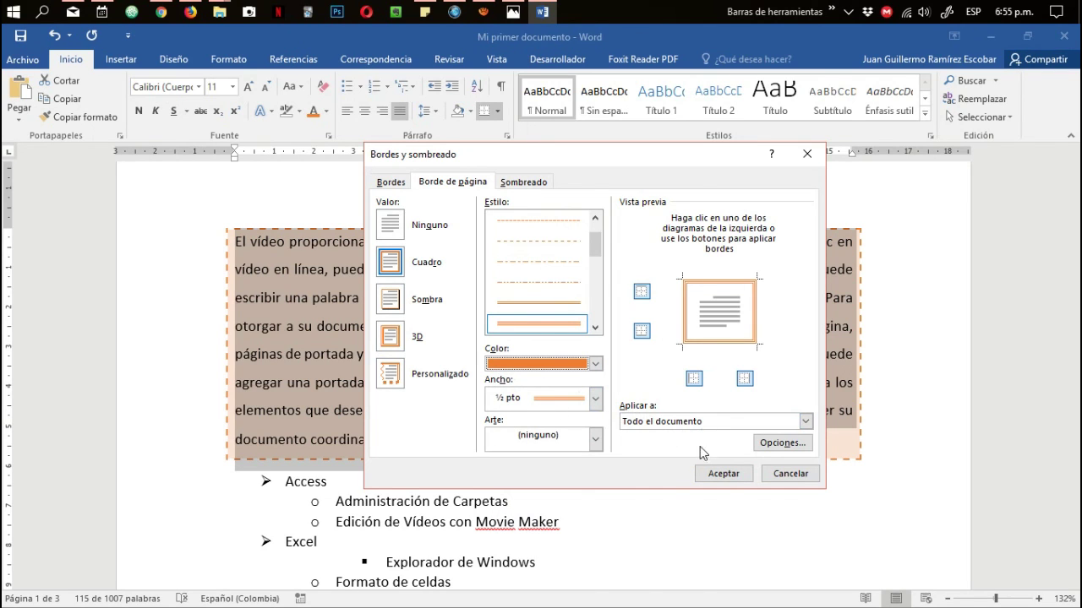
left_click(723, 474)
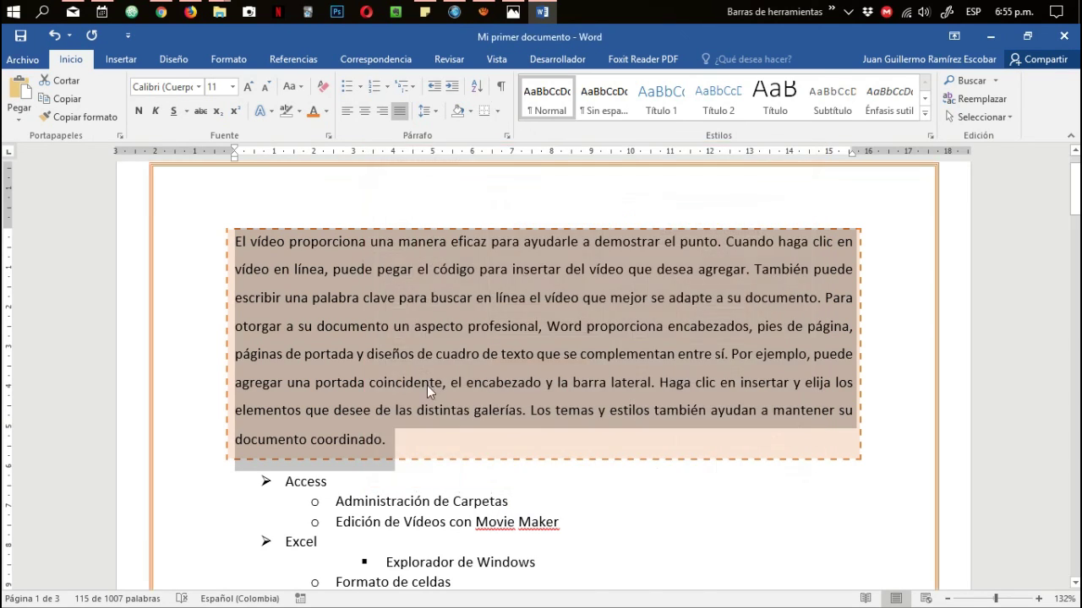
left_click(302, 329)
scroll(187, 293, "up", 1)
scroll(581, 198, "down", 20)
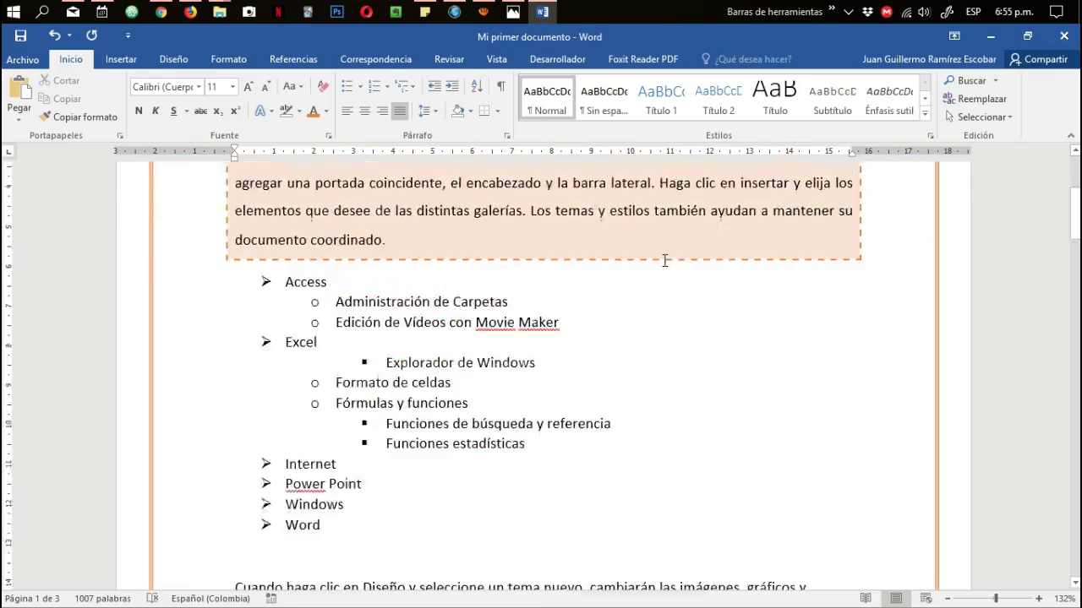
scroll(756, 316, "down", 20)
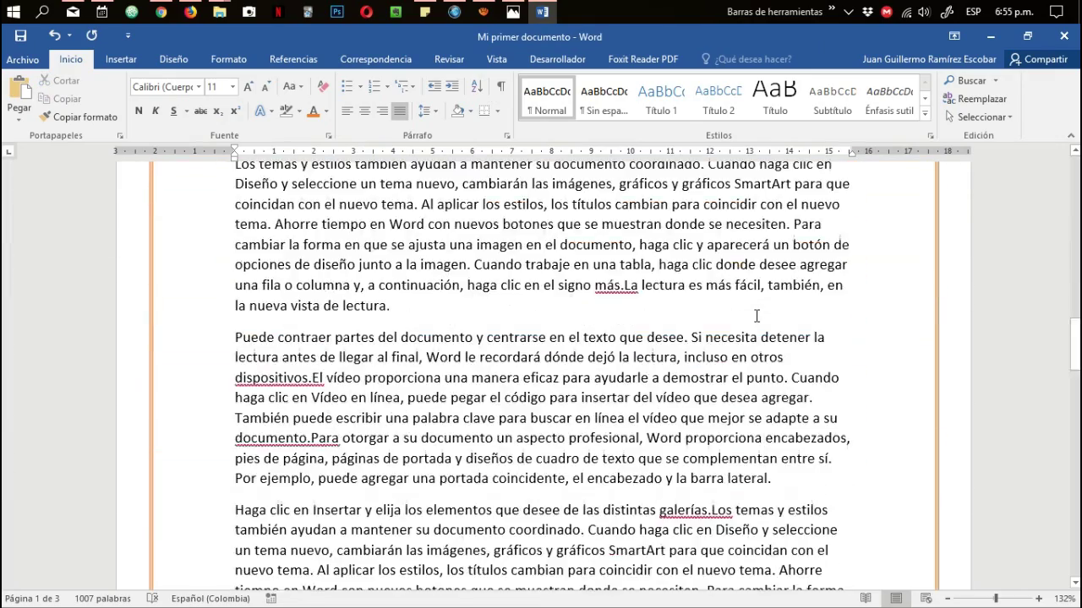
scroll(756, 317, "up", 20)
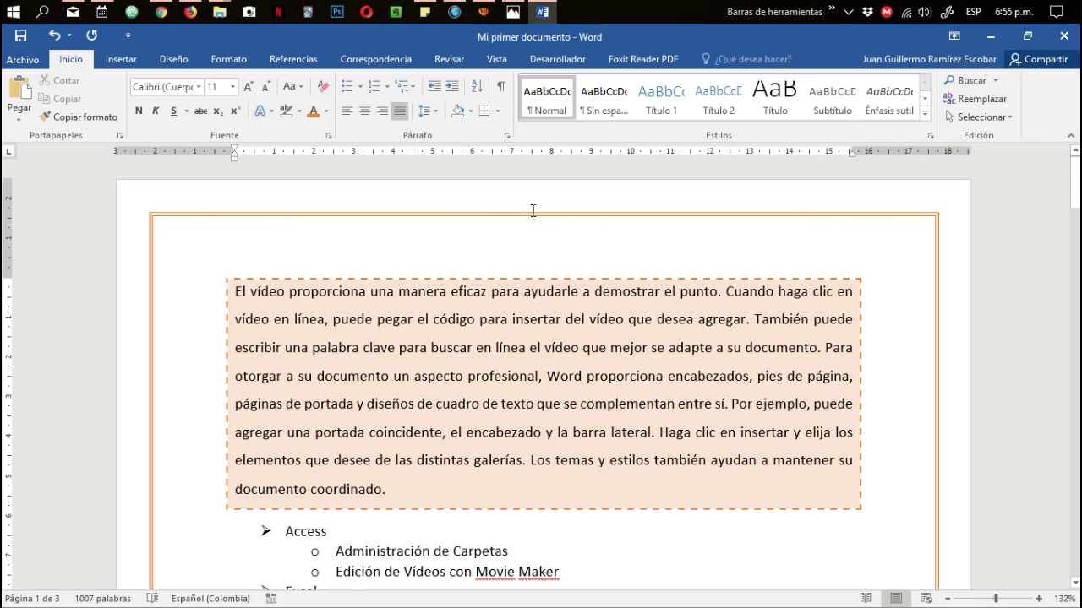
Step: Review the Márgenes presets and Configurar página settings, keeping the current margins
left_click(229, 60)
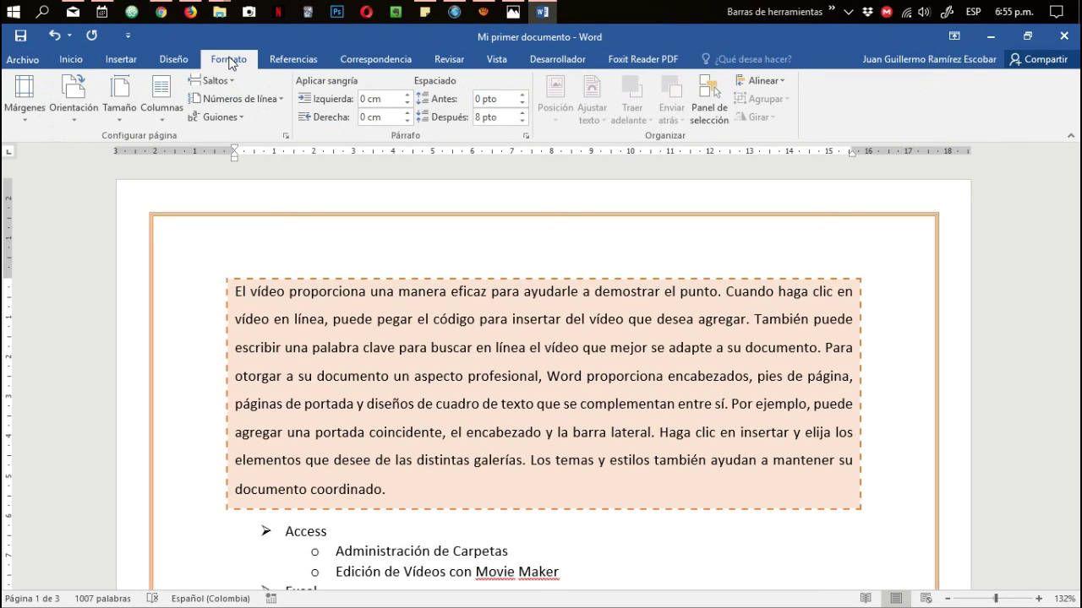
left_click(21, 126)
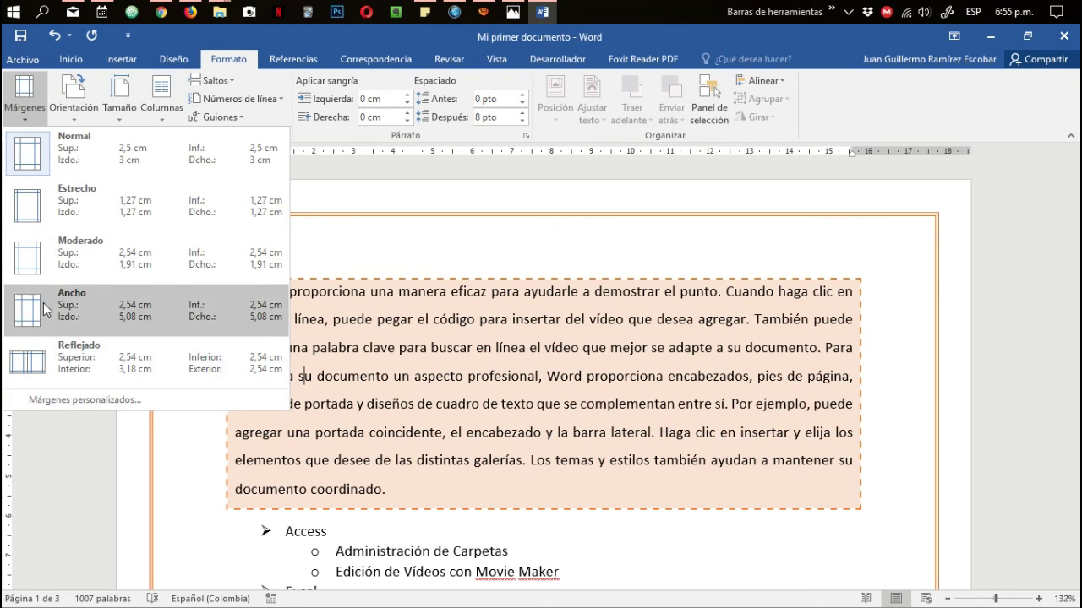
left_click(82, 405)
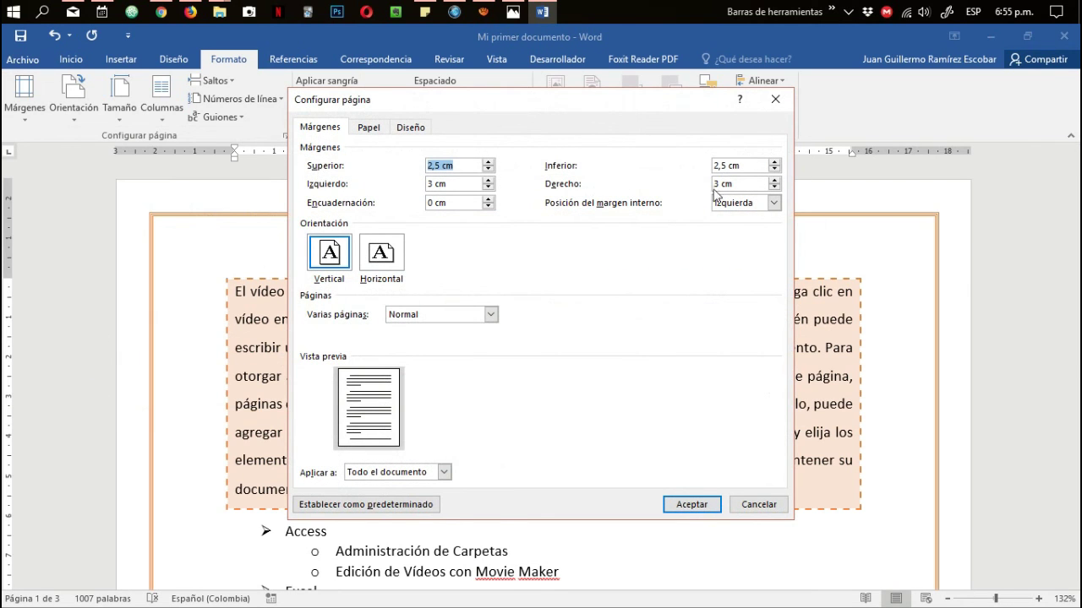
left_click(686, 505)
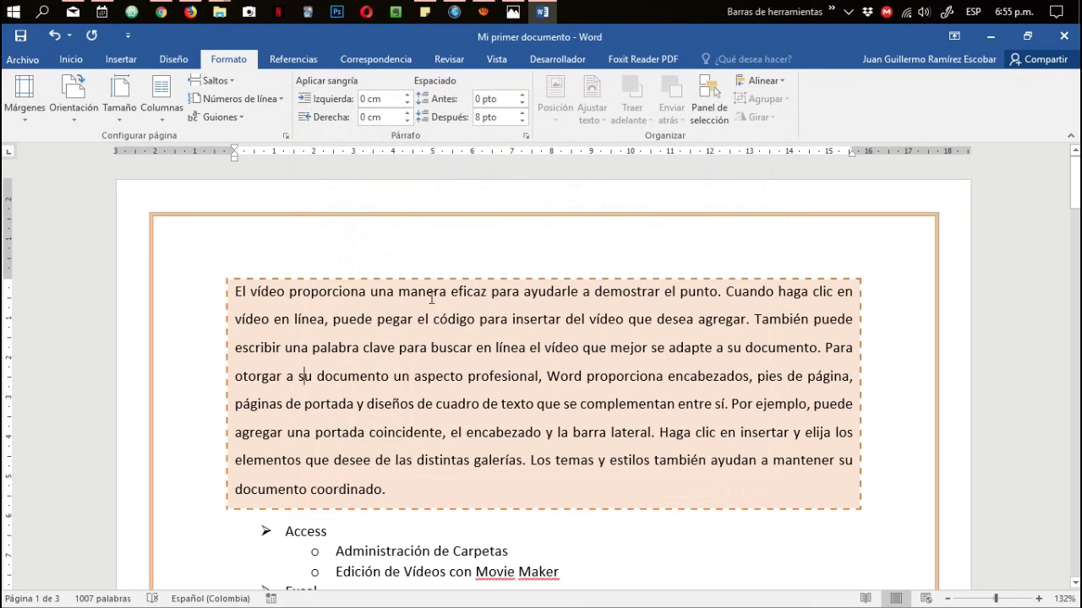
scroll(491, 305, "down", 8)
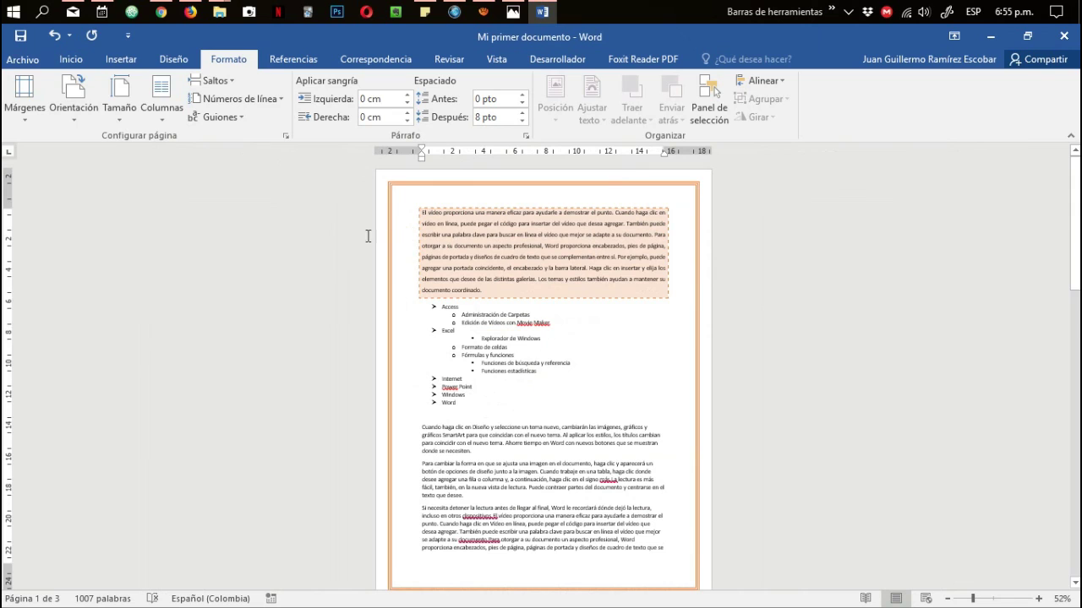
Step: Try landscape, return to portrait (Vertical), and leave paper size and columns unchanged
left_click(64, 111)
left_click(71, 181)
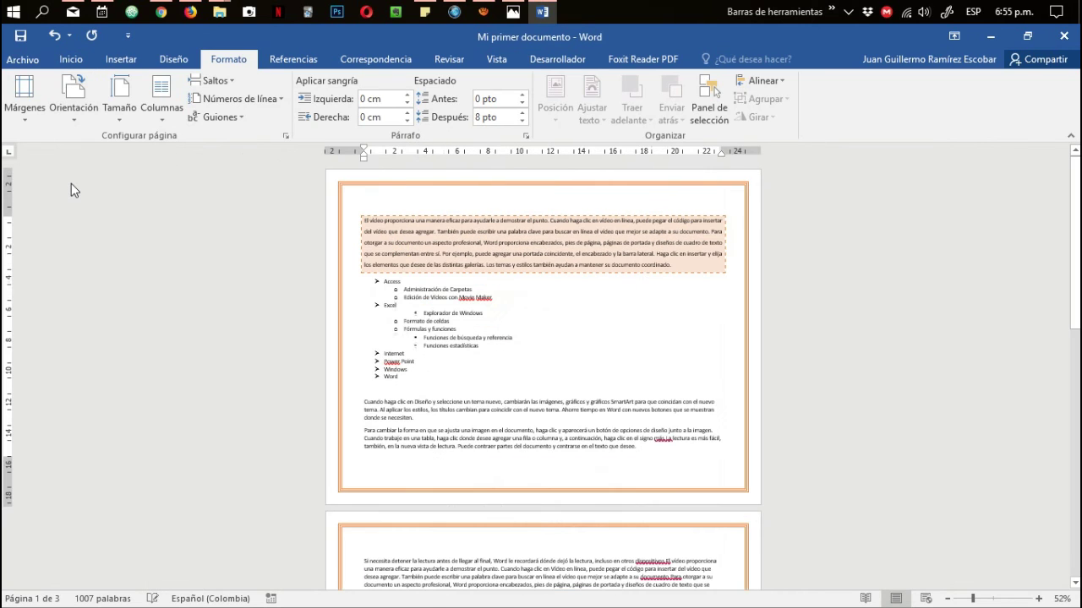
left_click(74, 100)
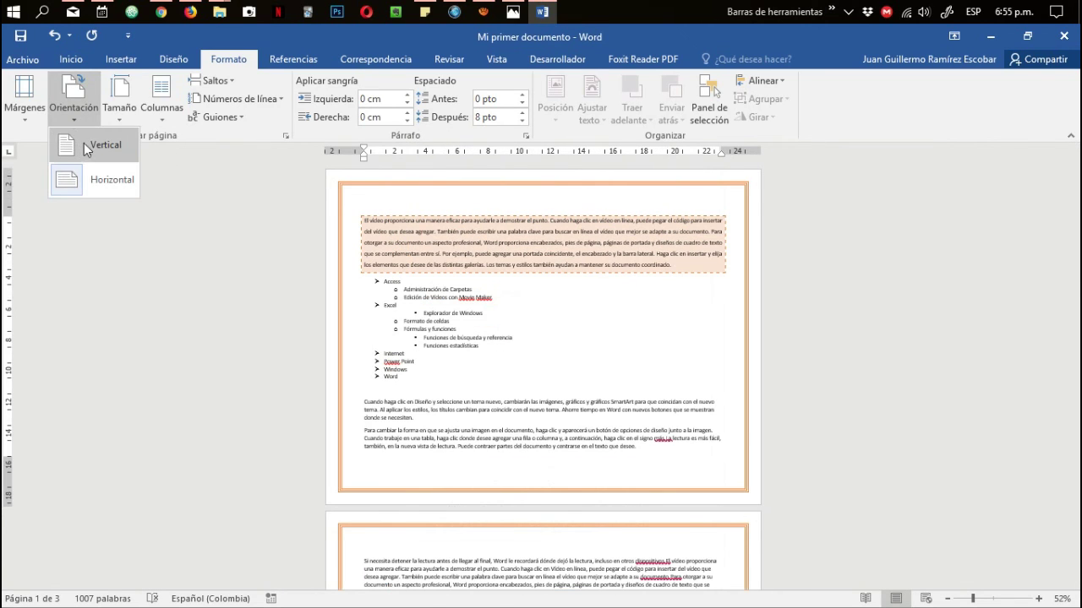
left_click(88, 146)
left_click(115, 123)
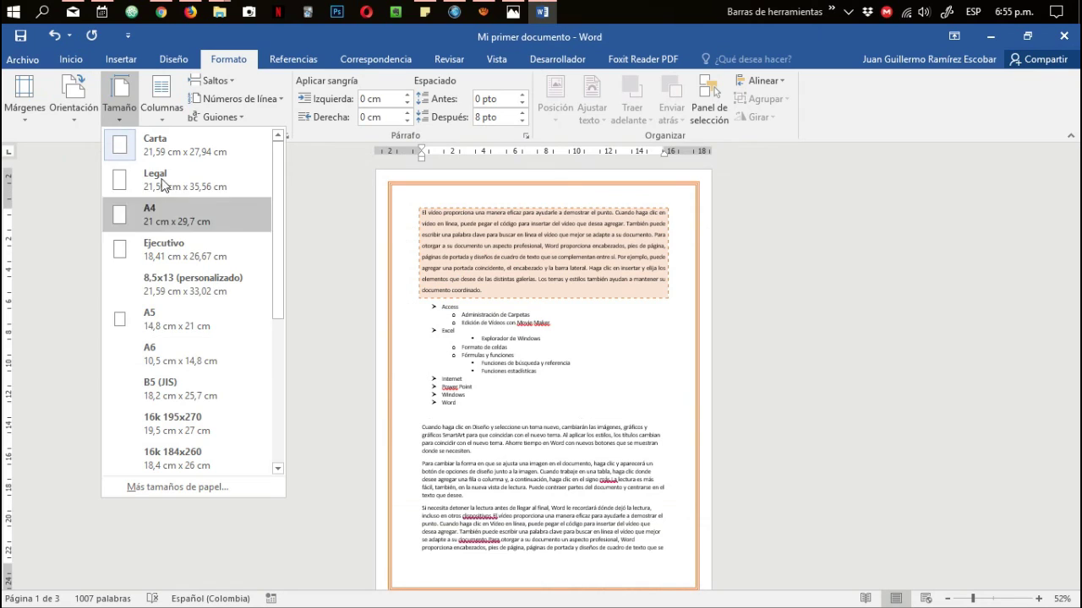
left_click(166, 118)
left_click(167, 118)
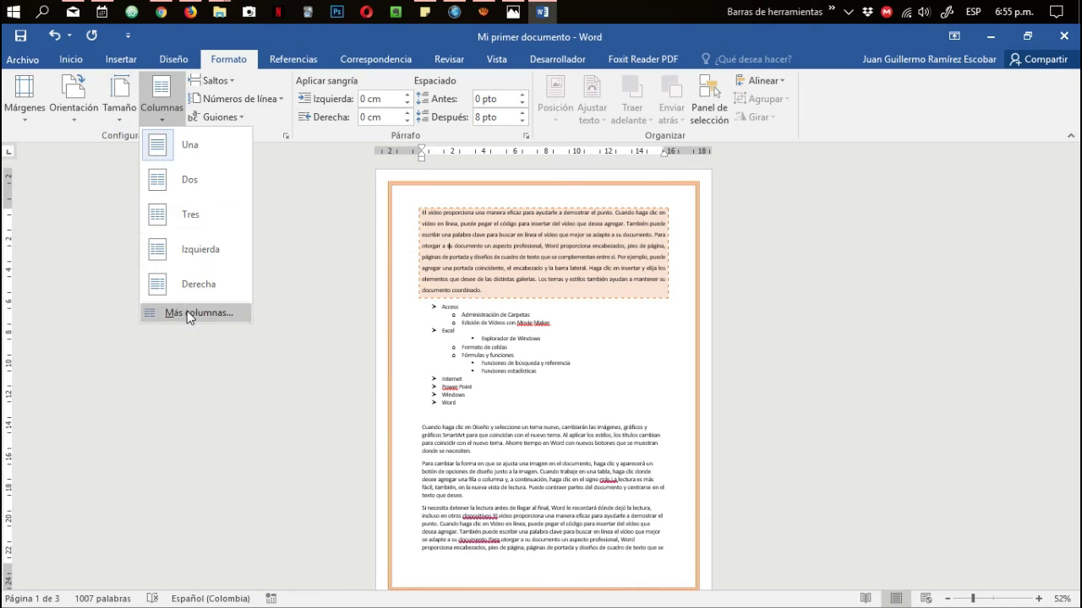
left_click(300, 37)
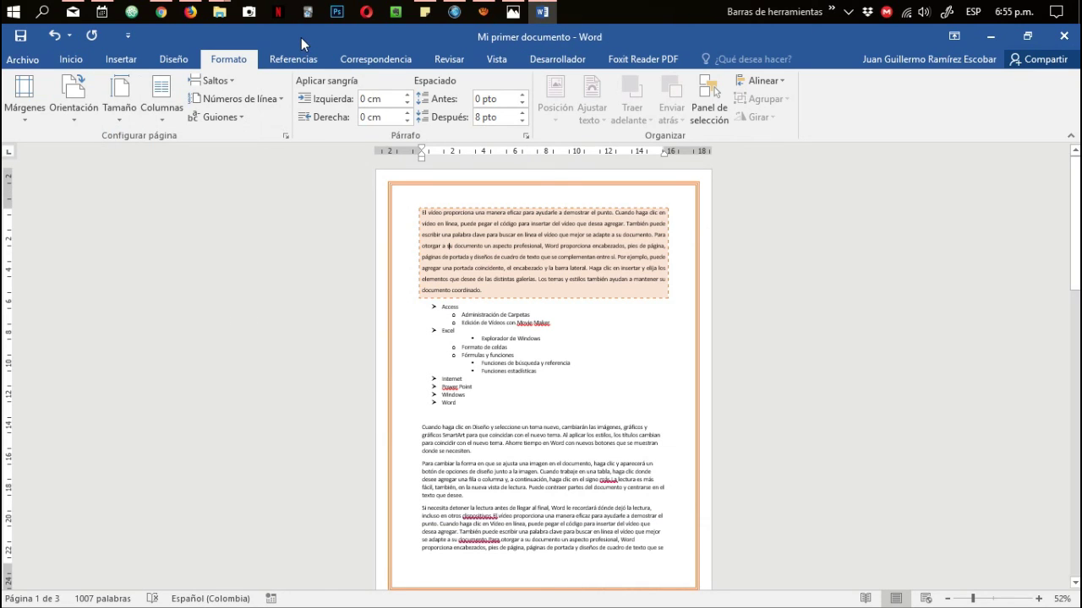
scroll(538, 301, "up", 7, "ctrl")
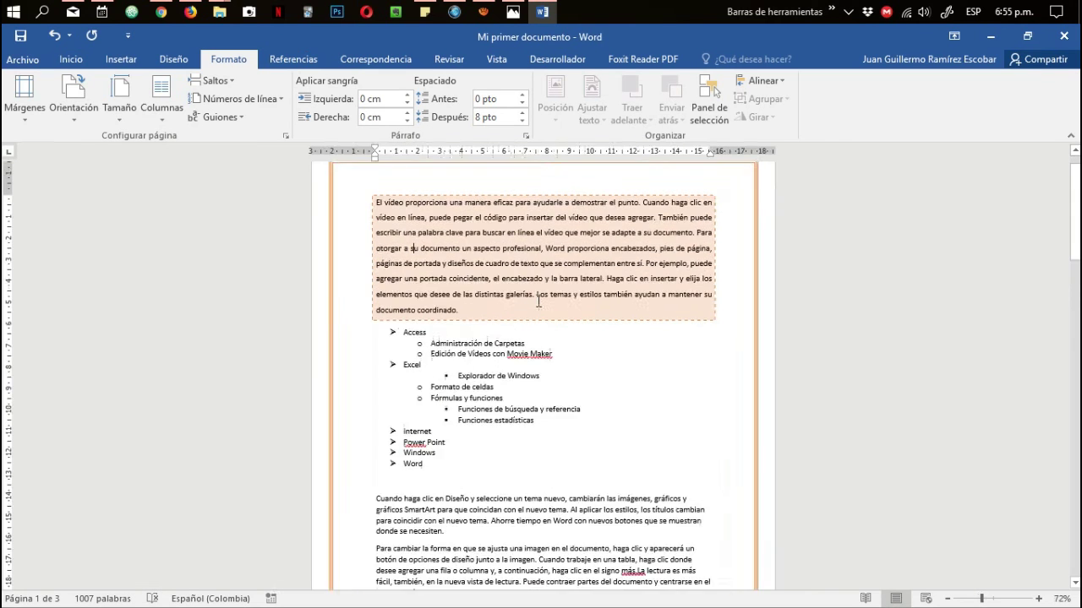
scroll(539, 300, "up", 3)
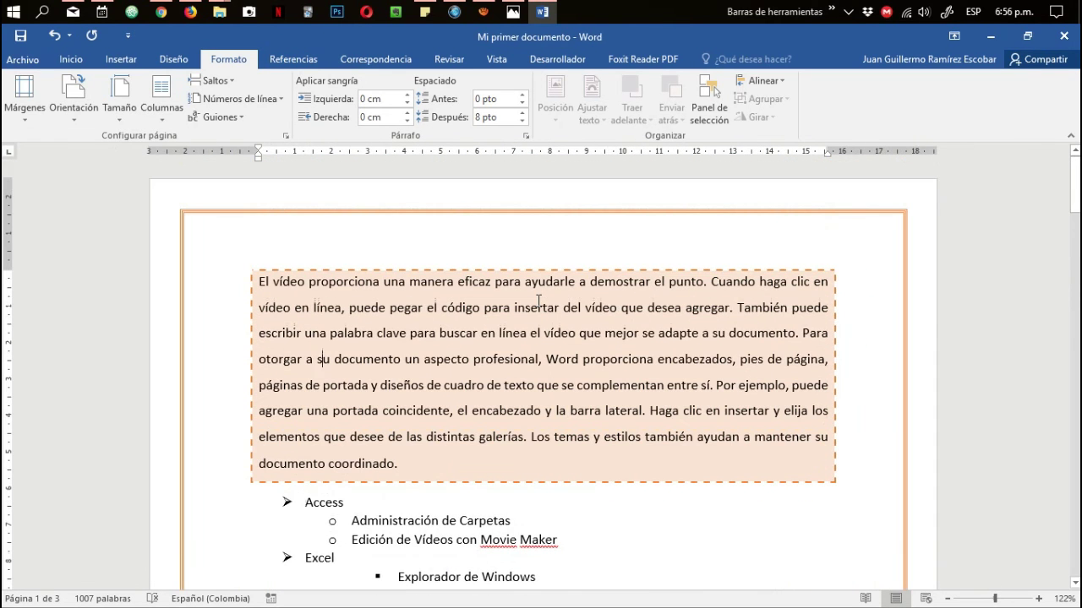
scroll(503, 290, "up", 1, "ctrl")
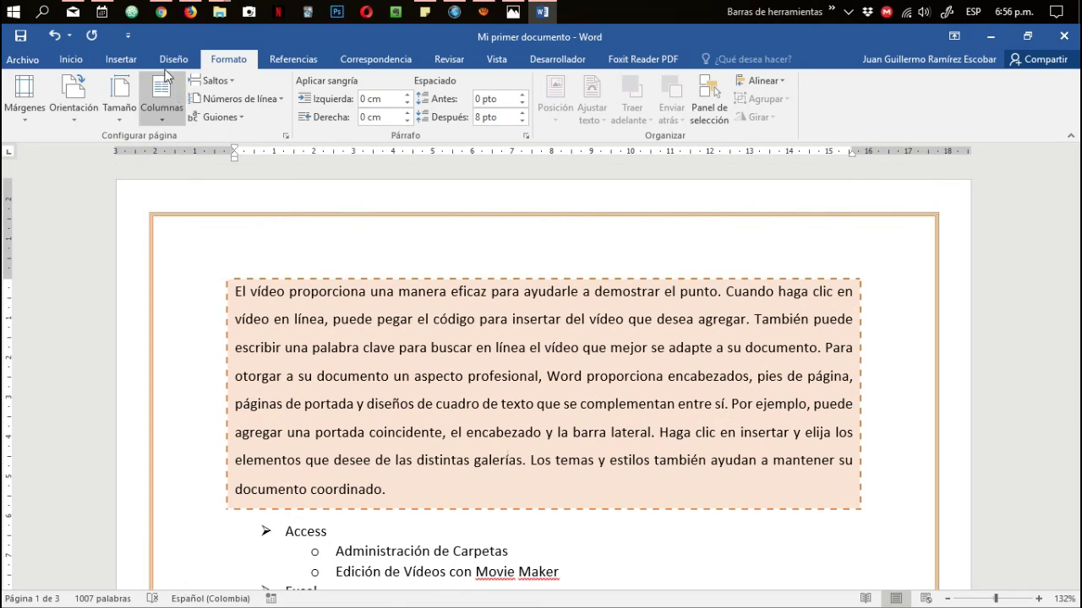
Step: On Diseño, set Color de página to the light gold theme colour for a cream background
left_click(168, 59)
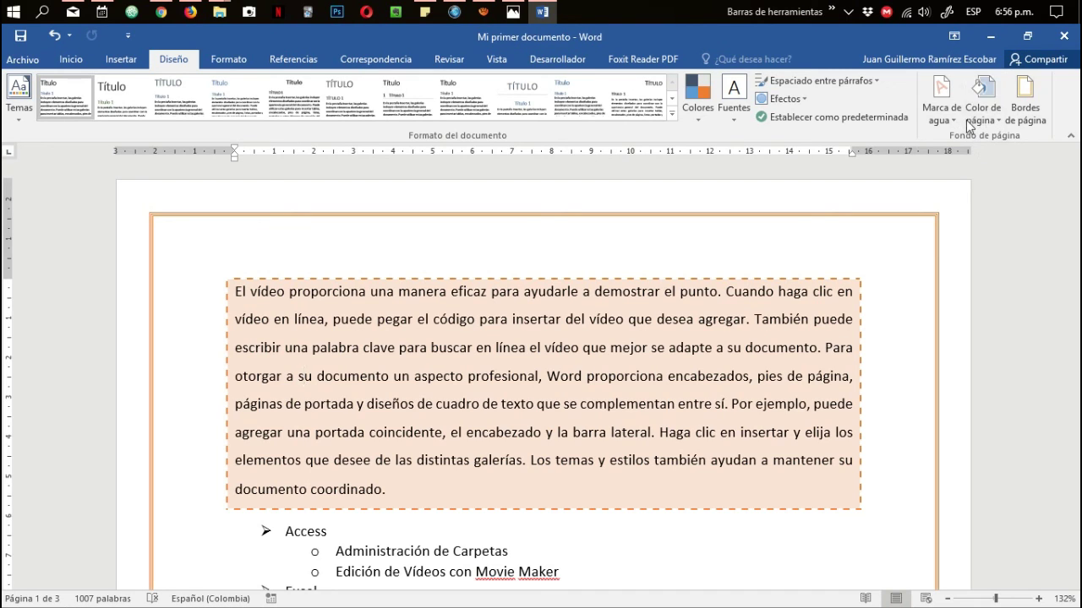
left_click(989, 118)
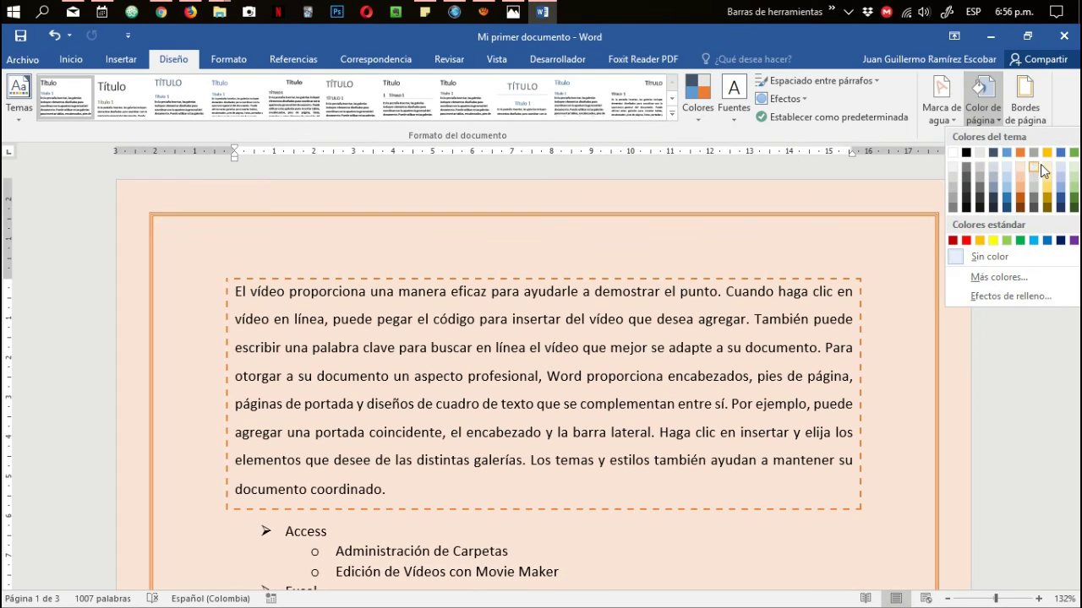
left_click(1048, 167)
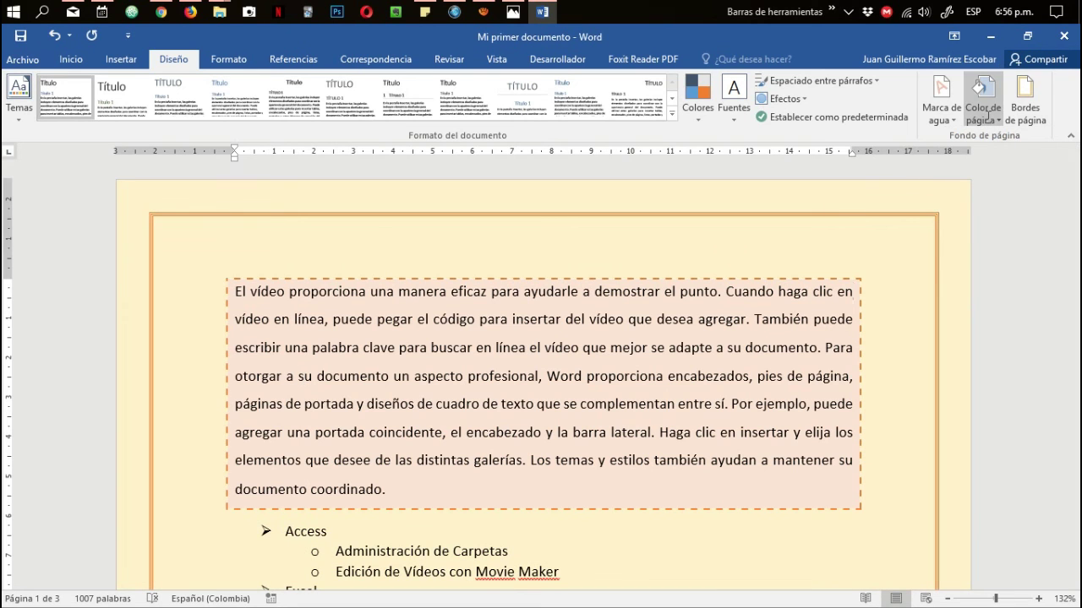
scroll(631, 290, "down", 5)
scroll(630, 290, "down", 1)
scroll(631, 290, "up", 6)
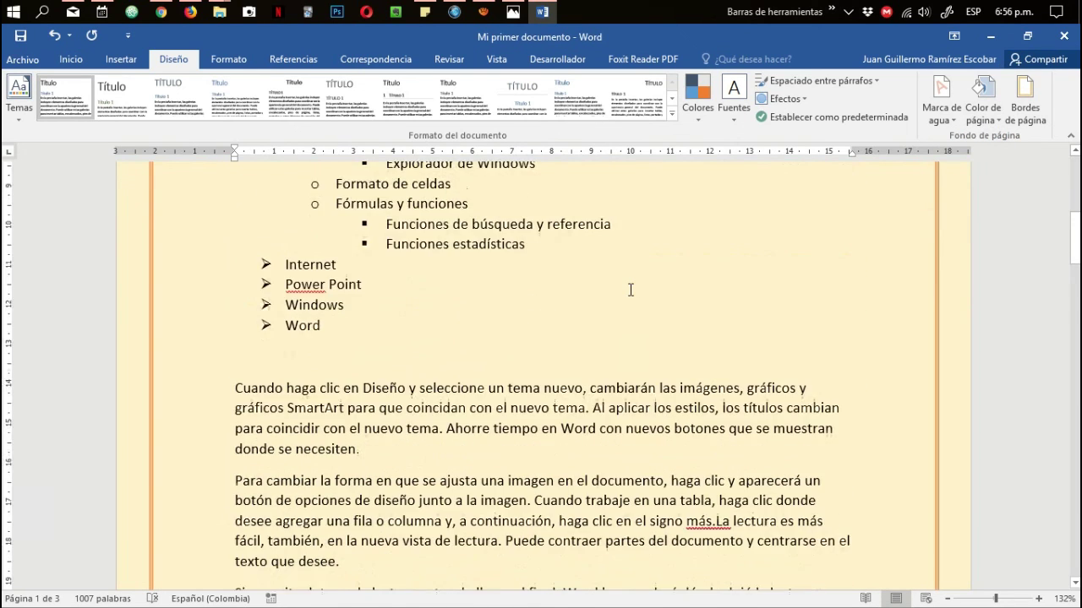